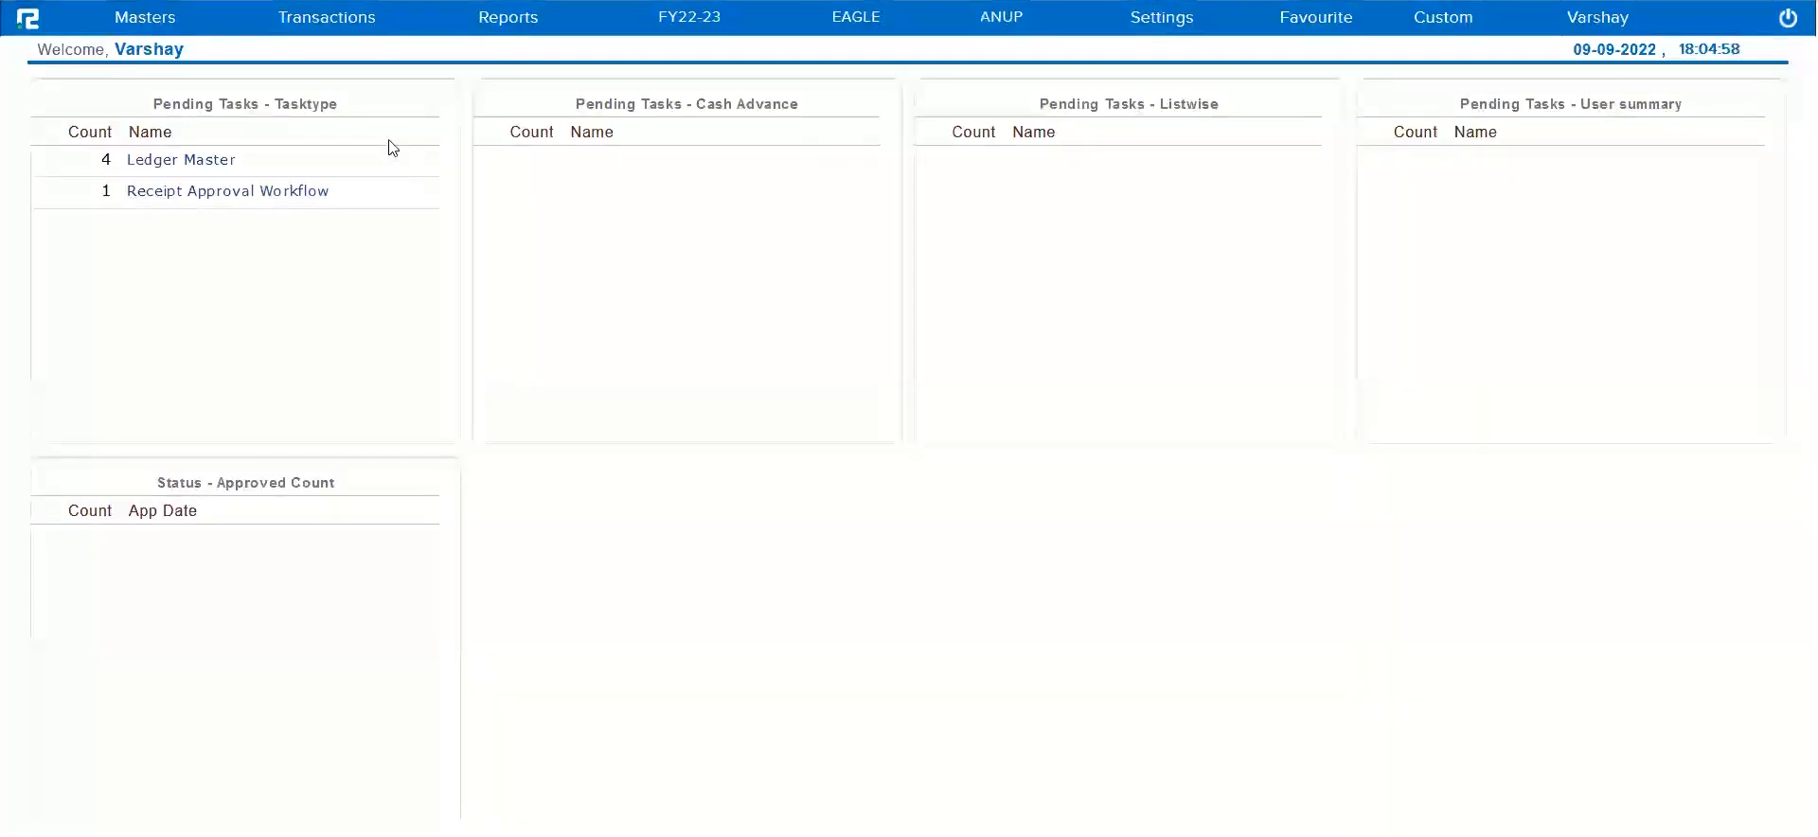
# Open the GSTR-1 Exception report from the compliance transactions
pyautogui.click(331, 23)
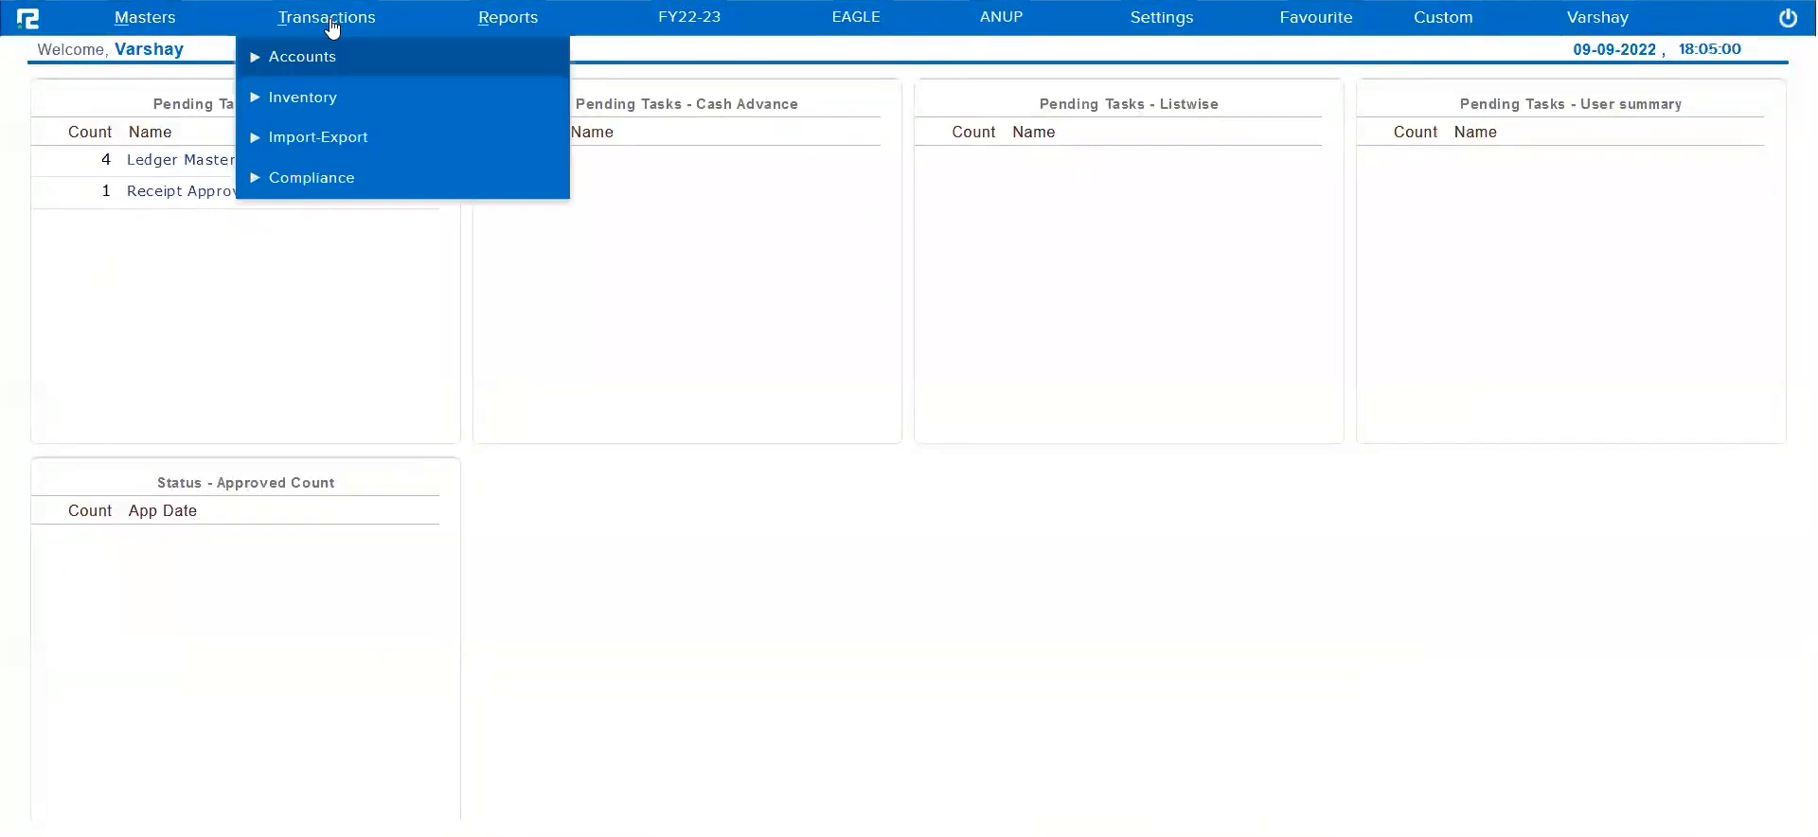
pyautogui.click(325, 183)
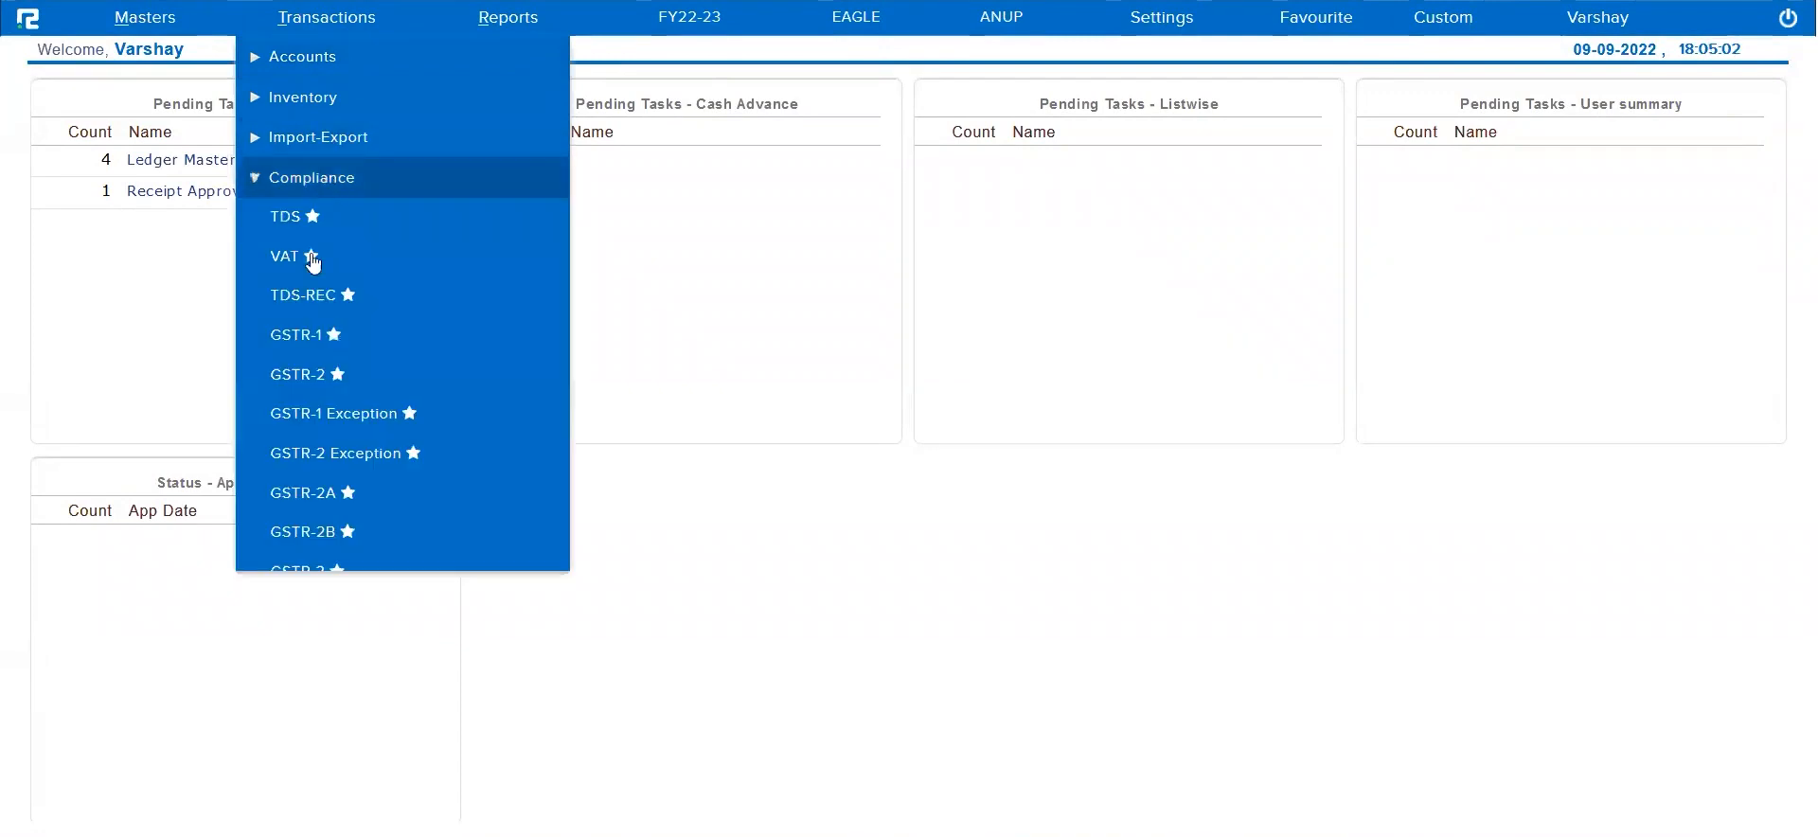
pyautogui.click(346, 427)
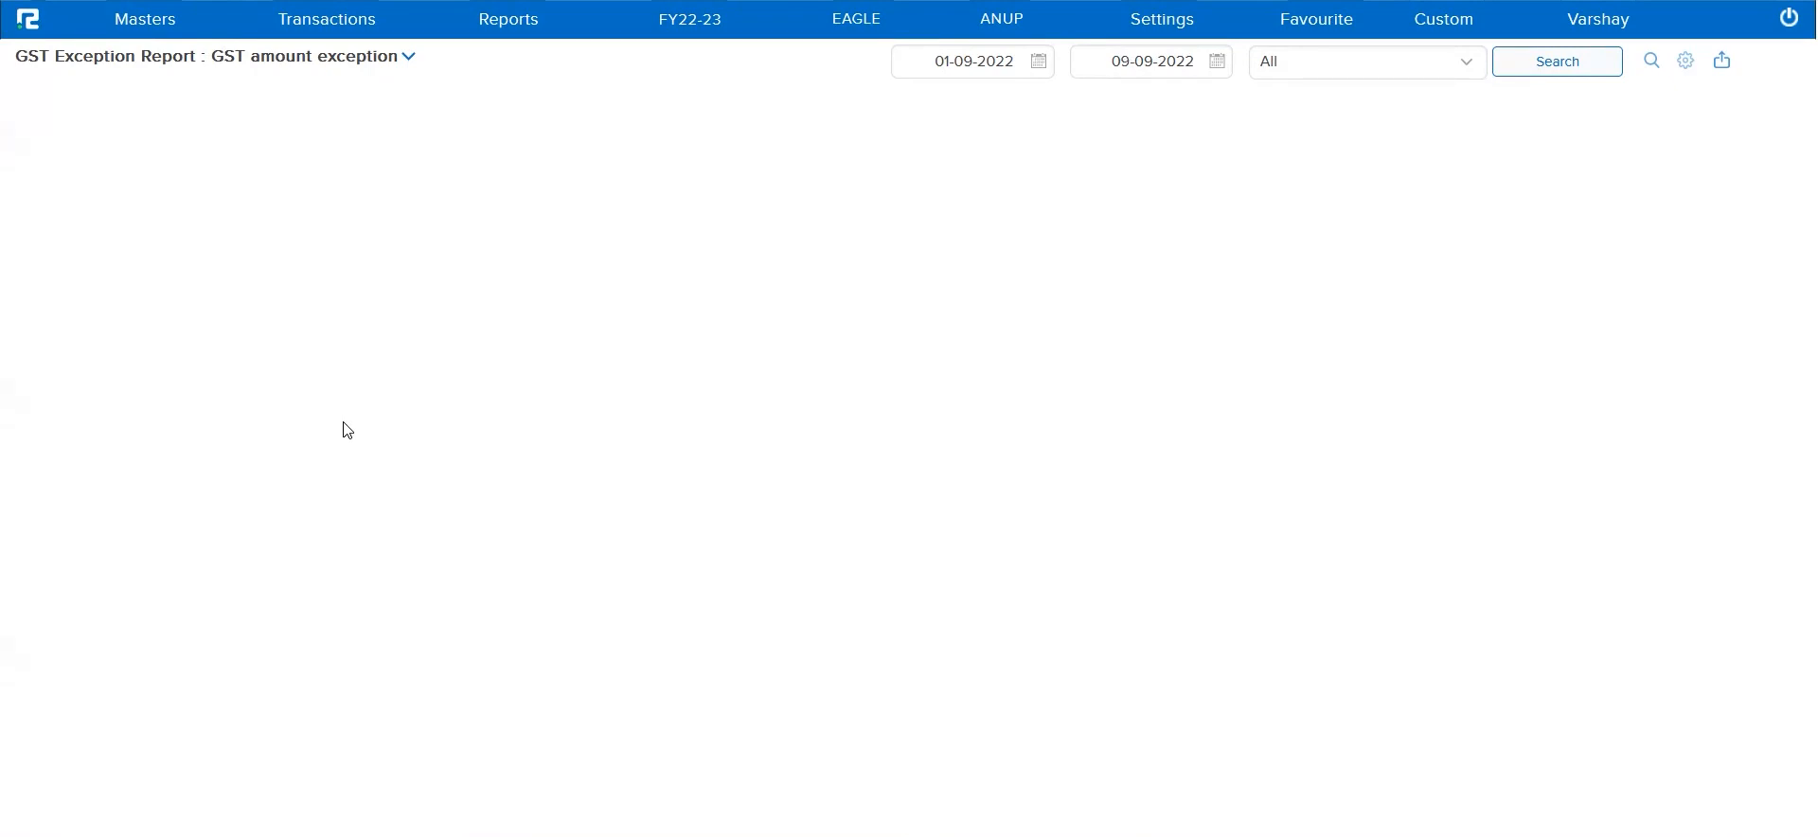
# Review the exception types available in the GST Exception Report
pyautogui.click(324, 62)
pyautogui.scroll(-1, 366, 374)
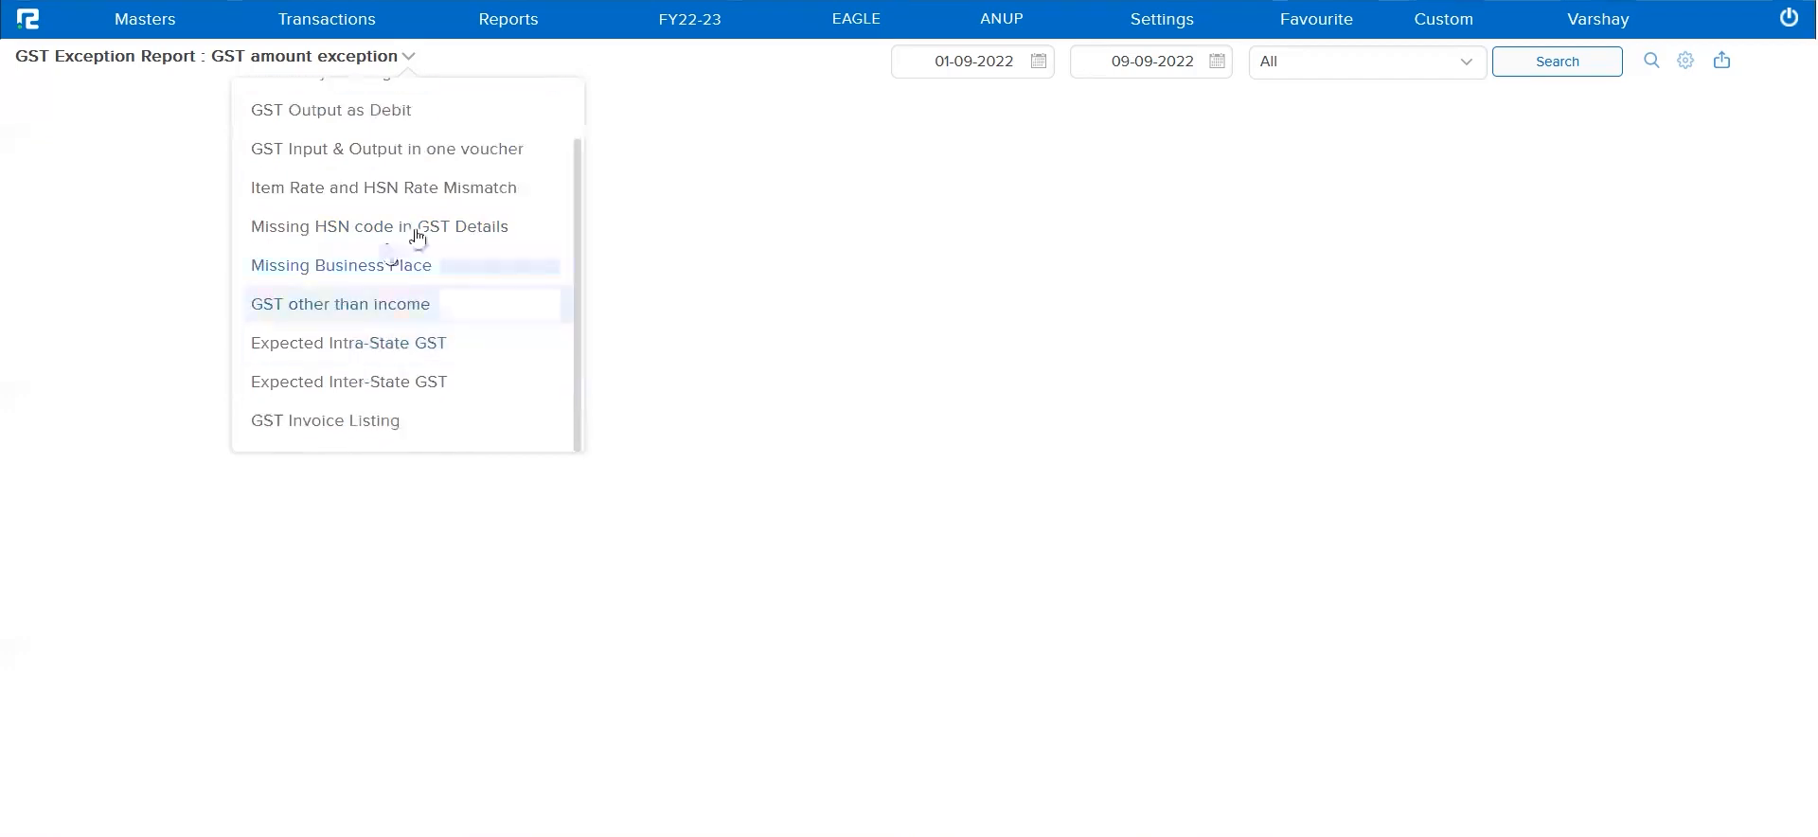
pyautogui.scroll(1, 410, 236)
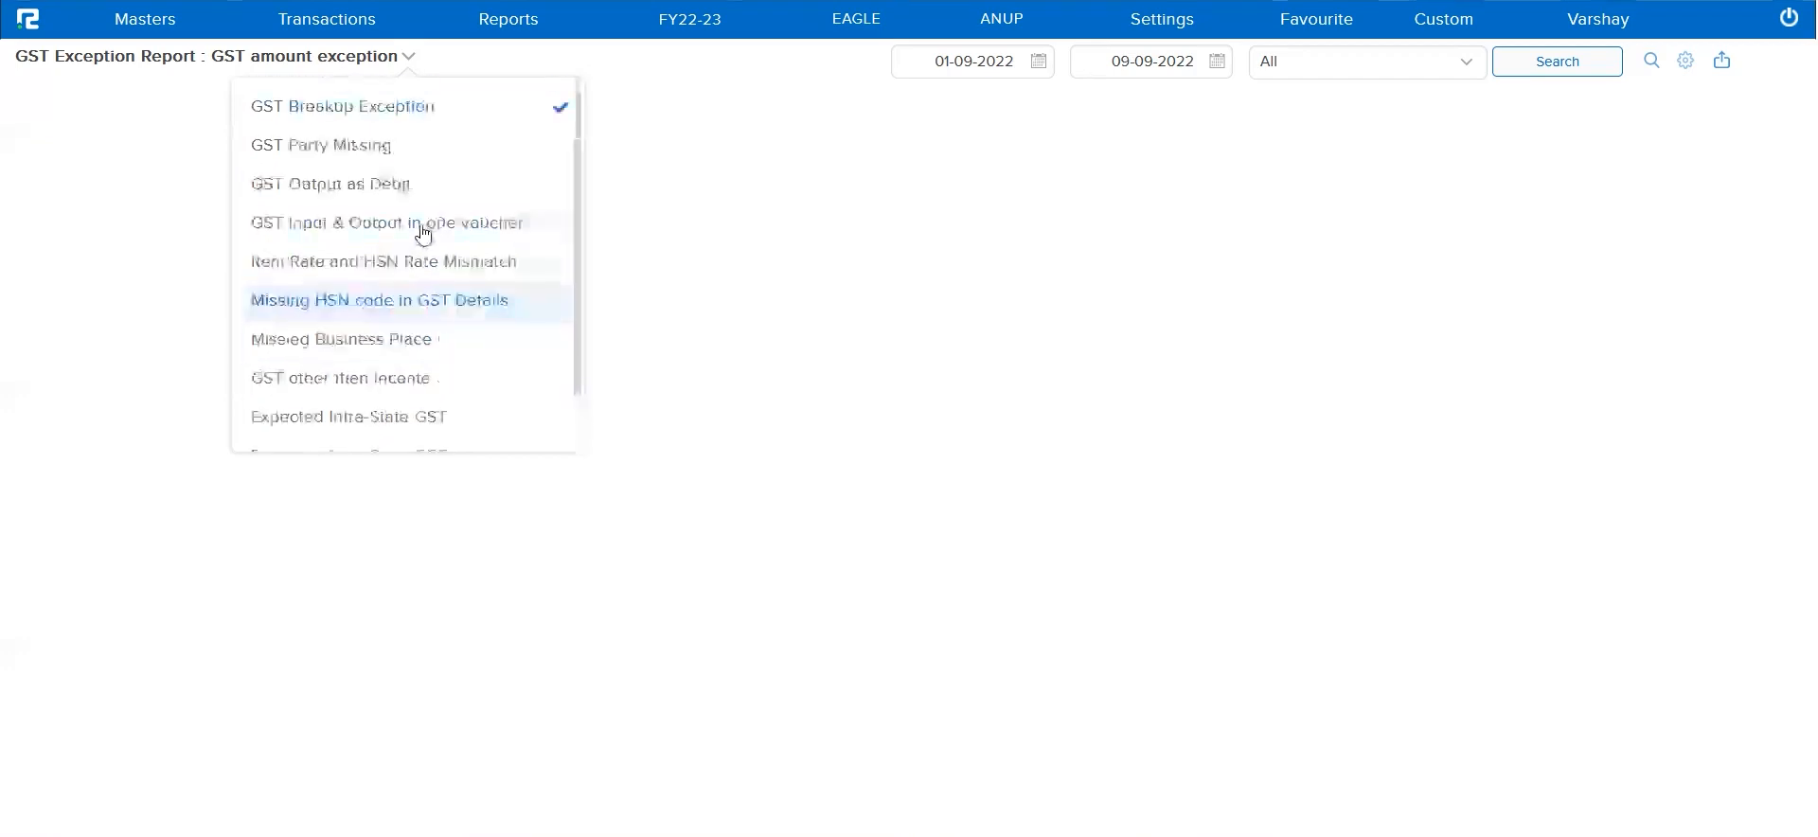
pyautogui.click(840, 245)
pyautogui.click(317, 61)
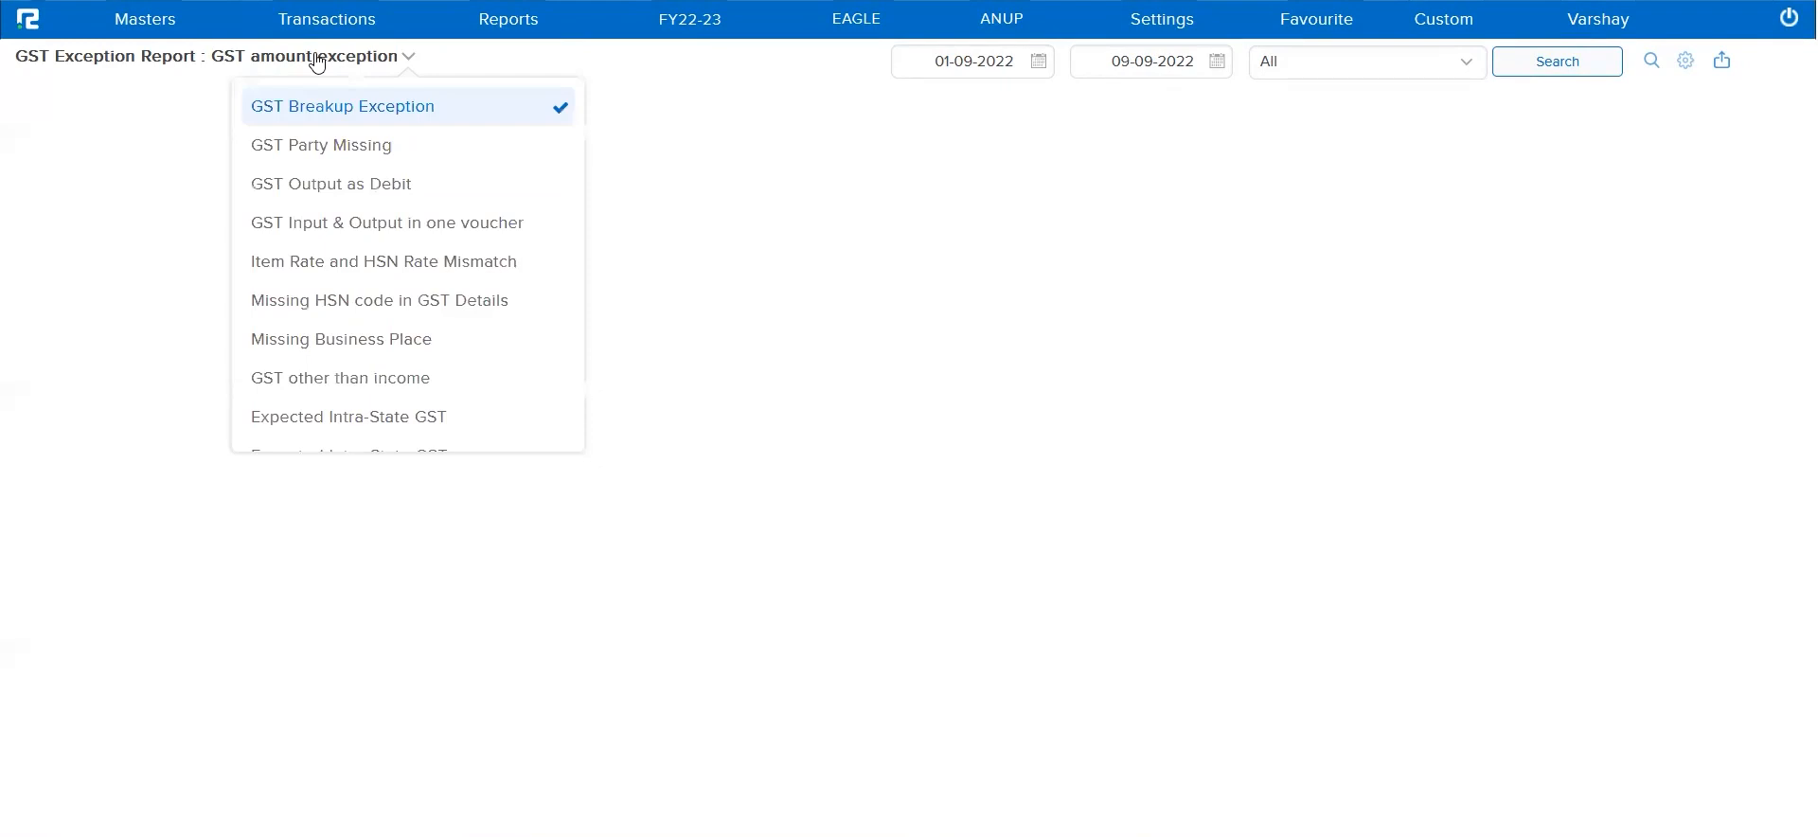
pyautogui.click(903, 172)
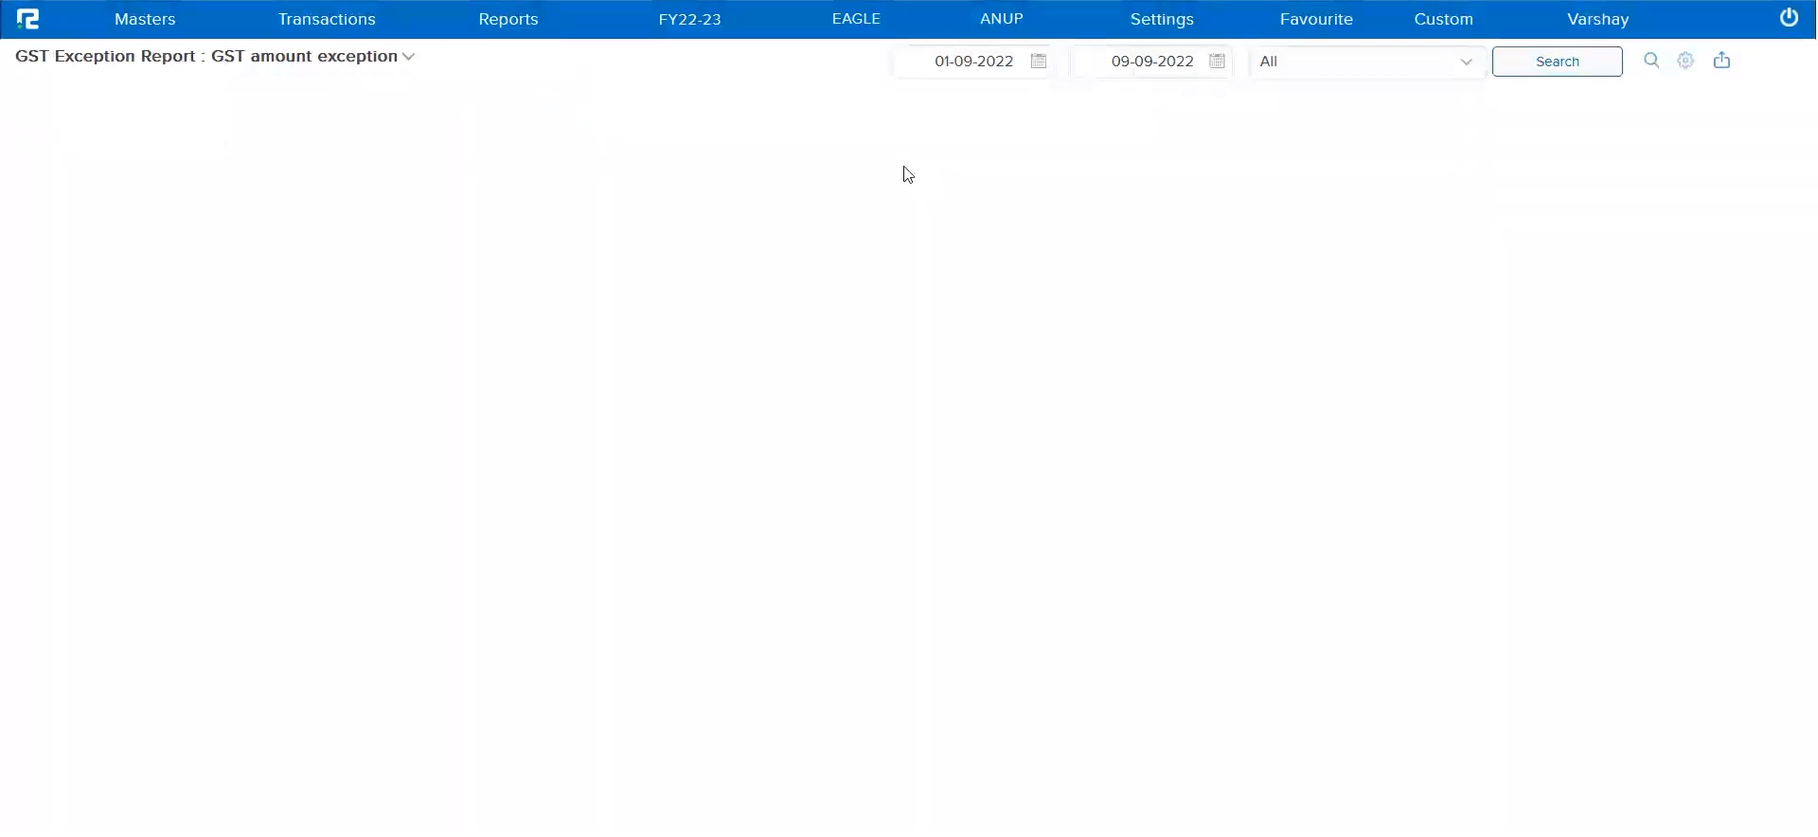
# Set the report's start date to 09-09-2022 and search for GST amount exceptions
pyautogui.click(949, 61)
pyautogui.hotkey('shift', 'Home')
pyautogui.write('9')
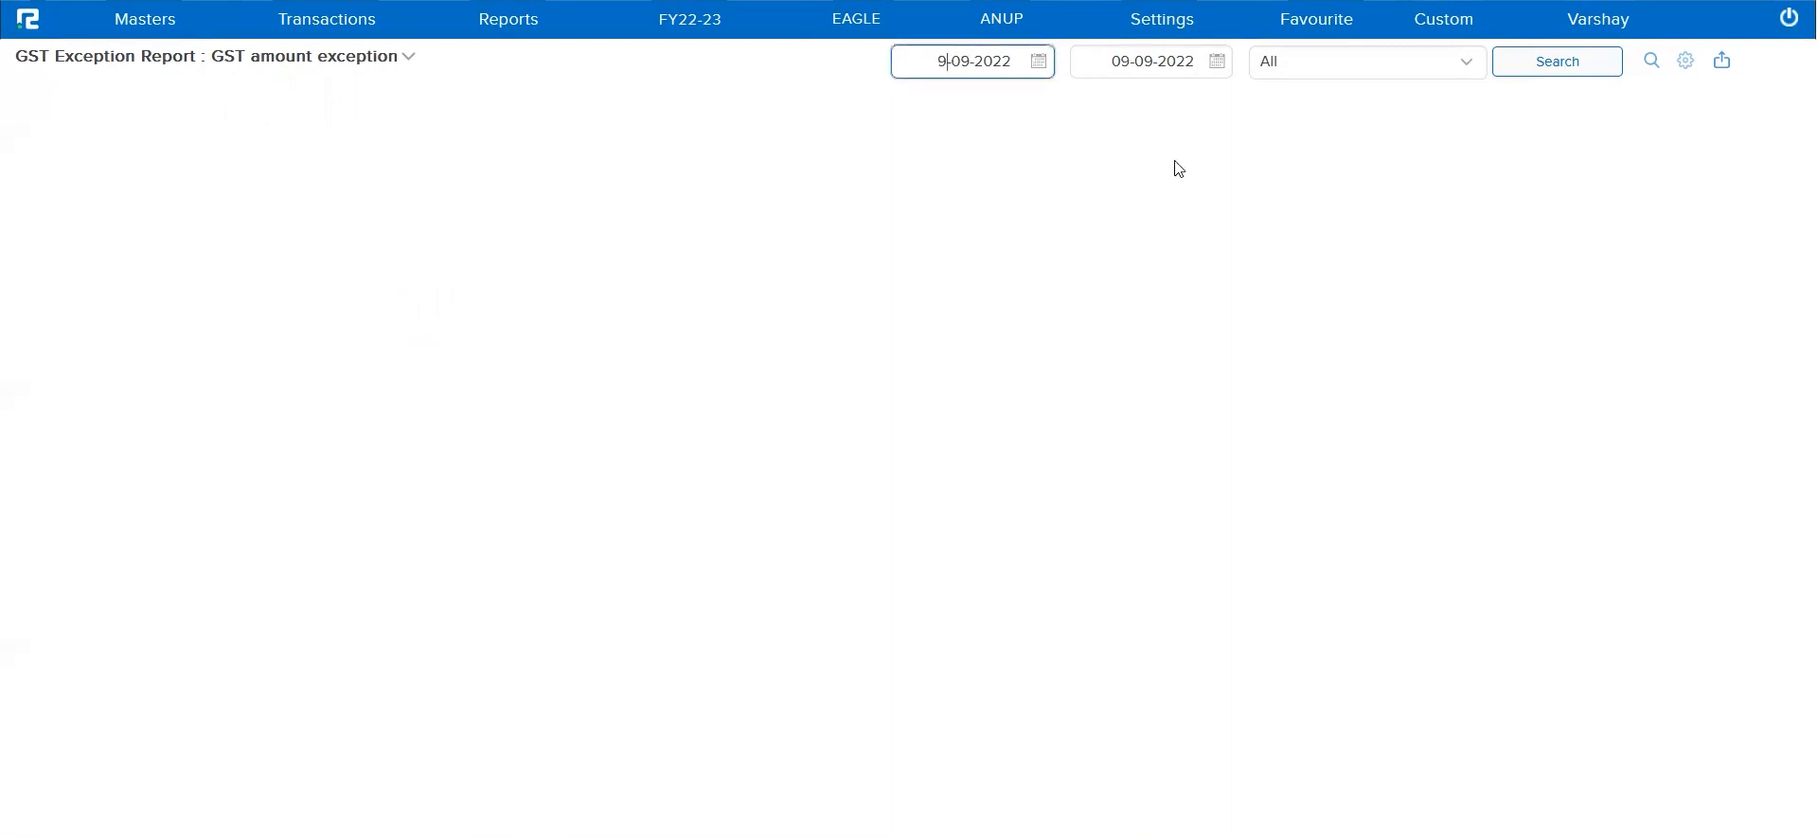
pyautogui.click(1543, 62)
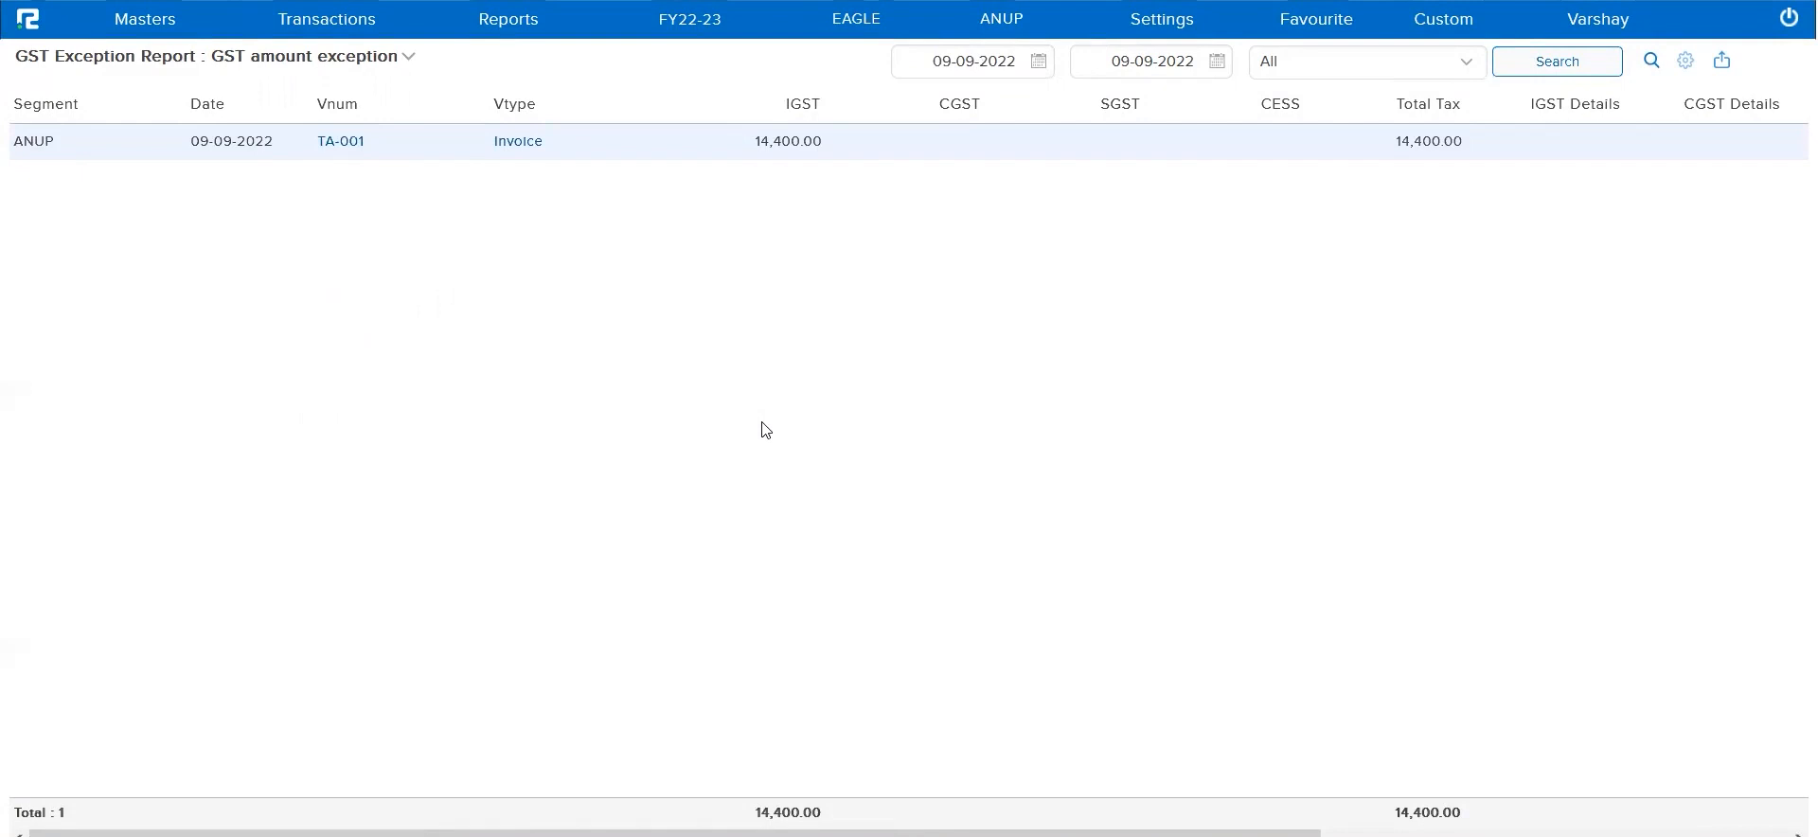
# Open invoice TA-001 for editing and check the GST breakup of its IGST-Output @ 18.0% ledger
pyautogui.click(342, 150)
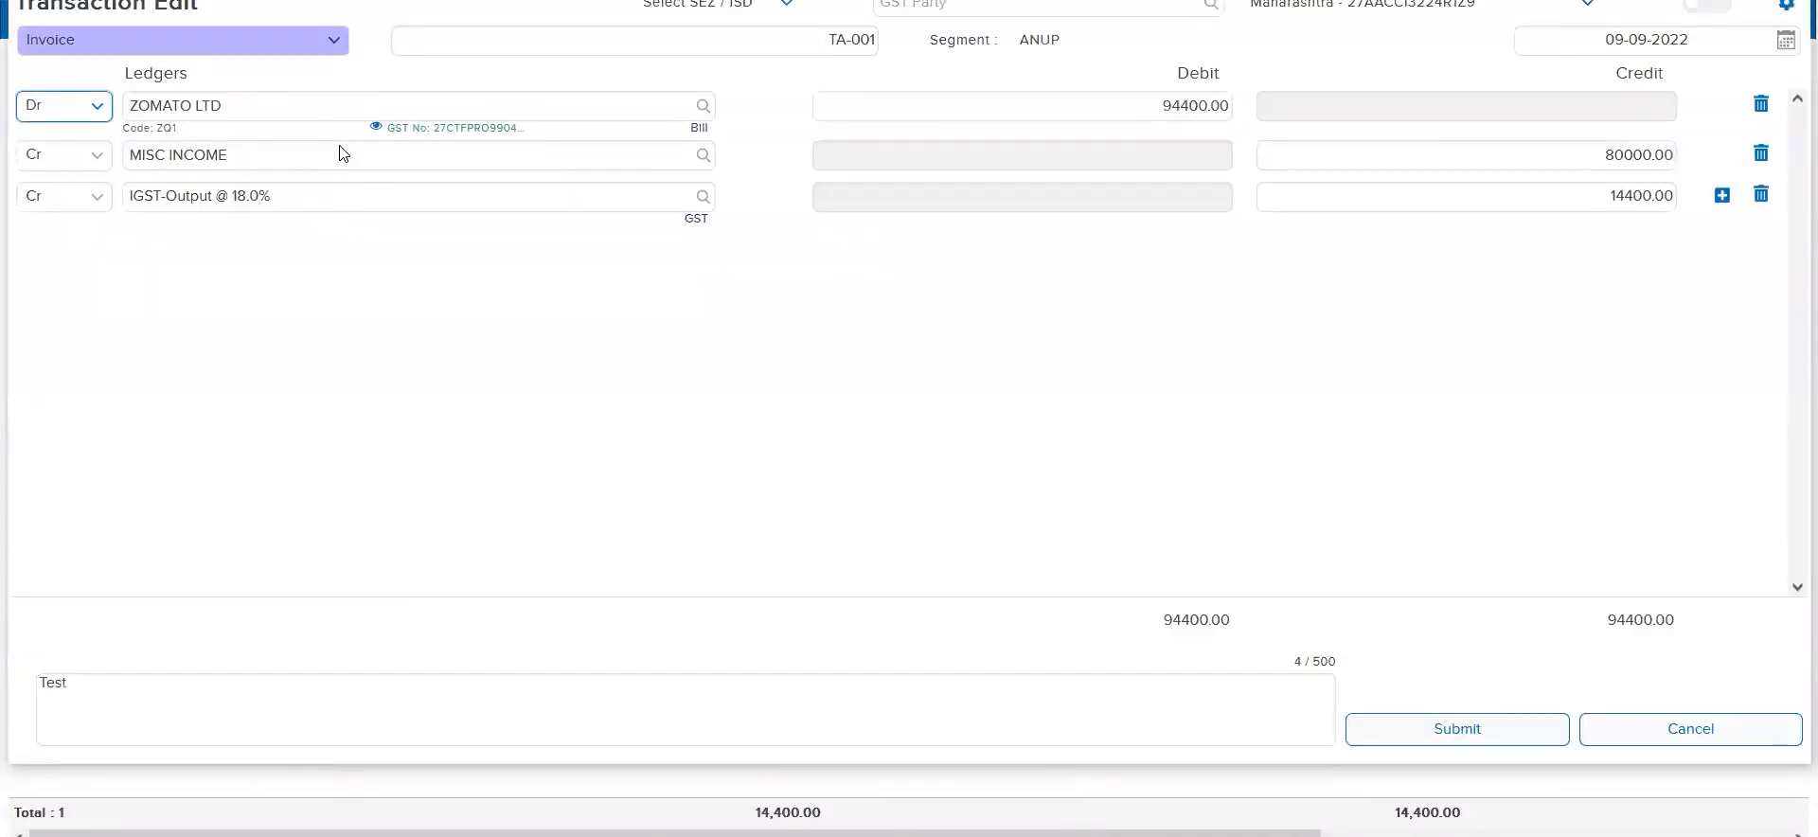
pyautogui.click(1669, 39)
pyautogui.click(1384, 259)
pyautogui.click(1616, 192)
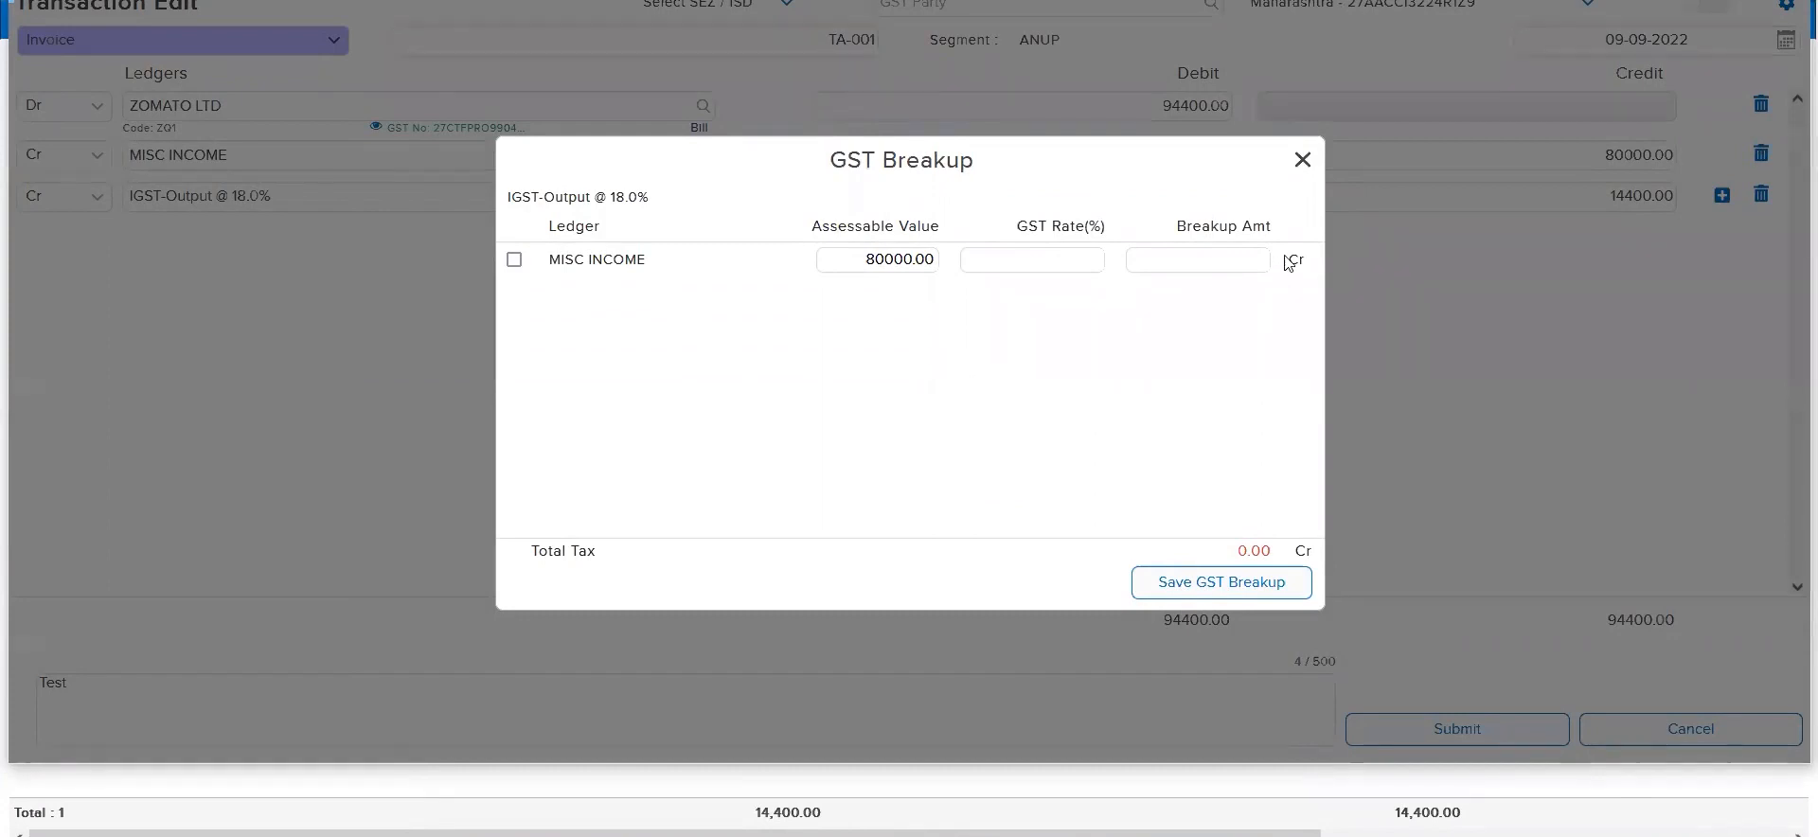
pyautogui.click(1304, 162)
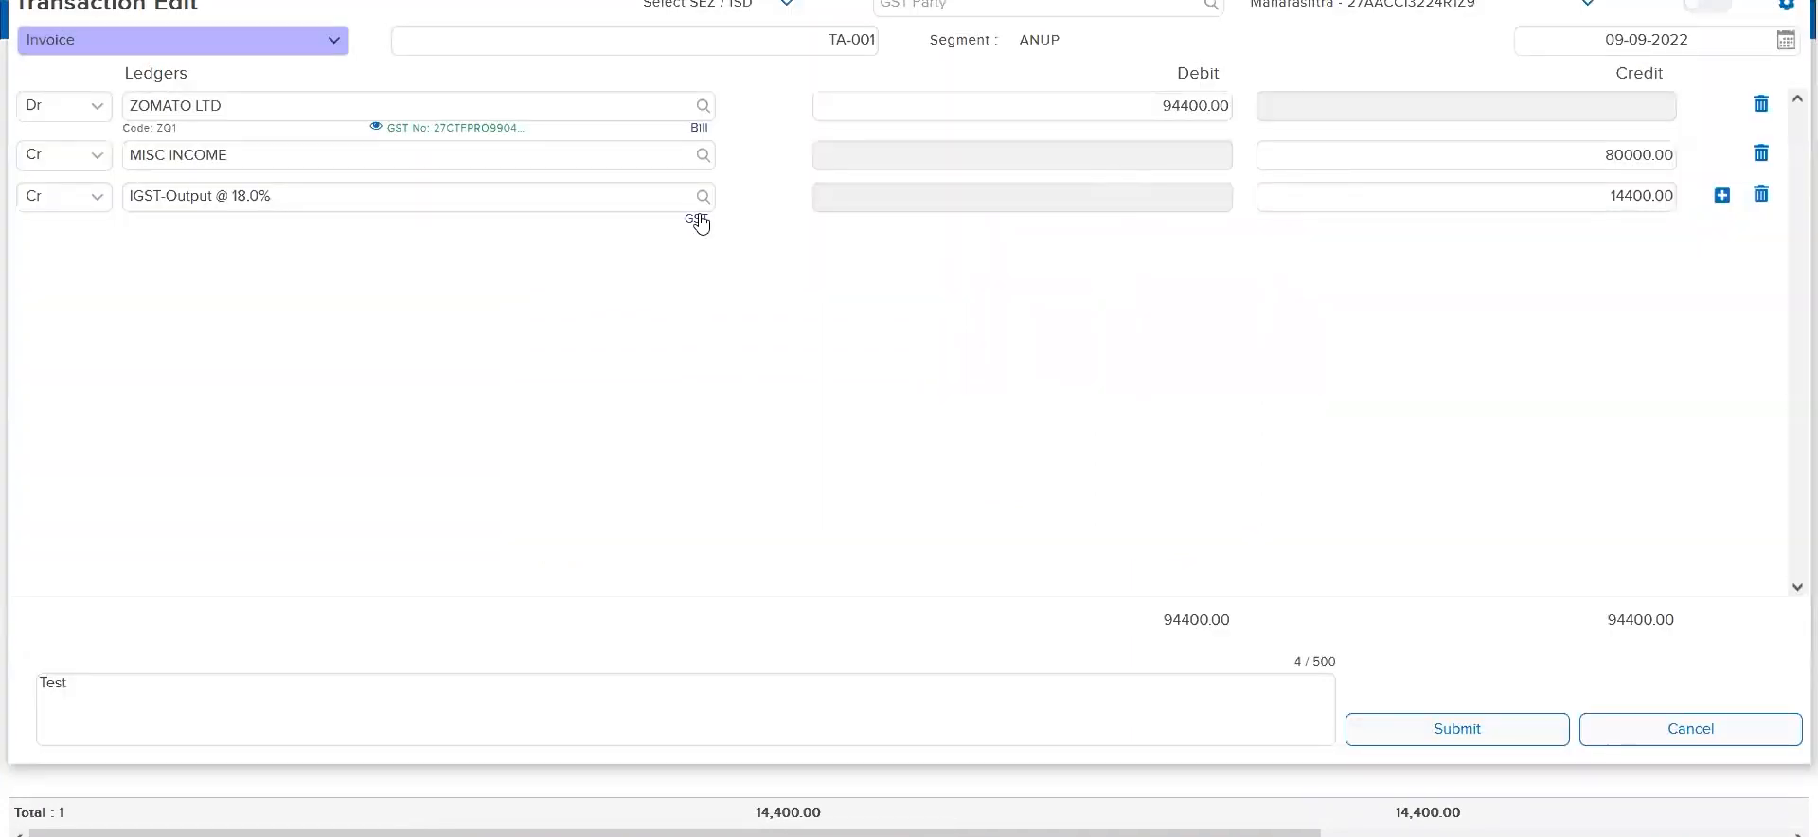
# Allocate the IGST-Output @ 18.0% breakup to MISC INCOME at a GST rate of 18% and save it
pyautogui.click(699, 219)
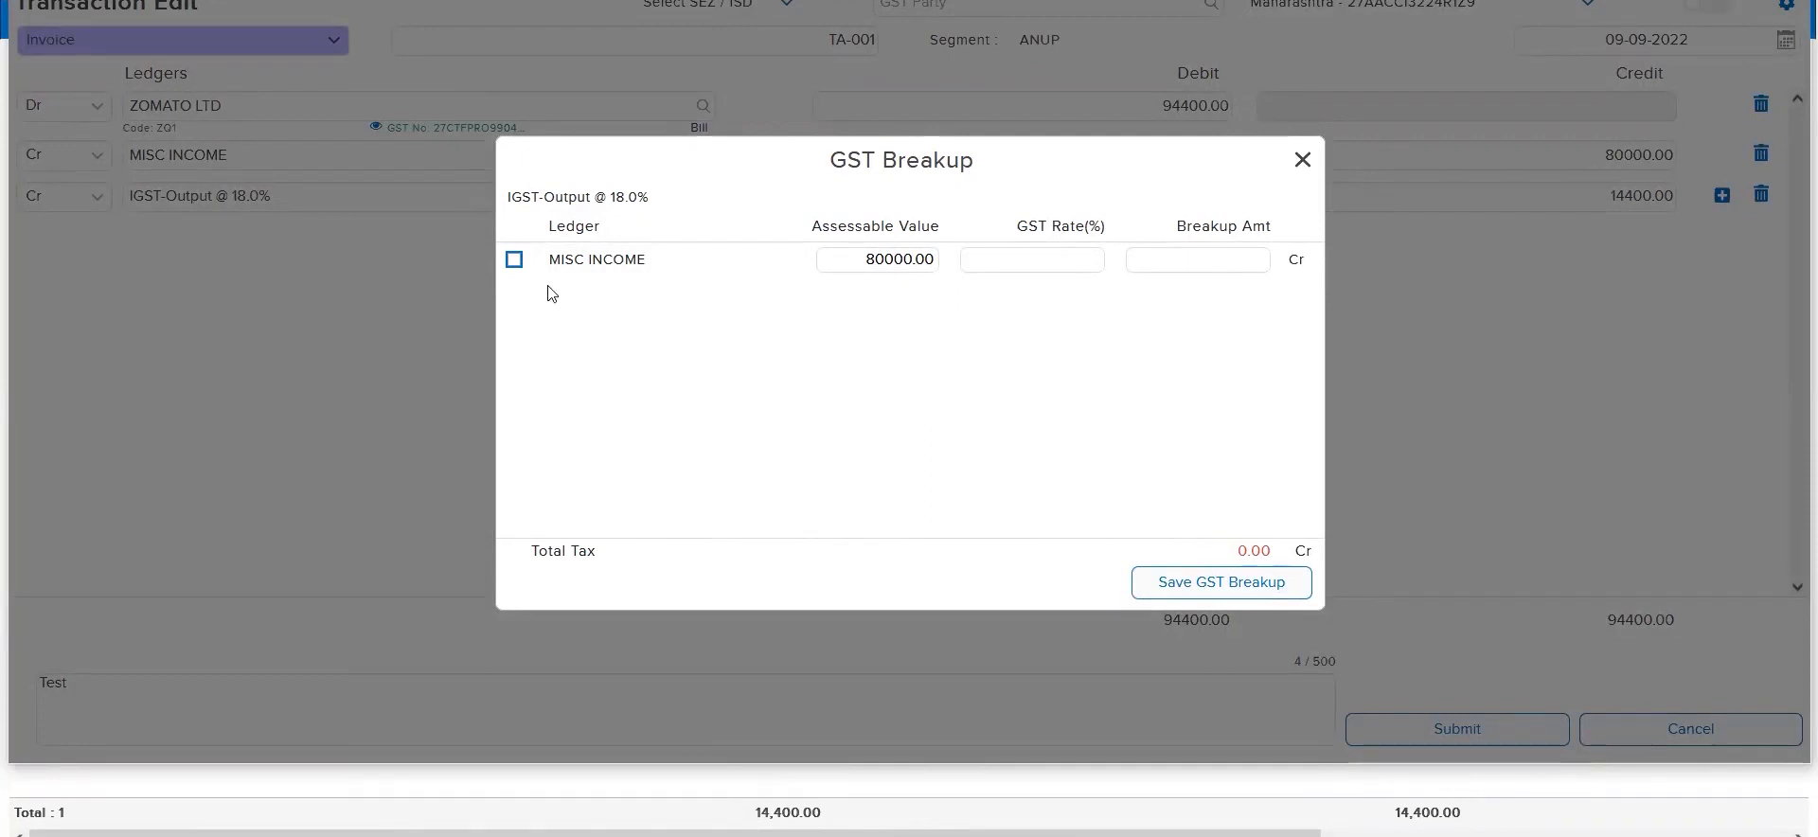
pyautogui.click(514, 260)
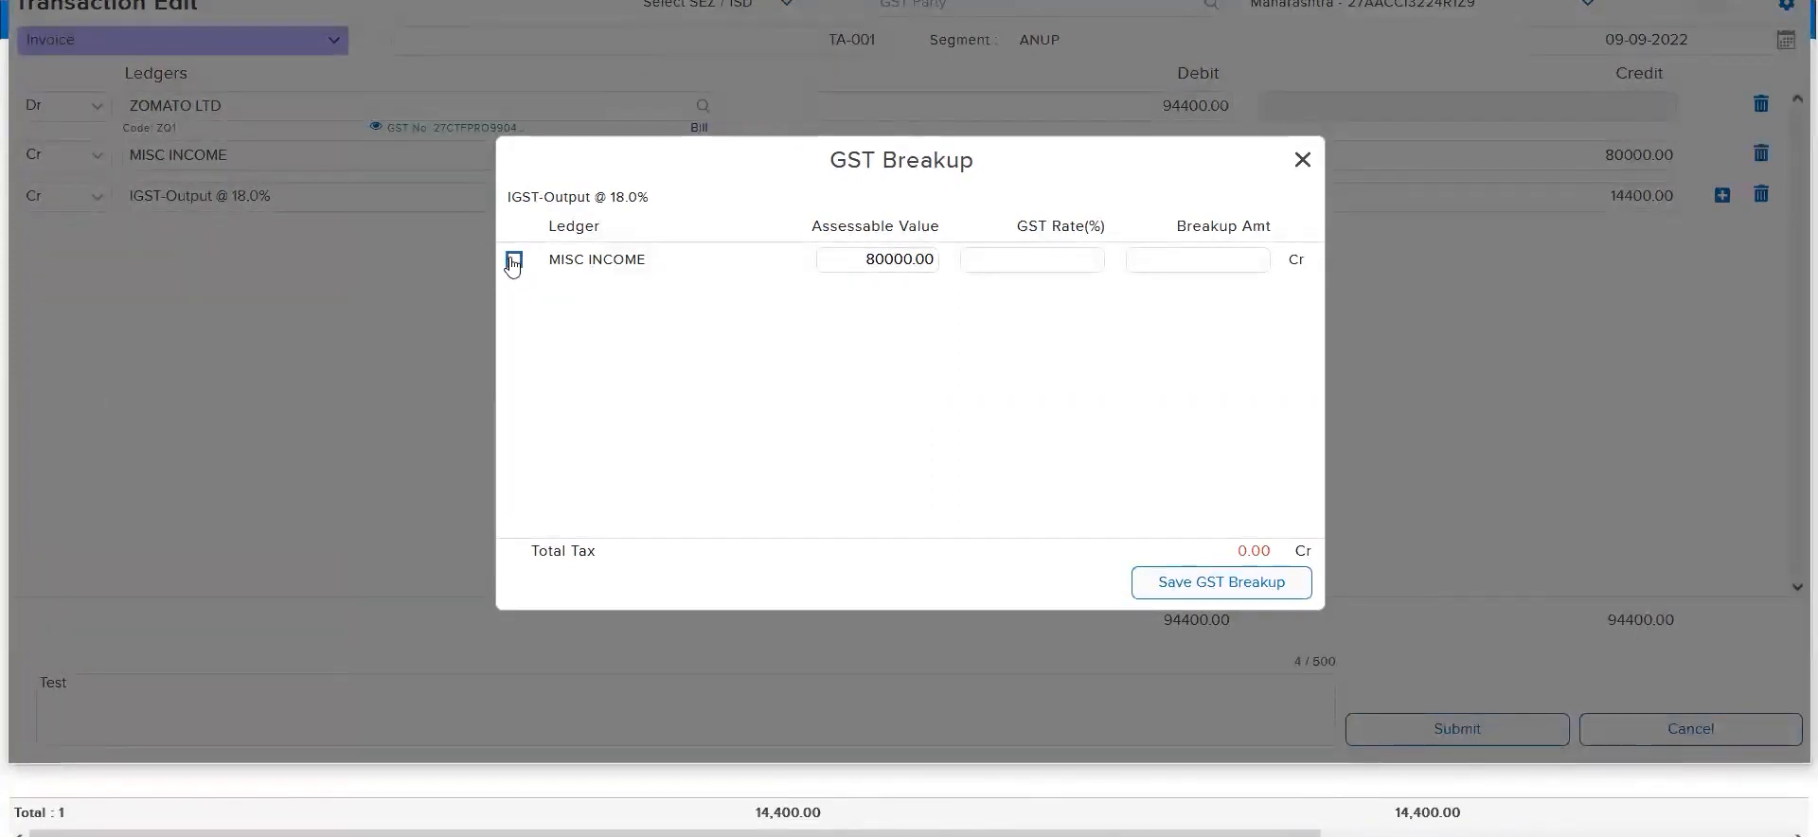
pyautogui.write('18')
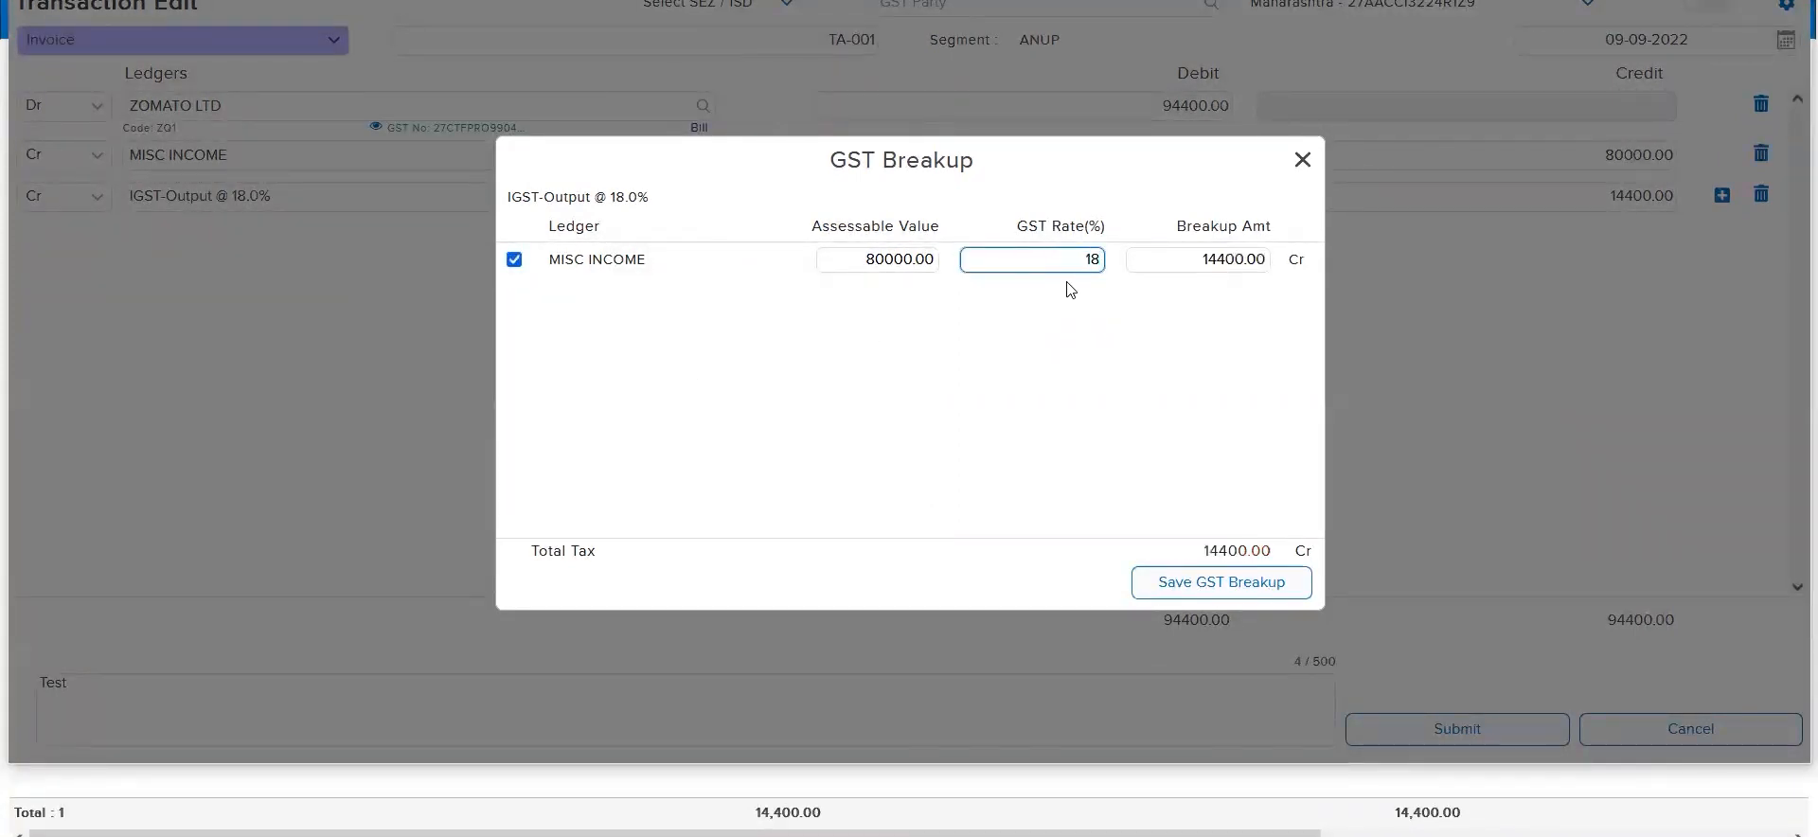
pyautogui.click(1172, 581)
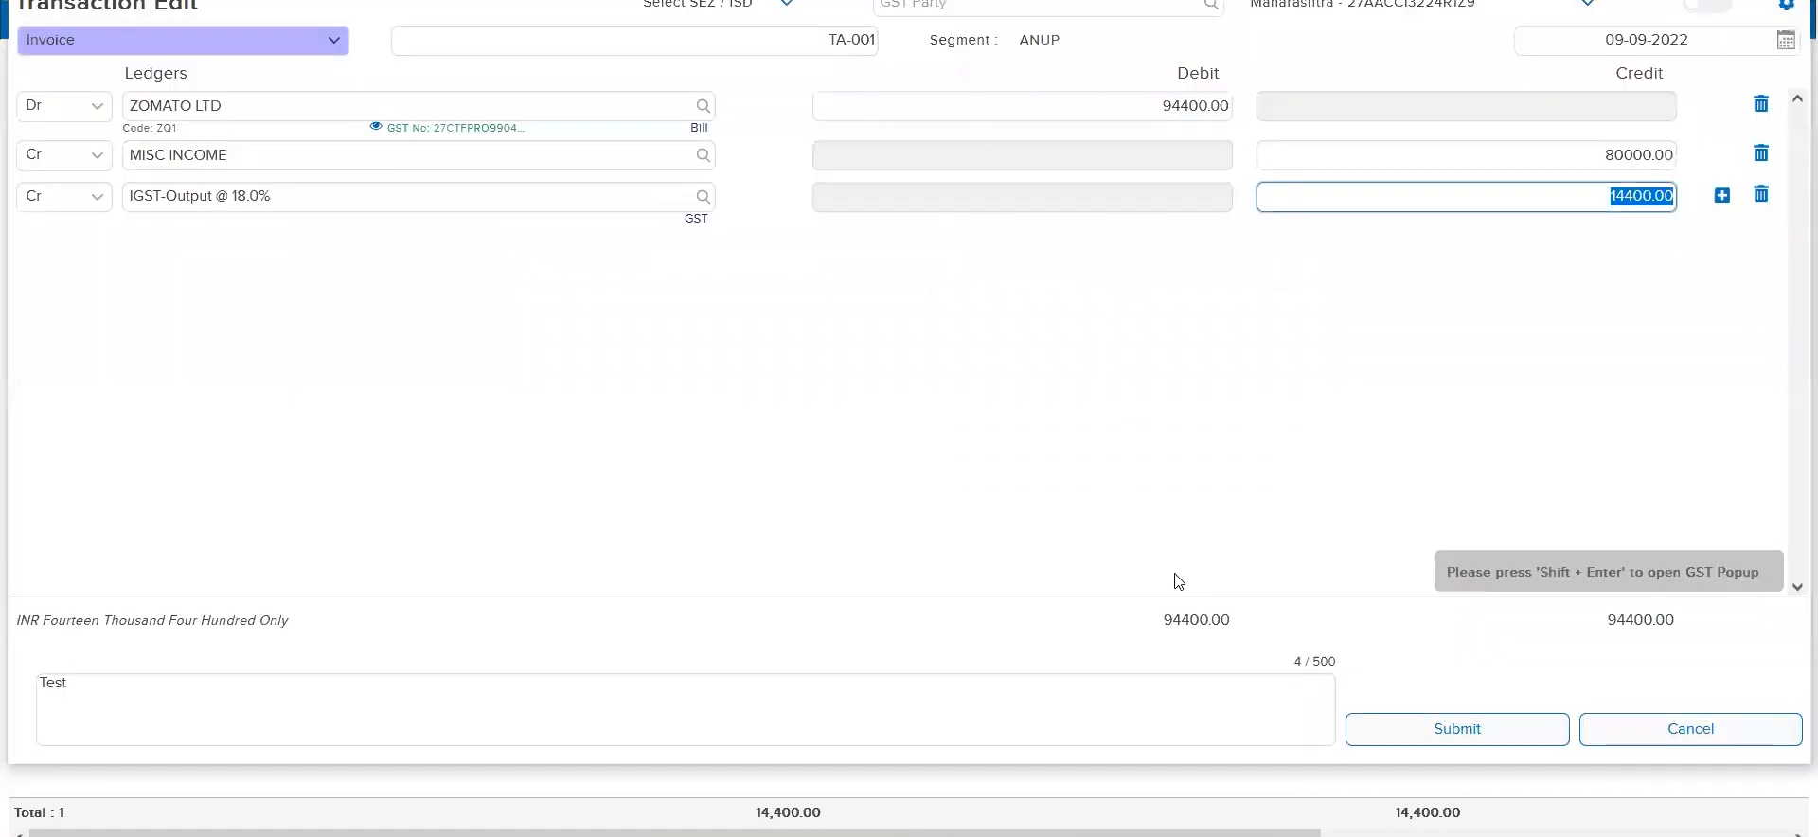
# Submit the edited invoice, dismissing the intra-state warning, and rerun the GST amount exception search
pyautogui.click(1446, 741)
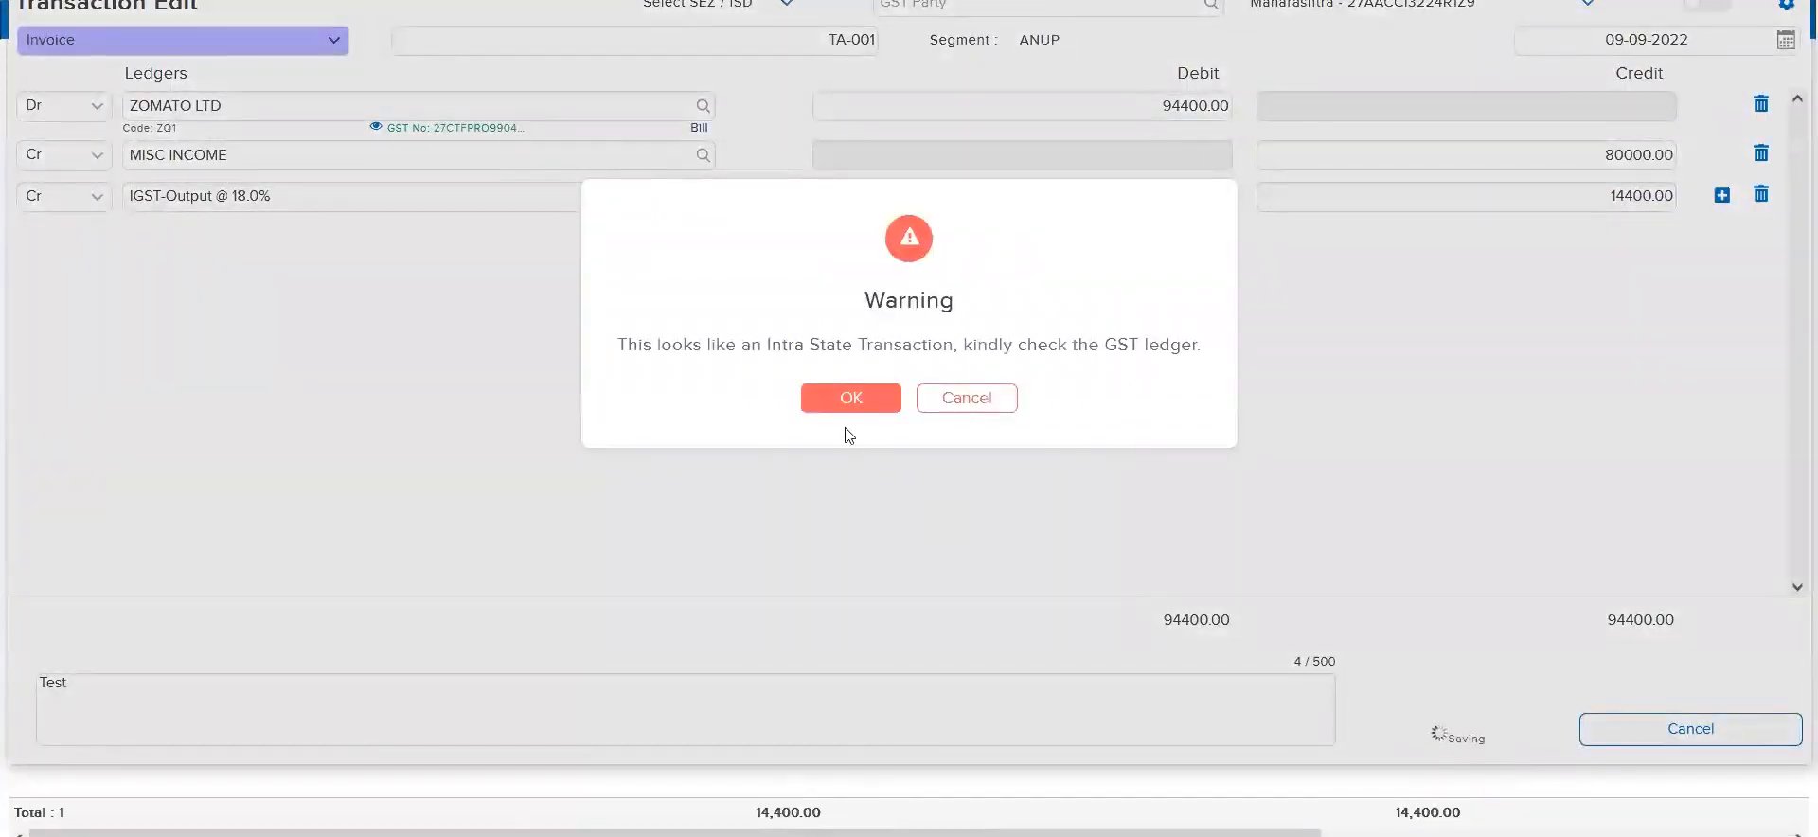
pyautogui.tripleClick(996, 347)
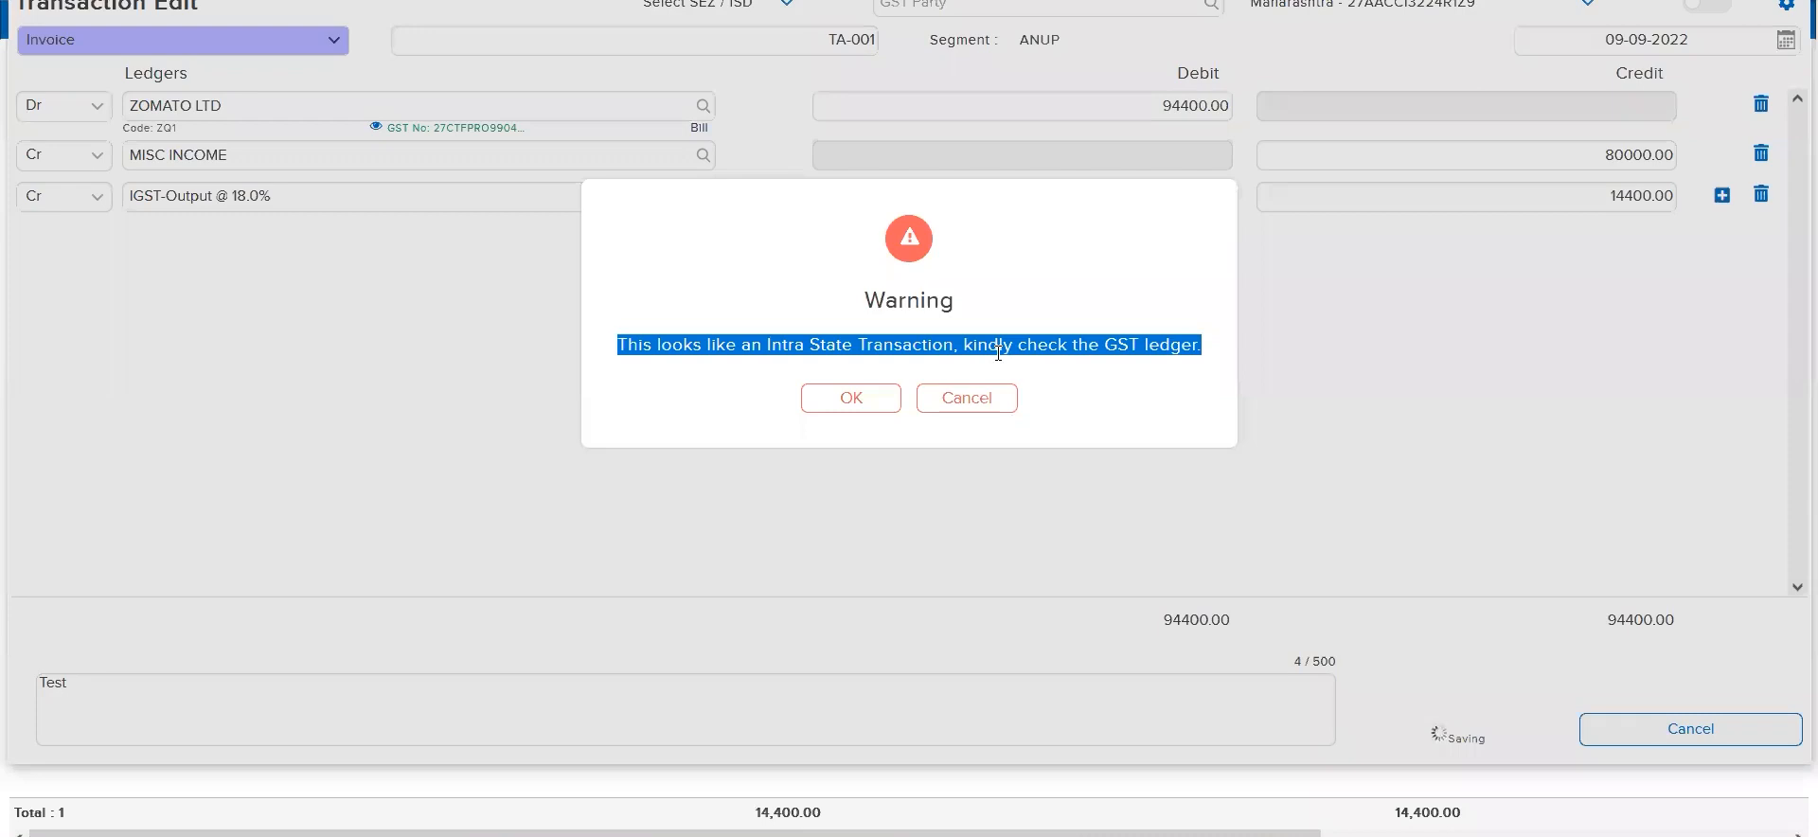
pyautogui.click(996, 408)
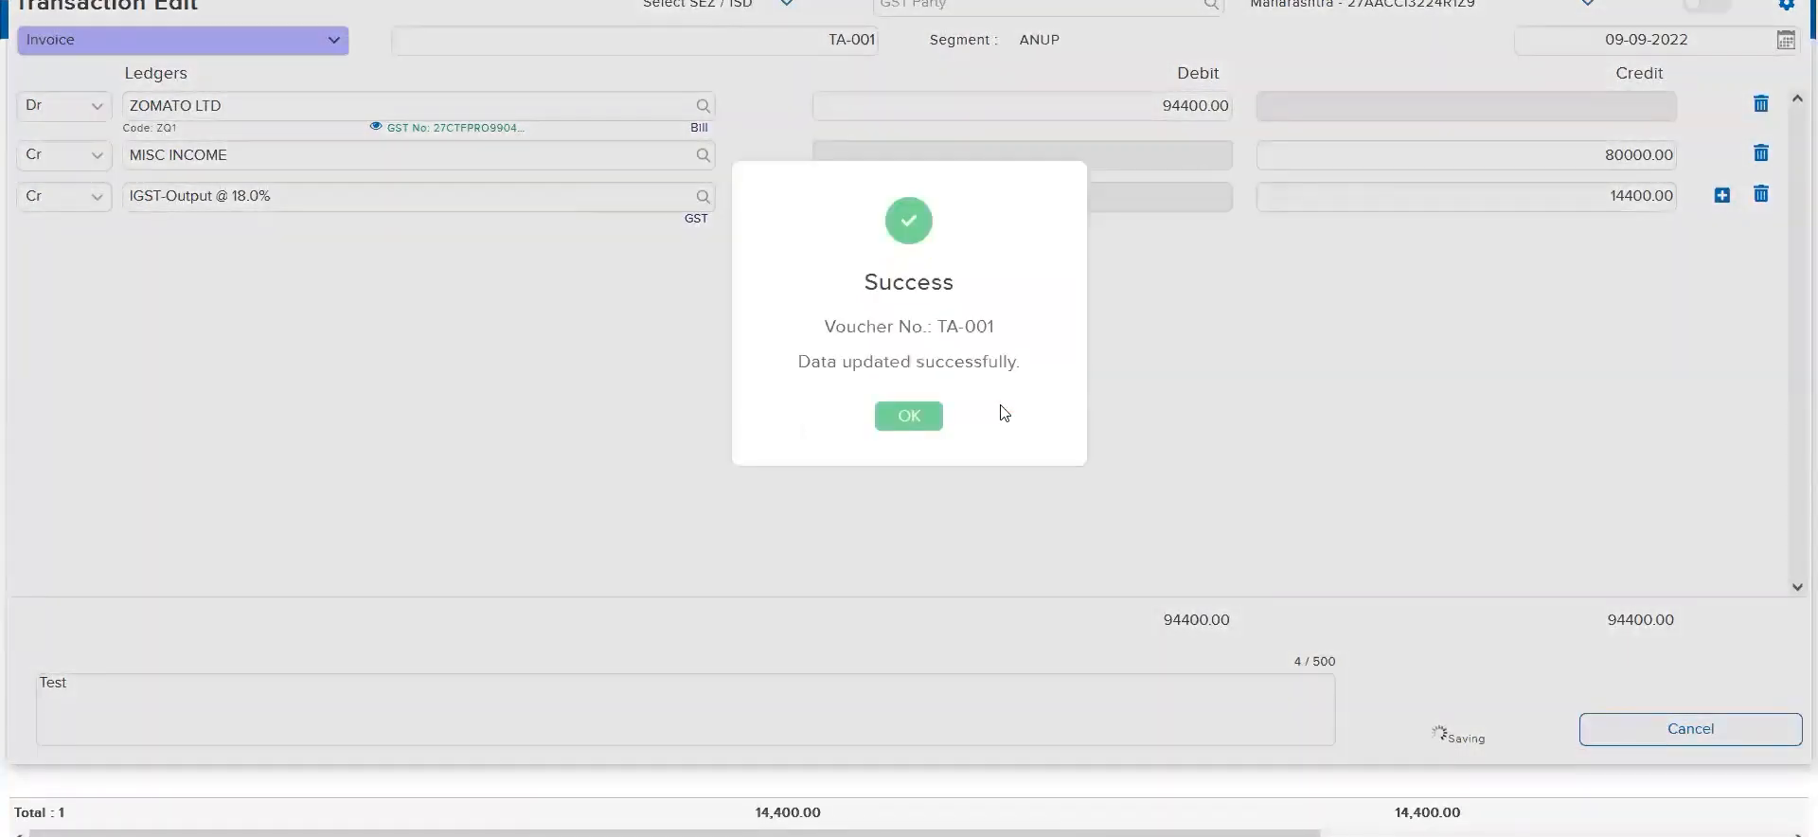
pyautogui.click(912, 416)
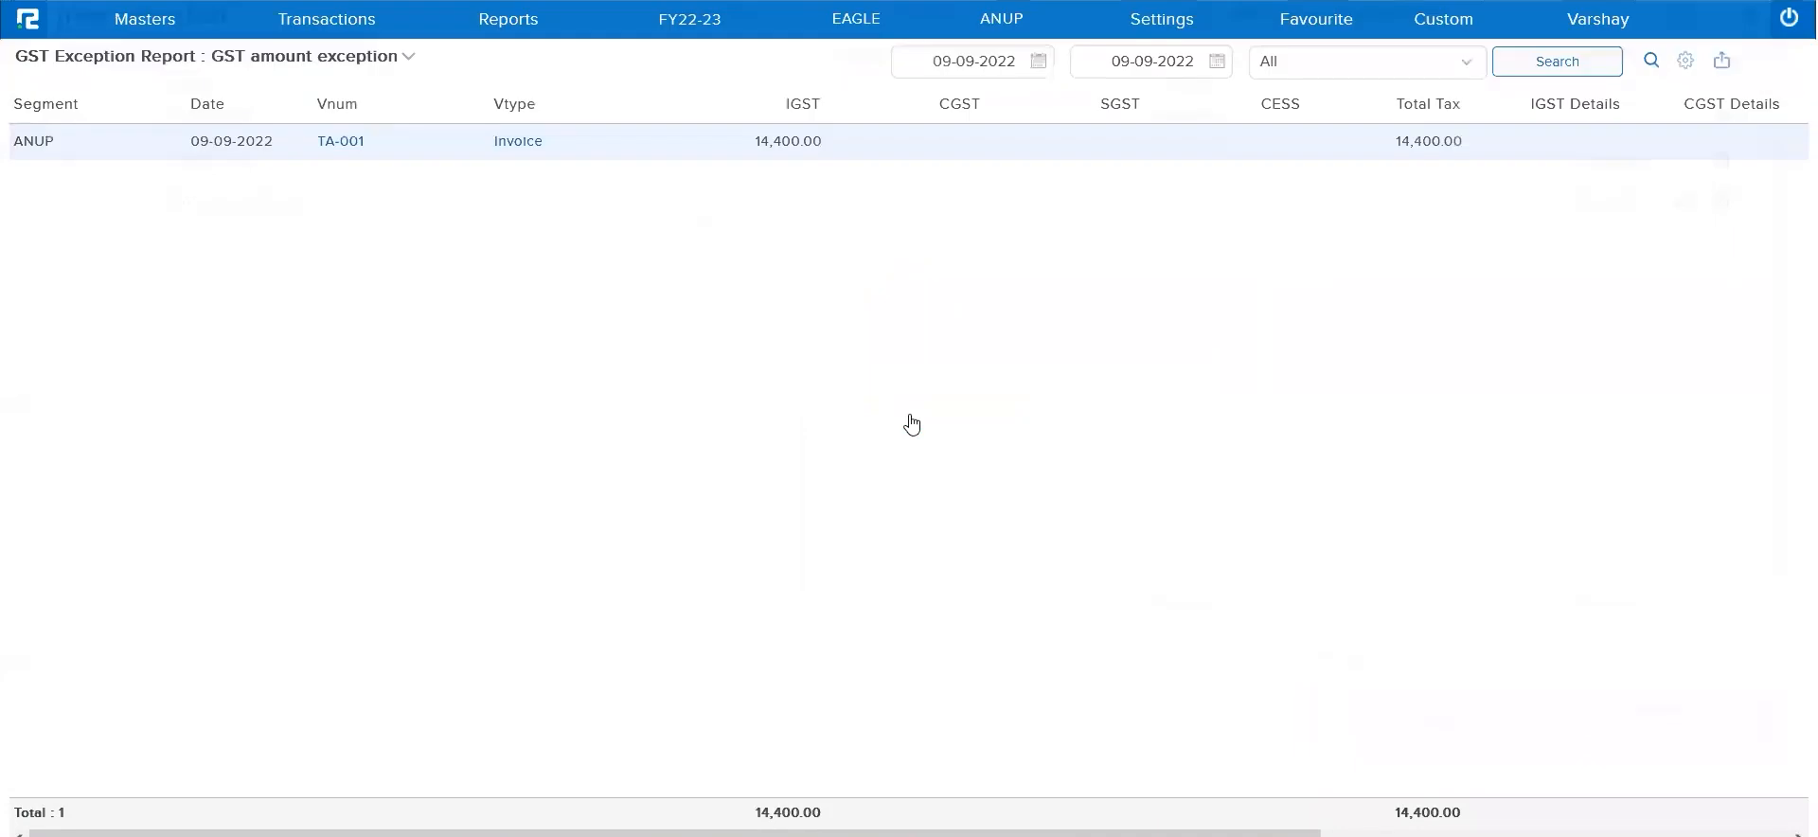
pyautogui.click(1562, 63)
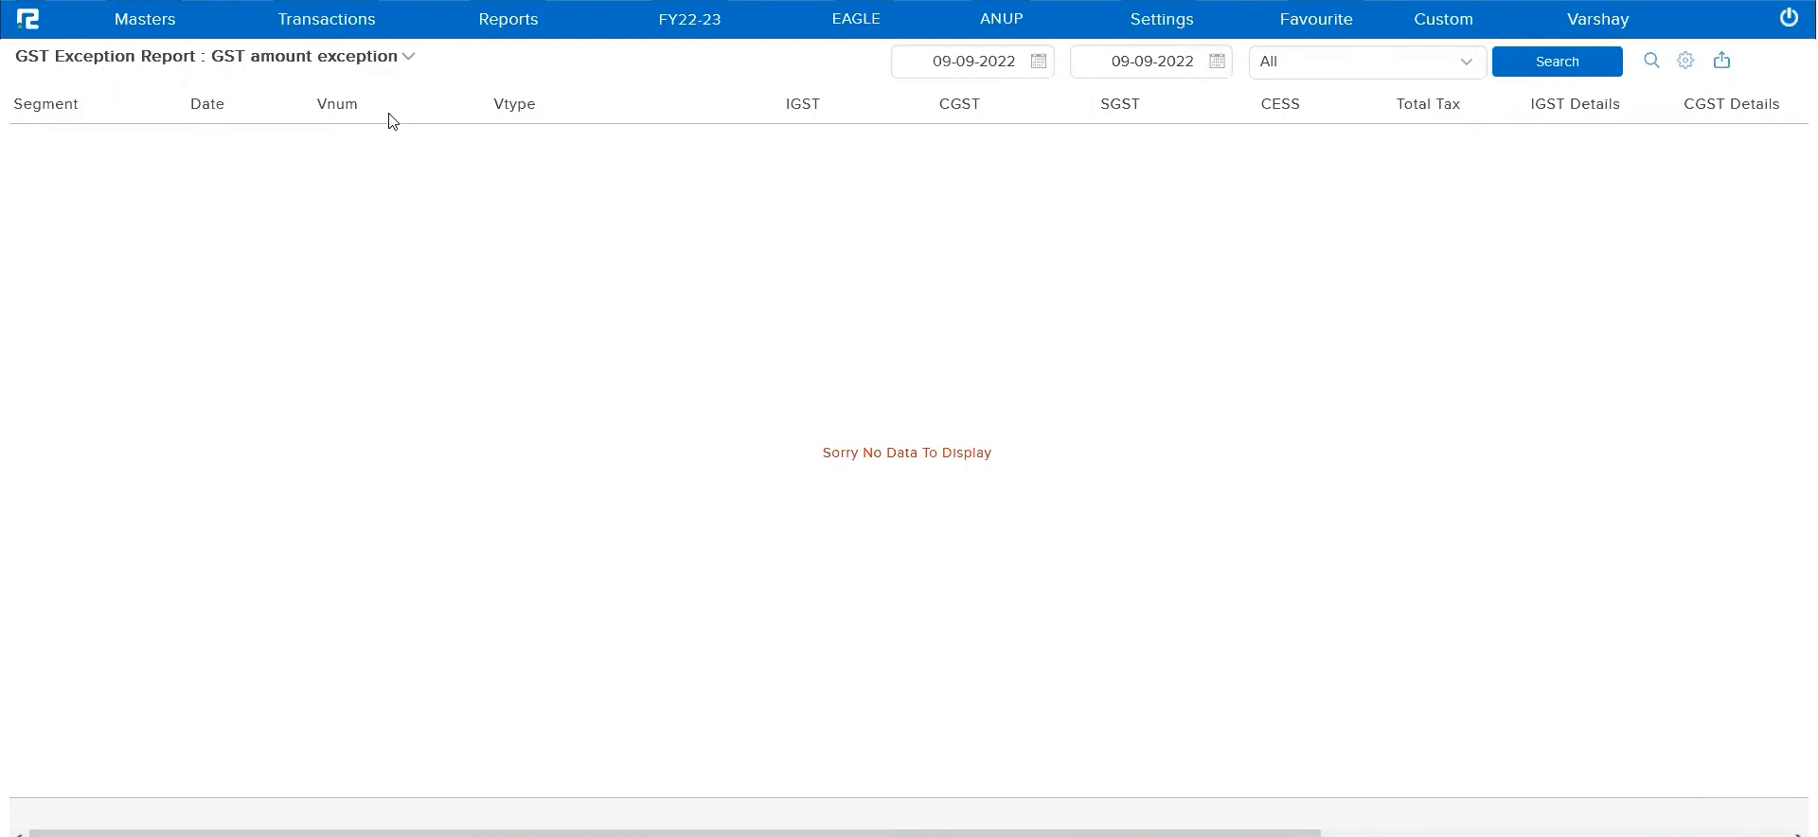
# Switch the exception report to GST Party Missing and run the search
pyautogui.click(372, 64)
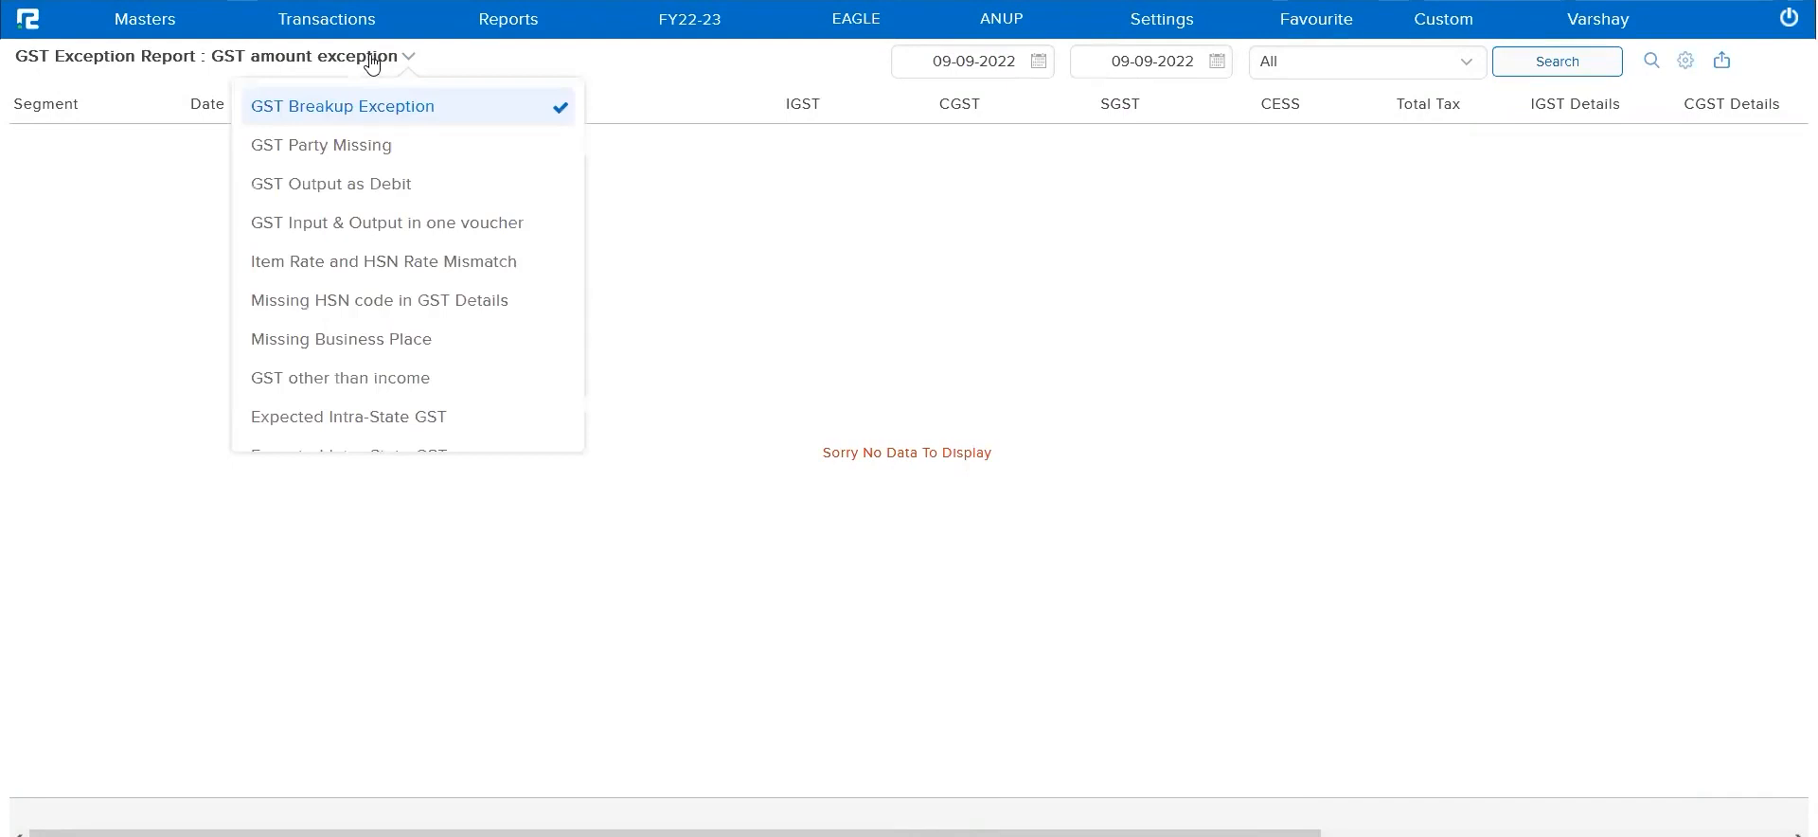
pyautogui.click(392, 157)
pyautogui.click(865, 216)
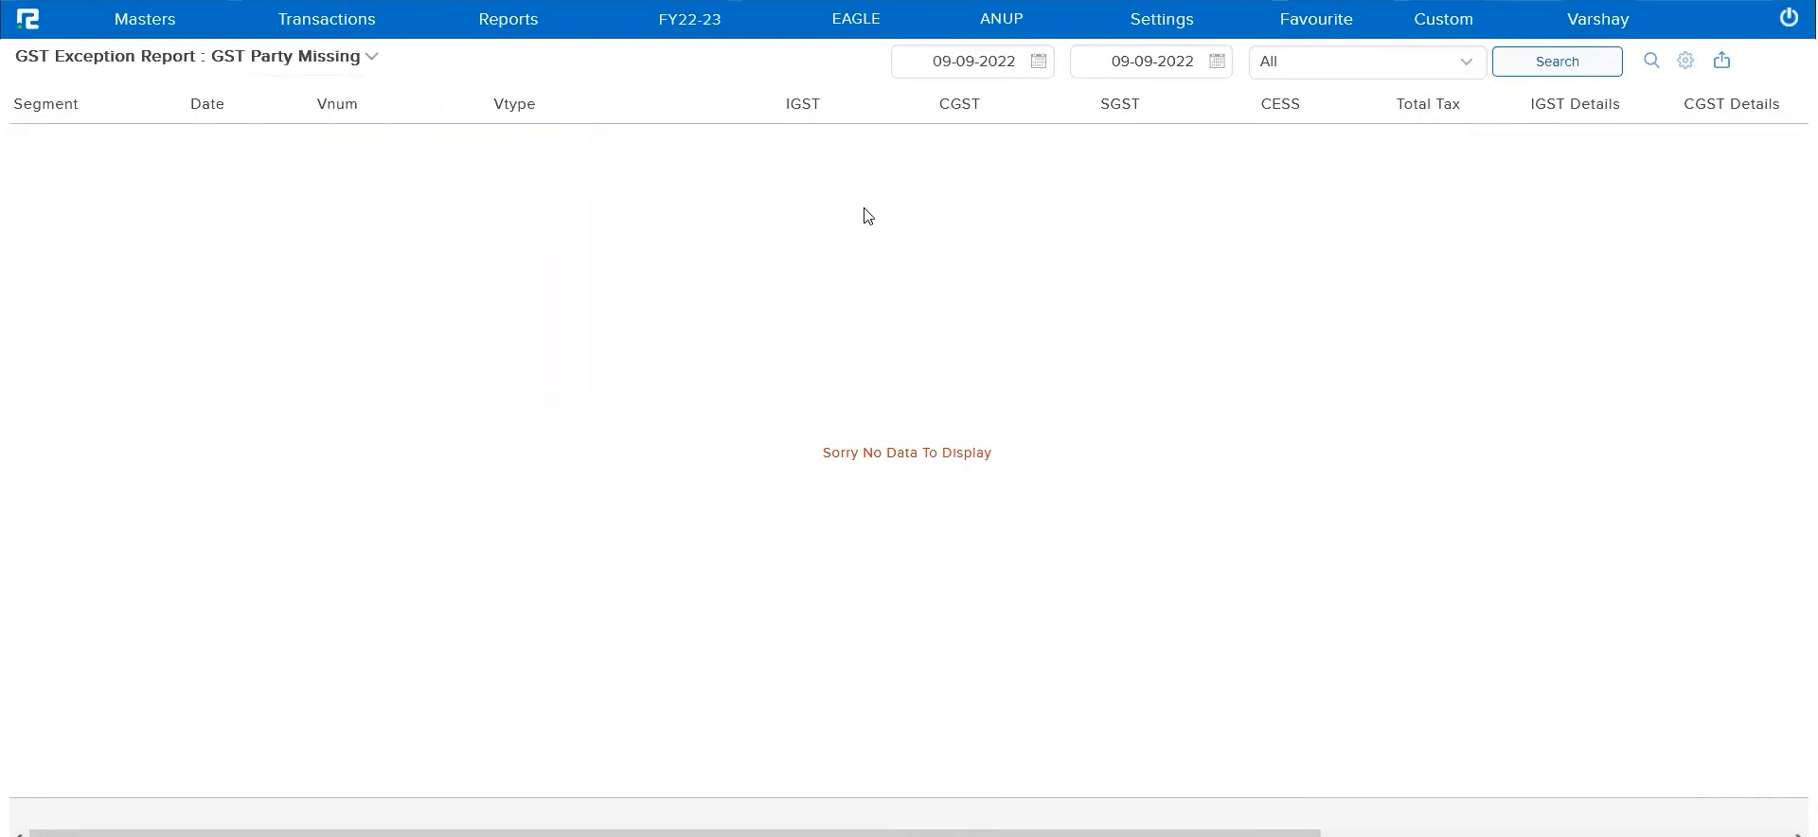
pyautogui.click(1585, 76)
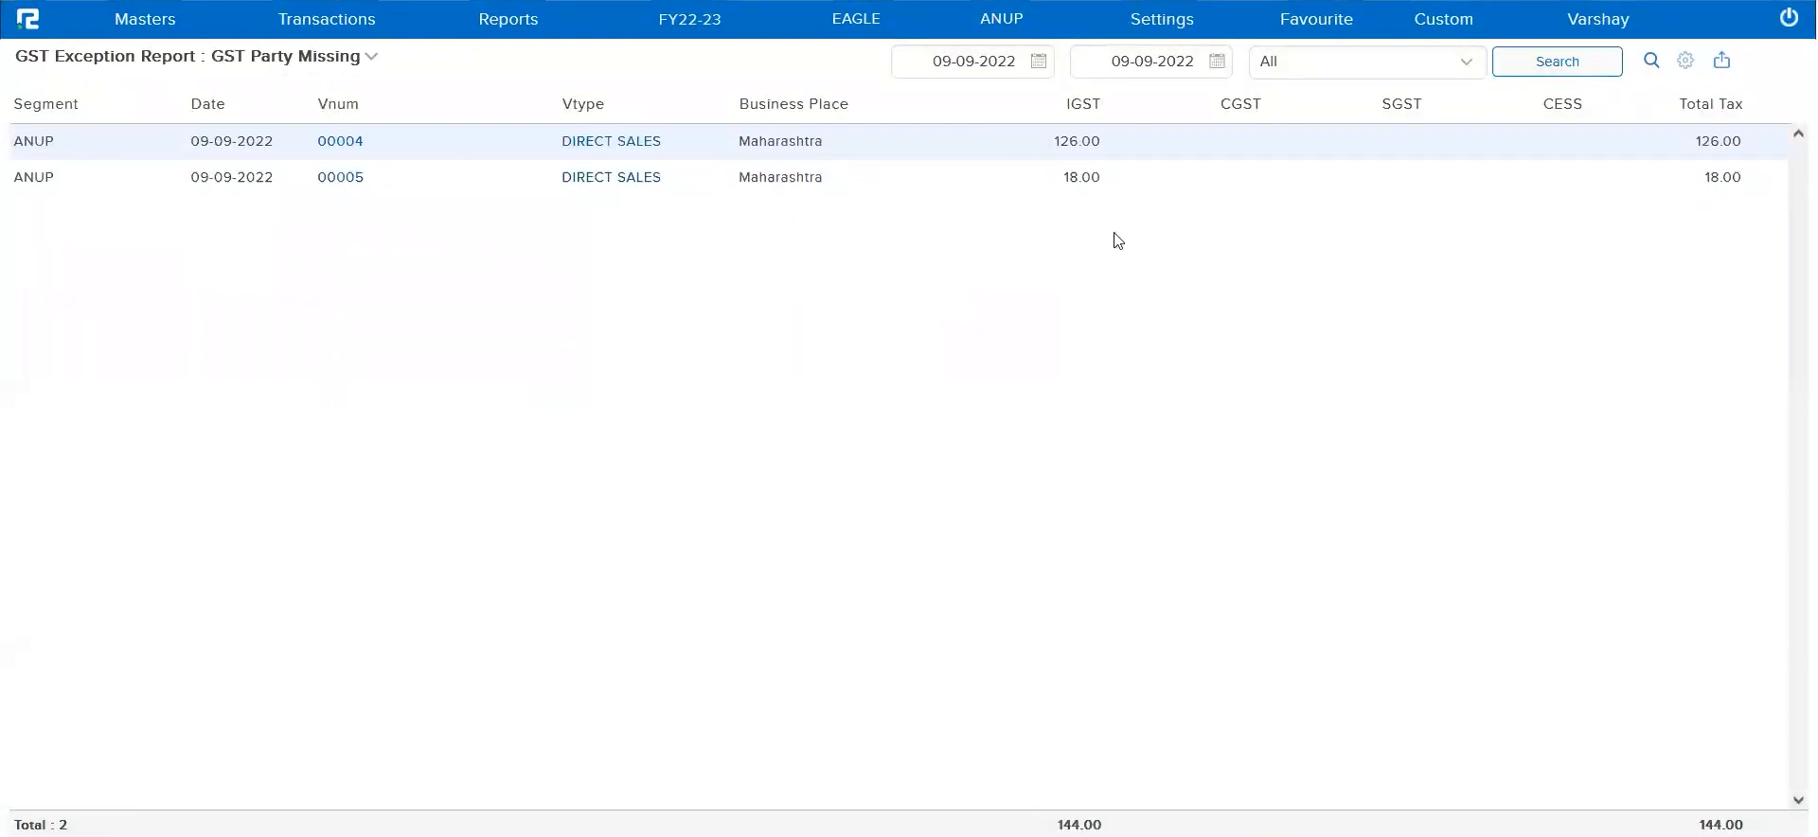
# Open direct sales voucher 00005 and check its party ledger and GST Party in the general details
pyautogui.click(599, 180)
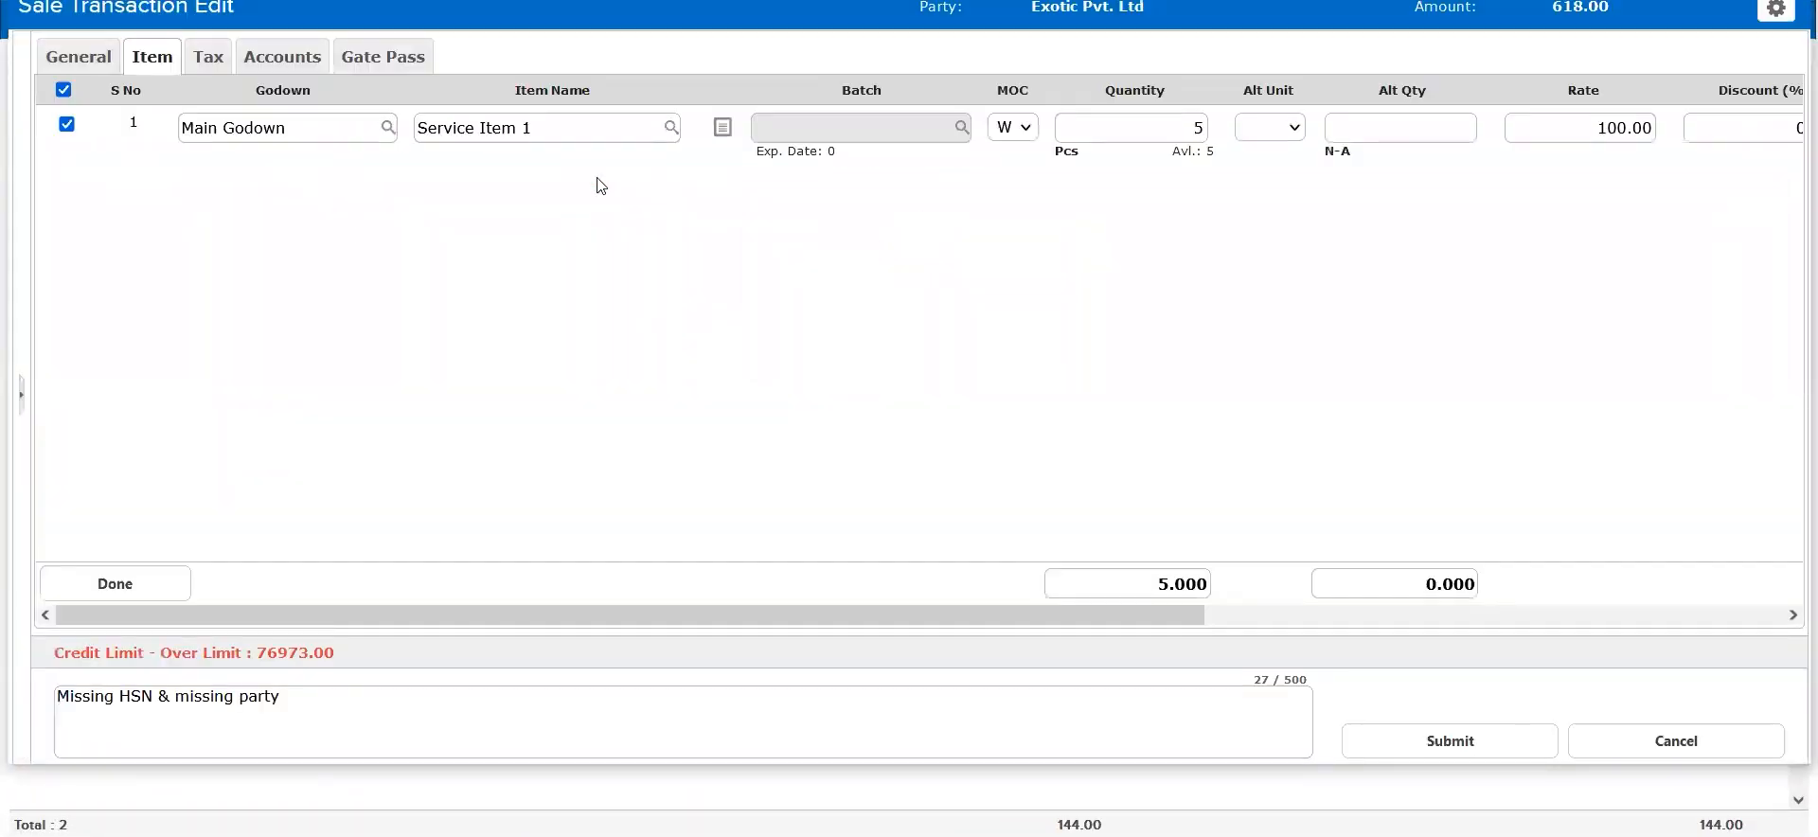
pyautogui.click(82, 64)
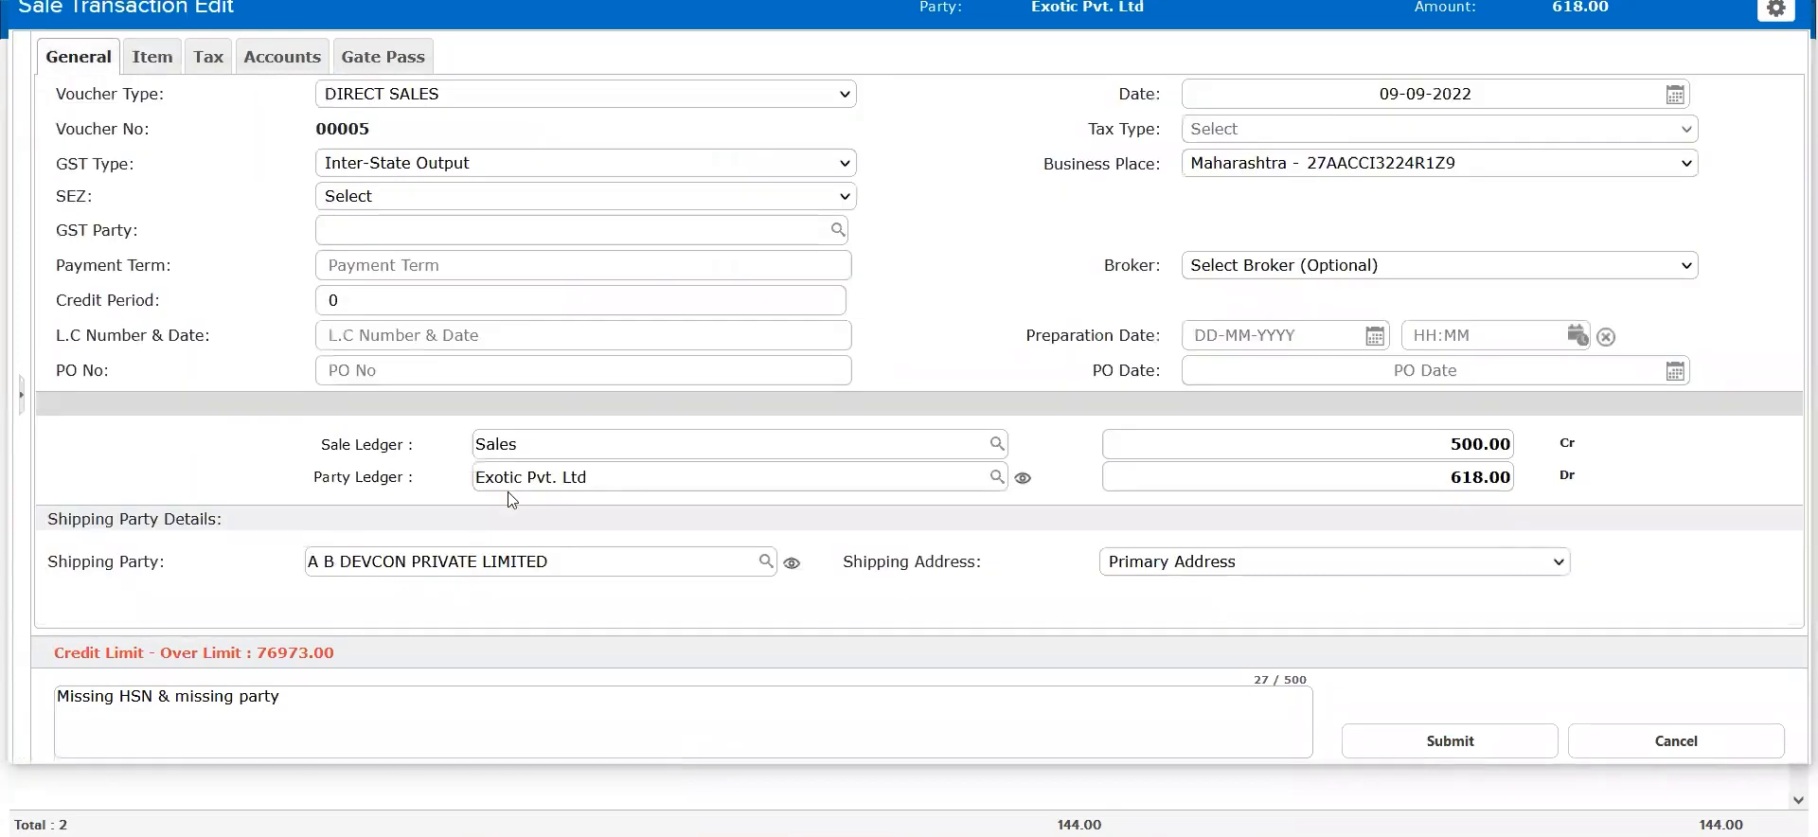
pyautogui.tripleClick(382, 476)
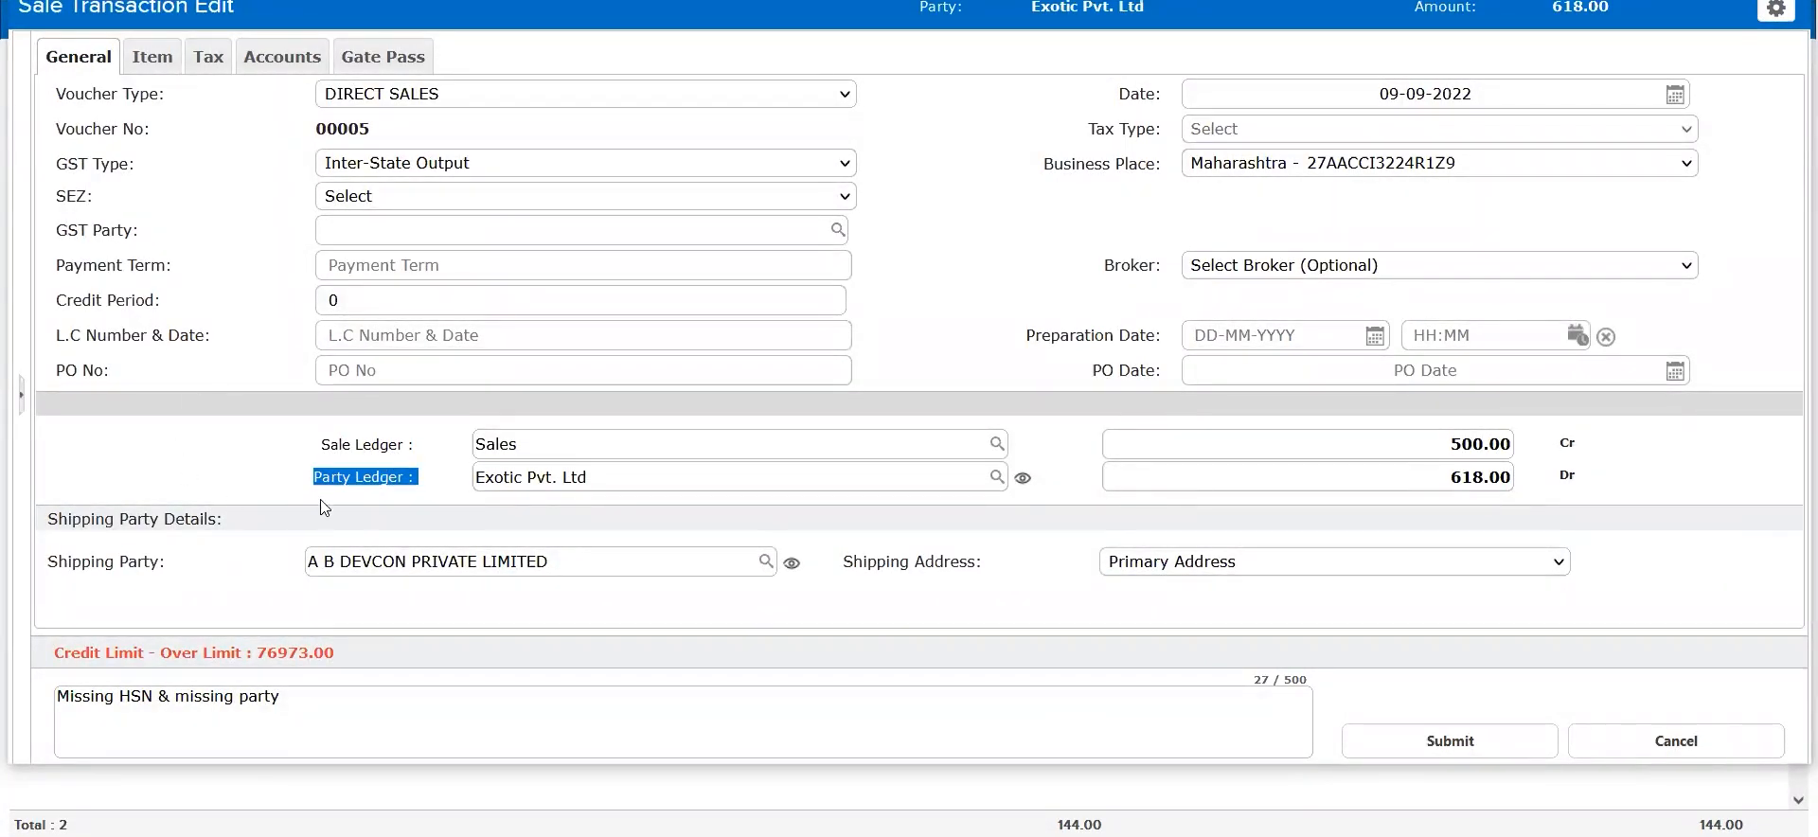
pyautogui.tripleClick(91, 230)
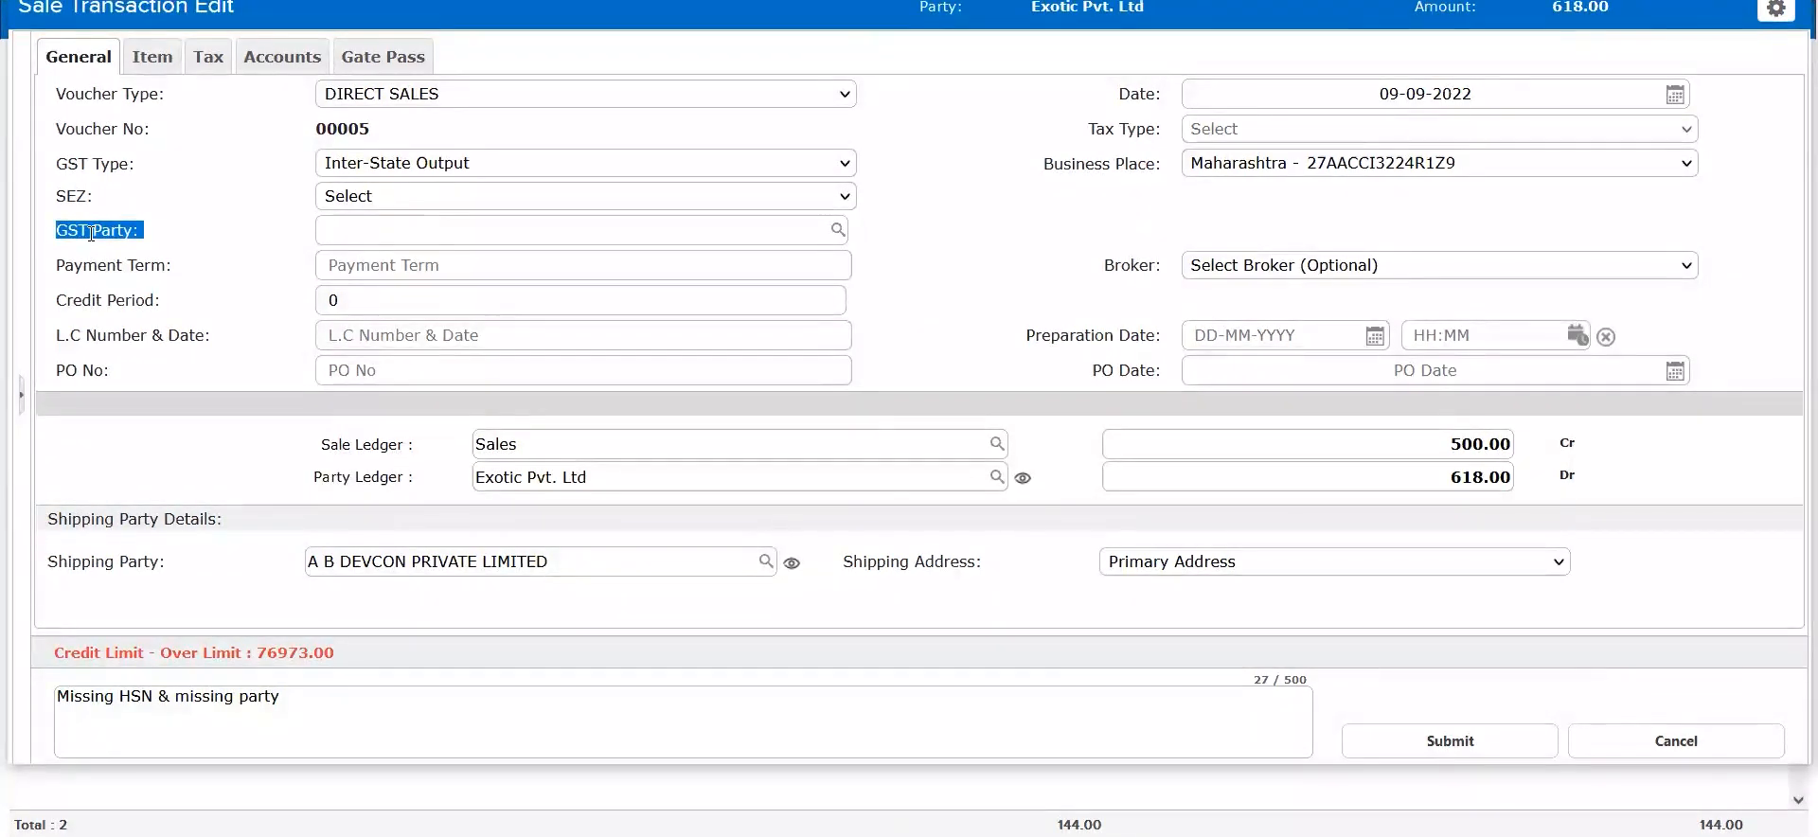
pyautogui.tripleClick(622, 478)
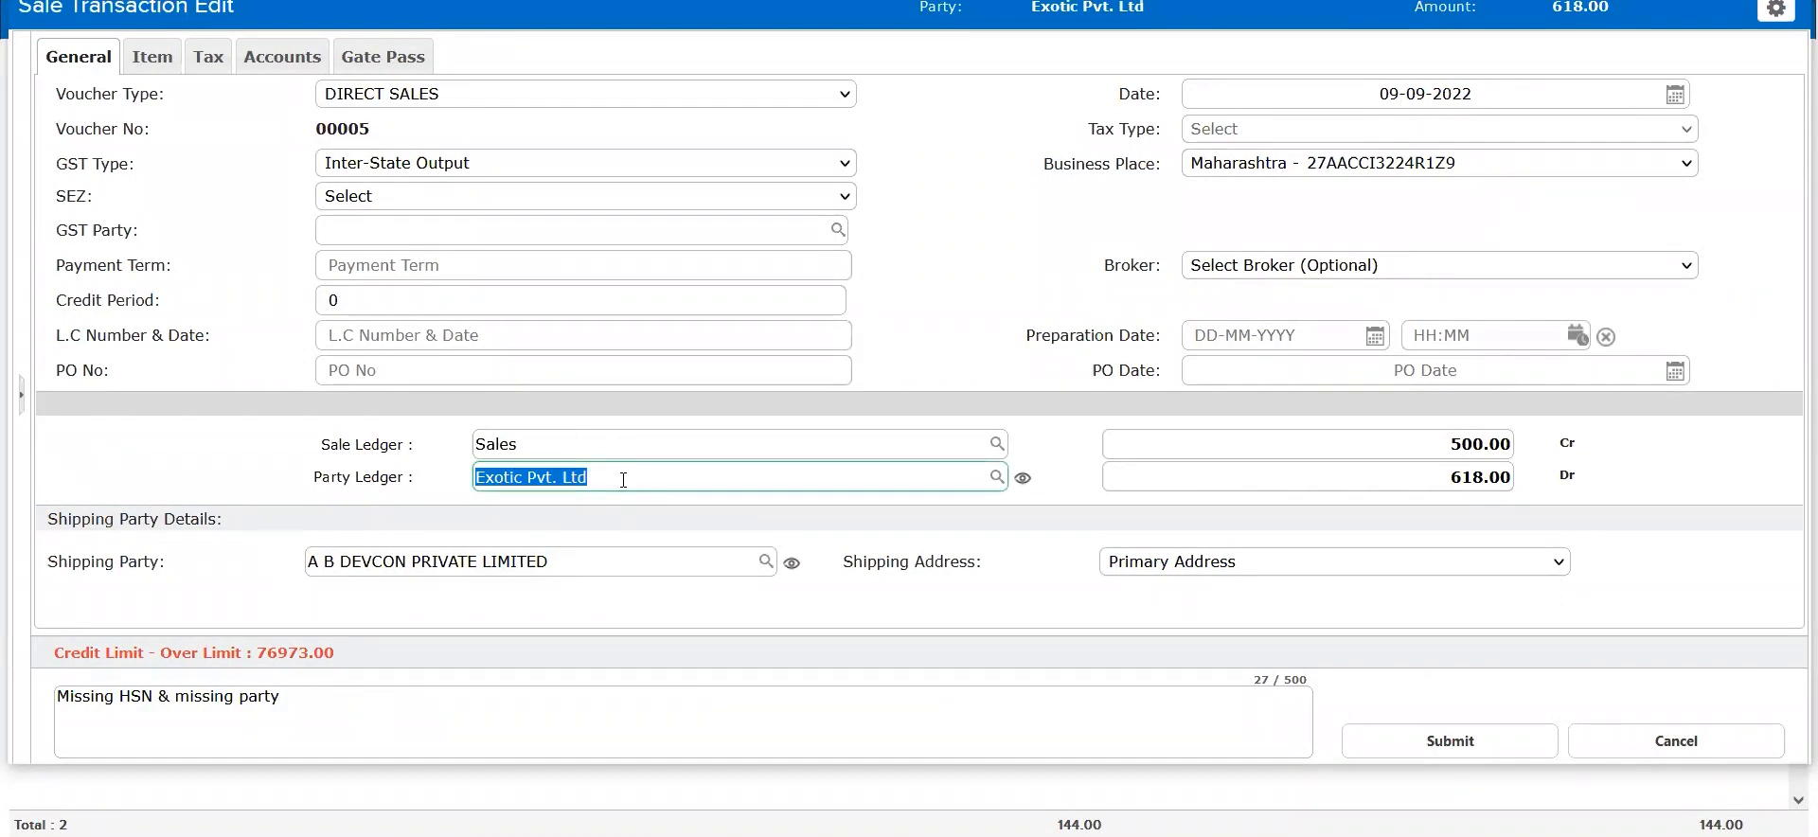
# View the ledger master of Exotic Pvt. Ltd, checking its ledger group and Activate Bill setting, and return to the voucher
pyautogui.click(1023, 478)
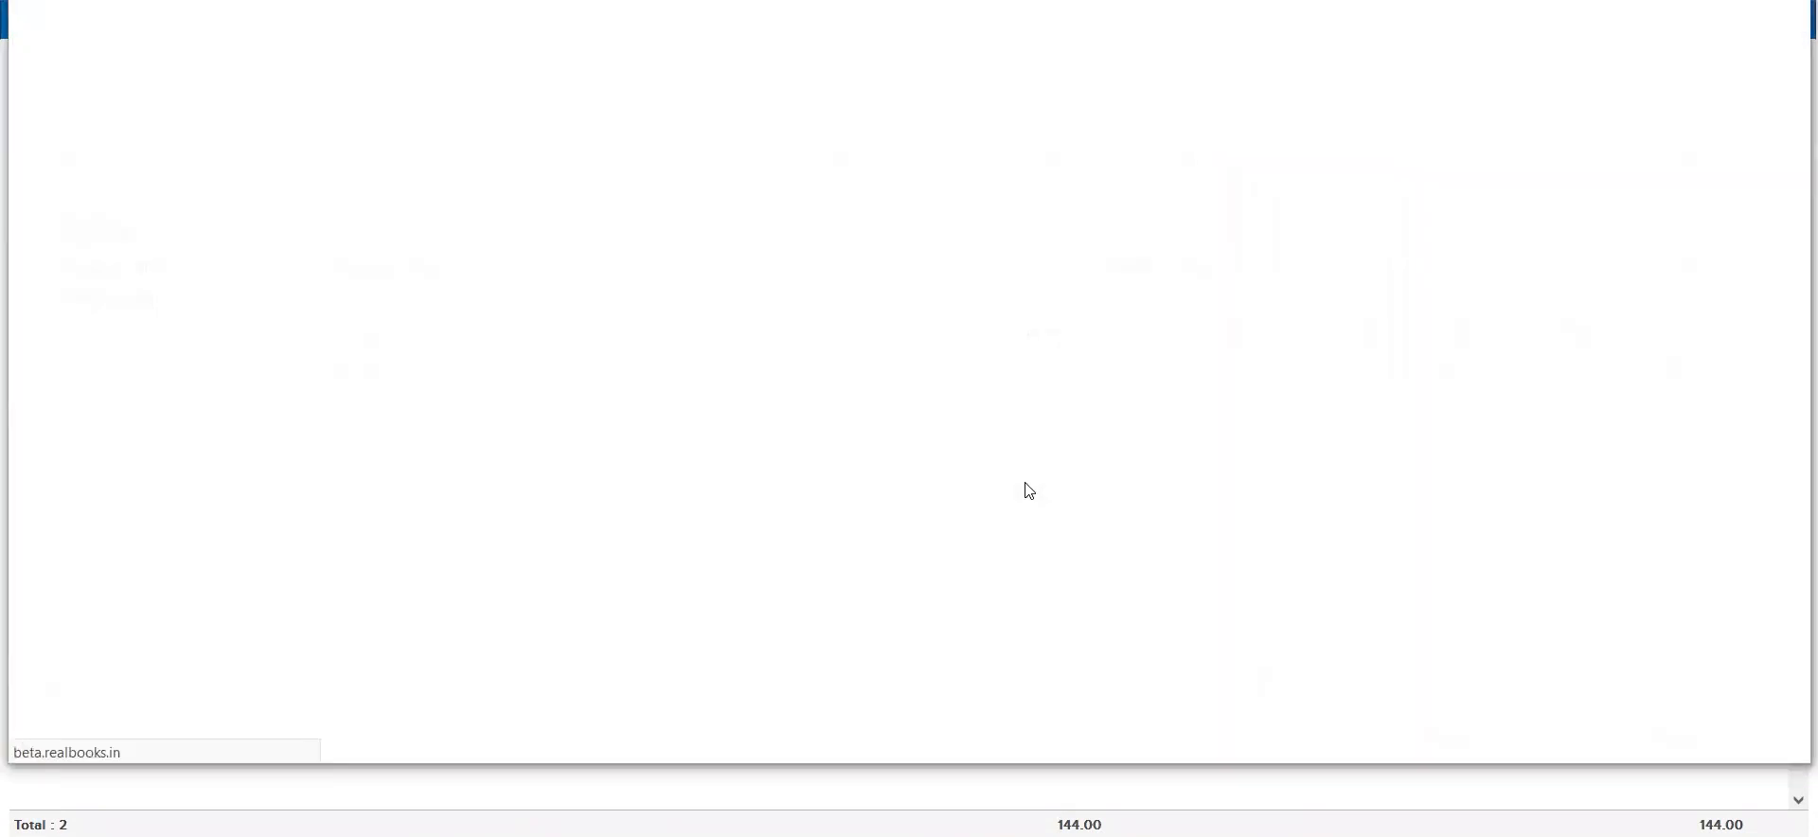
pyautogui.tripleClick(837, 180)
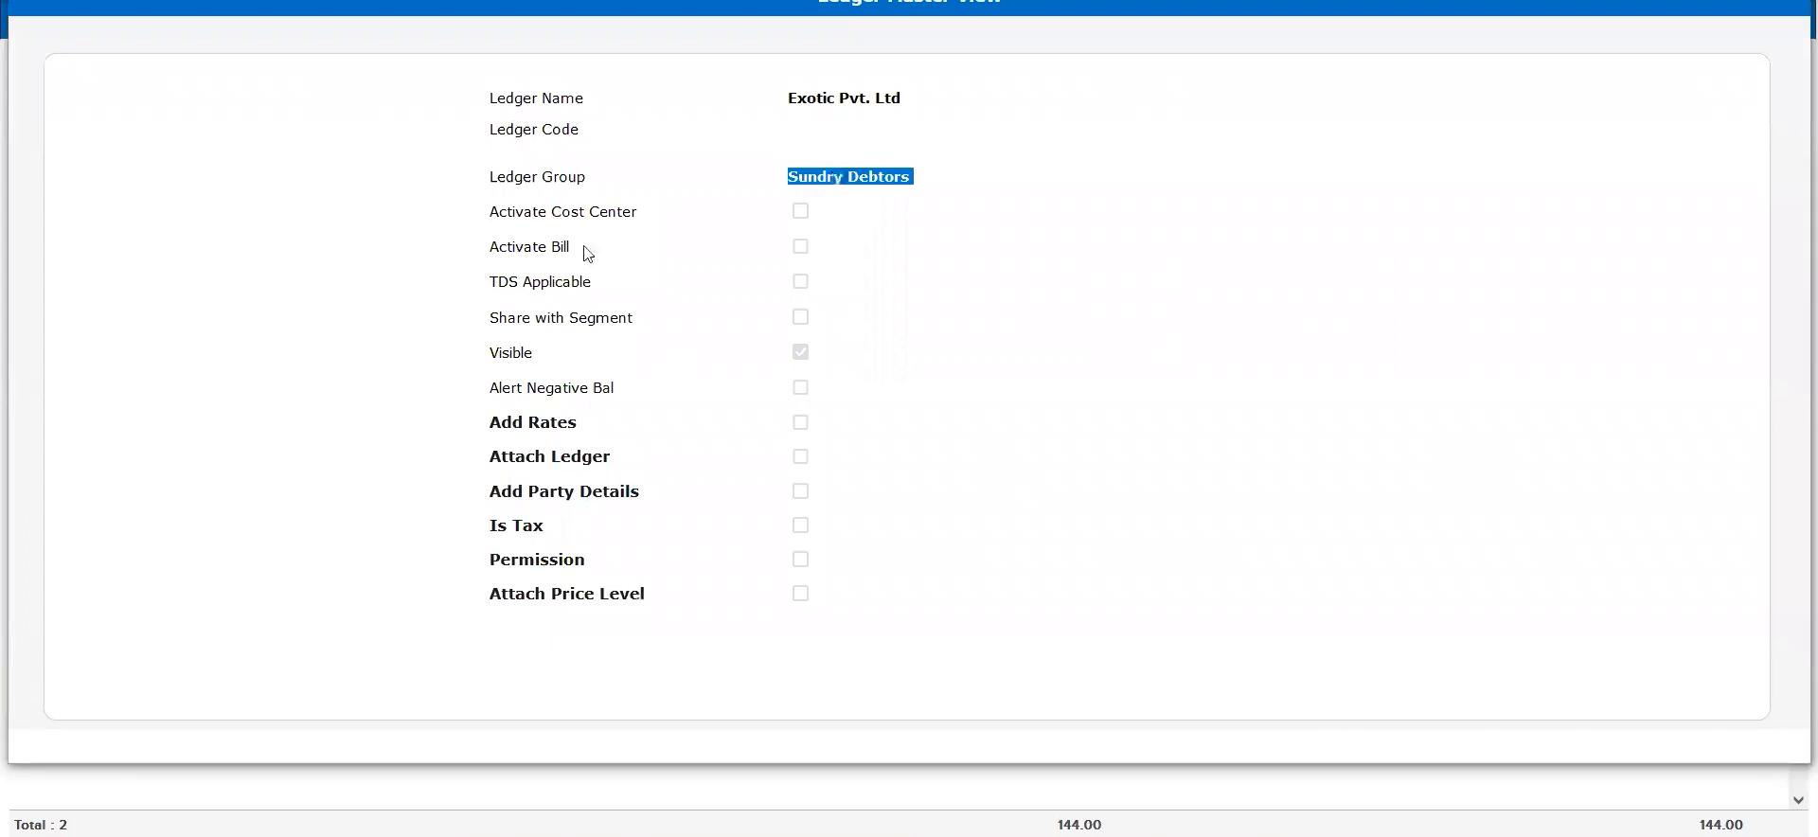
pyautogui.tripleClick(551, 263)
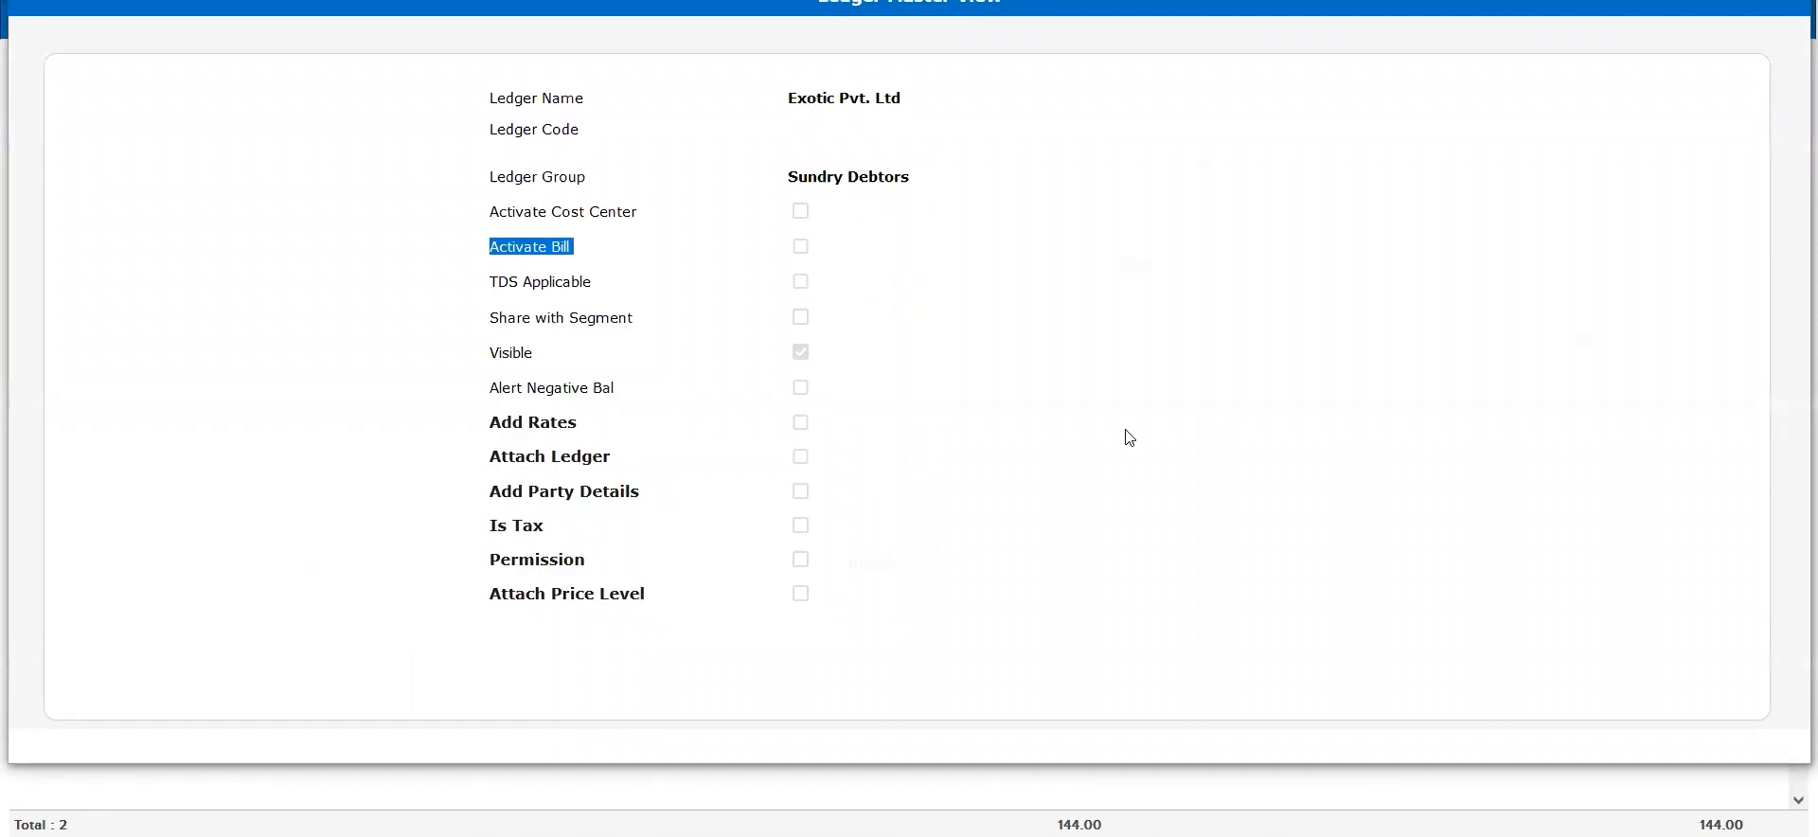
pyautogui.press('Escape')
pyautogui.tripleClick(647, 475)
pyautogui.hotkey('ctrl', 'c')
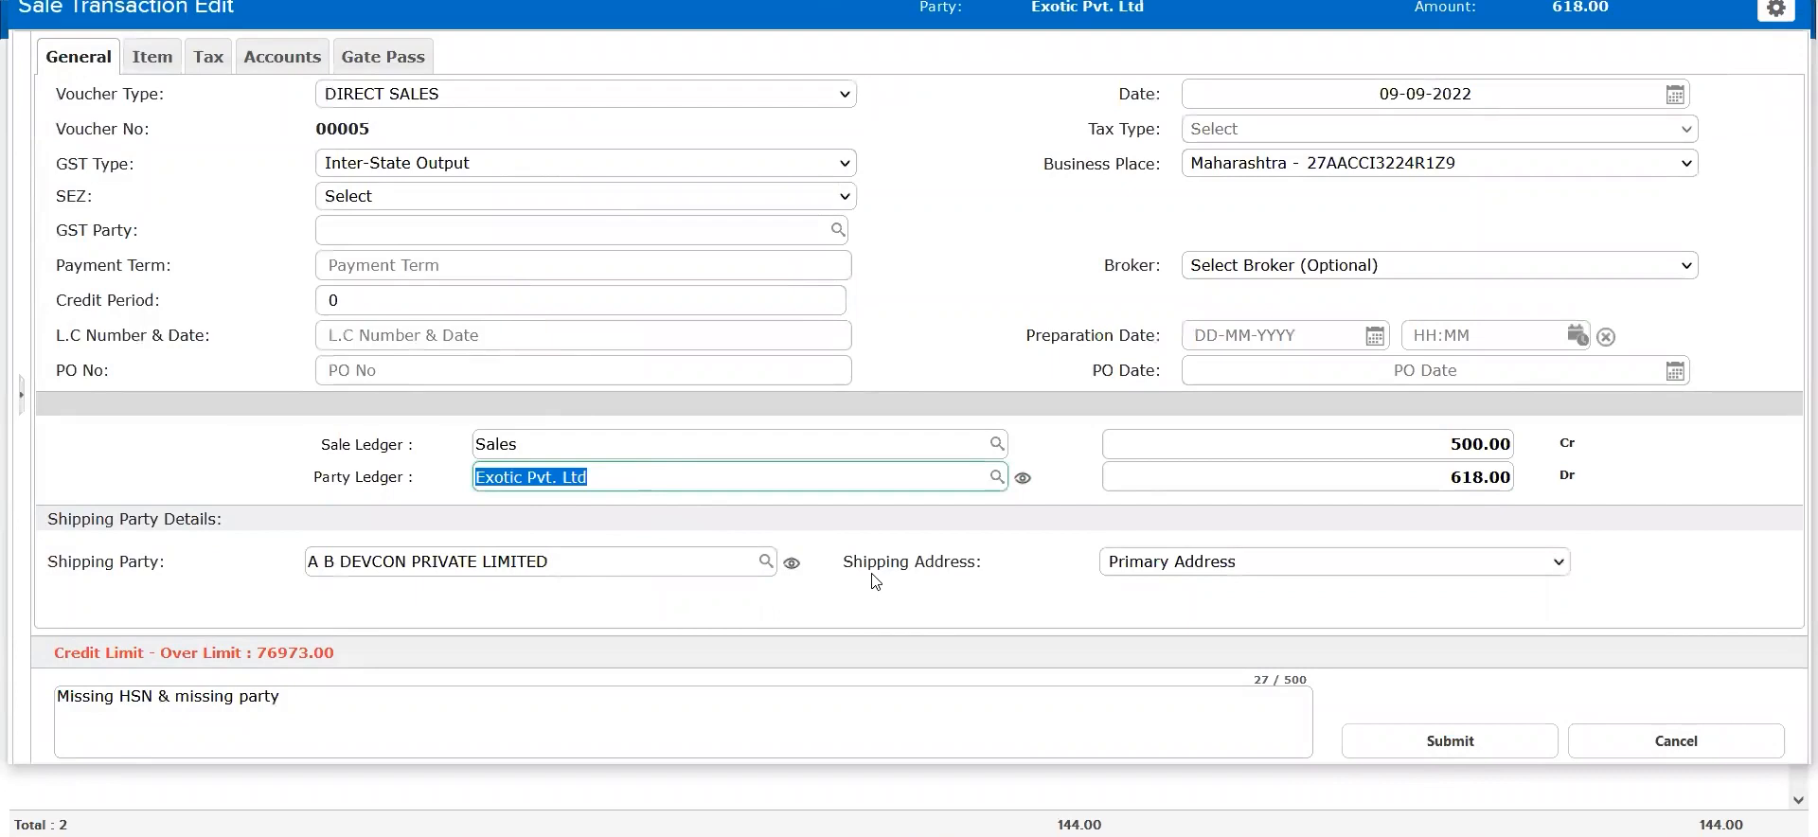
# Close voucher 00005 and open the ledger listing from the accounts masters on a separate page
pyautogui.press('Escape')
pyautogui.click(147, 20)
pyautogui.click(149, 59)
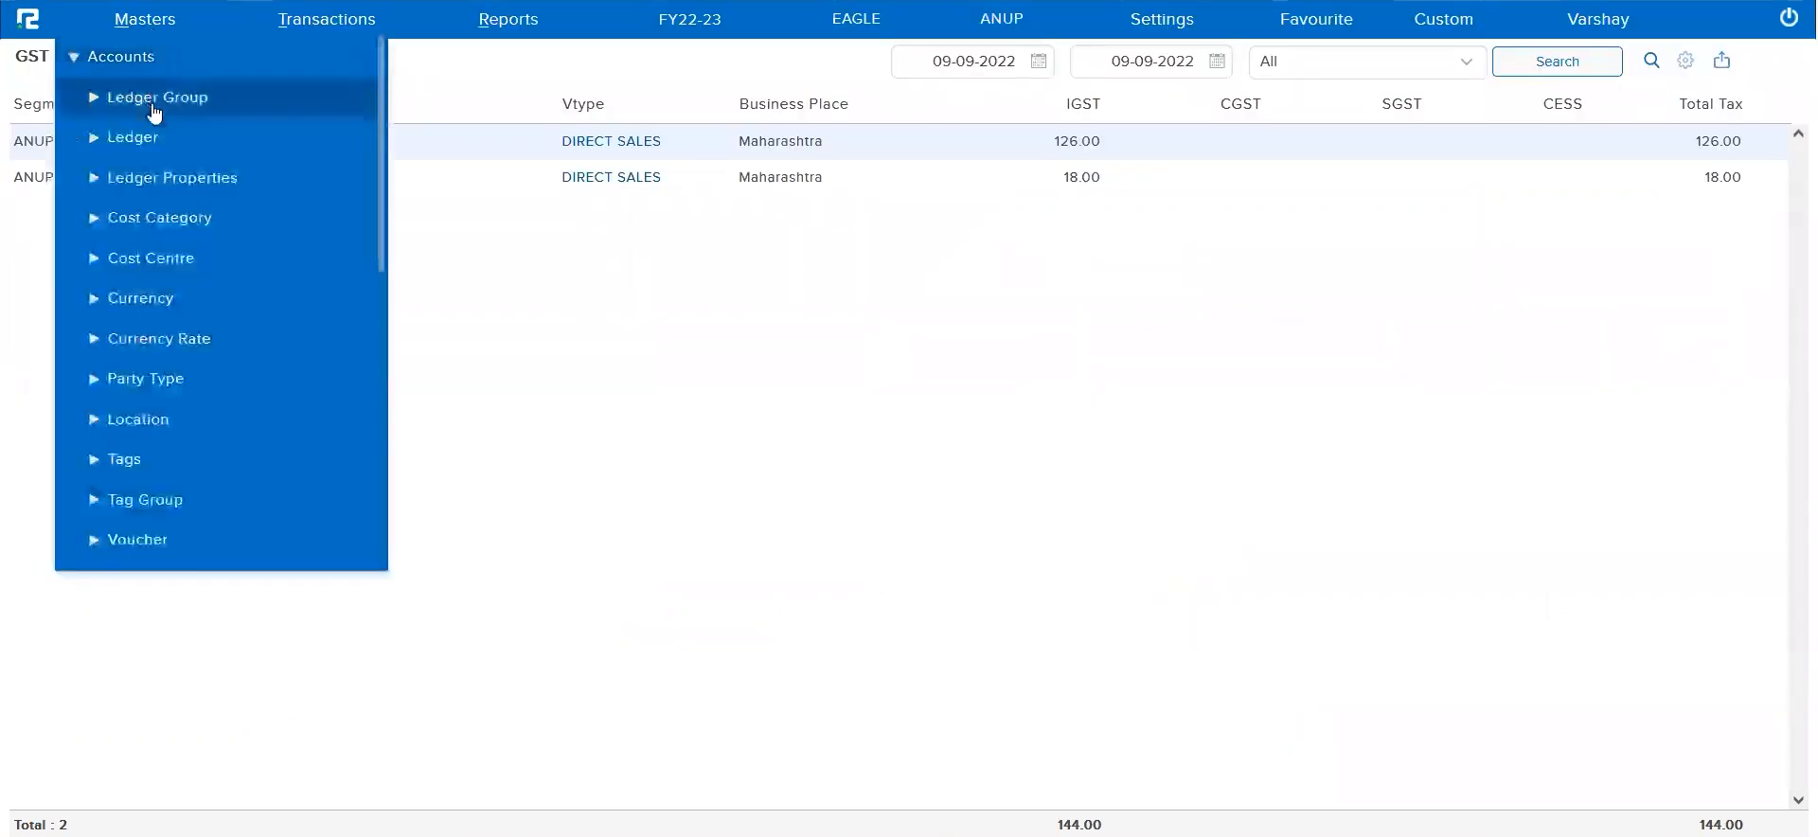
pyautogui.click(142, 139)
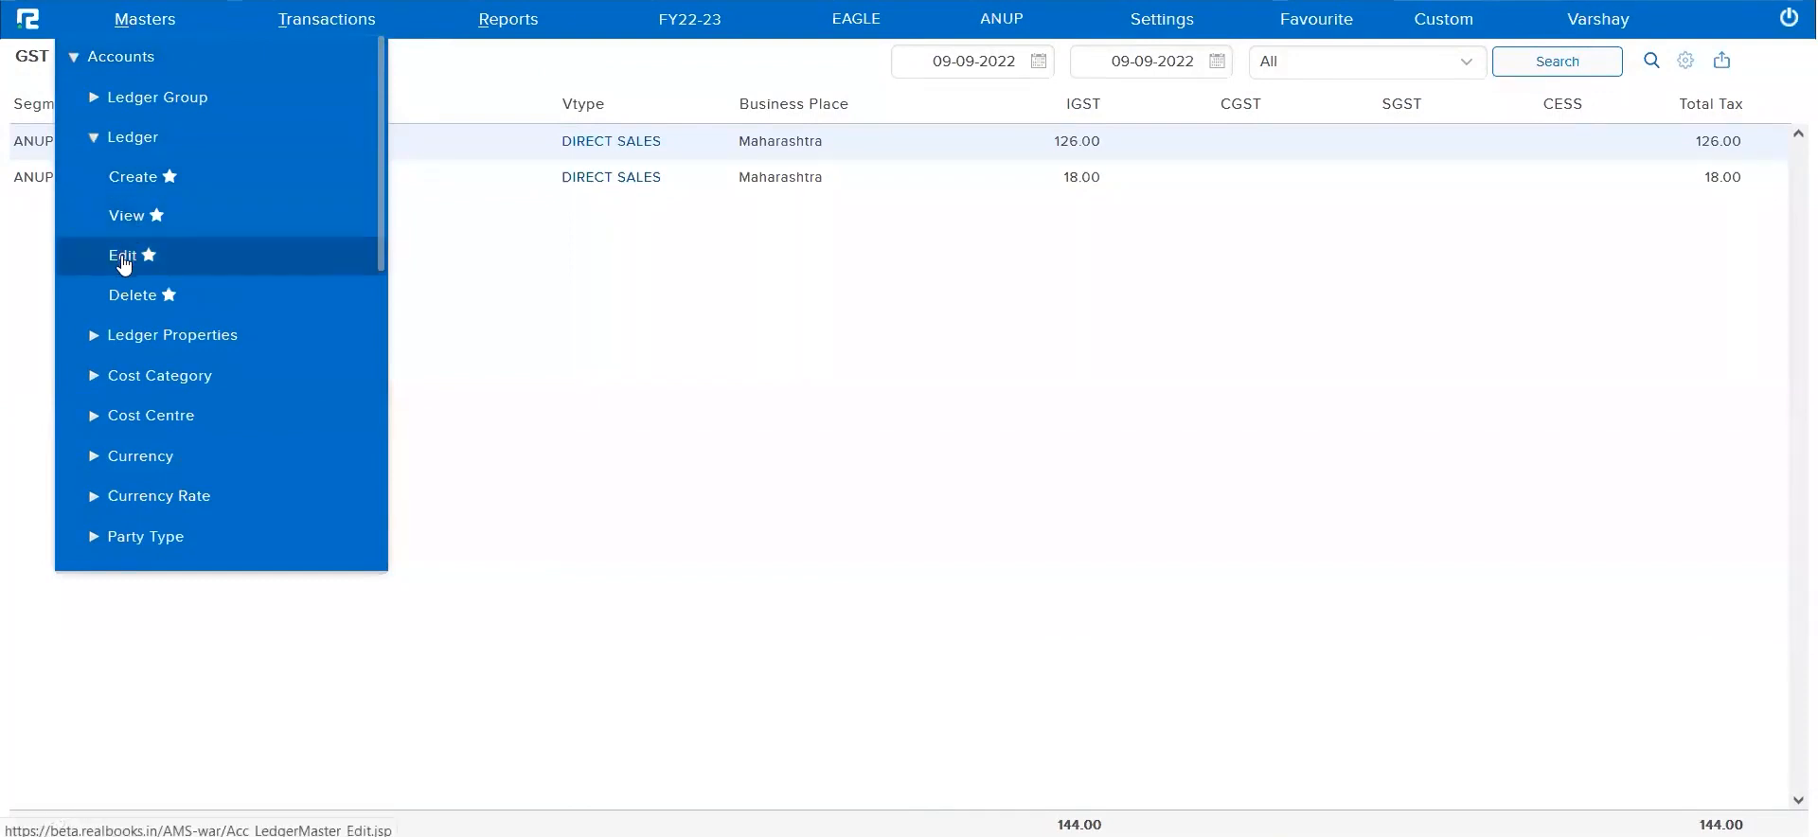
pyautogui.rightClick(123, 258)
pyautogui.click(164, 281)
pyautogui.click(127, 216)
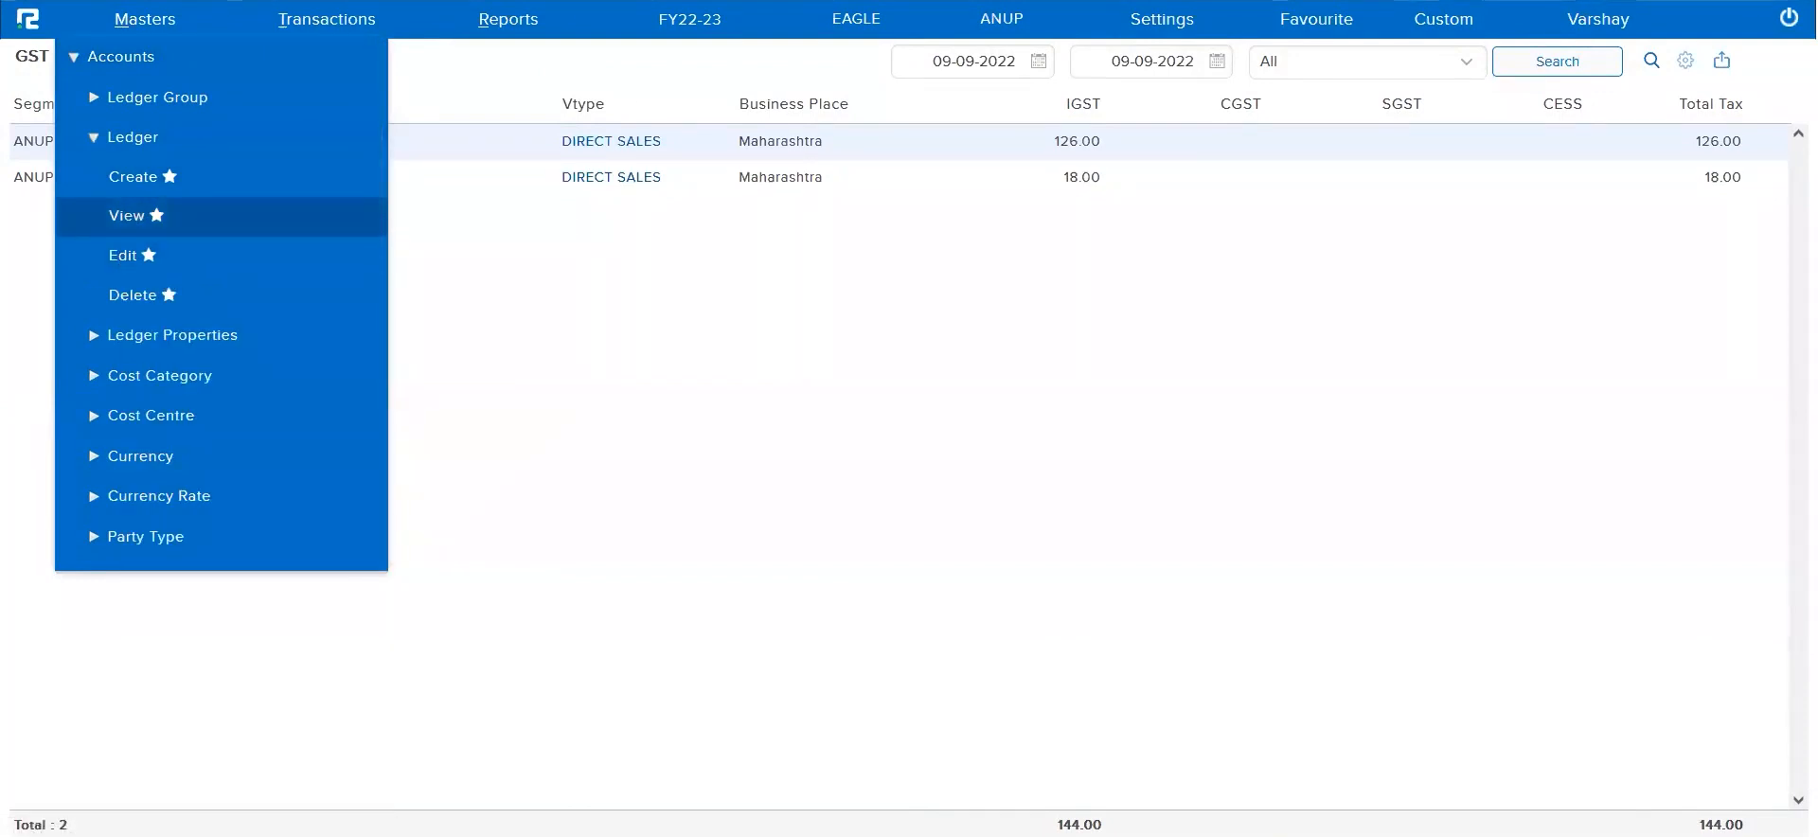
# Search the ledger listing by name for Exotic Pvt. Ltd and open its ledger master for editing
pyautogui.click(818, 77)
pyautogui.hotkey('ctrl', 'v')
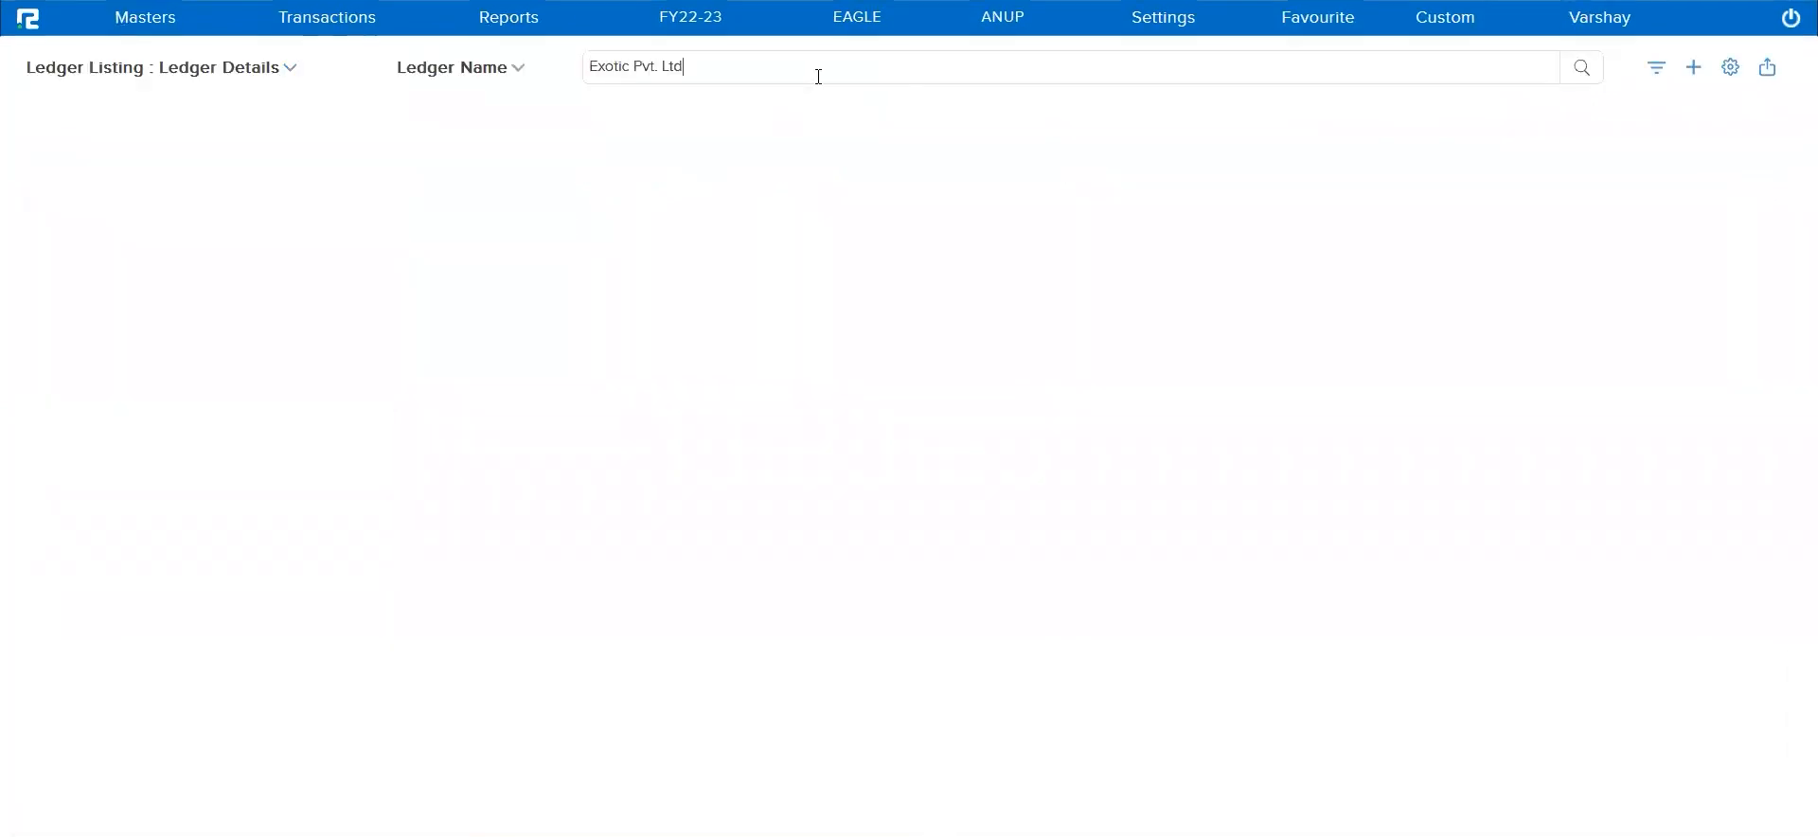
pyautogui.press('Return')
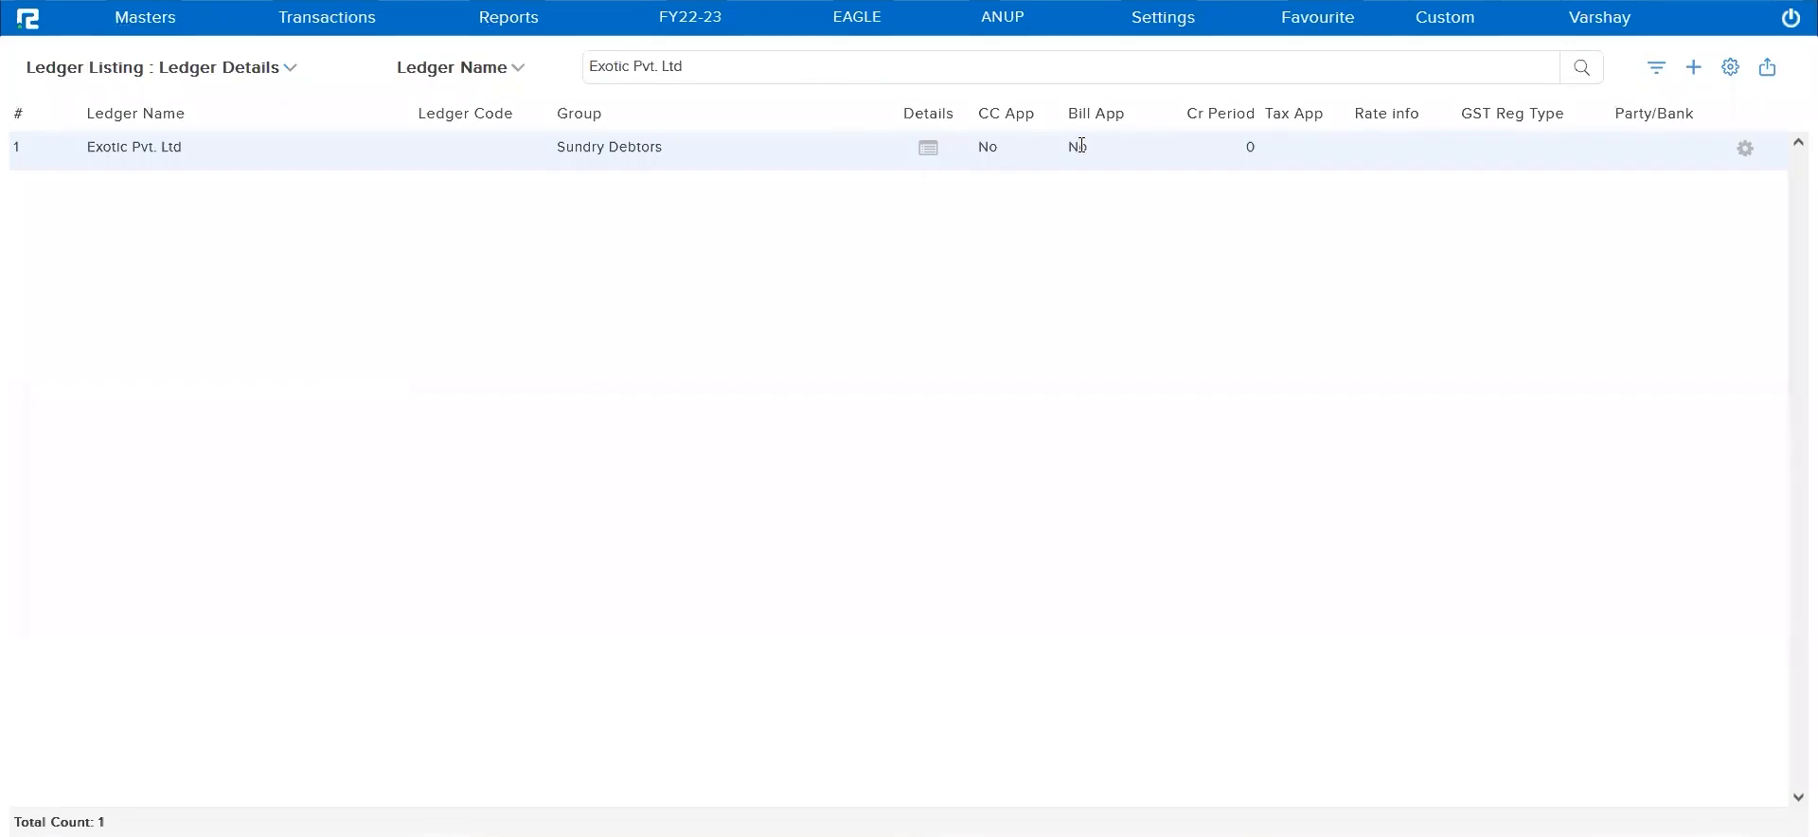
pyautogui.doubleClick(1081, 147)
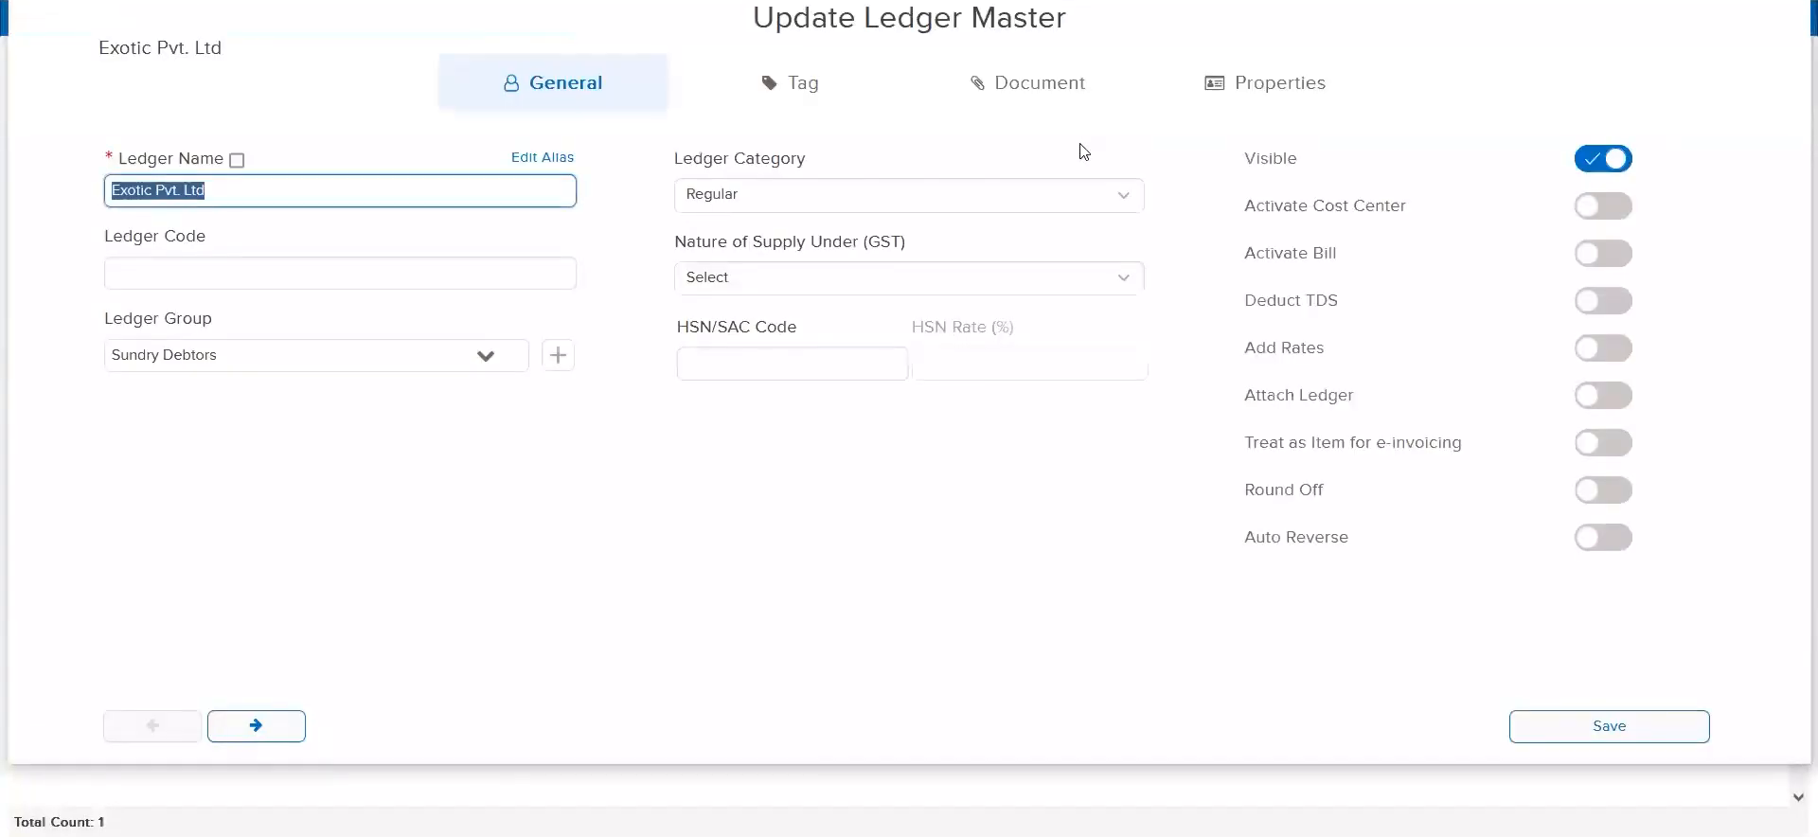
# Change the ledger category of Exotic Pvt. Ltd to Party and try to save the ledger master
pyautogui.tripleClick(749, 165)
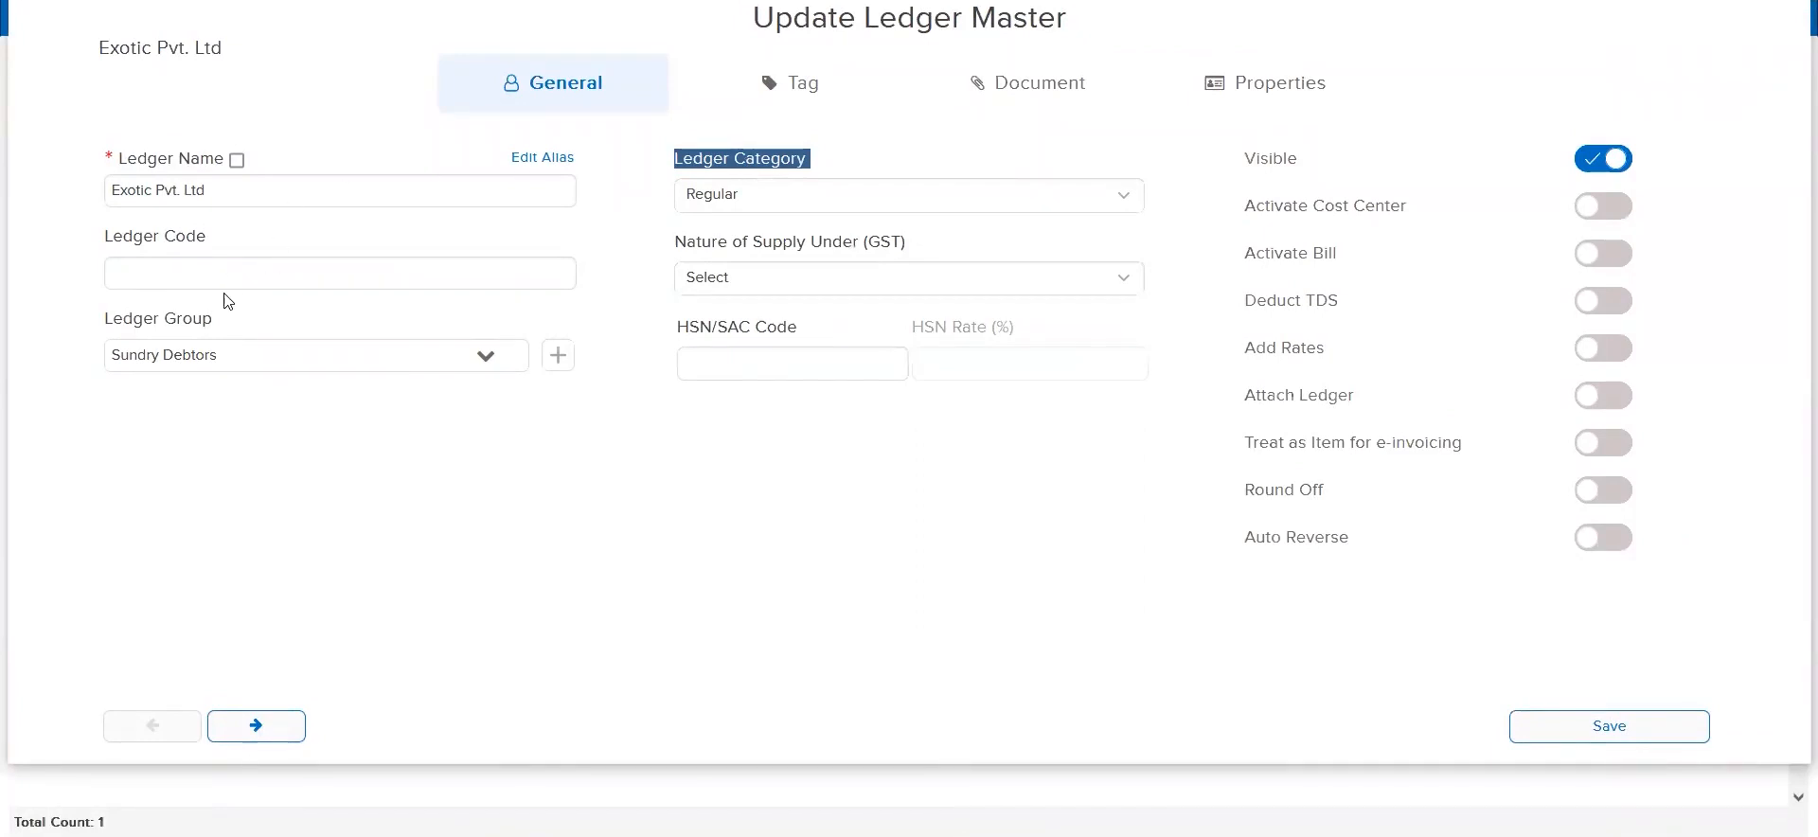
pyautogui.tripleClick(210, 314)
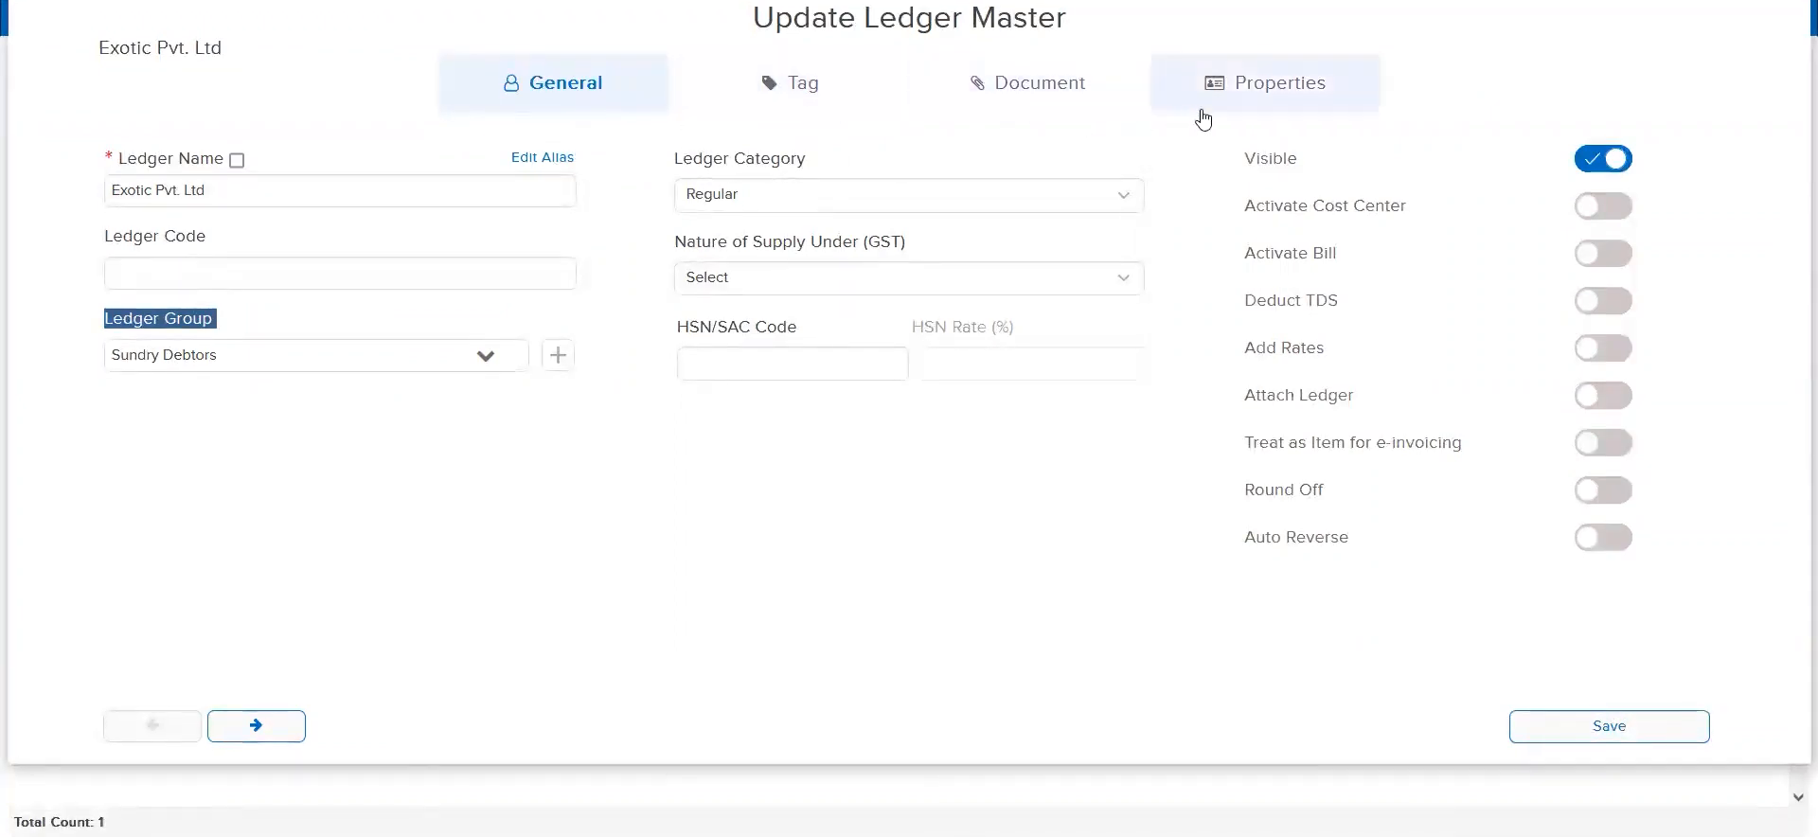
pyautogui.click(772, 196)
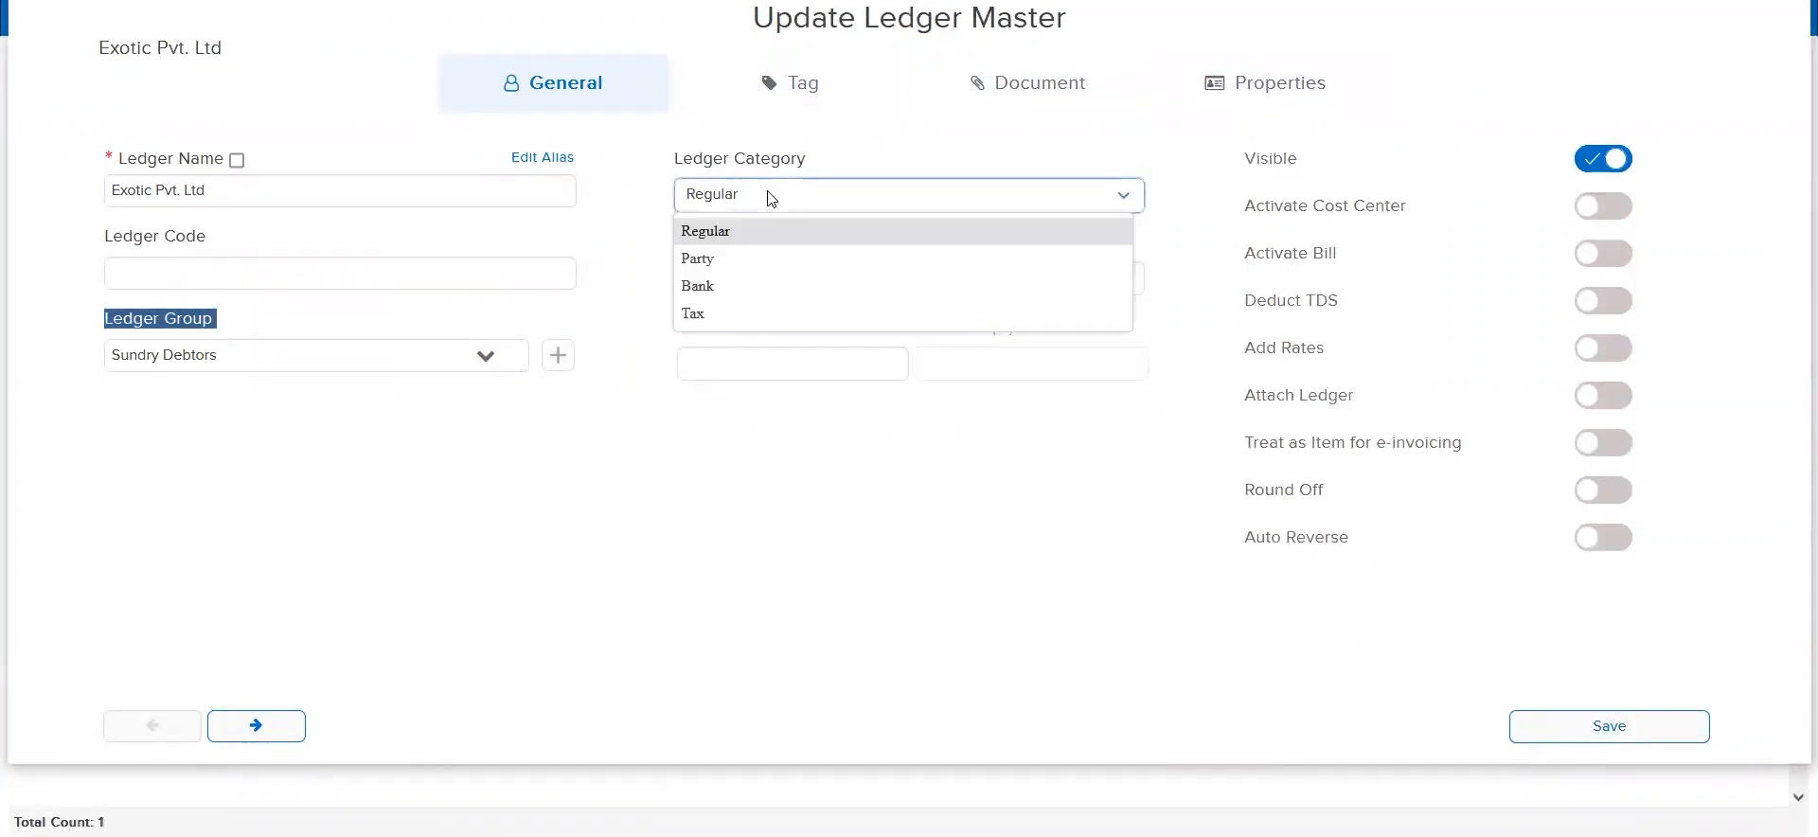
pyautogui.click(724, 258)
pyautogui.click(1620, 729)
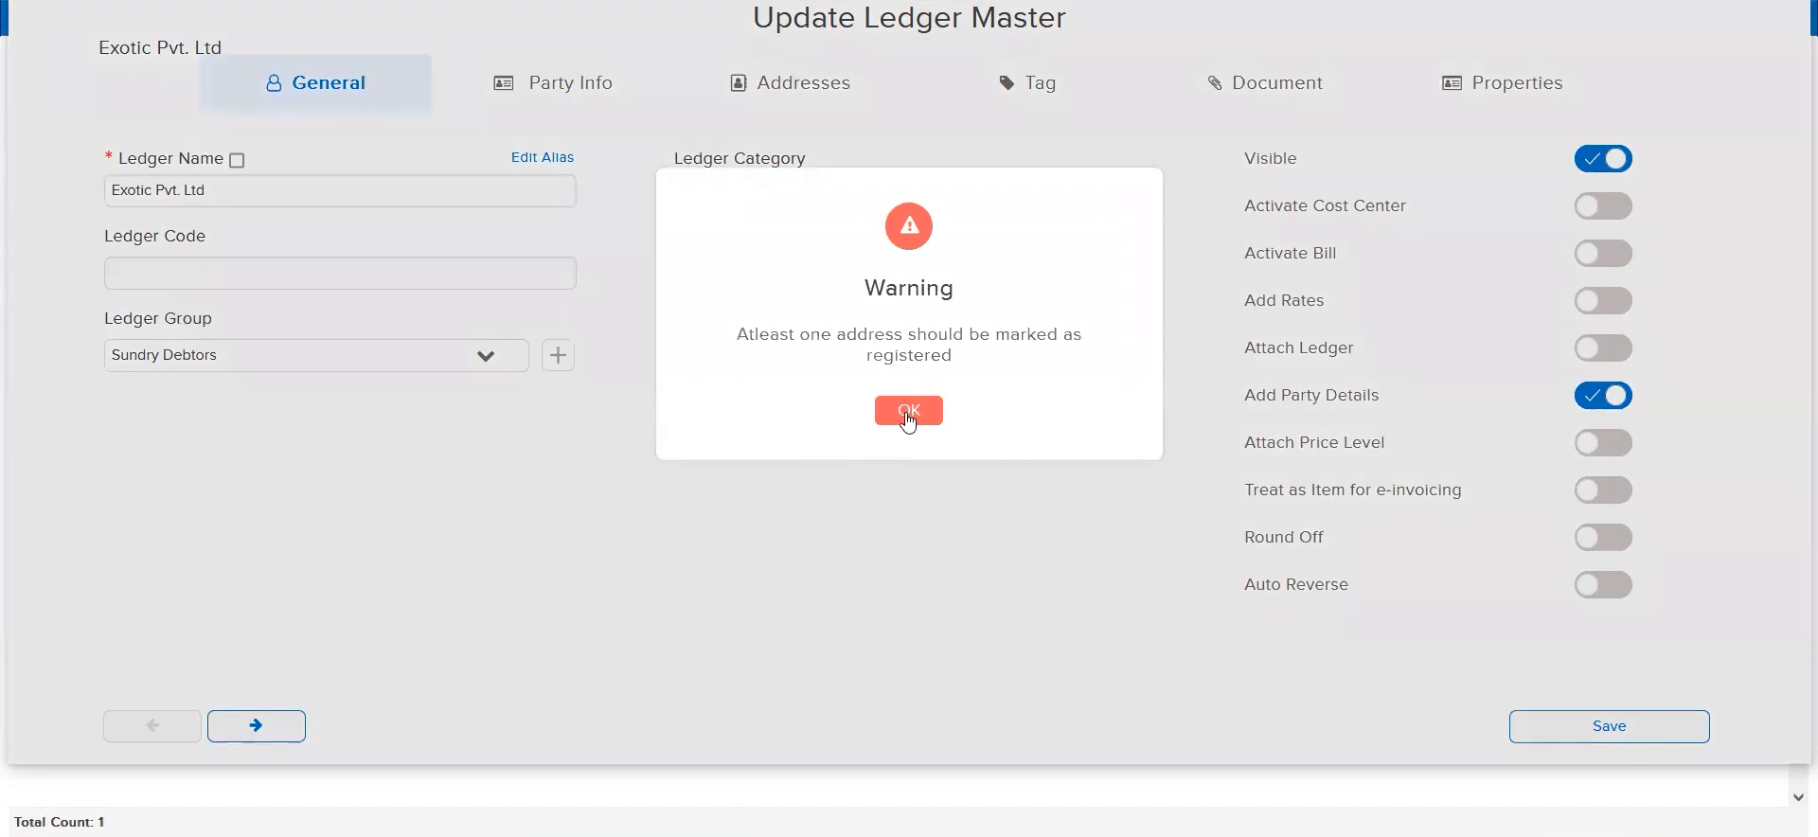
# Mark the Primary Address as registered, set the party's state to Rajasthan and save the ledger master
pyautogui.click(908, 411)
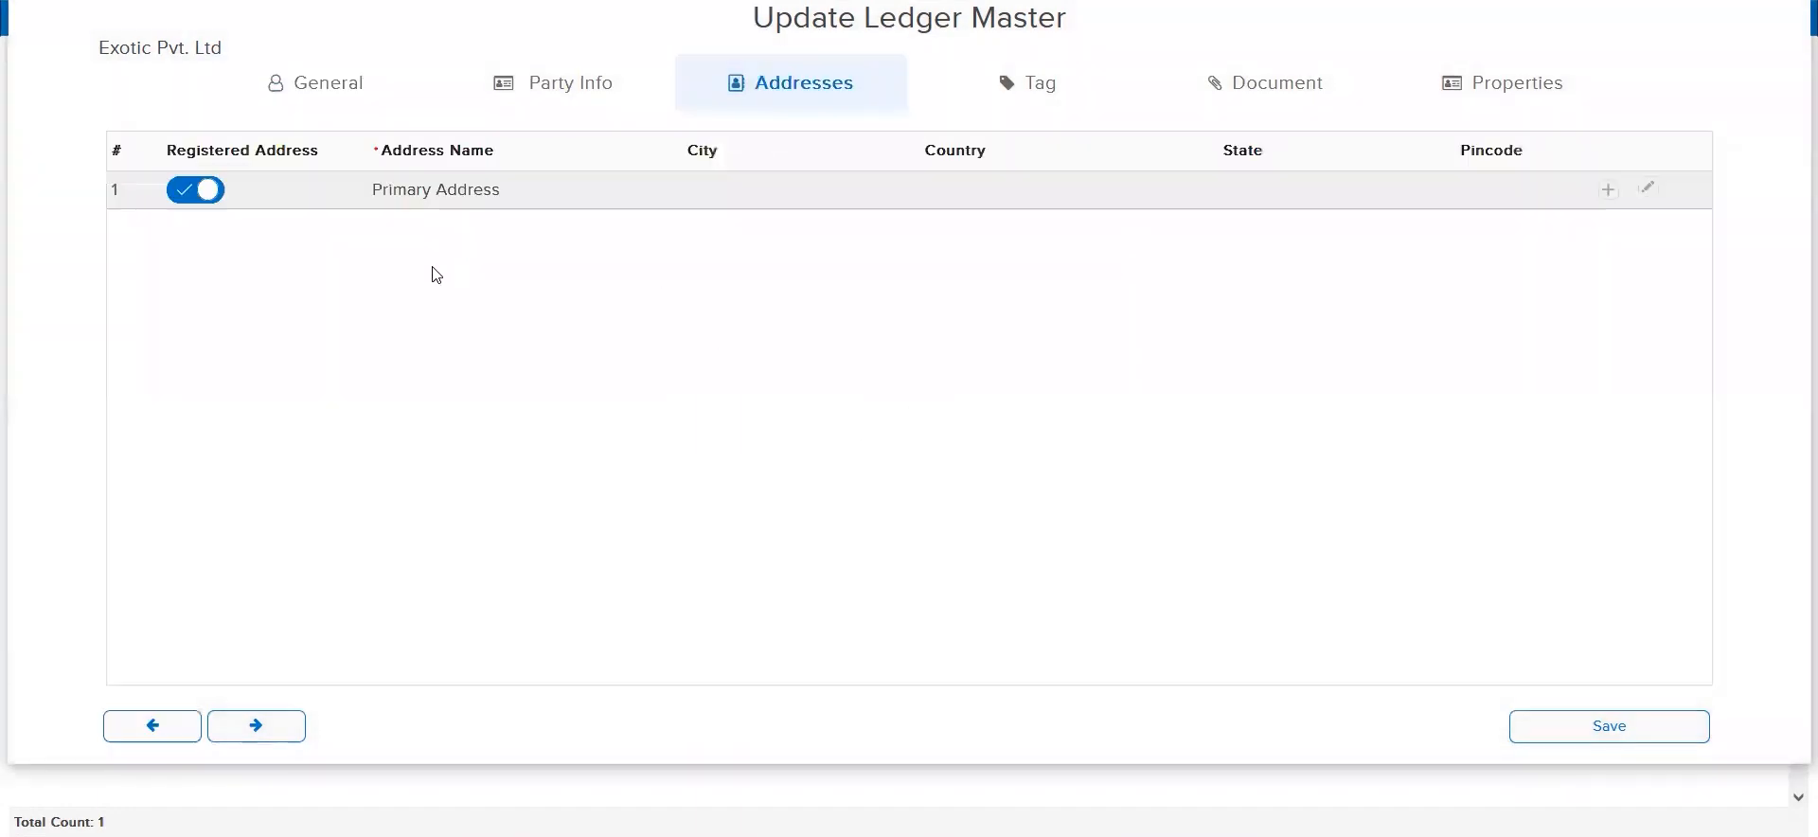
pyautogui.click(1557, 727)
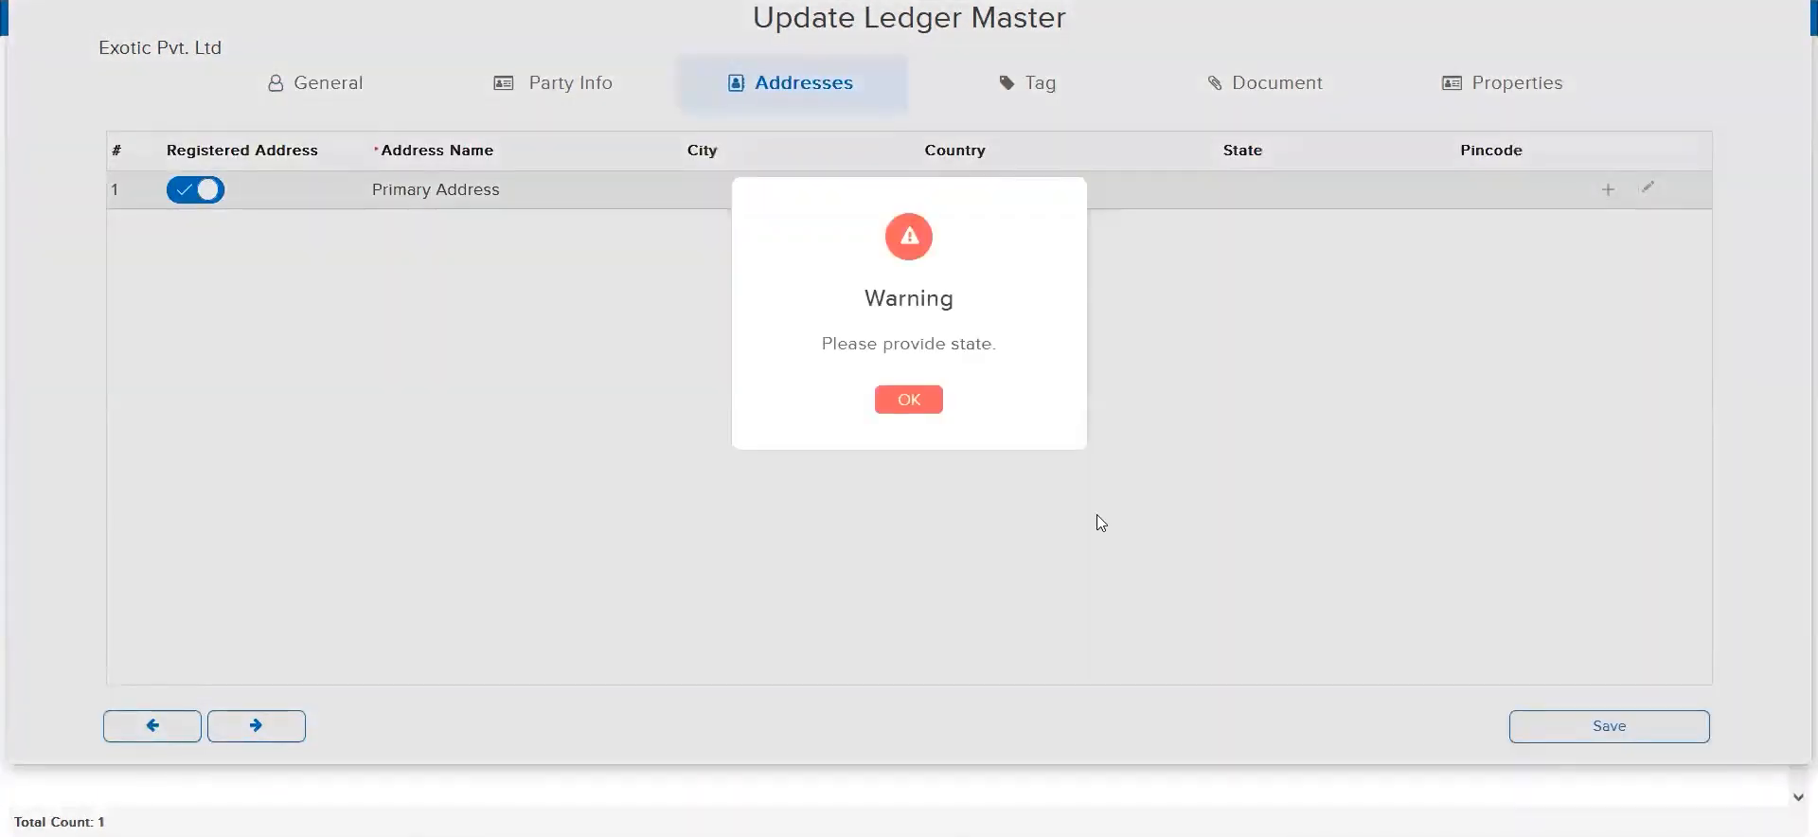
pyautogui.click(909, 400)
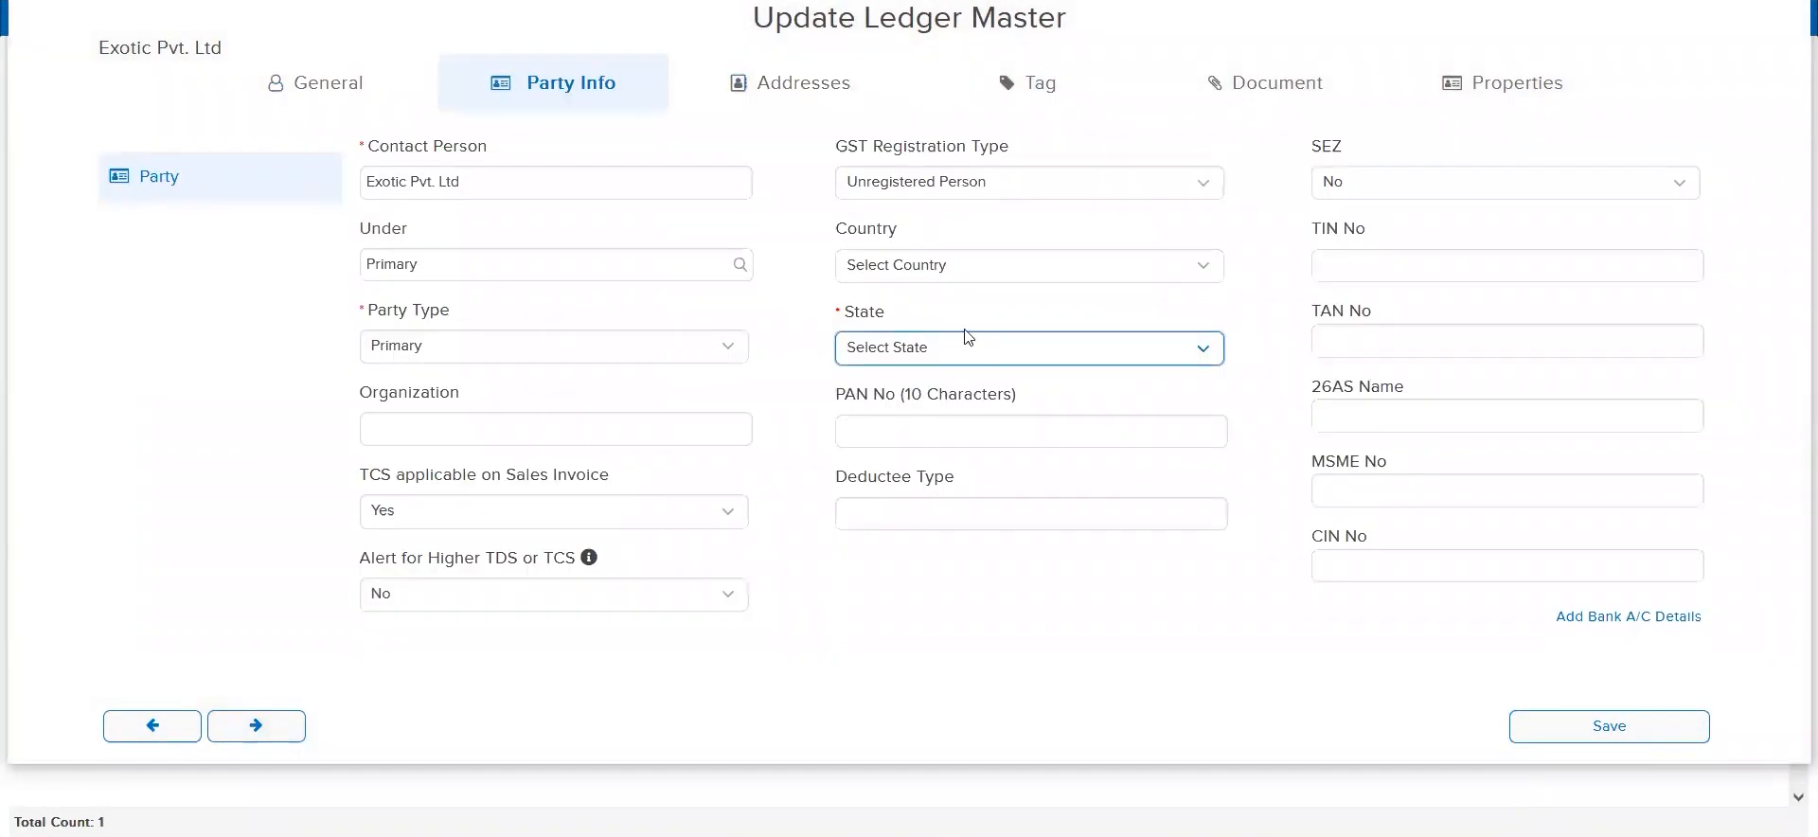
pyautogui.click(985, 353)
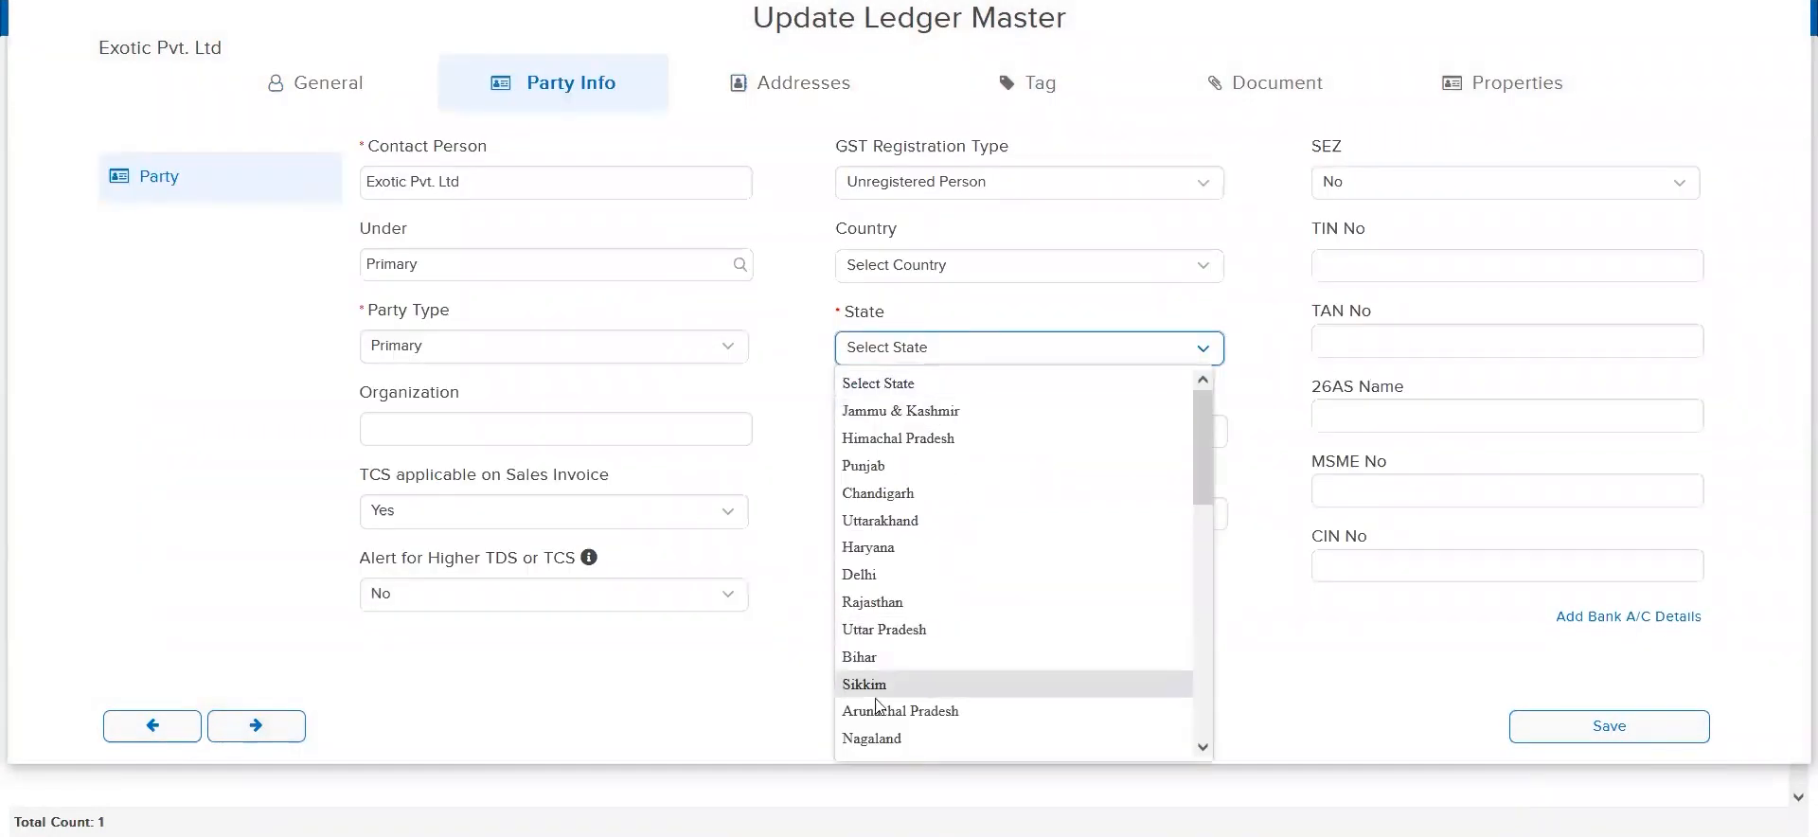
pyautogui.click(882, 604)
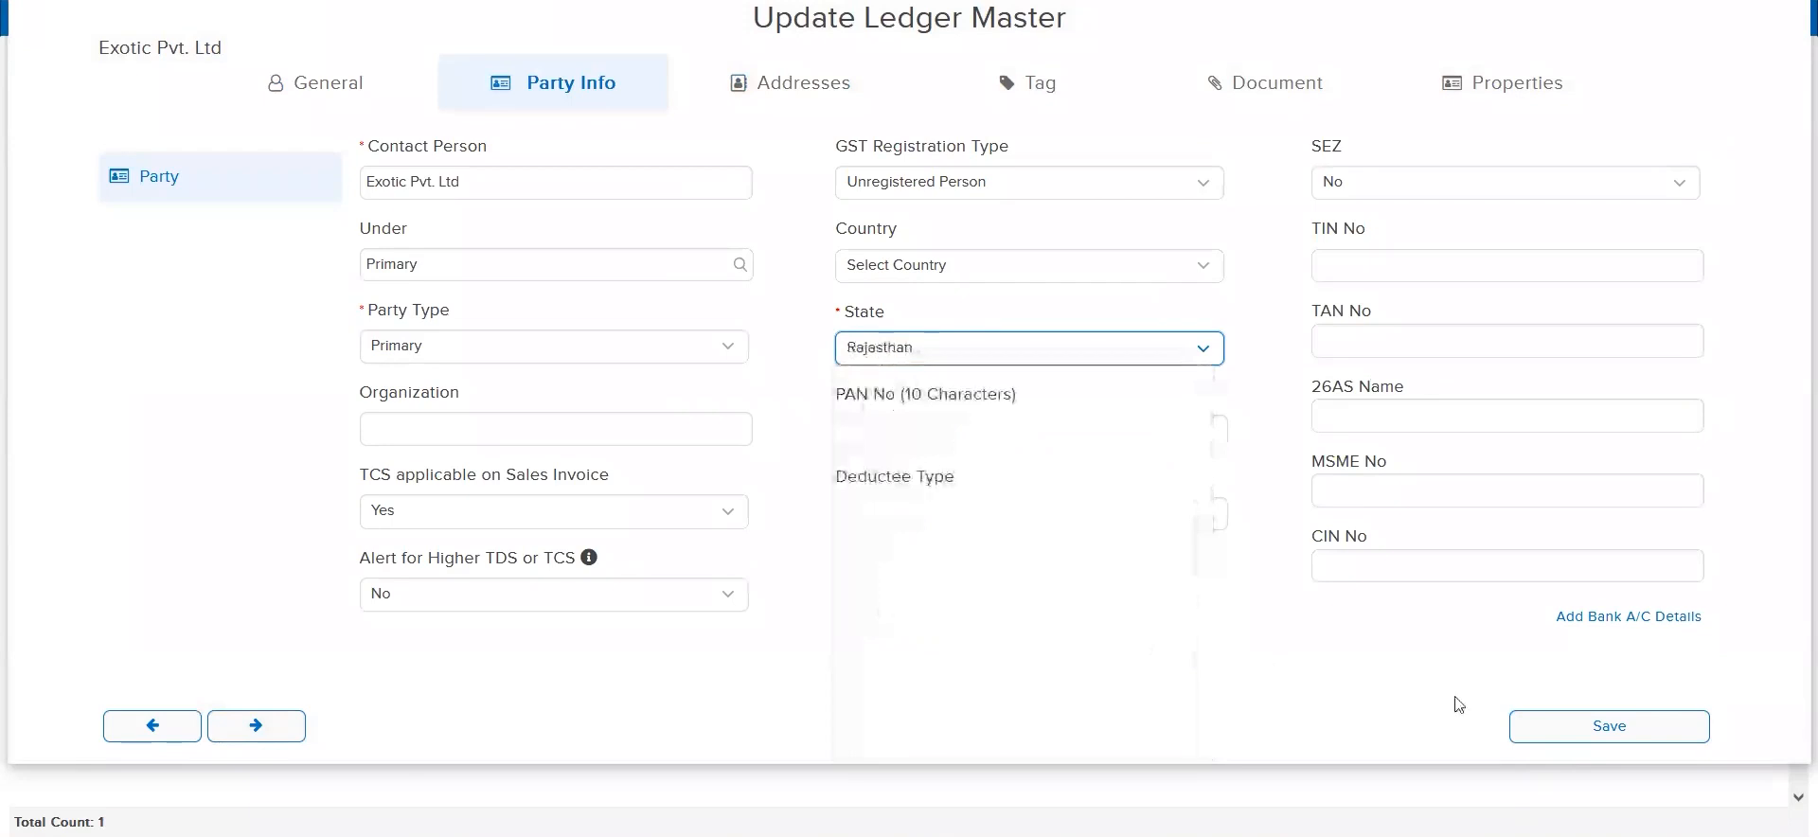
pyautogui.click(1558, 727)
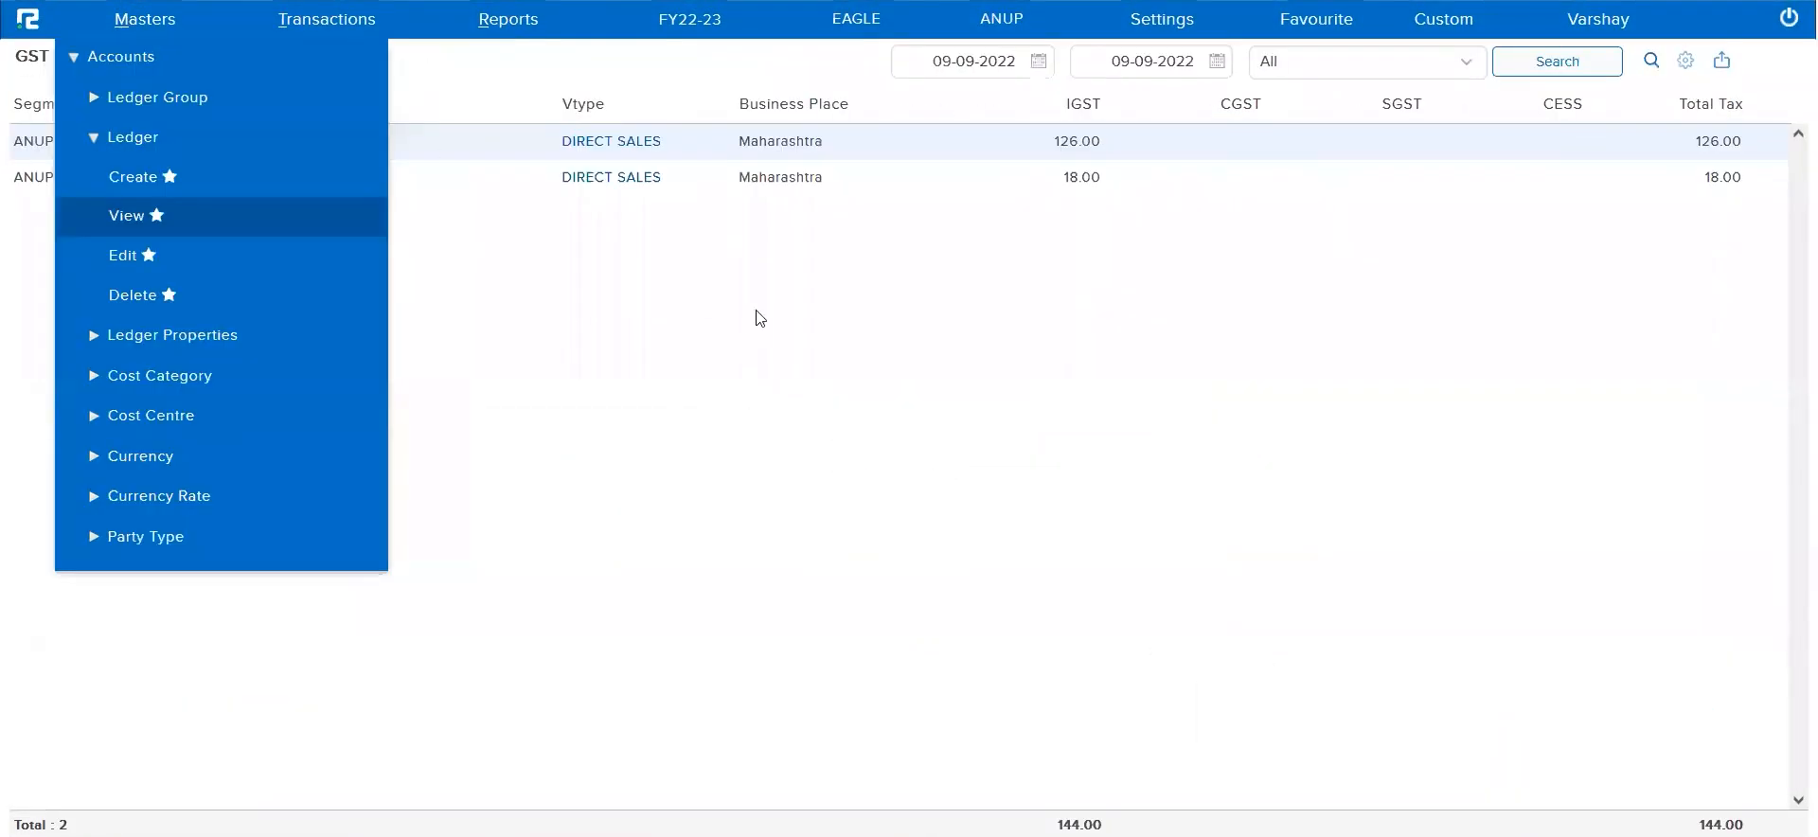
# Check the party ledger's registration status in direct sales voucher 00004, close it and rerun the GST Party Missing search
pyautogui.click(757, 311)
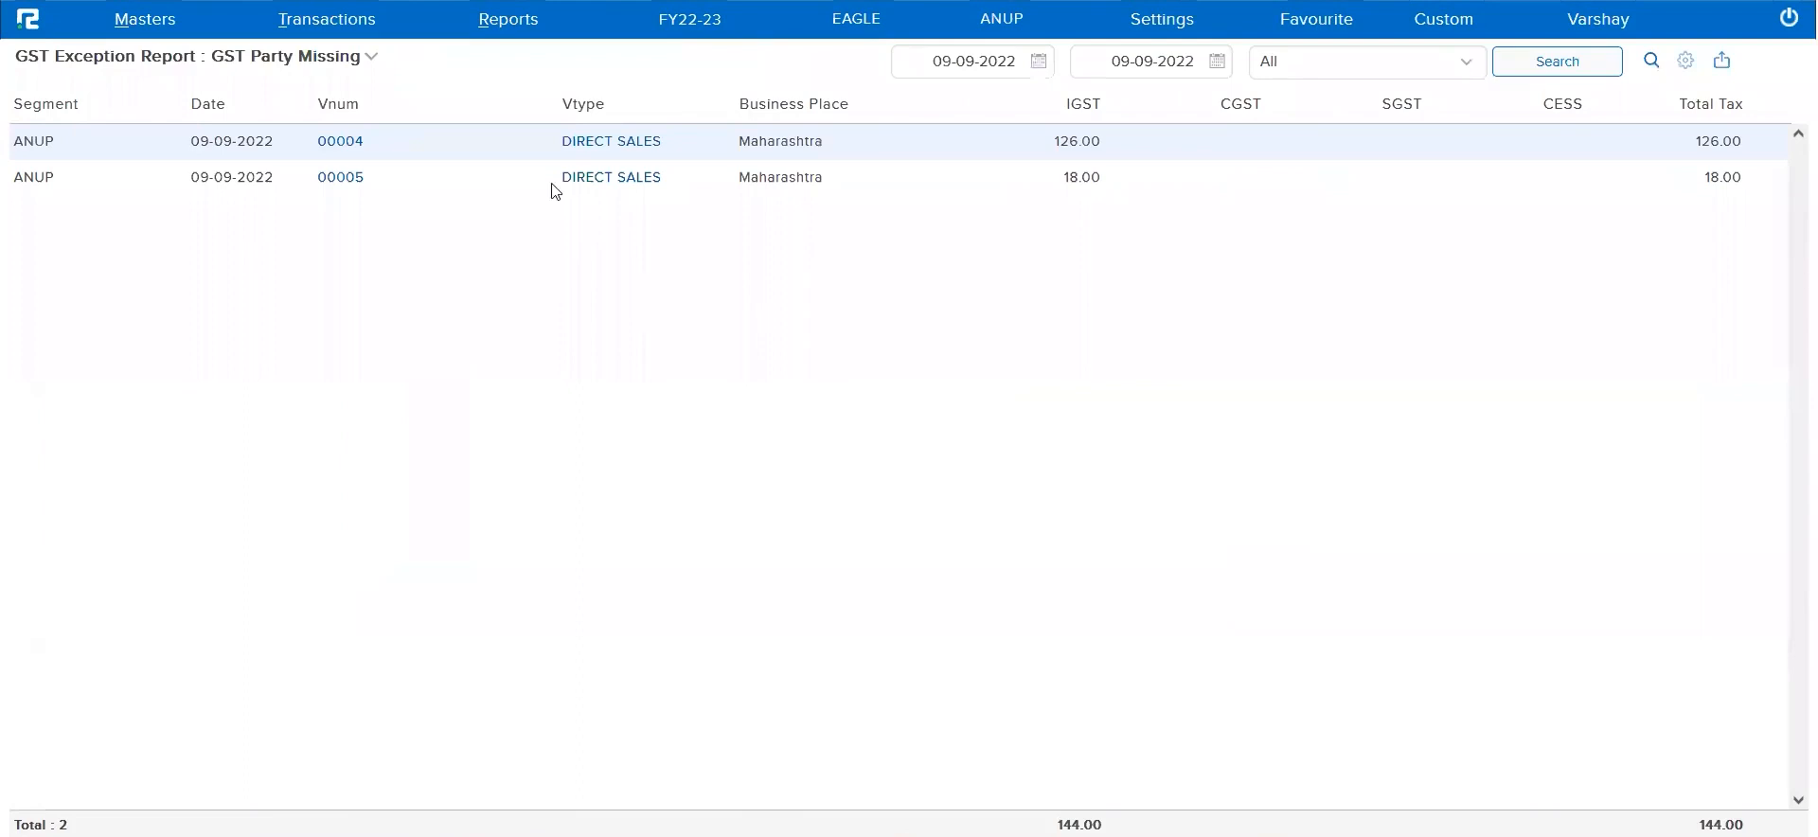
pyautogui.click(616, 149)
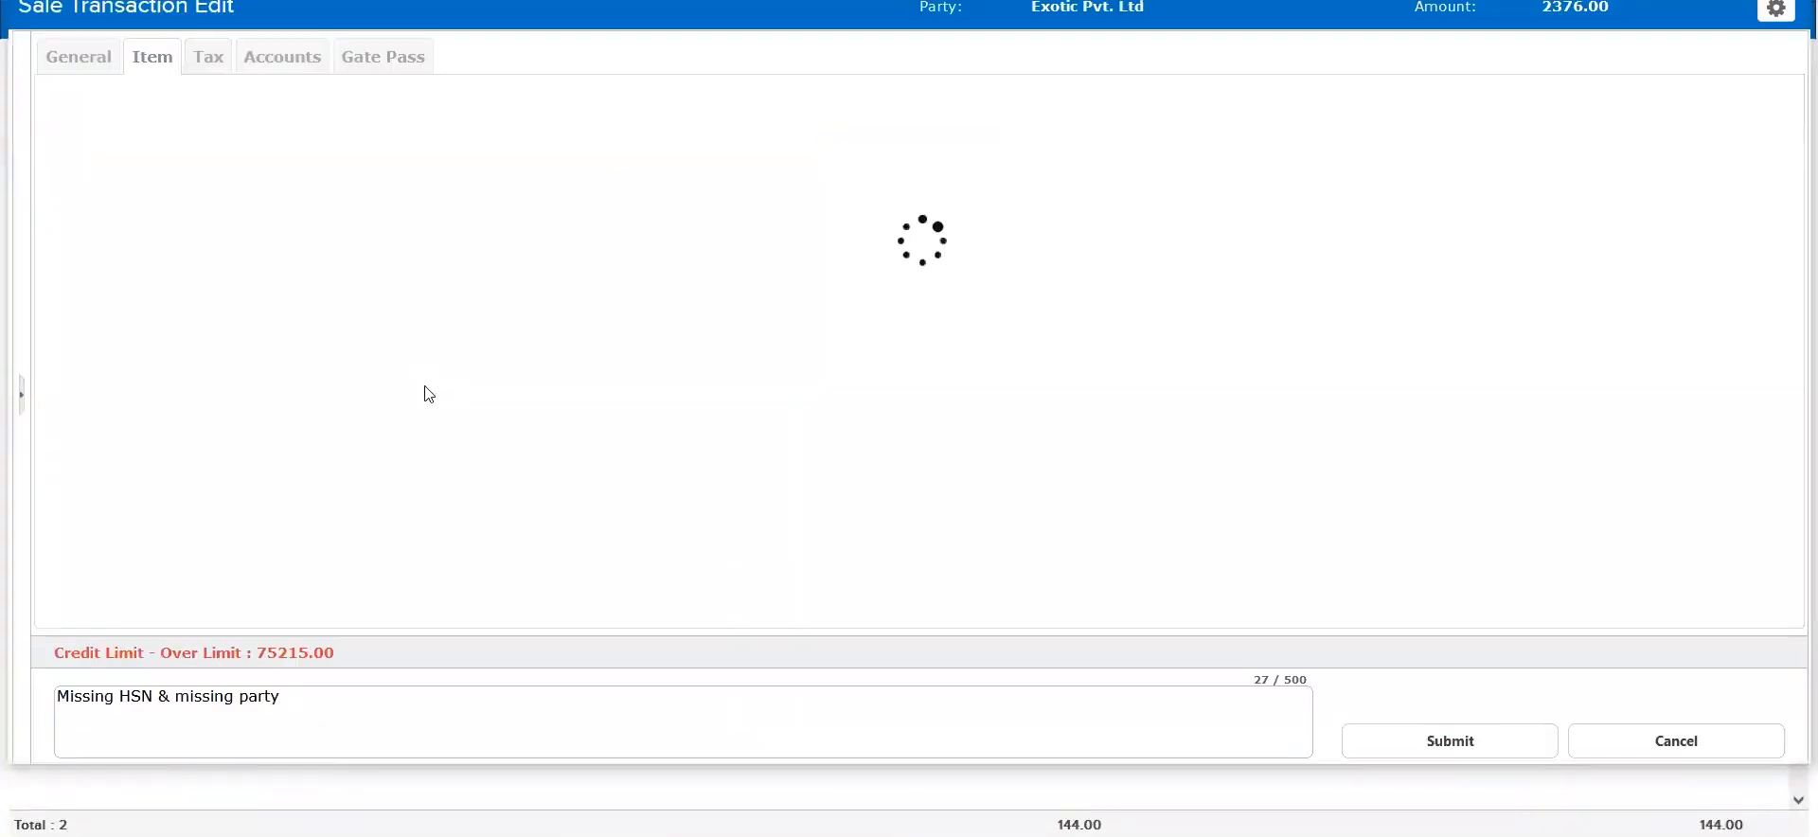
pyautogui.click(70, 61)
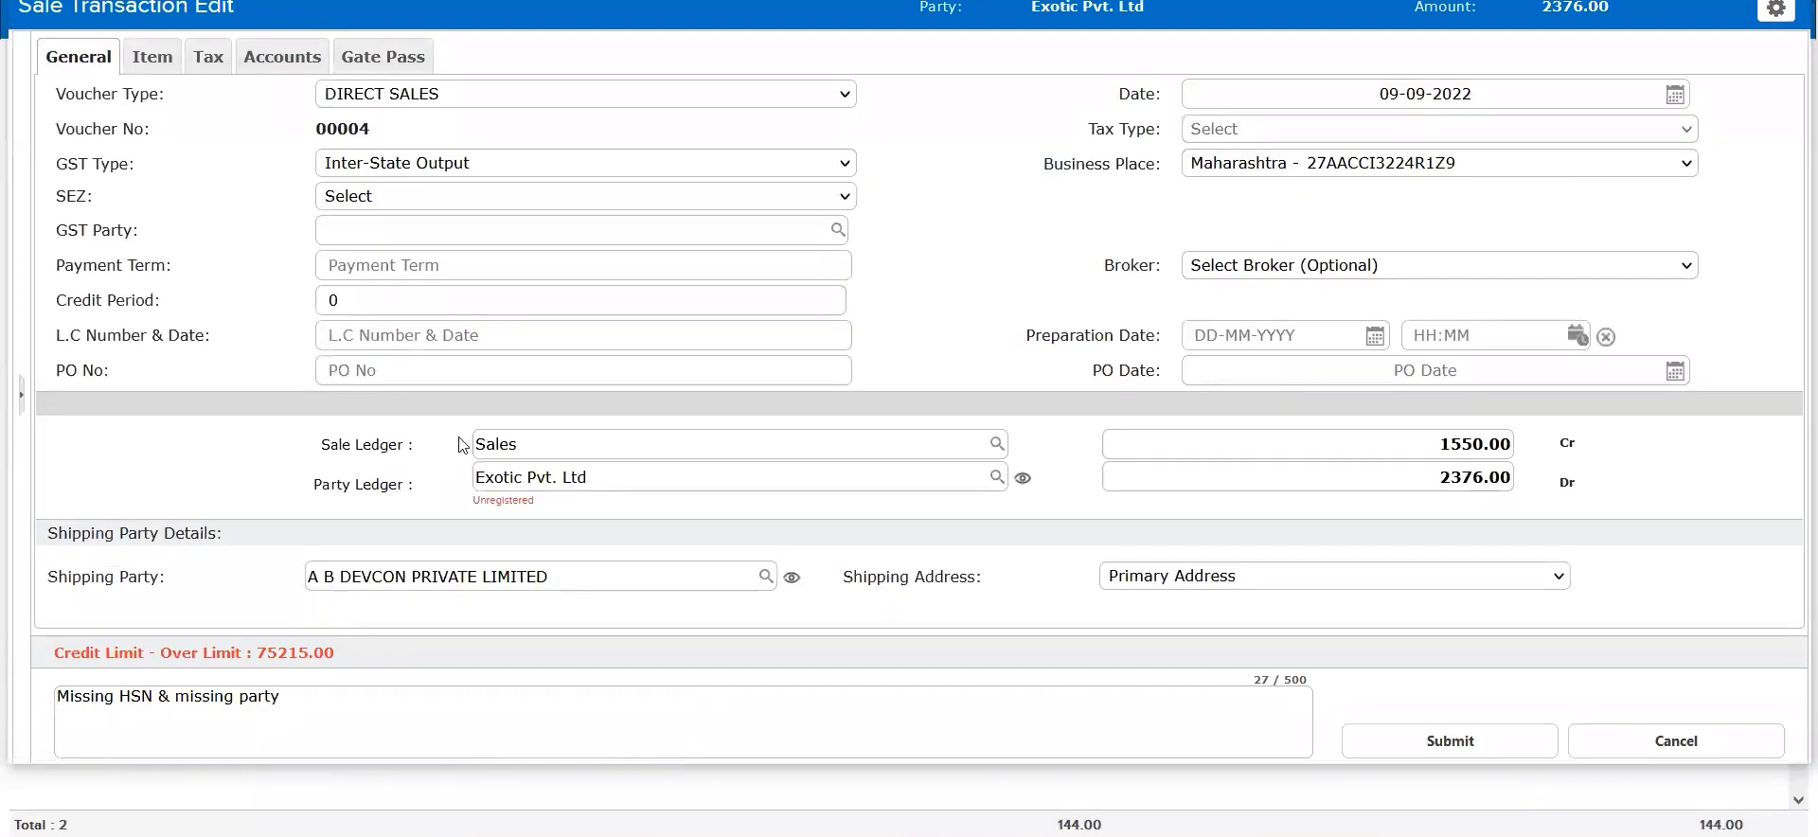
pyautogui.tripleClick(519, 475)
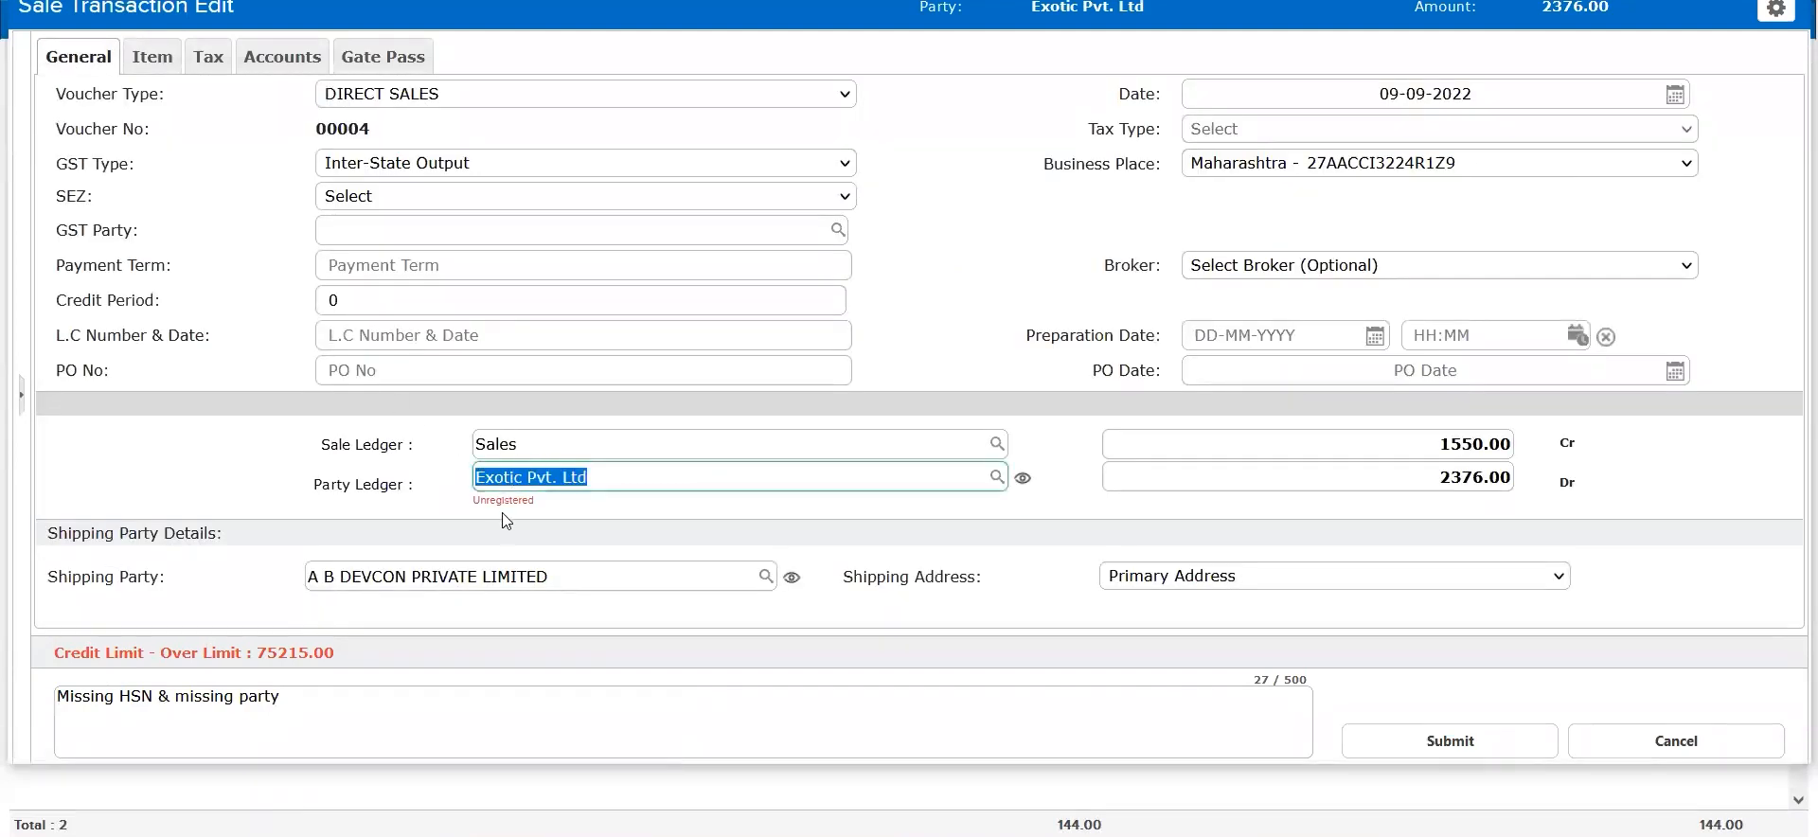
pyautogui.moveTo(537, 502); pyautogui.dragTo(478, 511)
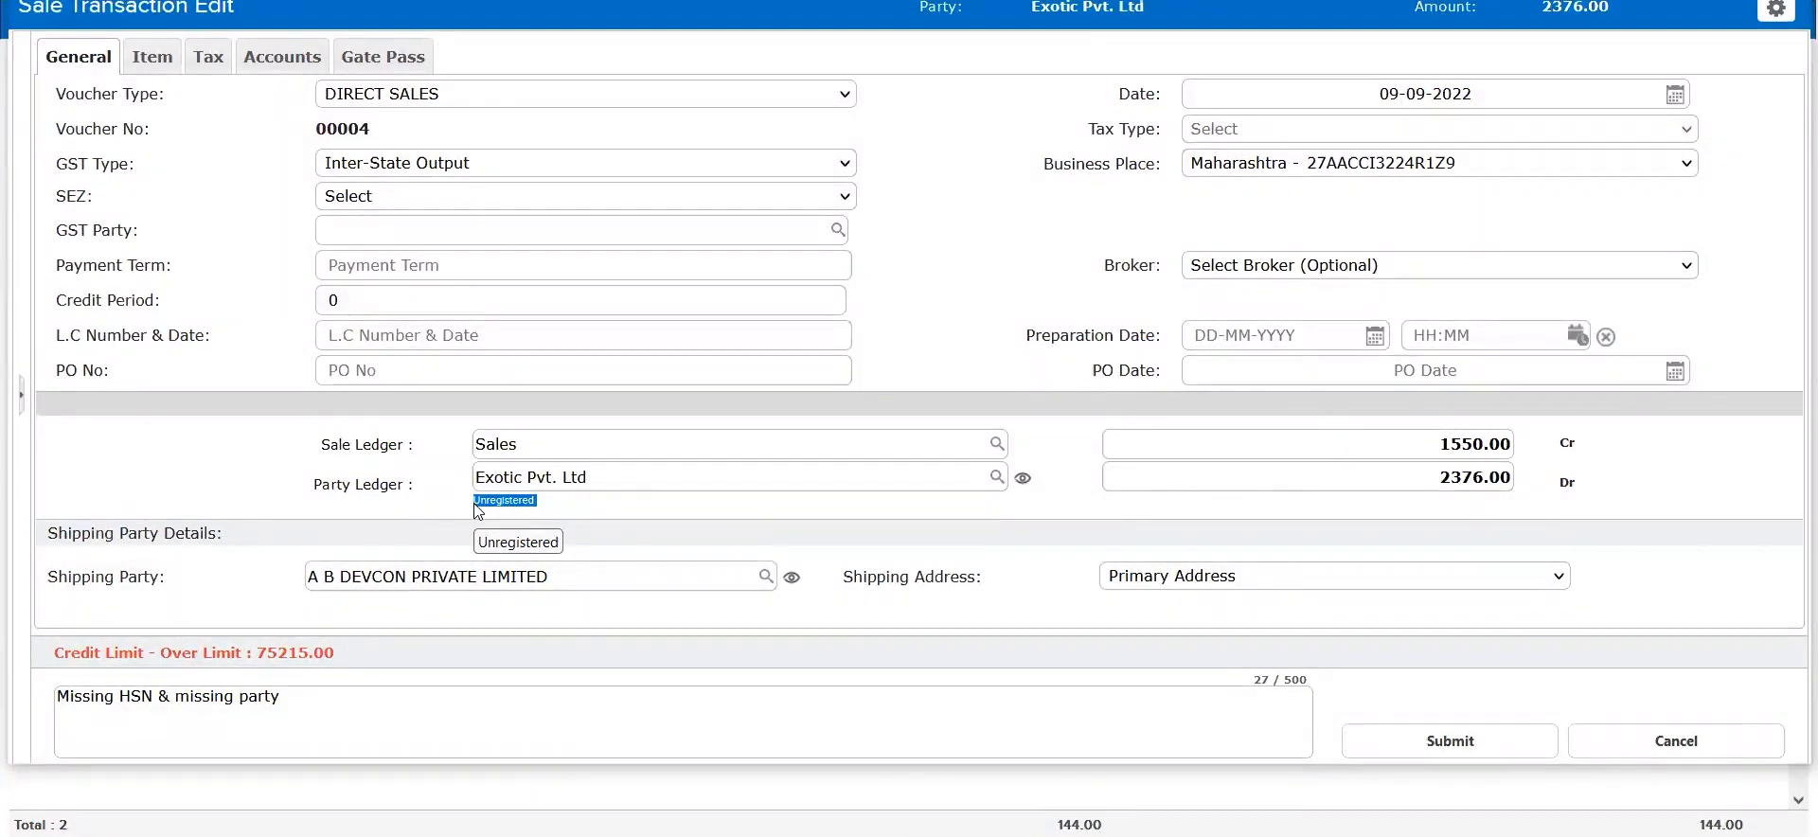
pyautogui.press('Escape')
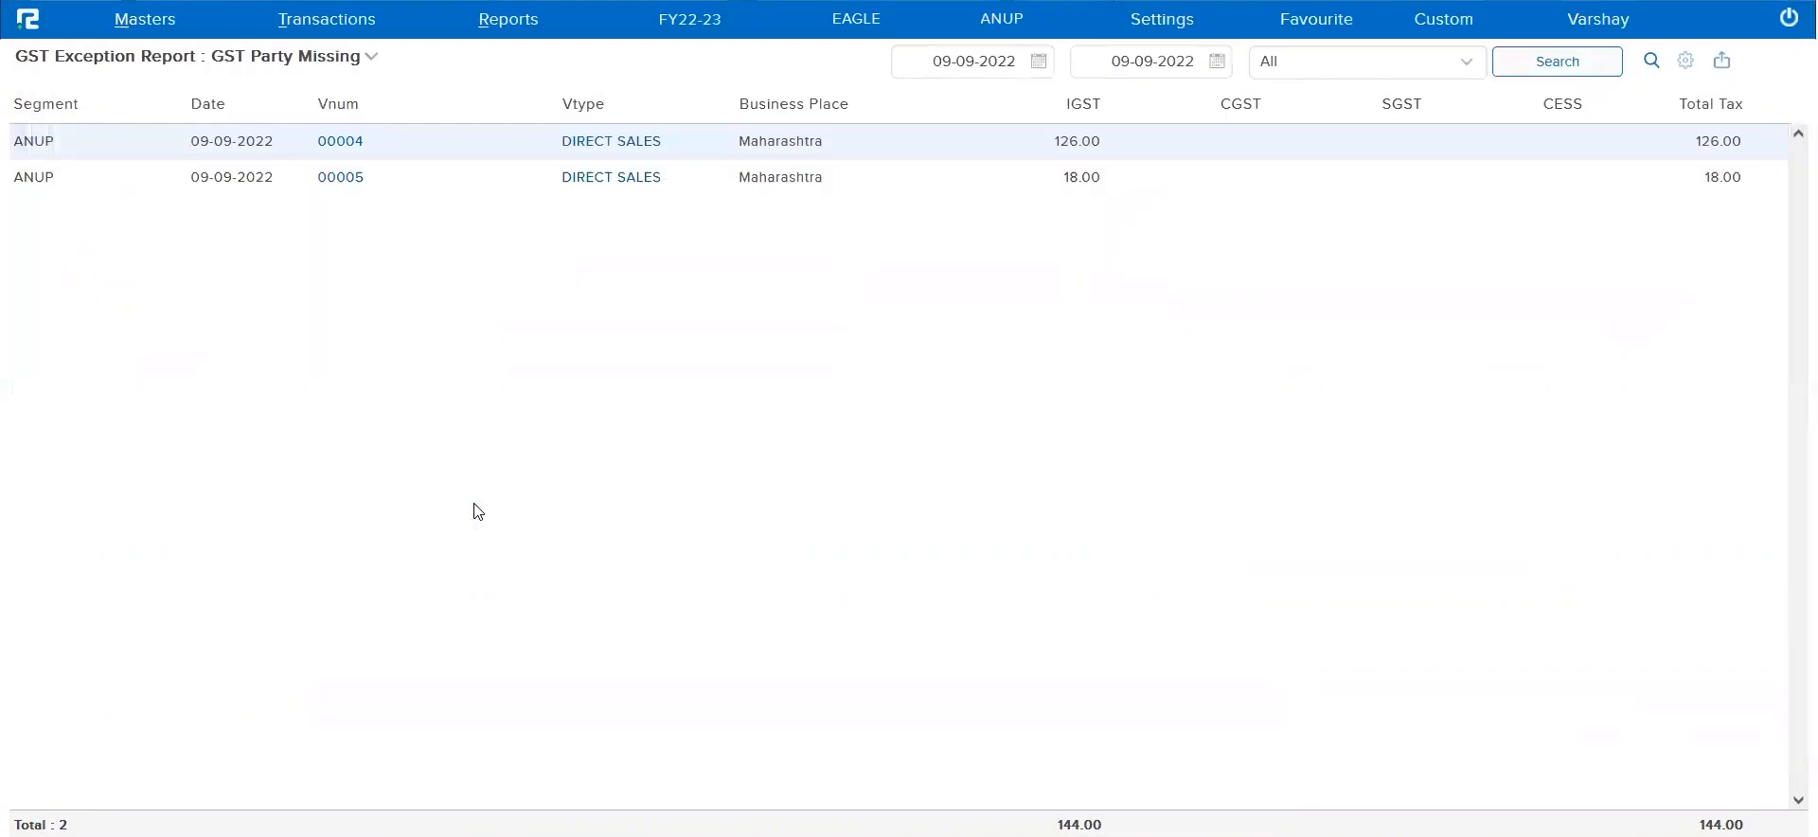
pyautogui.click(1557, 62)
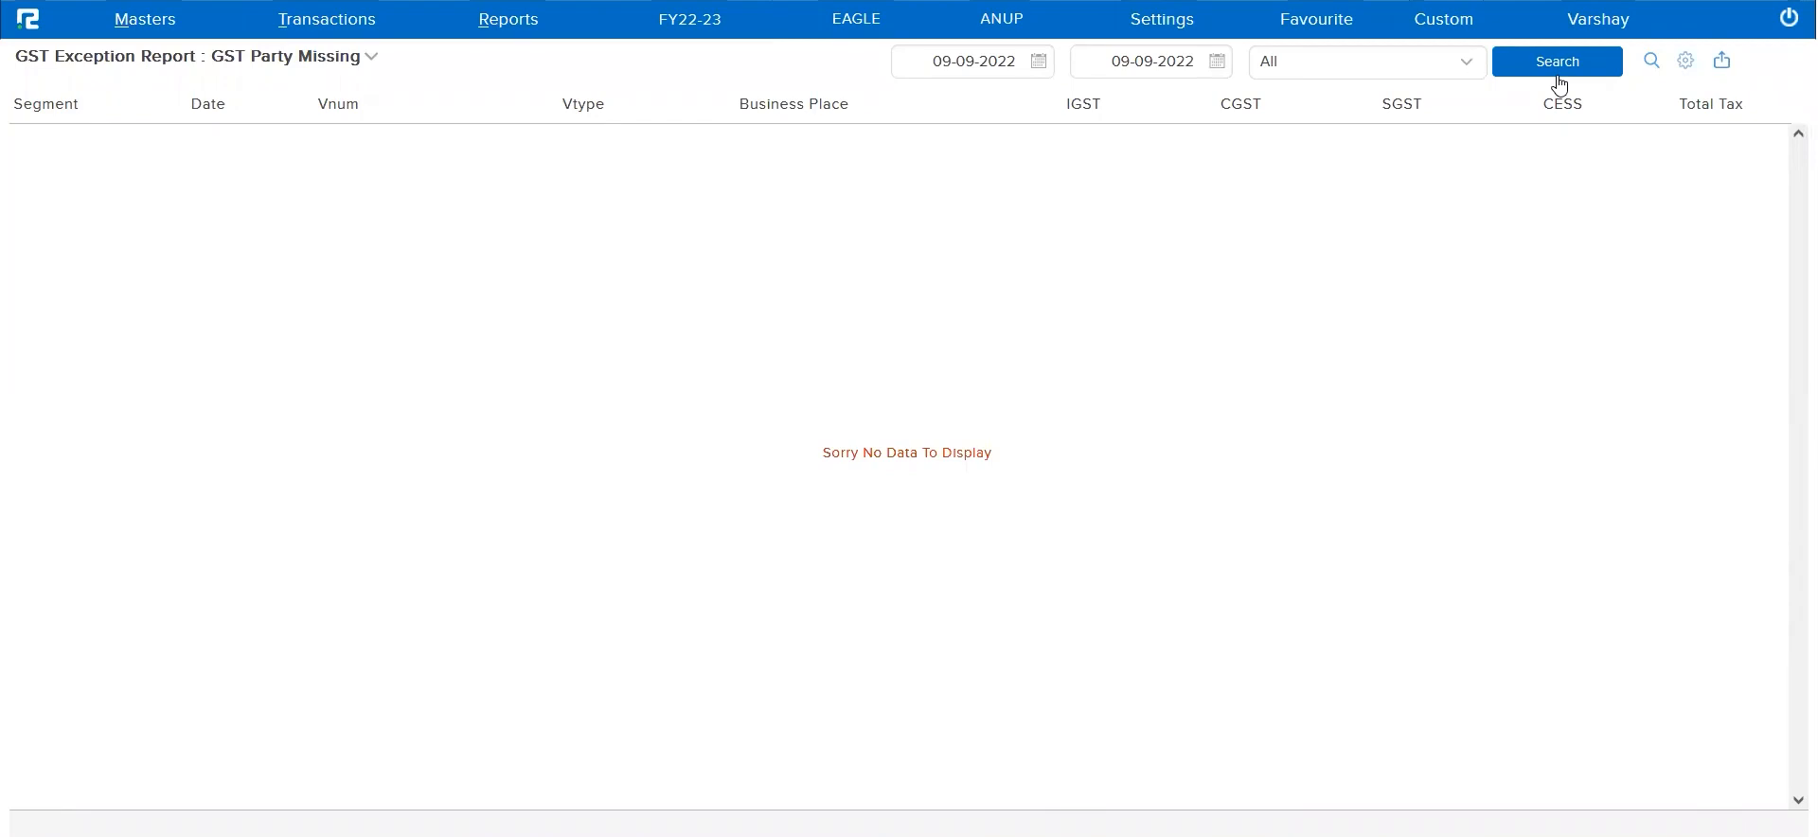
# Run the exception report for GST Output as Debit and review the ledger entries of debit note 4
pyautogui.click(358, 64)
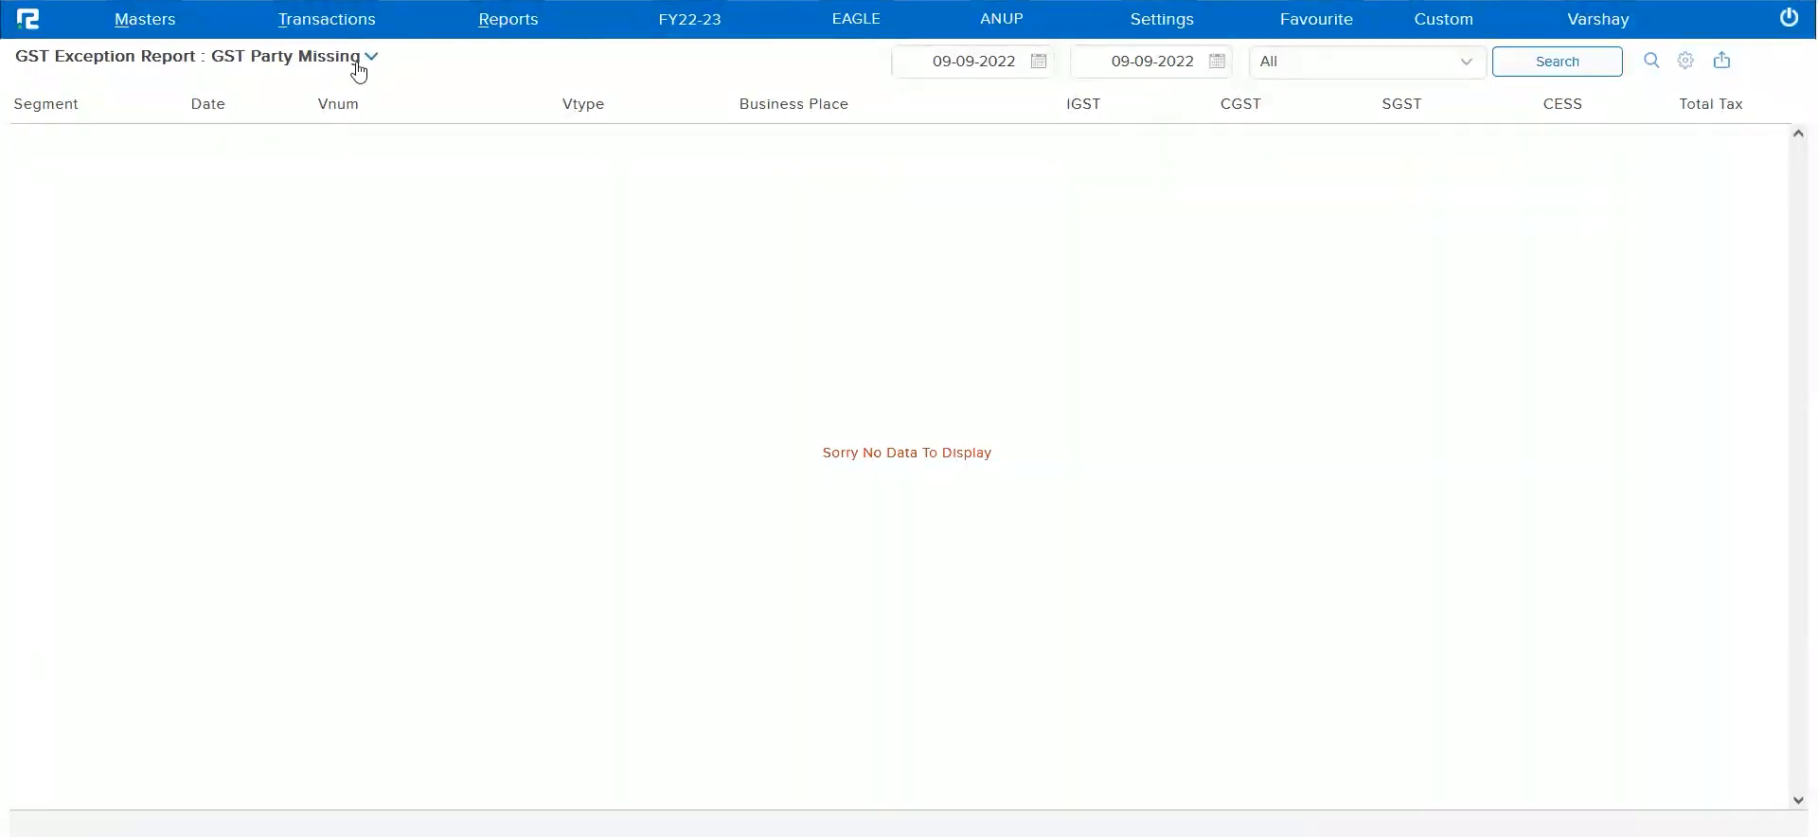
pyautogui.click(371, 186)
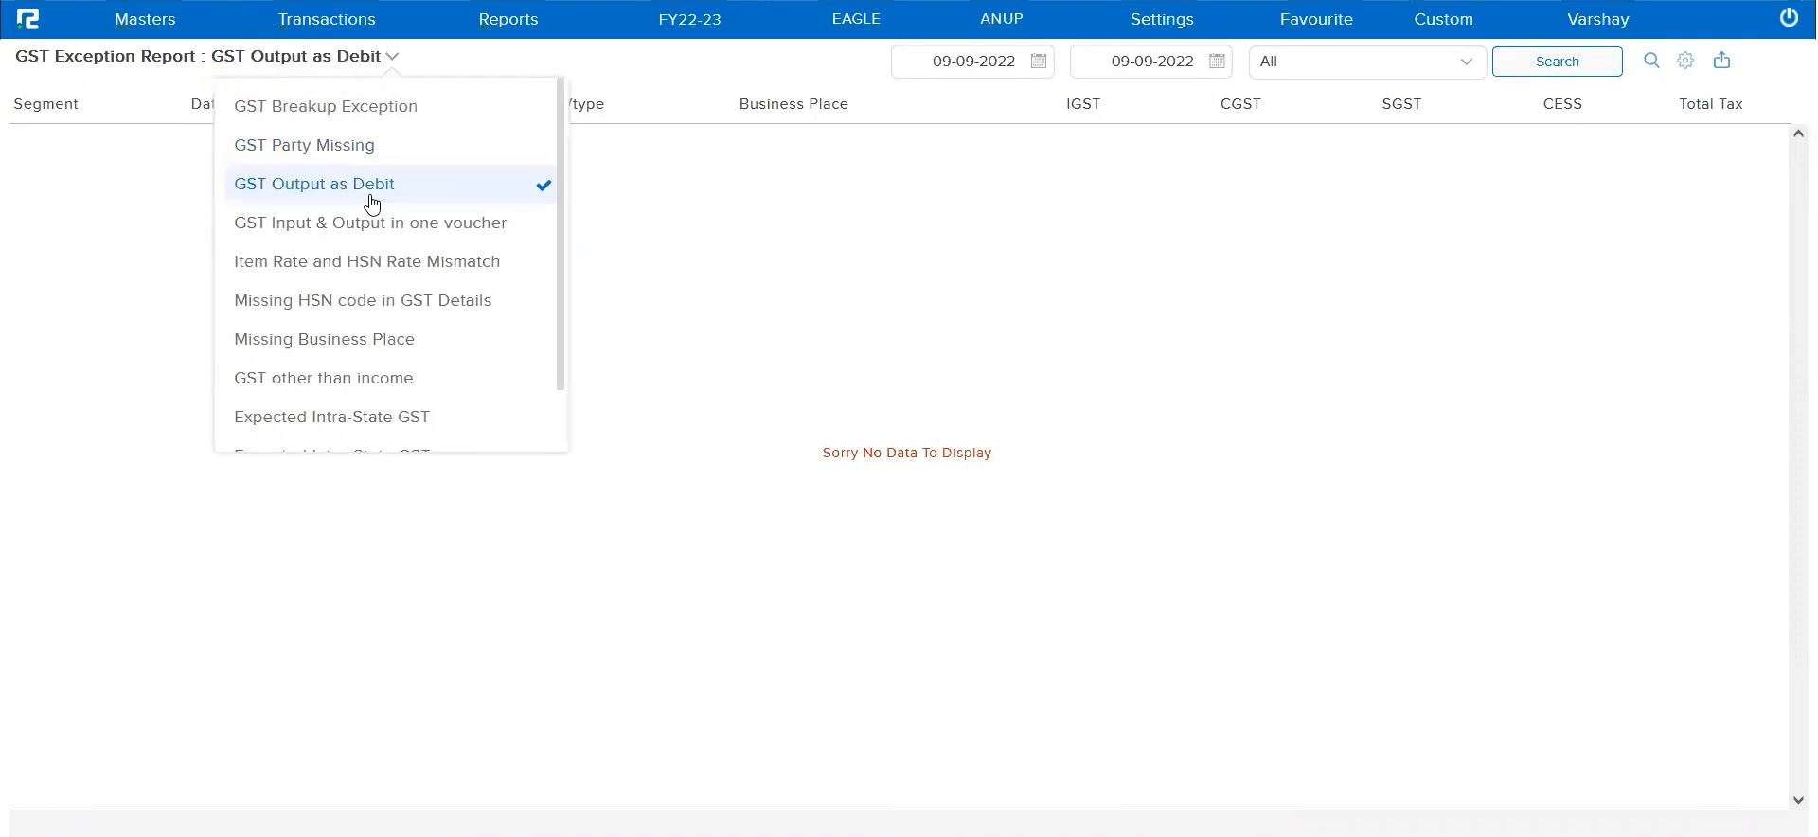
pyautogui.click(715, 266)
pyautogui.click(1588, 75)
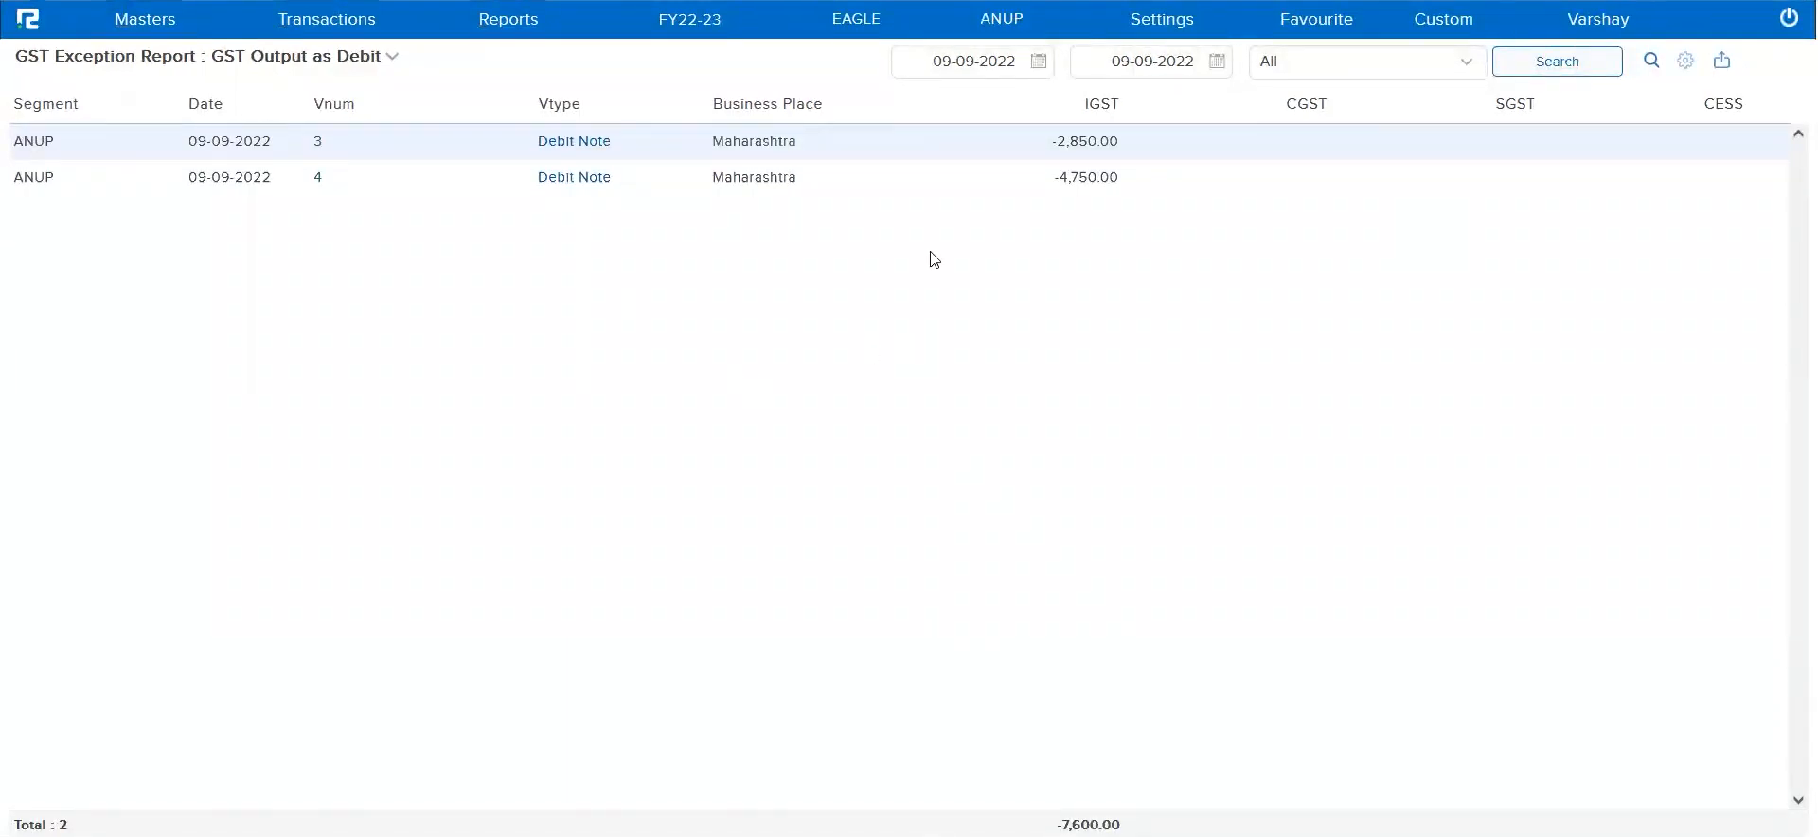
pyautogui.click(579, 184)
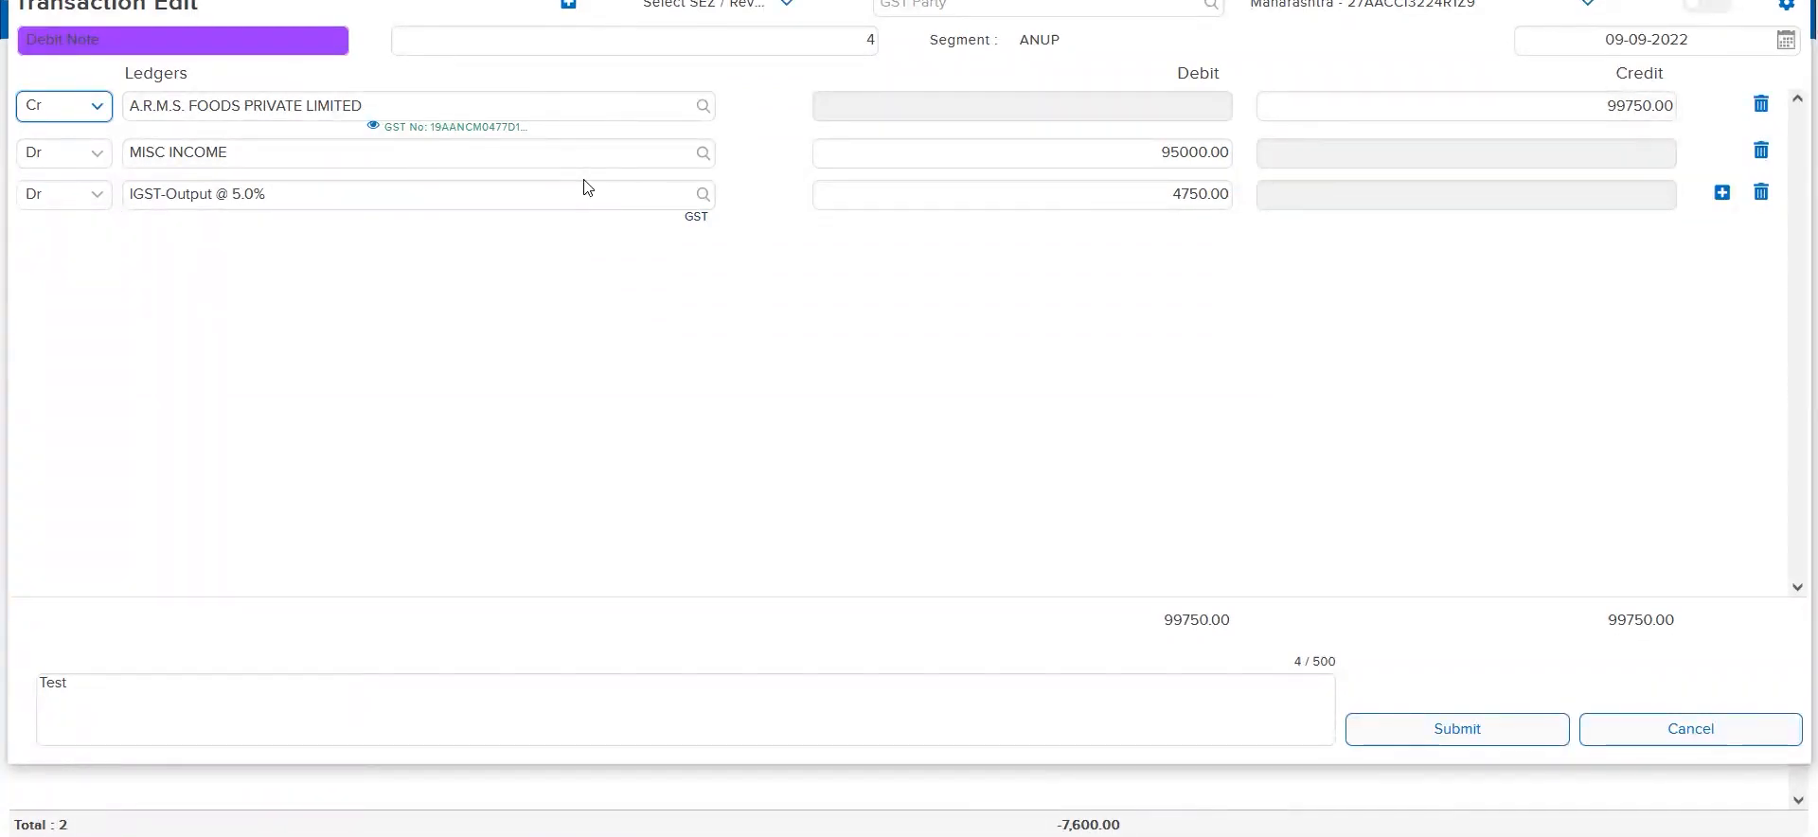
pyautogui.press('Escape')
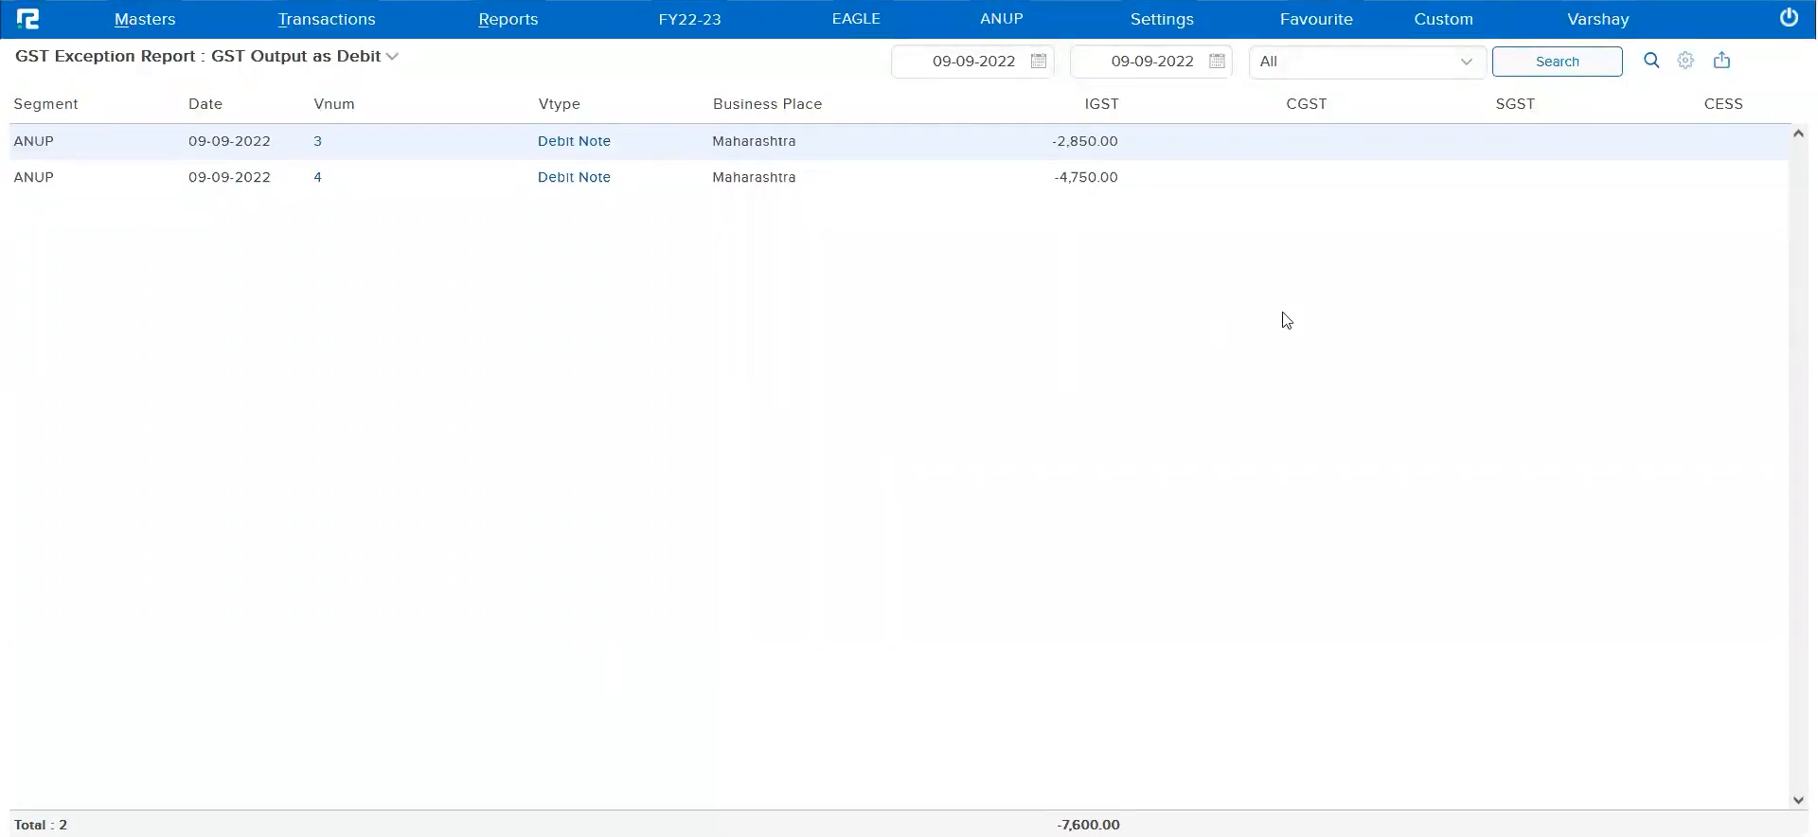
# Filter the GST Output as Debit report by the Kolkata business place and run the search
pyautogui.click(1338, 70)
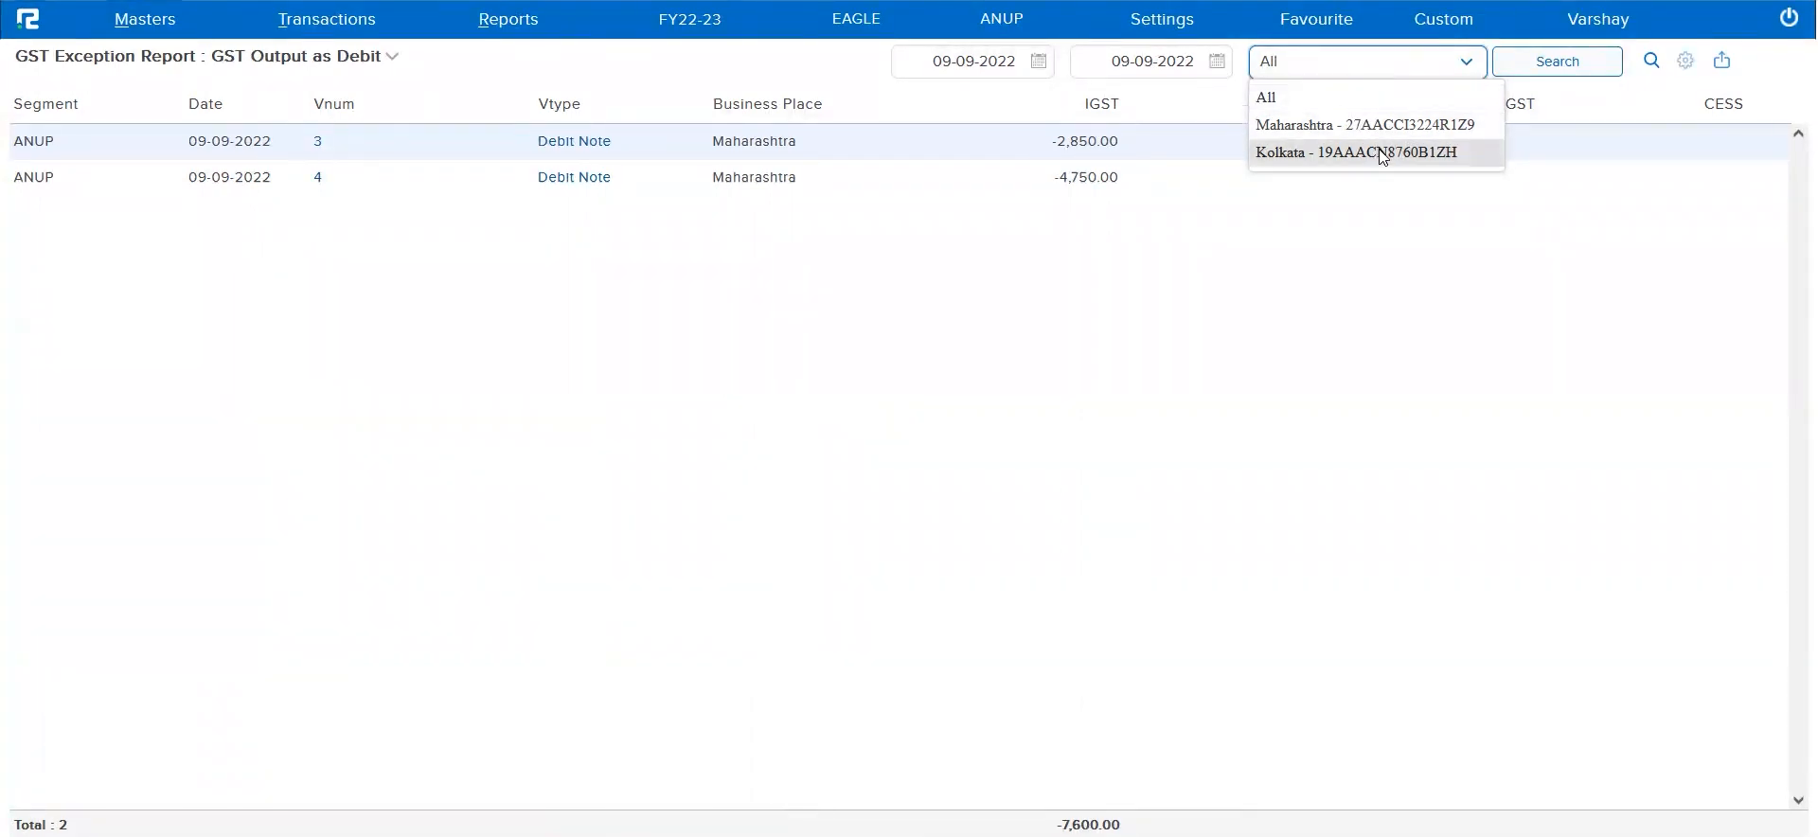
pyautogui.tripleClick(805, 103)
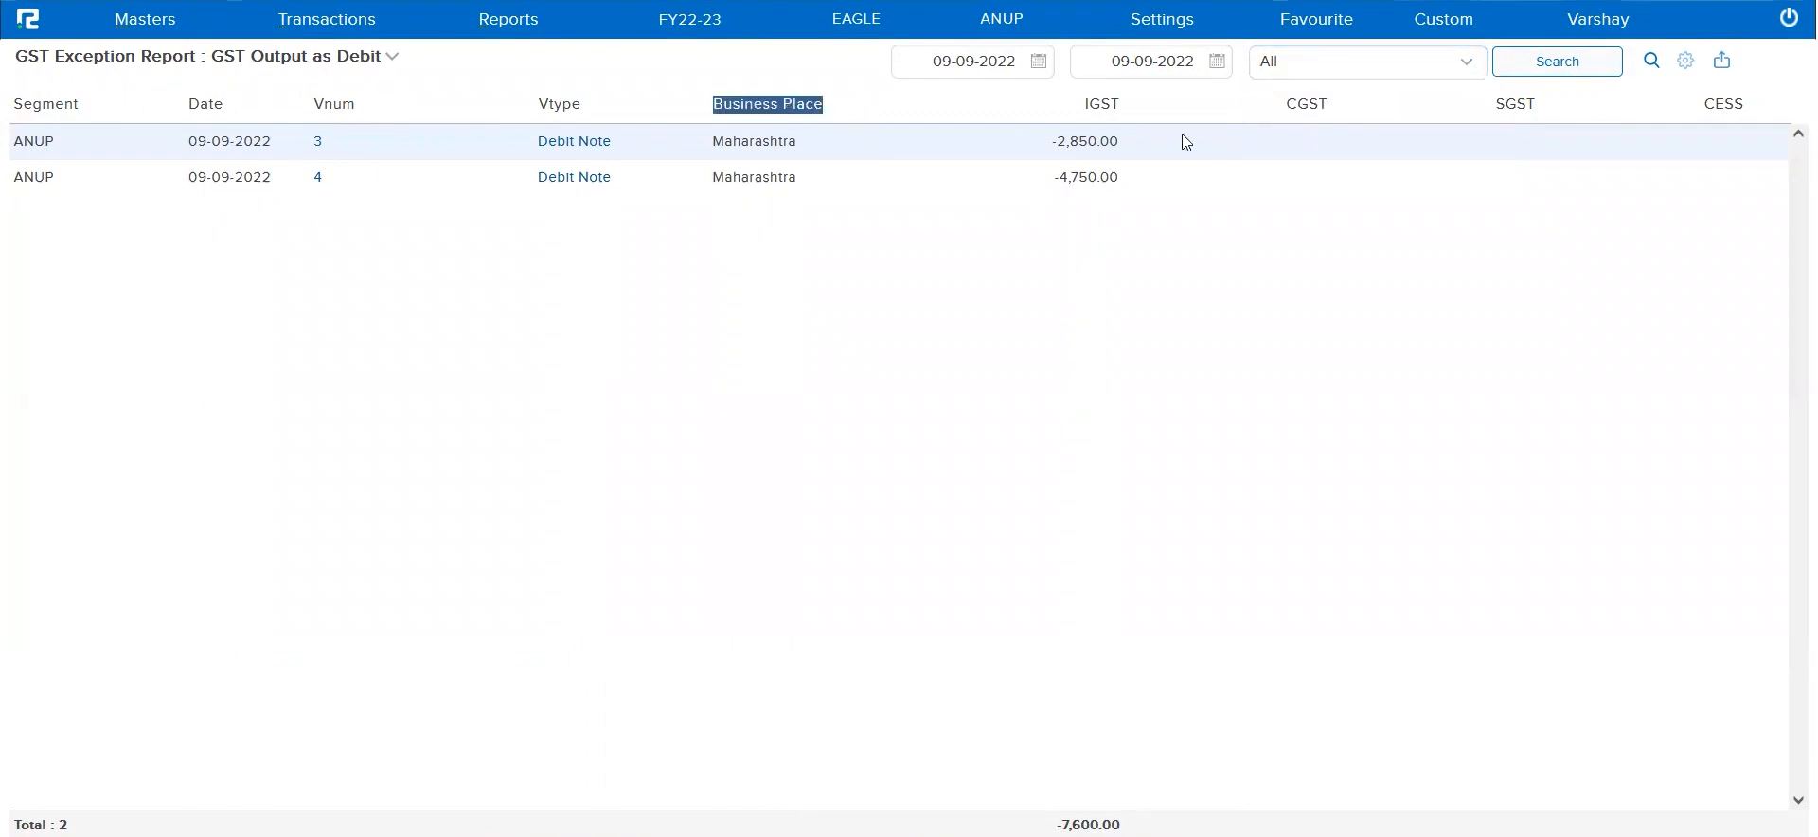
pyautogui.click(1323, 65)
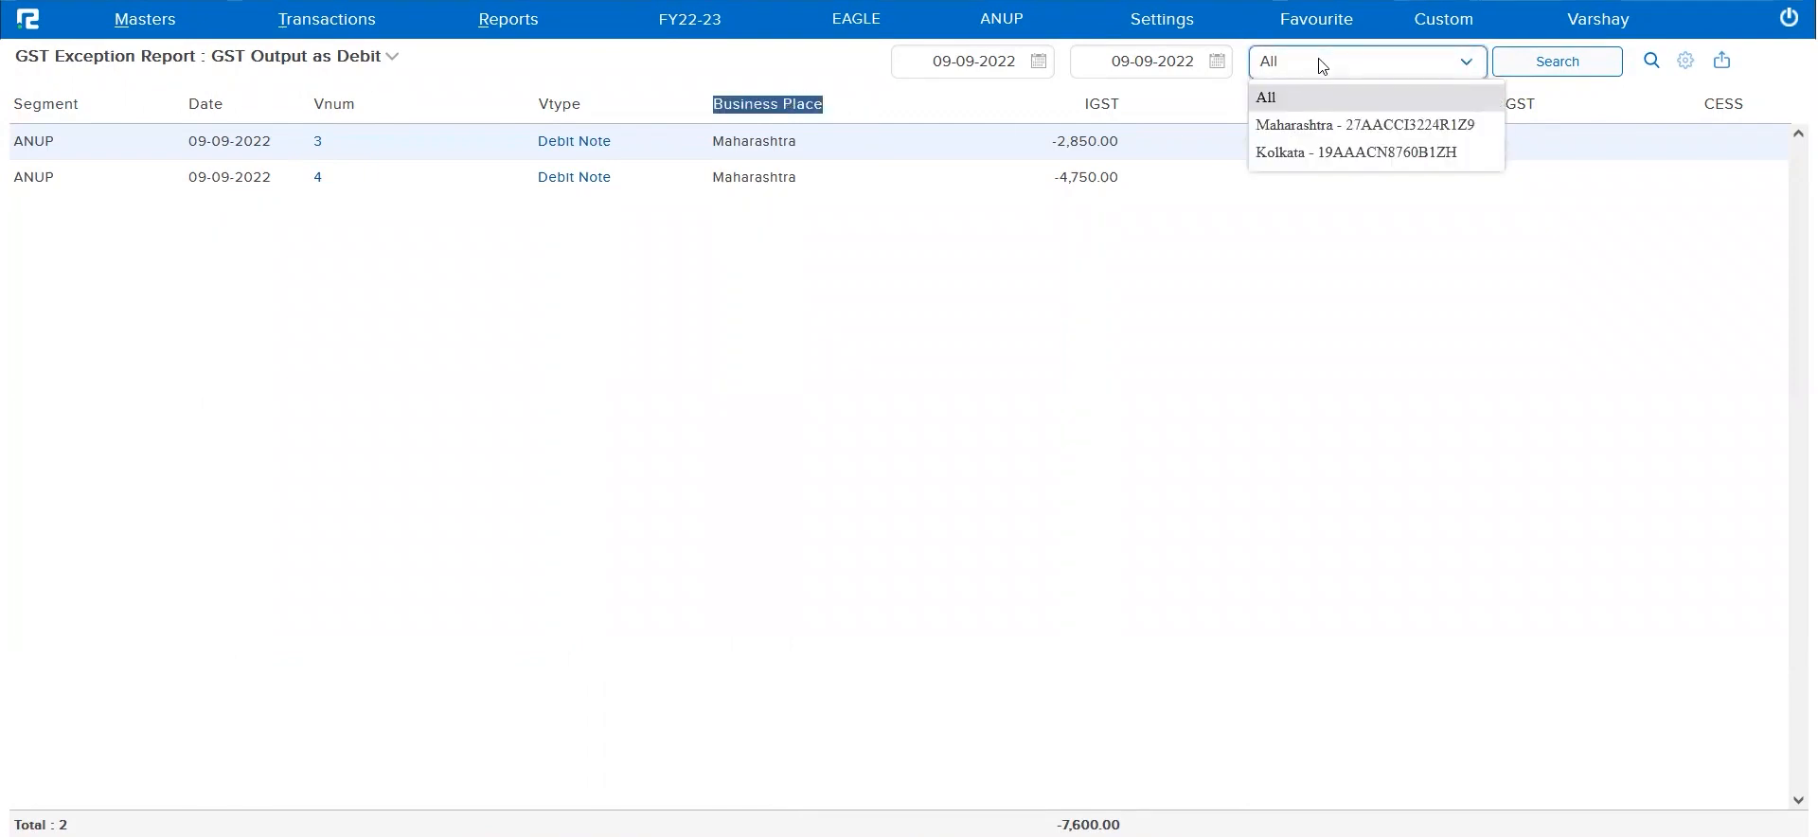
pyautogui.click(1332, 157)
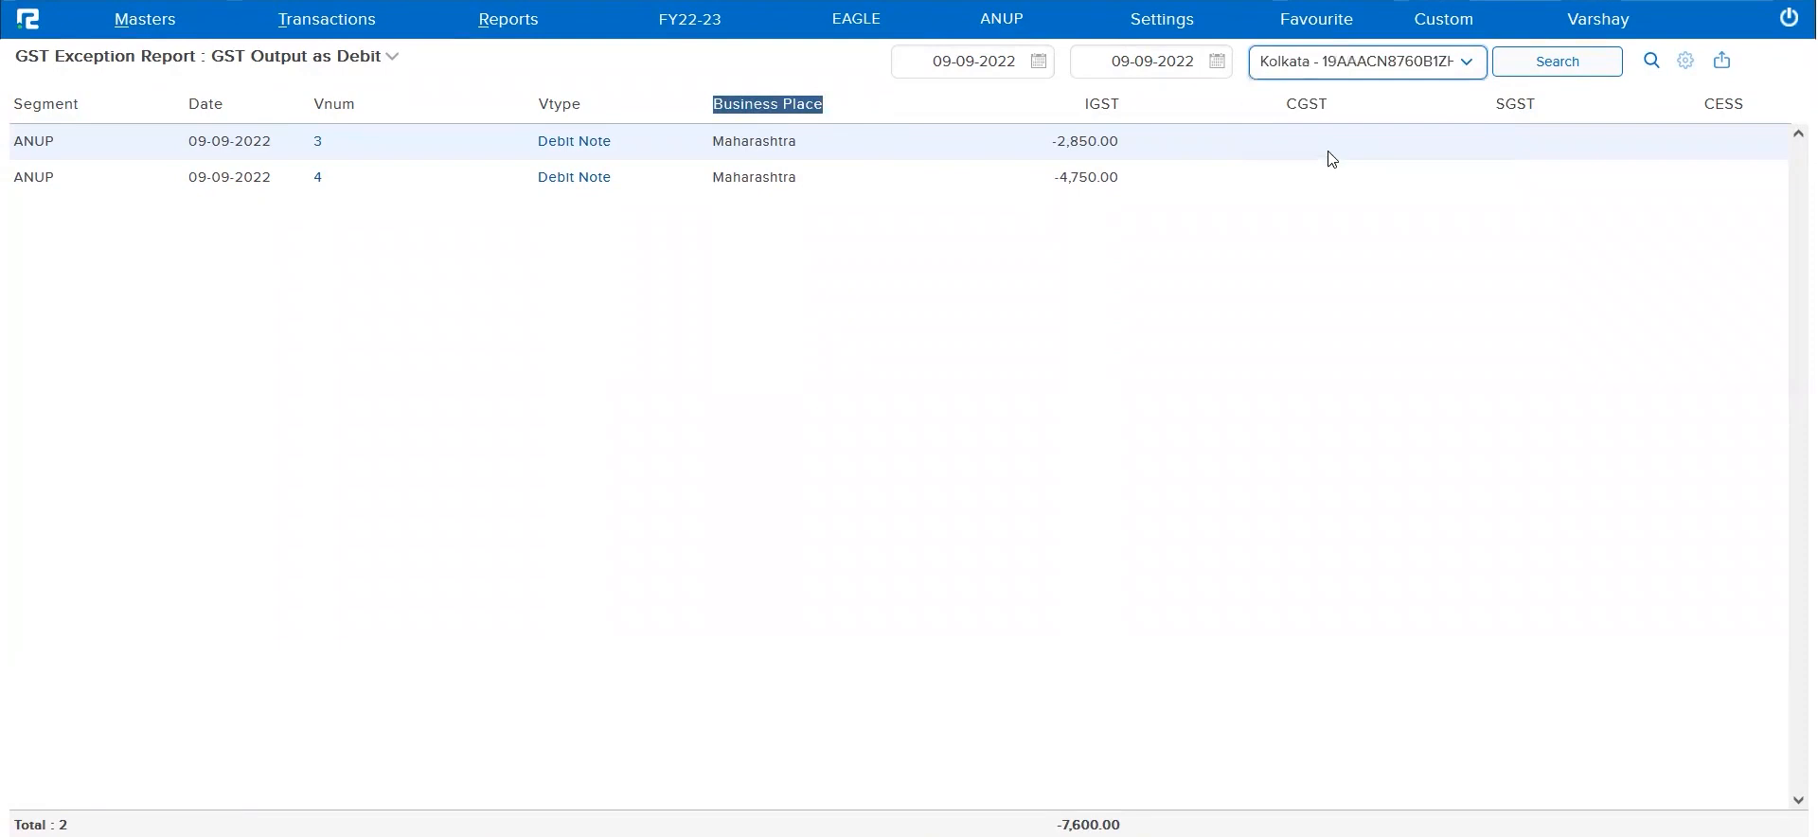
pyautogui.click(1574, 66)
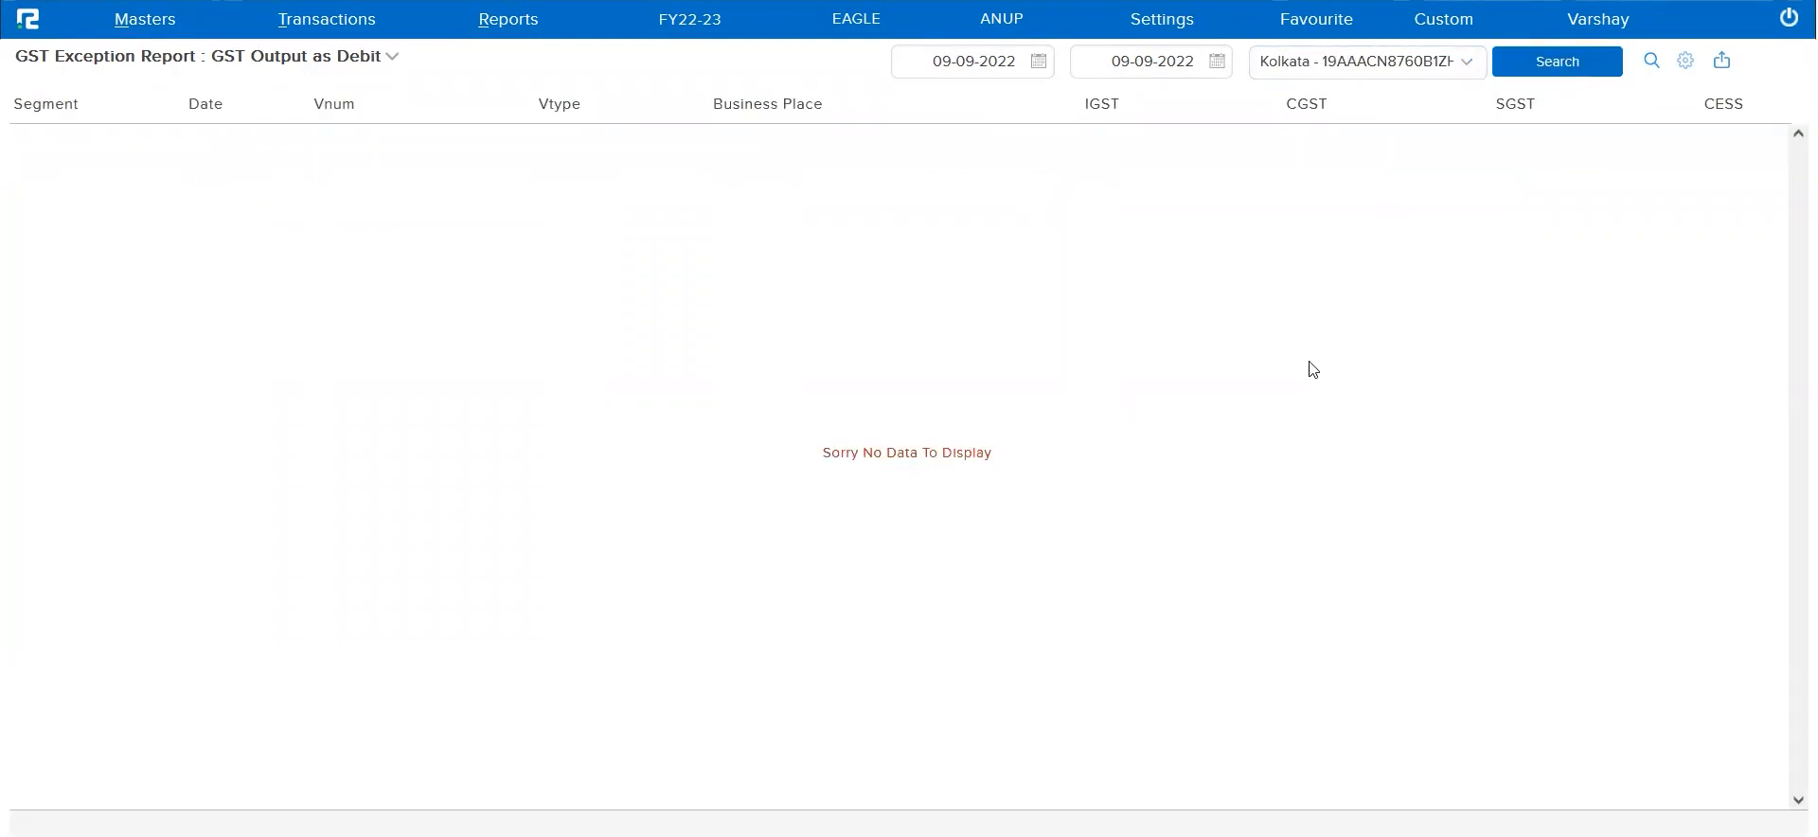
# Change the report's business place filter to Maharashtra and rerun the search
pyautogui.click(1394, 69)
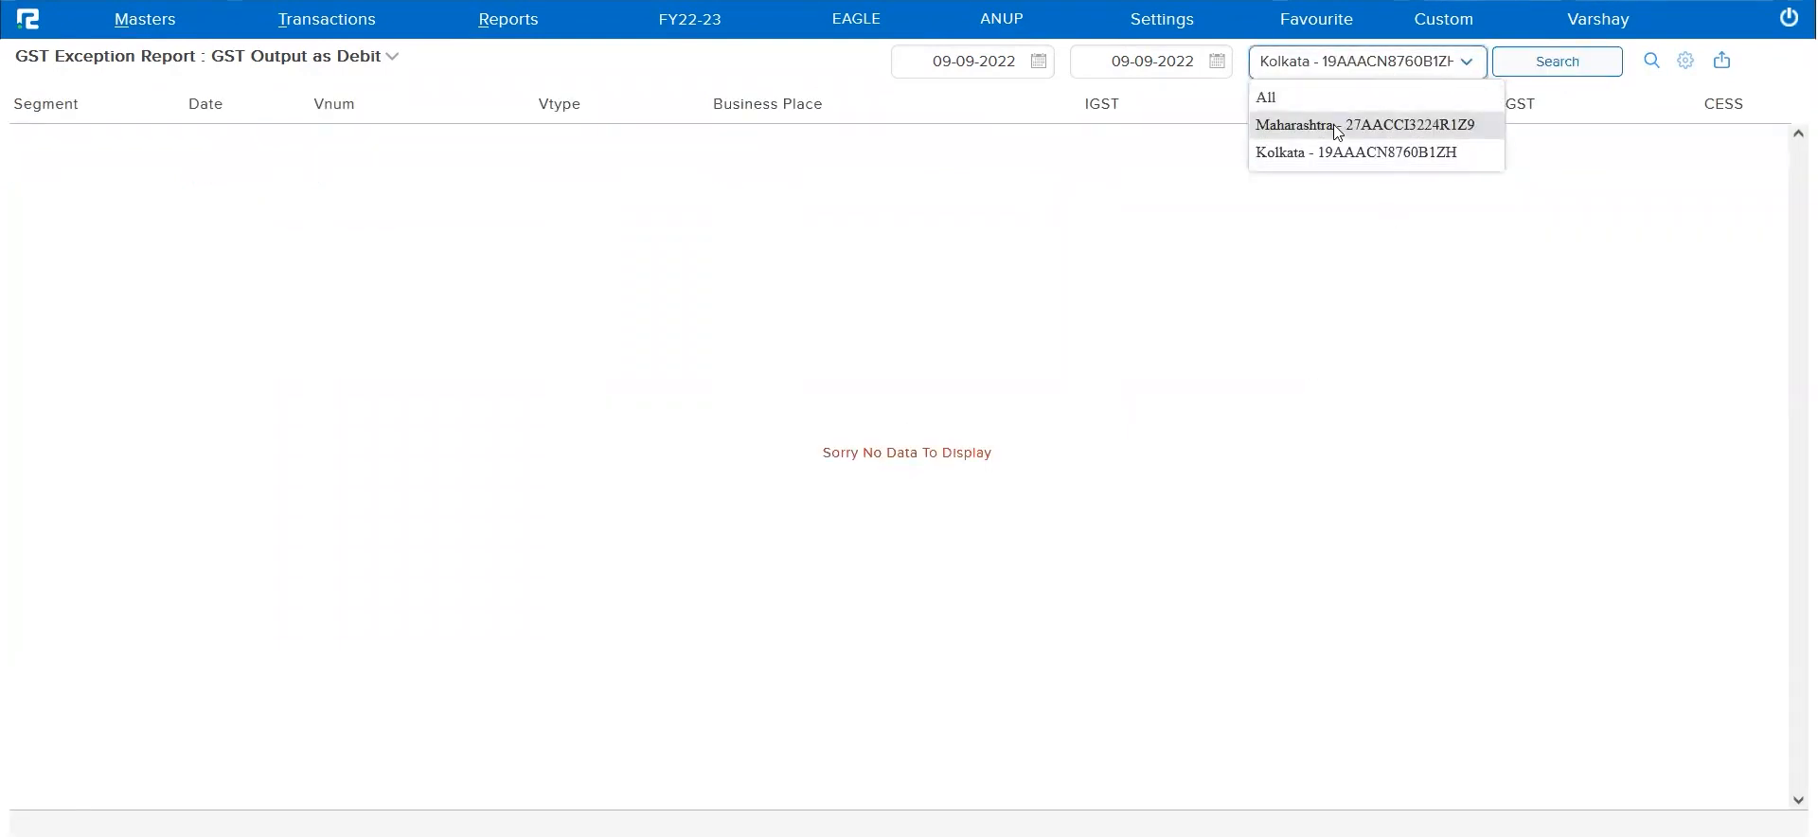
pyautogui.click(1337, 131)
pyautogui.click(1521, 60)
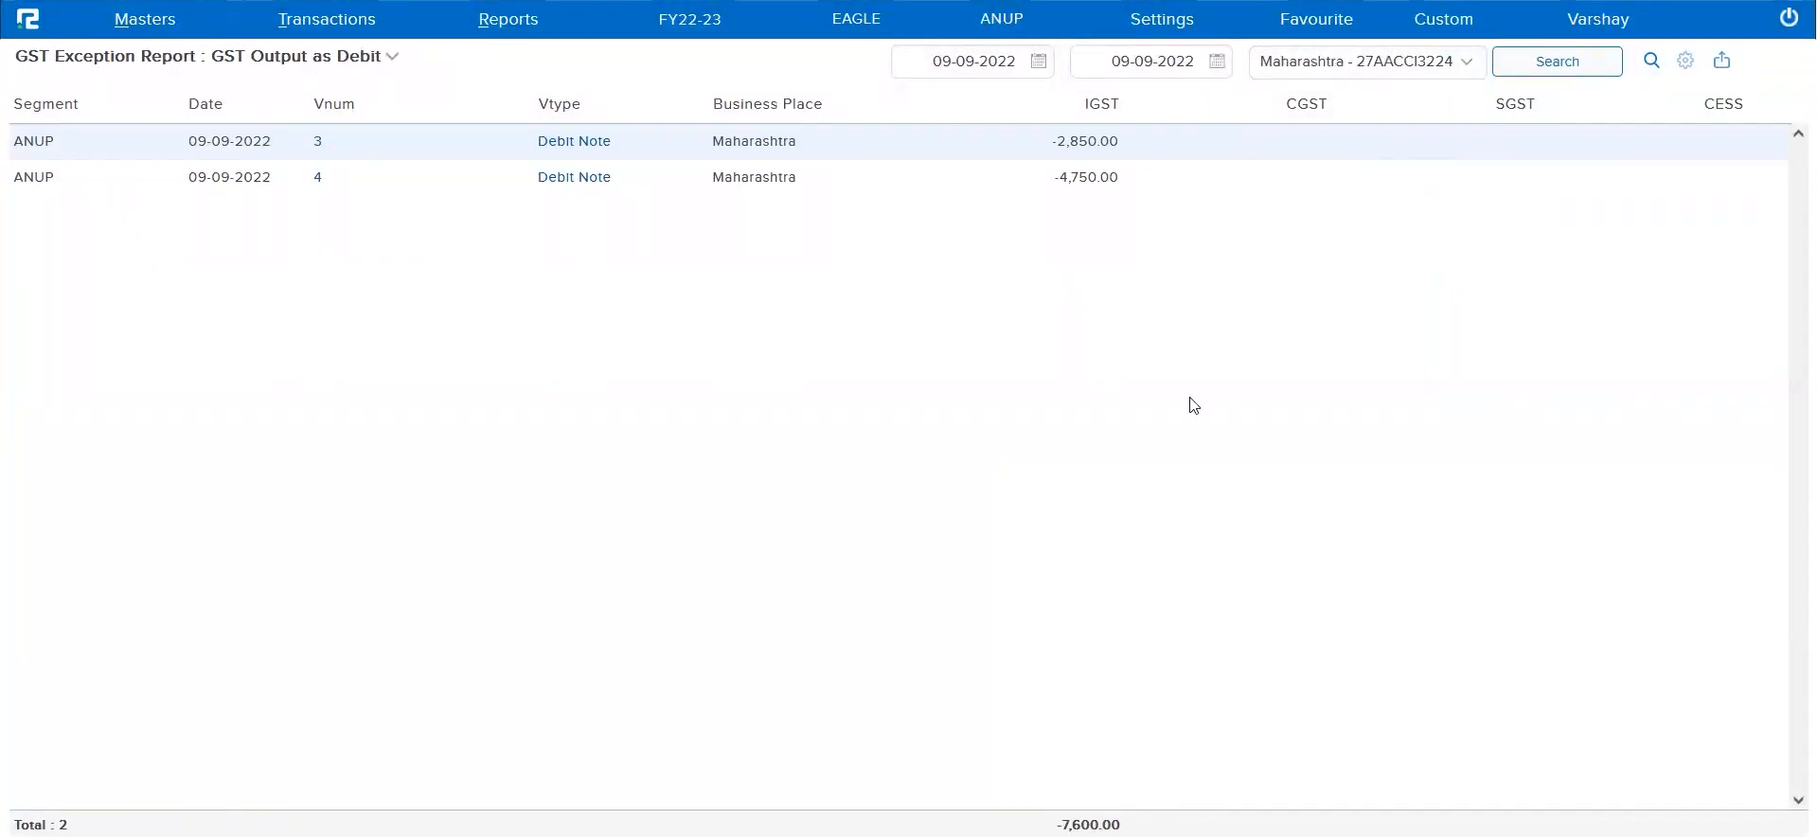
# Switch the exception report to GST Input & Output in one voucher and run the search for the Maharashtra business place
pyautogui.click(1399, 62)
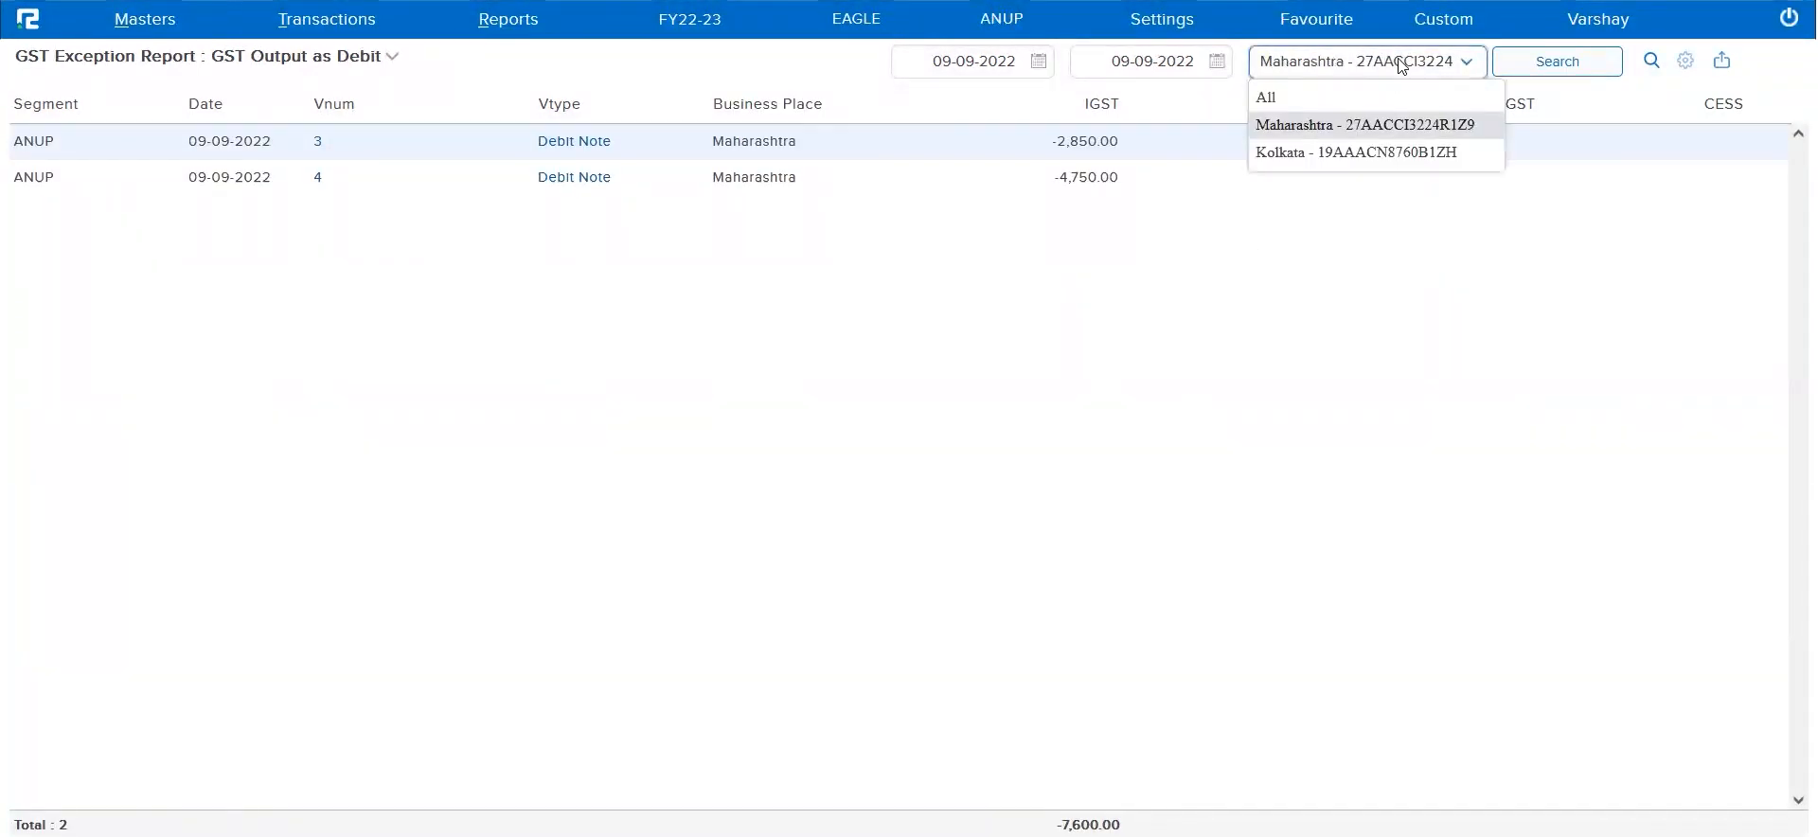
pyautogui.click(1047, 329)
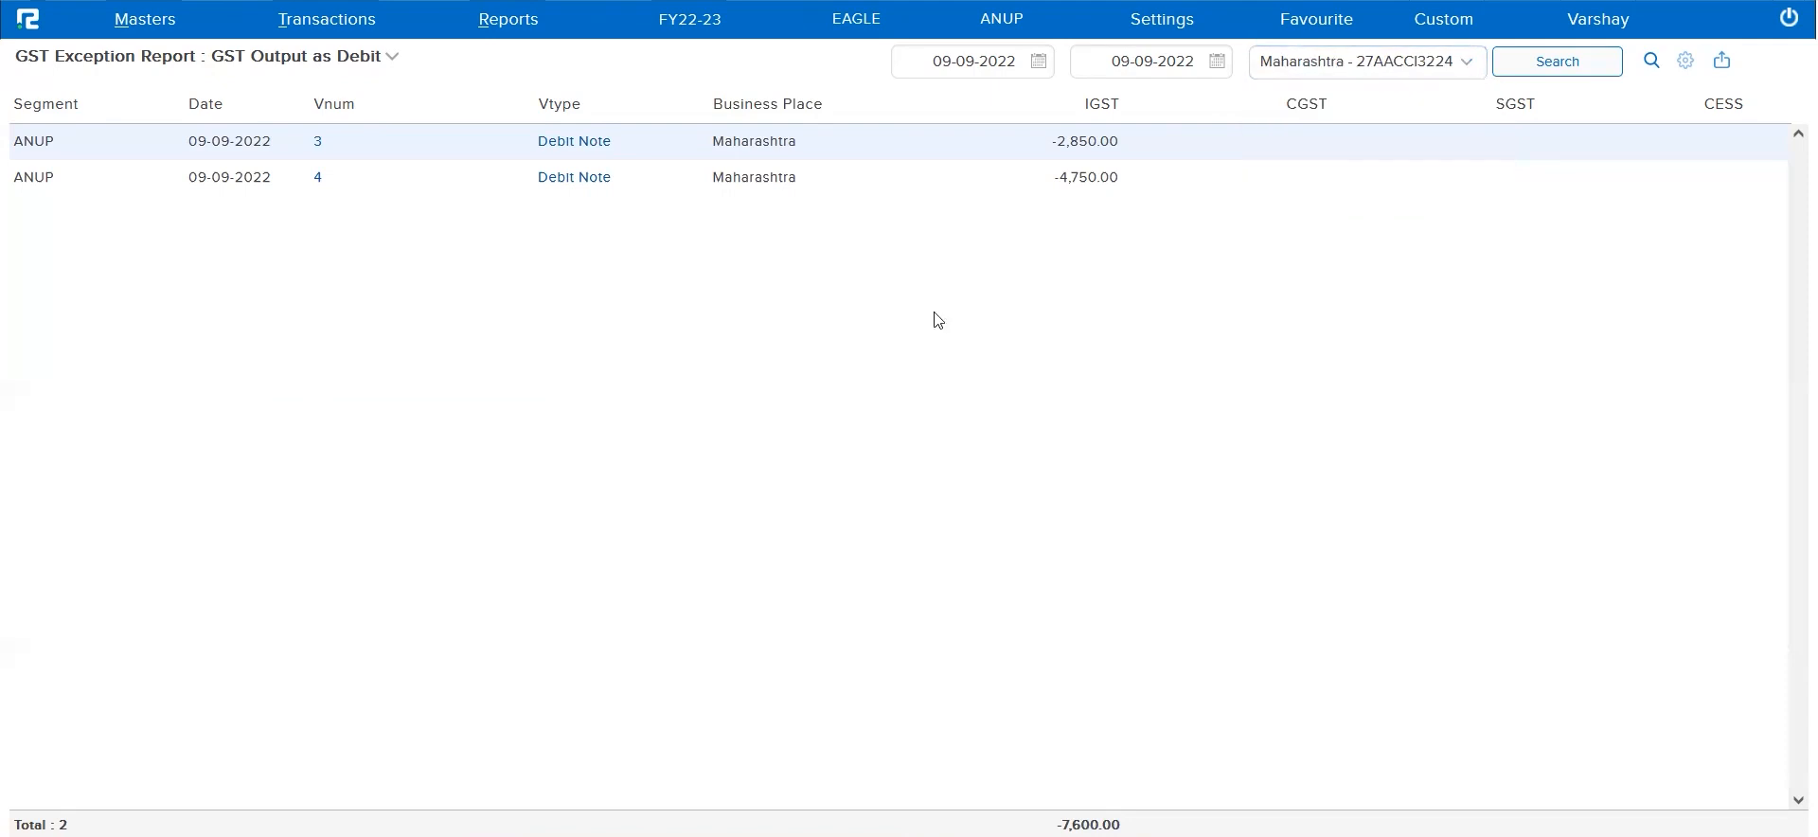
pyautogui.click(377, 59)
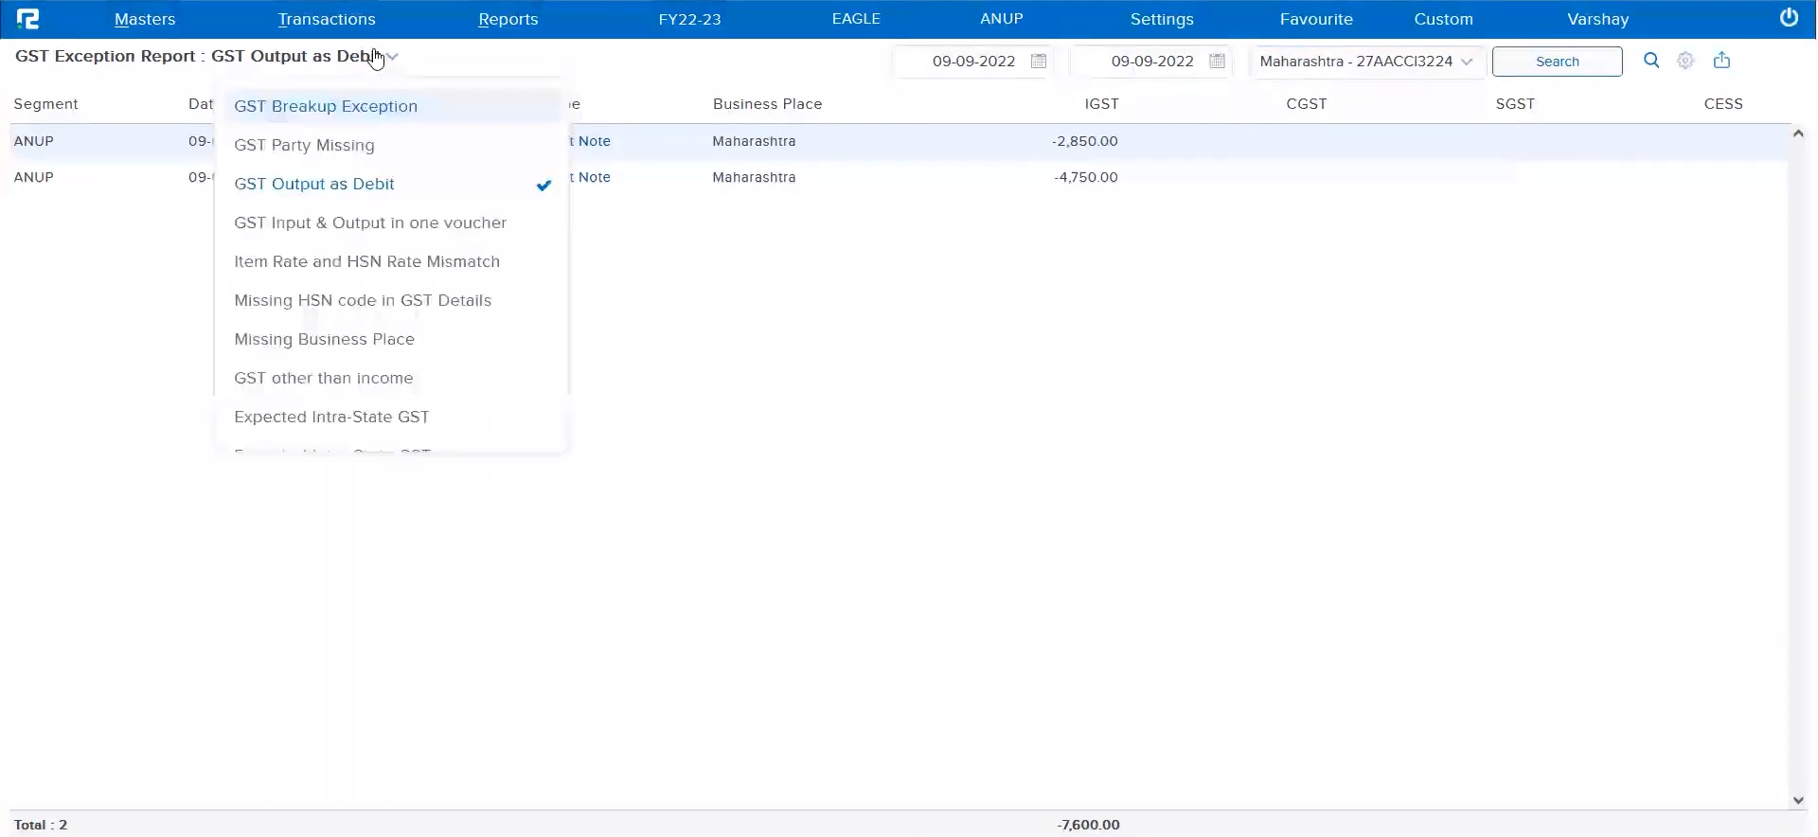
pyautogui.click(458, 232)
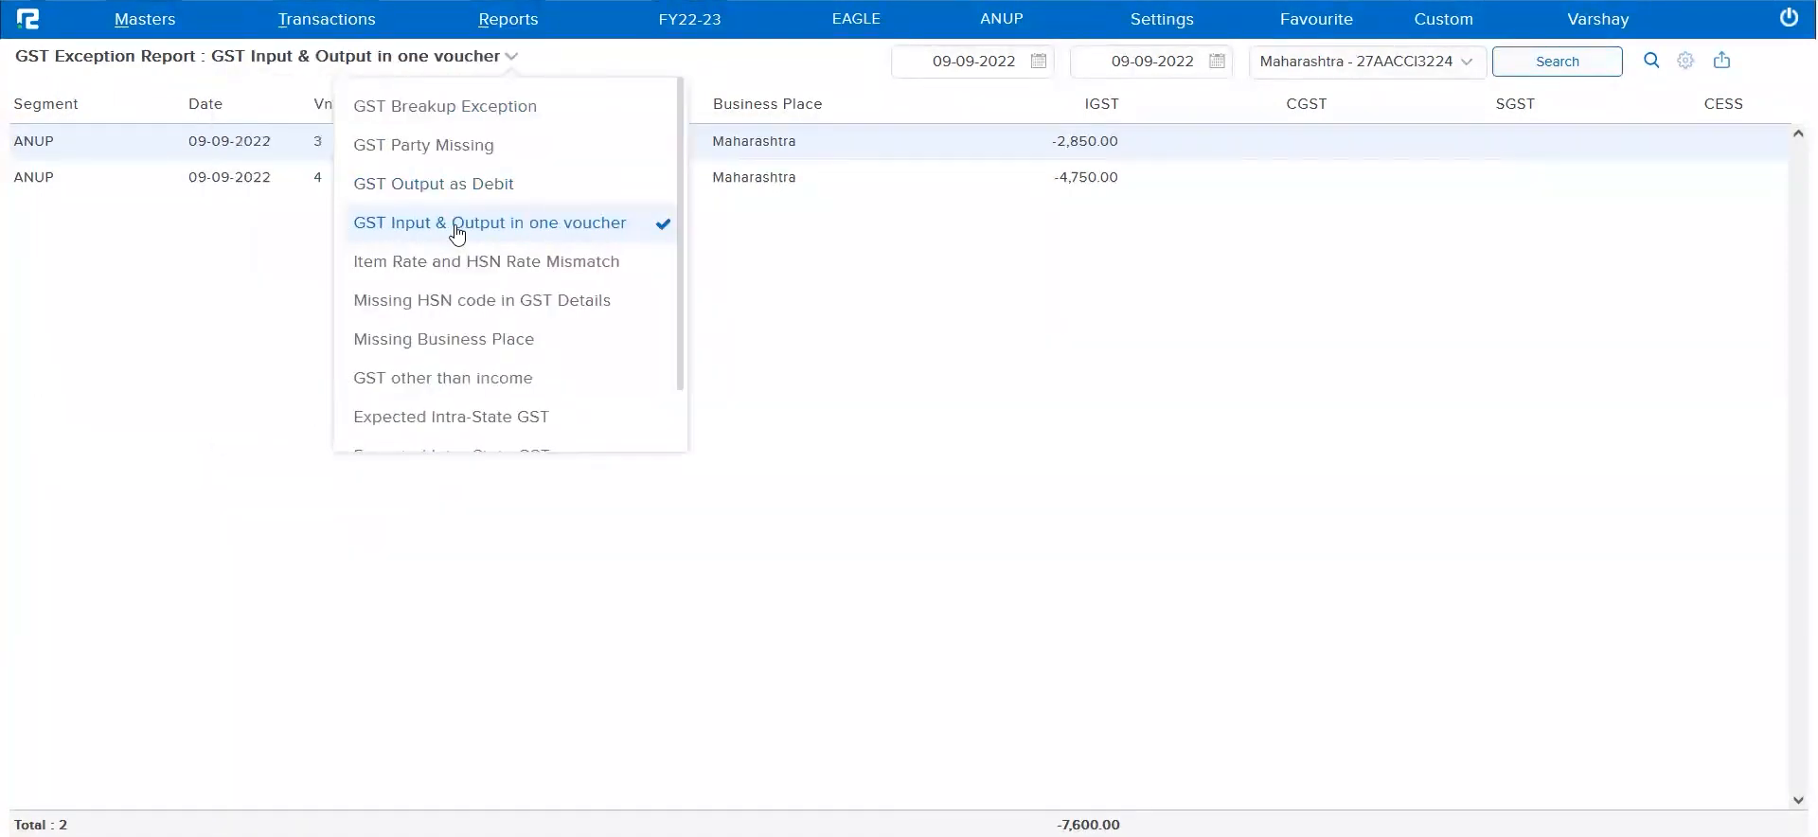
pyautogui.click(1555, 62)
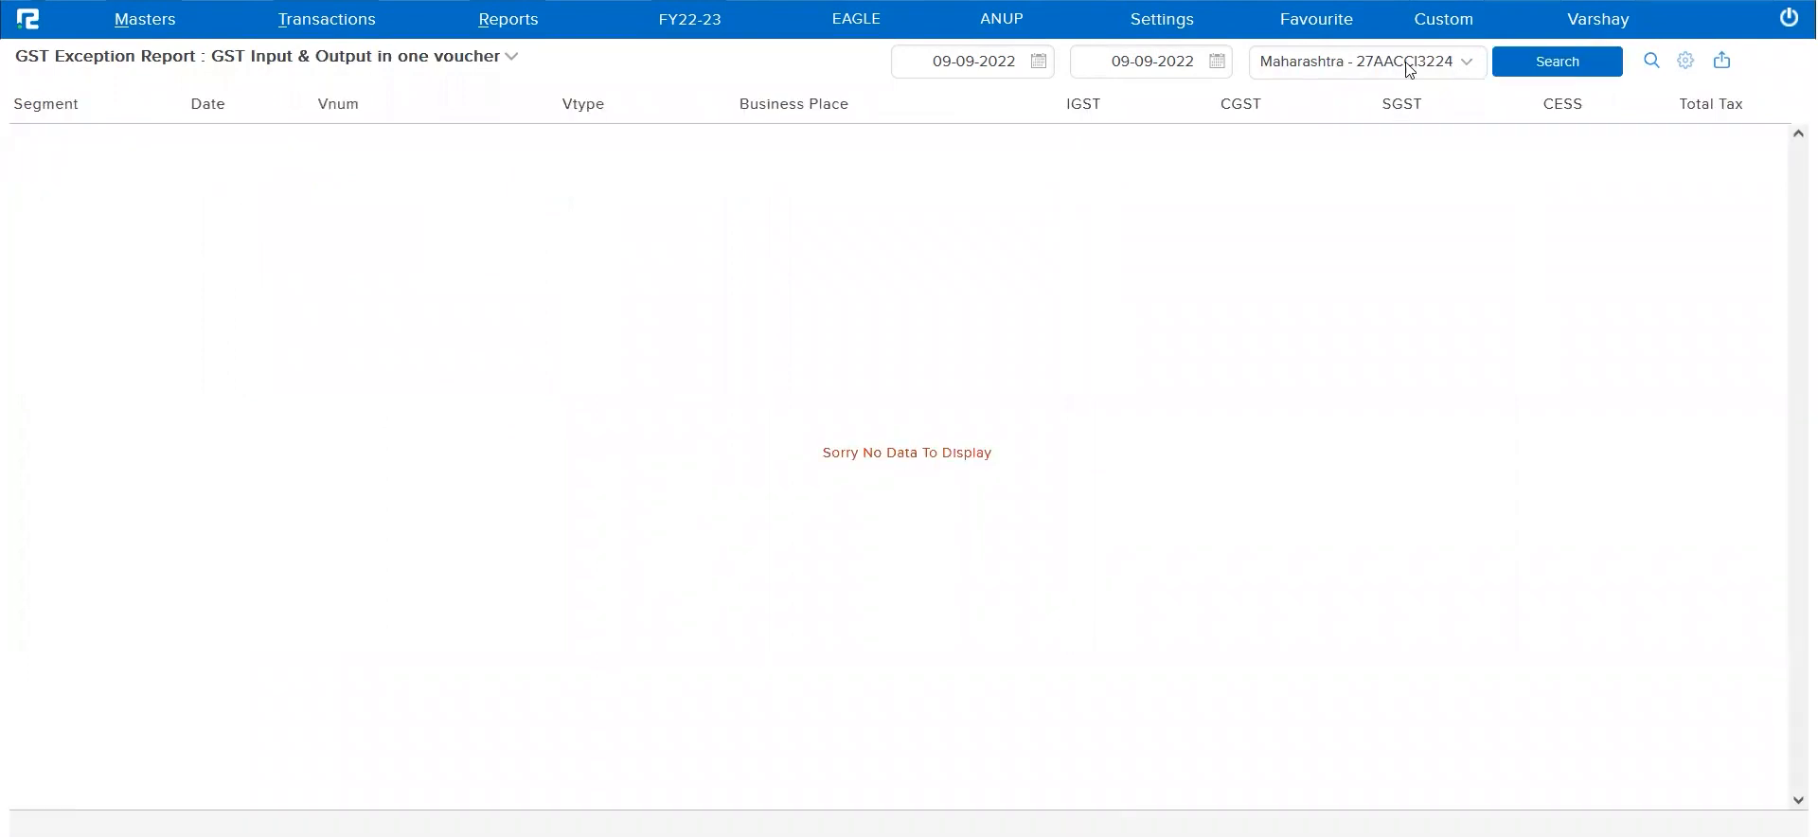
# Set the report's business place filter to All and rerun the GST Input & Output in one voucher search
pyautogui.click(1403, 67)
pyautogui.click(1331, 98)
pyautogui.click(1558, 61)
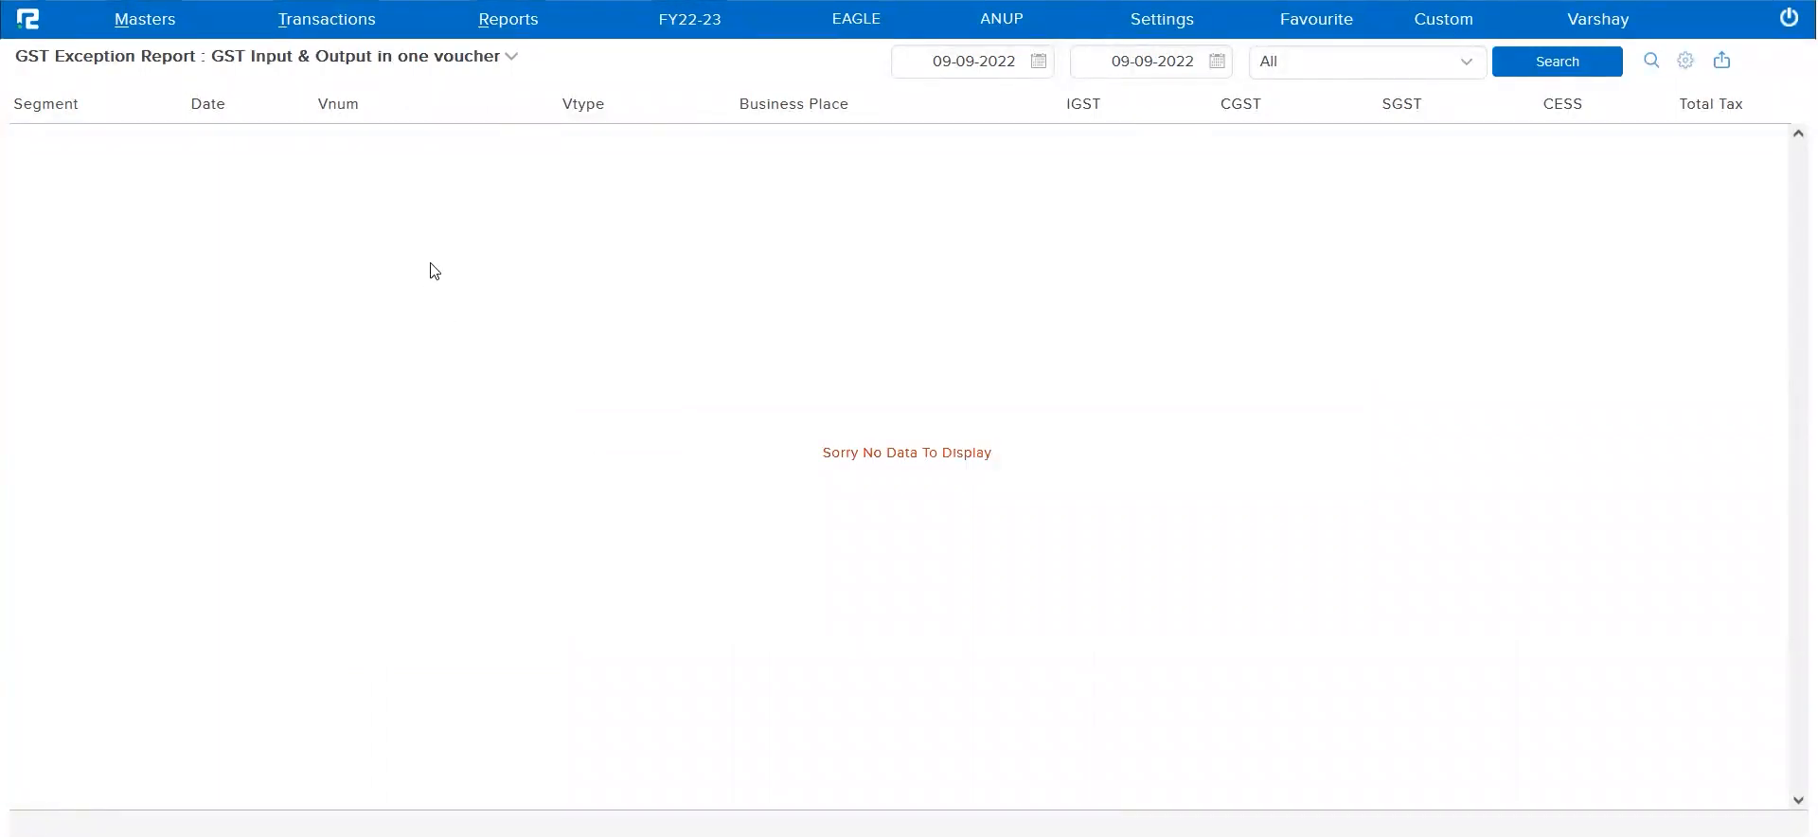
# Open the accounts voucher entry page in a new browser tab and set the voucher type to Invoice
pyautogui.click(342, 31)
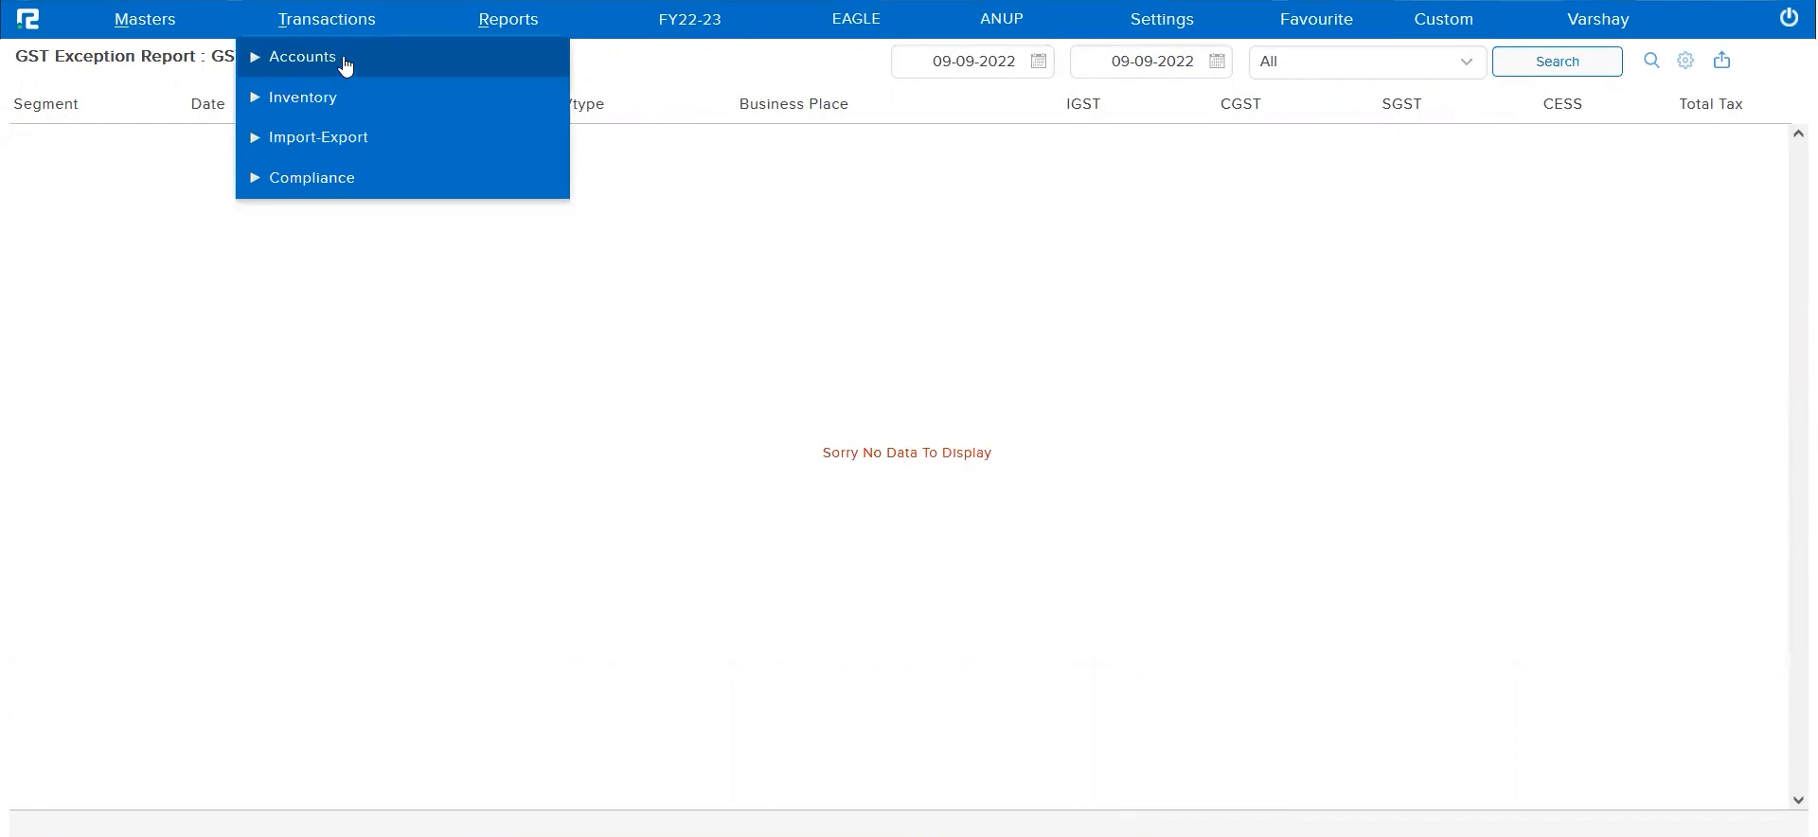
pyautogui.click(332, 68)
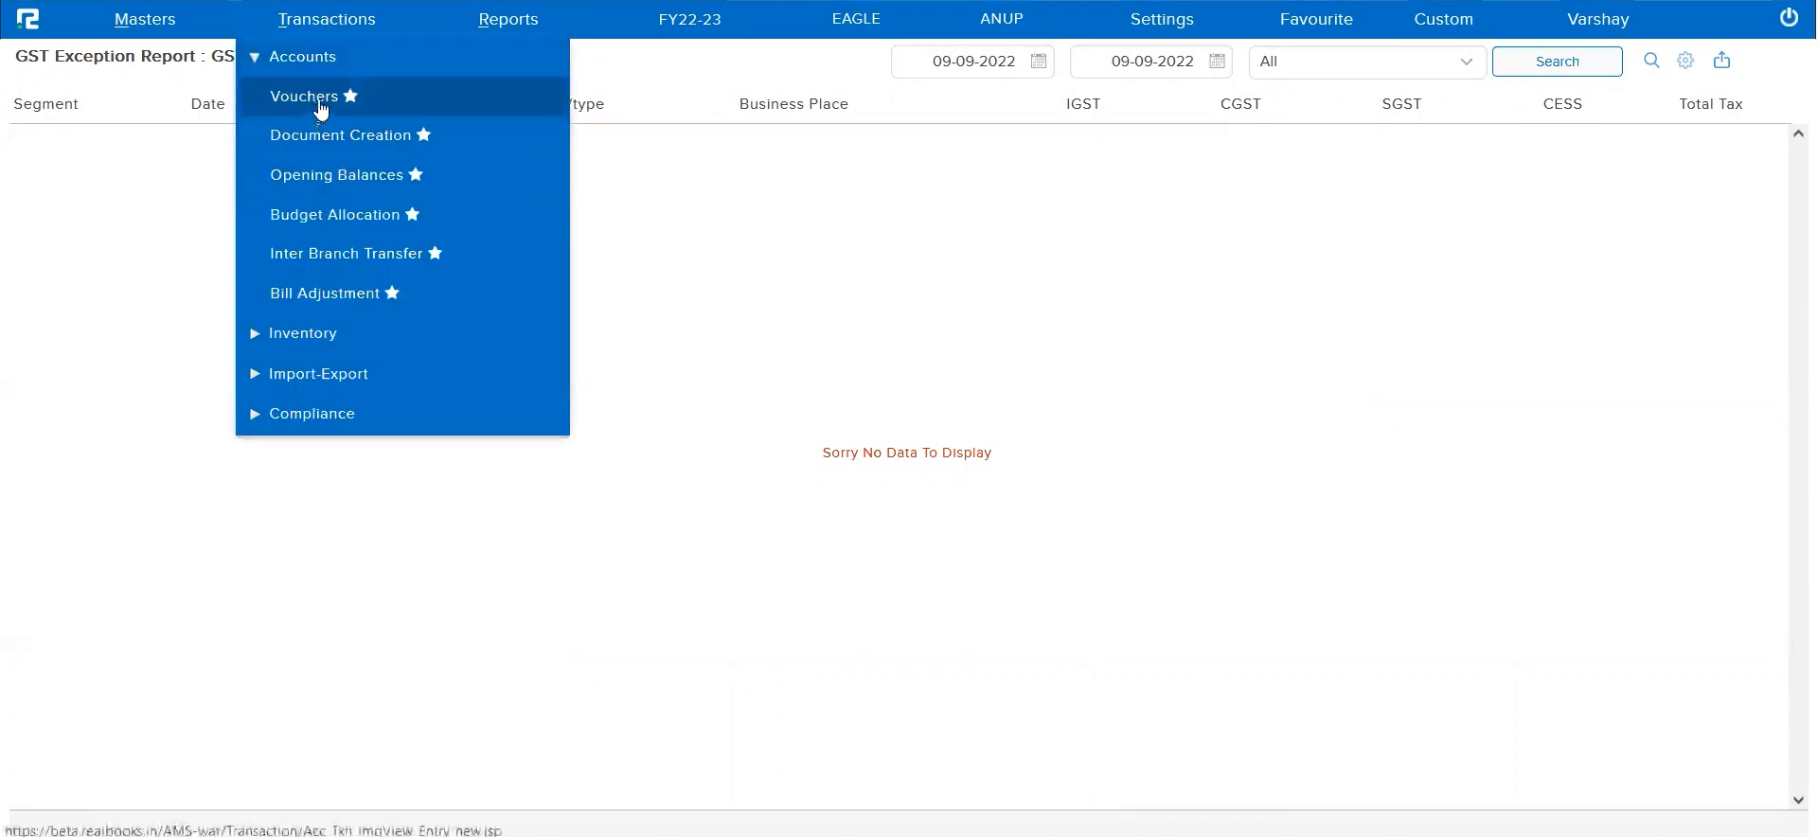
pyautogui.rightClick(320, 106)
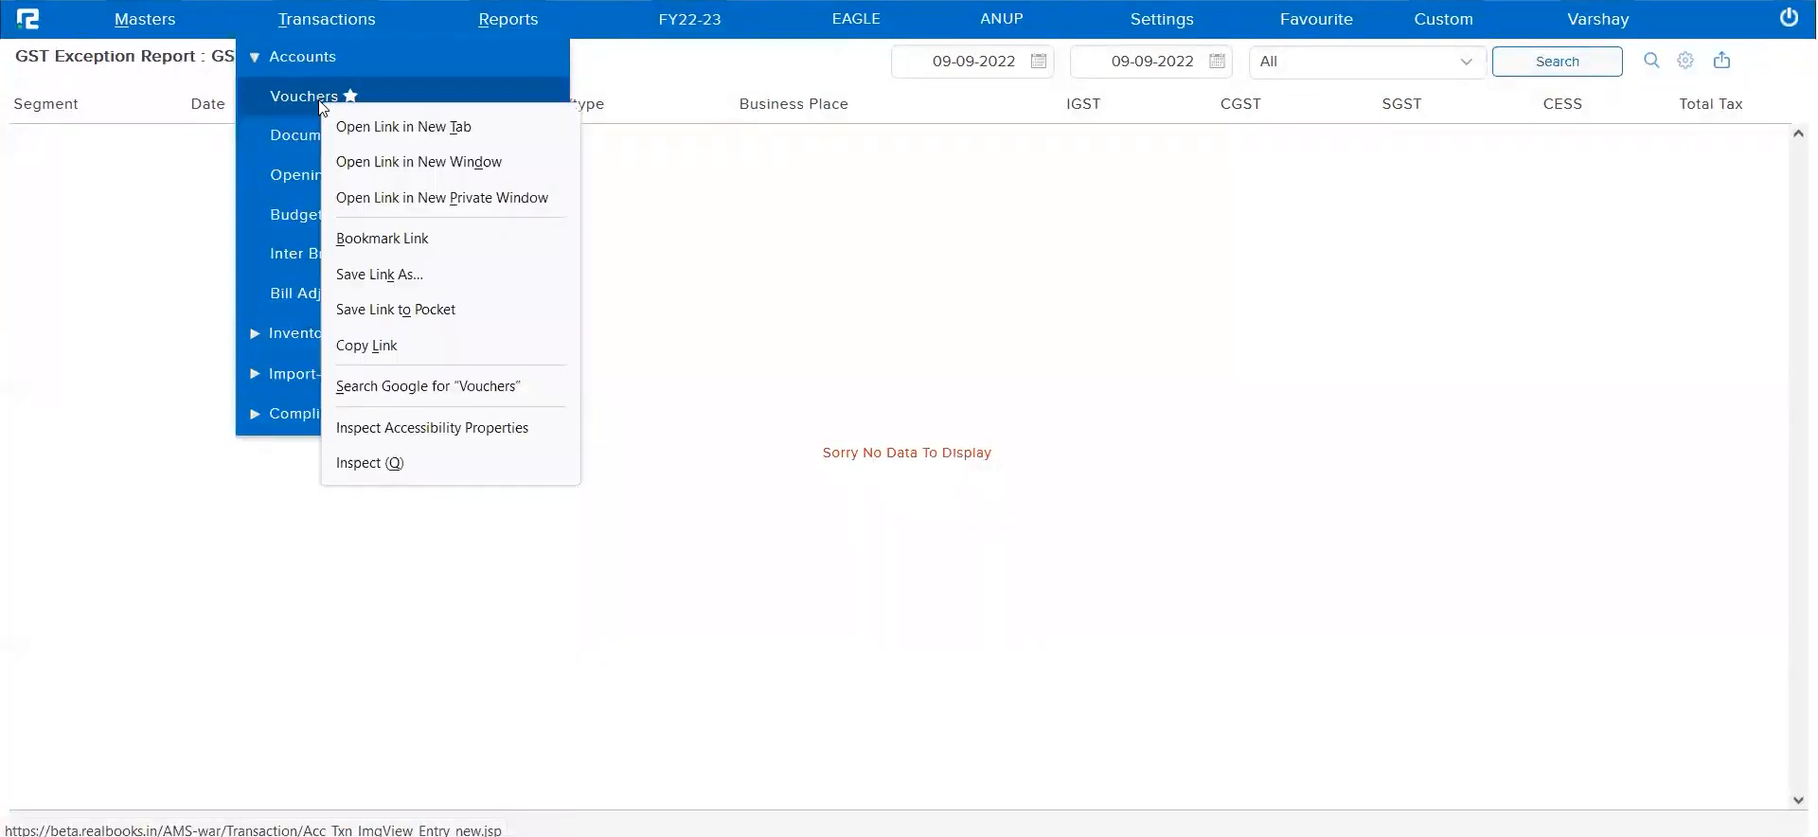
pyautogui.click(342, 125)
pyautogui.hotkey('ctrl', 'Tab')
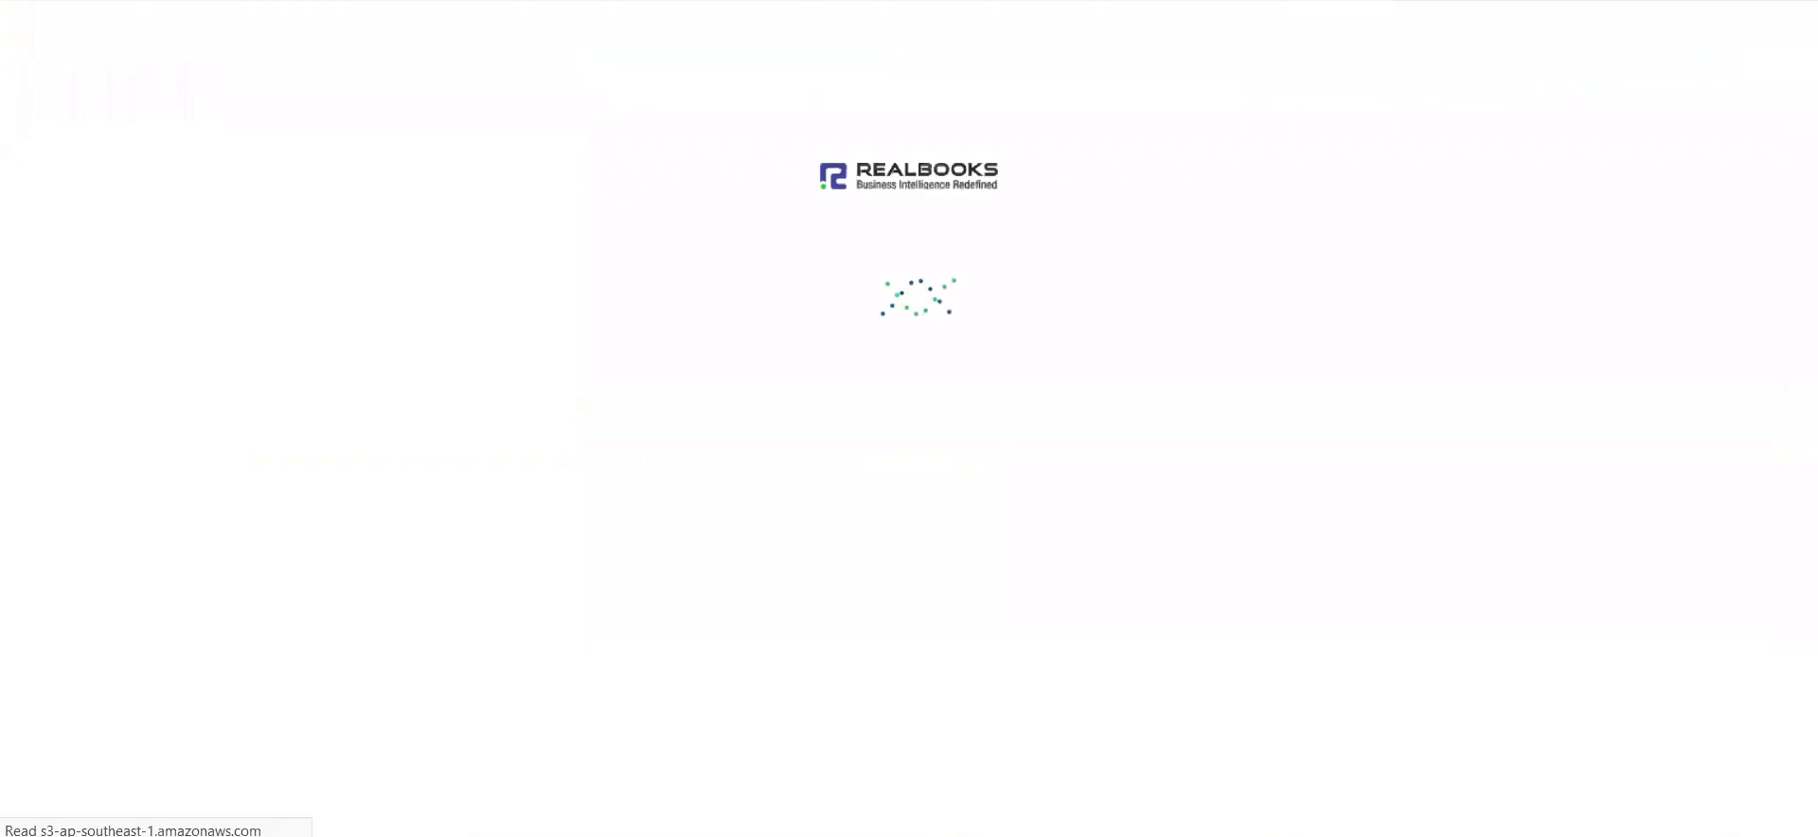
pyautogui.click(284, 104)
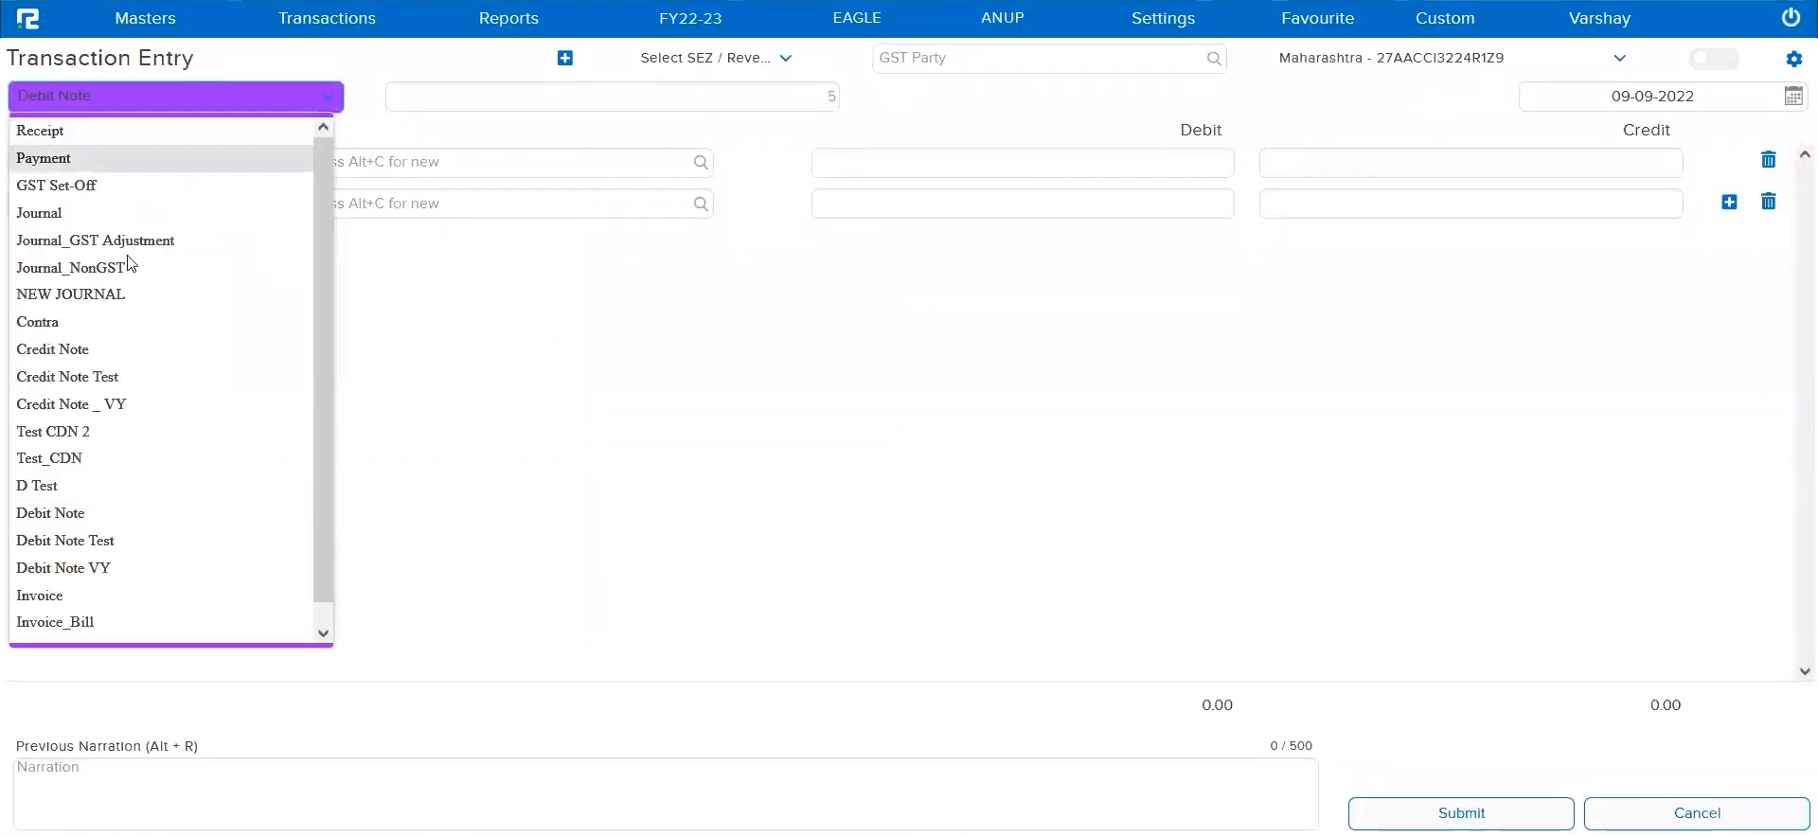
pyautogui.click(116, 596)
# Debit the ZOMATO LTD ledger with 1000 and give its bill the new reference number T-478
pyautogui.click(422, 173)
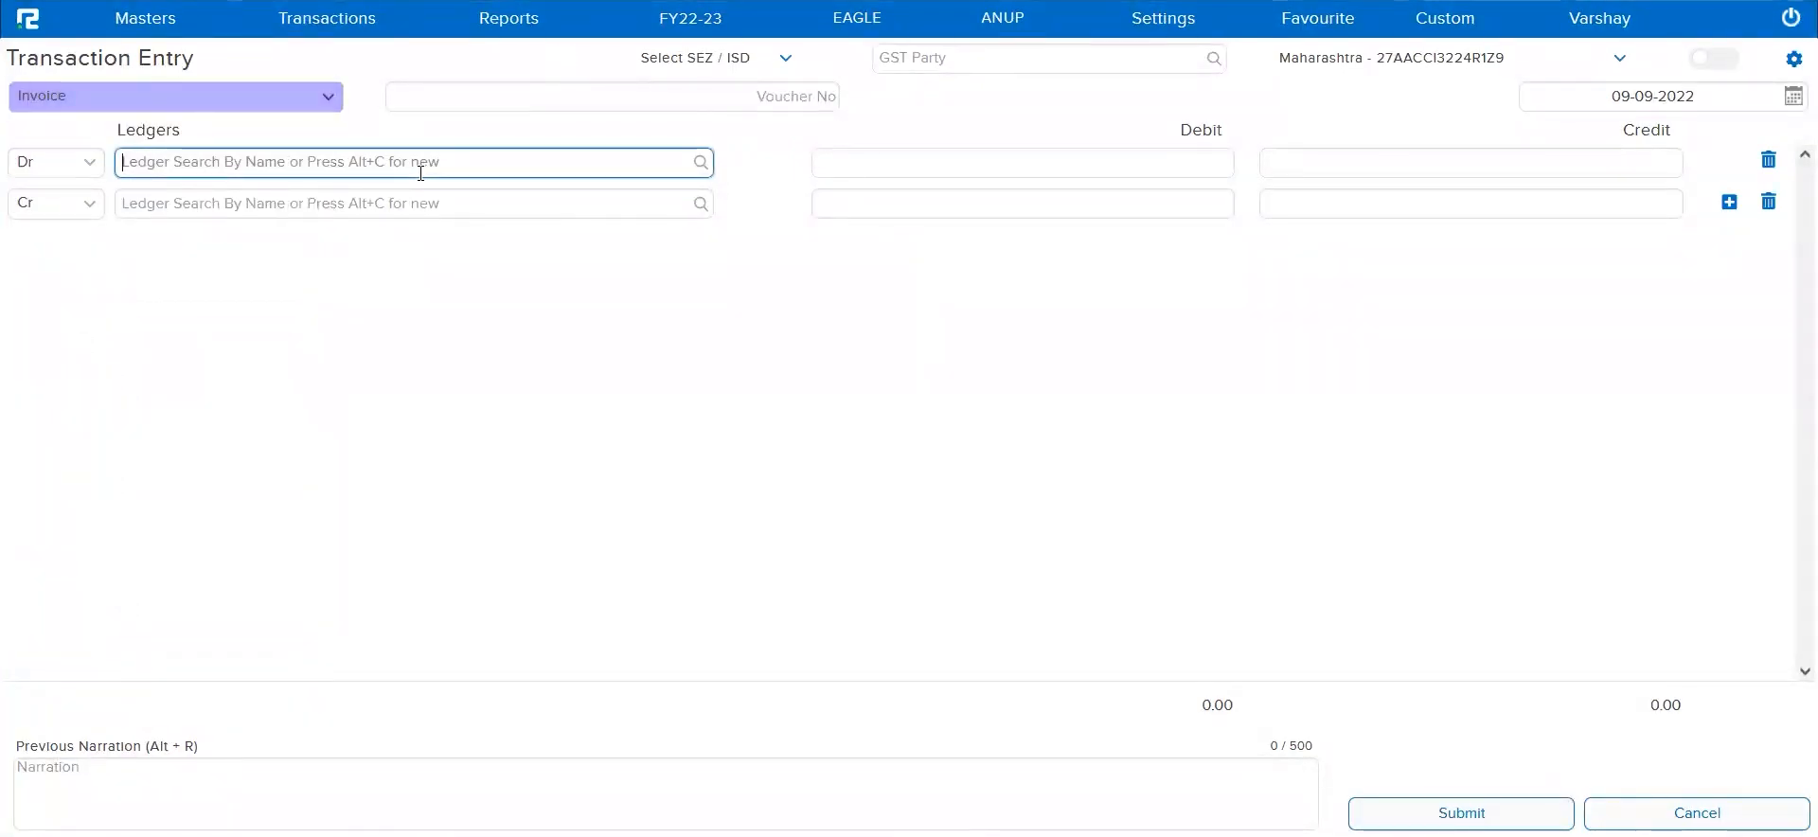
pyautogui.write('zomat')
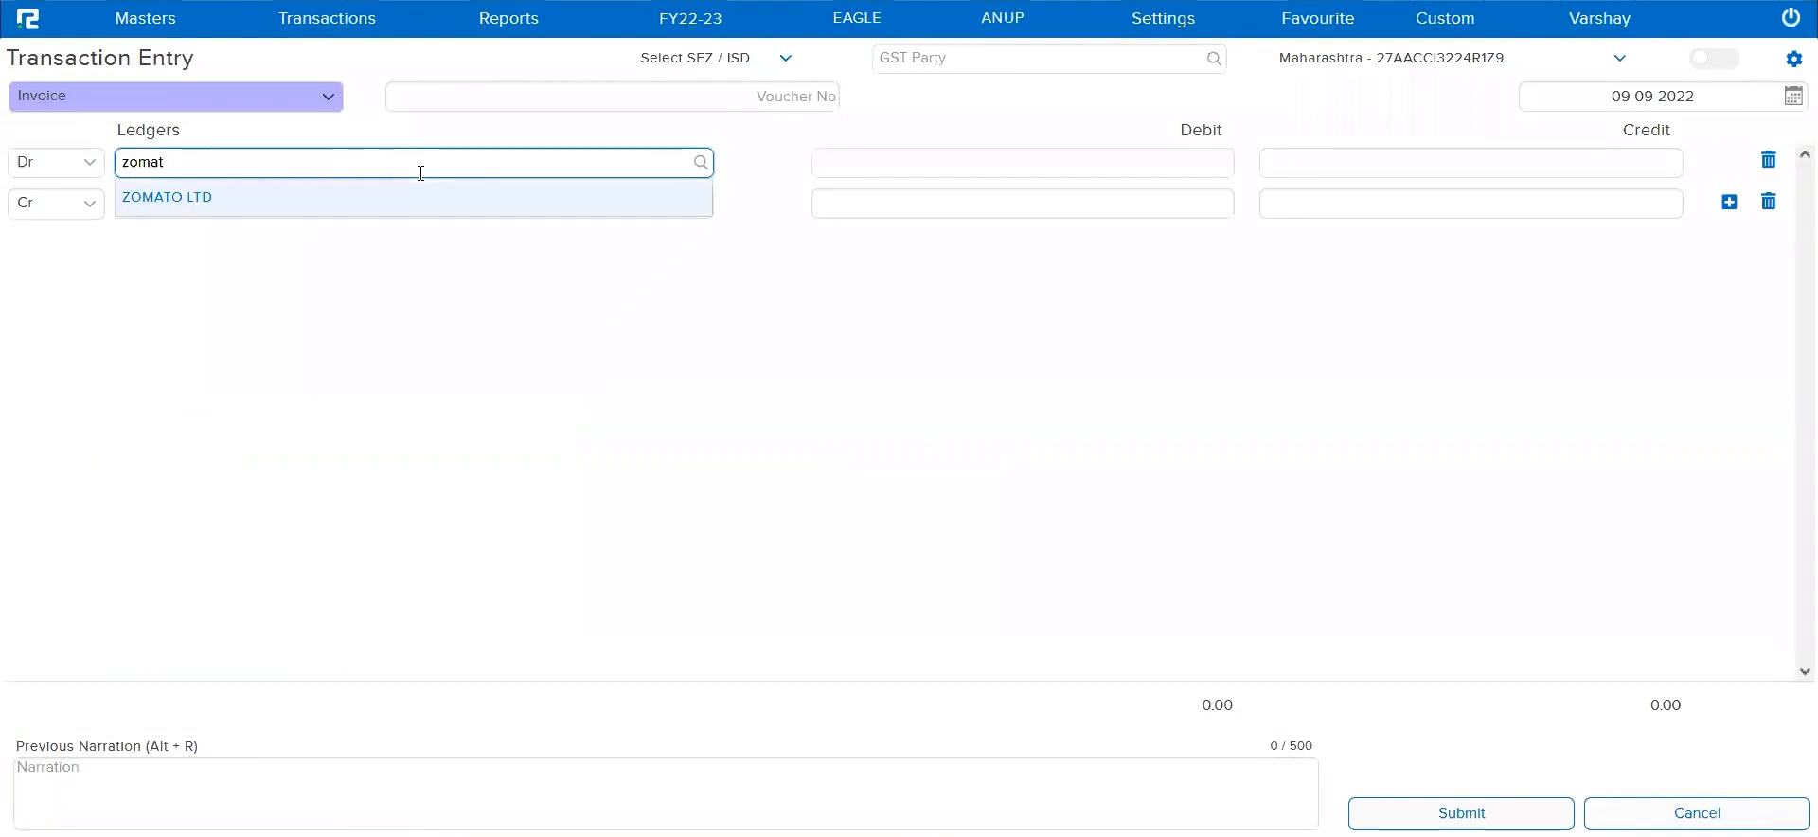
pyautogui.press('Return')
pyautogui.write('1000')
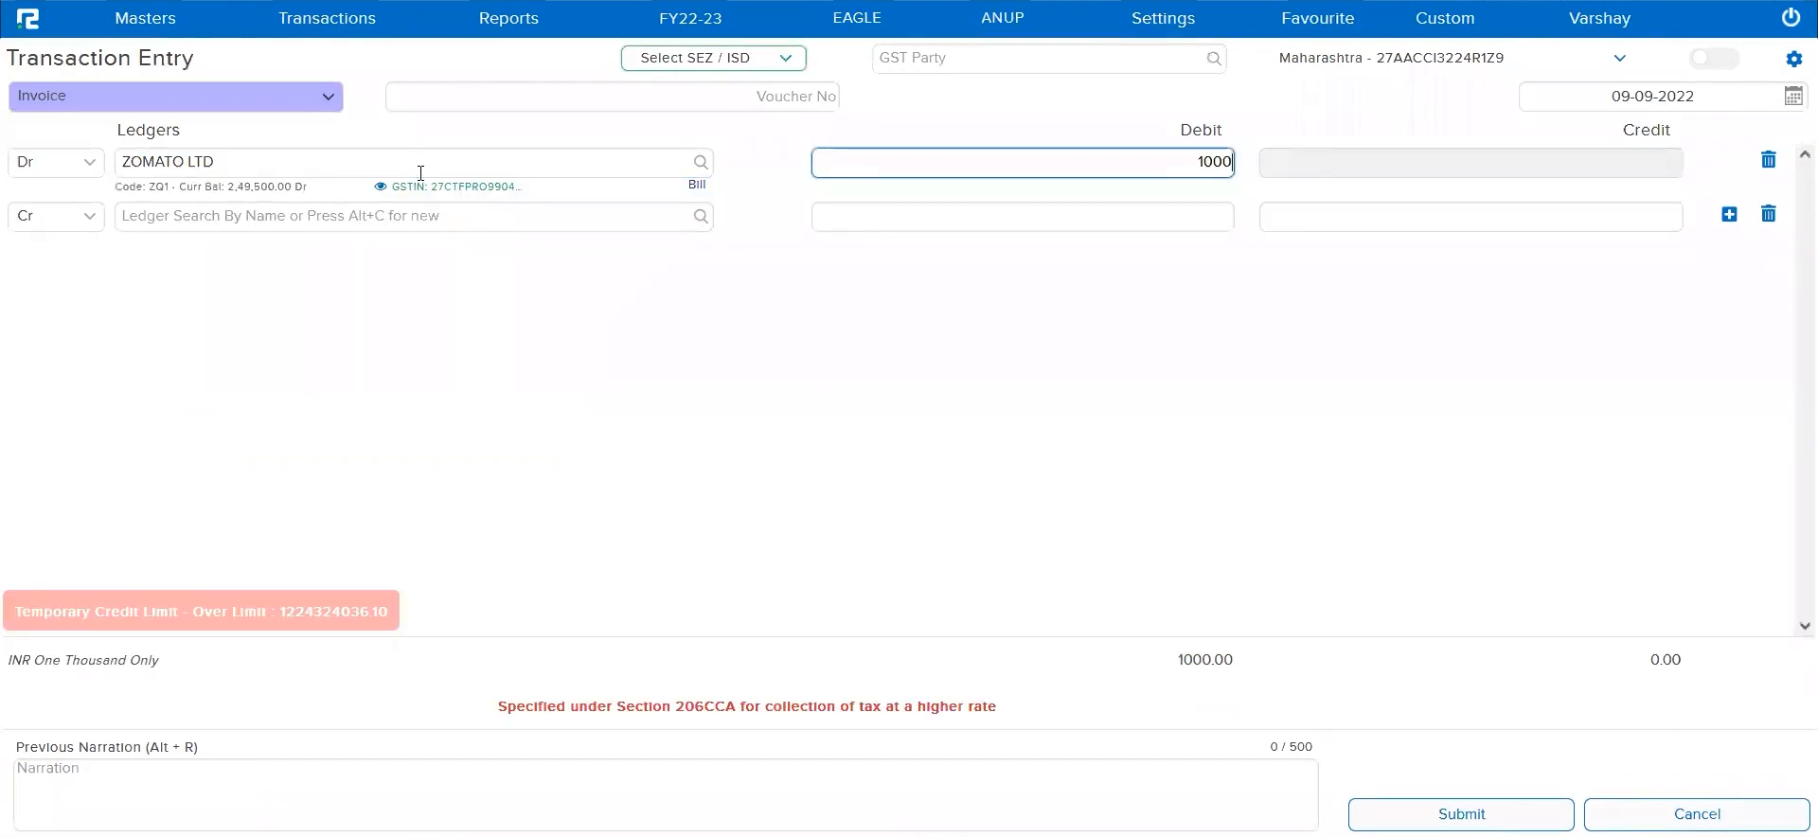
pyautogui.press('Return')
pyautogui.write('T-478')
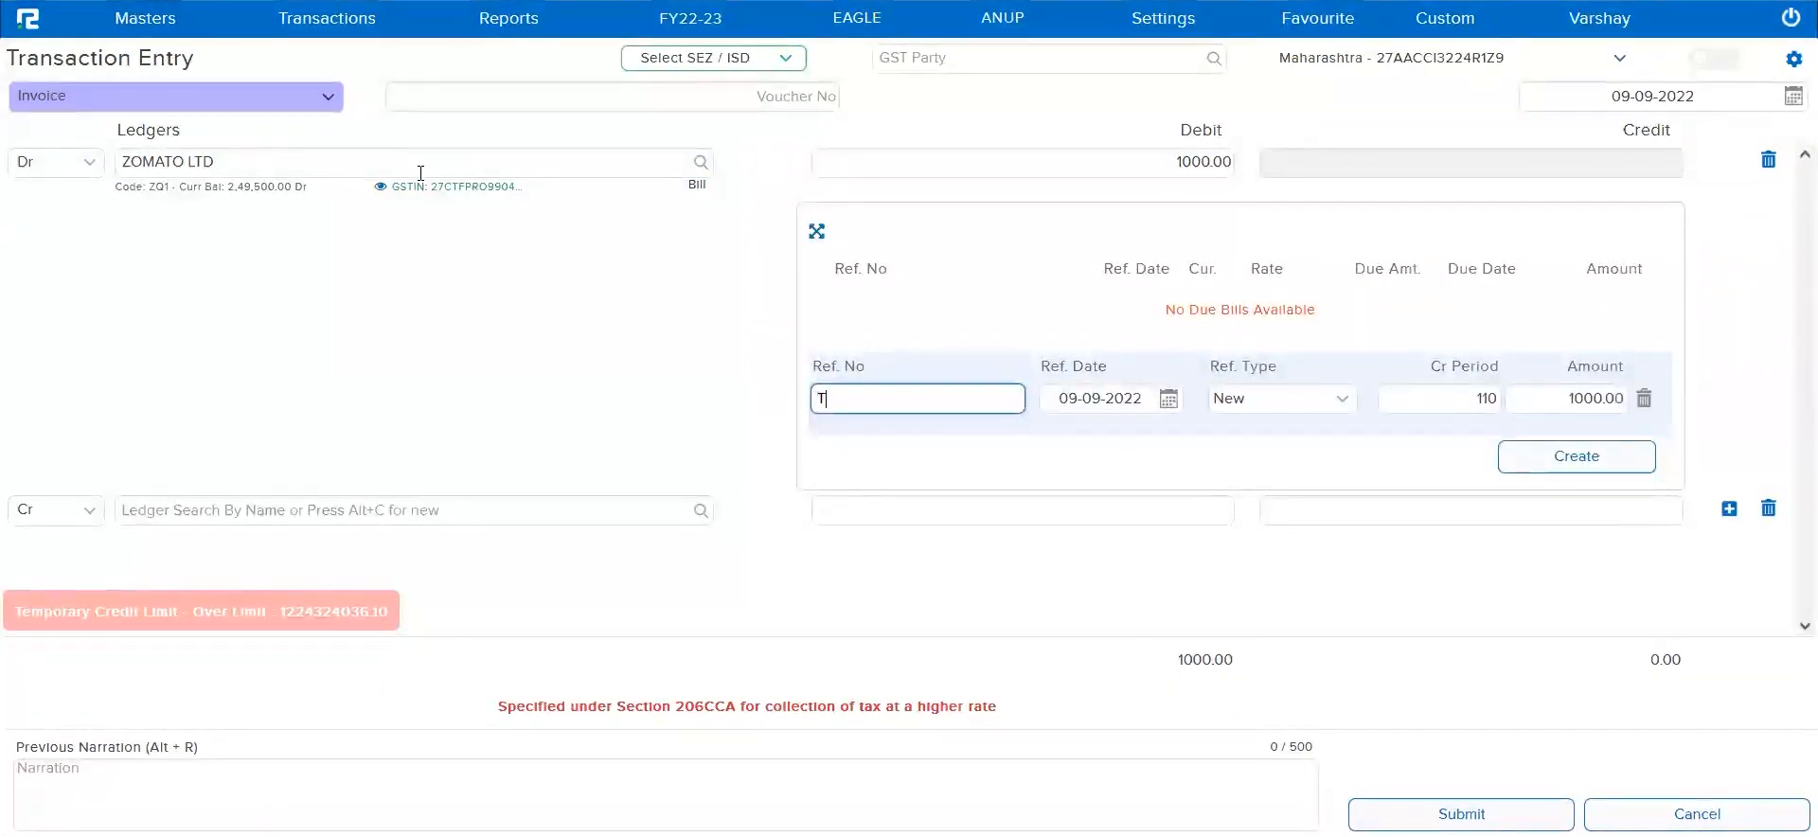
pyautogui.press('Return')
pyautogui.press('Return')
pyautogui.press('Return')
pyautogui.press('Return')
pyautogui.press('Return')
pyautogui.press('Return')
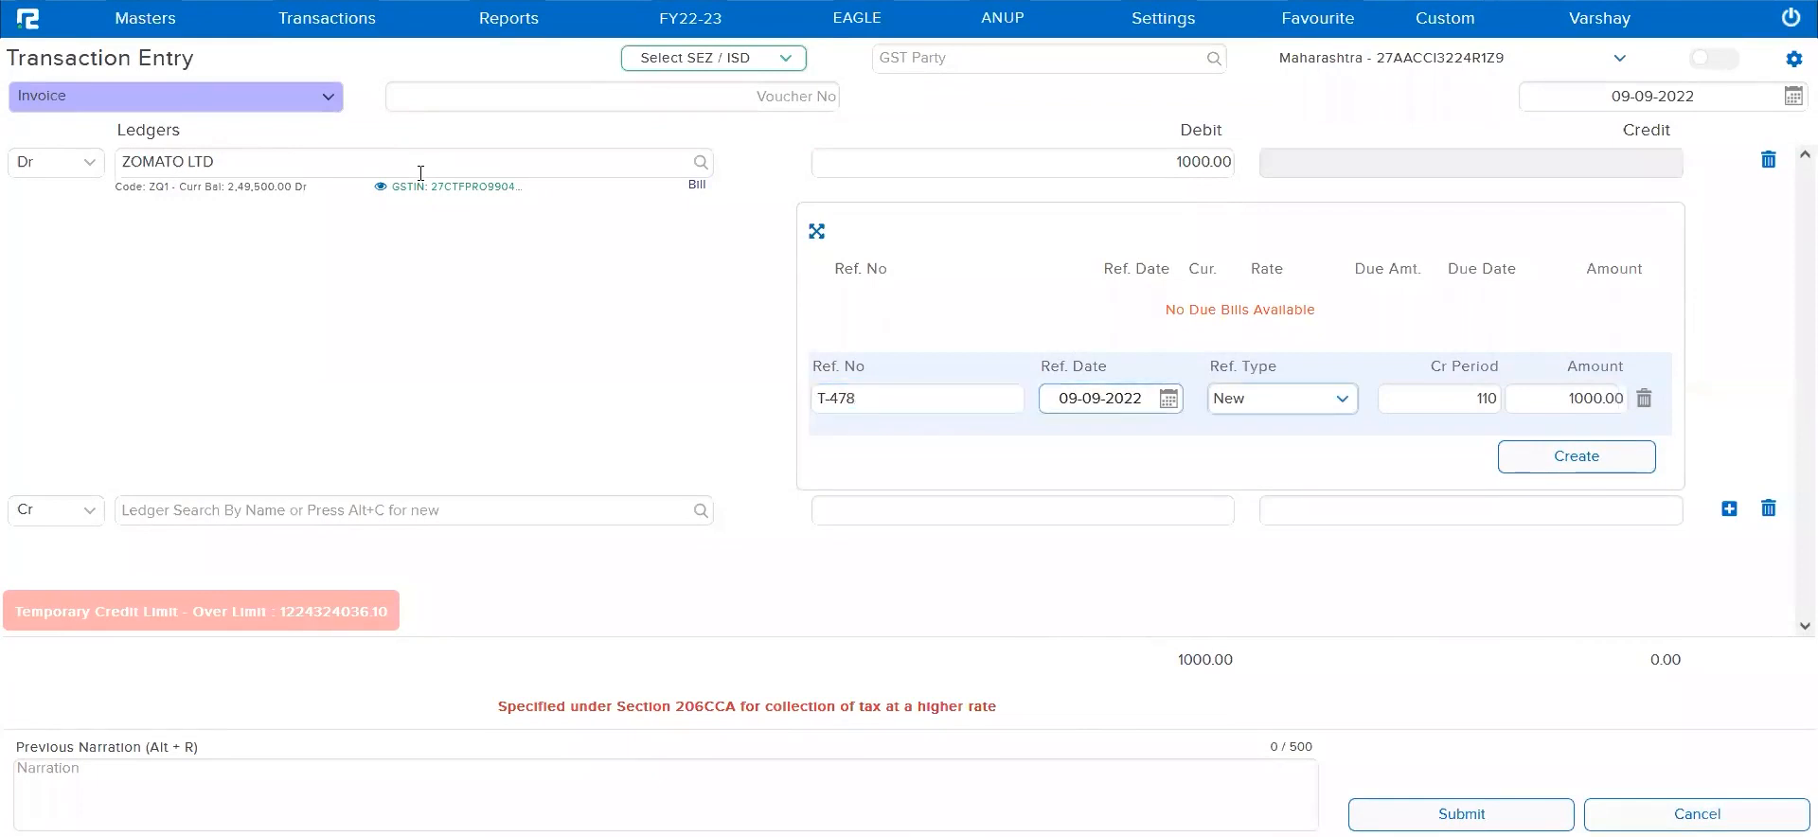
# Credit the MISC INCOME ledger with 9000 on the invoice's second line
pyautogui.click(272, 216)
pyautogui.write('lncom')
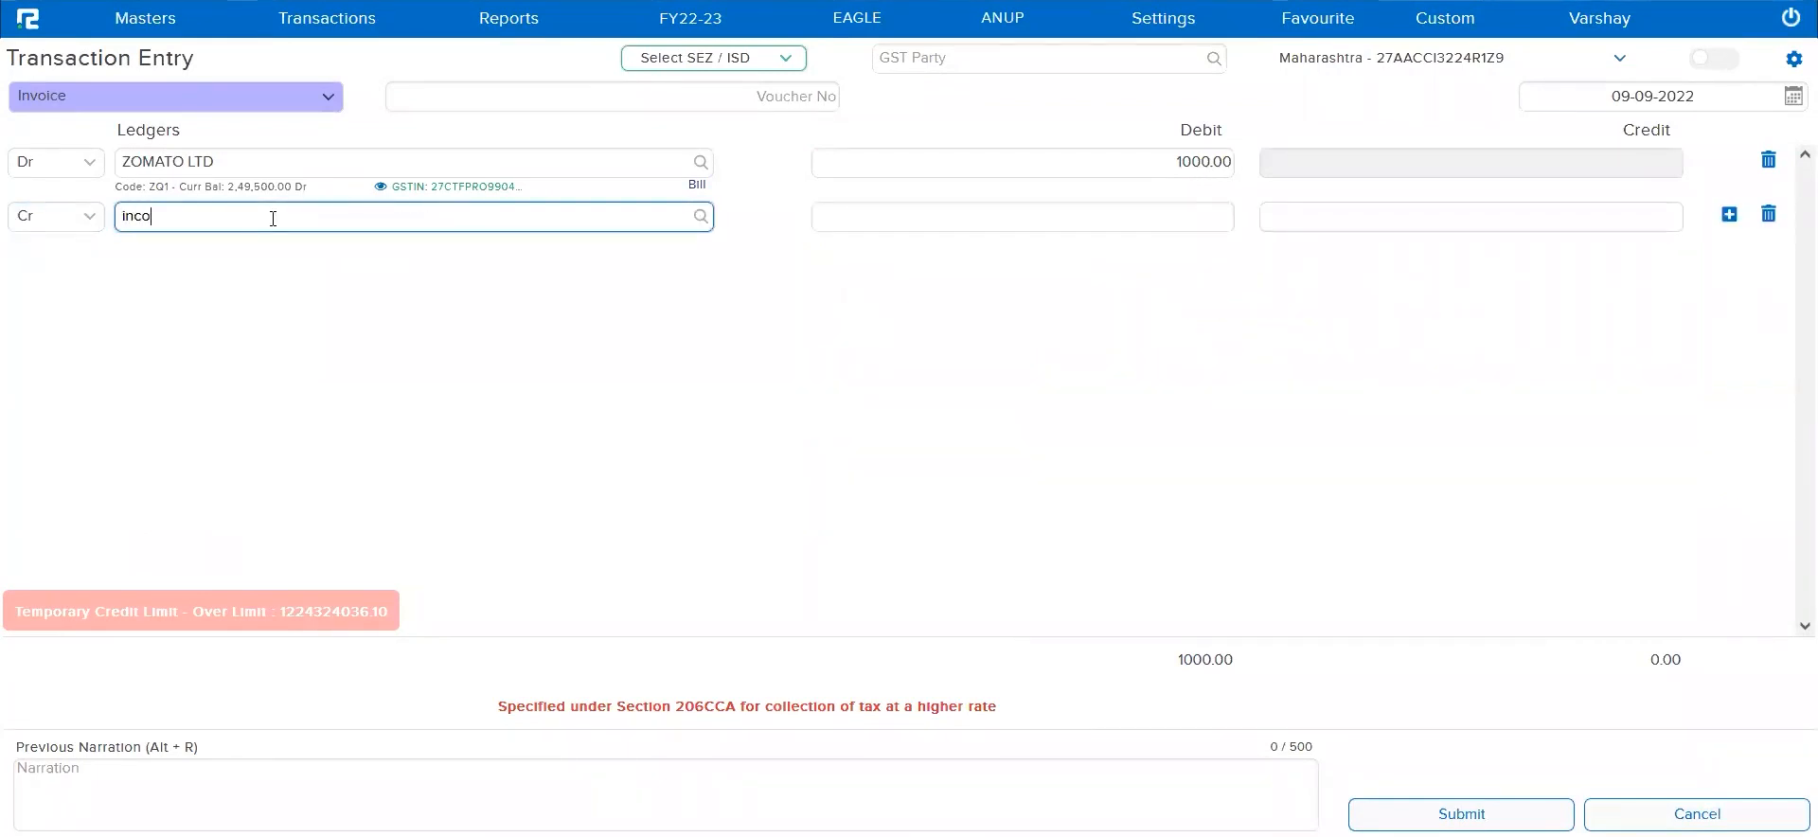
pyautogui.press('Down')
pyautogui.press('Return')
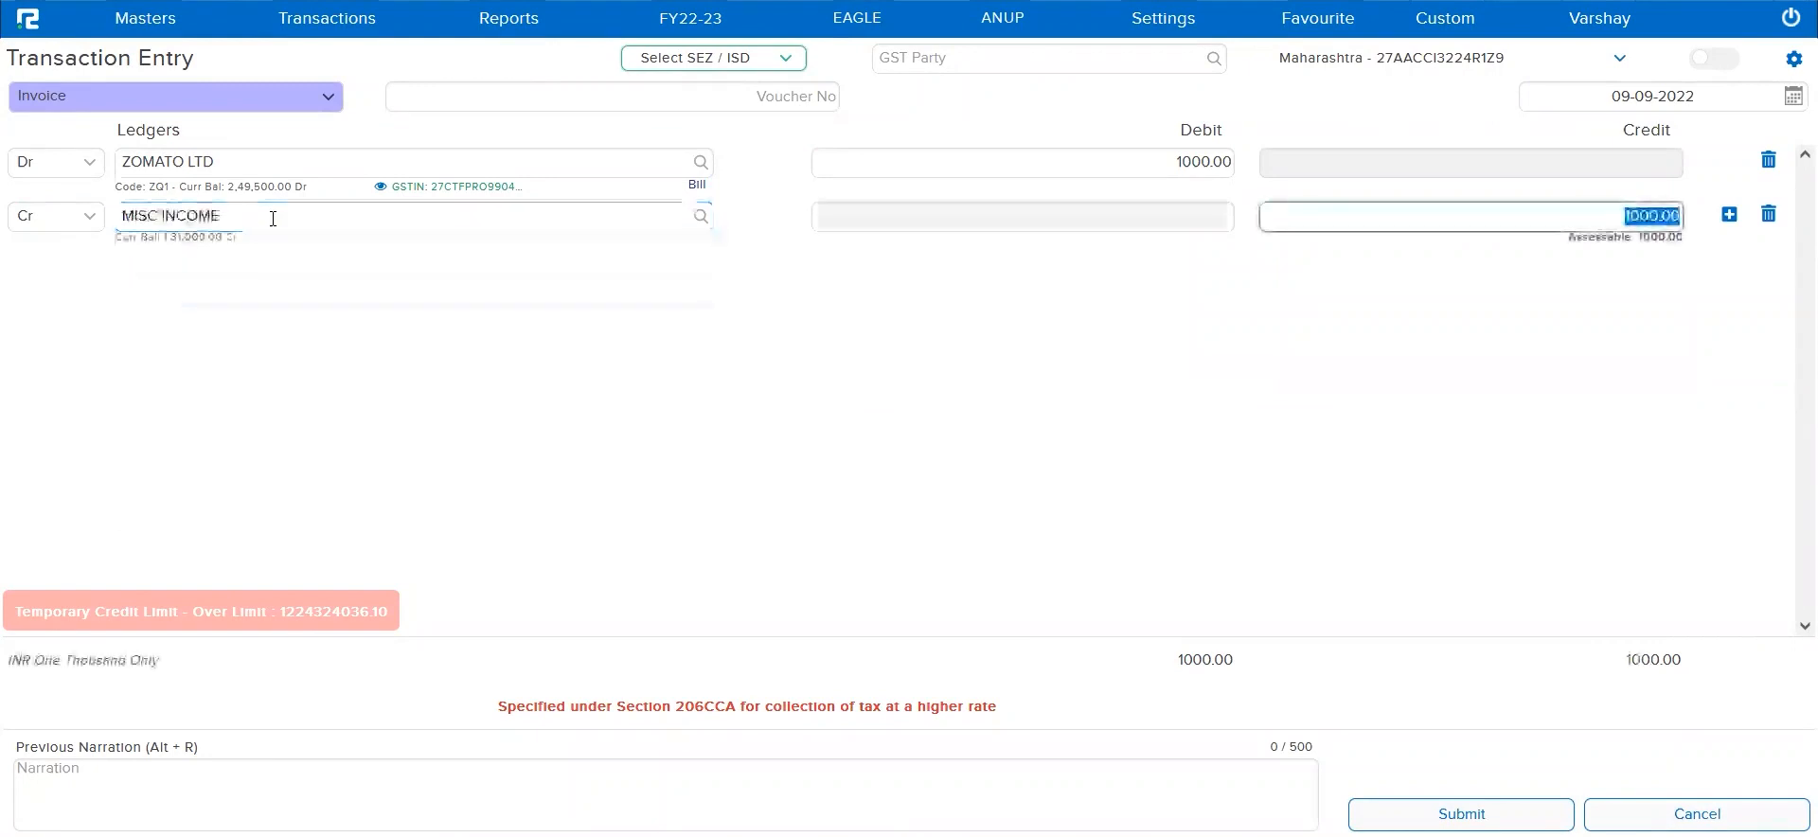
pyautogui.write('9000')
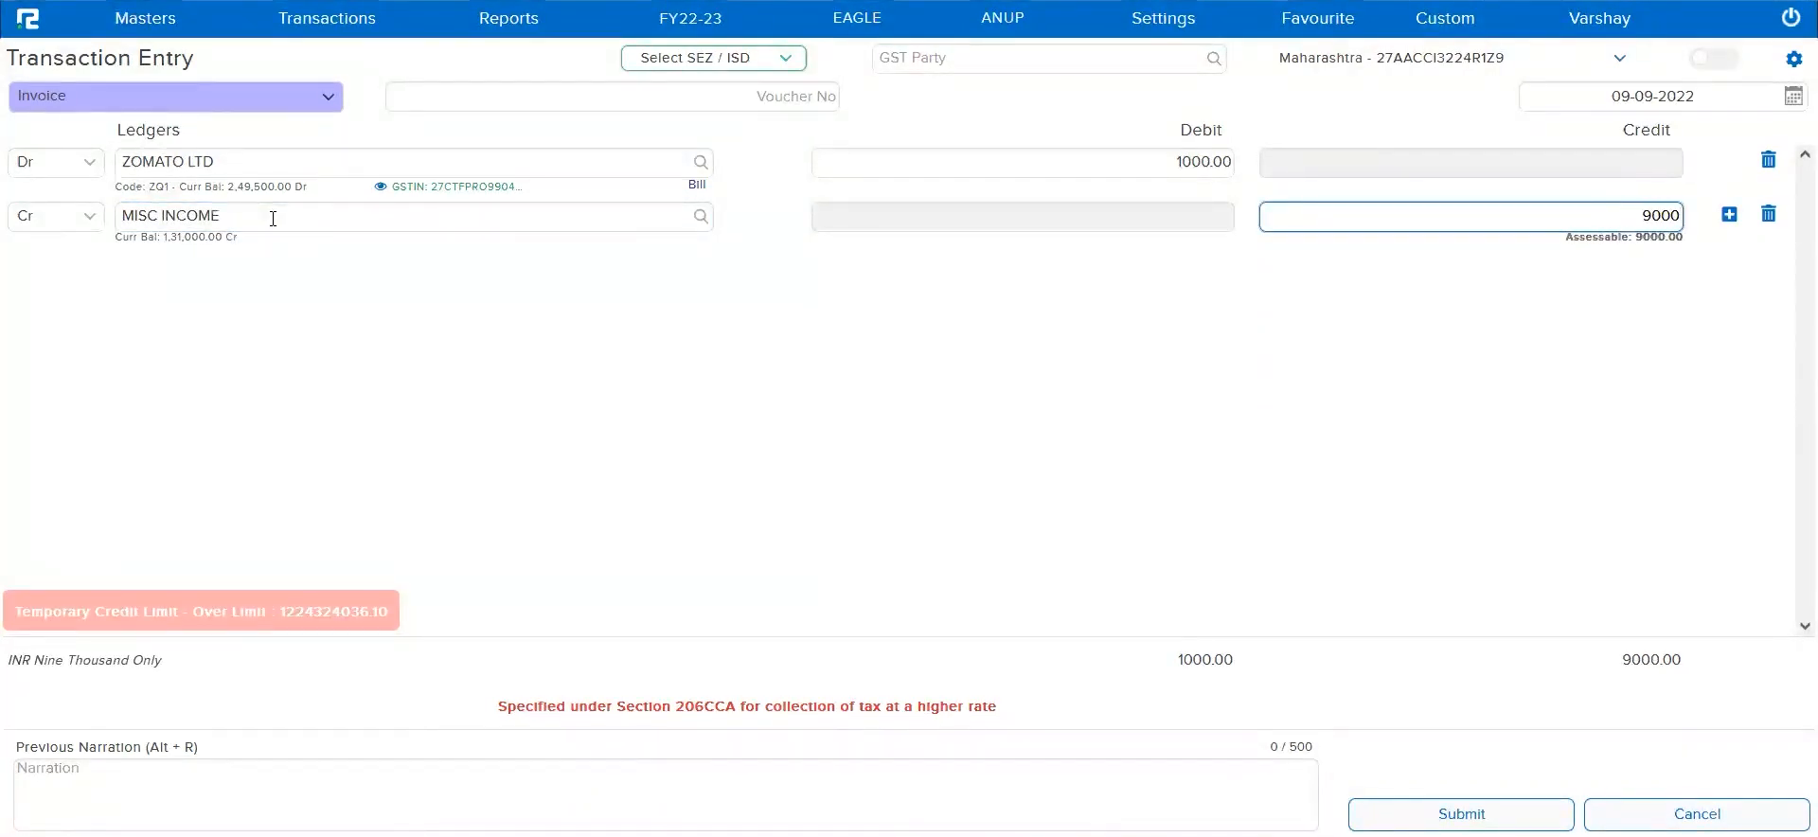
pyautogui.press('Return')
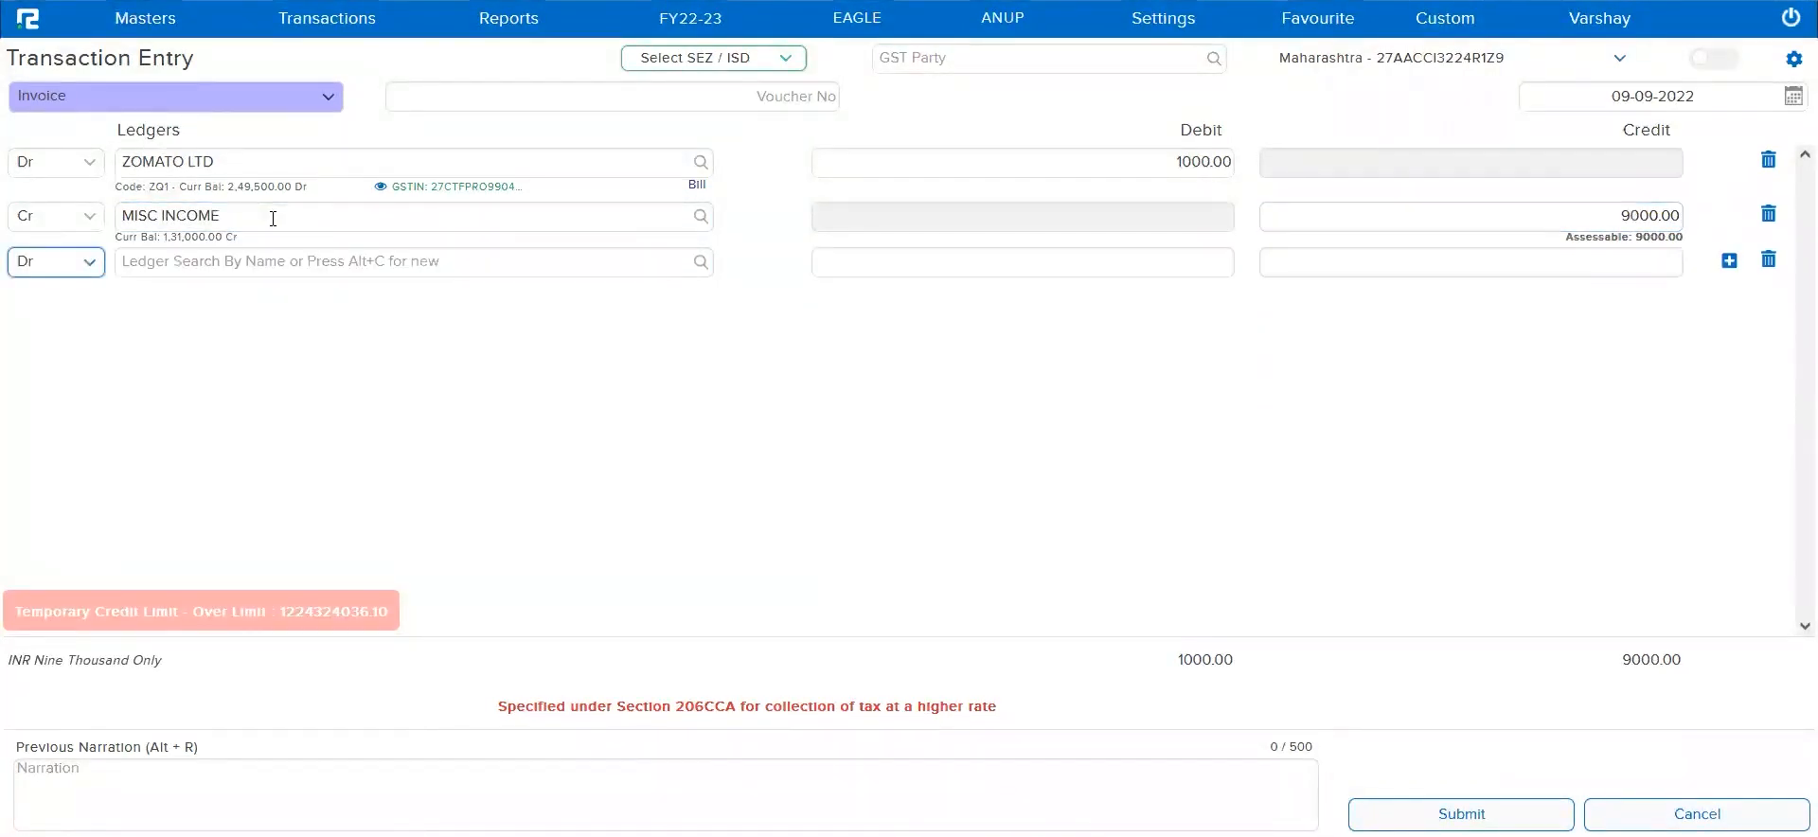
# Make the third invoice line a credit entry and assign it the CGST-Output @ 14.0% ledger
pyautogui.click(89, 264)
pyautogui.click(51, 324)
pyautogui.click(208, 262)
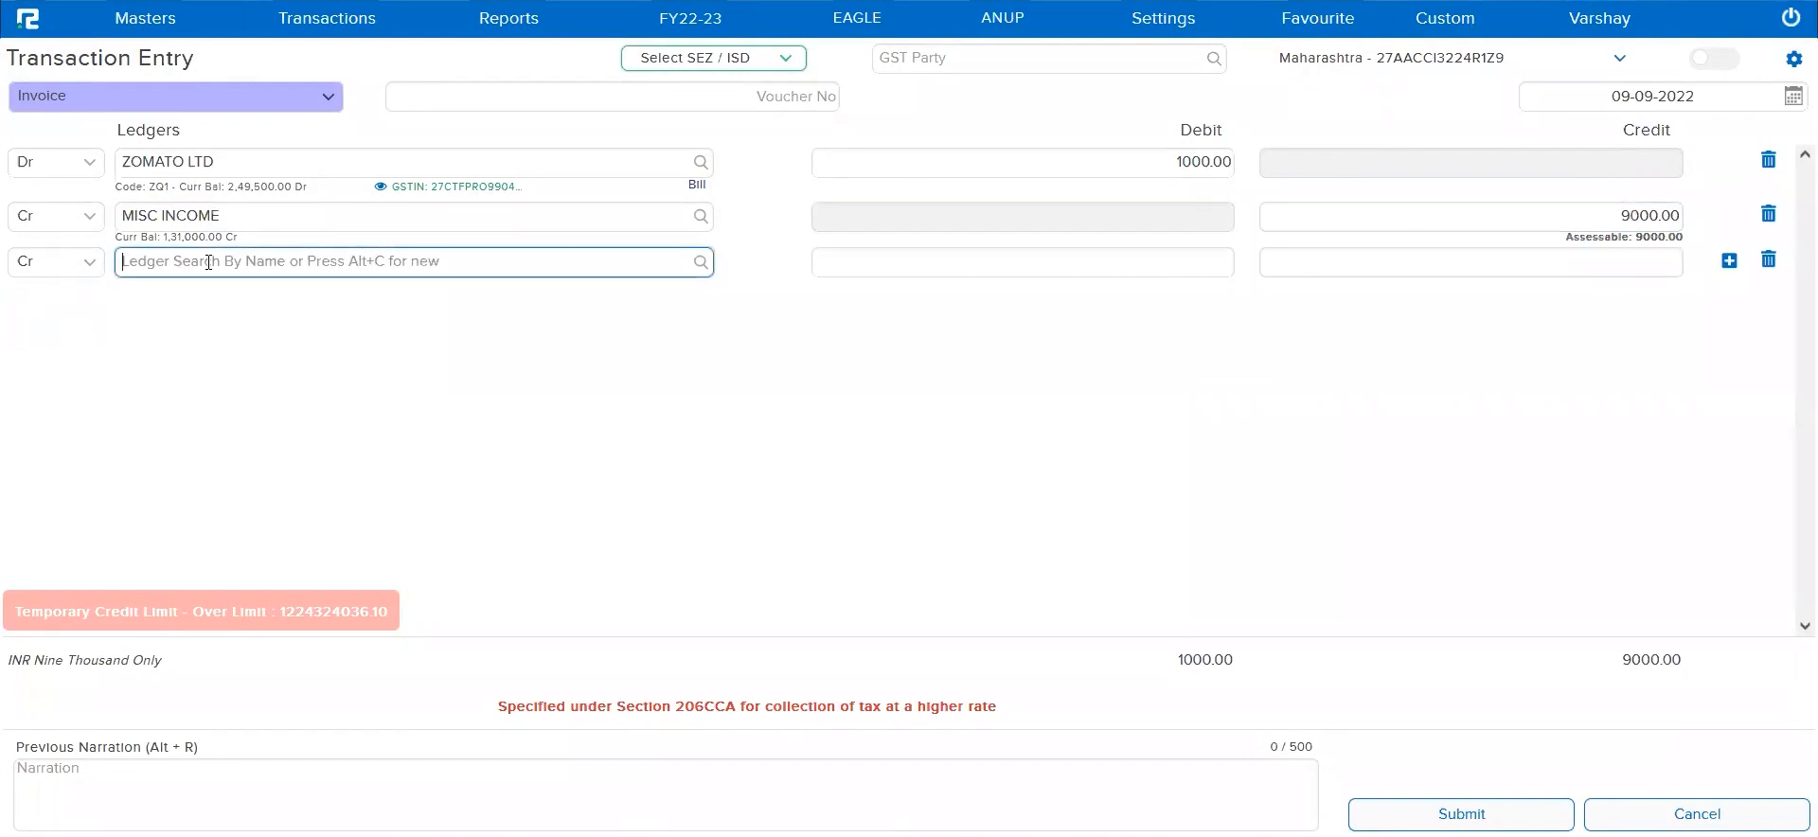
pyautogui.write('igst')
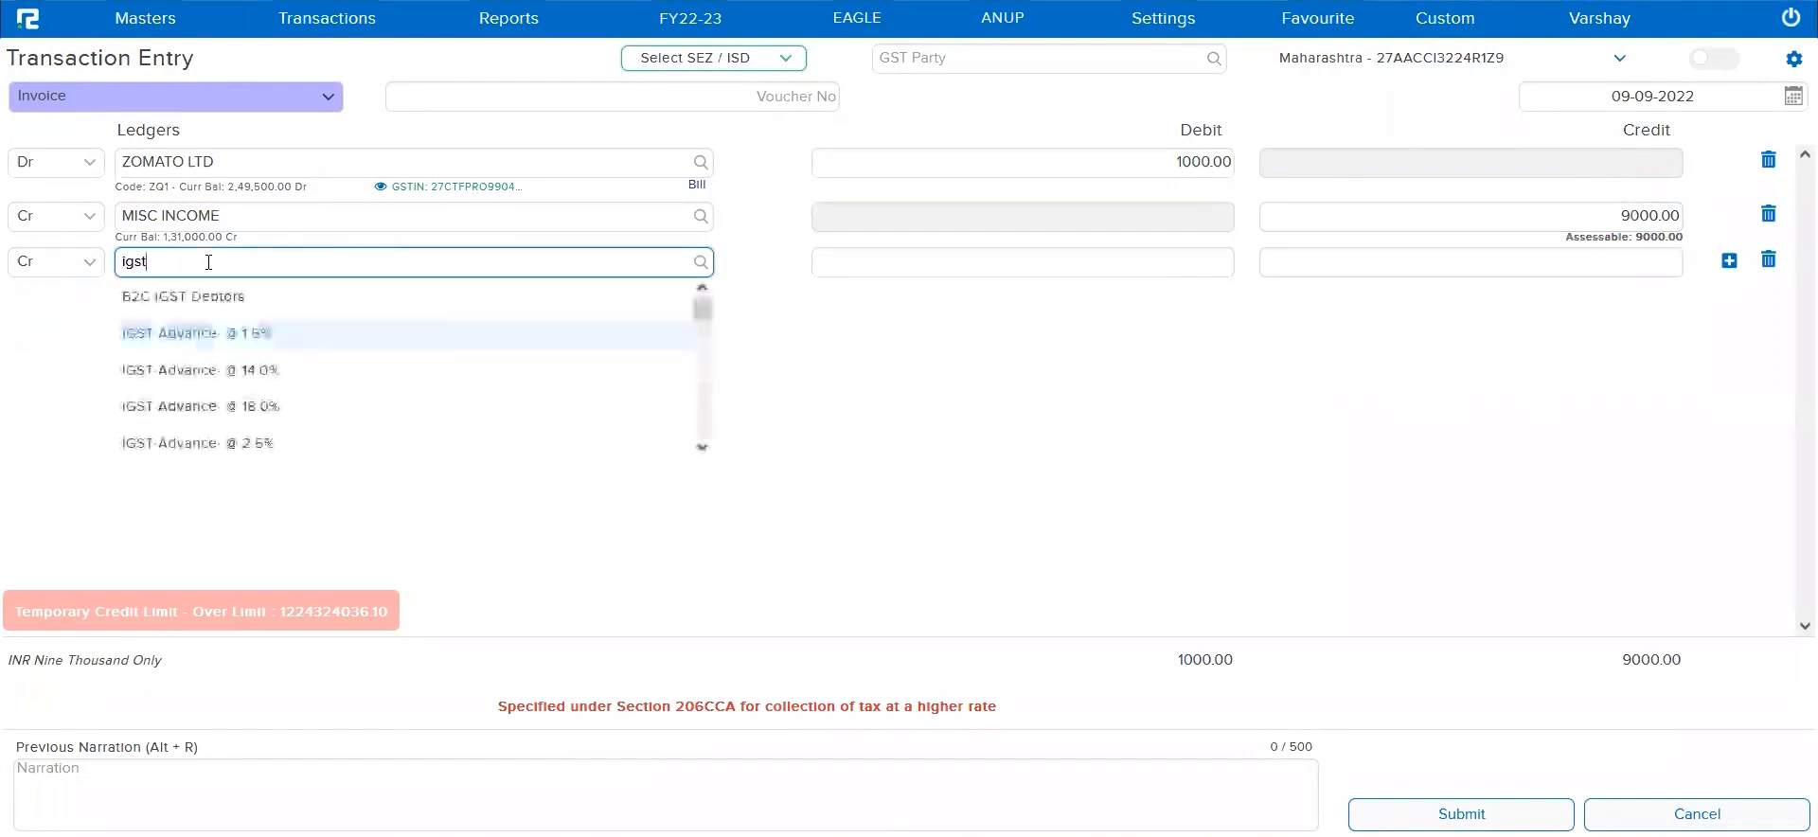
pyautogui.press('BackSpace')
pyautogui.press('BackSpace')
pyautogui.press('BackSpace')
pyautogui.press('BackSpace')
pyautogui.write('cgst')
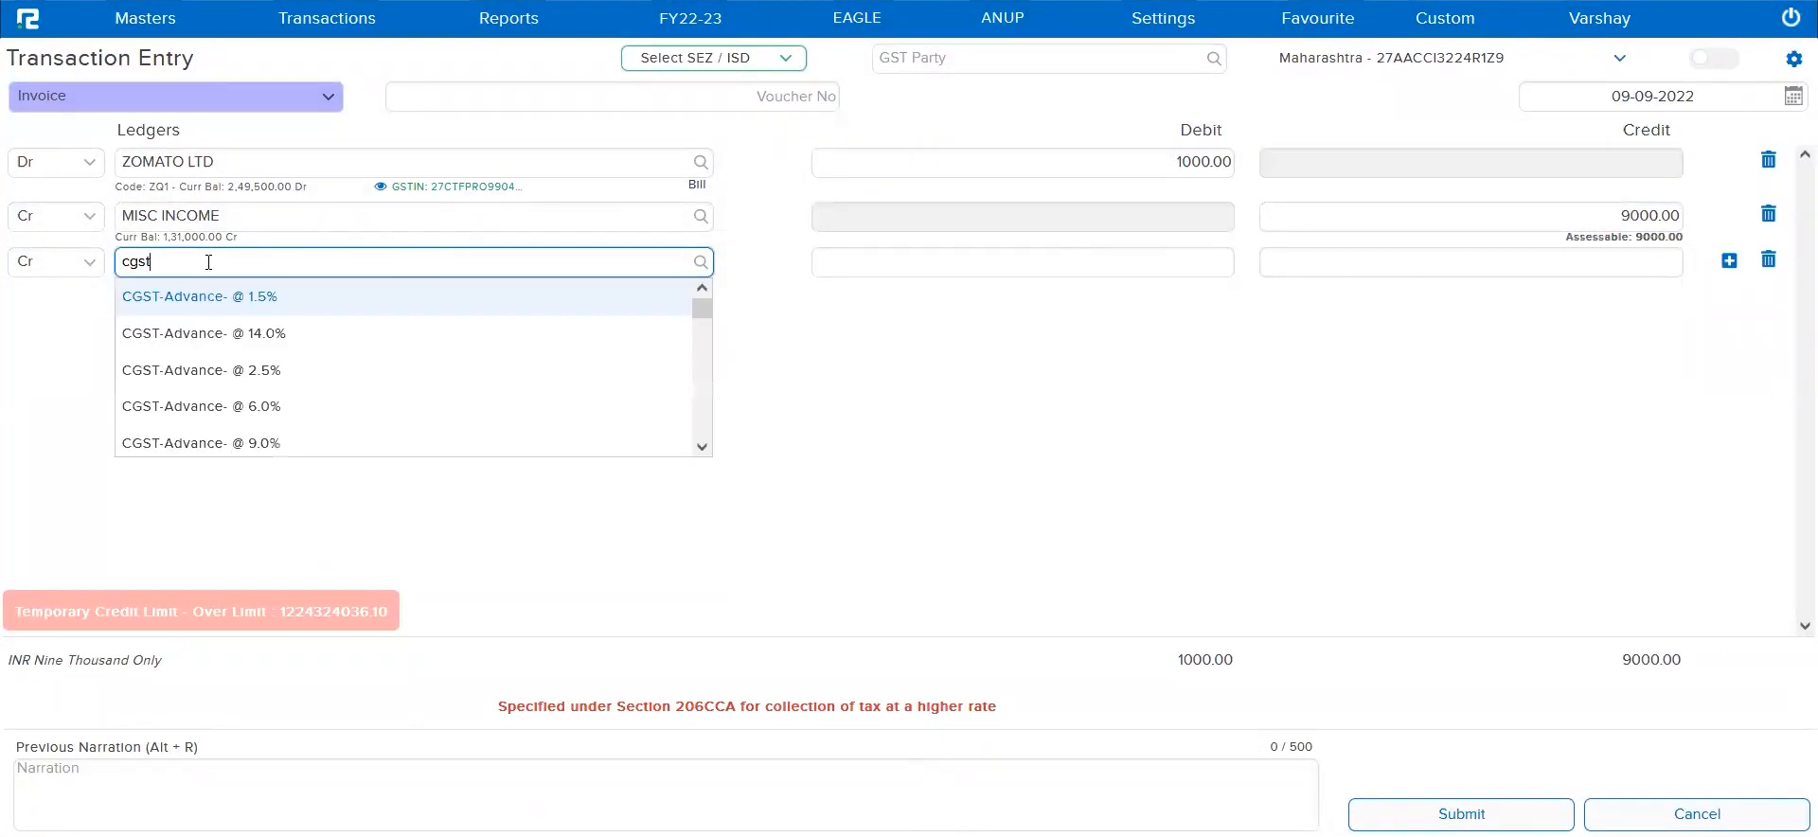
pyautogui.scroll(-3, 322, 410)
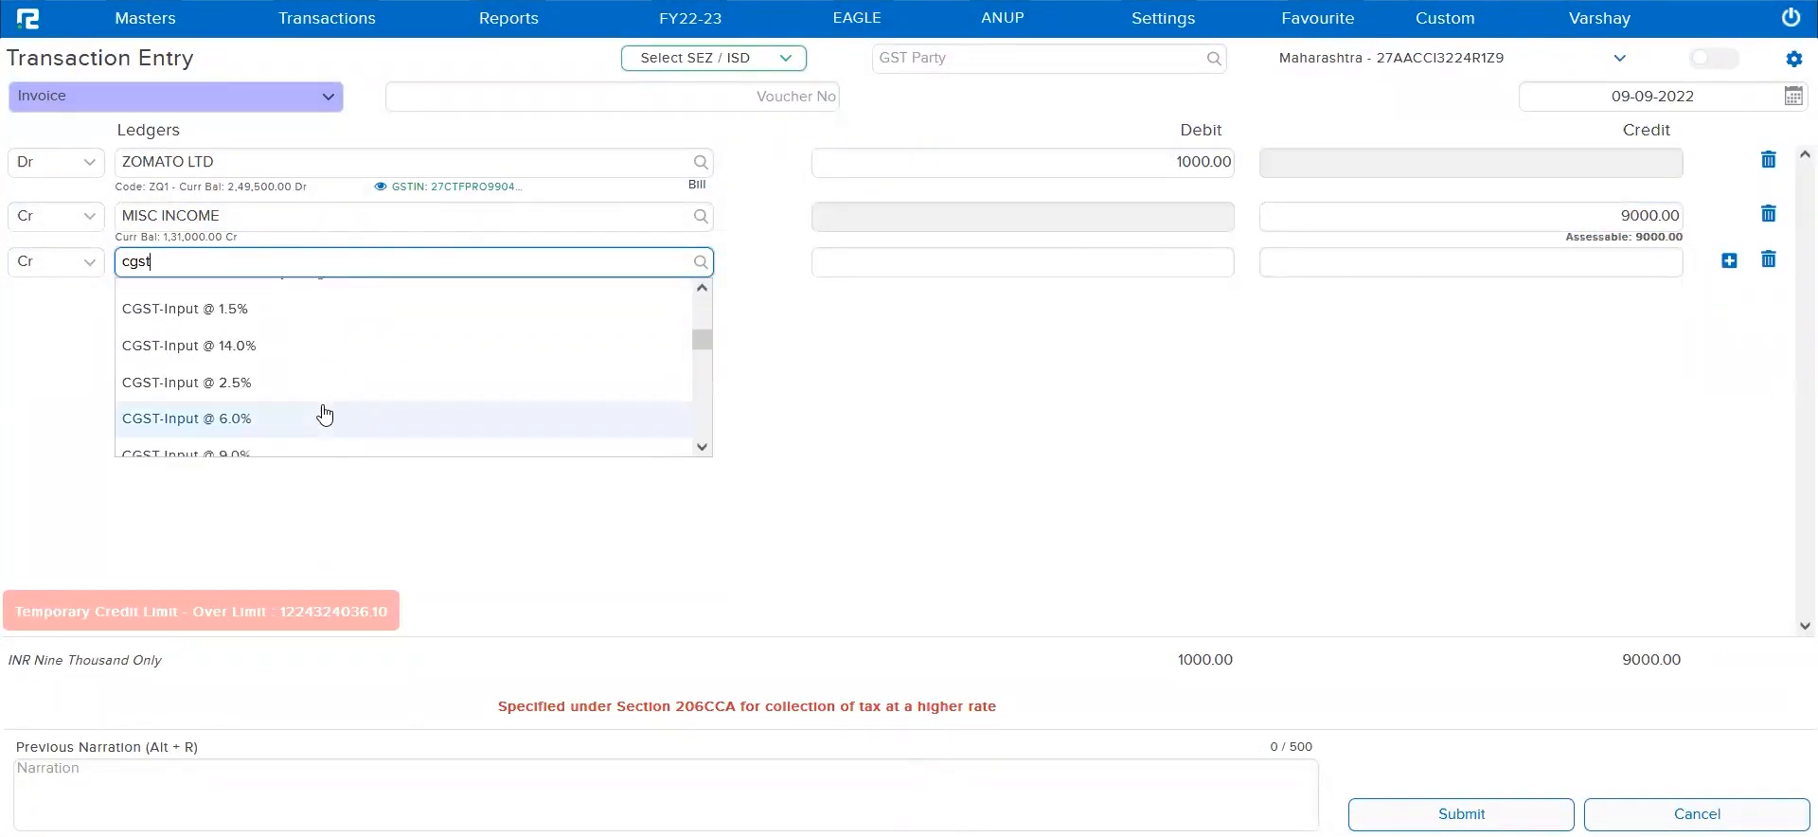
pyautogui.scroll(-5, 325, 414)
pyautogui.scroll(-1, 325, 414)
pyautogui.click(232, 378)
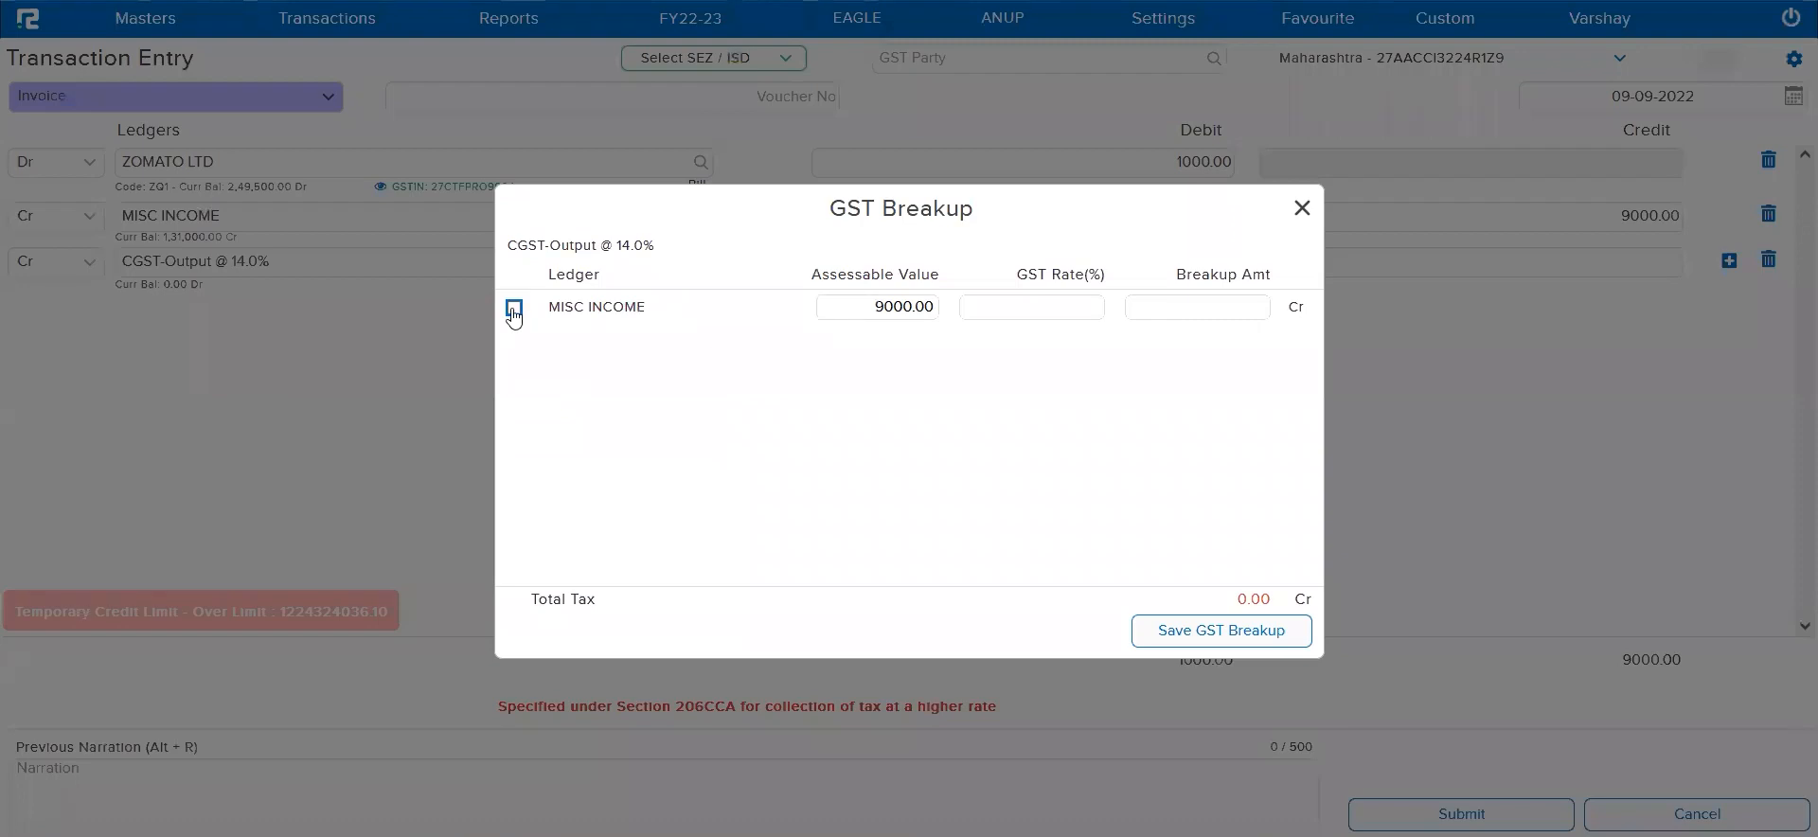
# Include MISC INCOME in the CGST-Output GST breakup at a 14% rate and save the breakup
pyautogui.click(514, 308)
pyautogui.write('14')
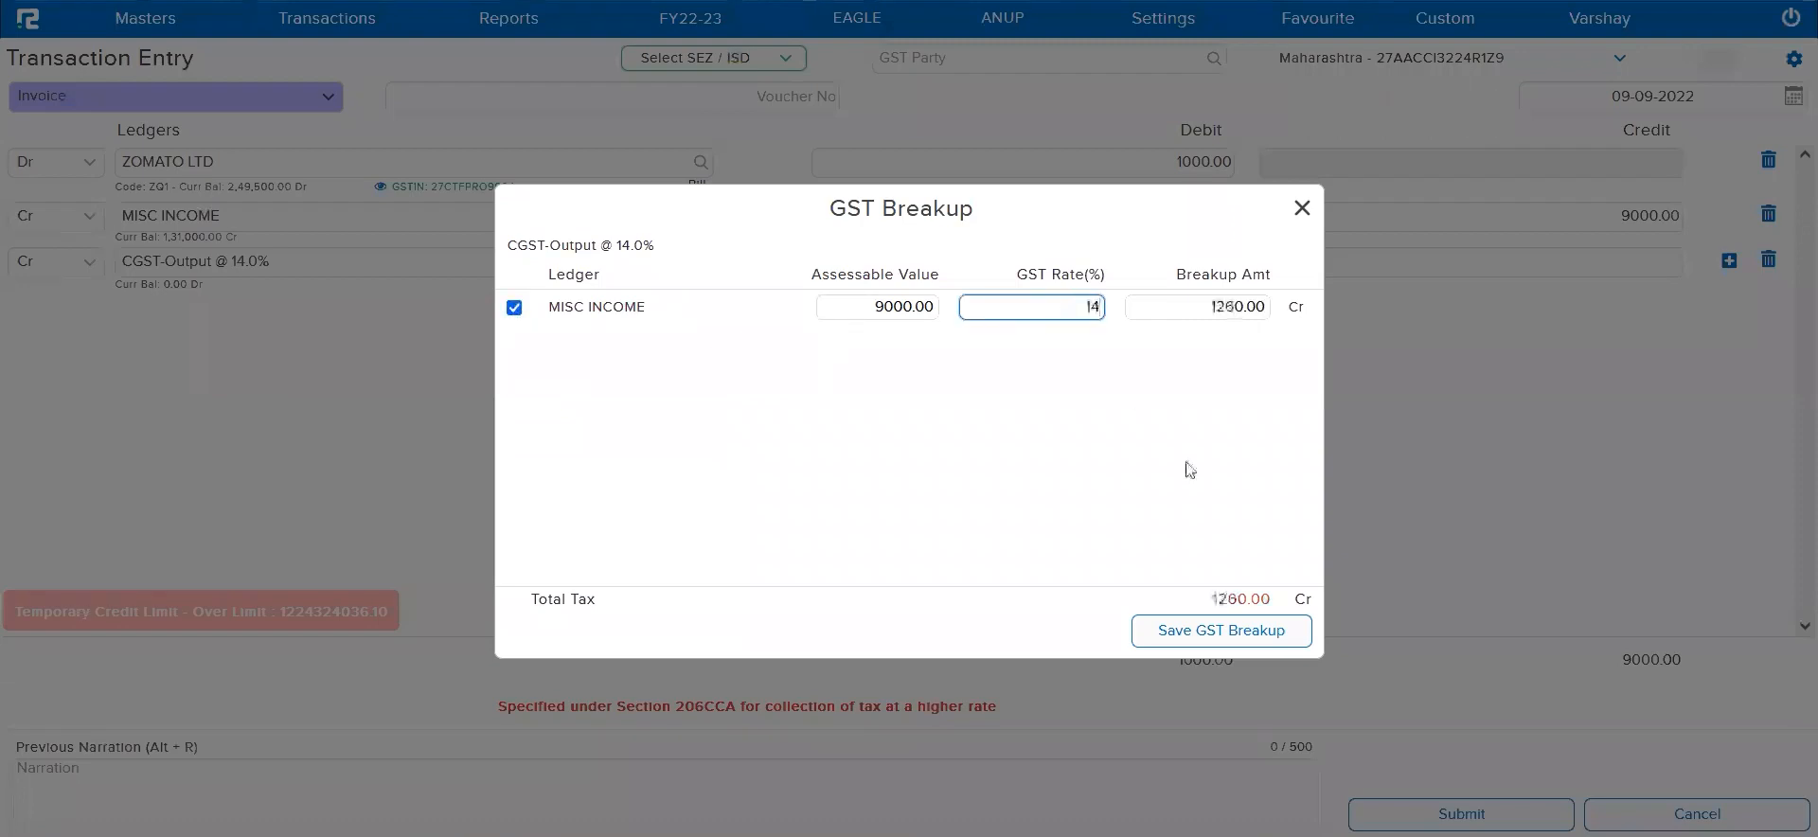
pyautogui.click(1269, 632)
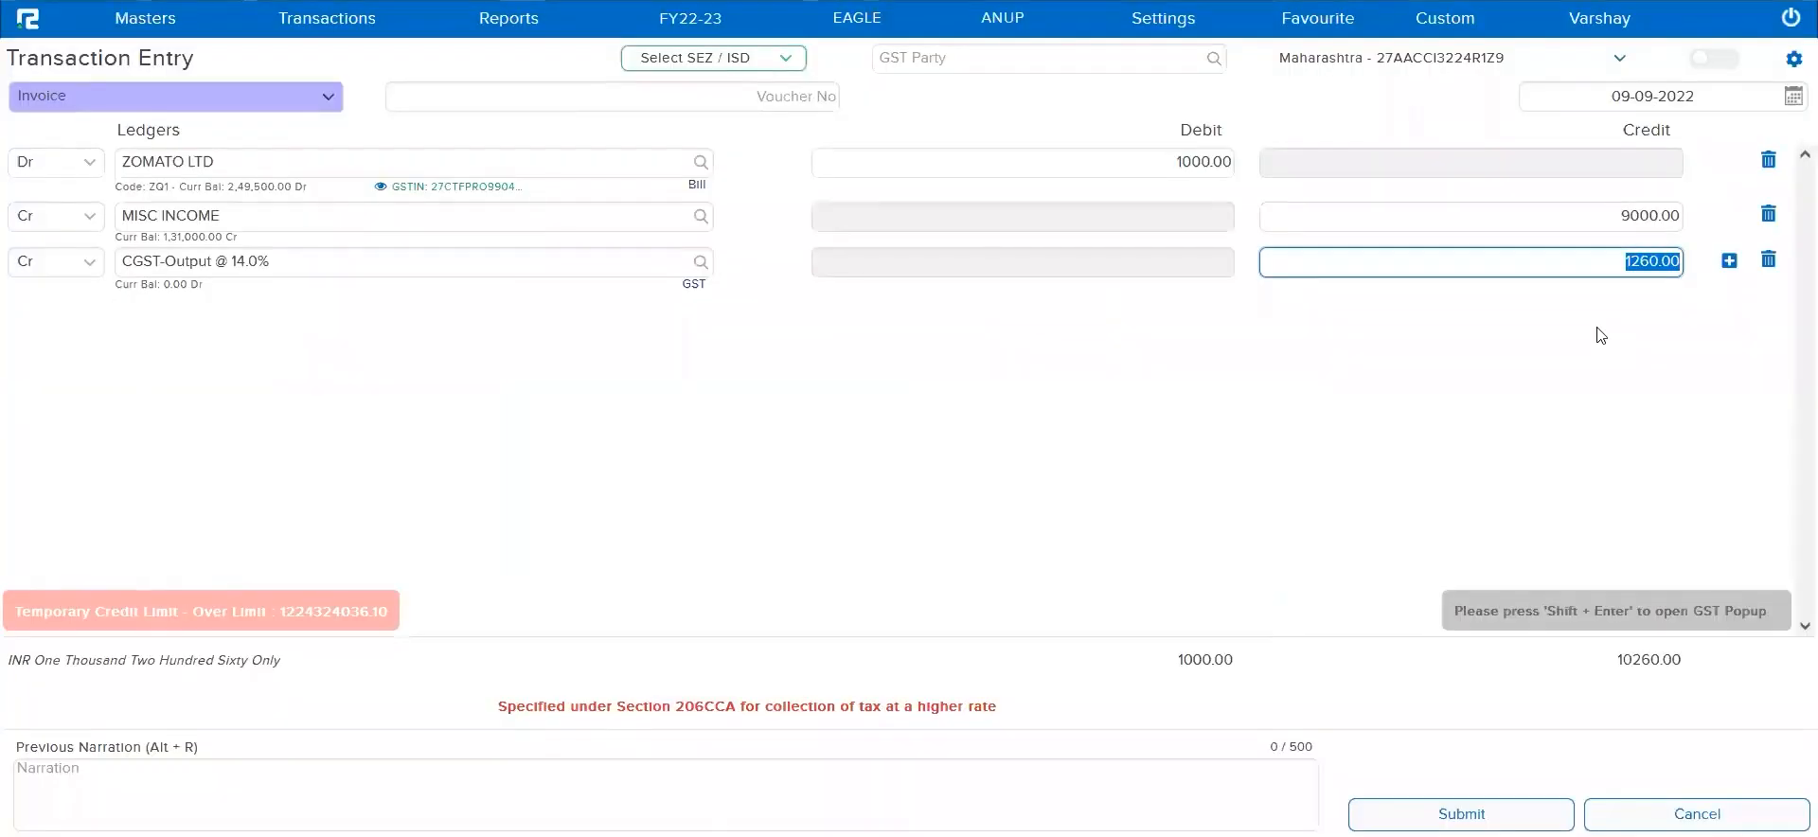
# Add a fourth invoice line as a credit entry and assign it the SGST-Input @ 14.0% ledger
pyautogui.click(1729, 261)
pyautogui.click(88, 315)
pyautogui.click(65, 371)
pyautogui.click(214, 320)
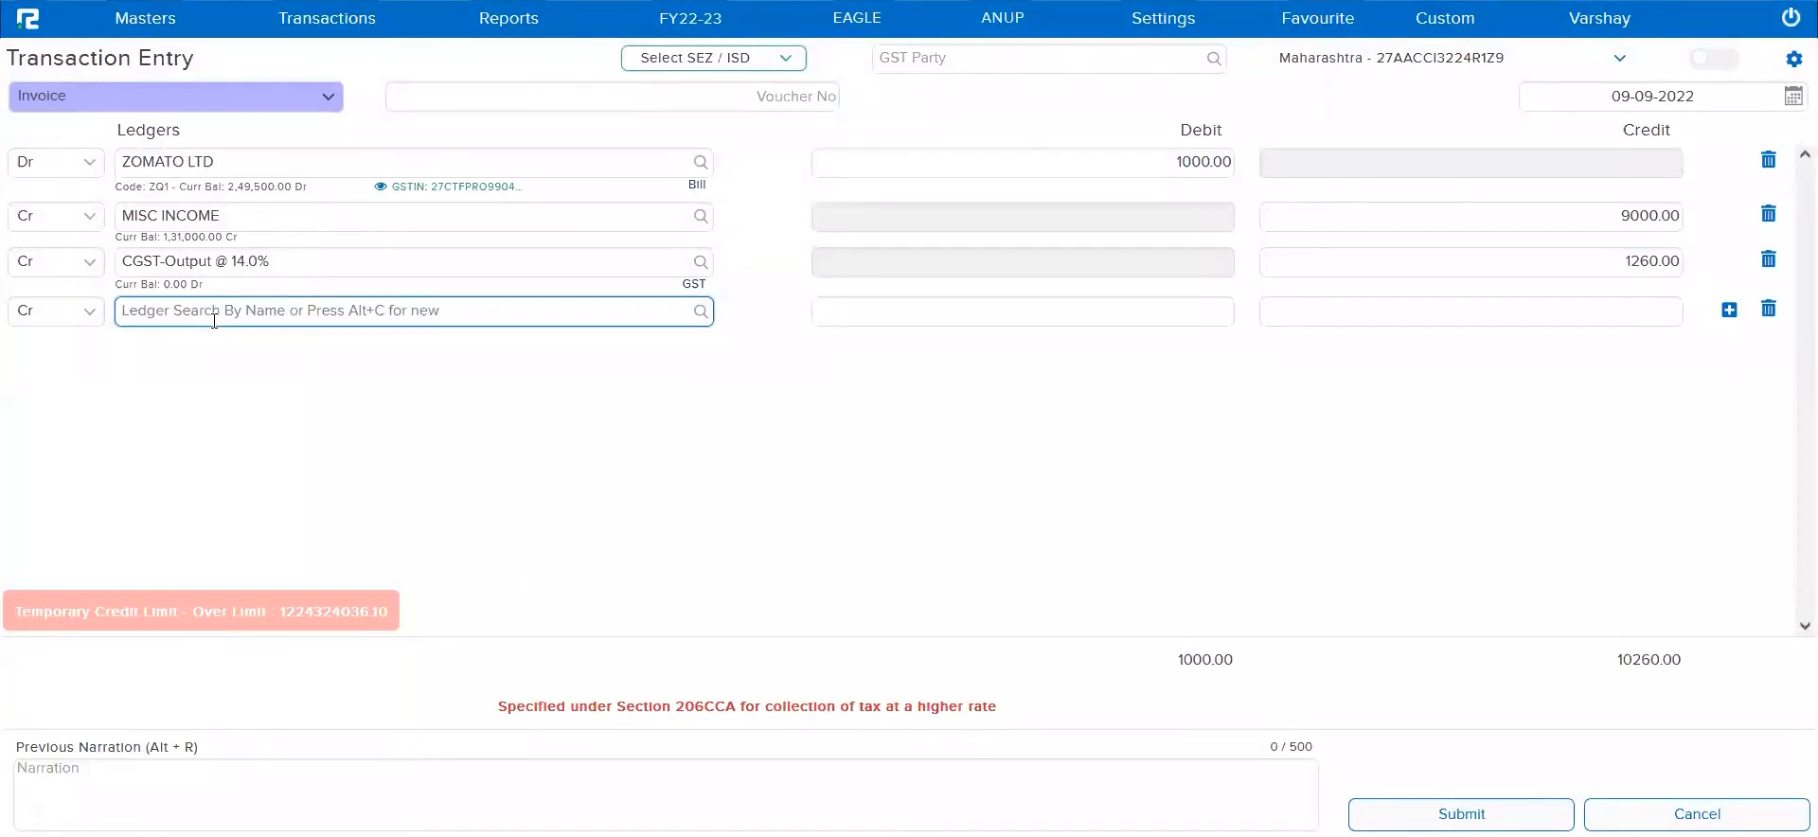
pyautogui.write('sgst-i')
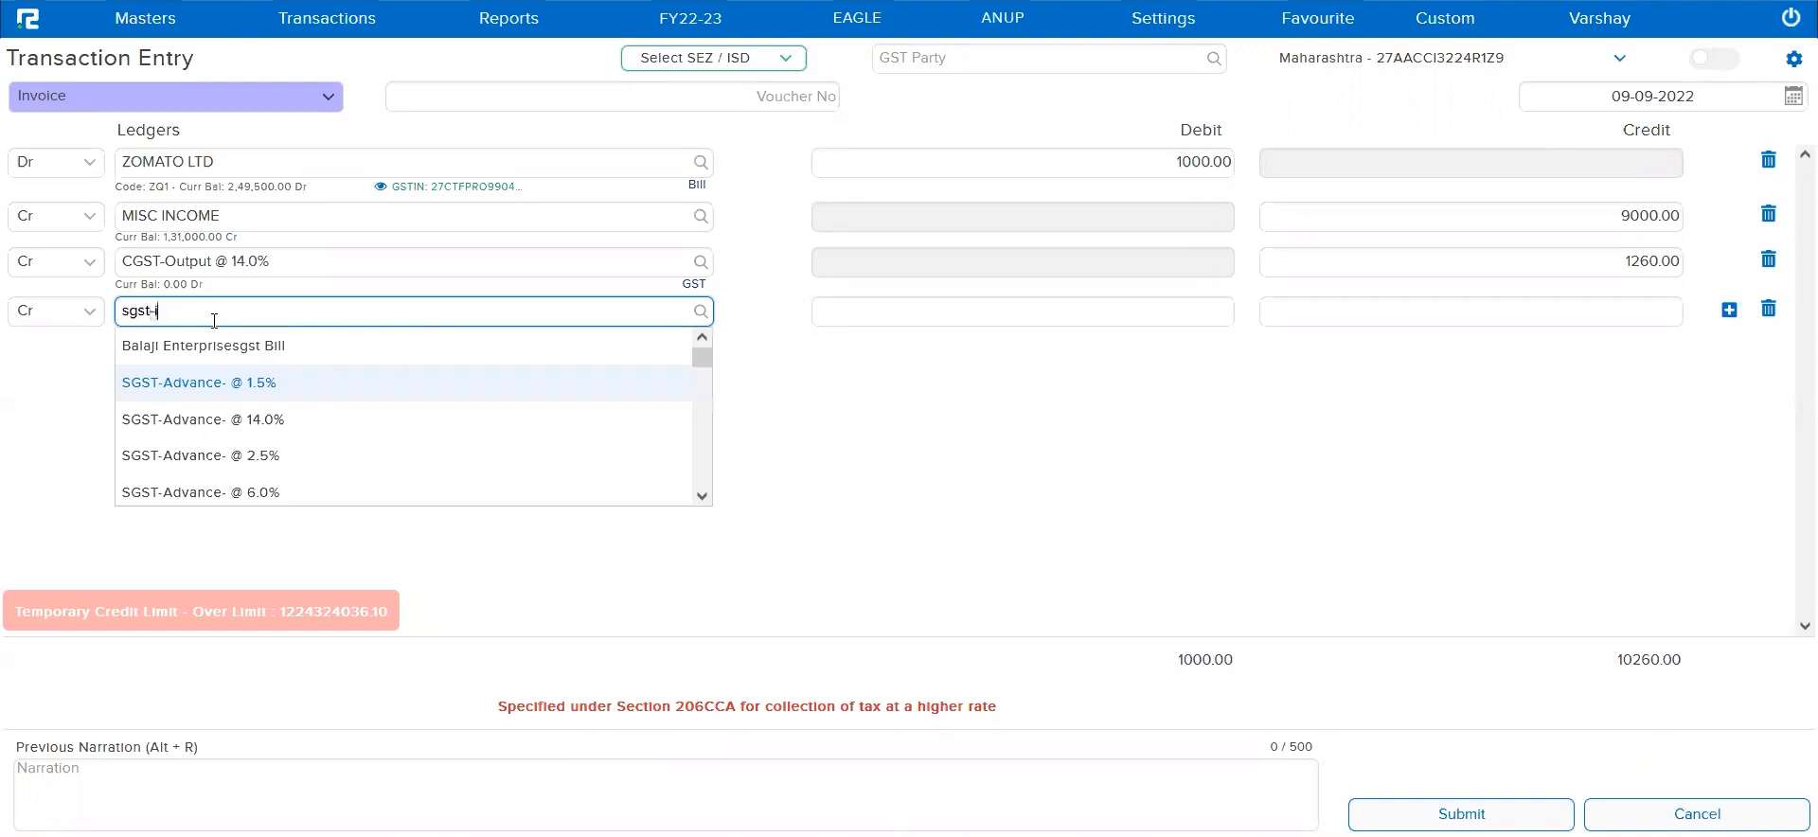
pyautogui.write('npu')
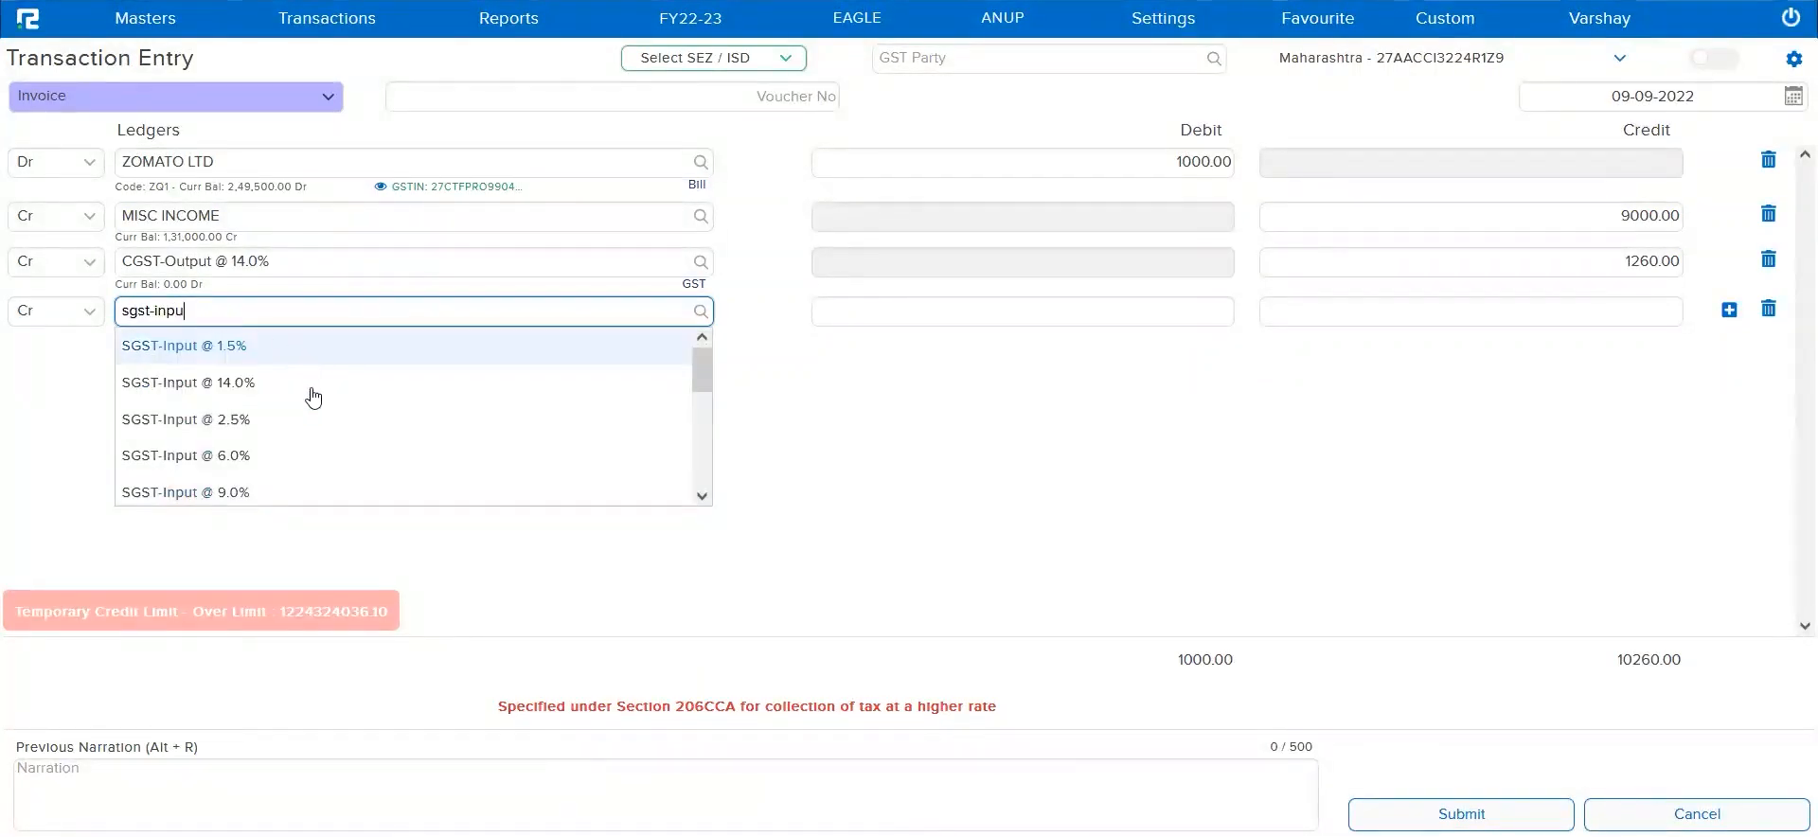
pyautogui.scroll(-1, 326, 471)
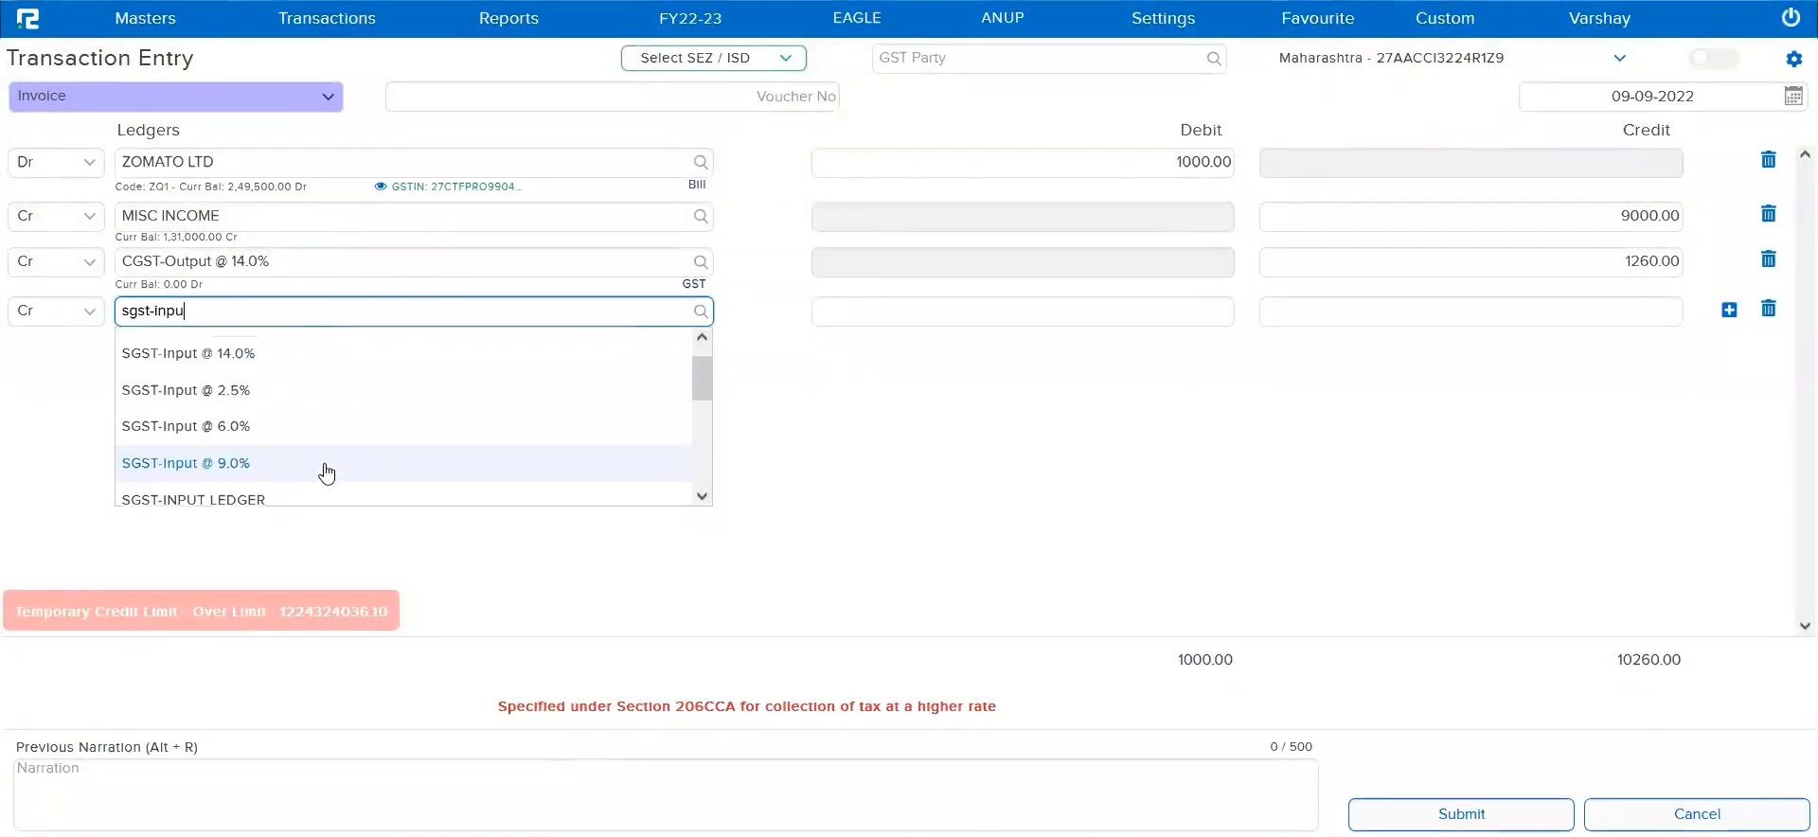
pyautogui.scroll(1, 285, 398)
pyautogui.click(275, 377)
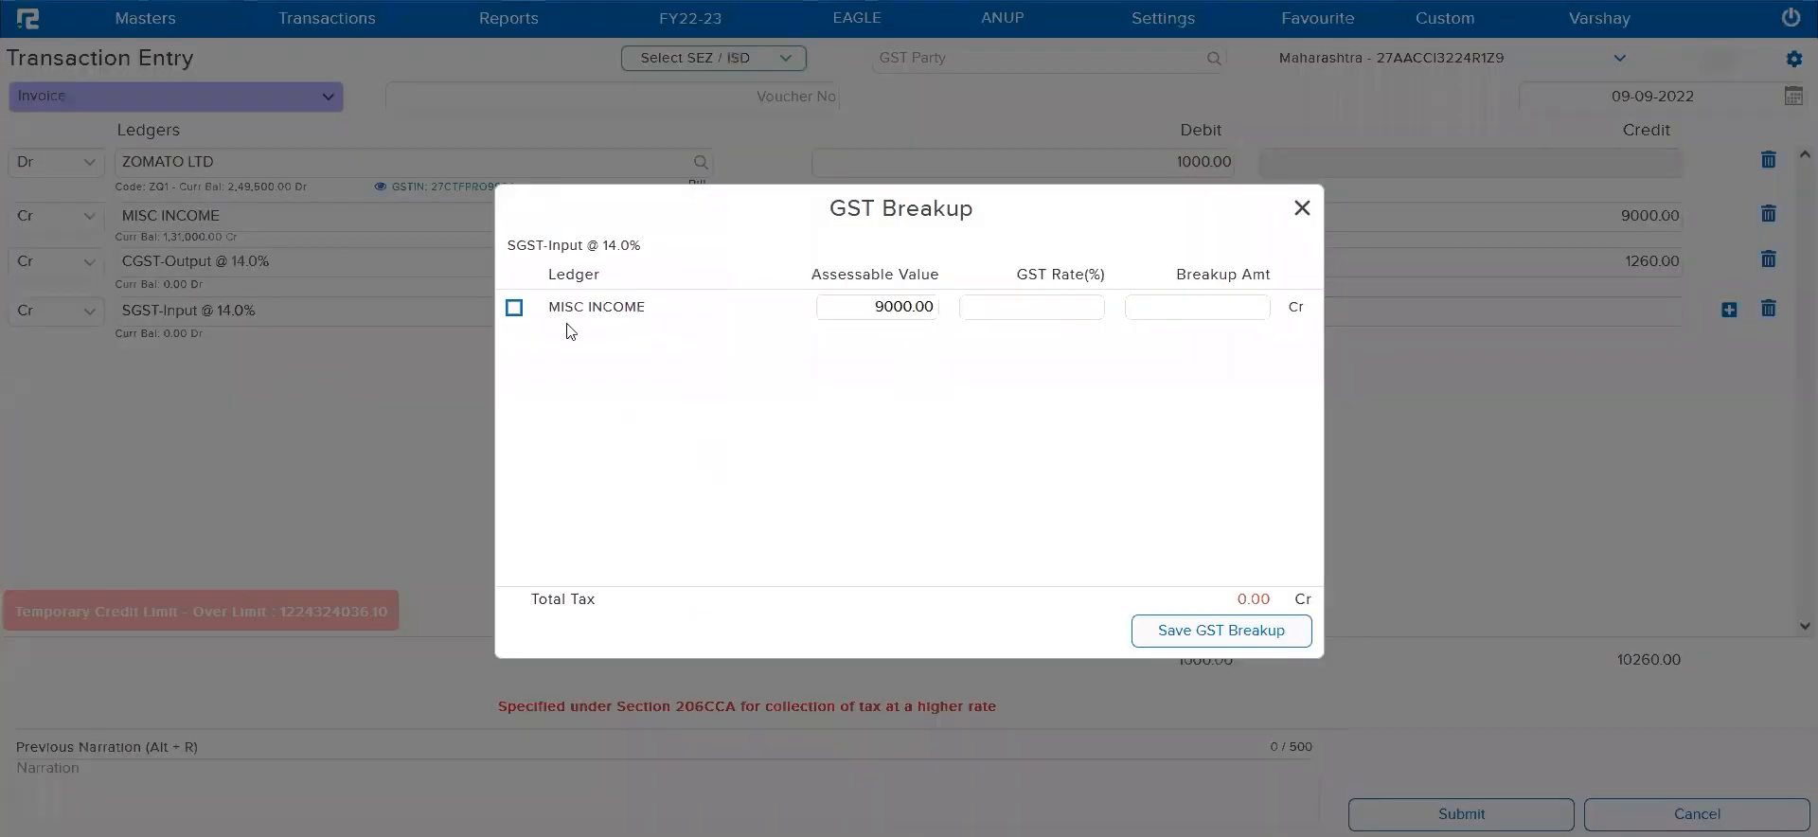
# Include MISC INCOME in the SGST-Input GST breakup at a 14% rate, save the breakup and submit the invoice
pyautogui.click(515, 307)
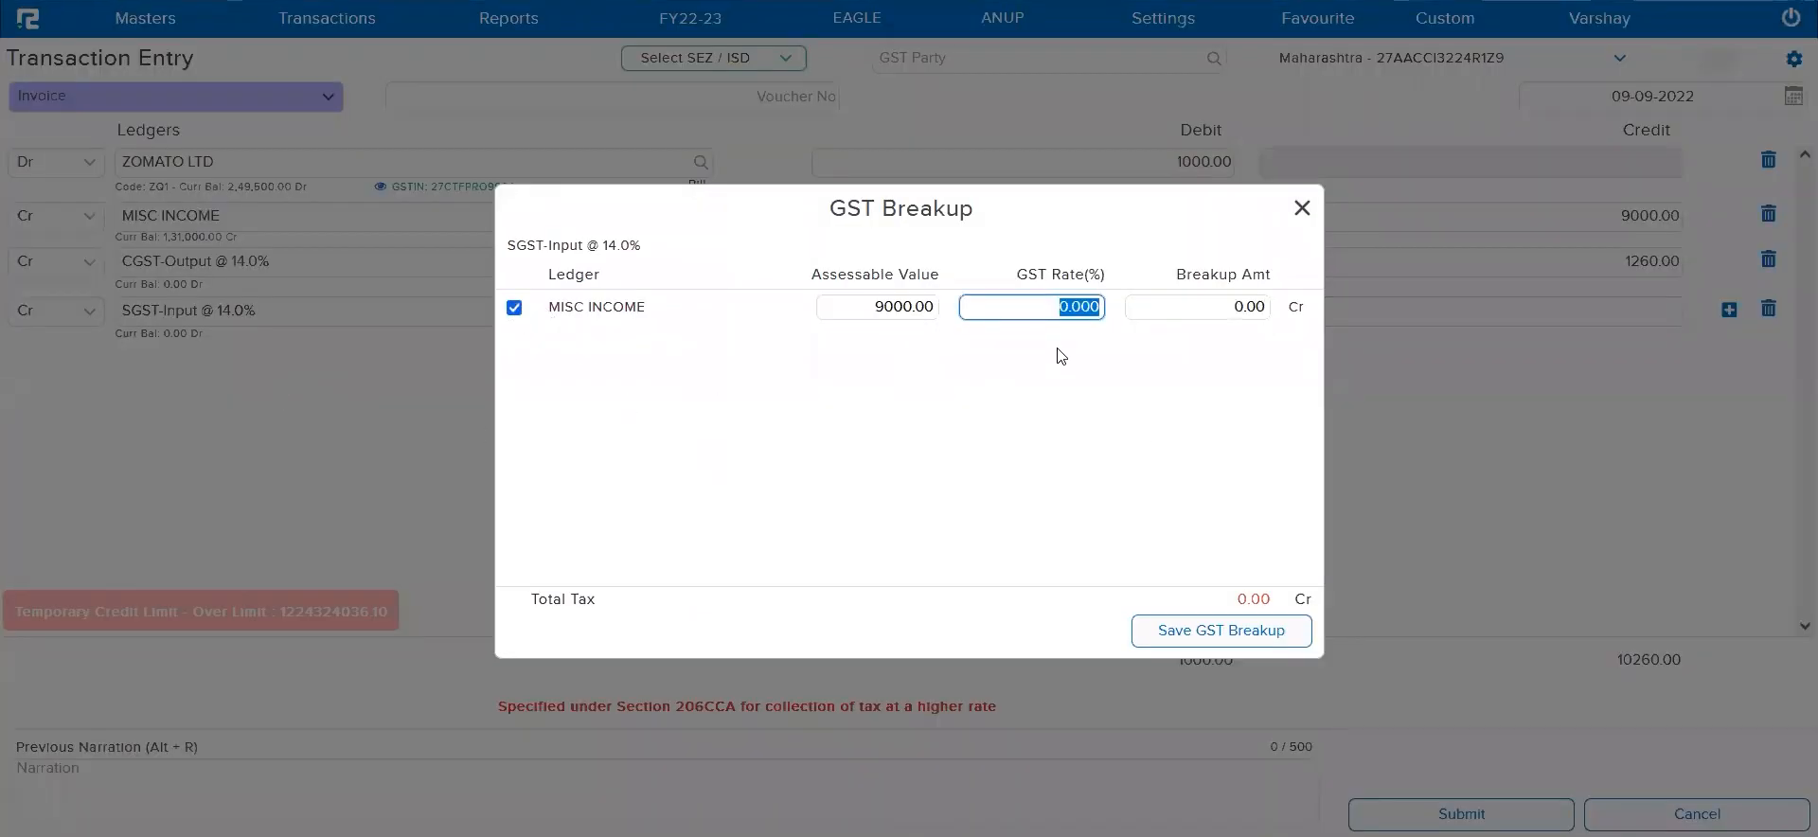
pyautogui.write('14')
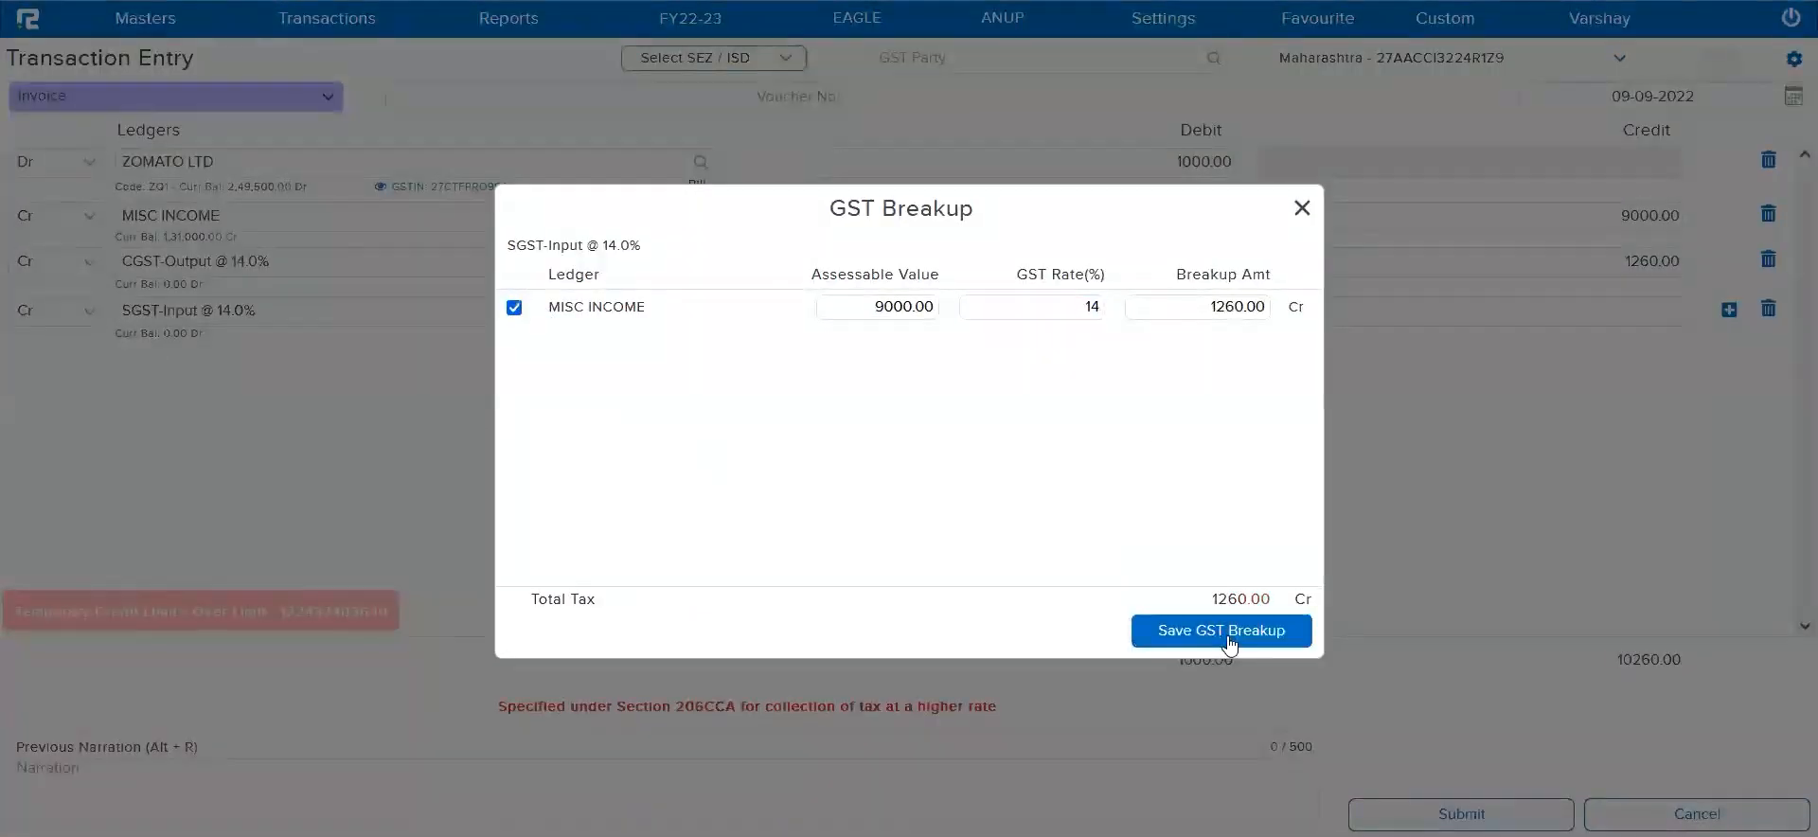
pyautogui.click(1221, 633)
pyautogui.click(1500, 804)
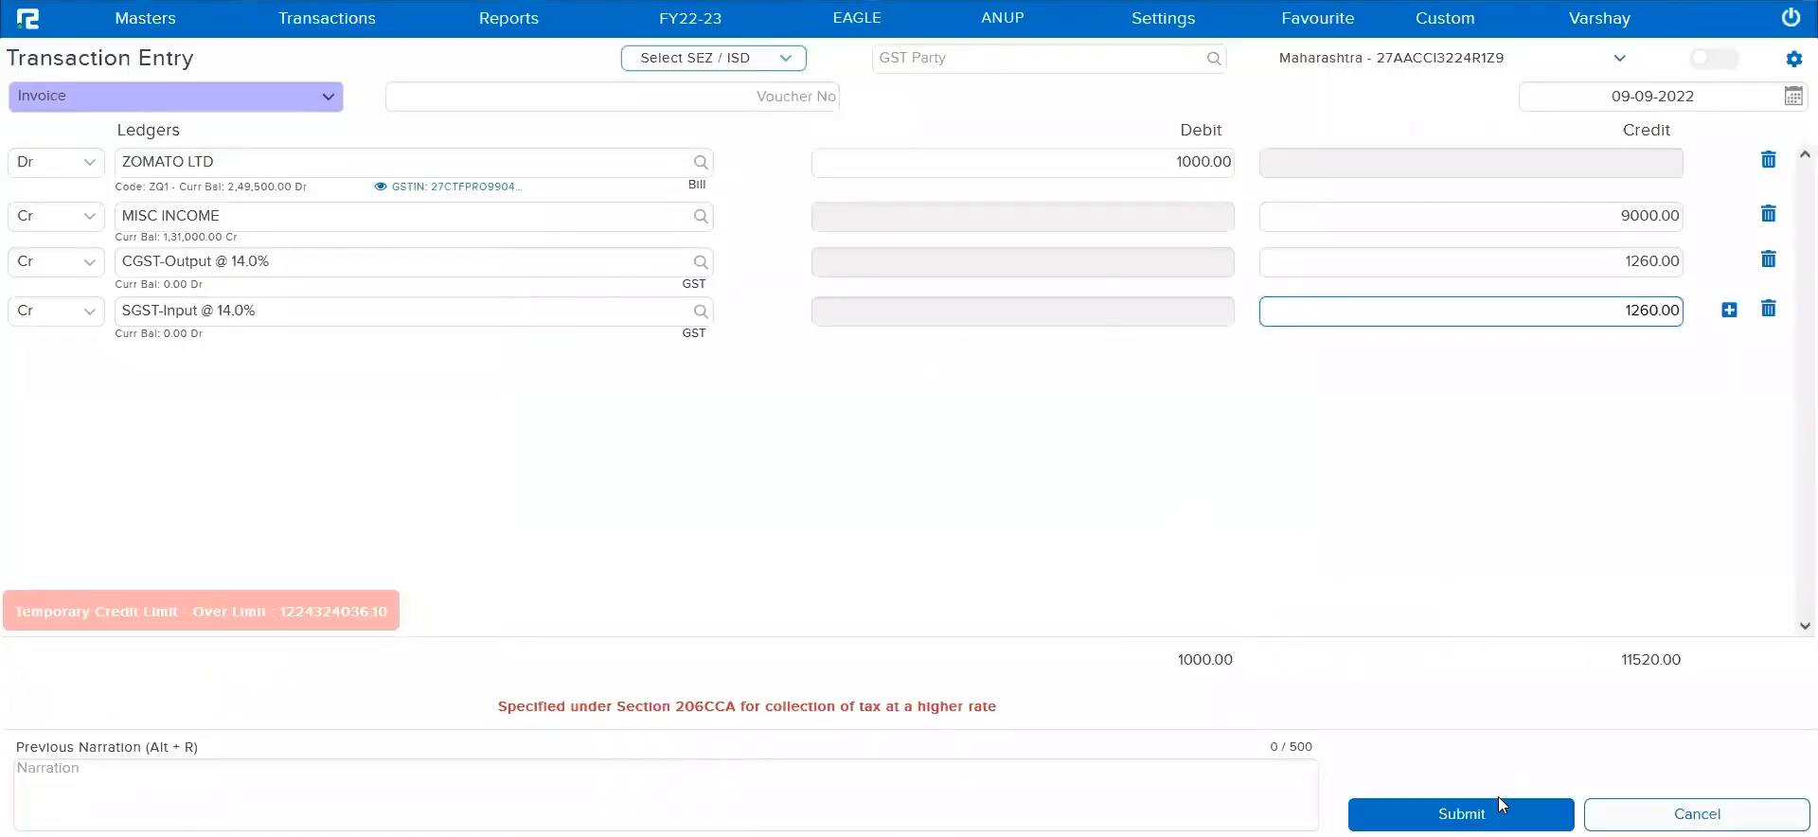
# Set the invoice's voucher number to 85 and try to submit the invoice
pyautogui.click(914, 453)
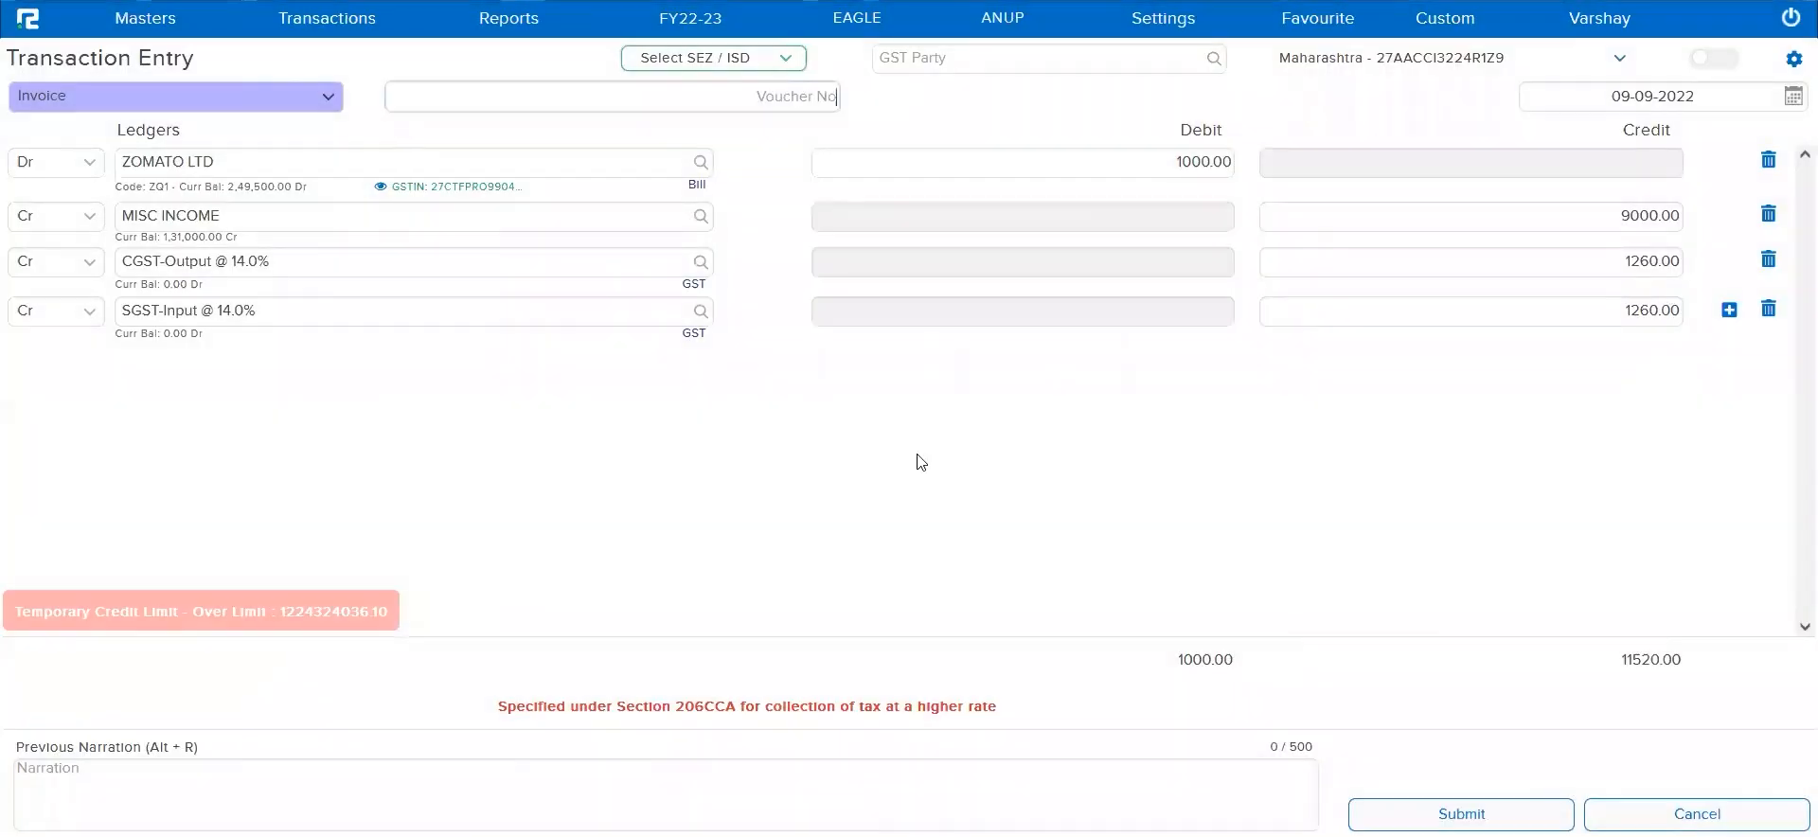
pyautogui.write('85')
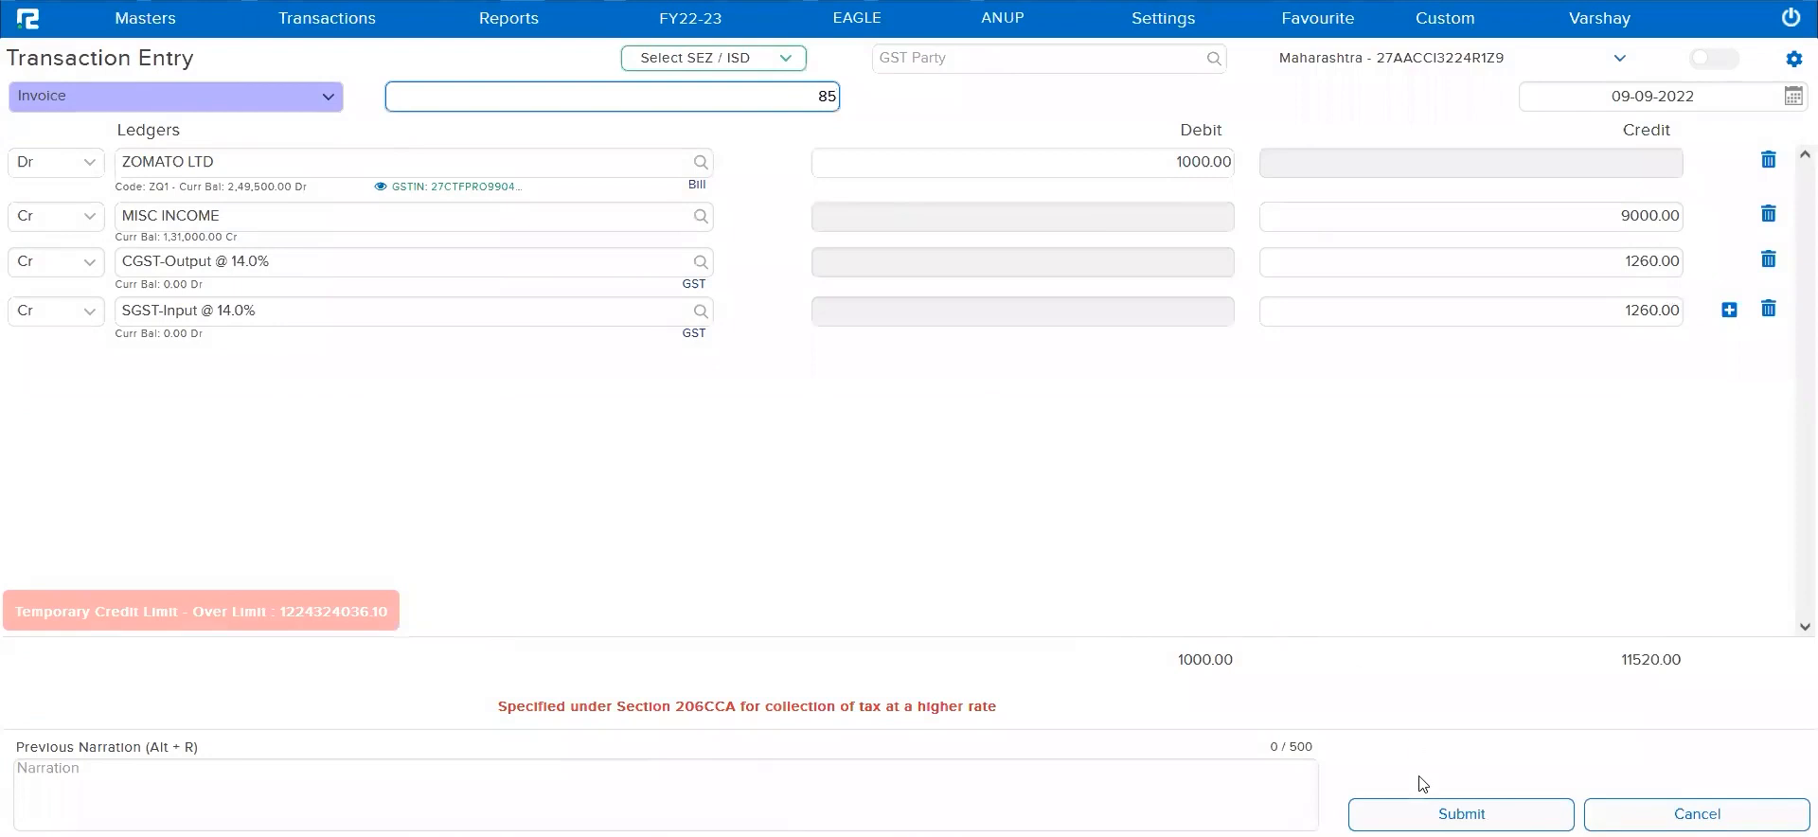
pyautogui.click(1430, 799)
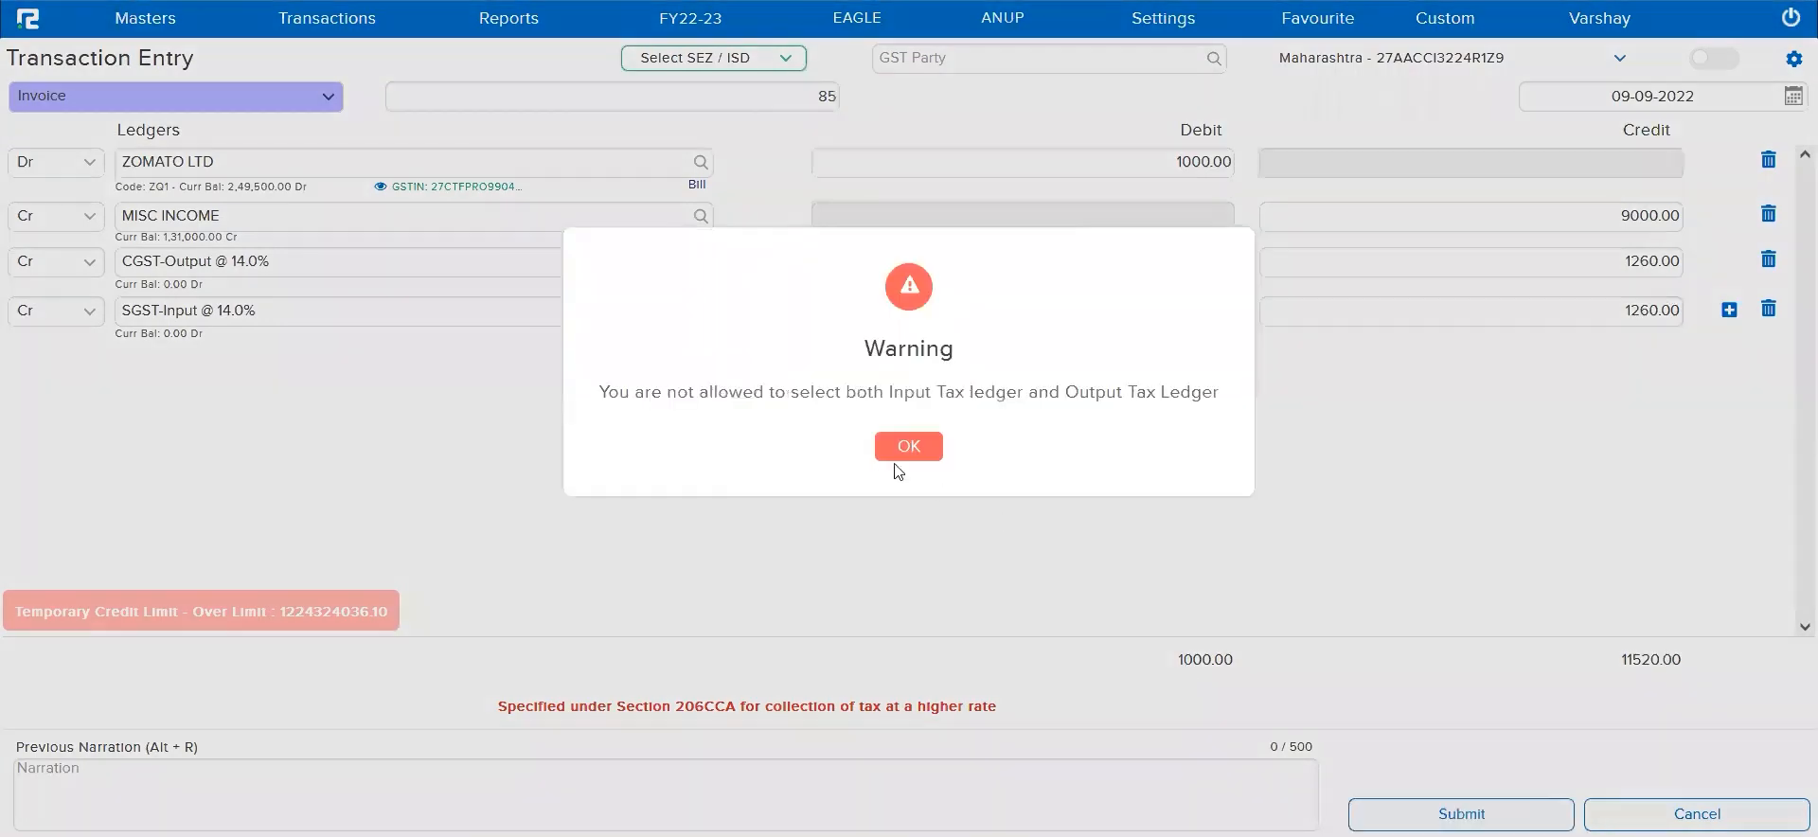
# Read and dismiss the submission warning, then compare the CGST-Output and SGST-Input ledger lines of the invoice
pyautogui.tripleClick(796, 408)
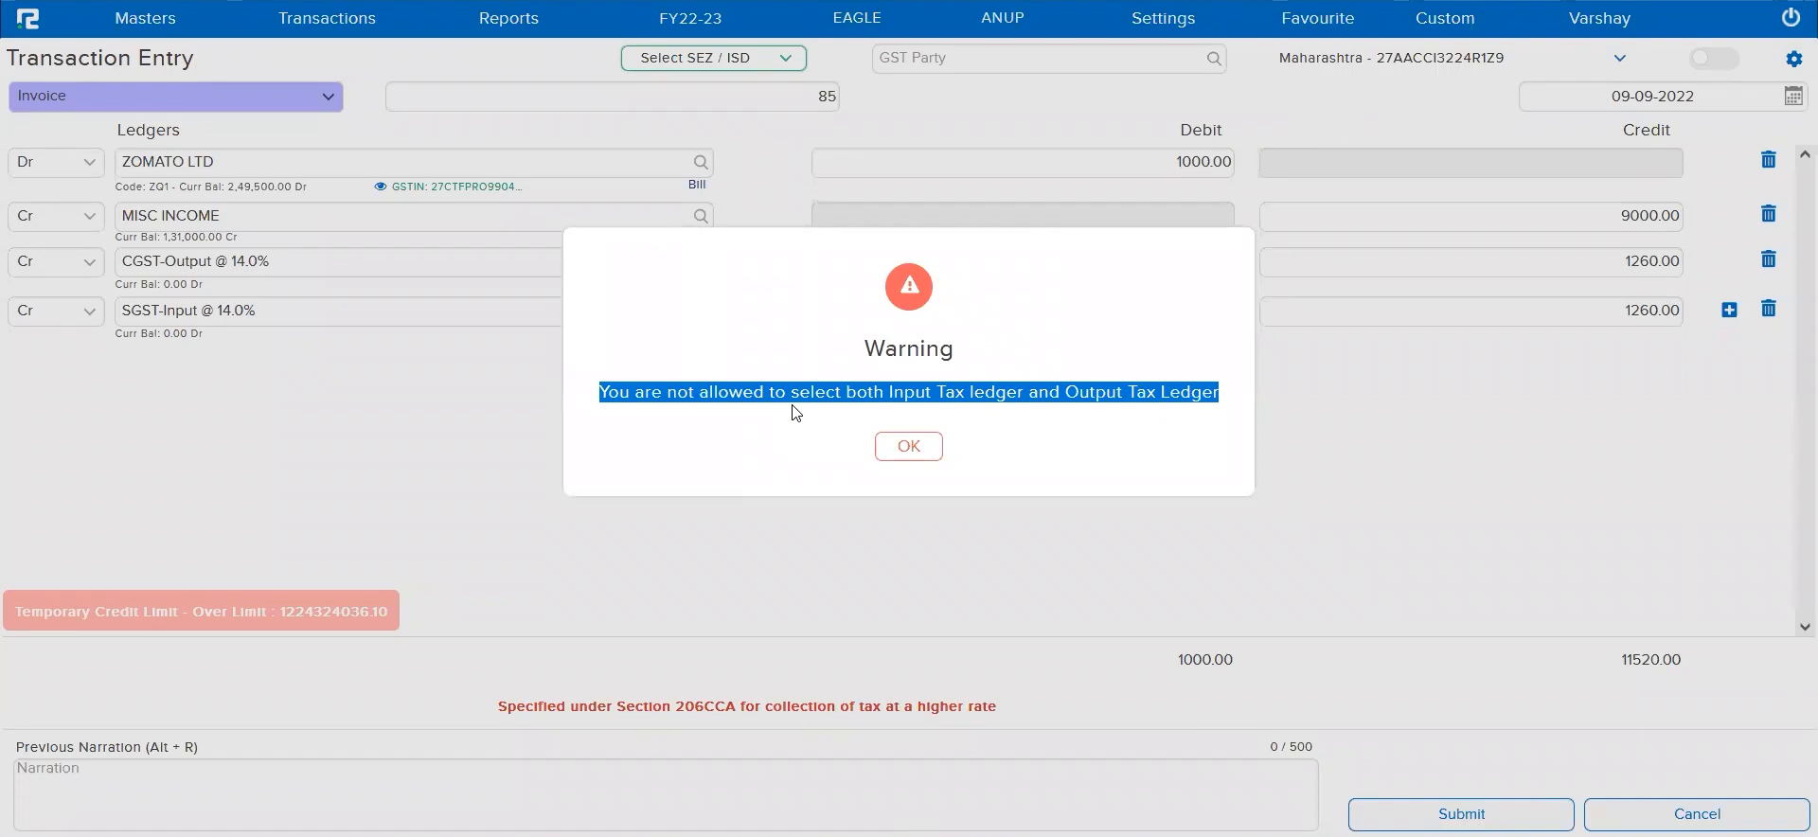
pyautogui.click(935, 456)
pyautogui.click(237, 259)
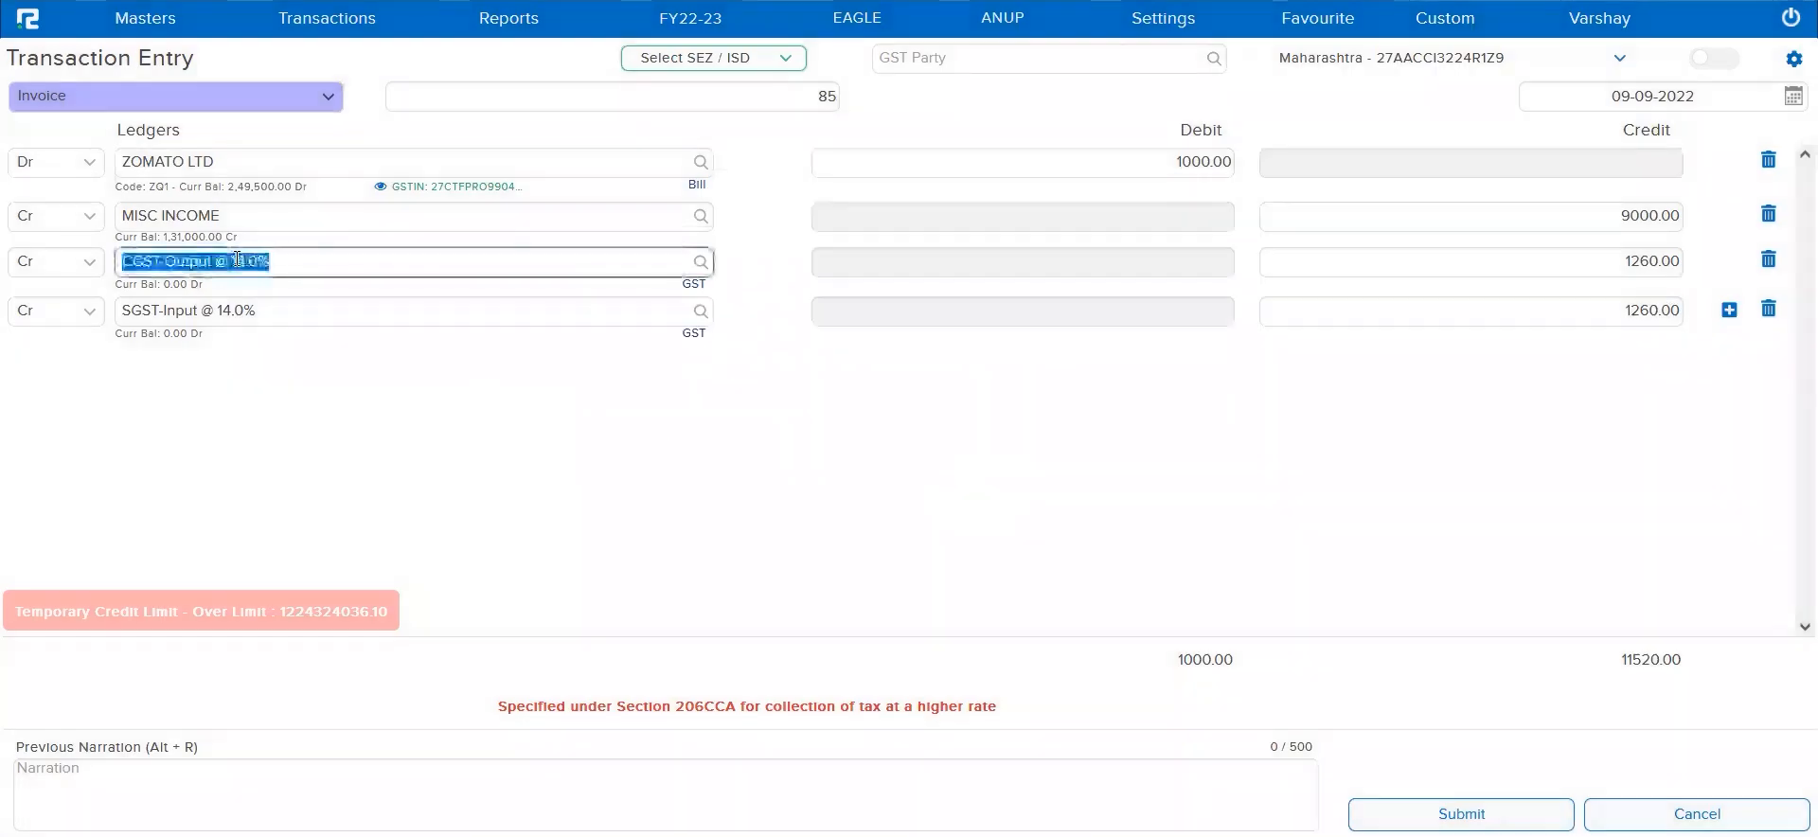
pyautogui.click(208, 318)
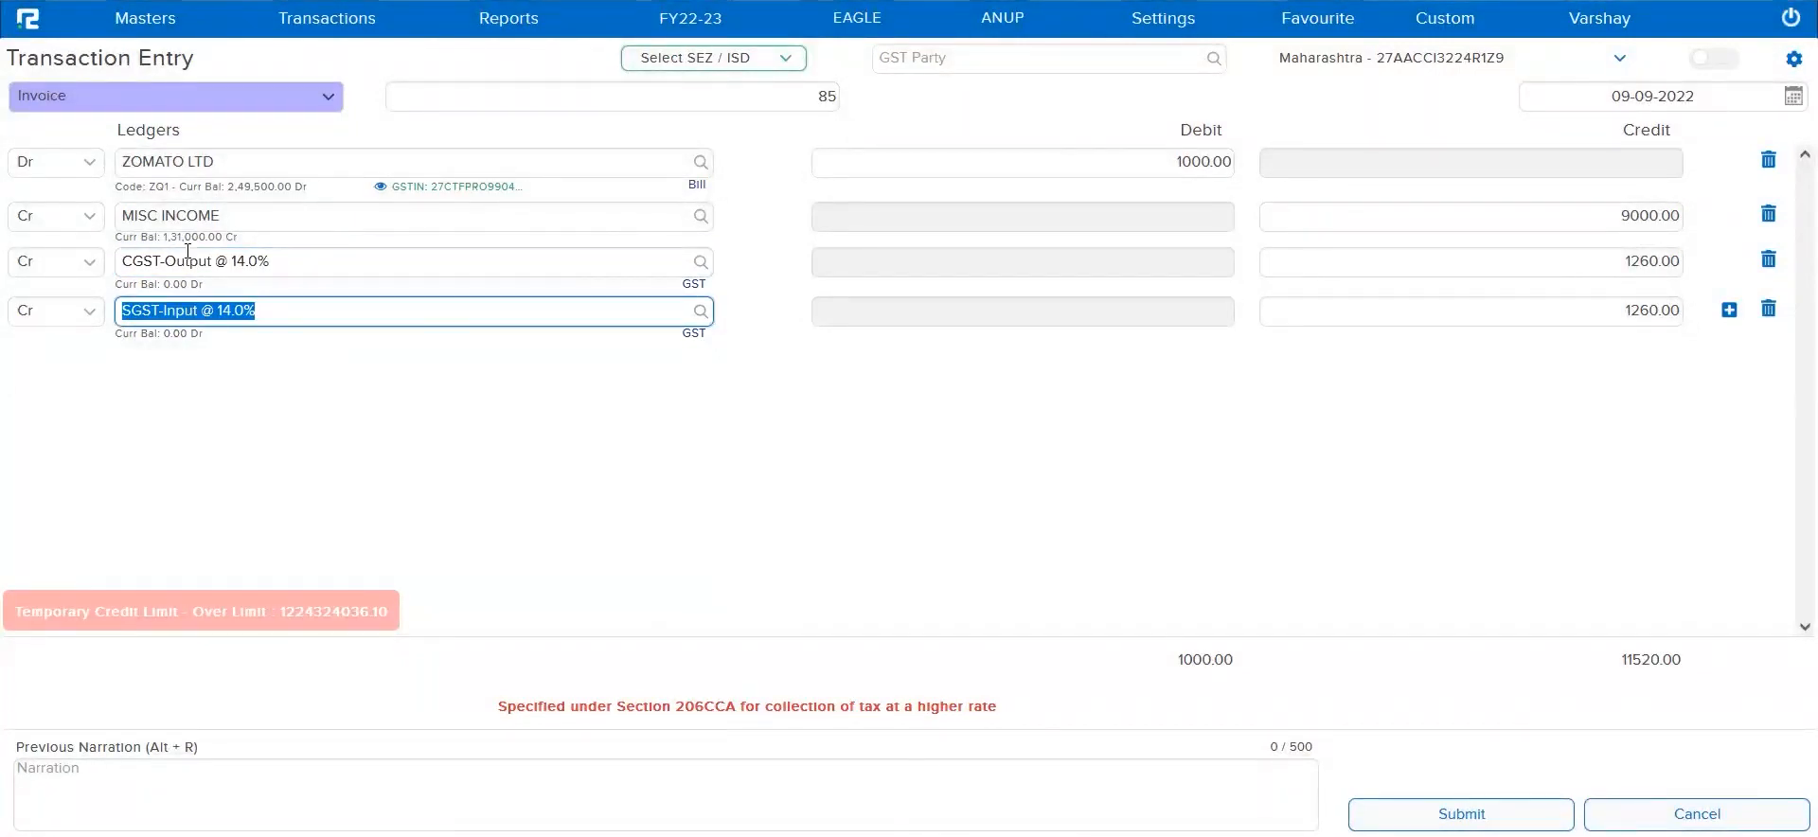
pyautogui.click(575, 285)
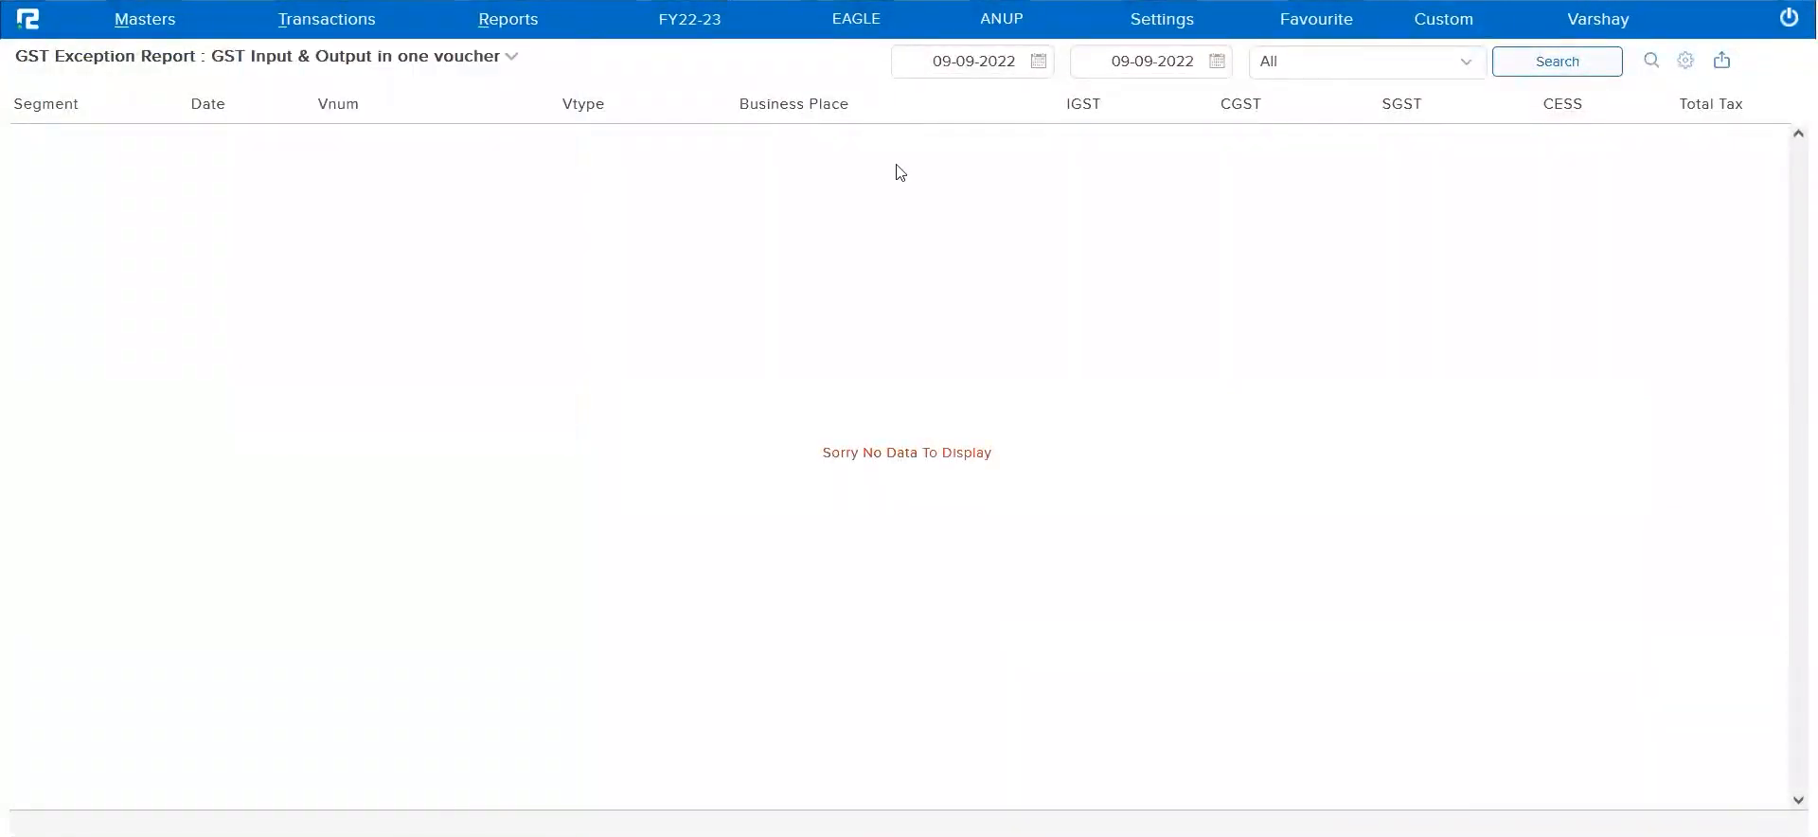
# Run the GST Exception Report for Missing HSN code in GST Details
pyautogui.click(431, 63)
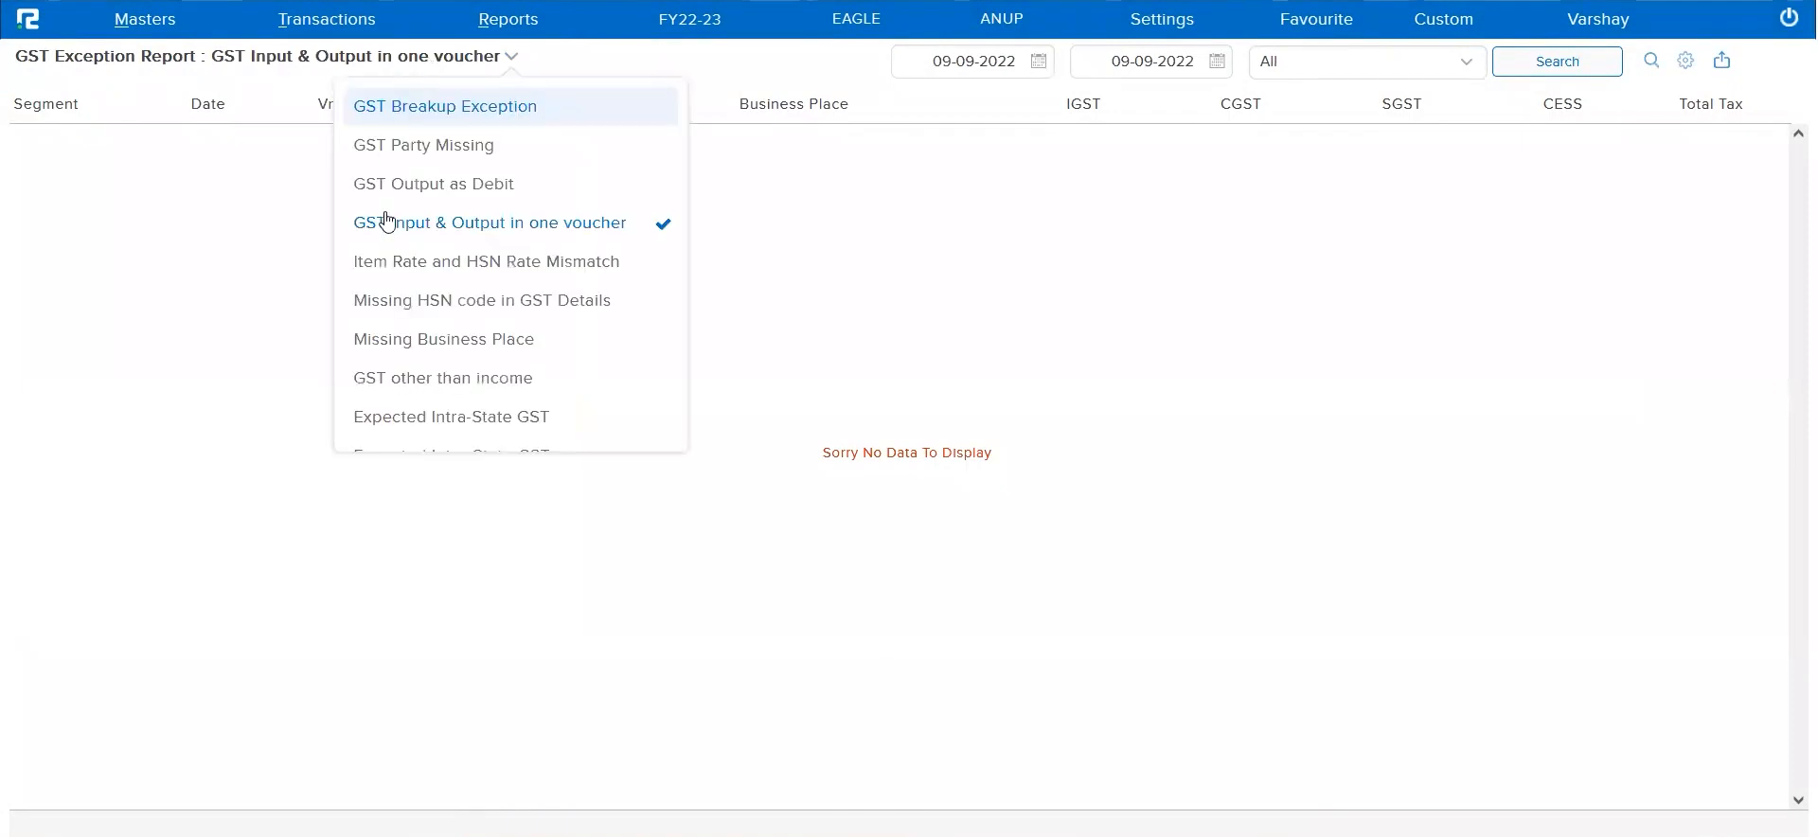
pyautogui.click(431, 311)
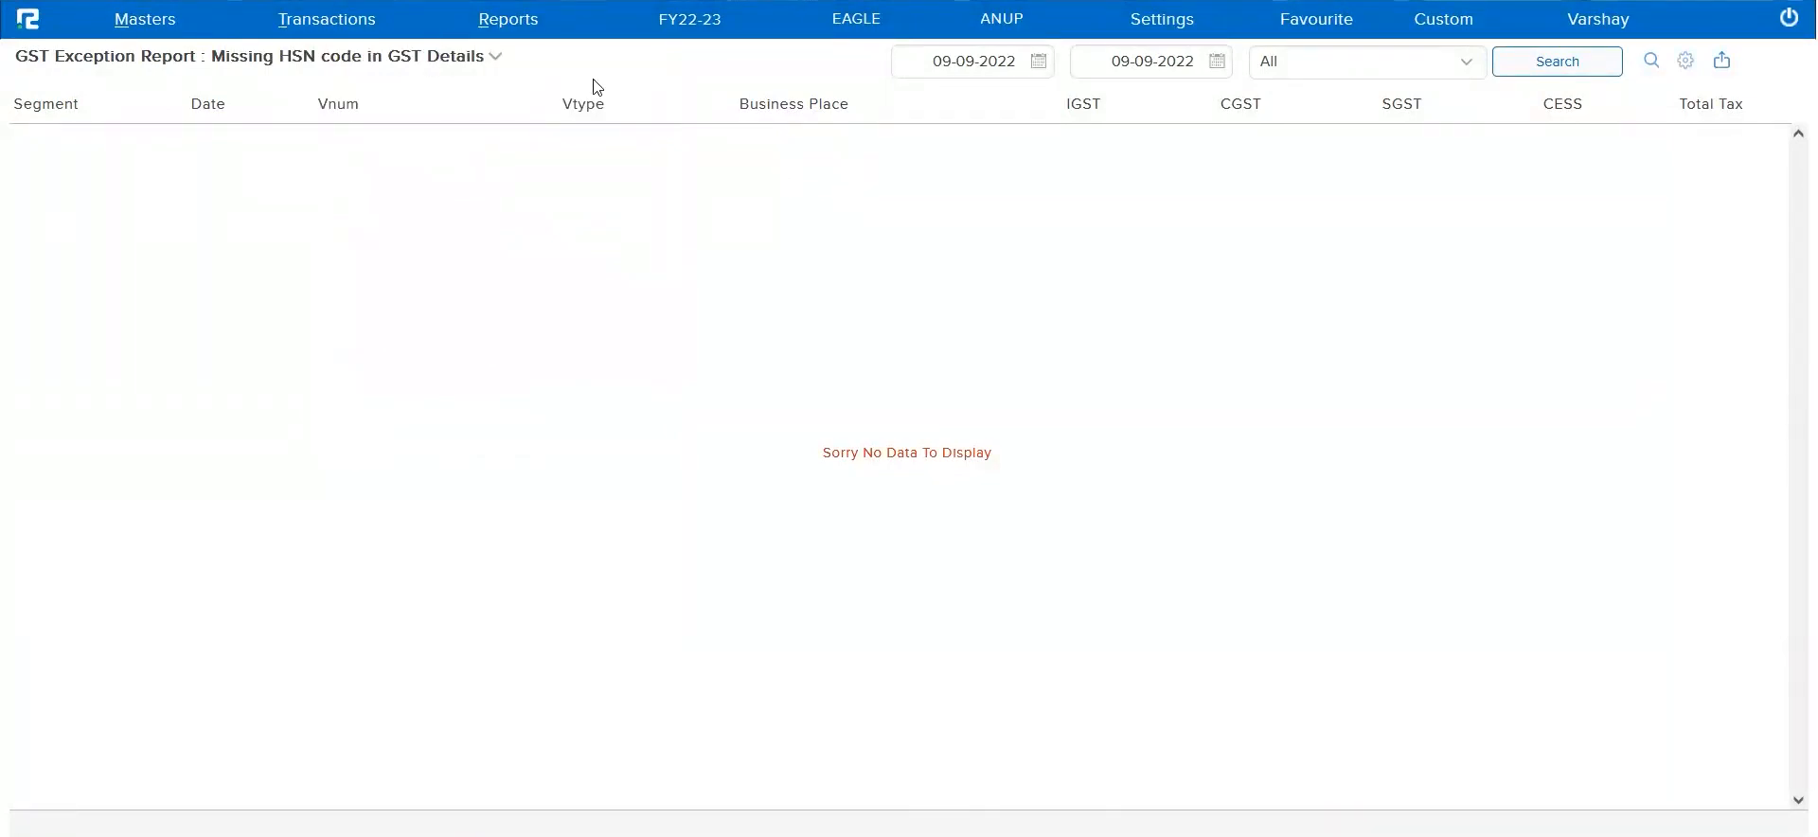
pyautogui.click(1557, 60)
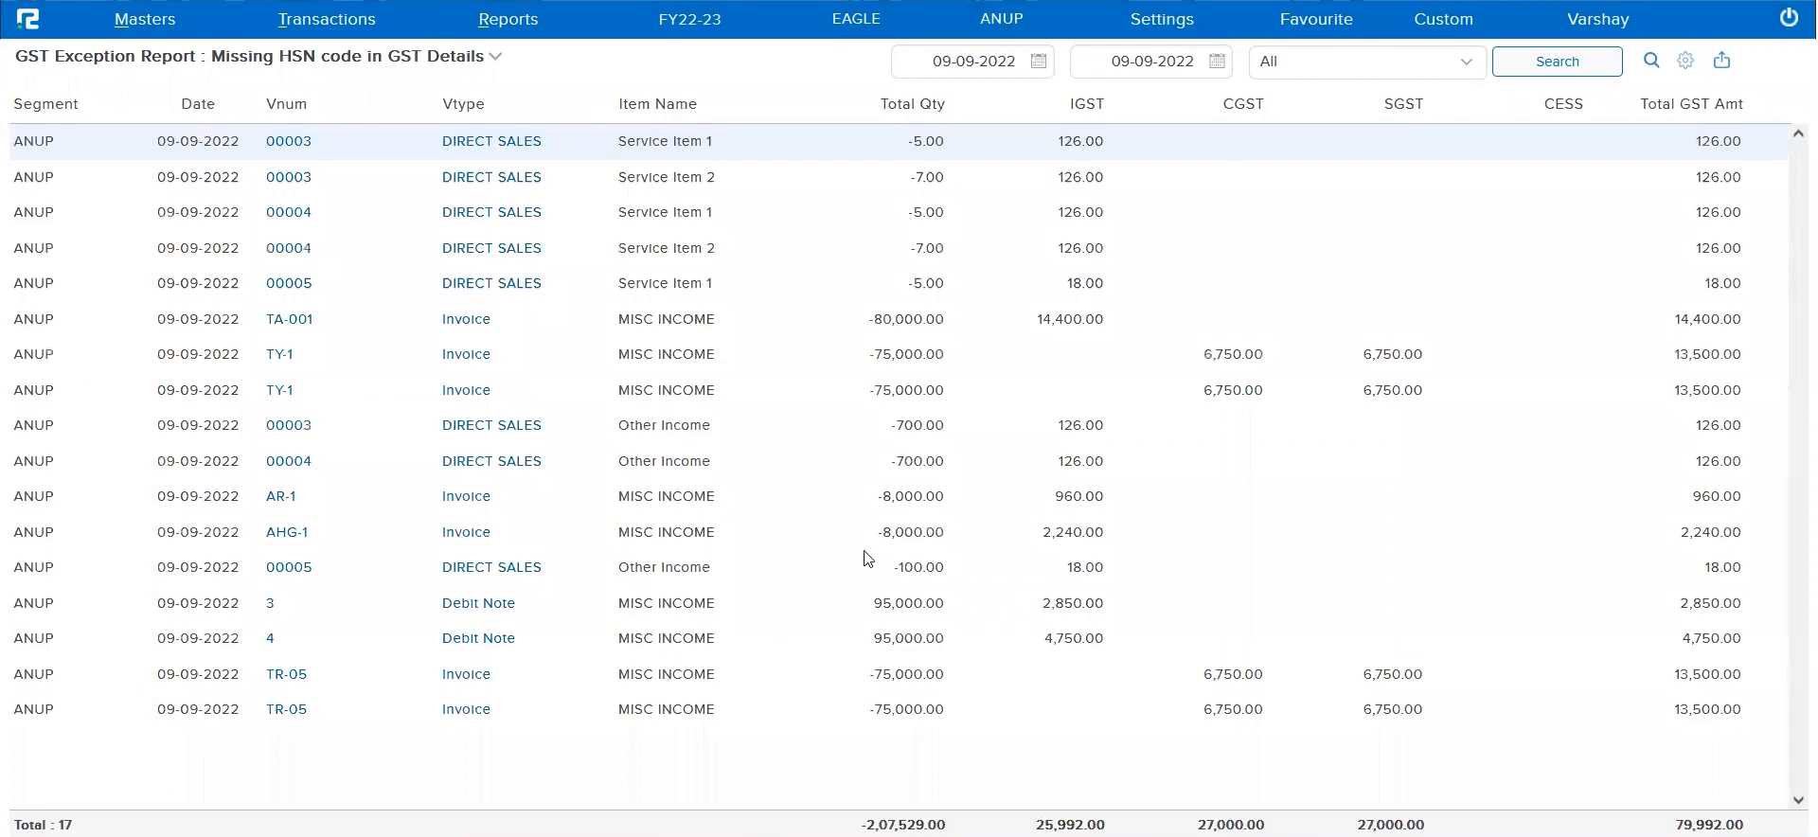
# Examine the item line of DIRECT SALES voucher 00005 from the report and close the voucher without changes
pyautogui.click(452, 327)
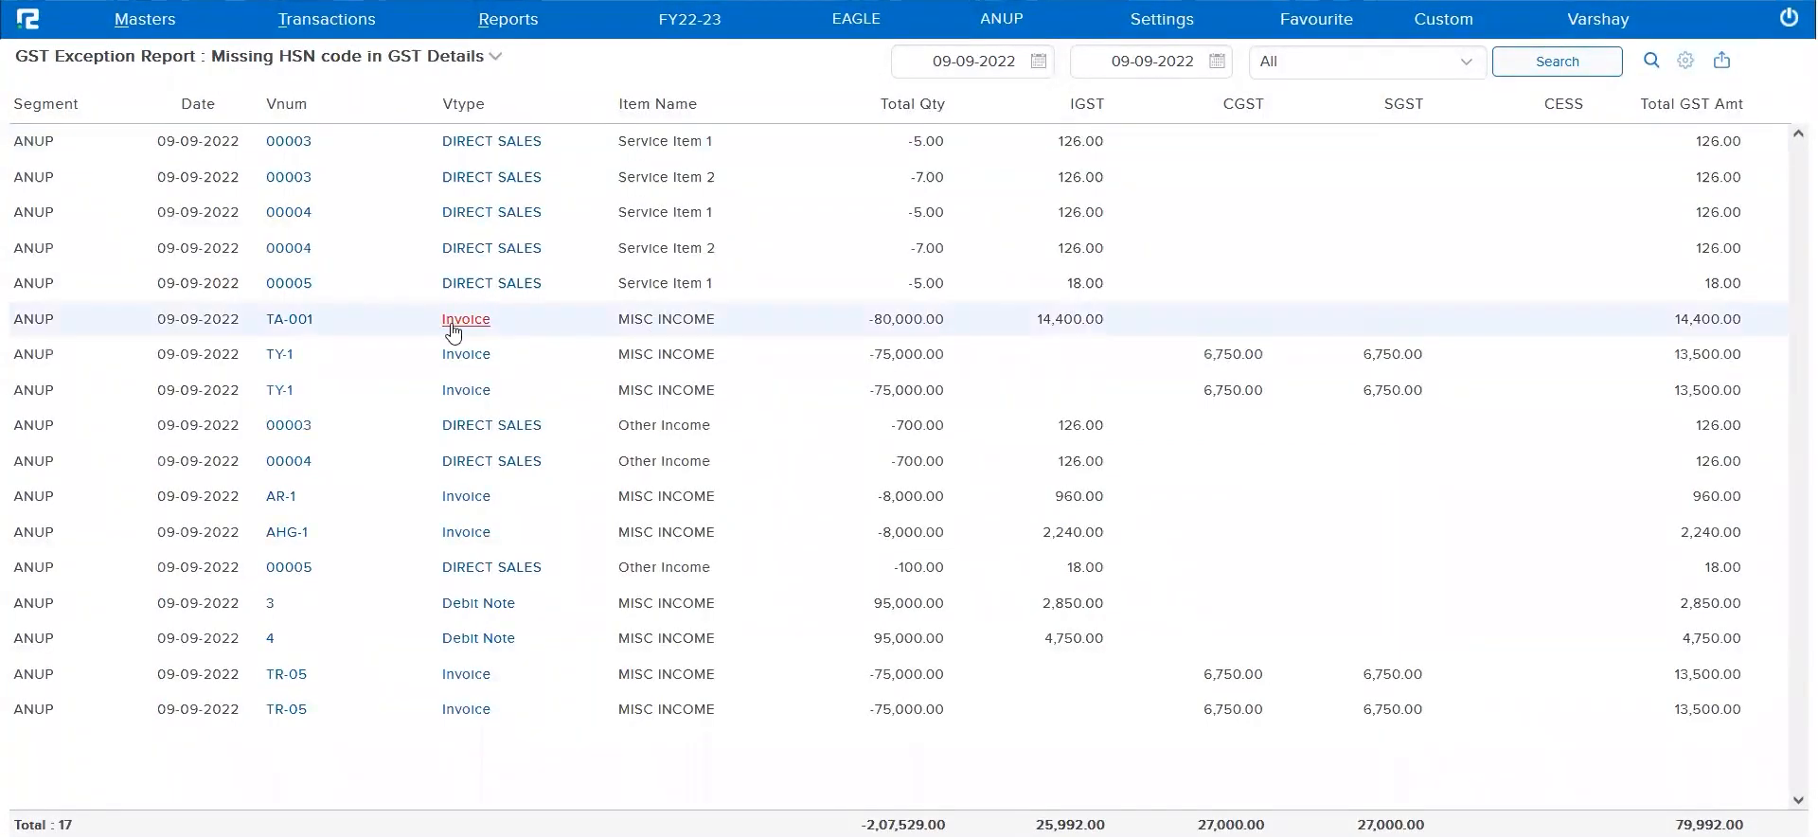
pyautogui.click(508, 287)
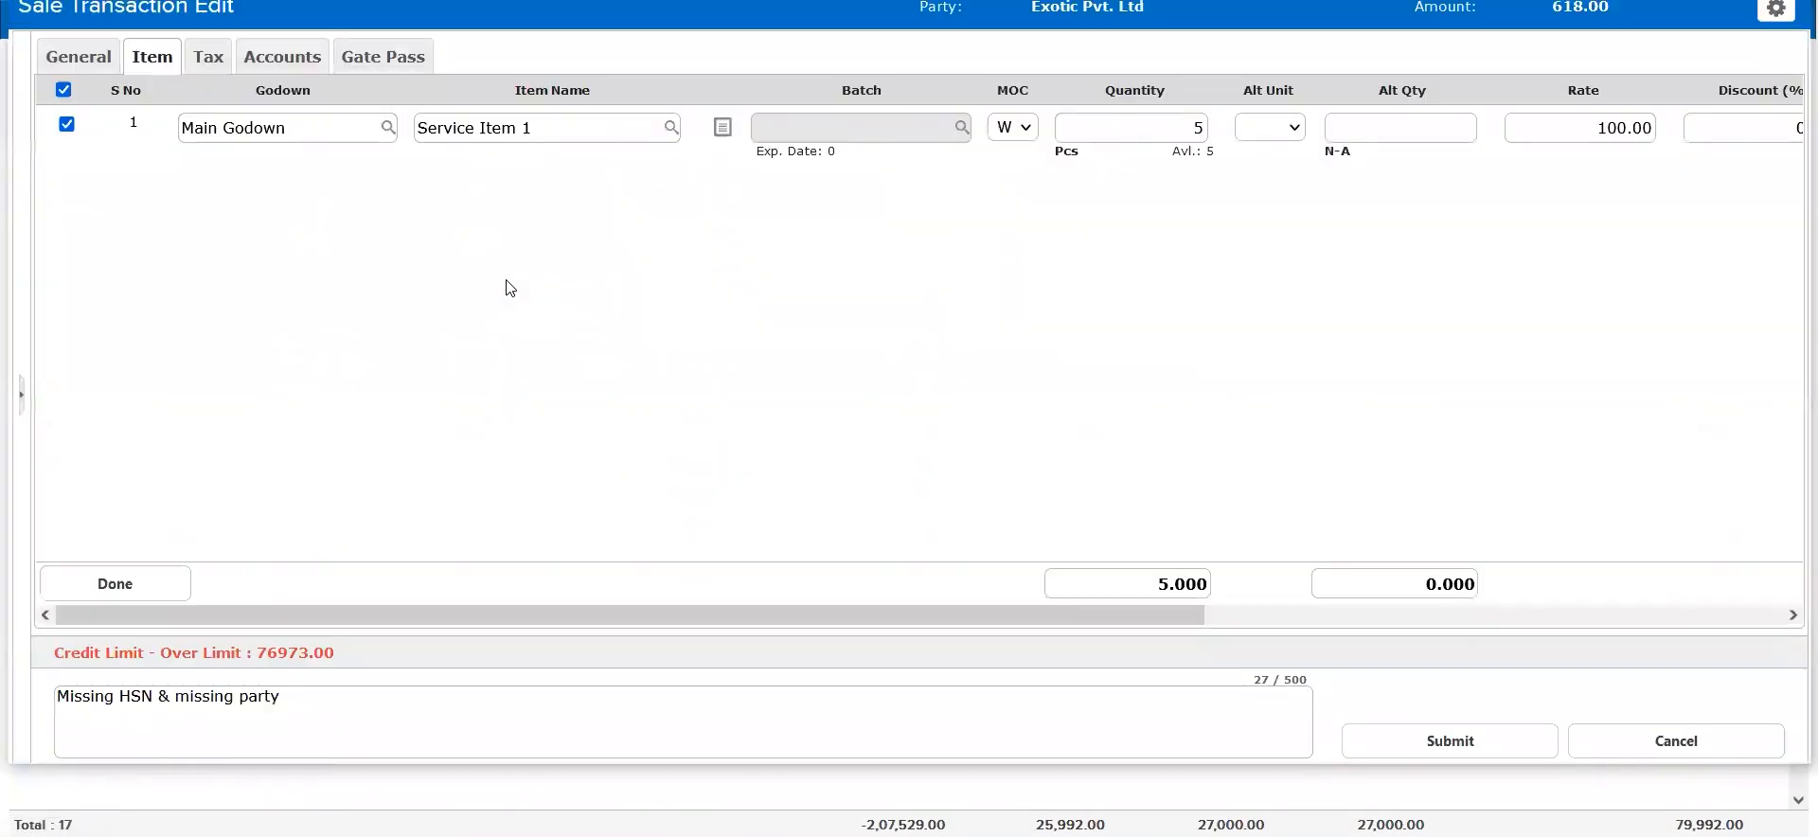
pyautogui.press('Escape')
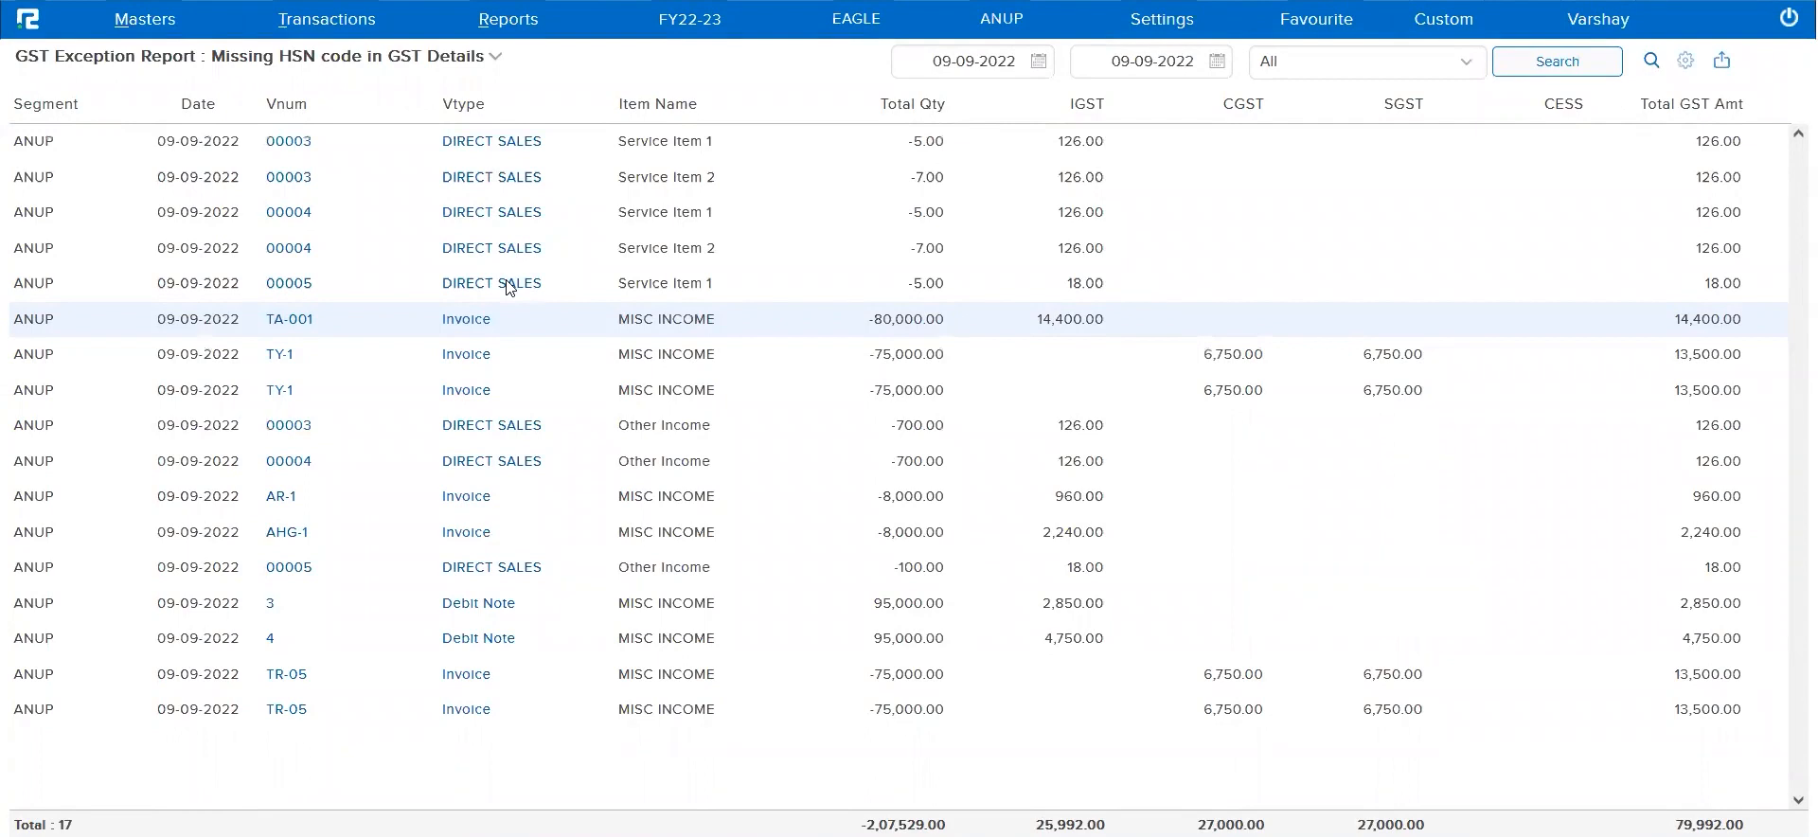
pyautogui.click(510, 287)
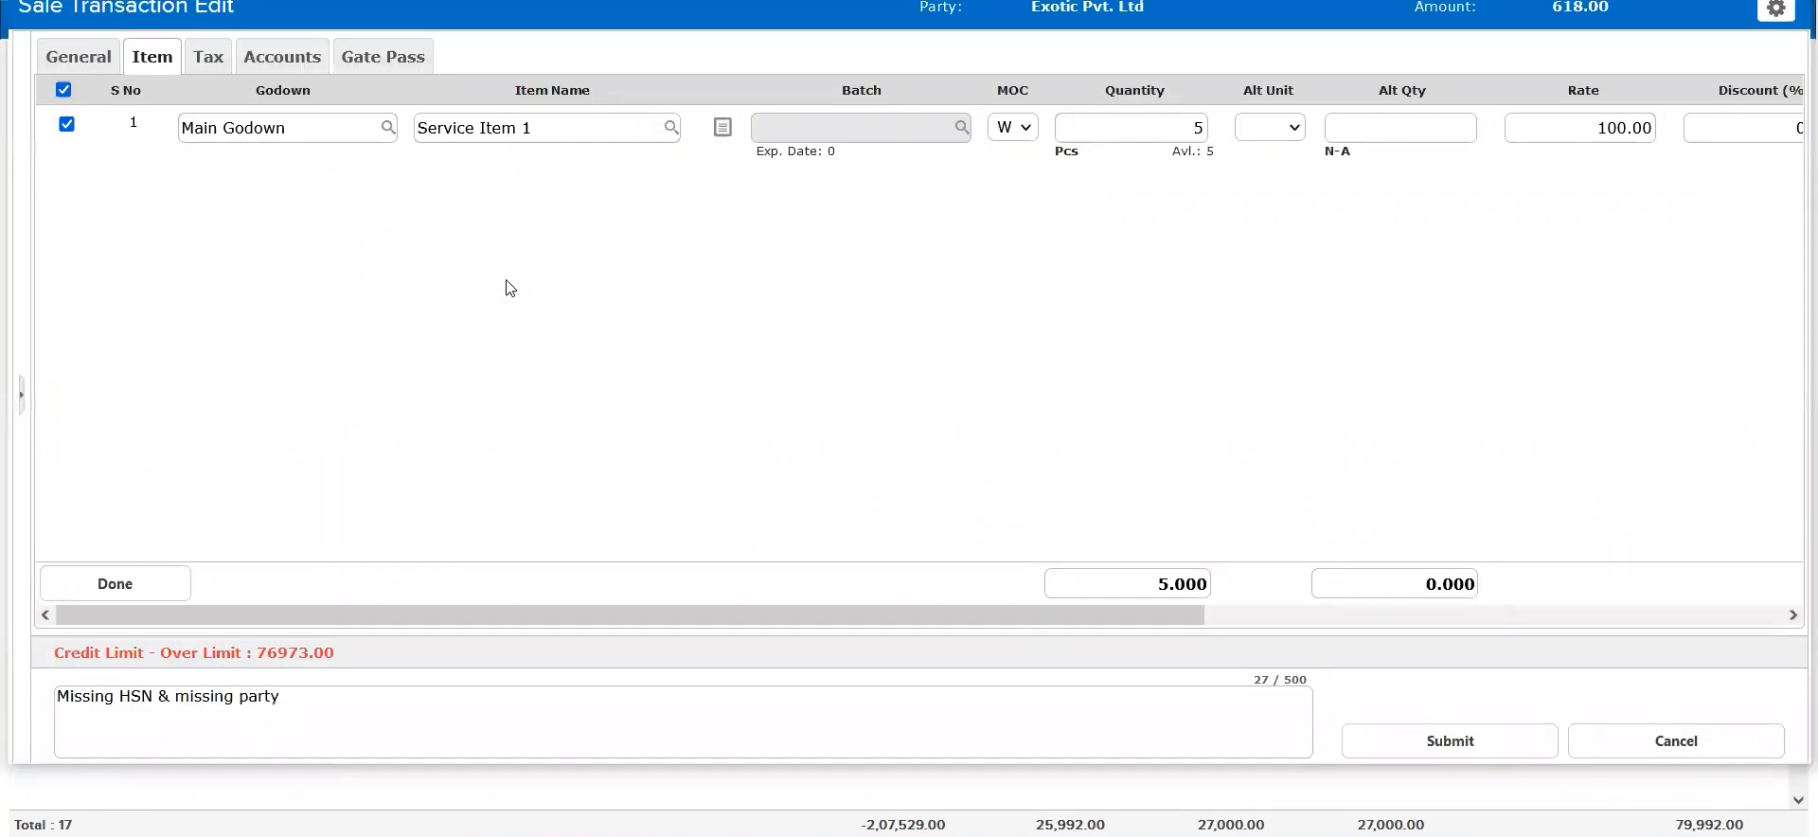
pyautogui.click(532, 140)
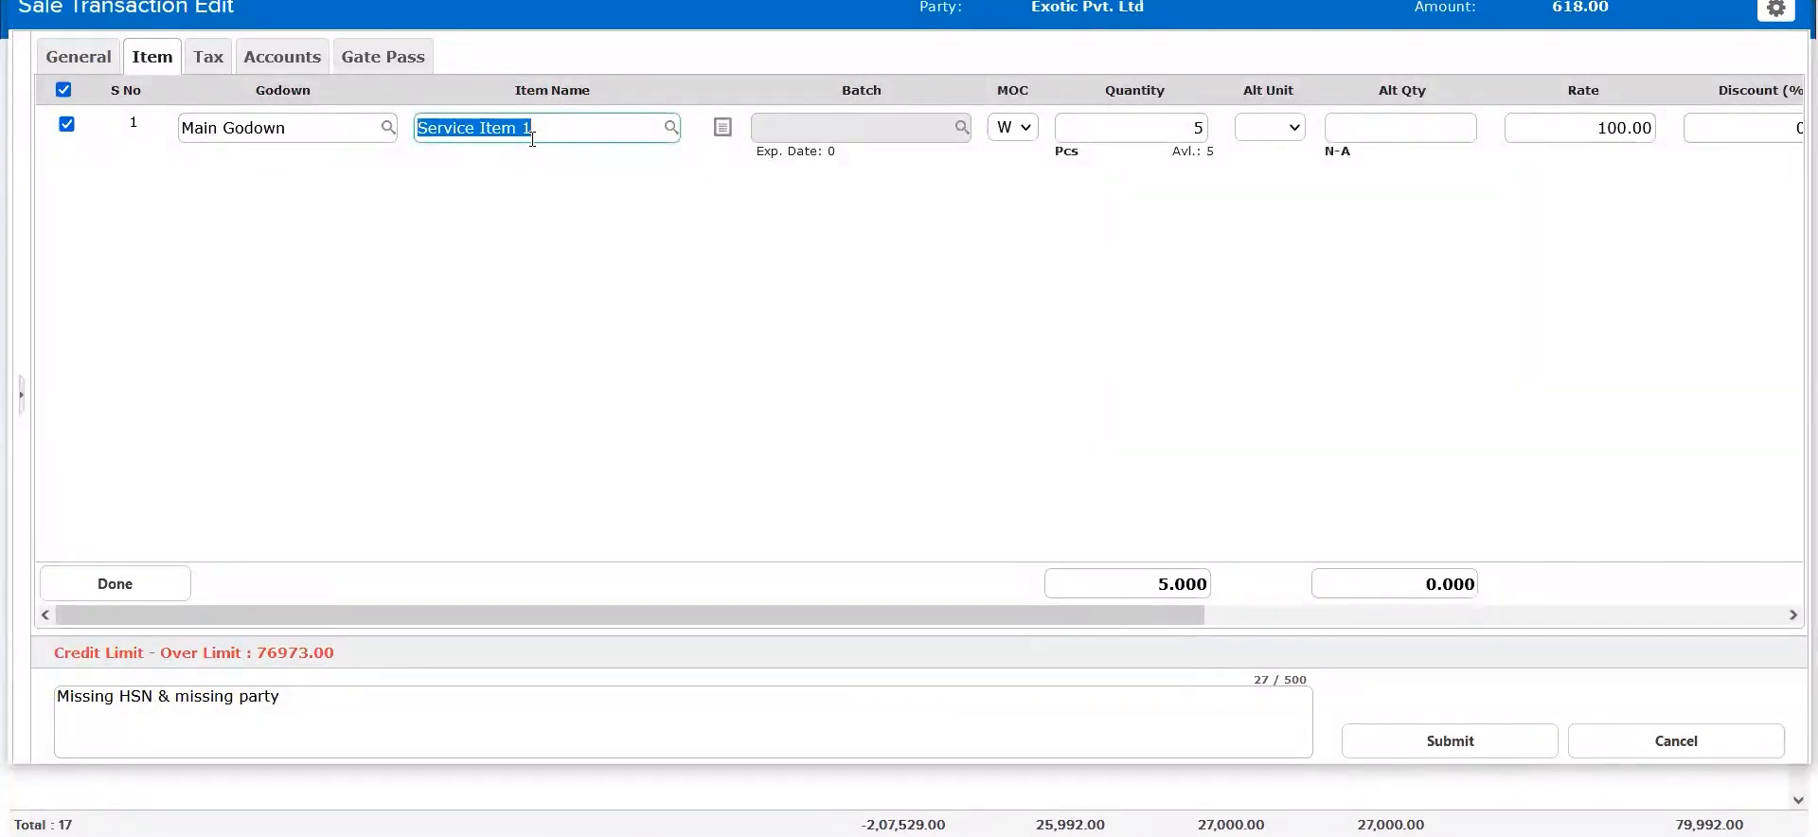
pyautogui.click(559, 383)
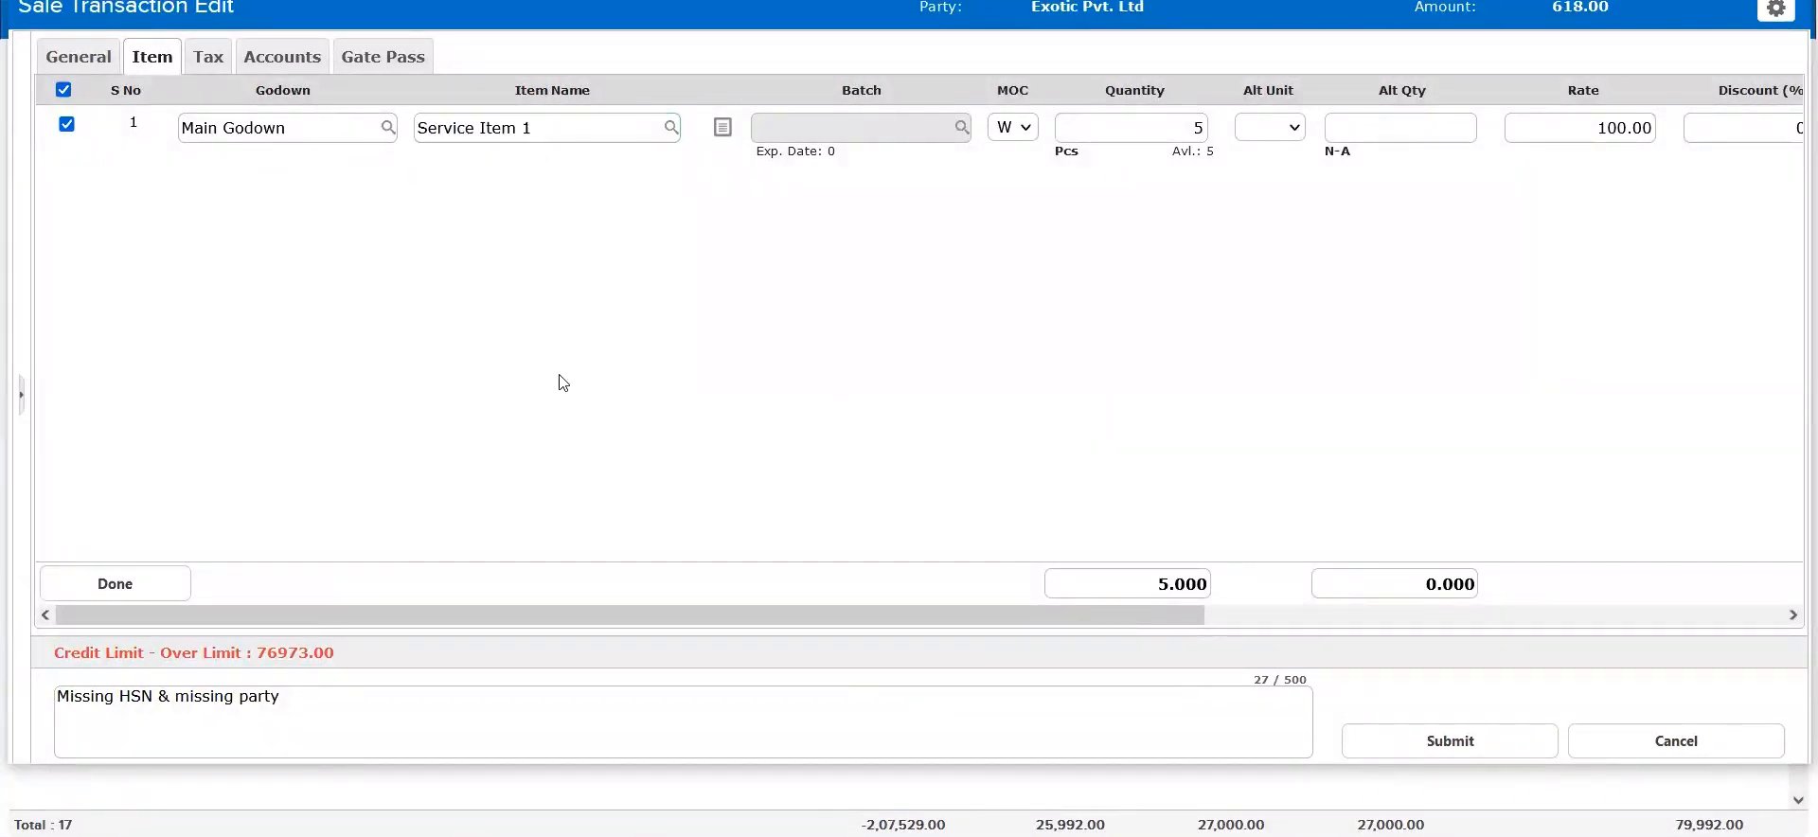
pyautogui.click(599, 134)
pyautogui.click(598, 134)
pyautogui.tripleClick(795, 149)
pyautogui.click(538, 139)
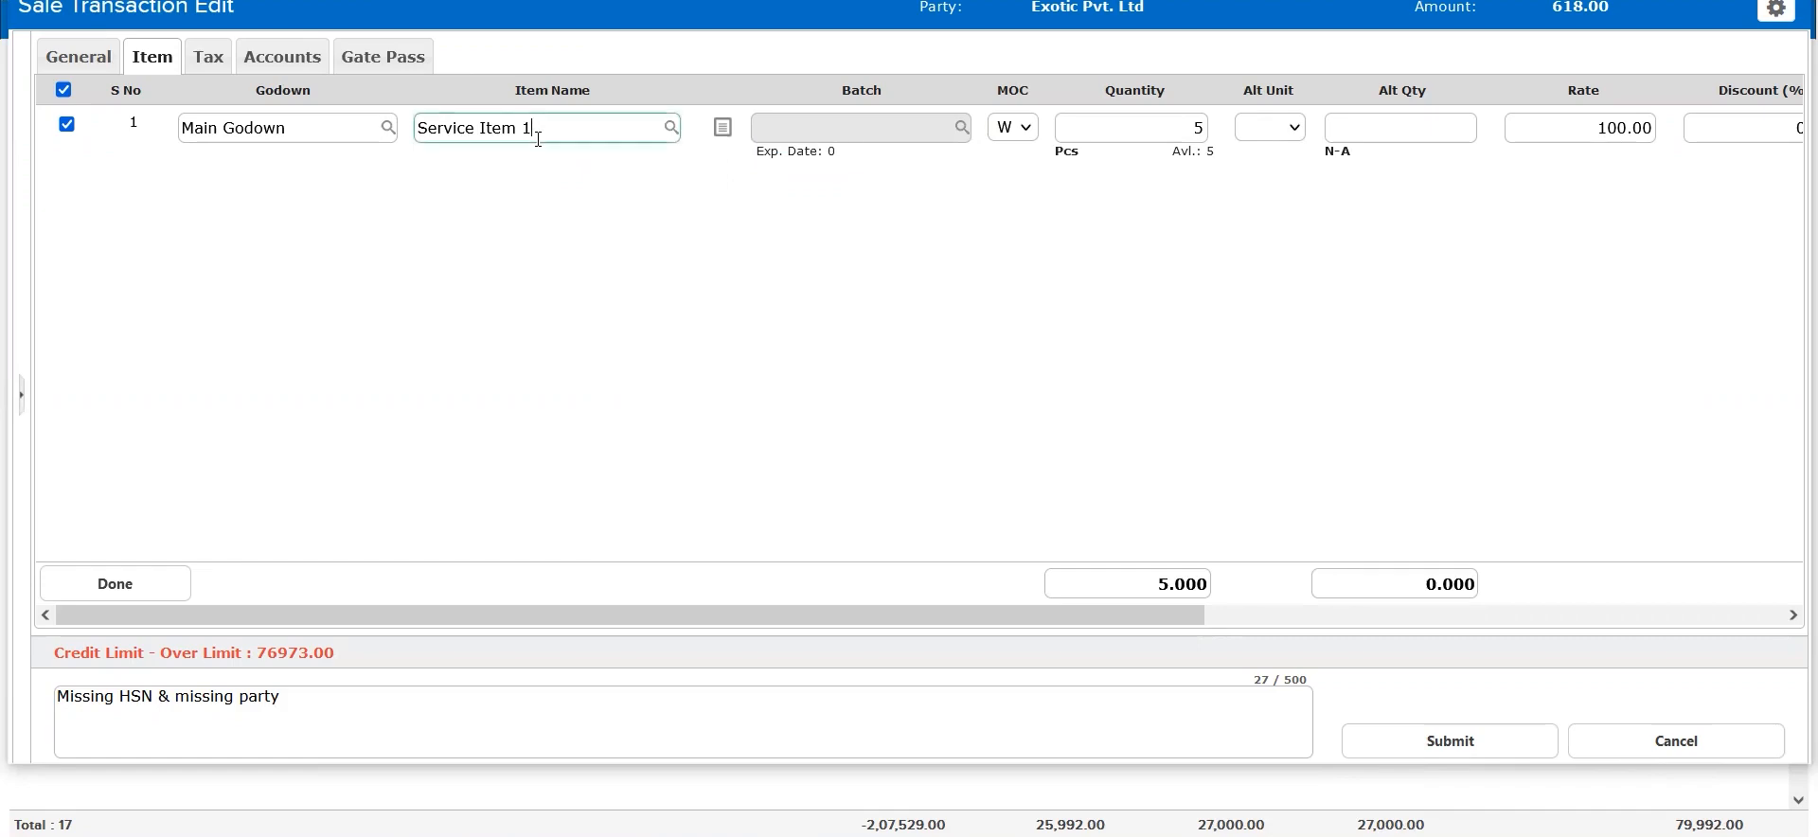
pyautogui.tripleClick(538, 139)
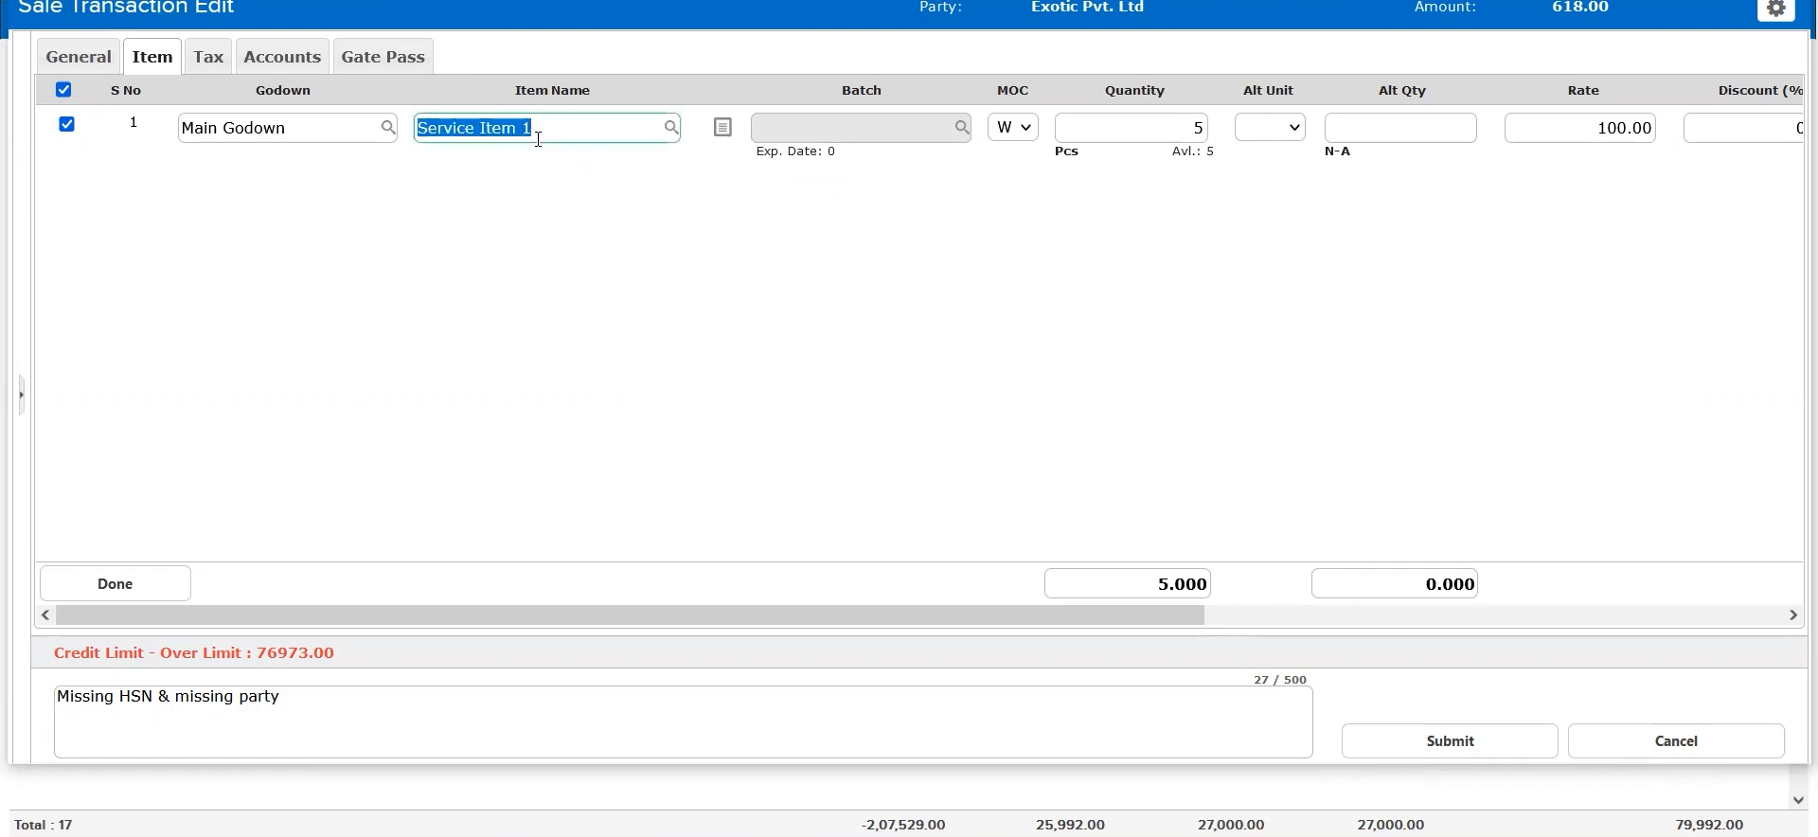
pyautogui.click(672, 284)
pyautogui.press('Escape')
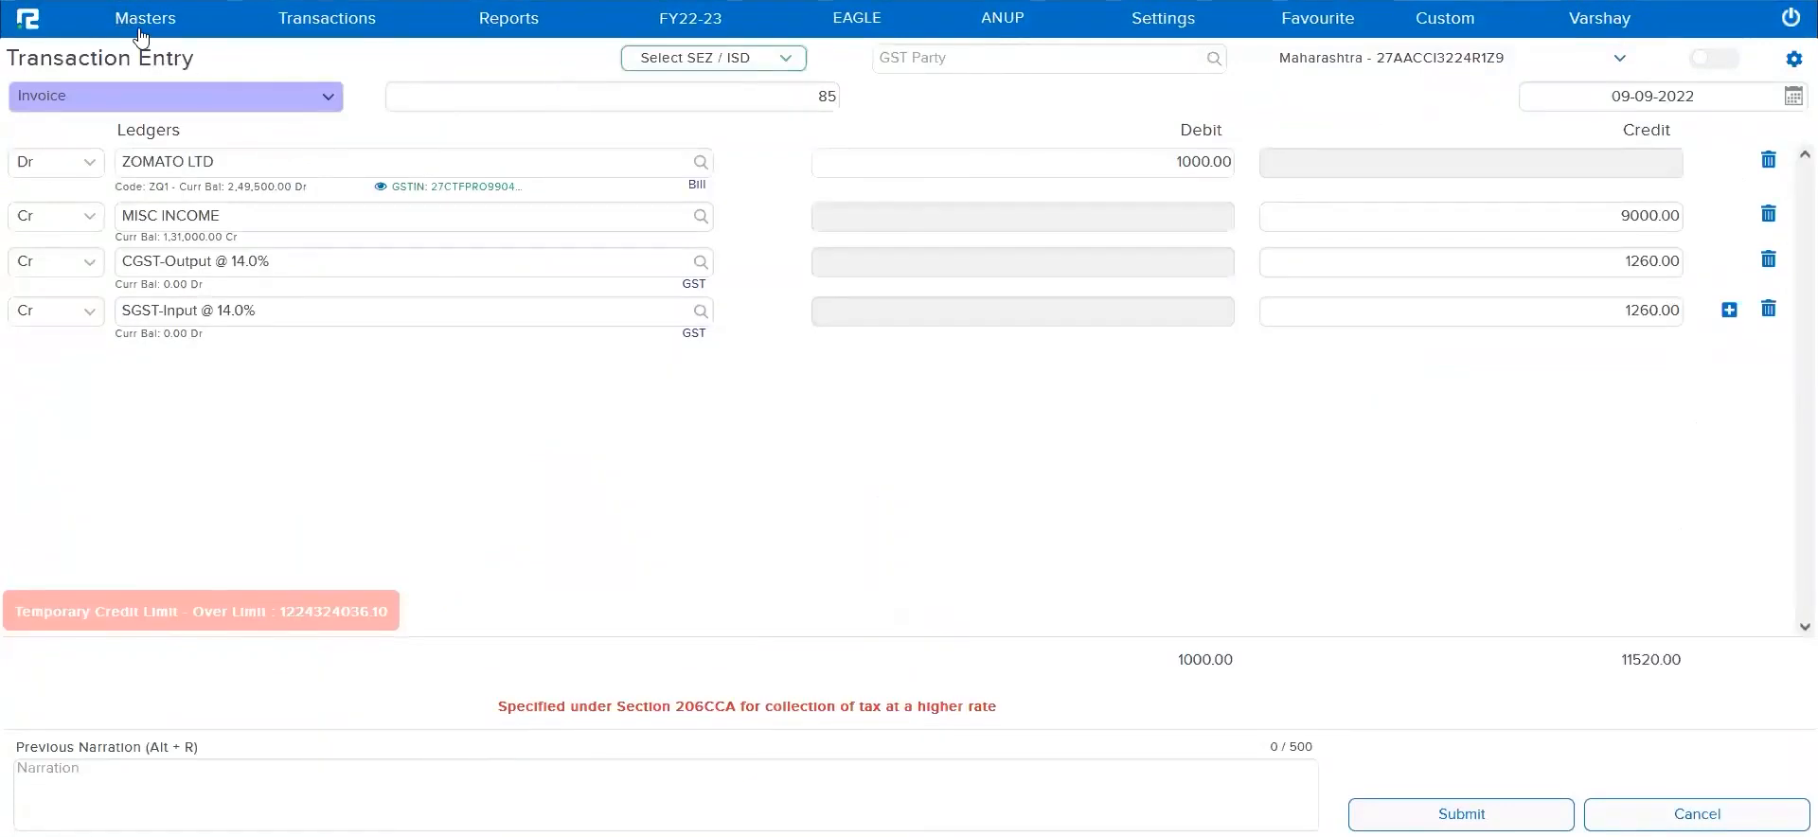
# Open the inventory item list for editing and search it by item name for Service Item 1
pyautogui.click(140, 36)
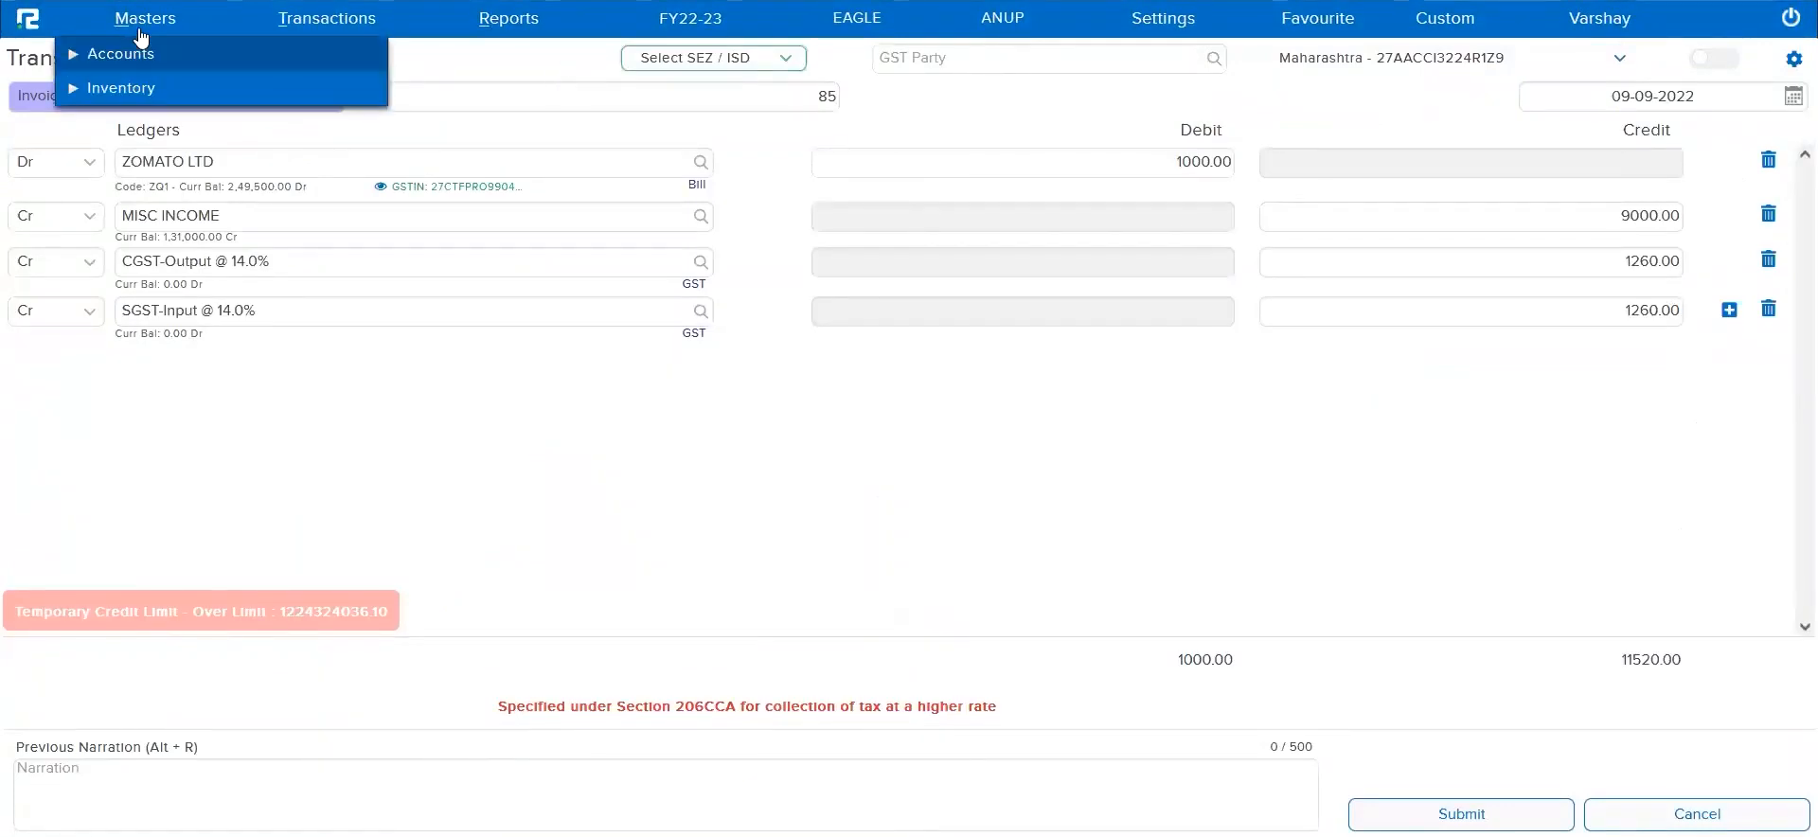
pyautogui.click(132, 87)
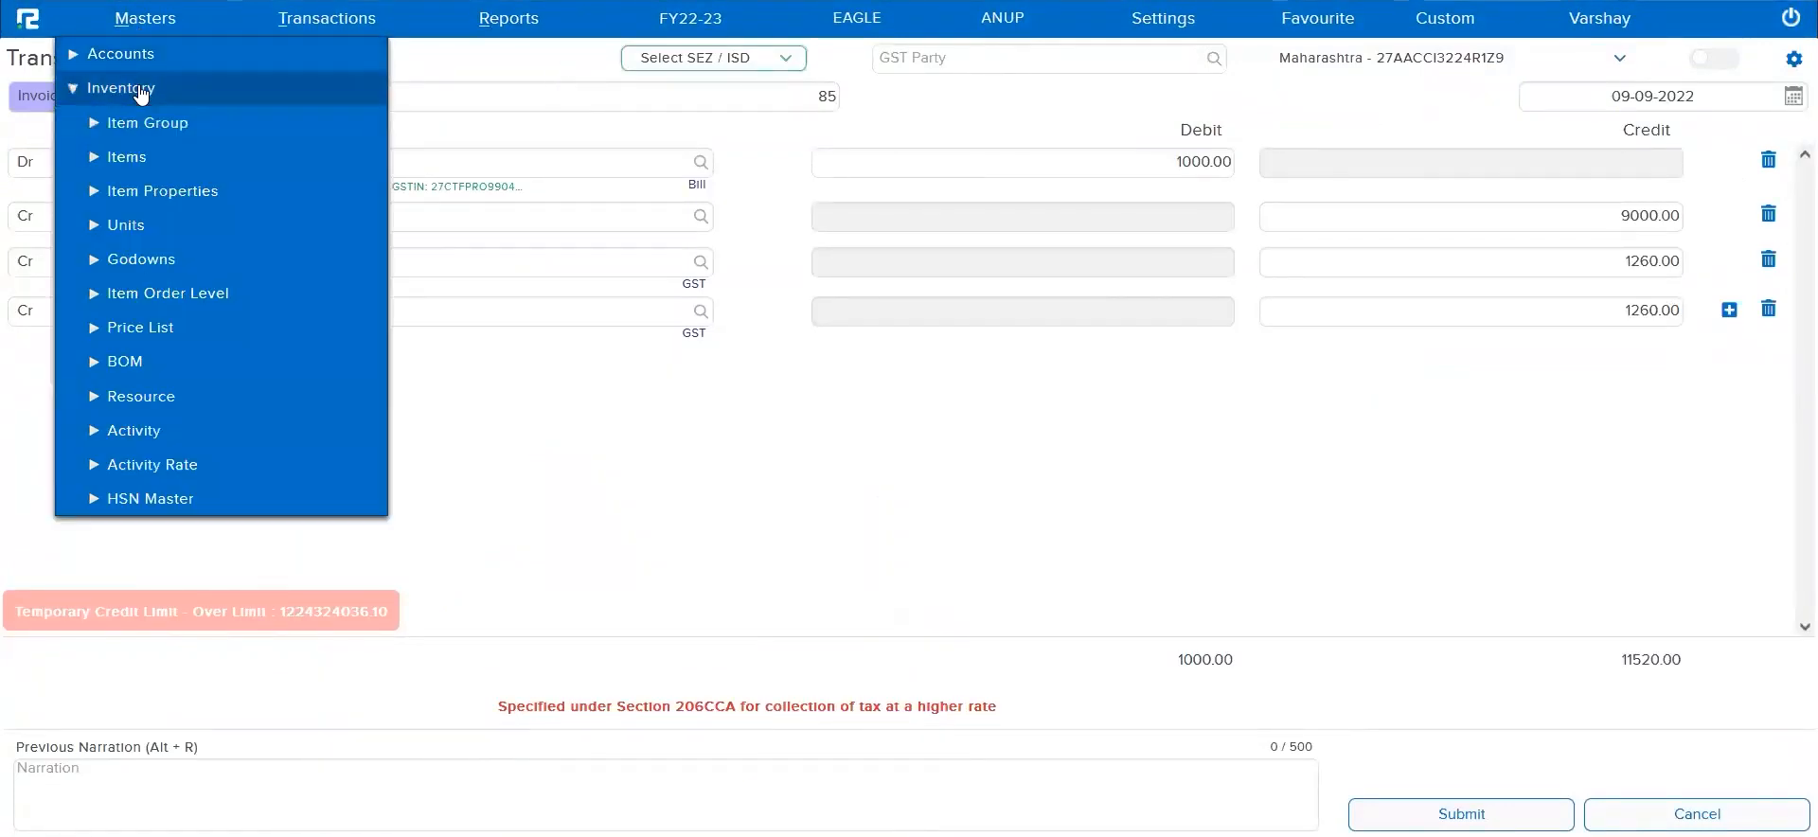
pyautogui.click(133, 161)
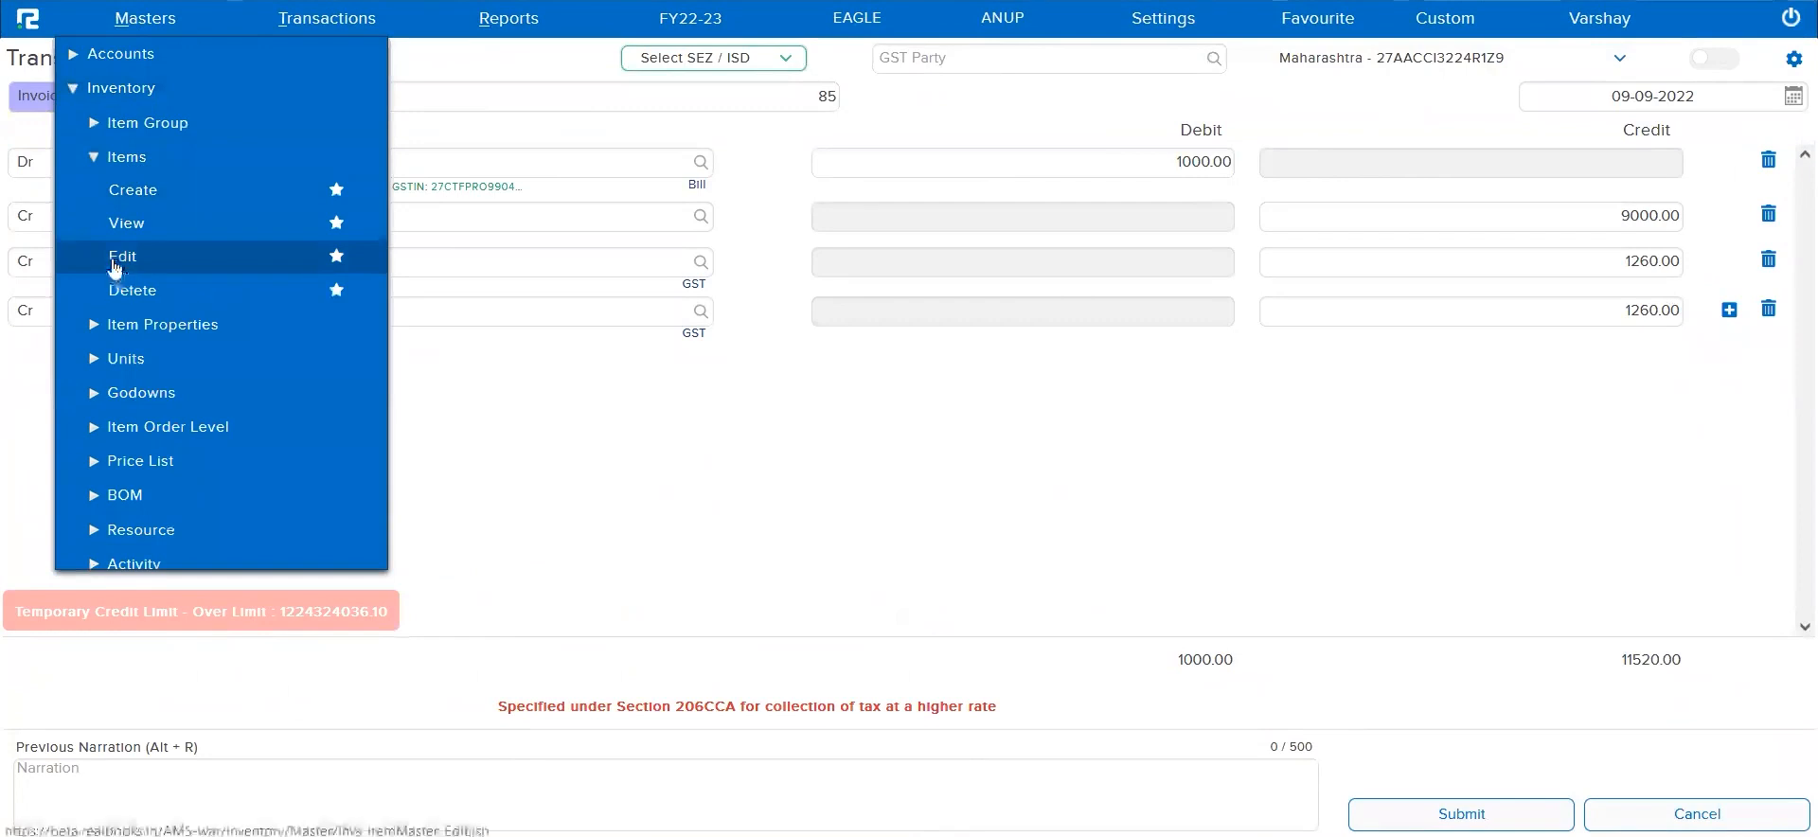
pyautogui.click(307, 269)
pyautogui.click(1252, 57)
pyautogui.write('Service Item 1')
pyautogui.press('Return')
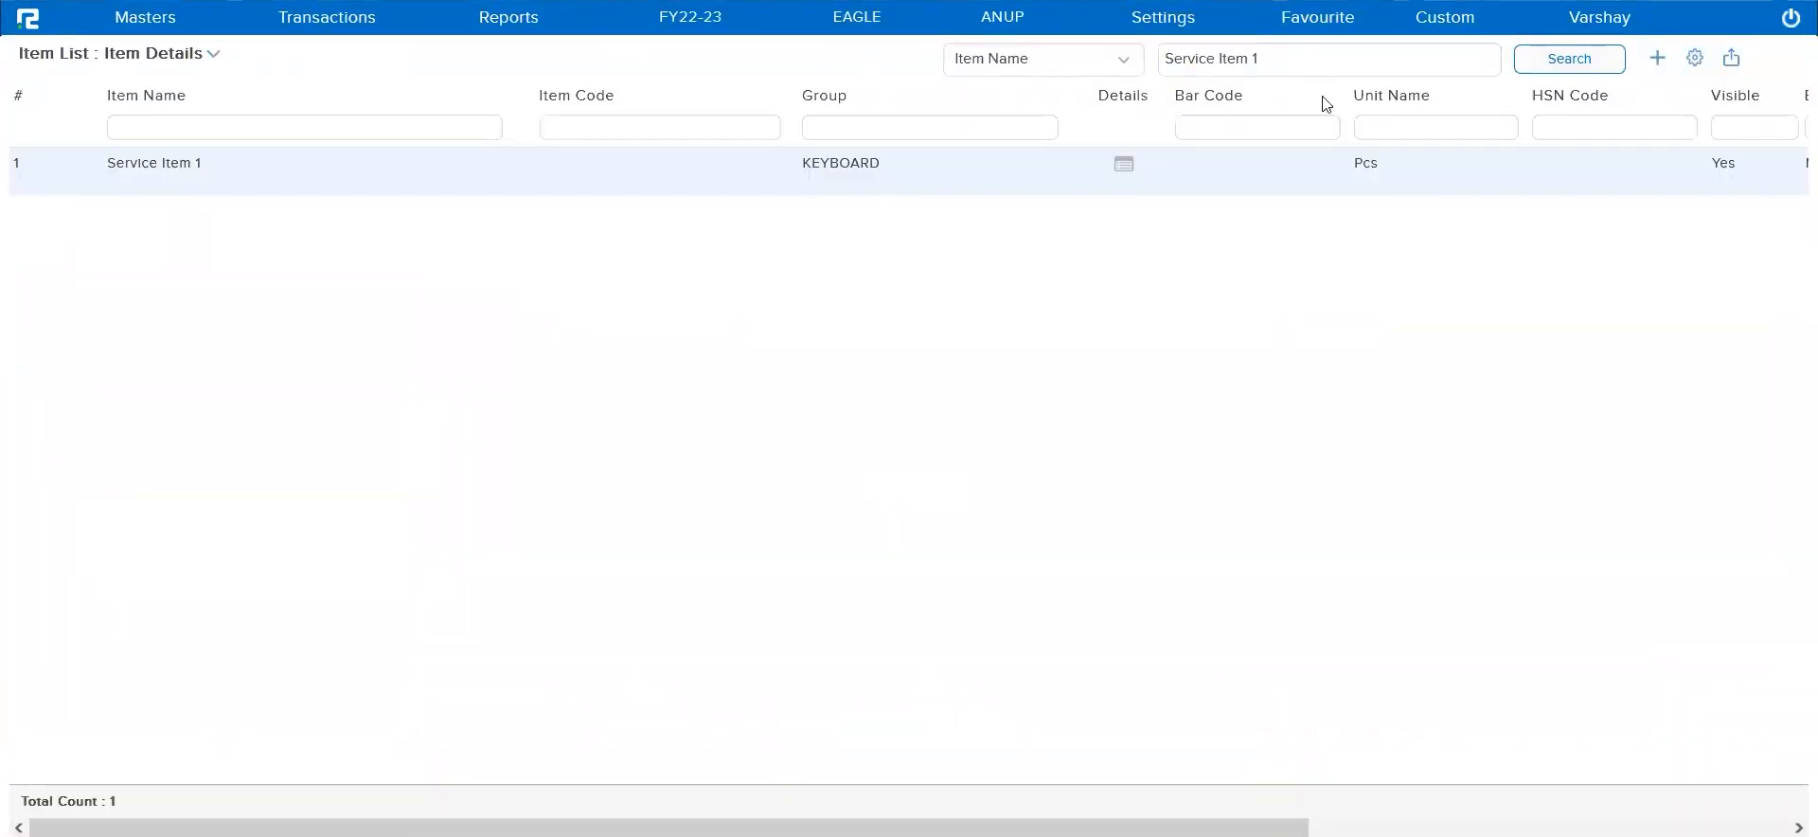
# Check the HSN code of Service Item 1 in the item list and item master, and close the master without saving
pyautogui.tripleClick(1565, 94)
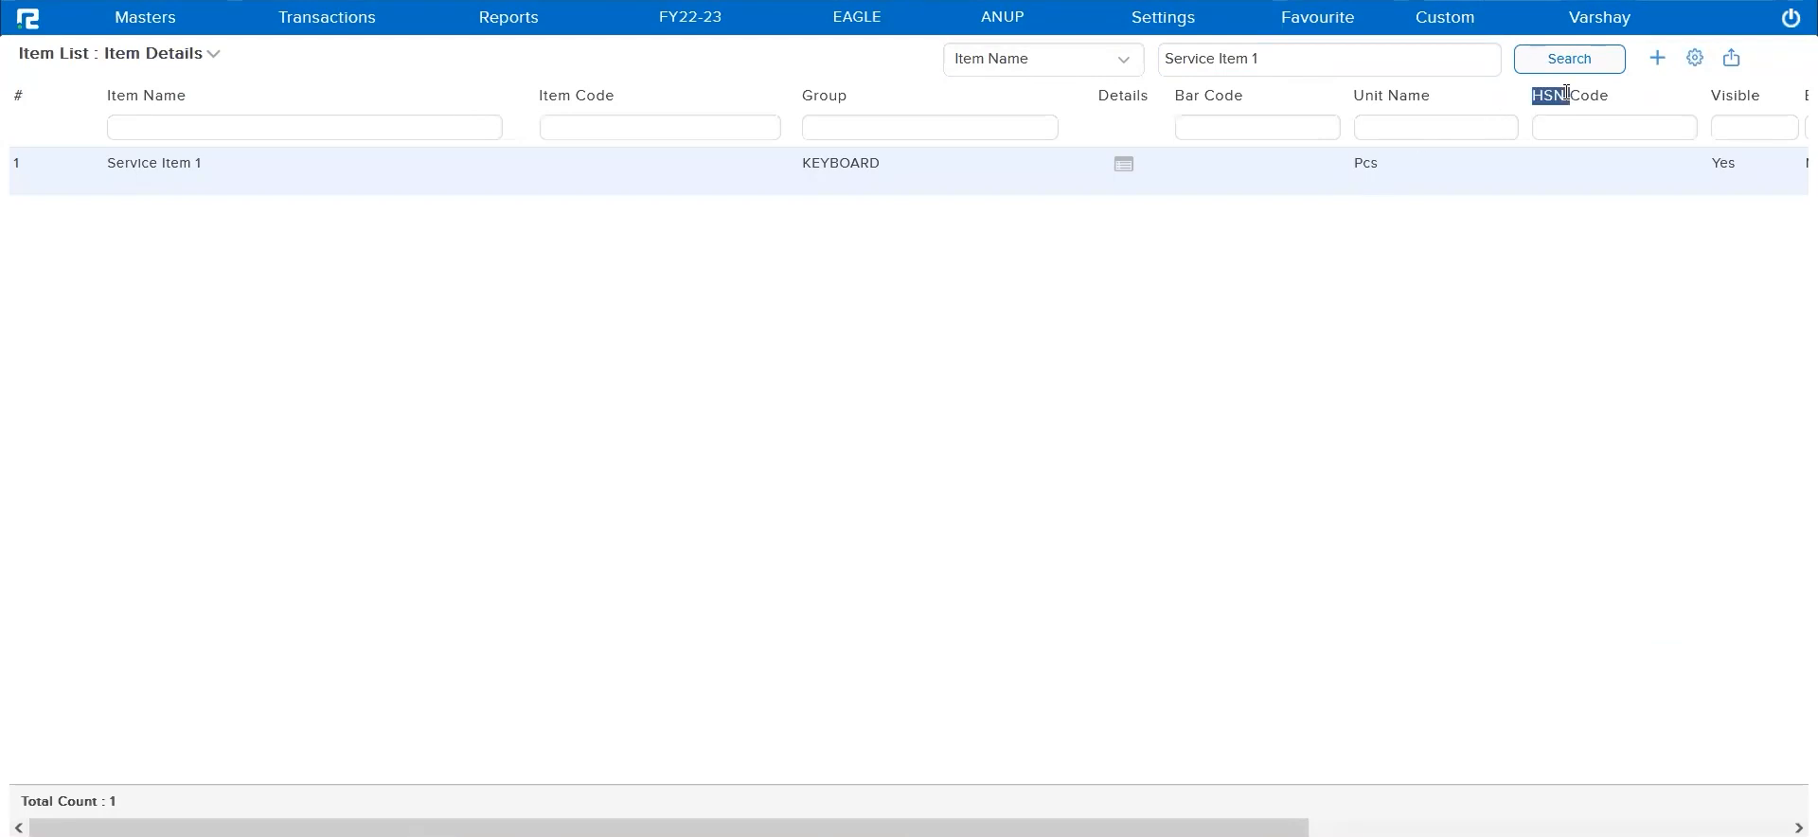
pyautogui.doubleClick(1437, 188)
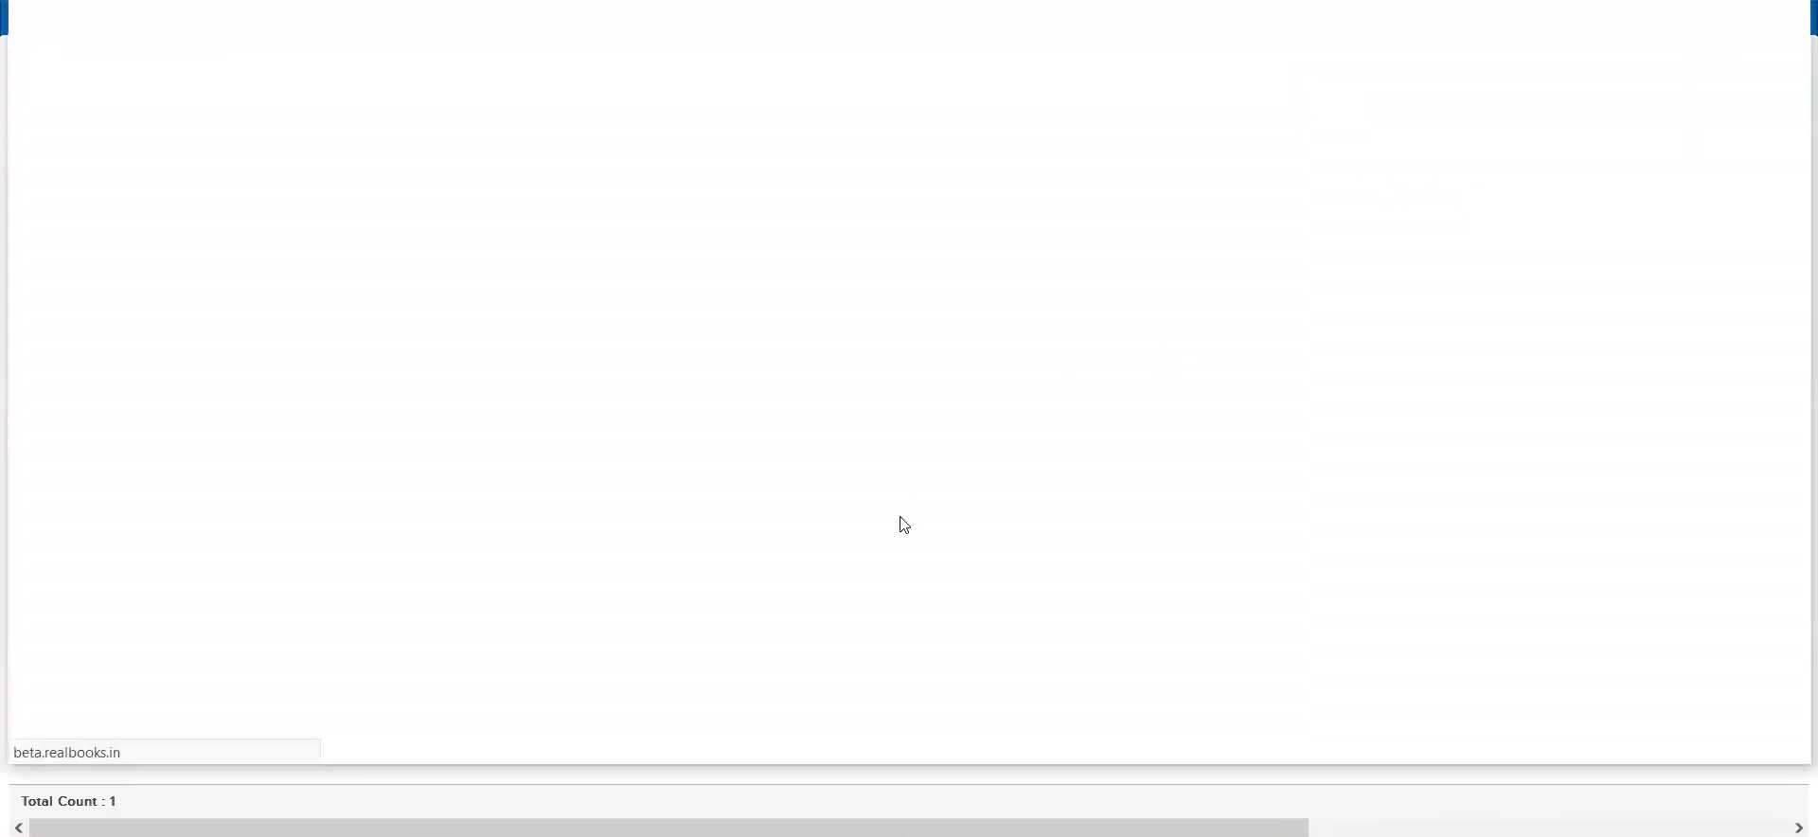
pyautogui.click(1084, 265)
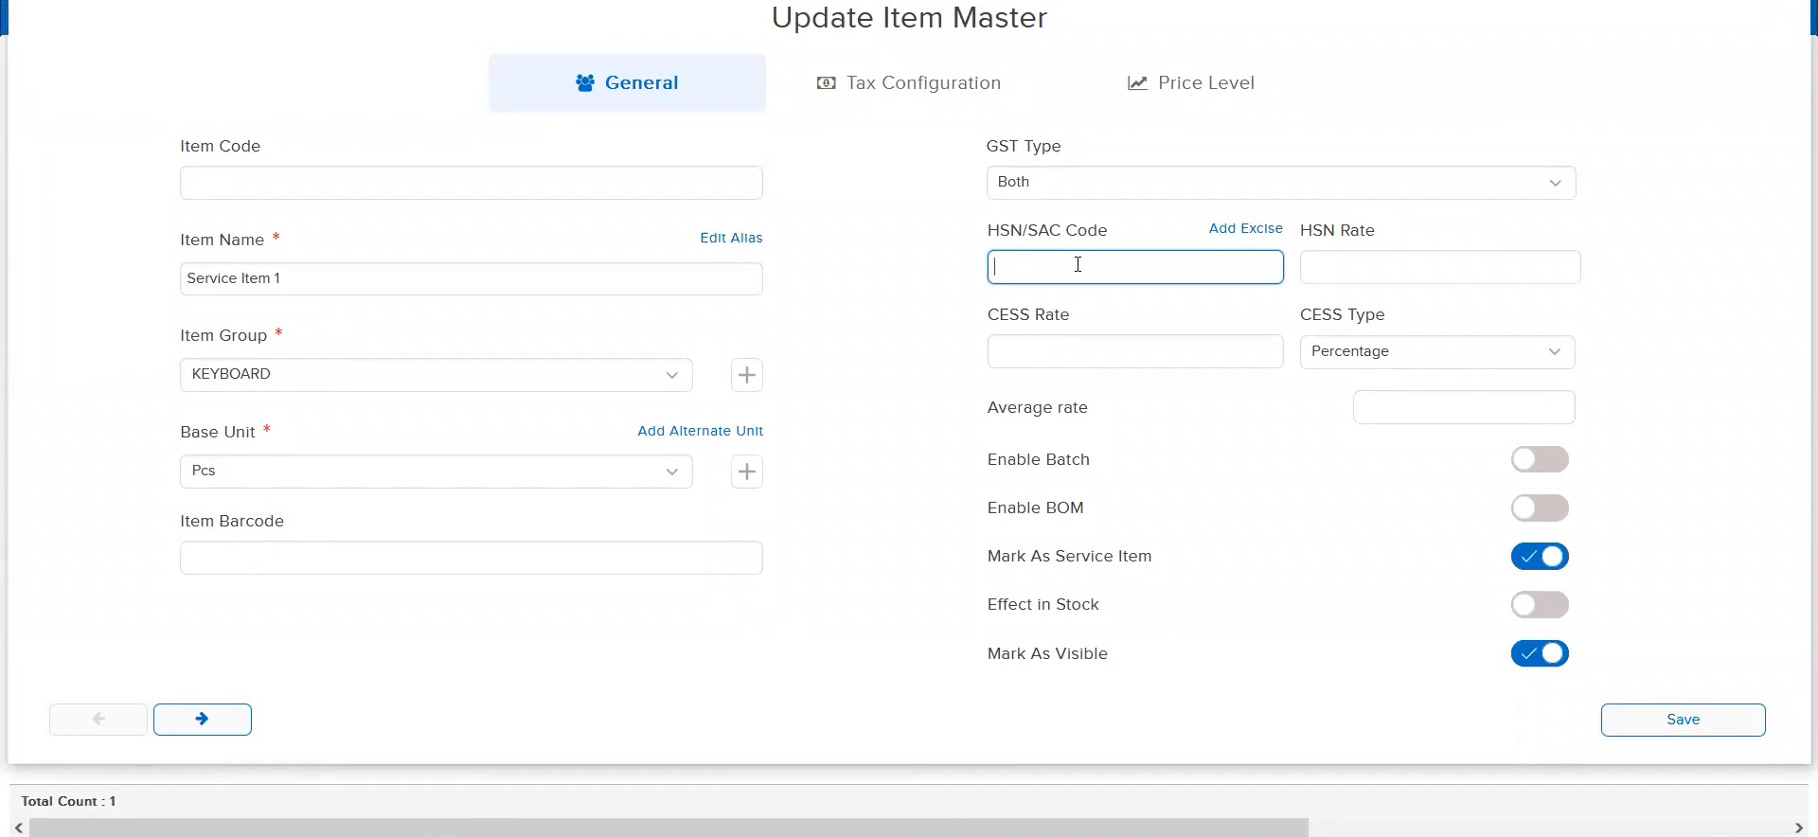
pyautogui.press('Escape')
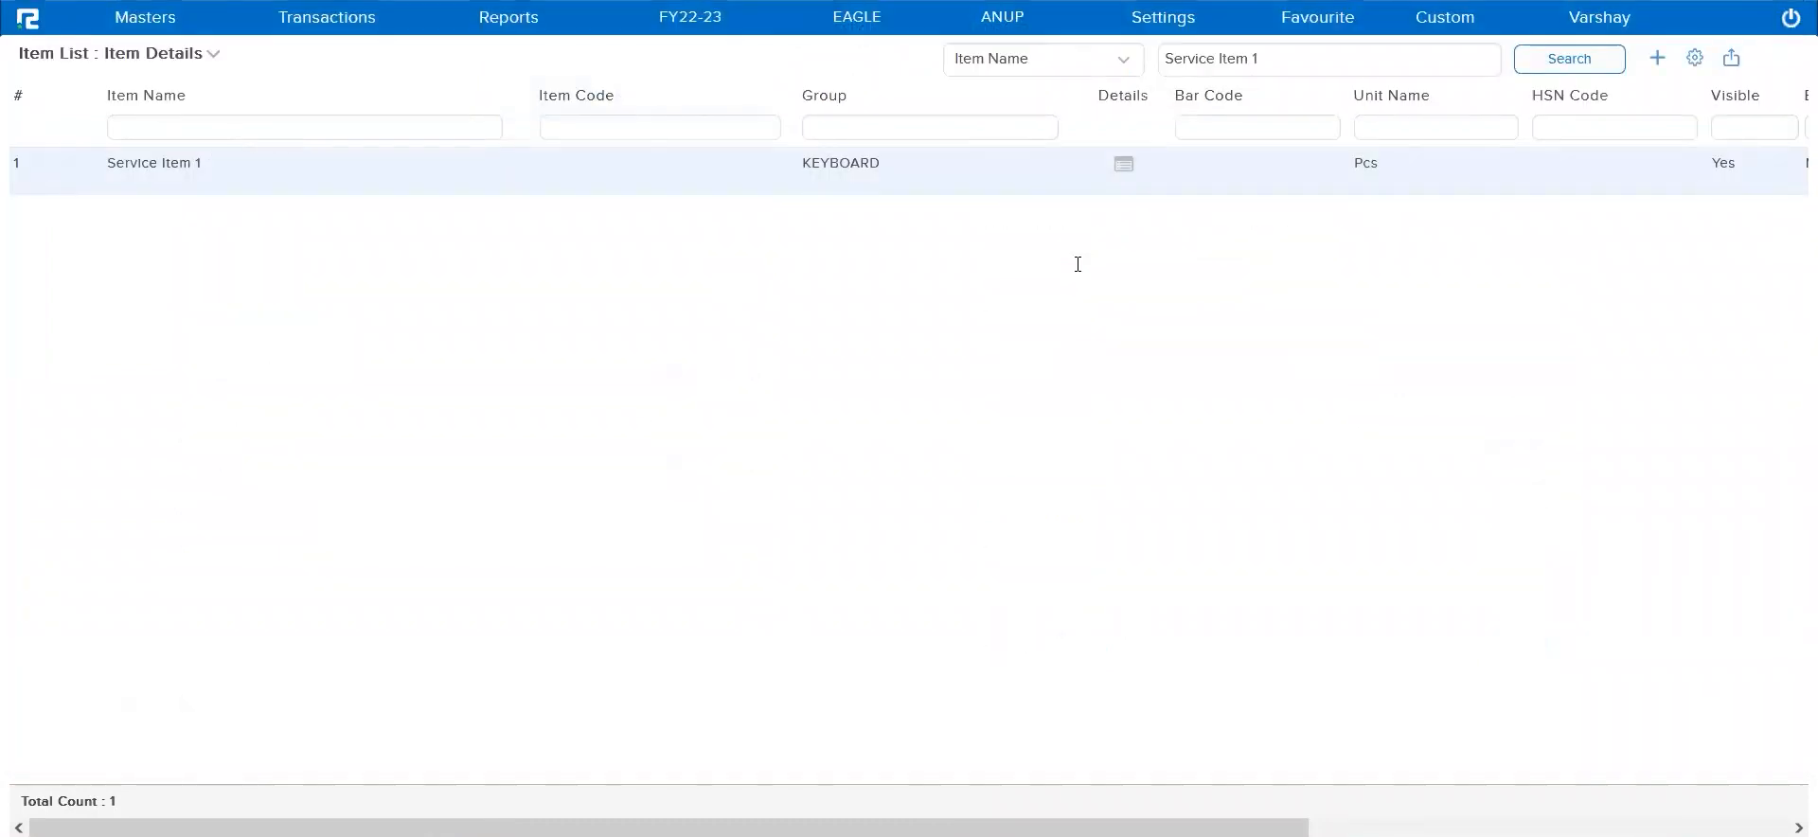
pyautogui.press('Escape')
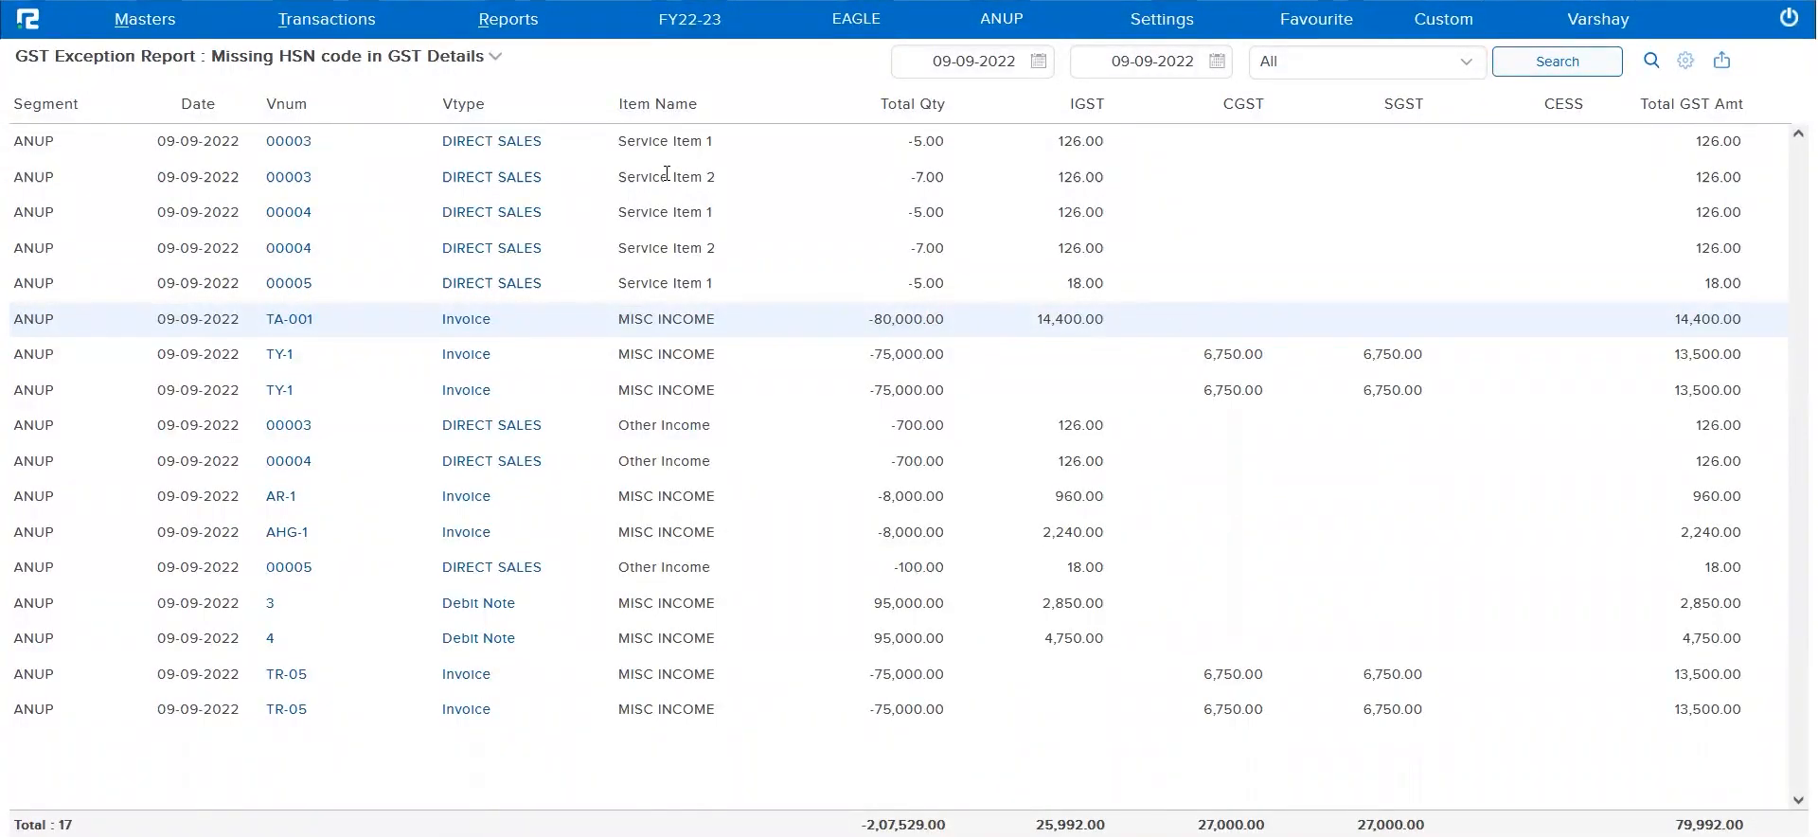
# Run the GST Exception Report for Missing Business Place
pyautogui.click(428, 61)
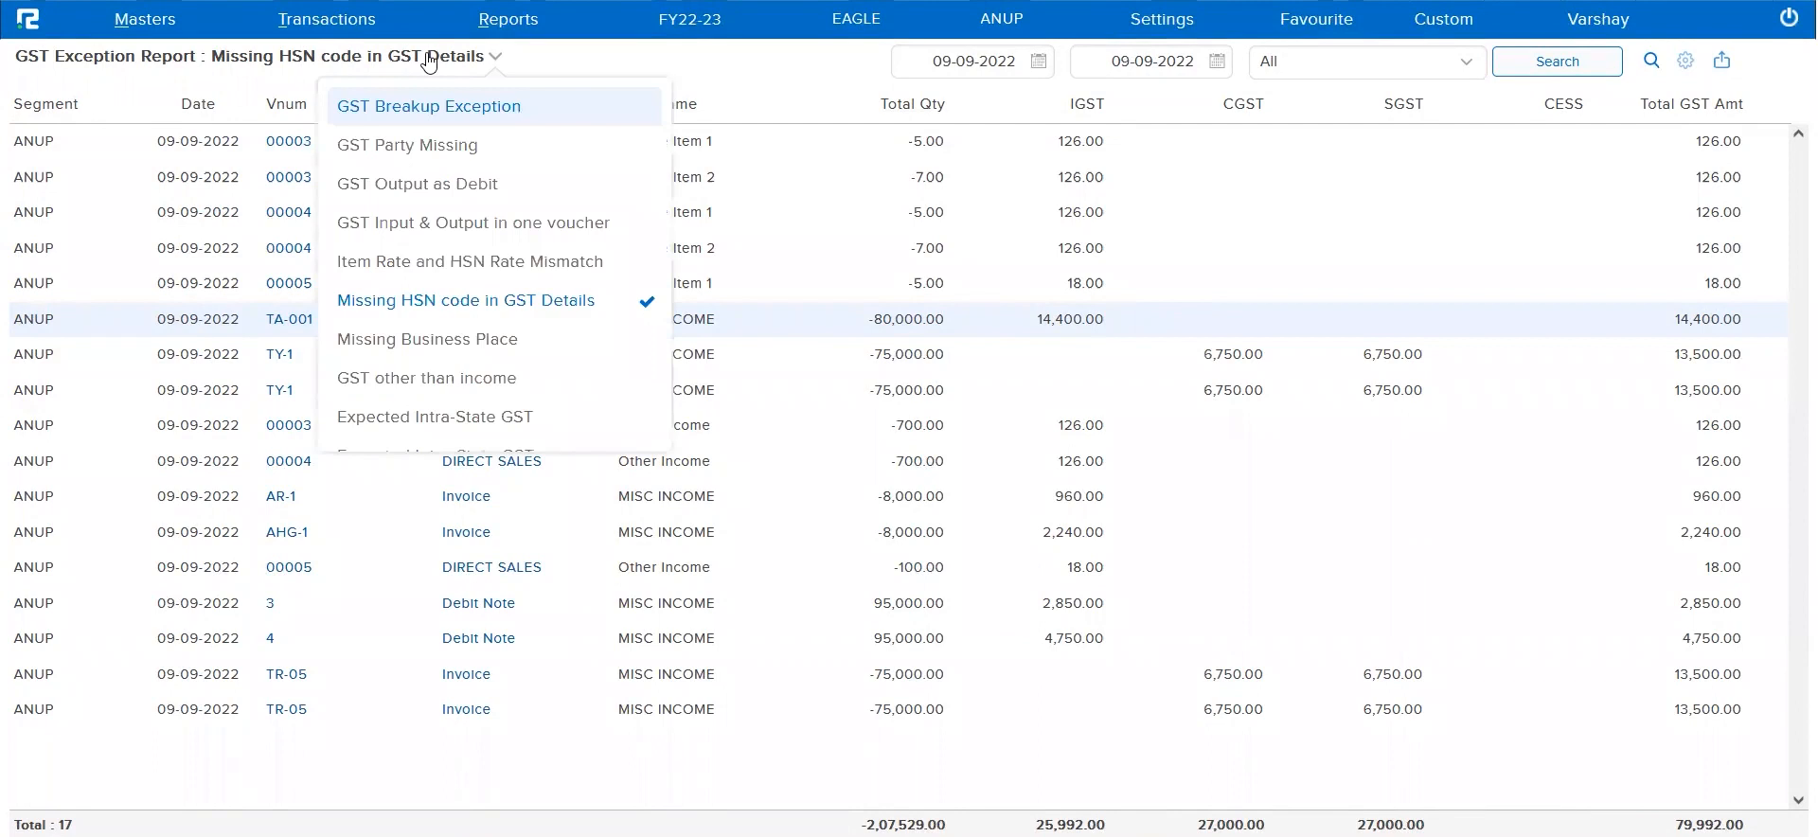
pyautogui.click(499, 341)
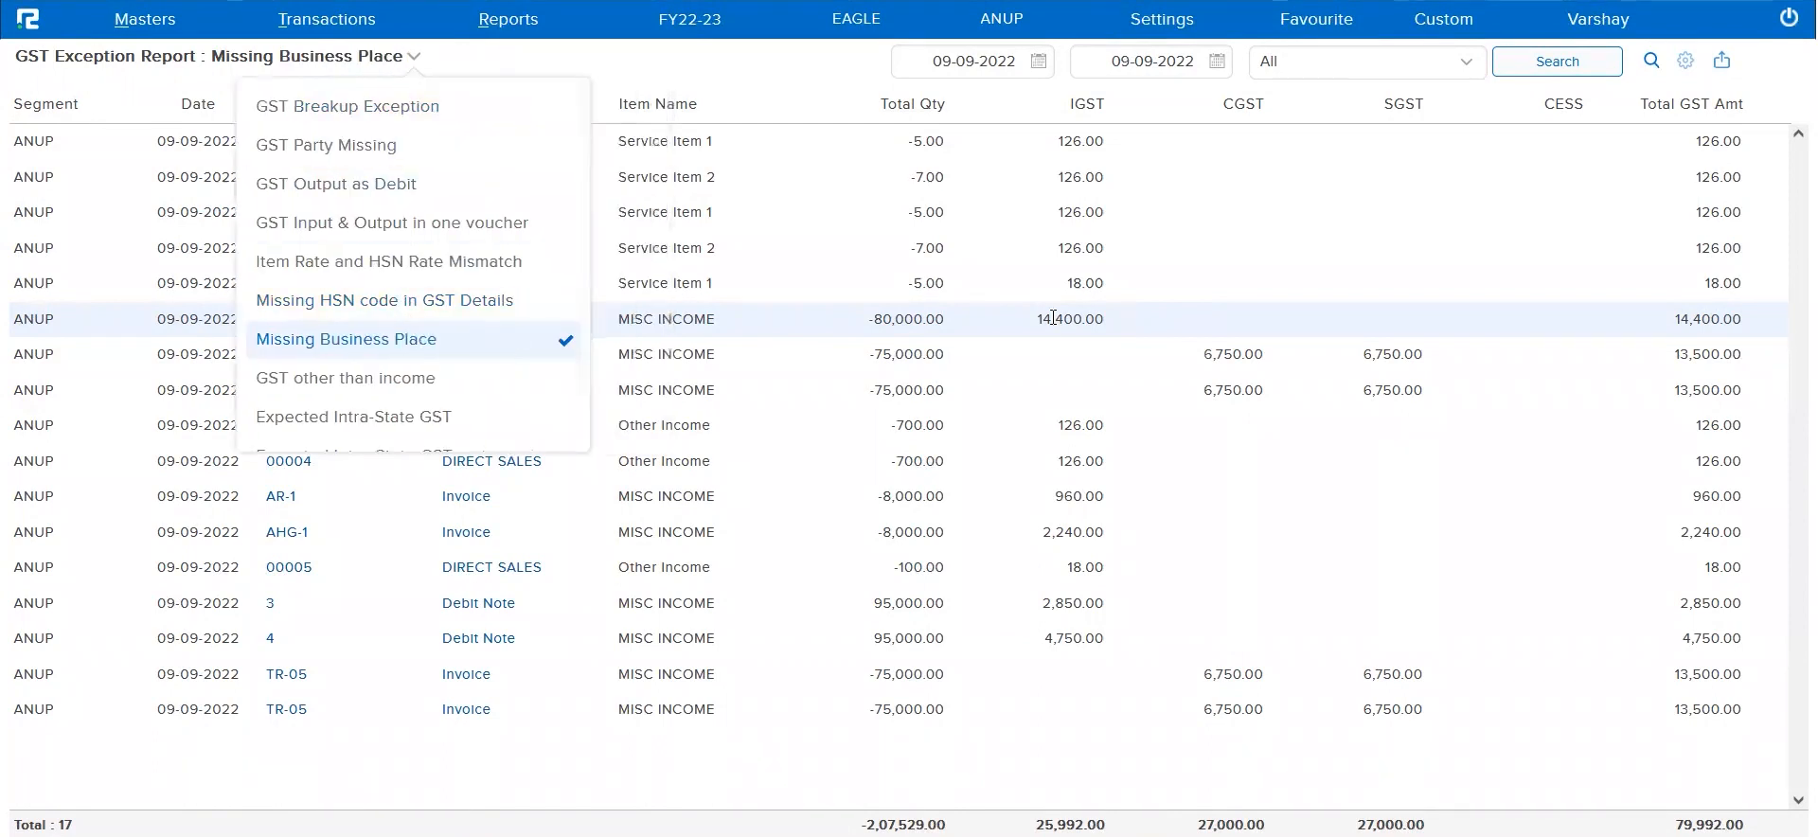
pyautogui.click(1578, 68)
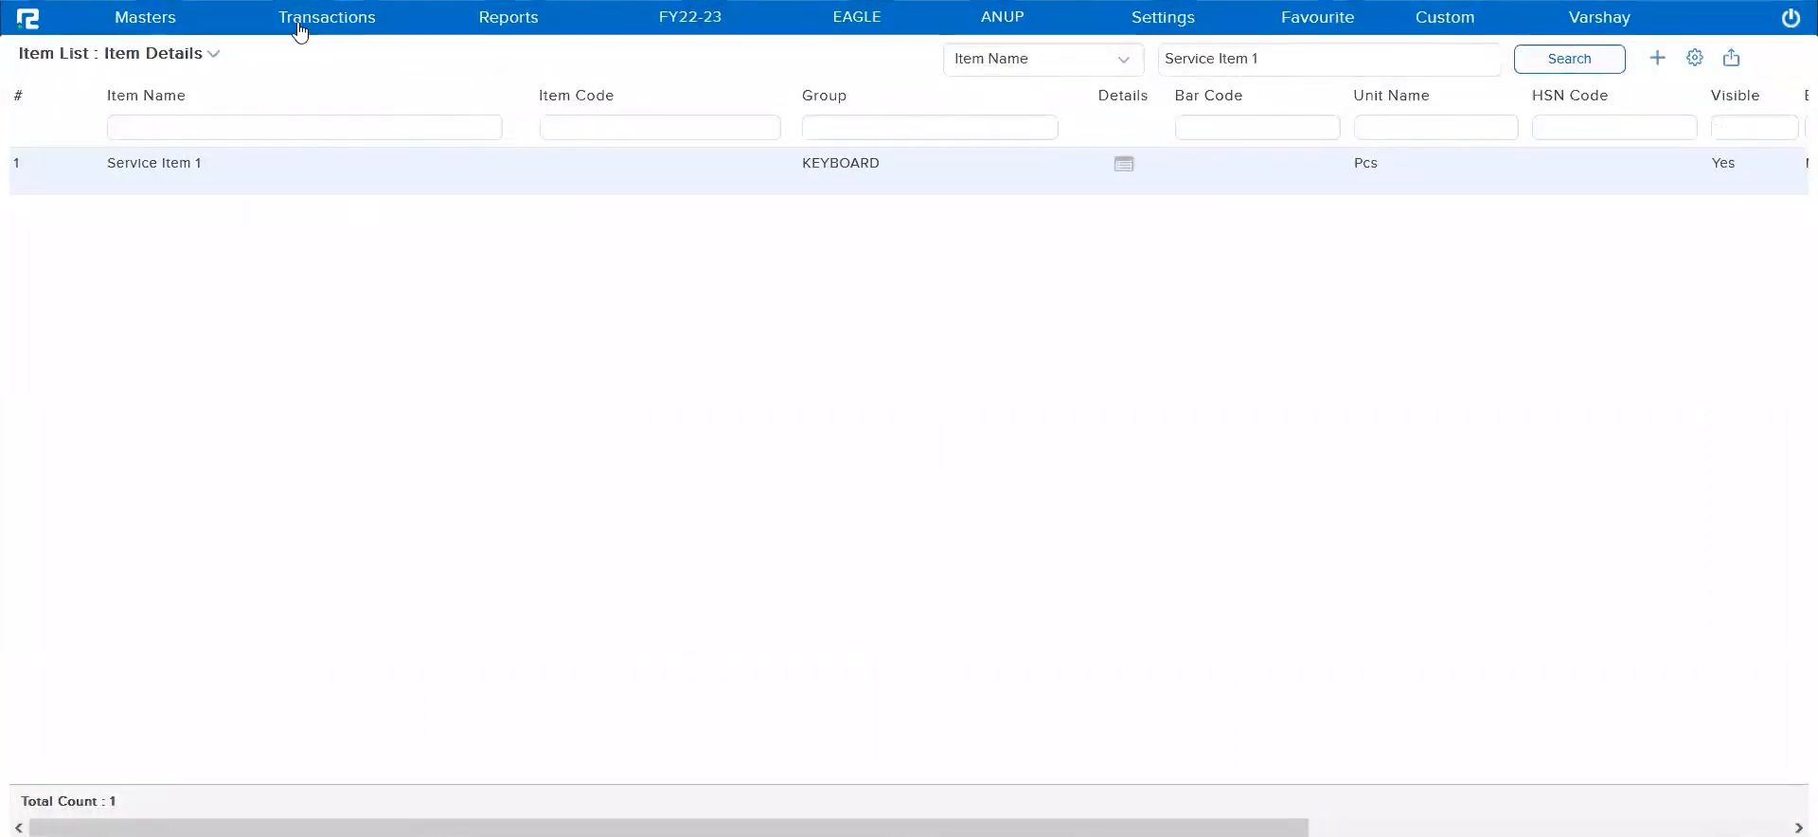
# Open a new accounts voucher entry and examine its business place selection
pyautogui.click(299, 29)
pyautogui.click(300, 60)
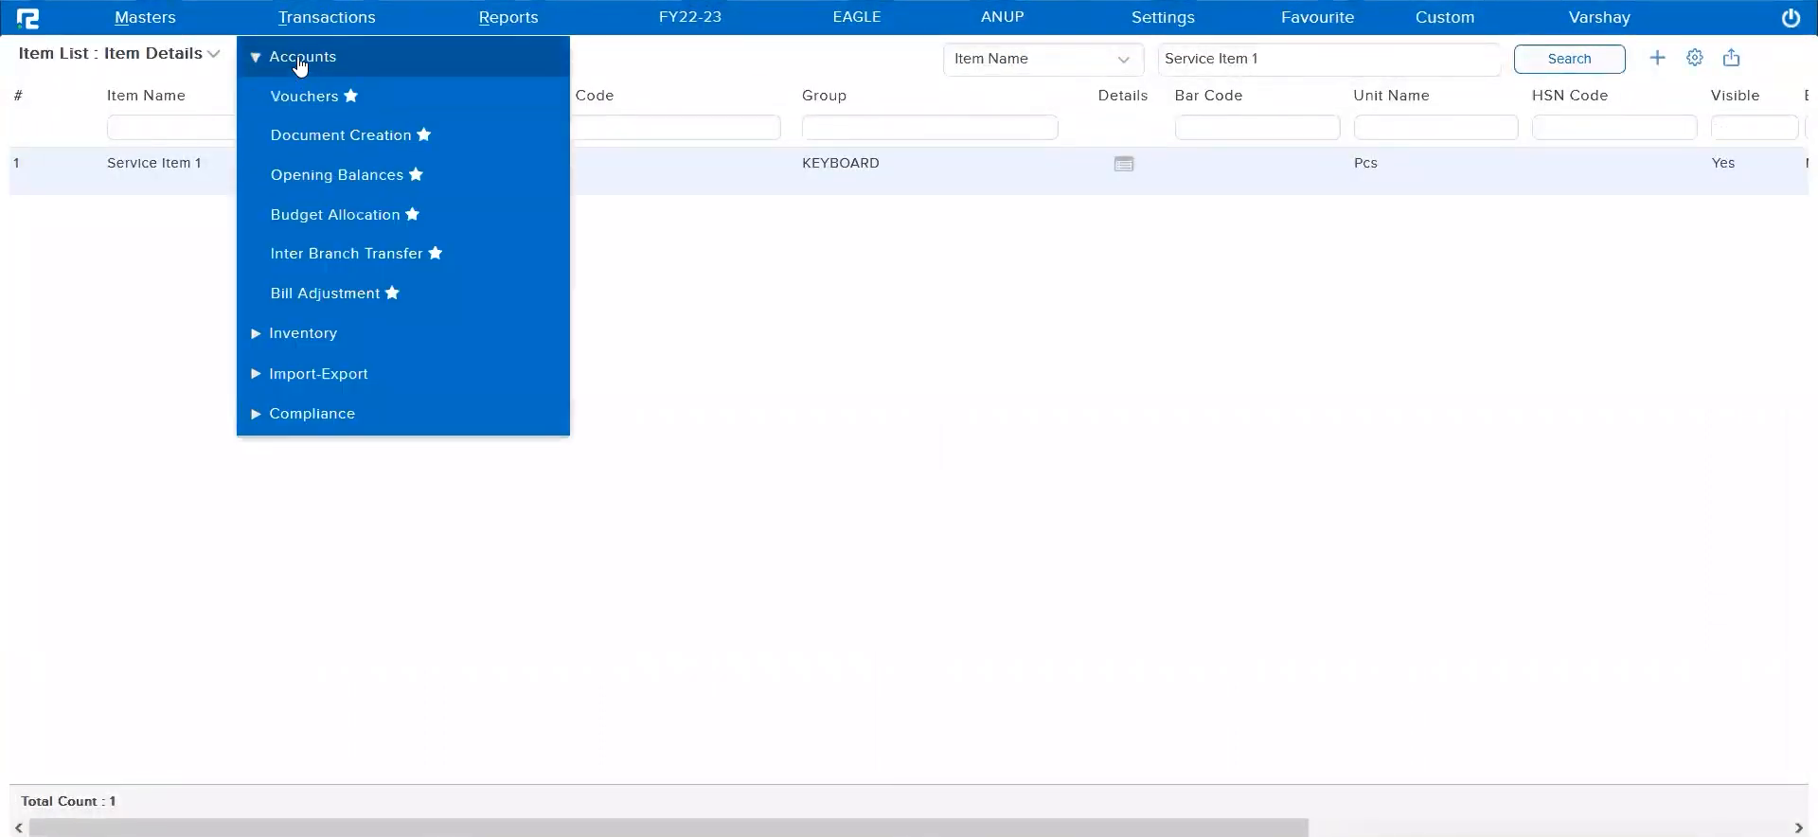
pyautogui.click(317, 97)
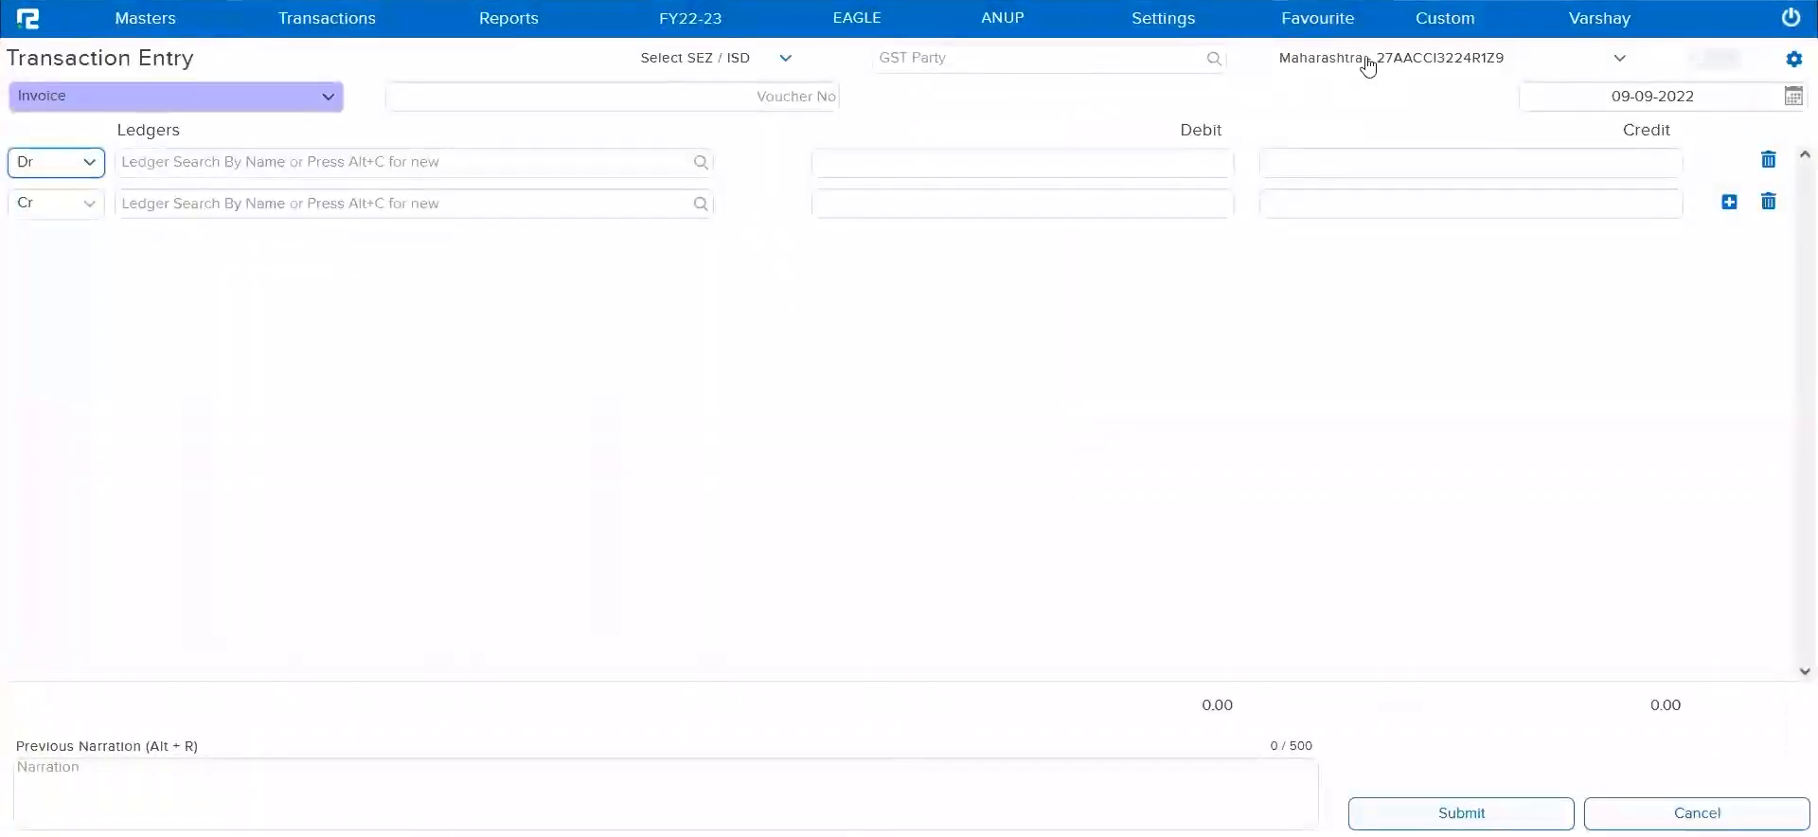
pyautogui.click(1367, 60)
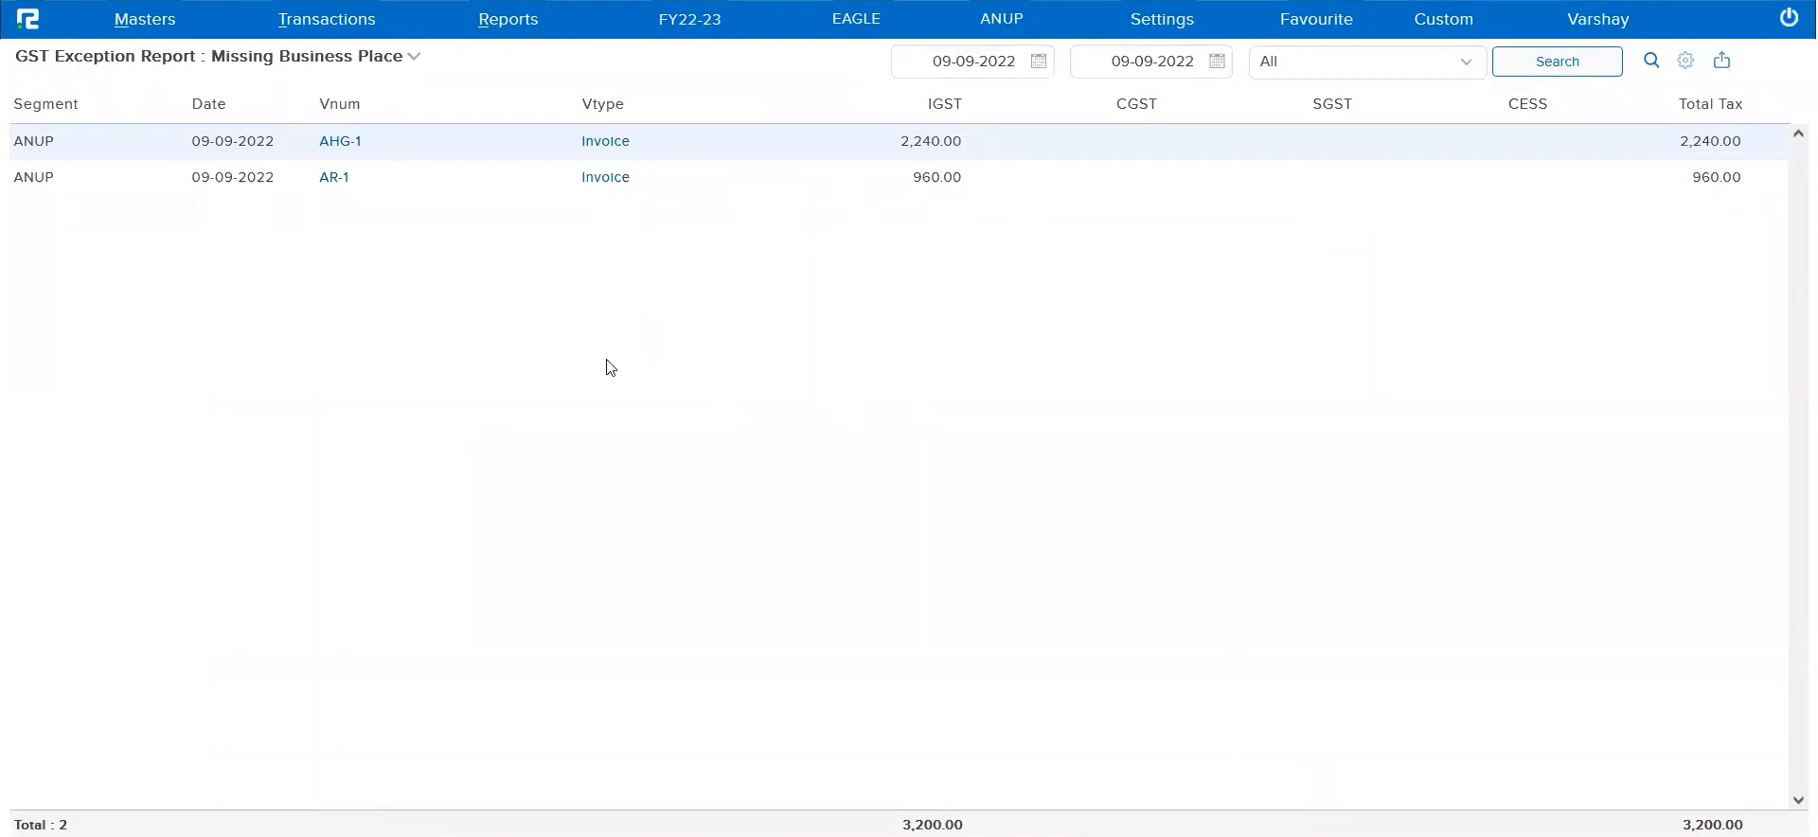
# Open the ABC Private Limited invoice from the Missing Business Place report, check its business place and segment, and close it without saving
pyautogui.click(614, 147)
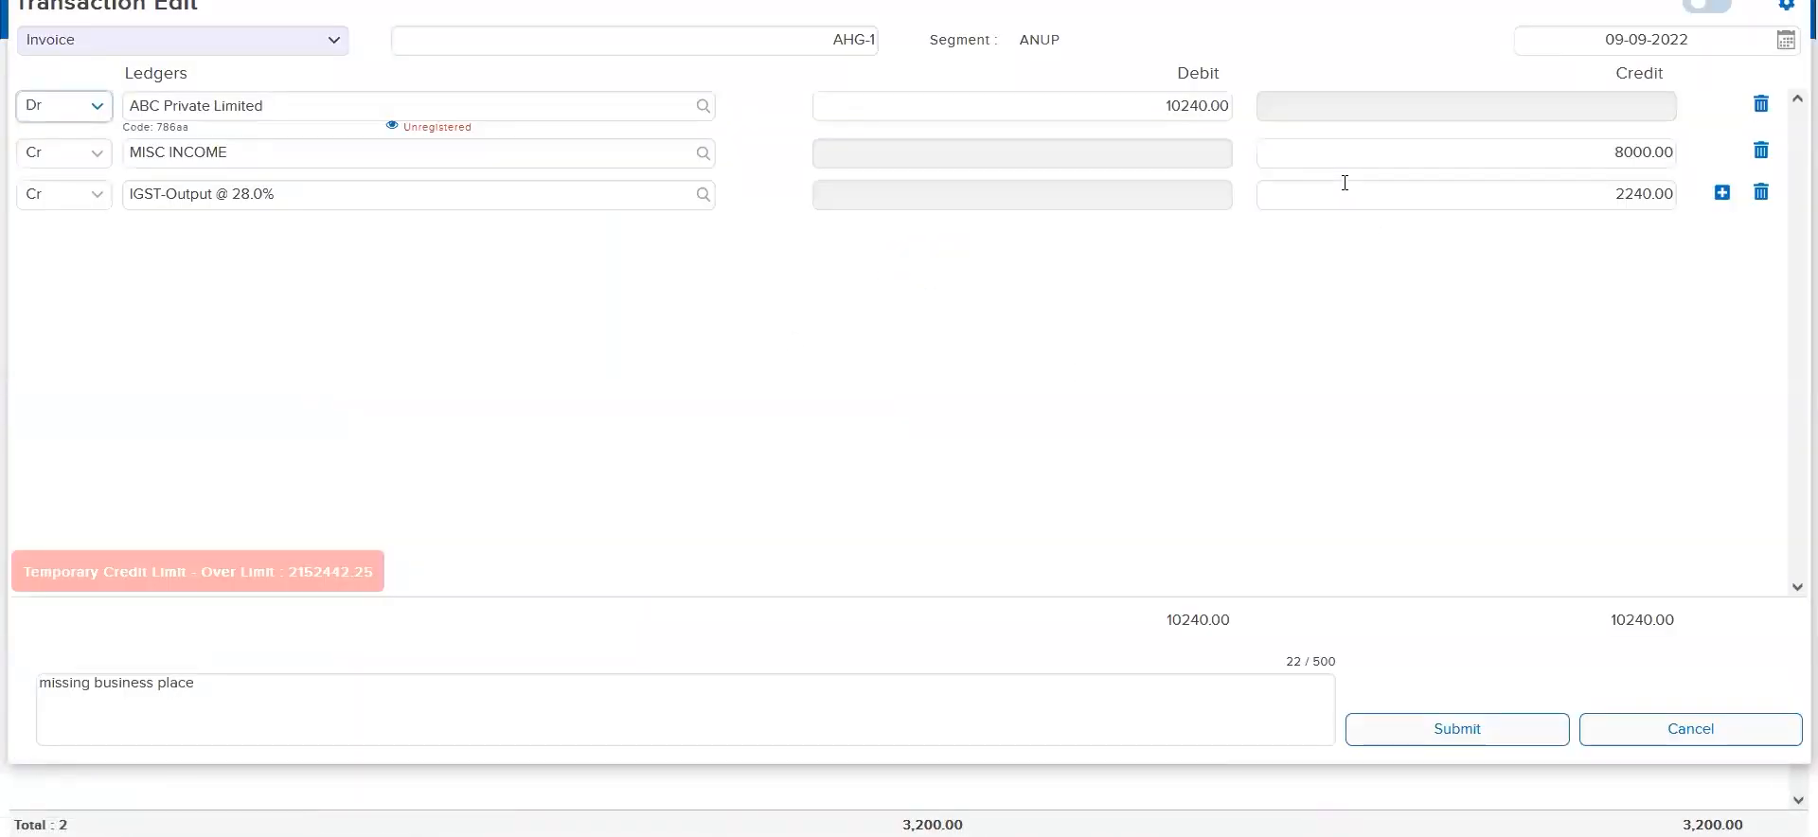
pyautogui.click(1593, 43)
pyautogui.click(1205, 43)
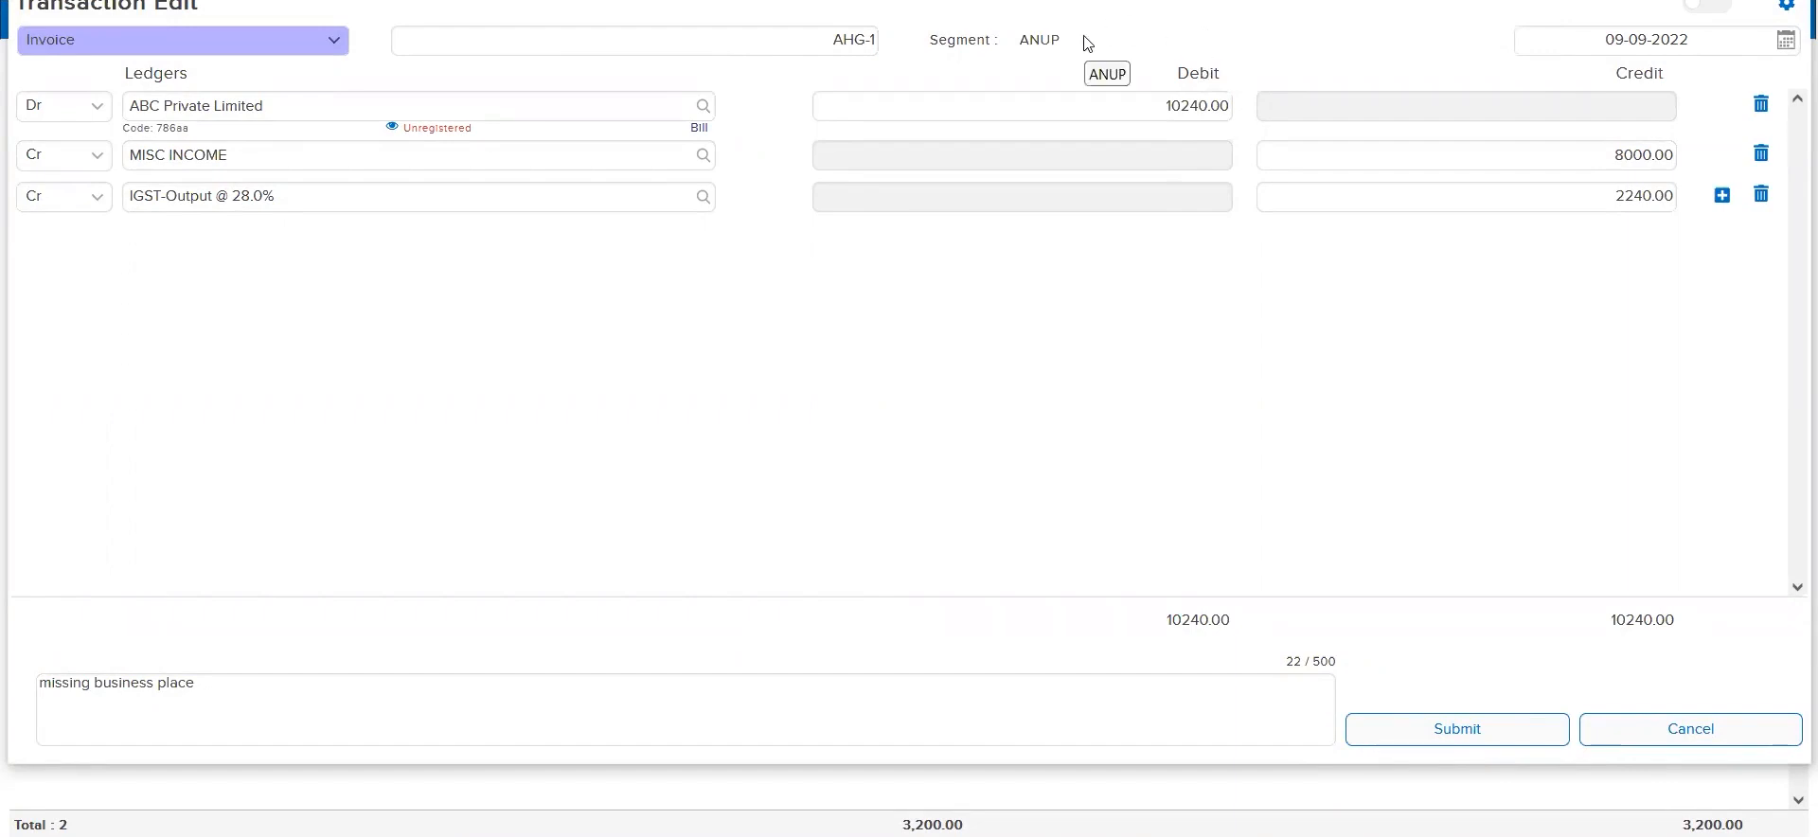
pyautogui.press('Escape')
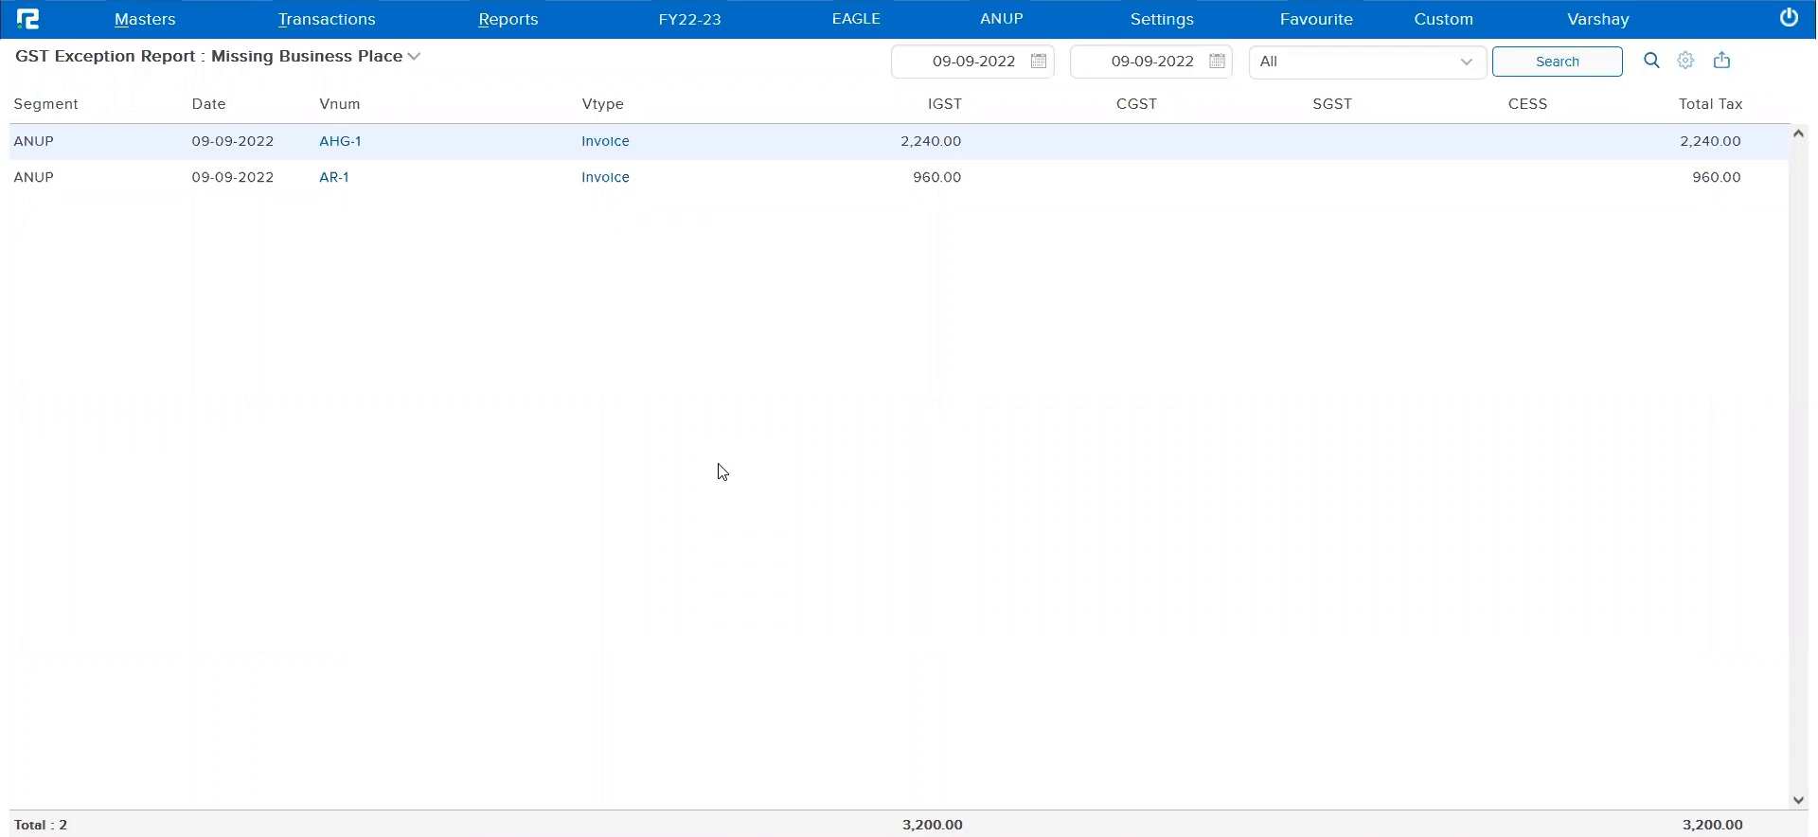
# Run the GST Exception Report for GST other than income from 01-09-2022 to 09-09-2022
pyautogui.click(373, 58)
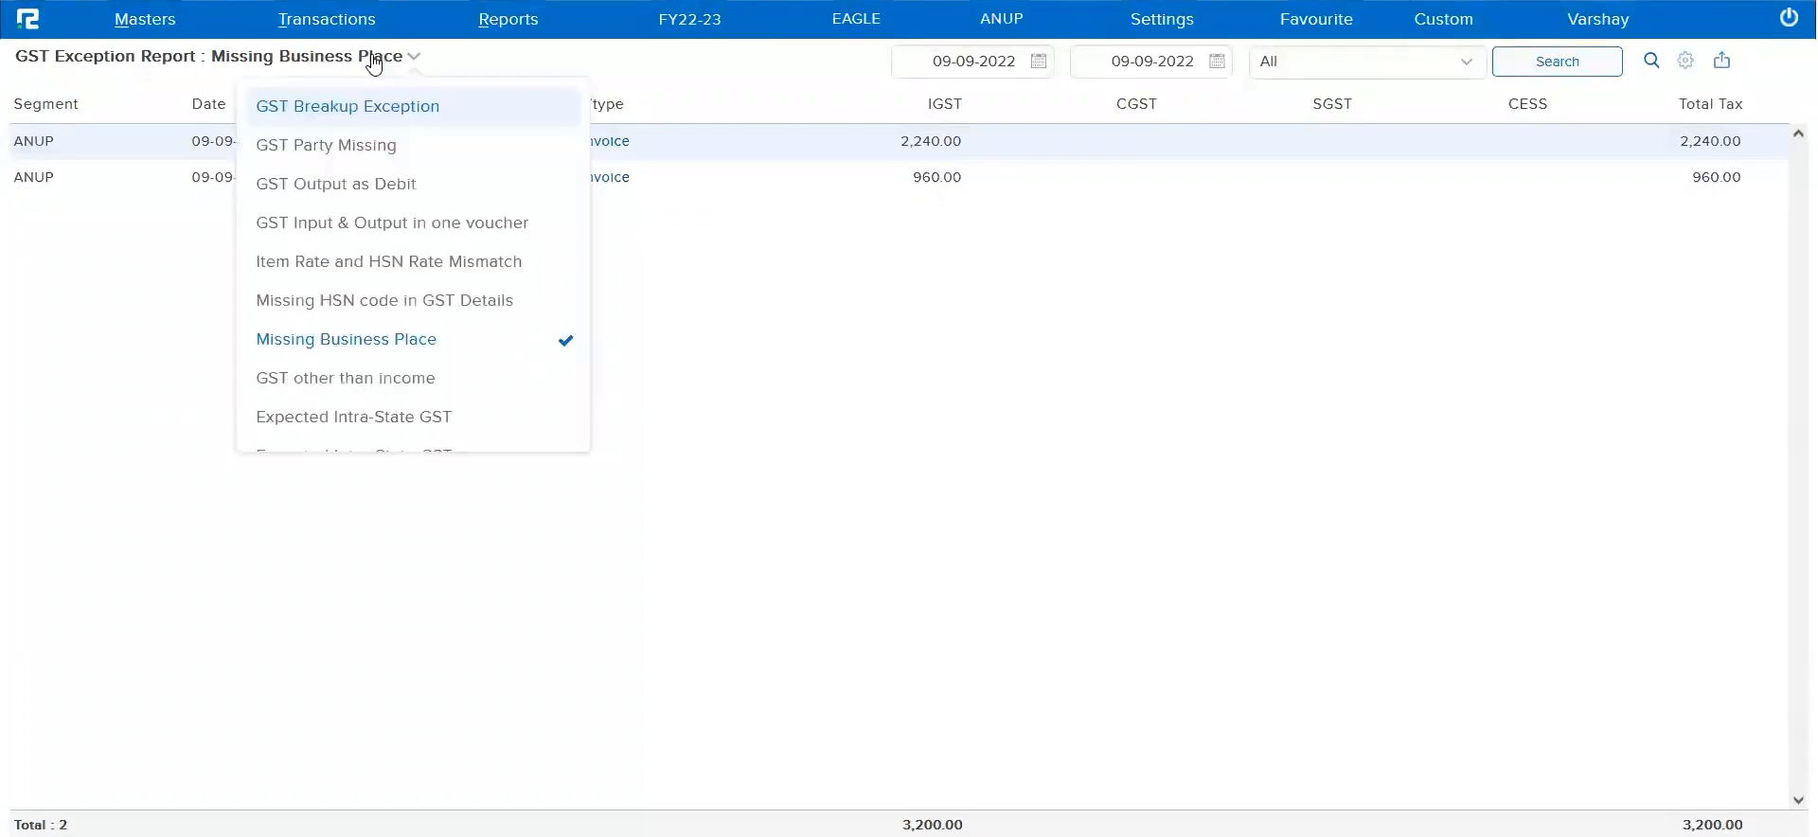
pyautogui.click(438, 380)
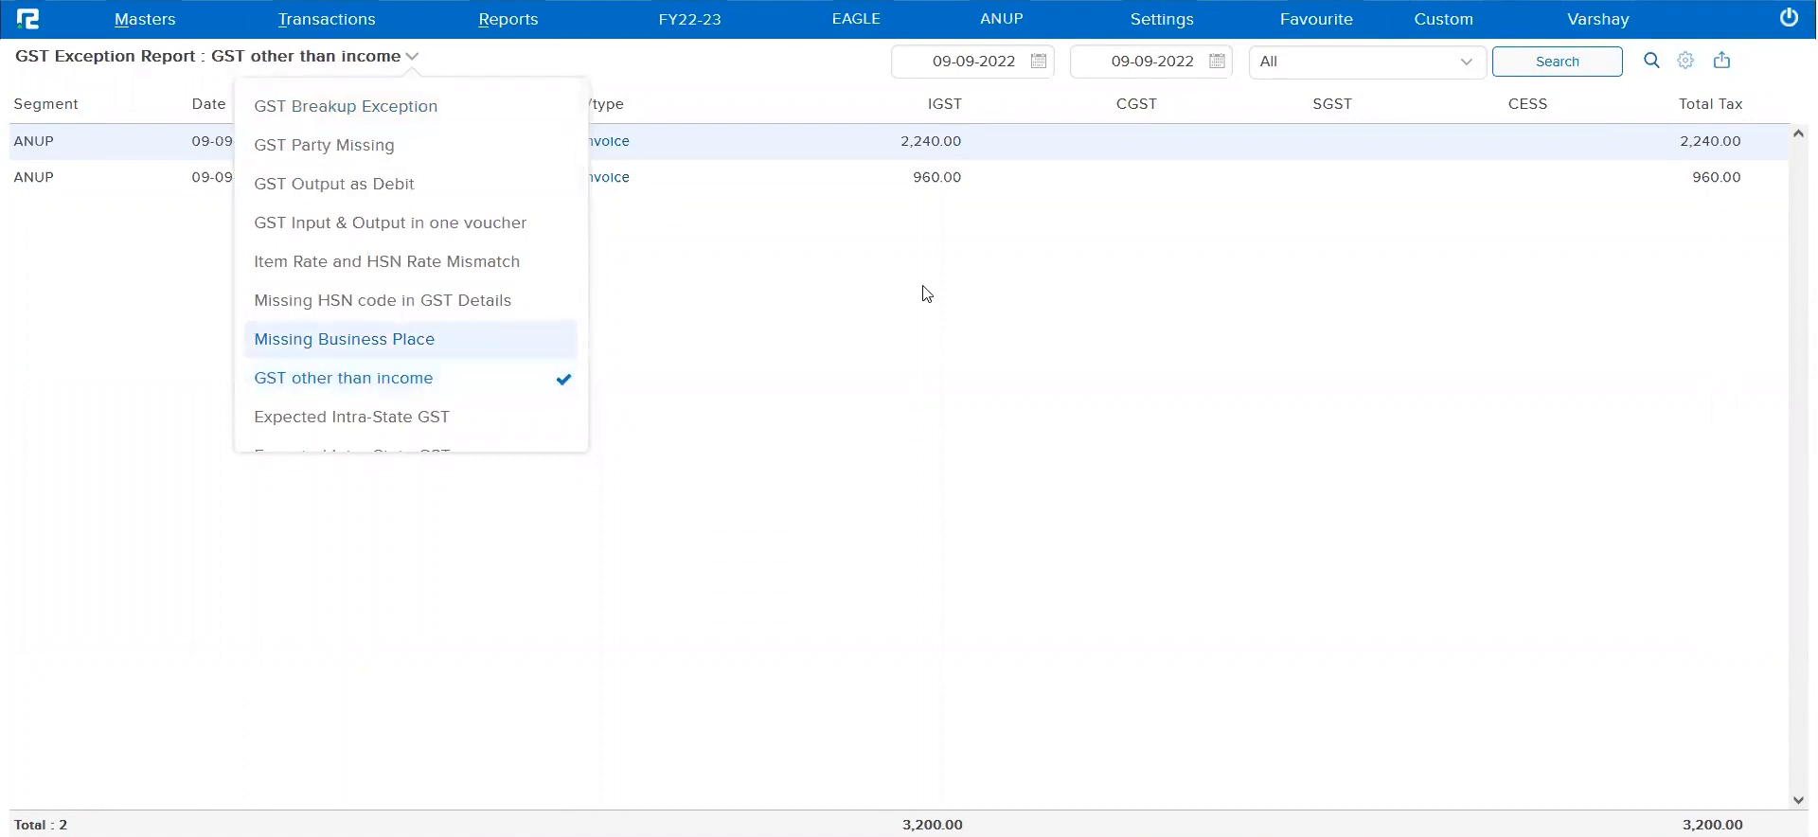
pyautogui.click(1551, 72)
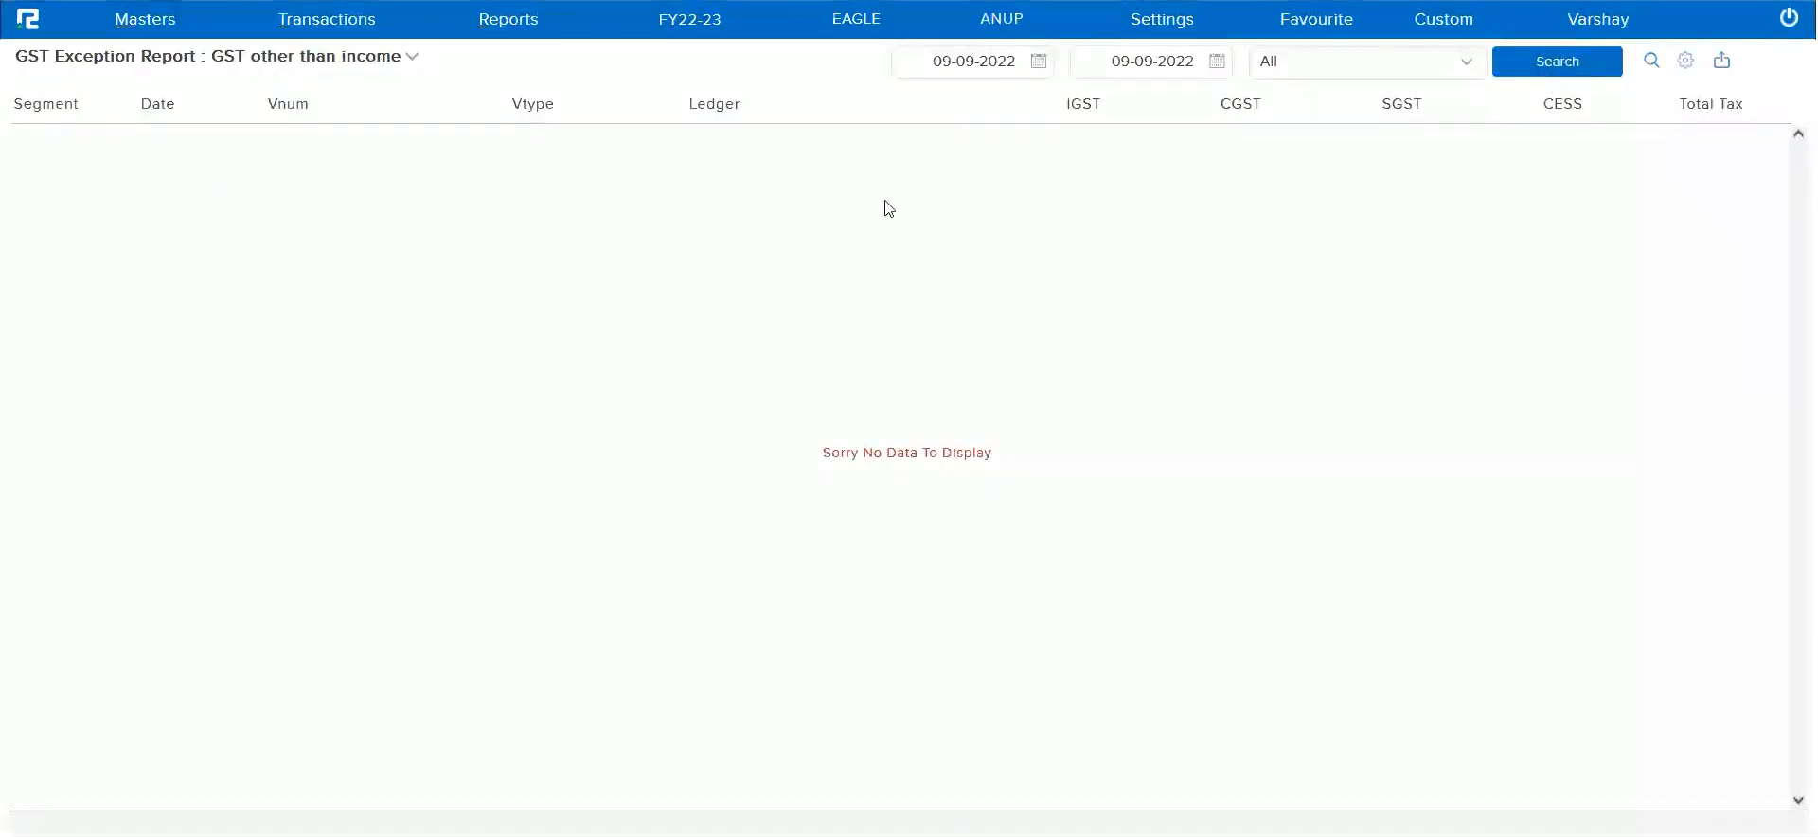
pyautogui.click(949, 64)
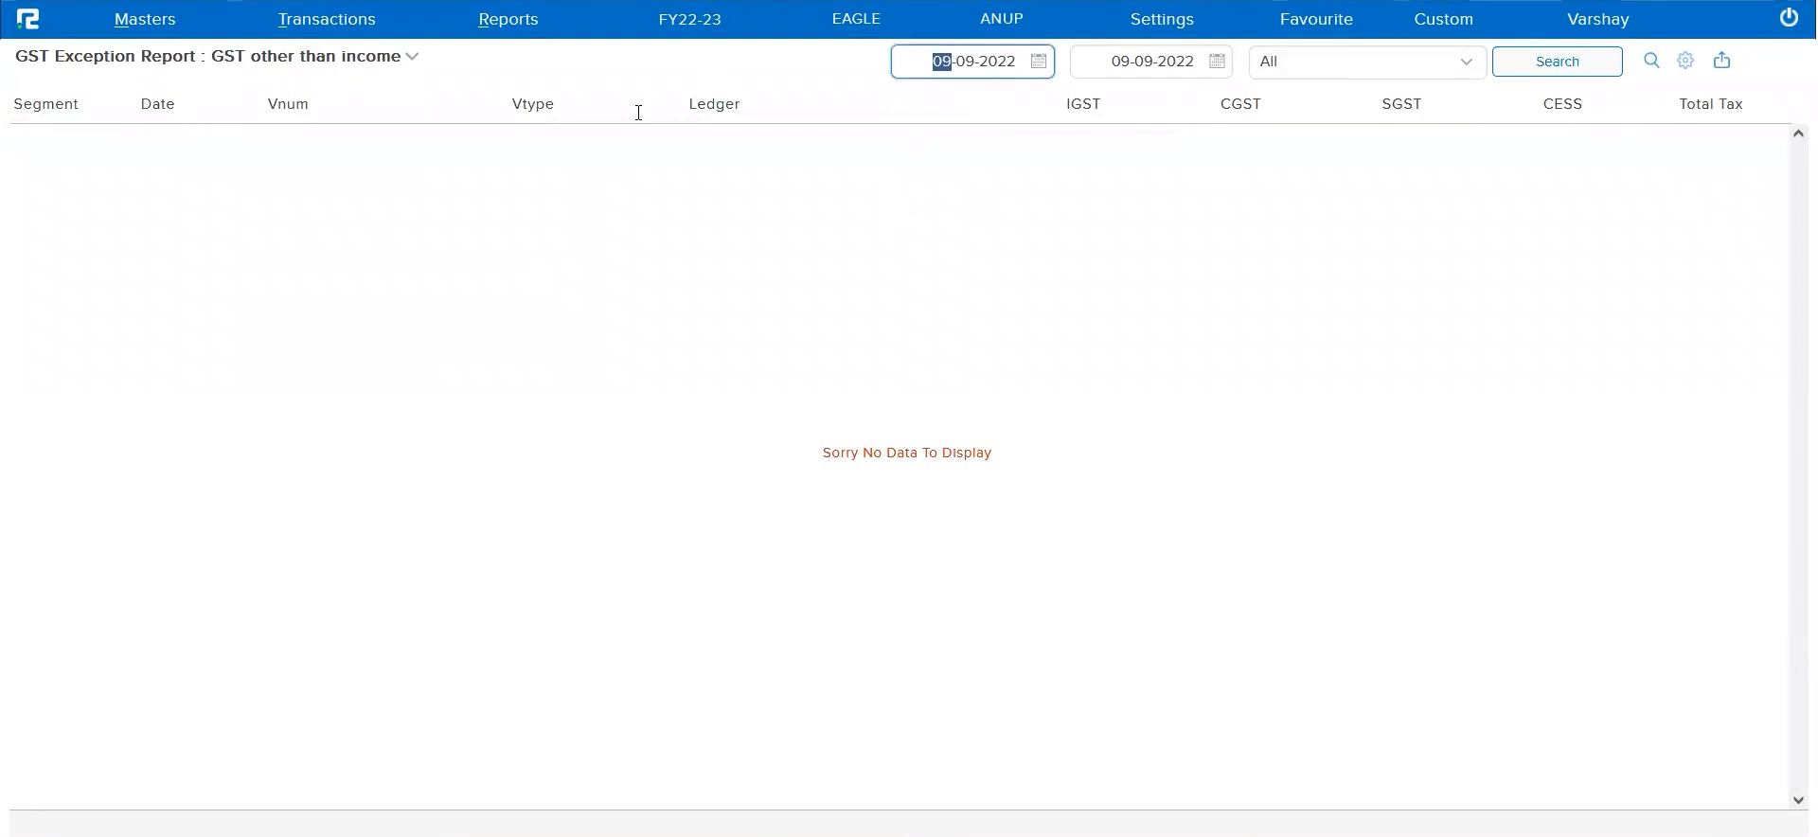
pyautogui.write('1')
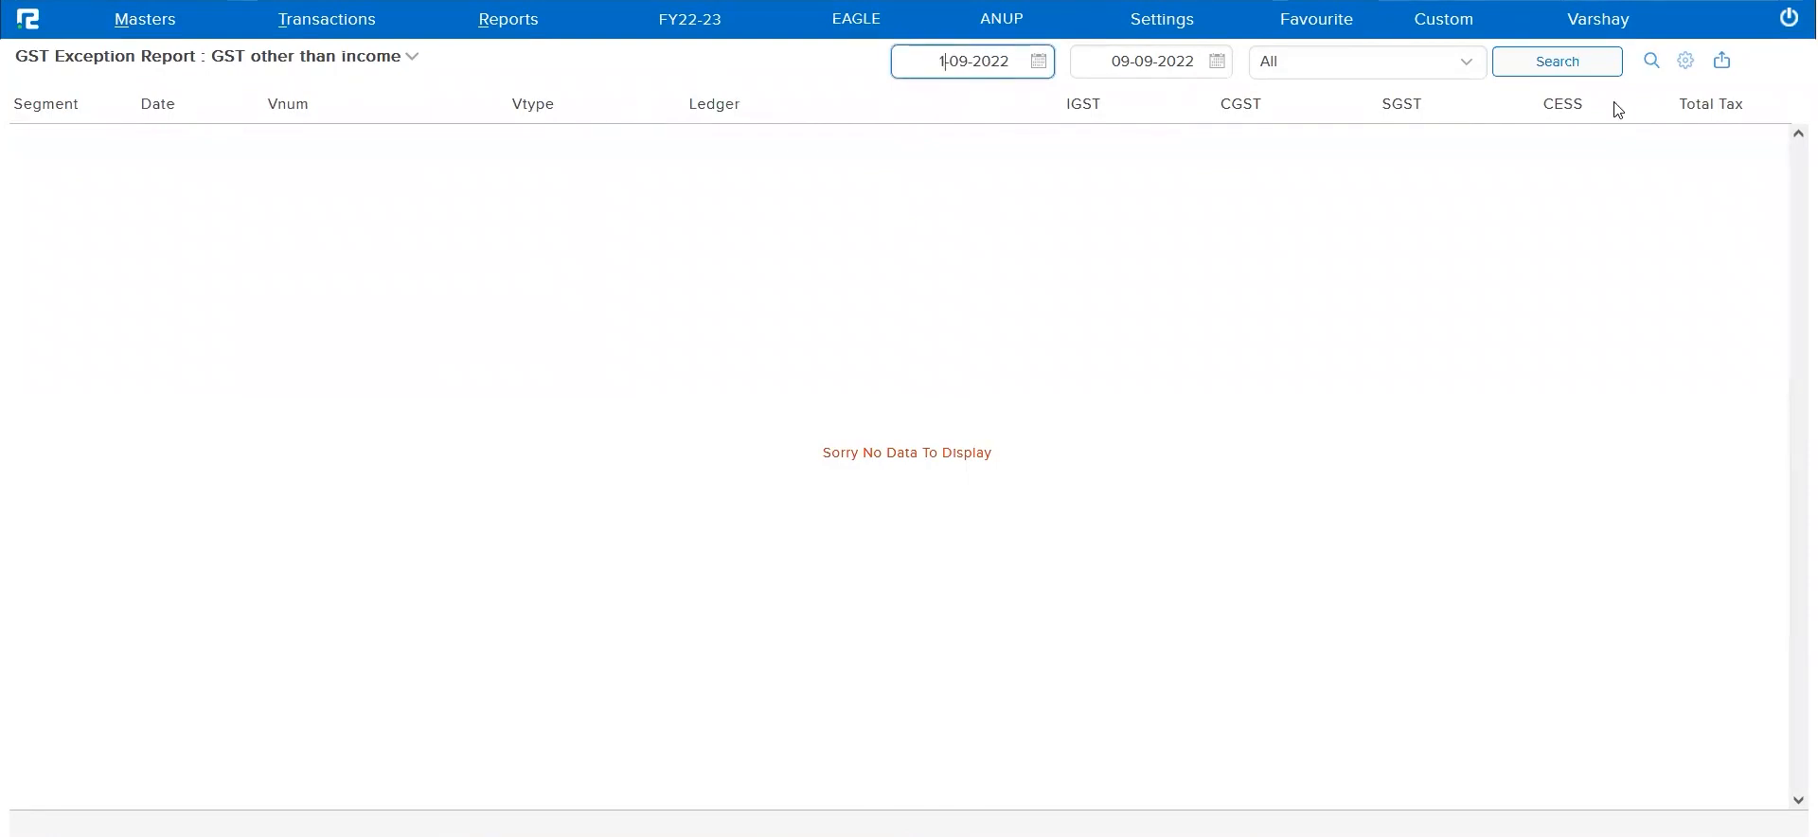
pyautogui.click(1585, 63)
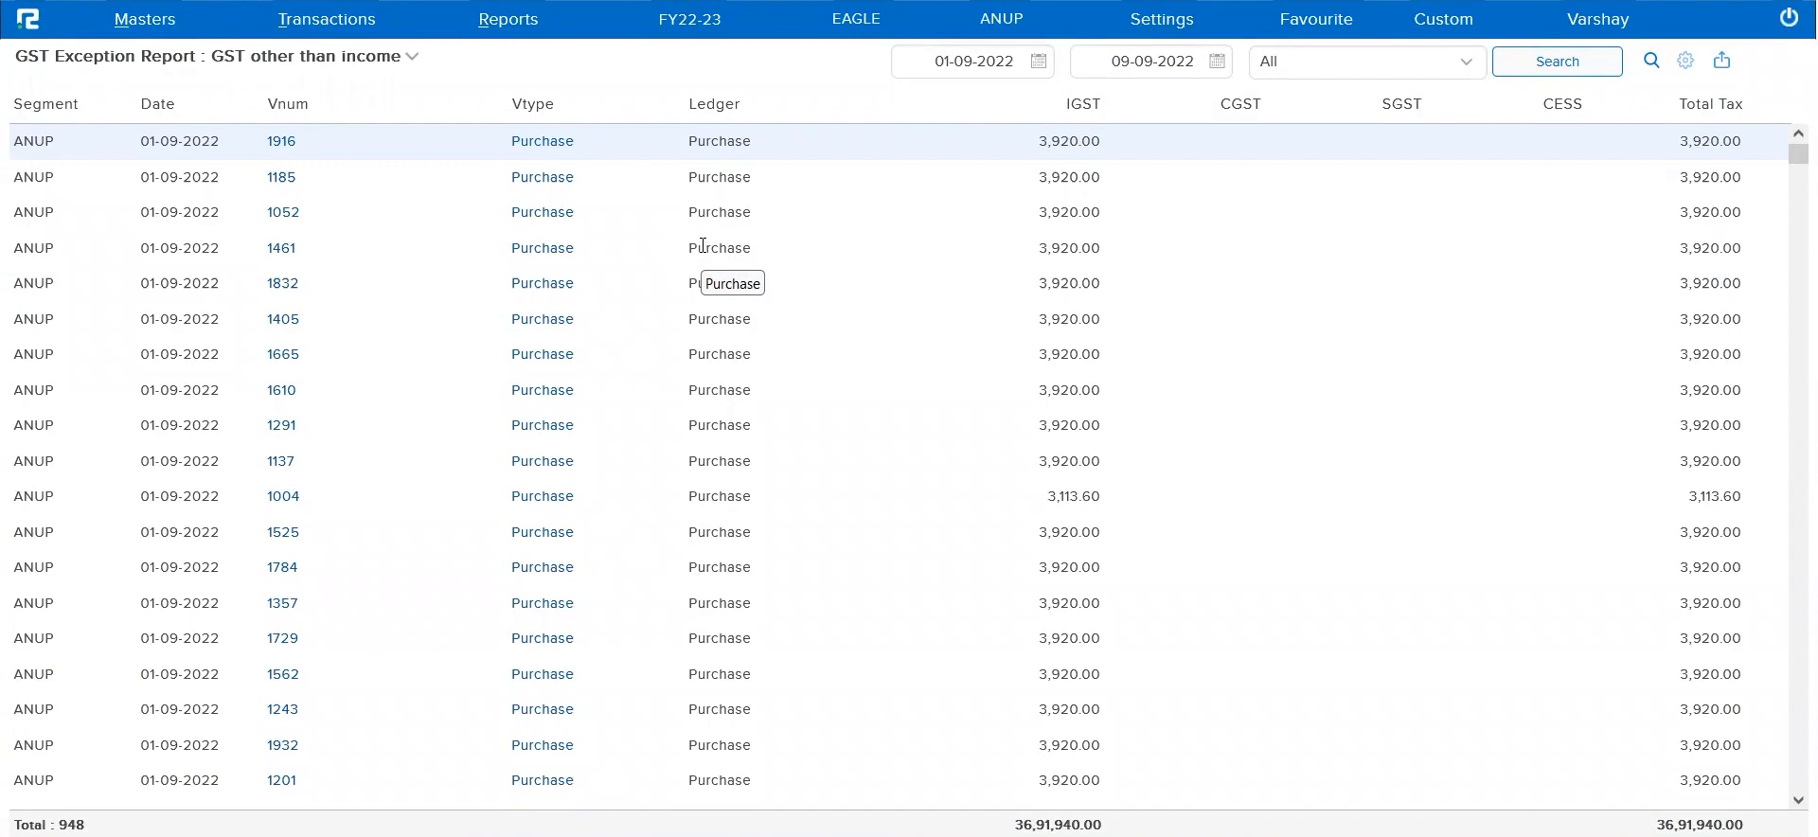
# Open the first listed purchase voucher, examine its purchase ledger and item tax ledgers, and close it without saving
pyautogui.click(523, 144)
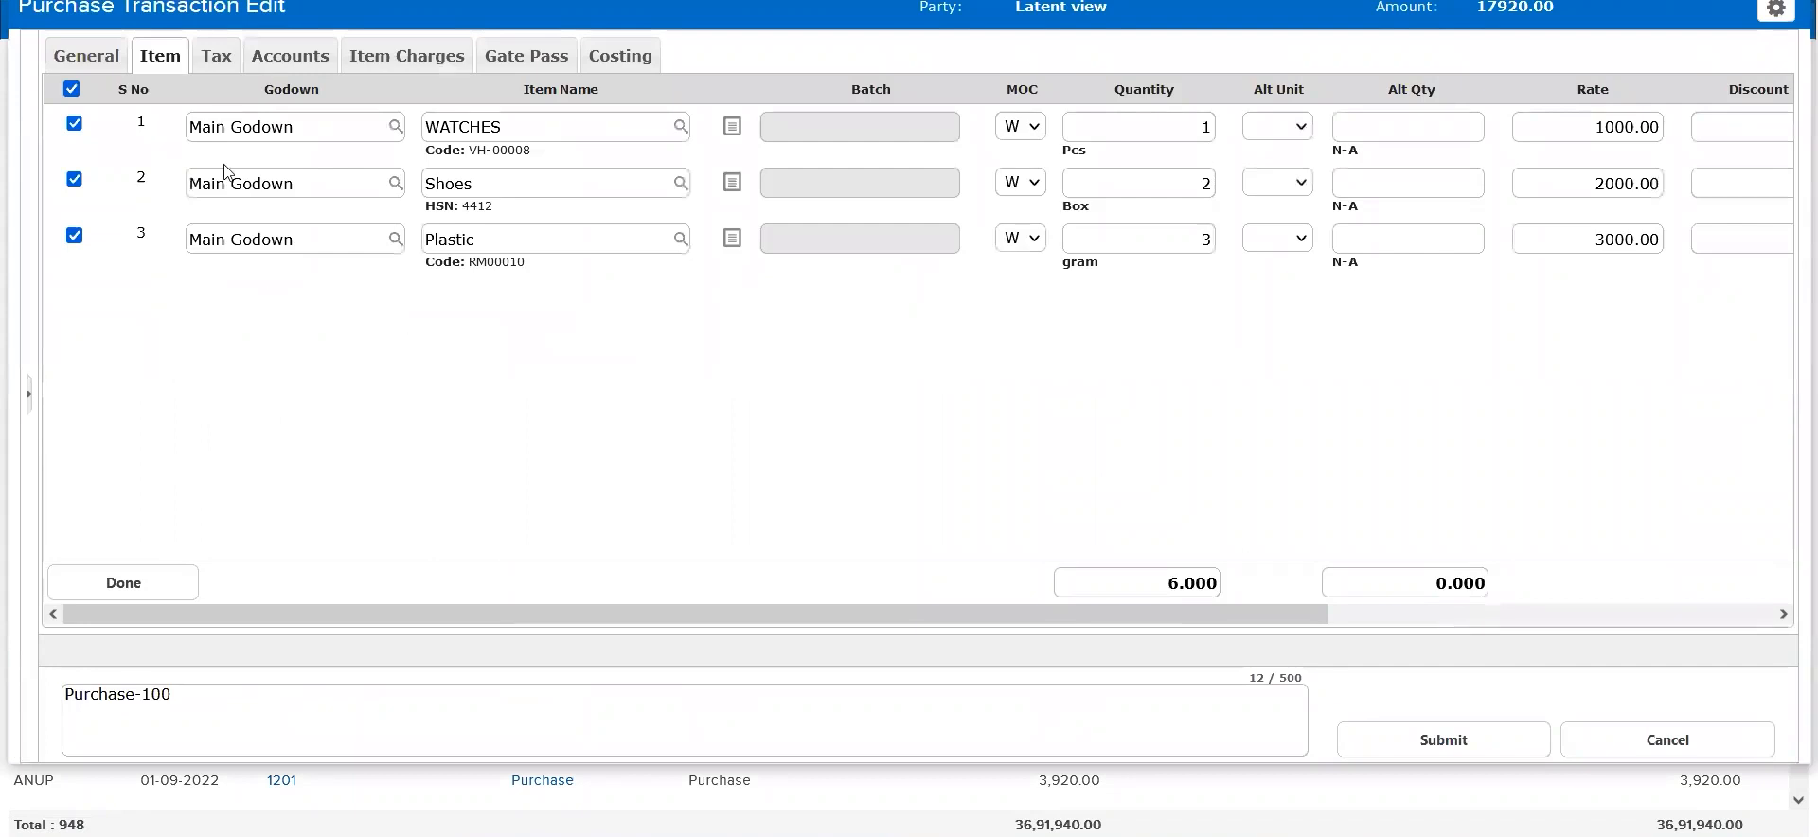
pyautogui.click(104, 59)
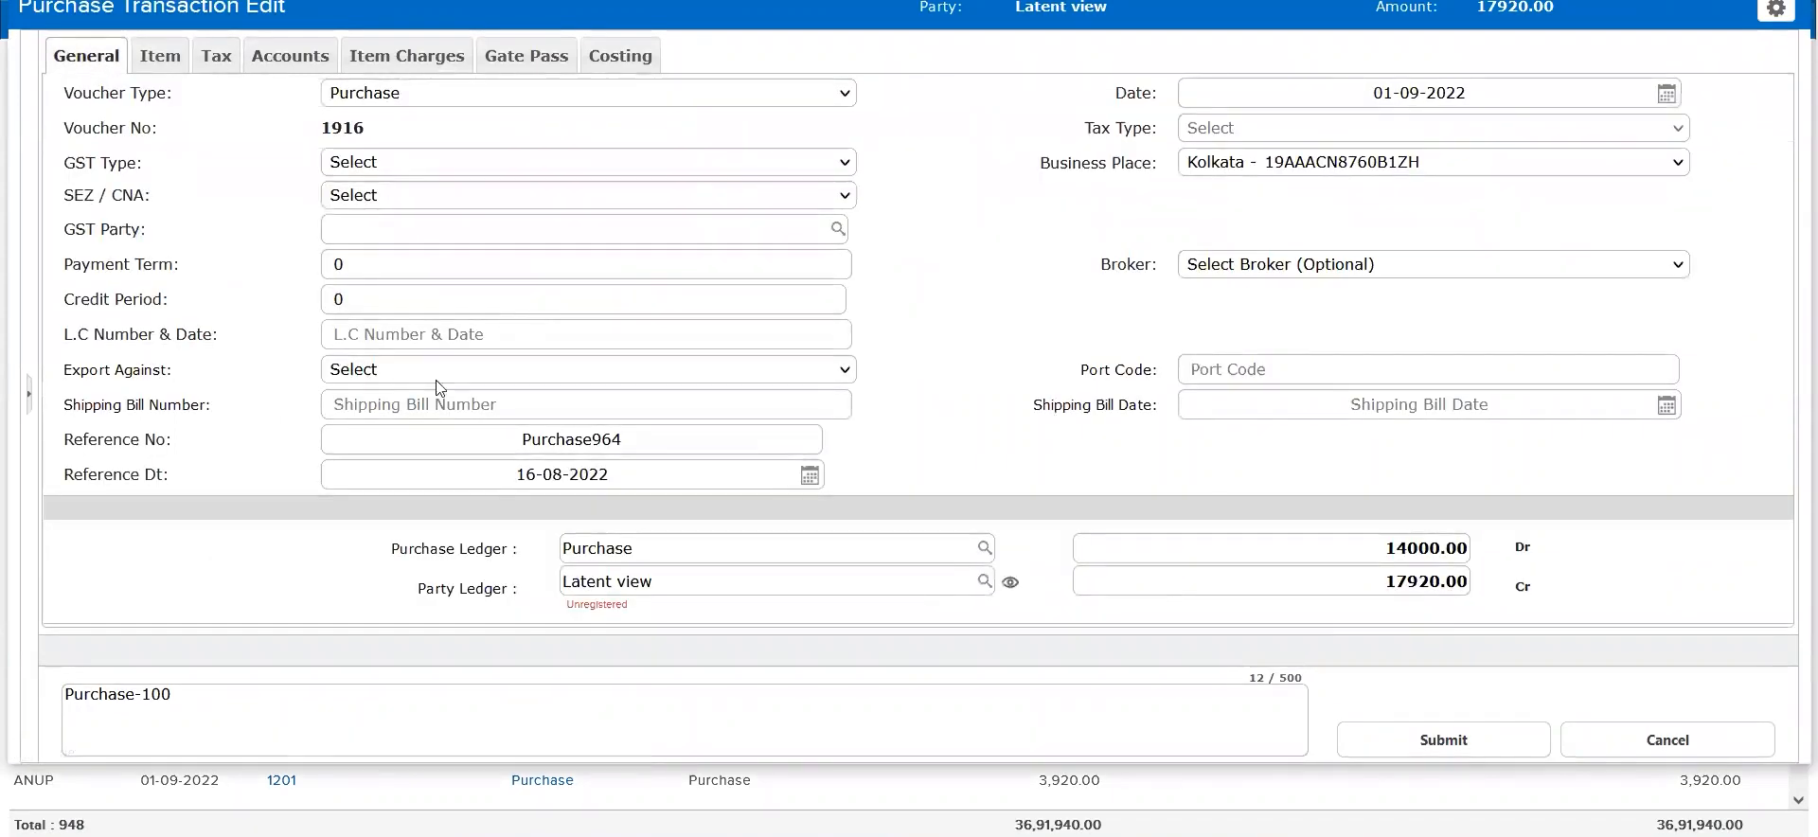
pyautogui.tripleClick(490, 536)
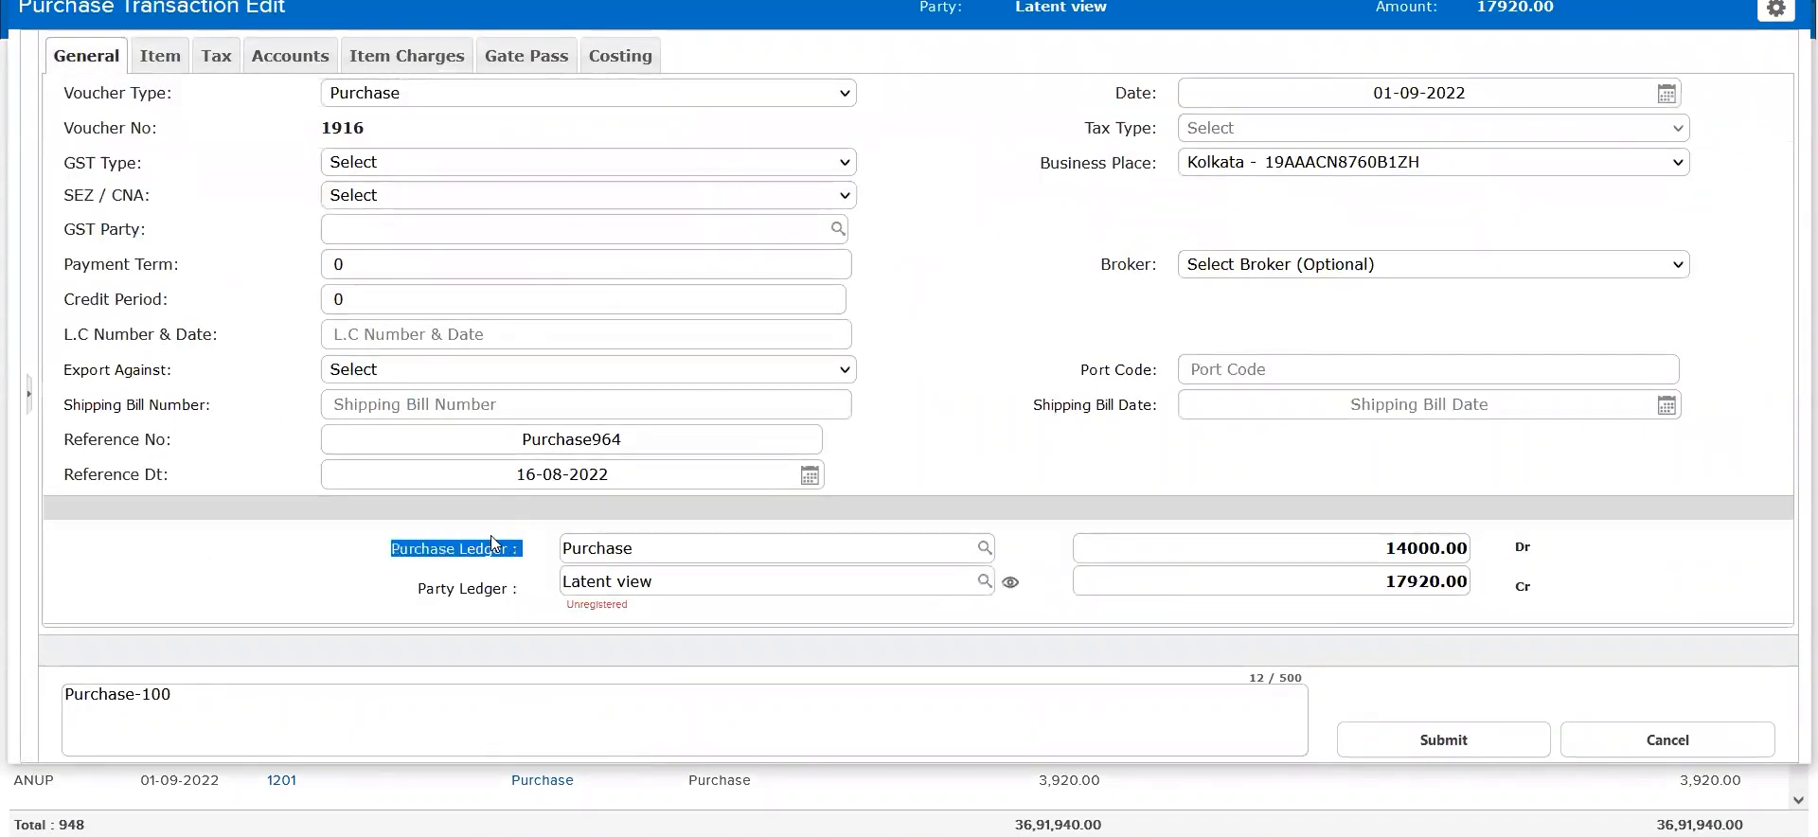
pyautogui.click(218, 57)
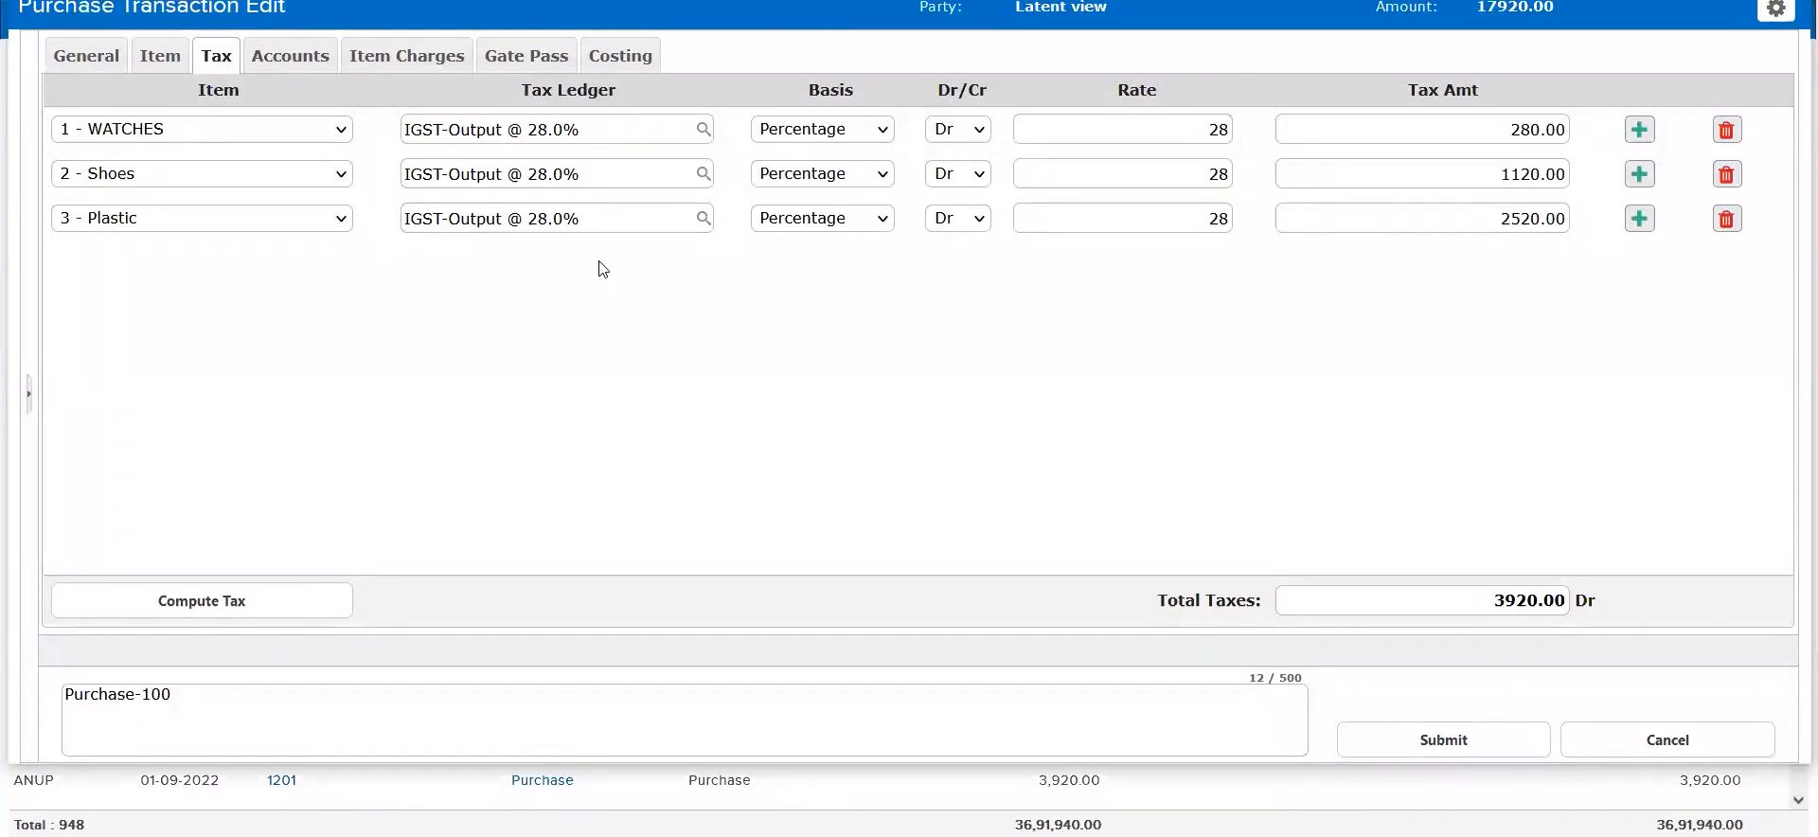
pyautogui.press('Escape')
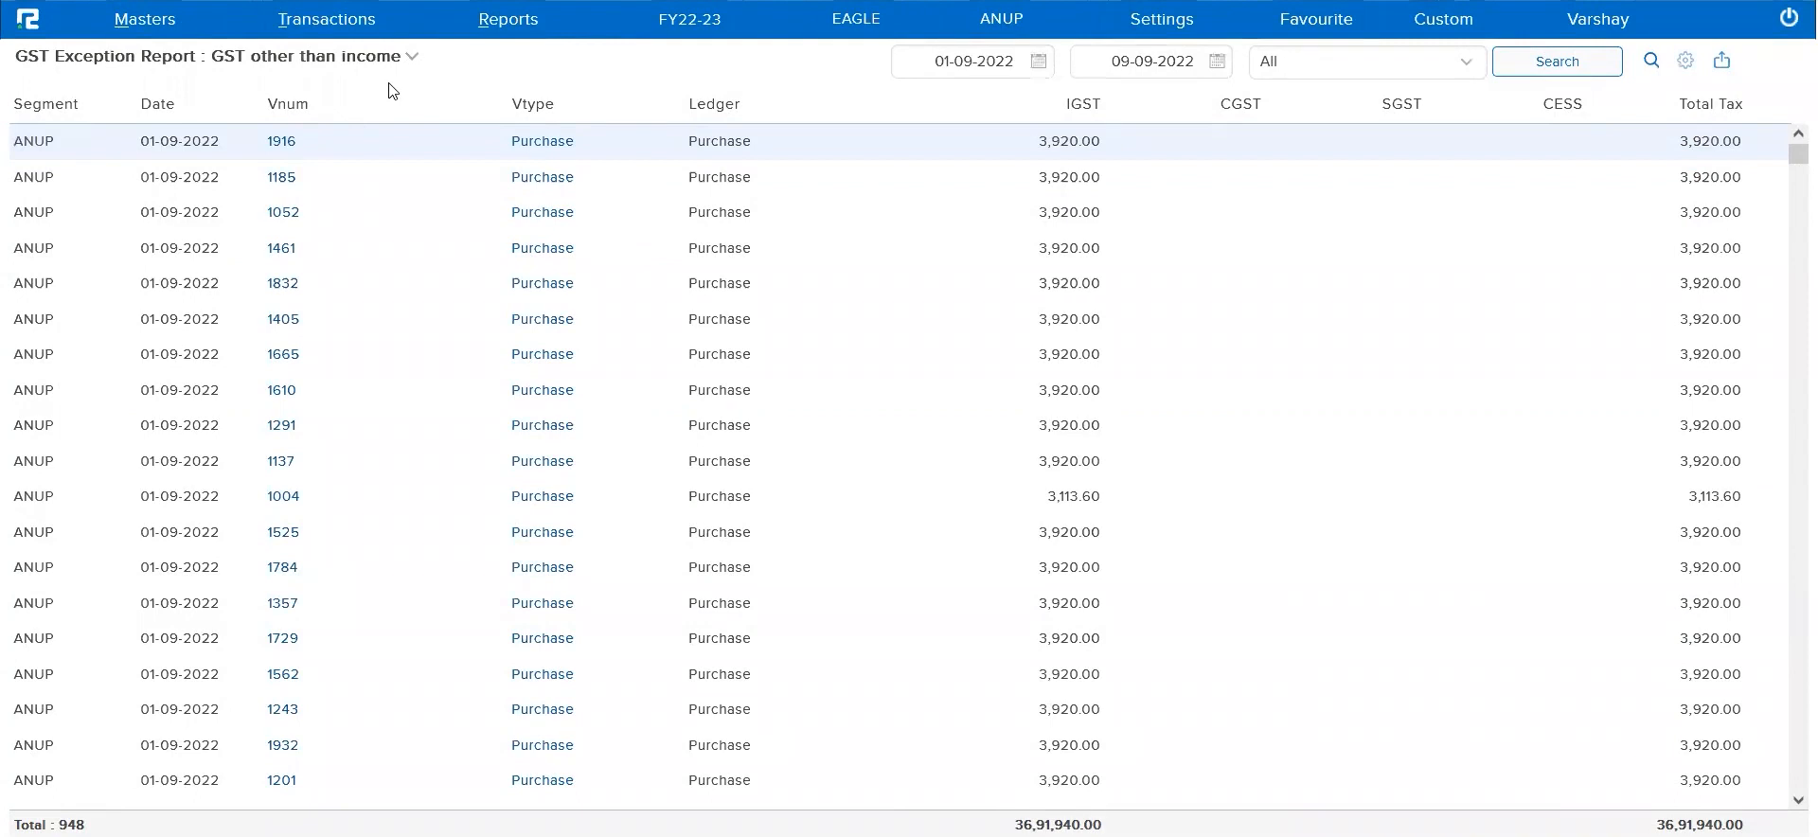
# Run the GST Exception Report for Expected Intra-State GST and check the listed invoice's party state, business place and IGST ledger
pyautogui.click(362, 59)
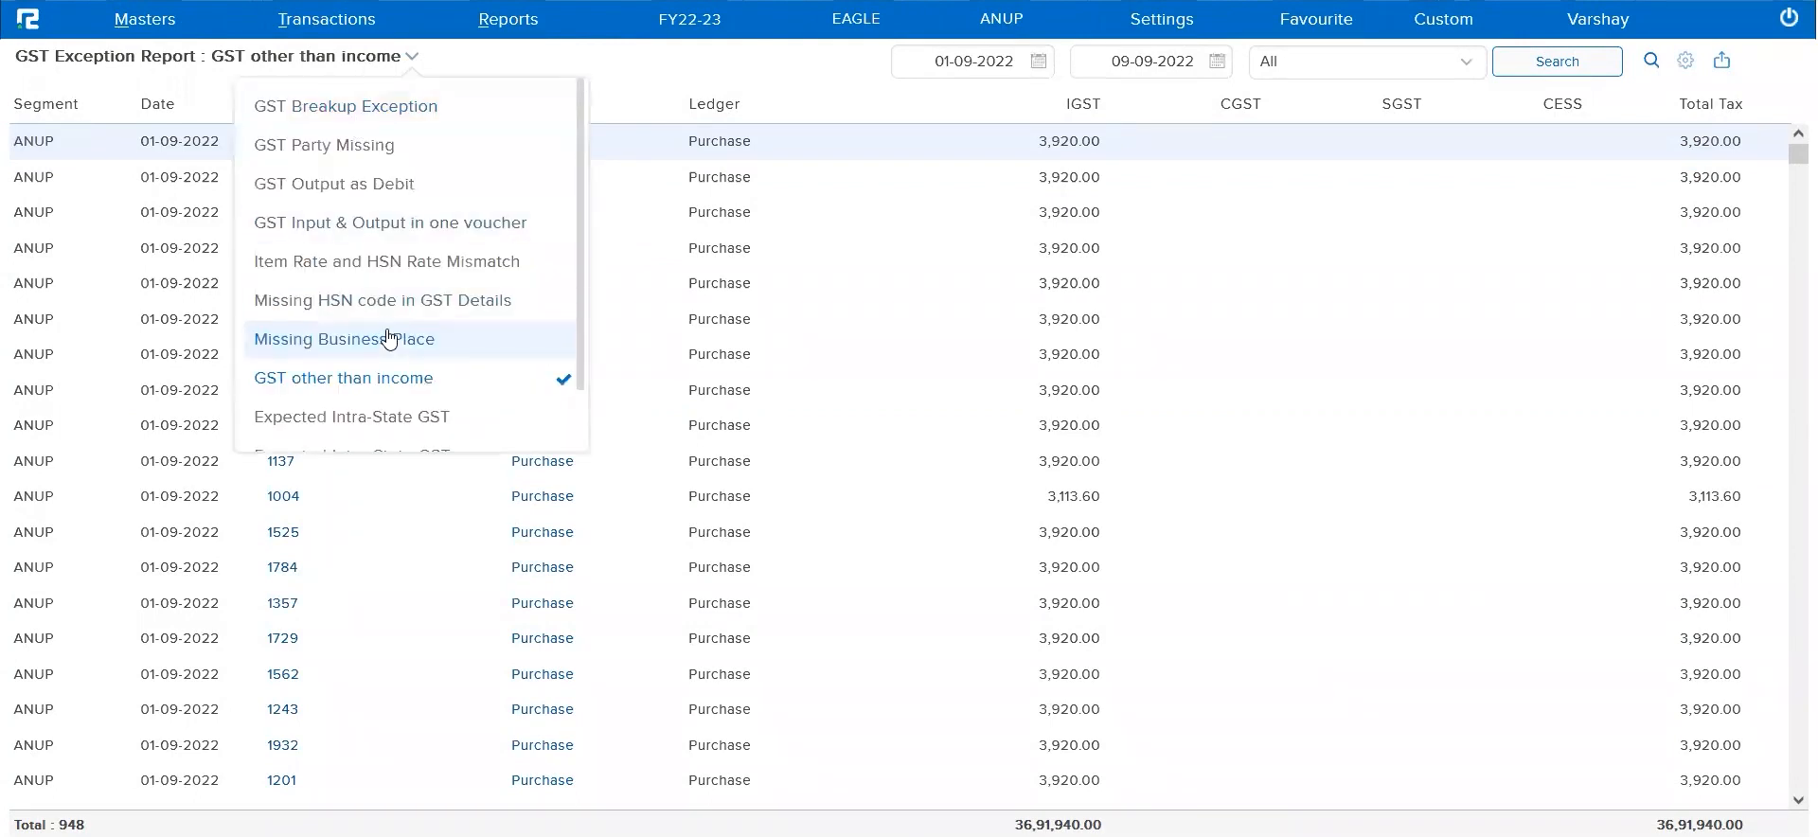
pyautogui.scroll(-1, 388, 338)
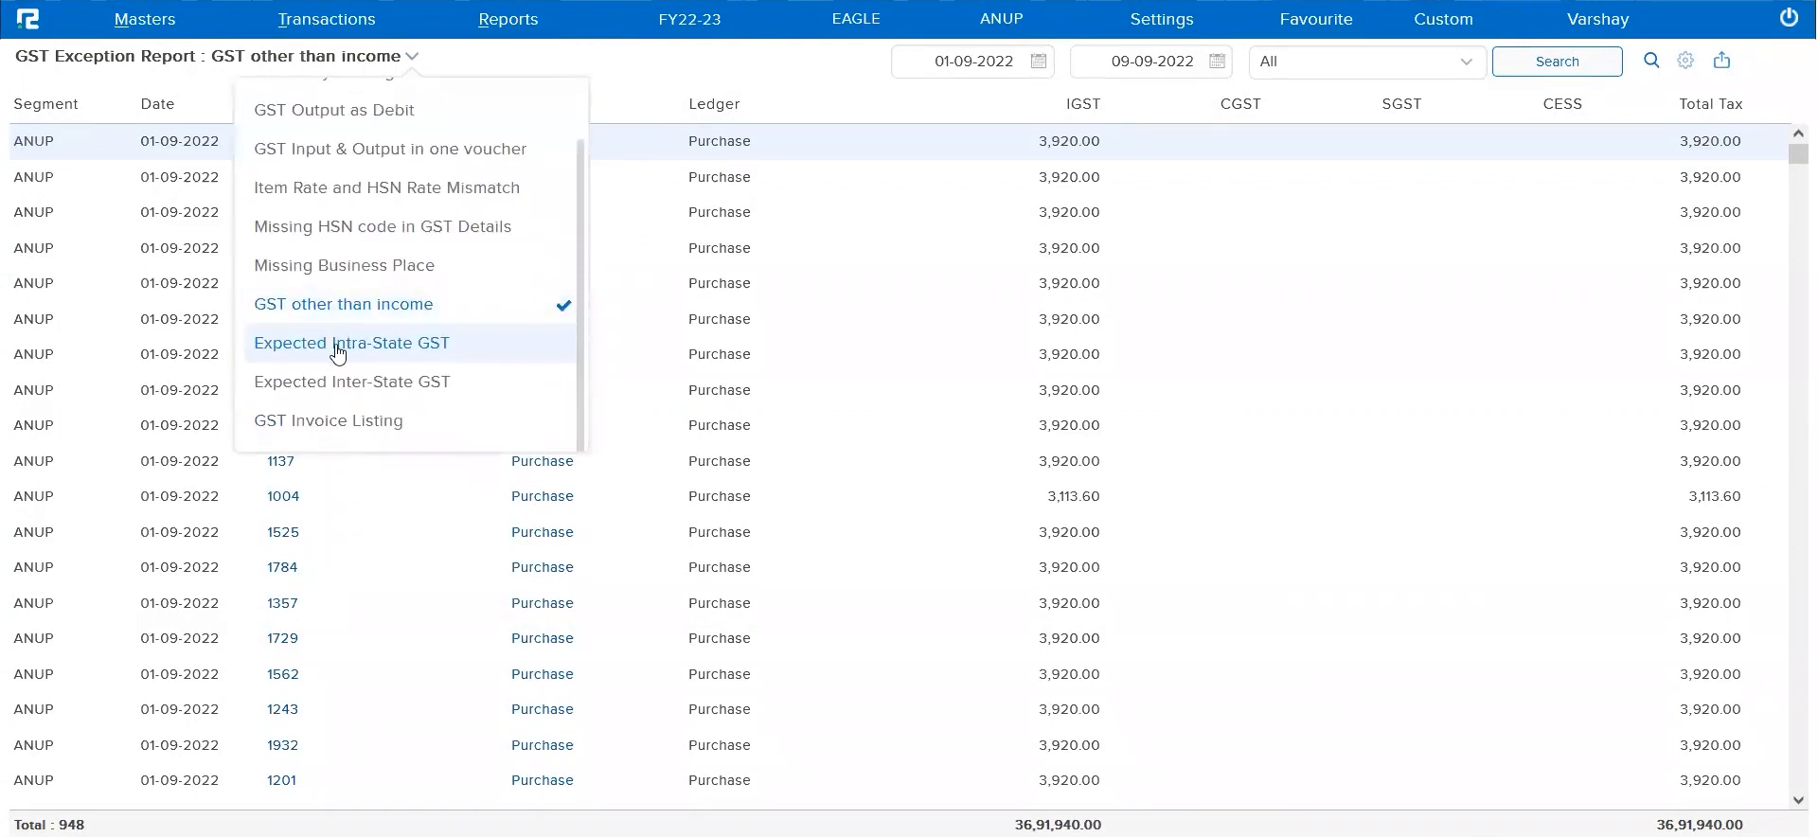
pyautogui.click(338, 351)
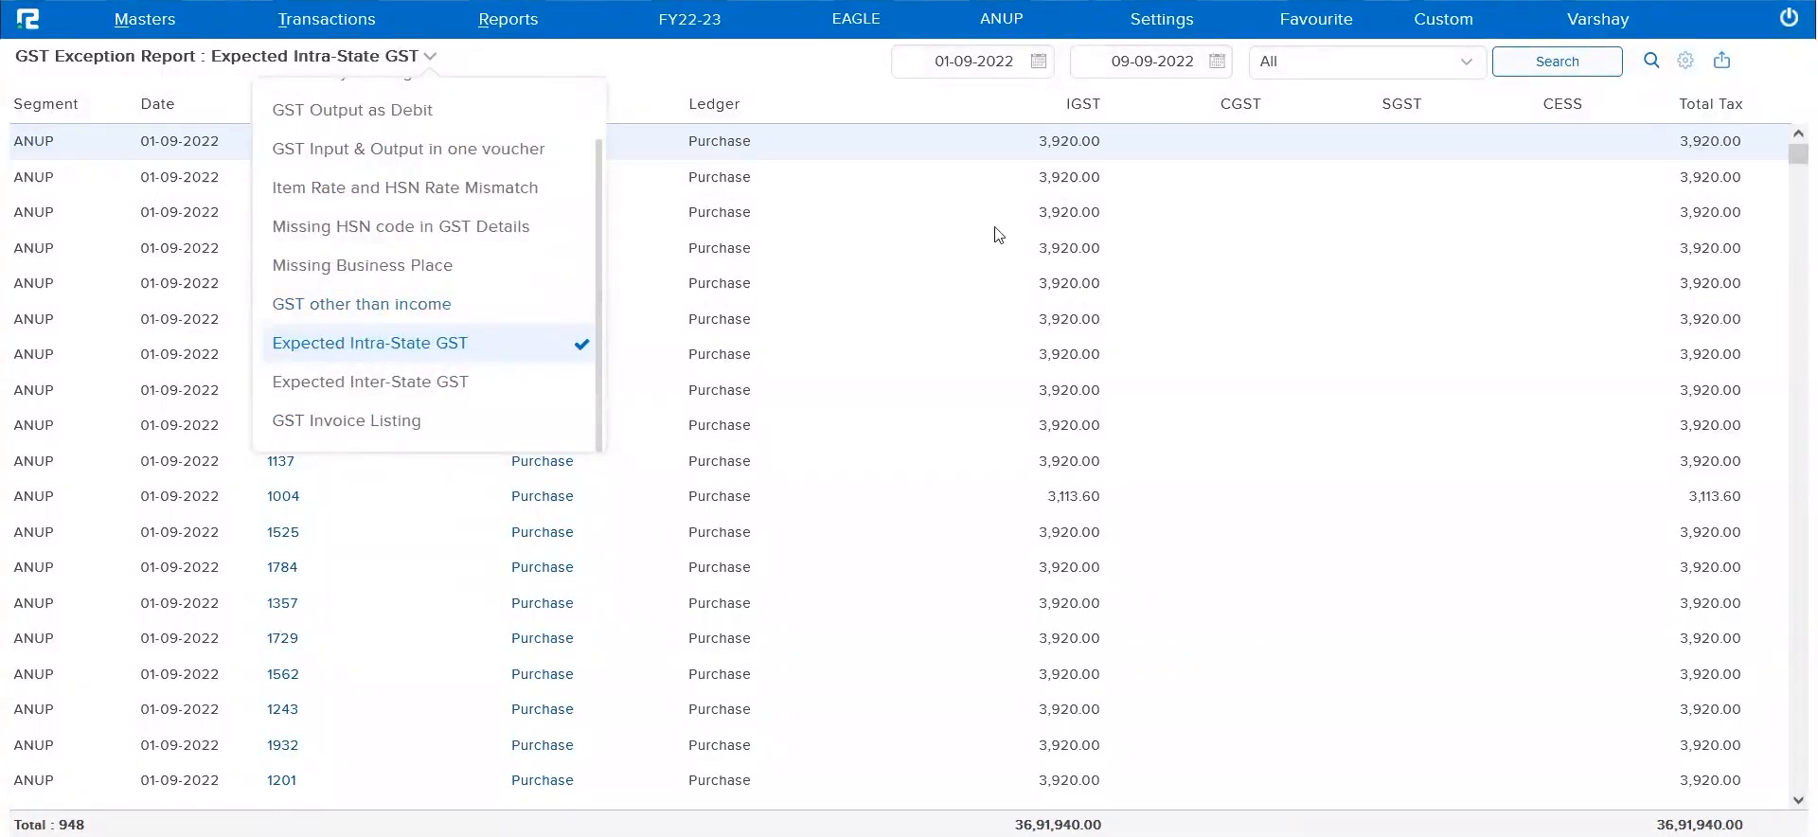
pyautogui.click(1146, 116)
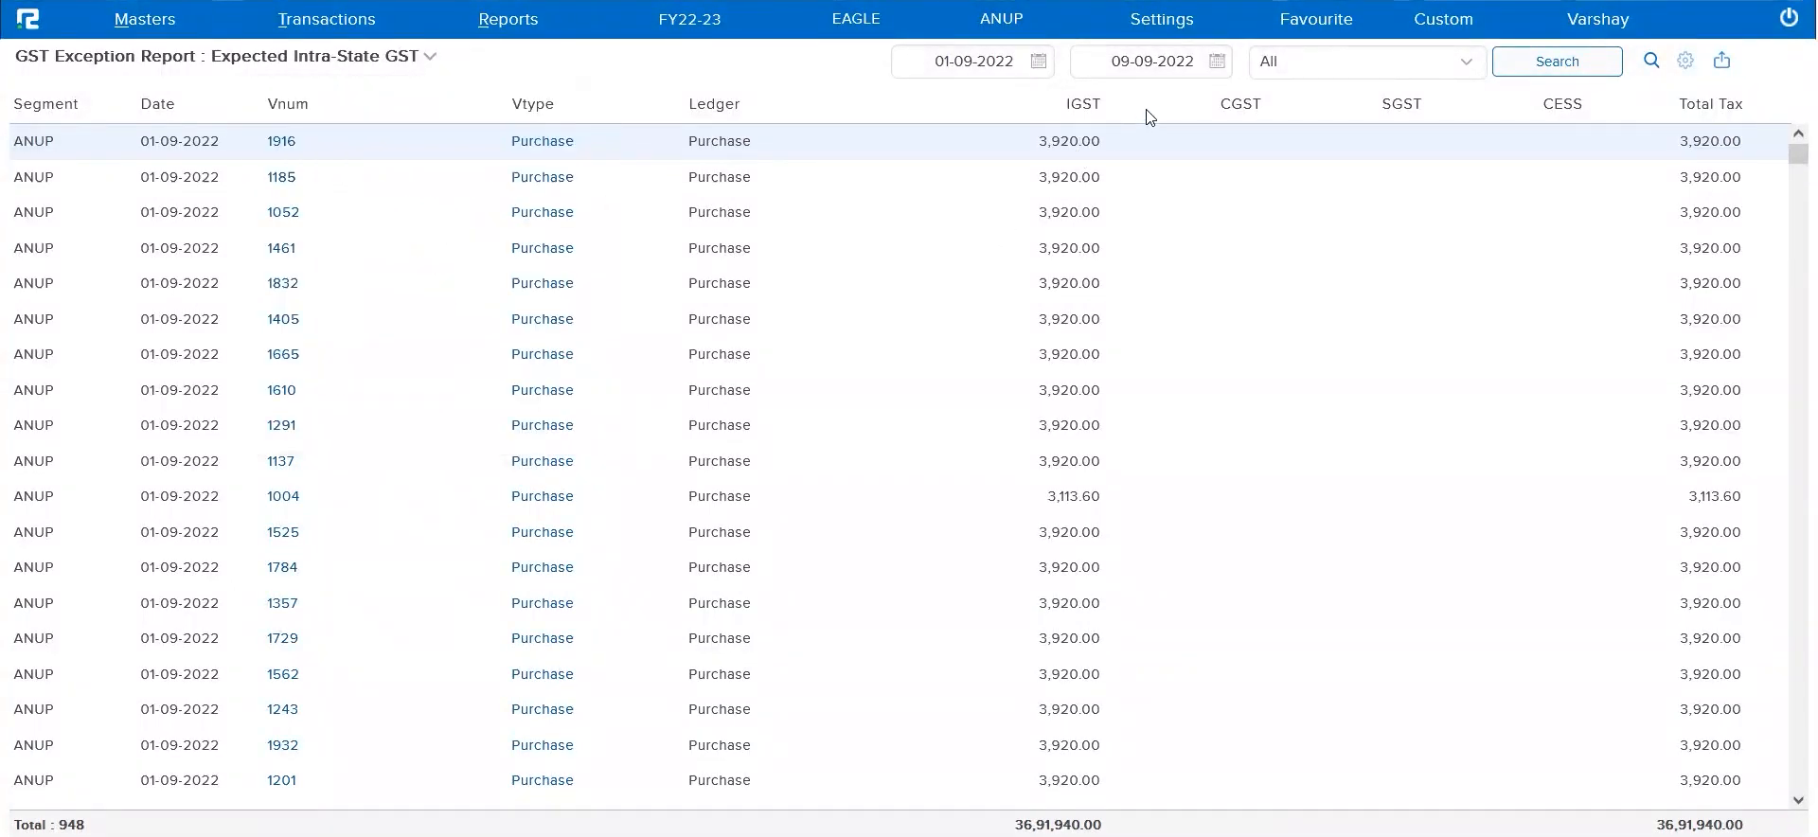
pyautogui.click(1578, 69)
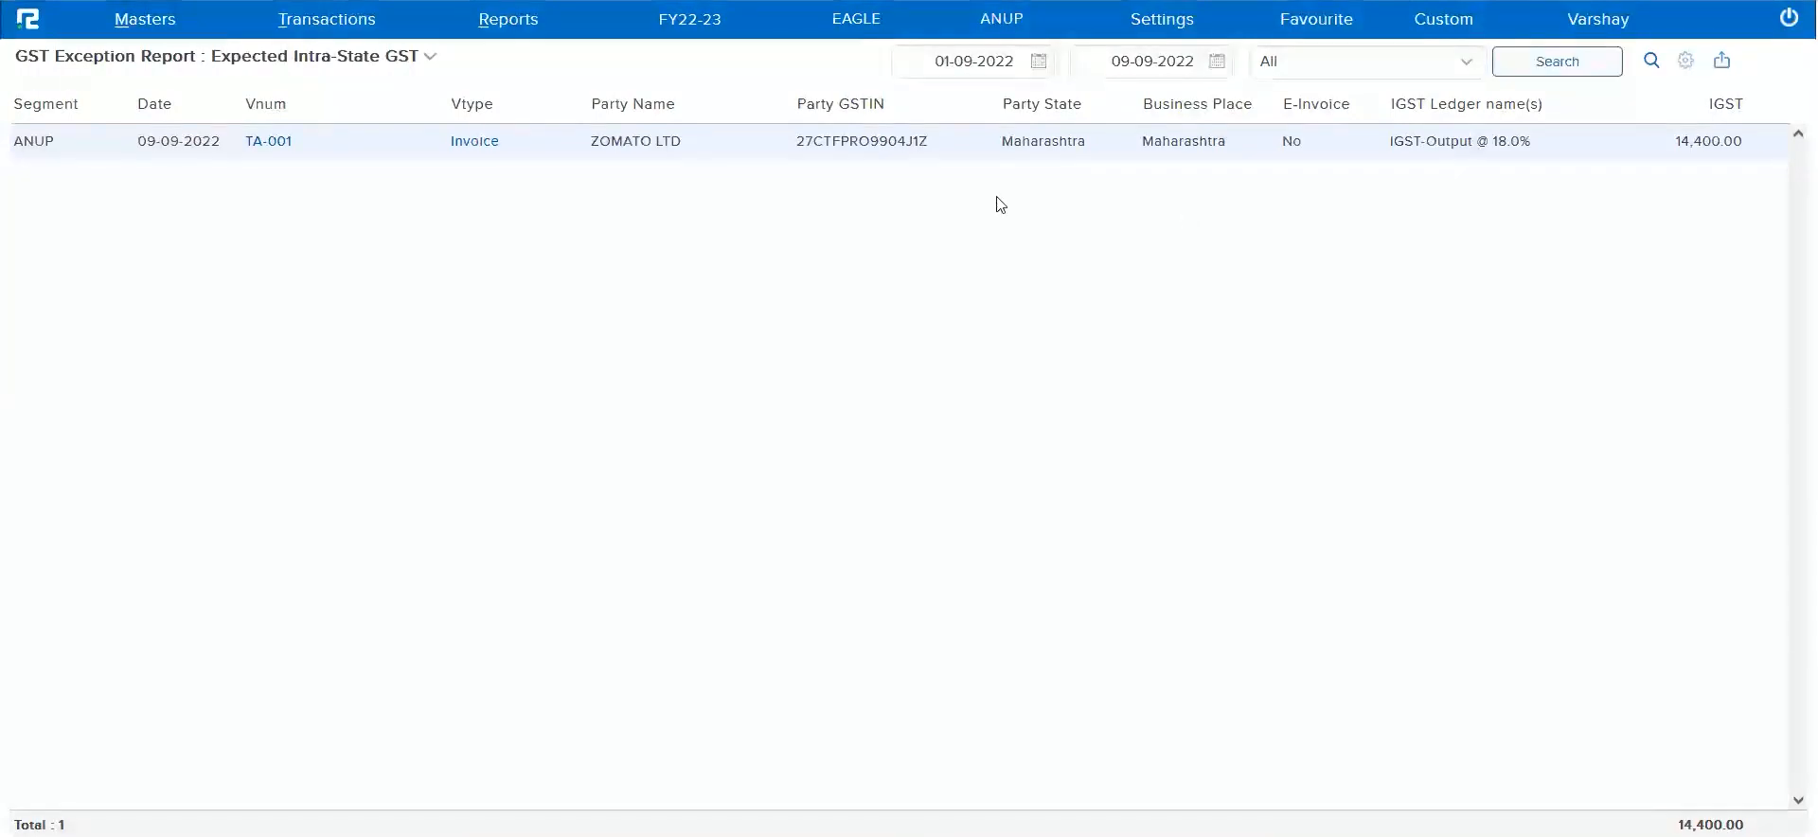
pyautogui.tripleClick(1059, 103)
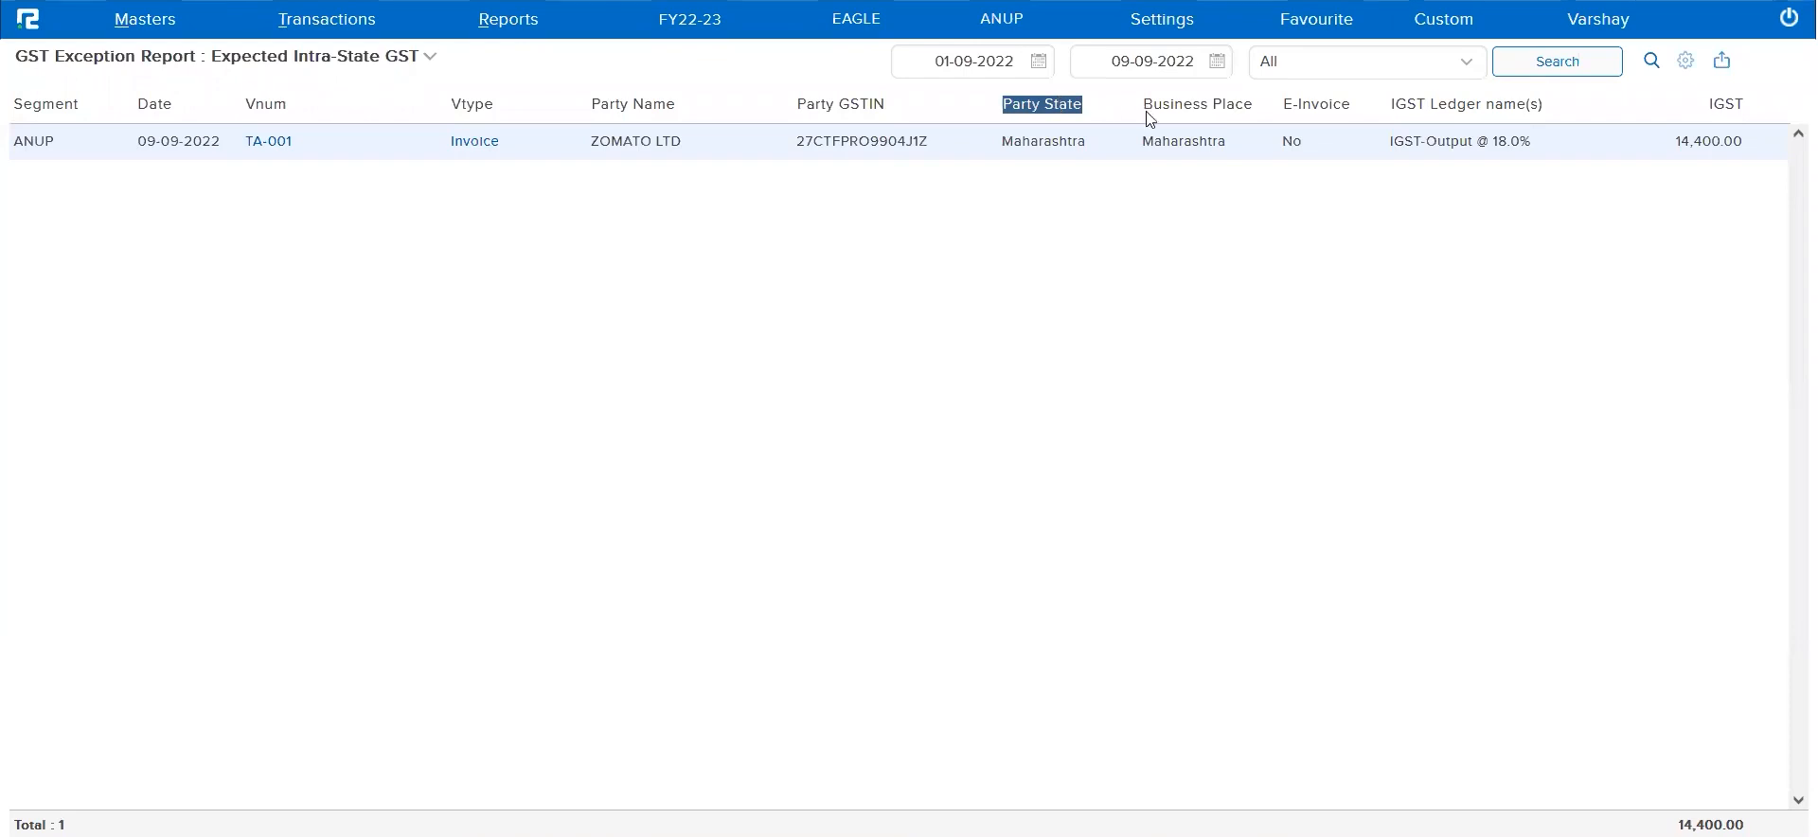
pyautogui.tripleClick(1186, 111)
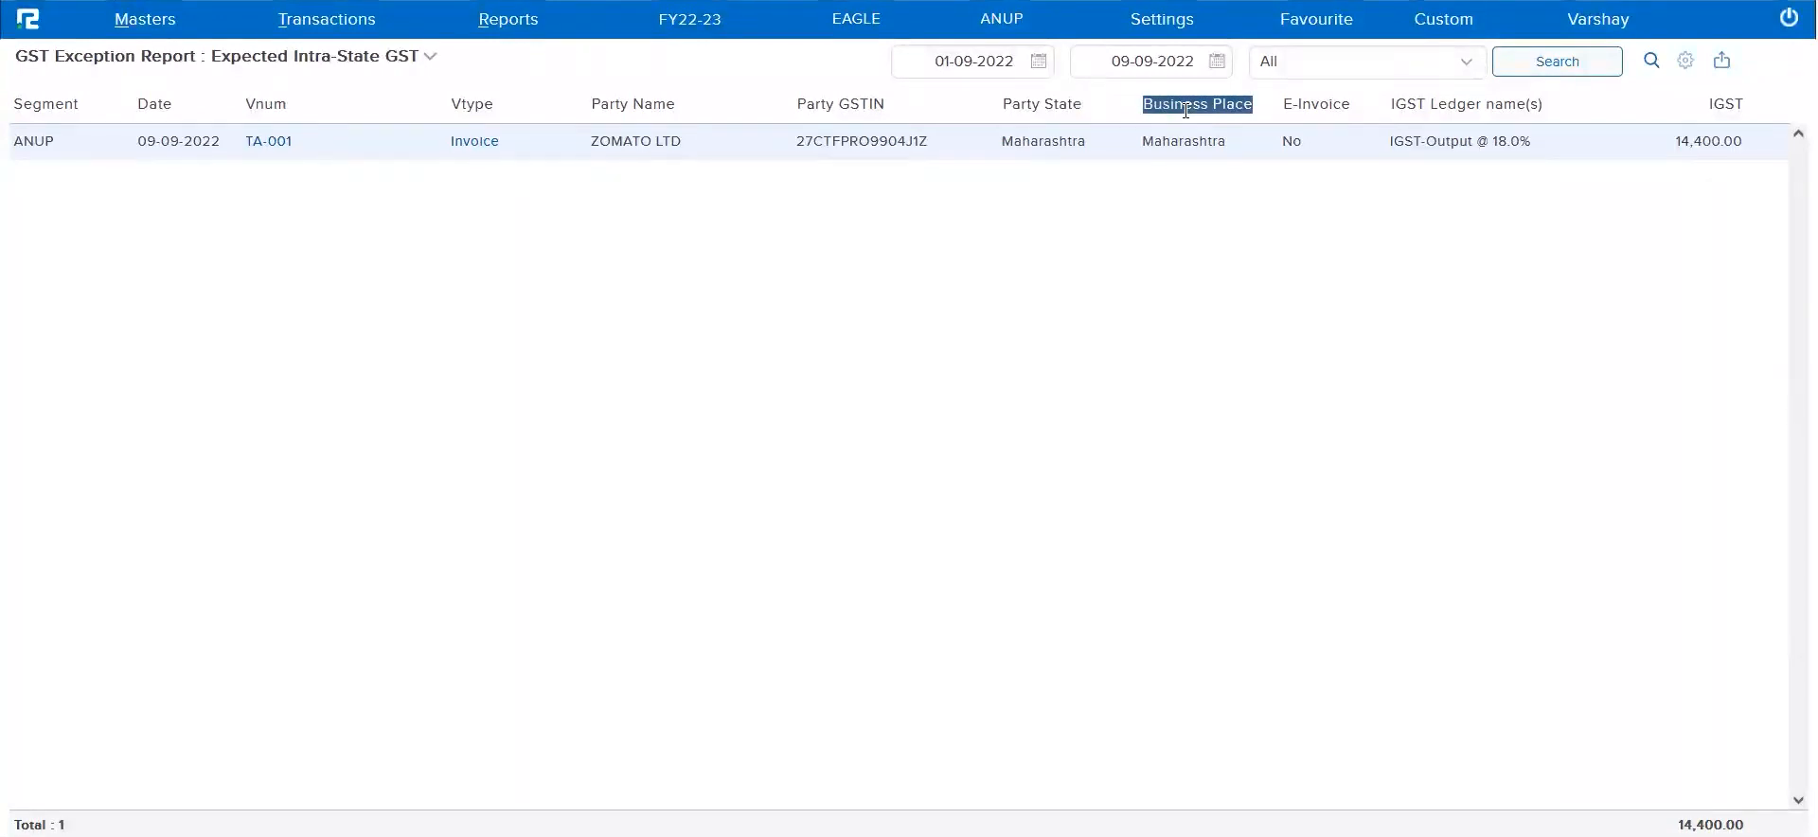
pyautogui.doubleClick(1192, 136)
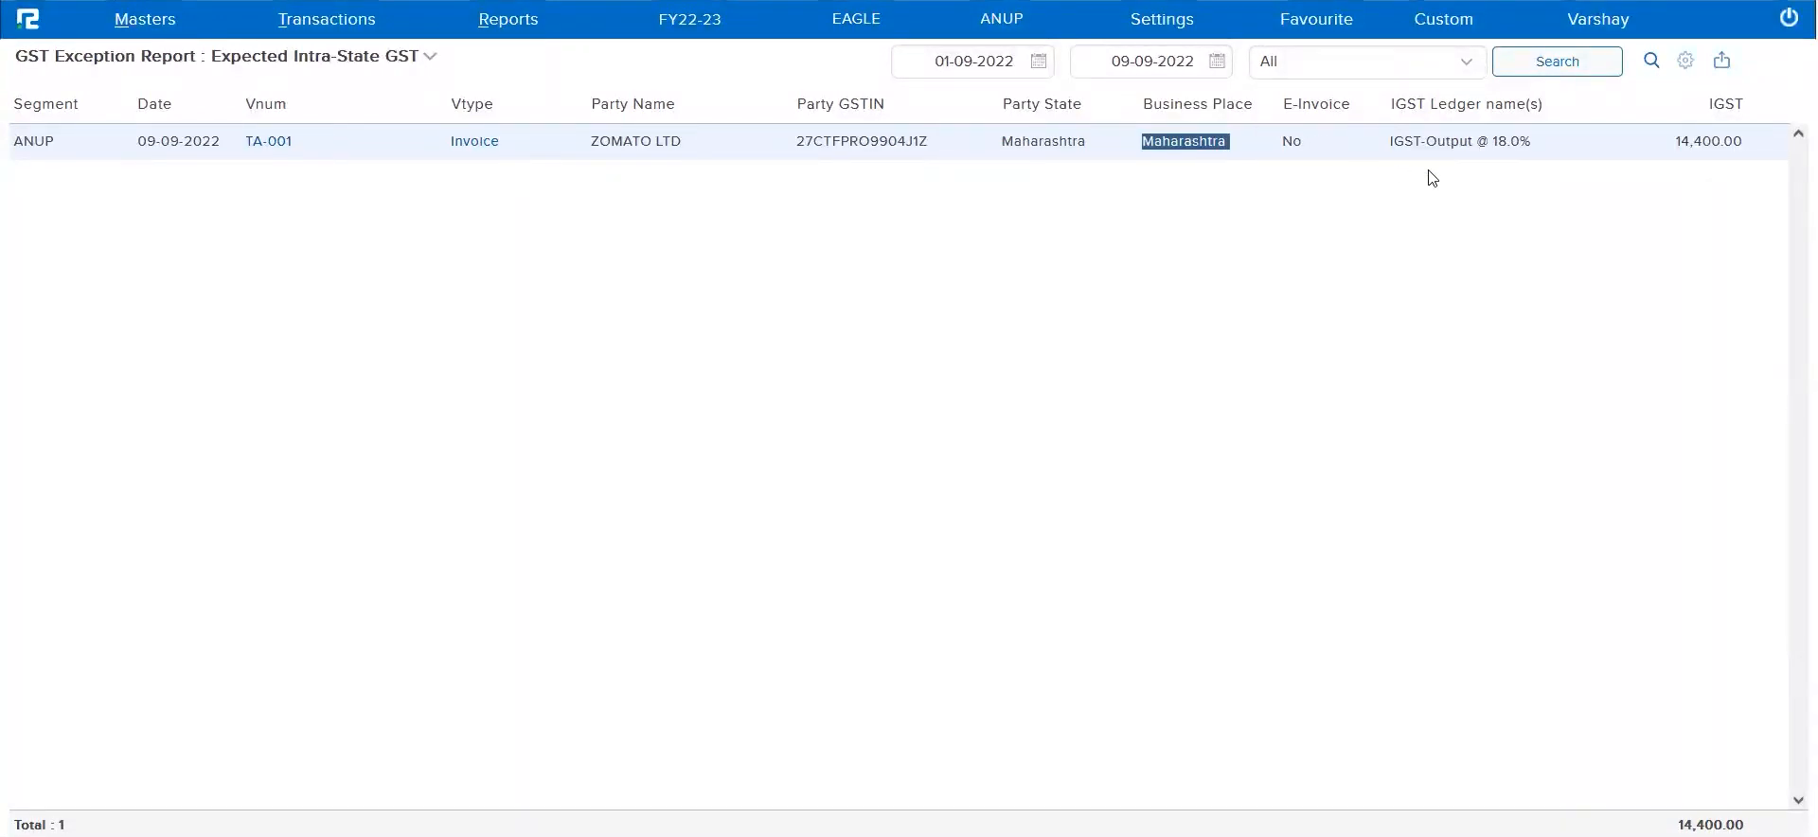
pyautogui.tripleClick(1455, 142)
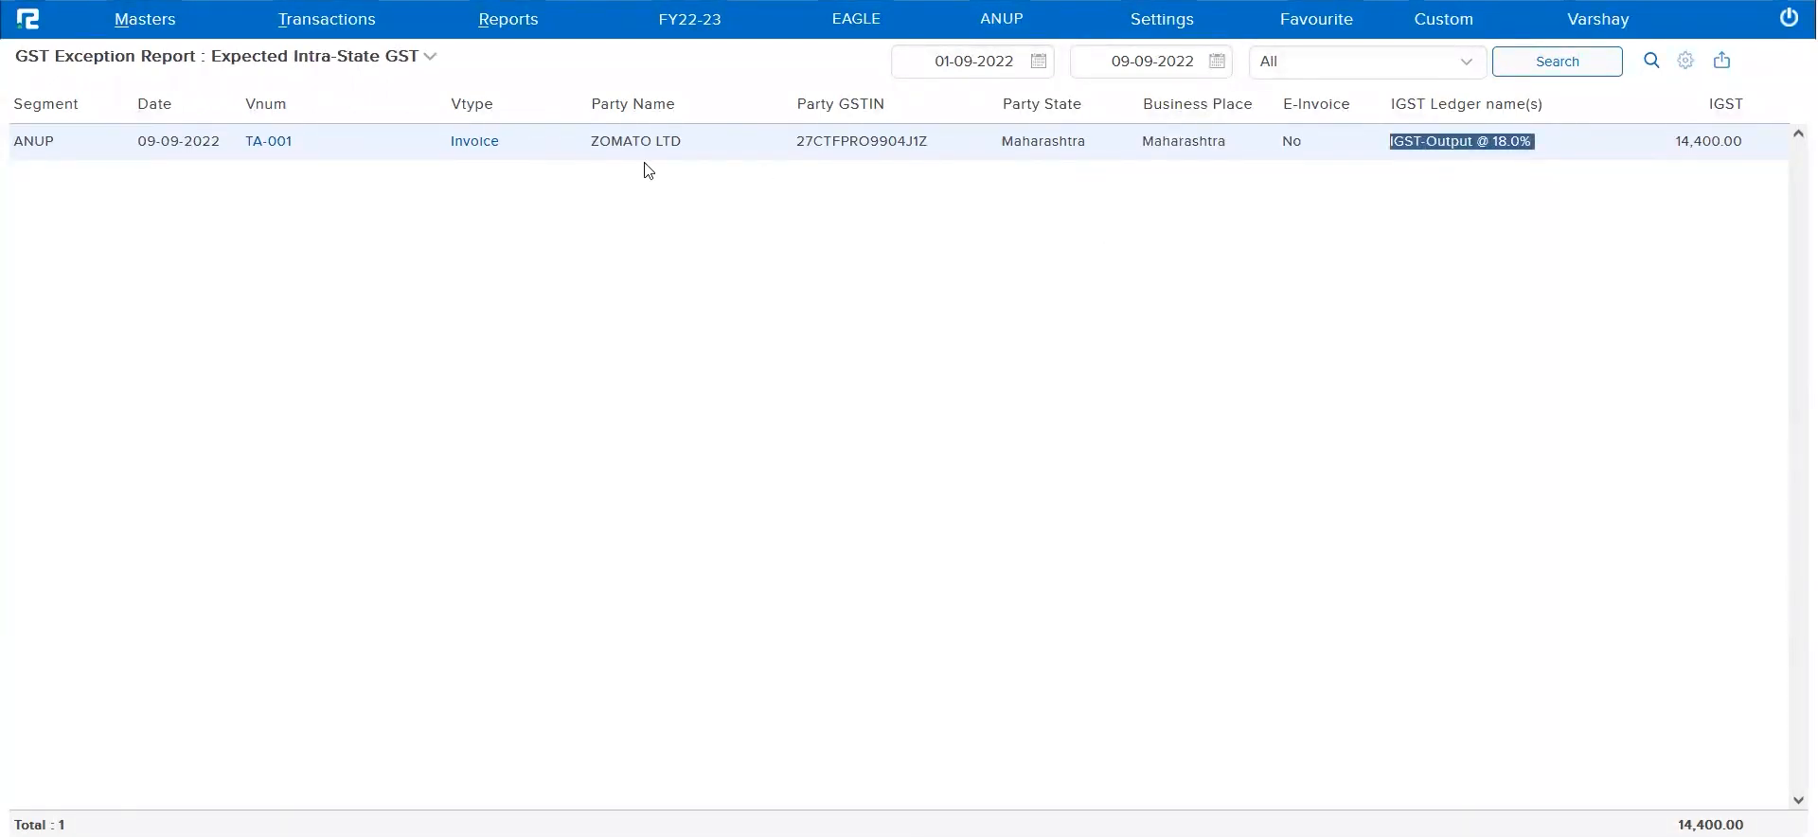
# In the ZOMATO LTD invoice, replace the IGST ledger with CGST-Output @ 9.0% and save a 9% GST breakup on MISC INCOME
pyautogui.click(465, 143)
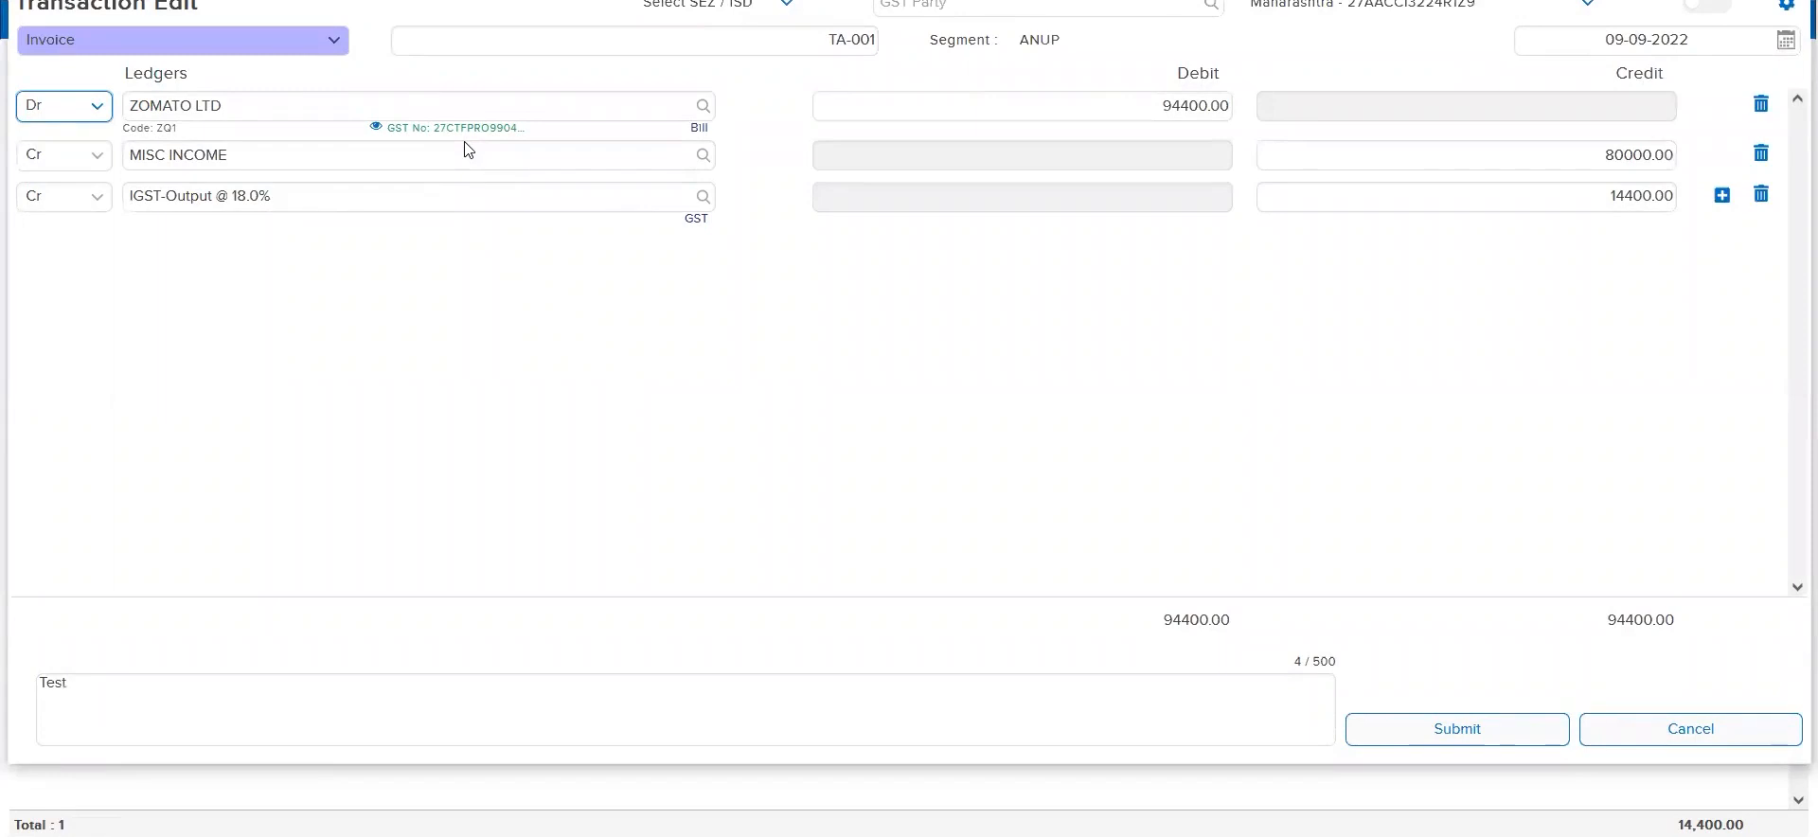
pyautogui.click(440, 184)
pyautogui.hotkey('ctrl', 'a')
pyautogui.write('cgst')
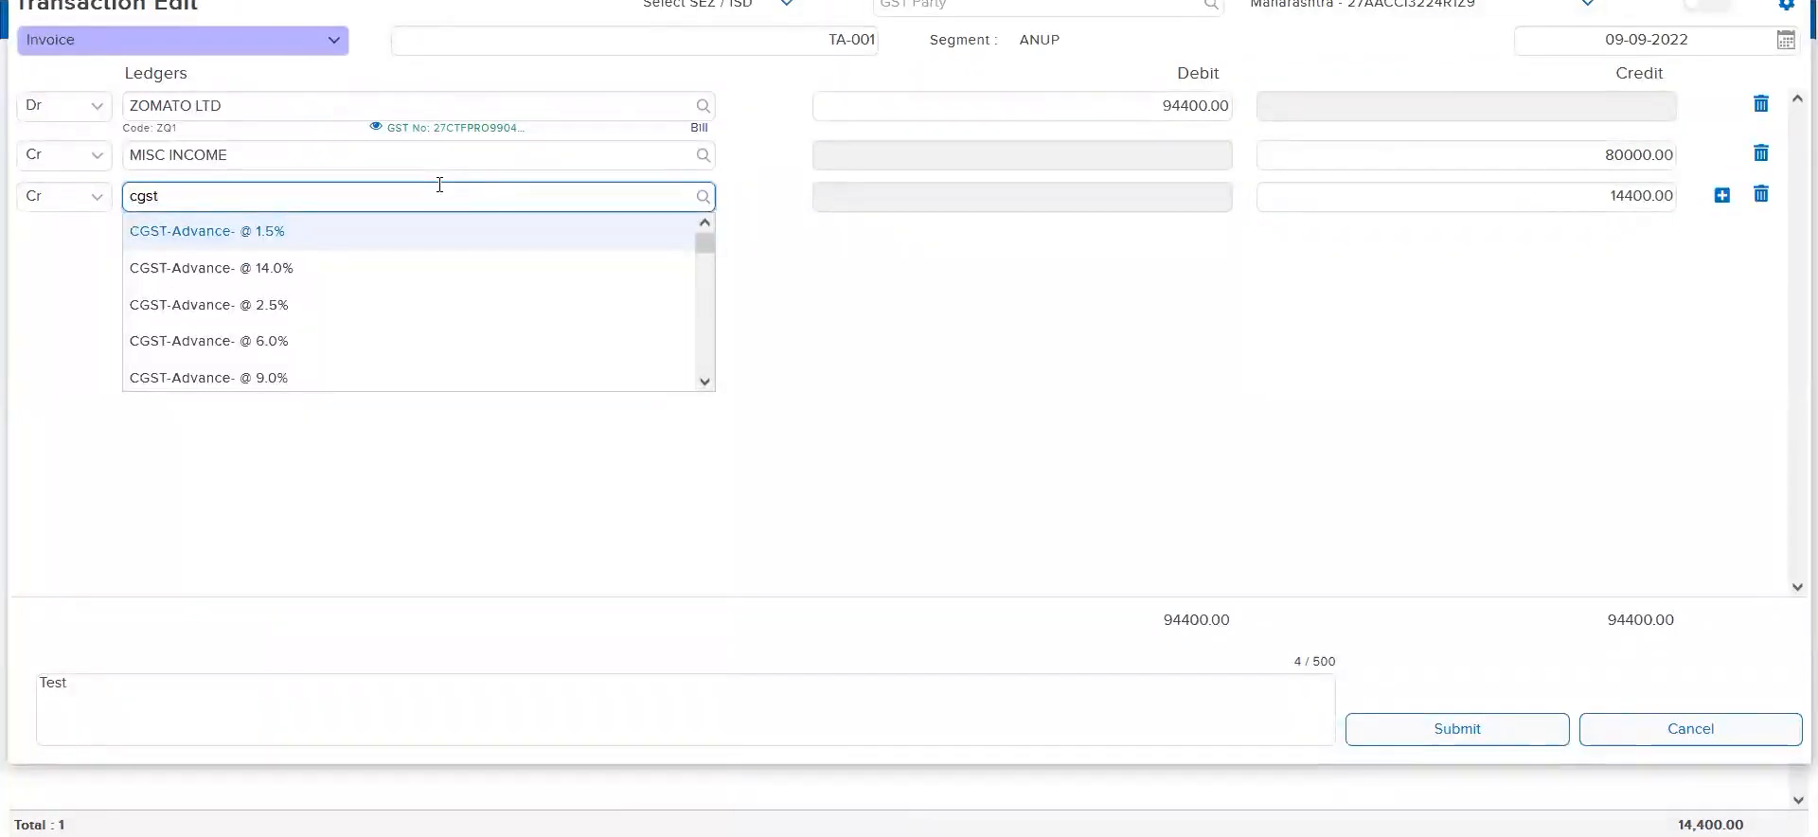
pyautogui.write('-ou')
pyautogui.click(354, 381)
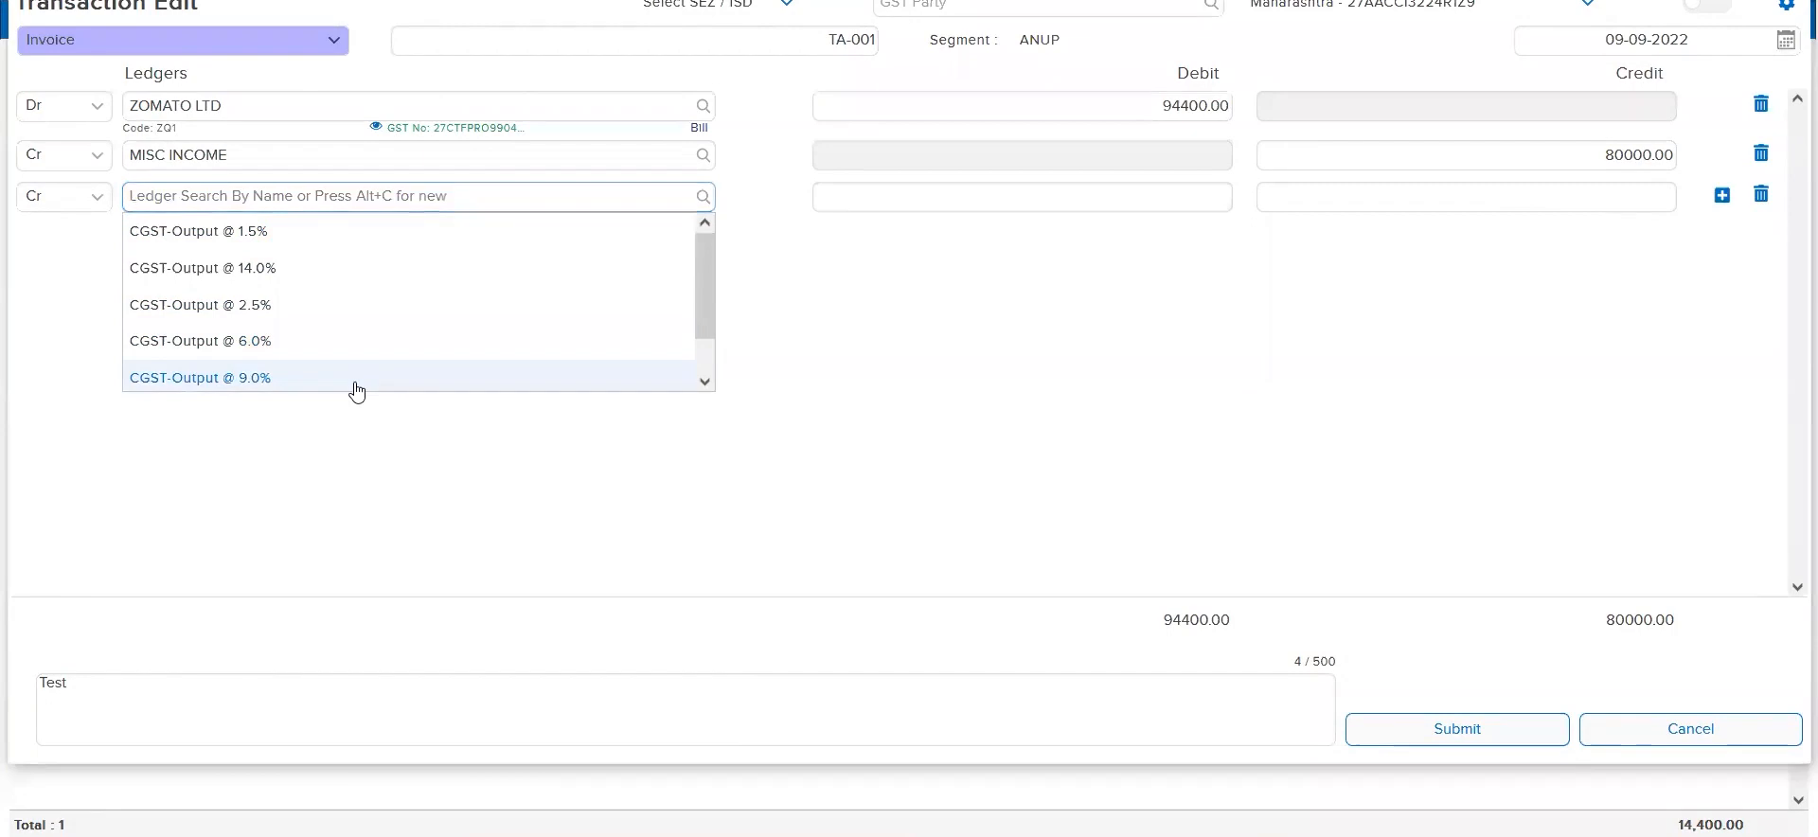
pyautogui.click(514, 259)
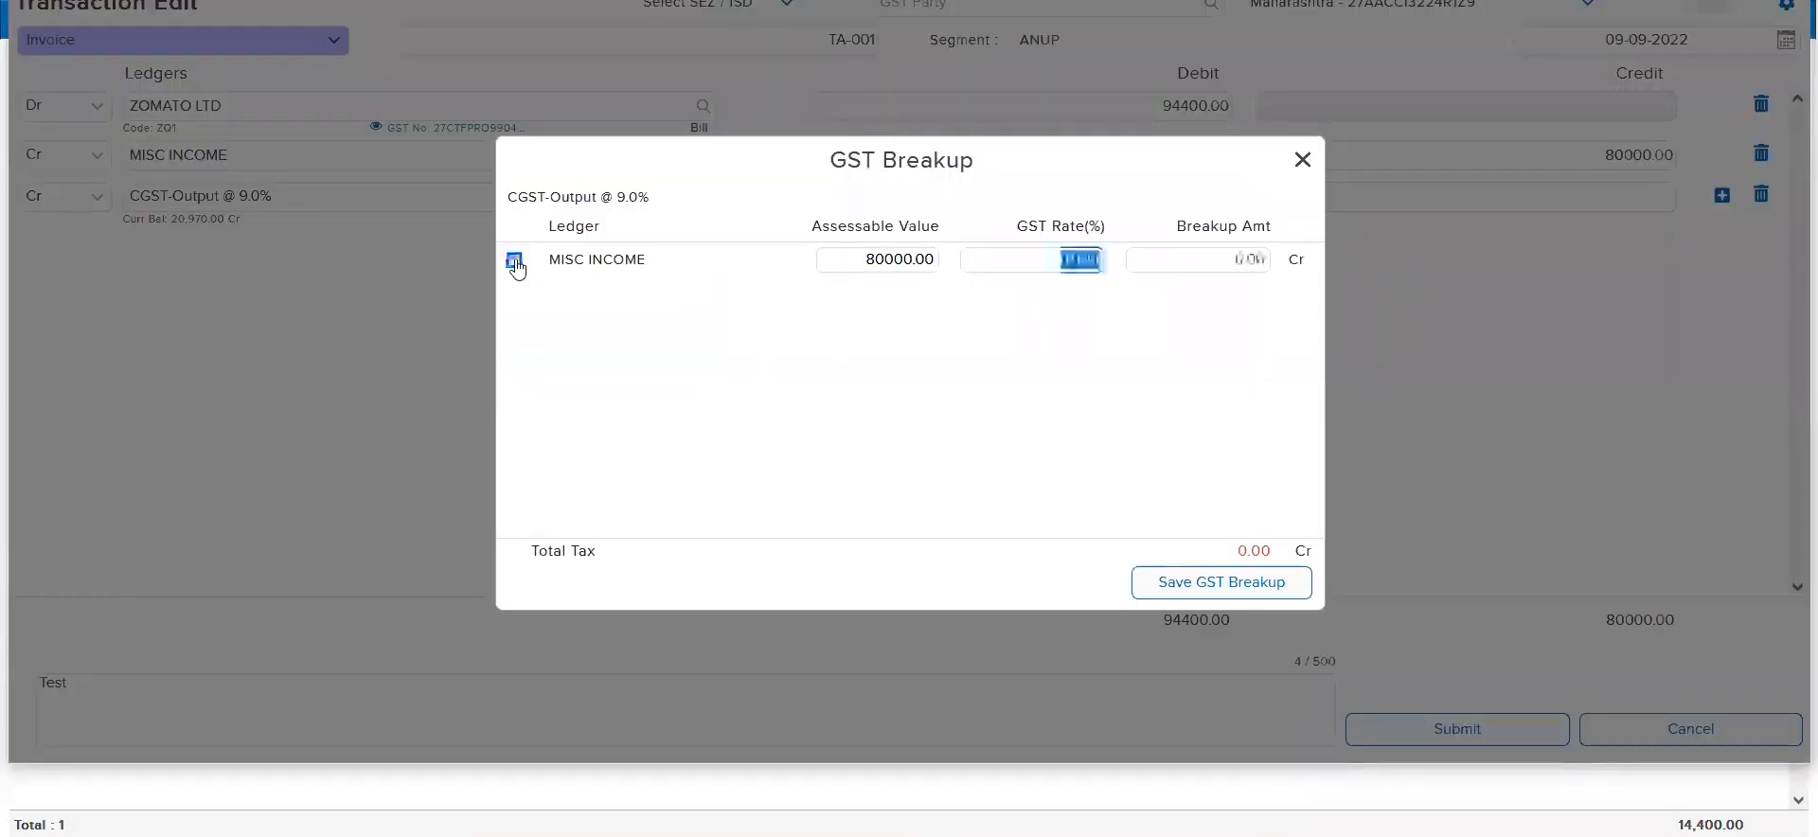
pyautogui.write('9')
pyautogui.click(1269, 589)
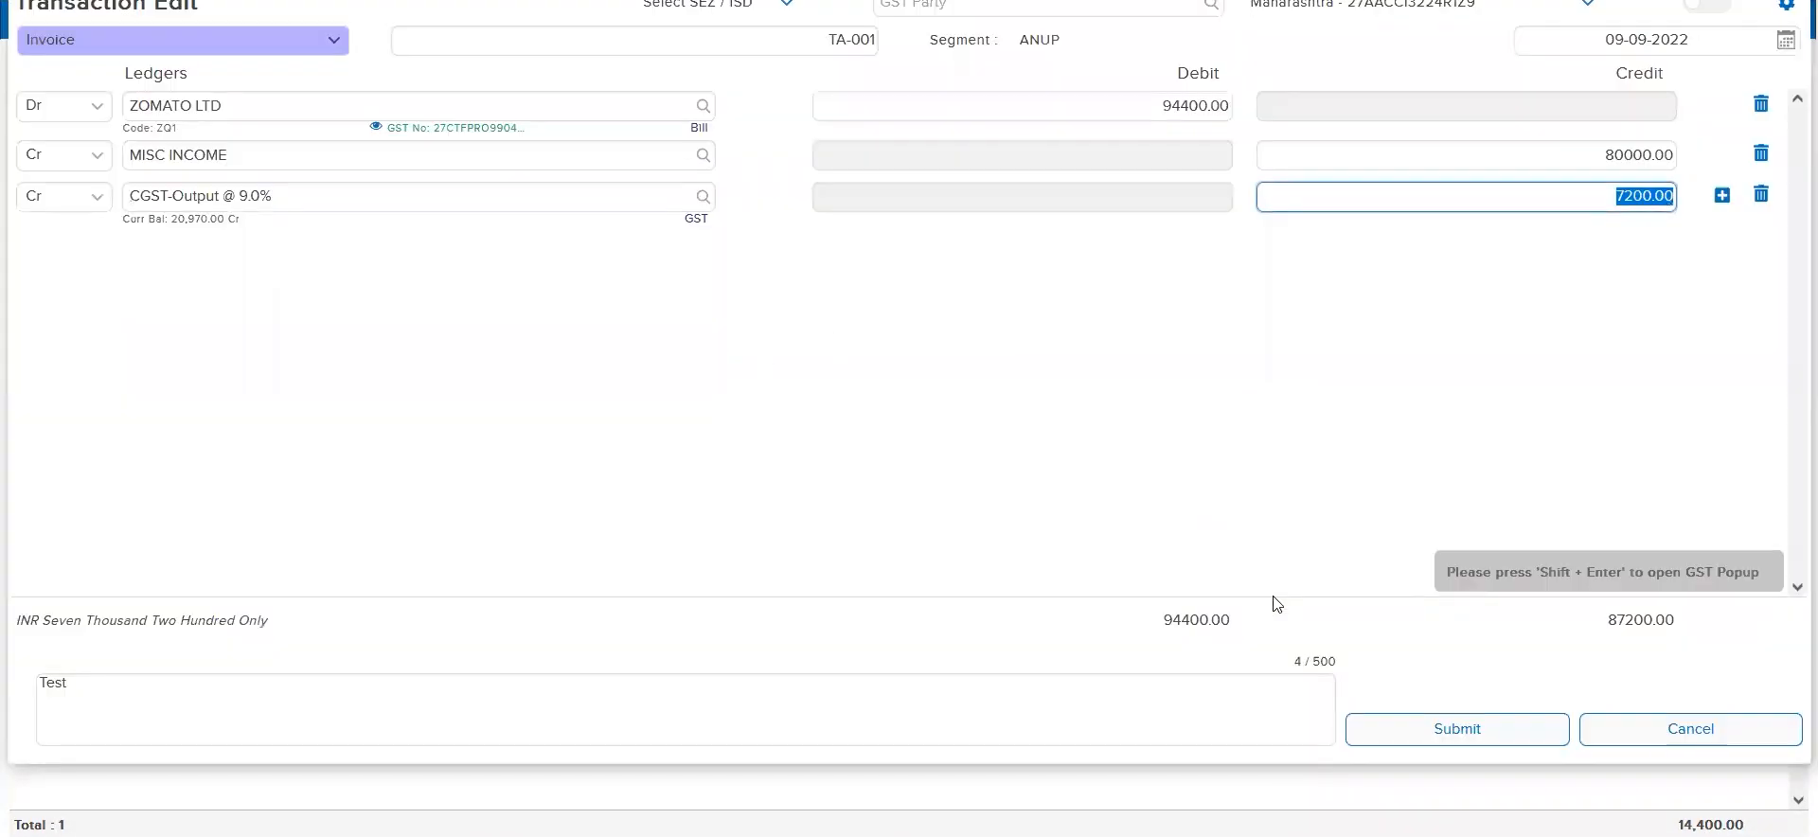
# Add an SGST-Output @ 9.0% credit line with a 9% GST breakup on MISC INCOME and submit the invoice
pyautogui.click(1721, 195)
pyautogui.click(221, 252)
pyautogui.write('sgst')
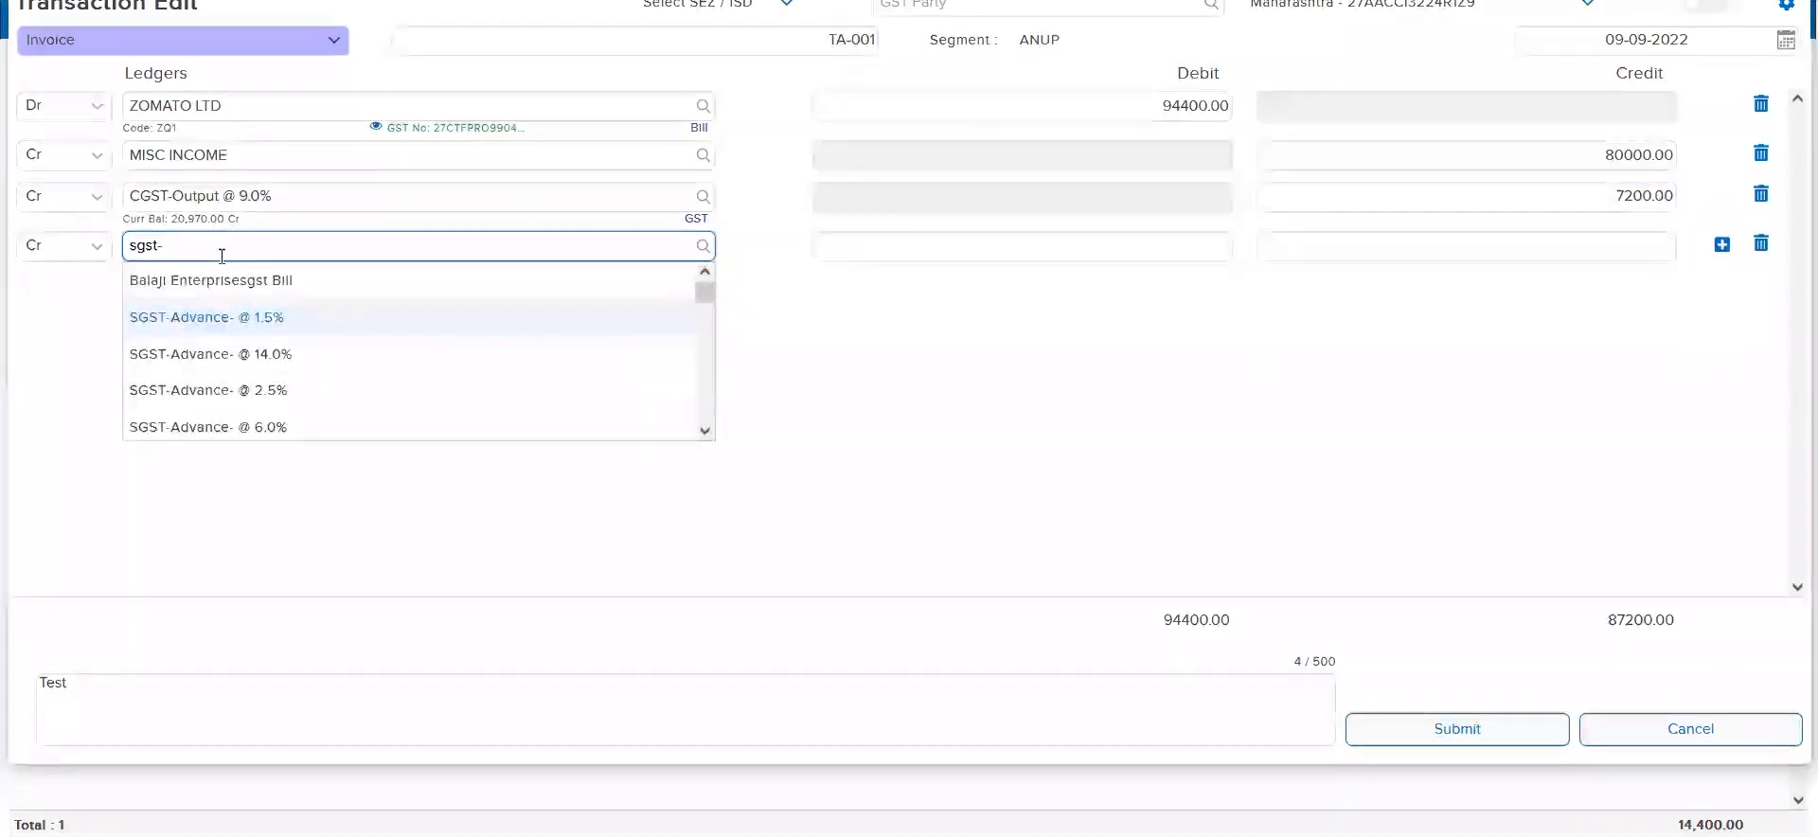
pyautogui.write('-out')
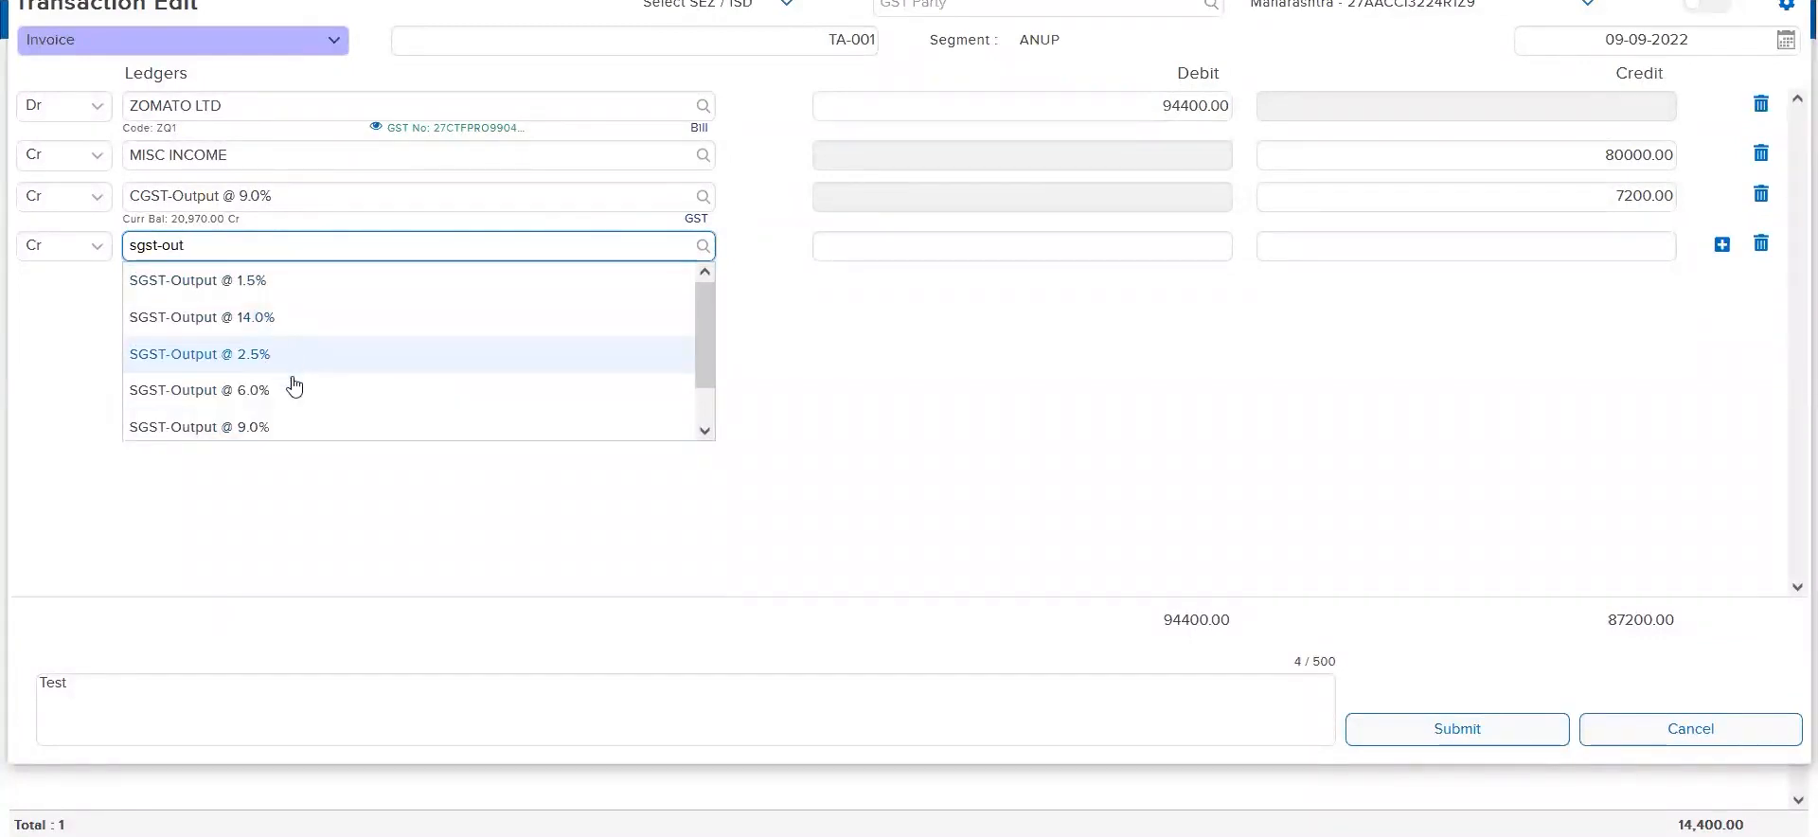
pyautogui.click(301, 427)
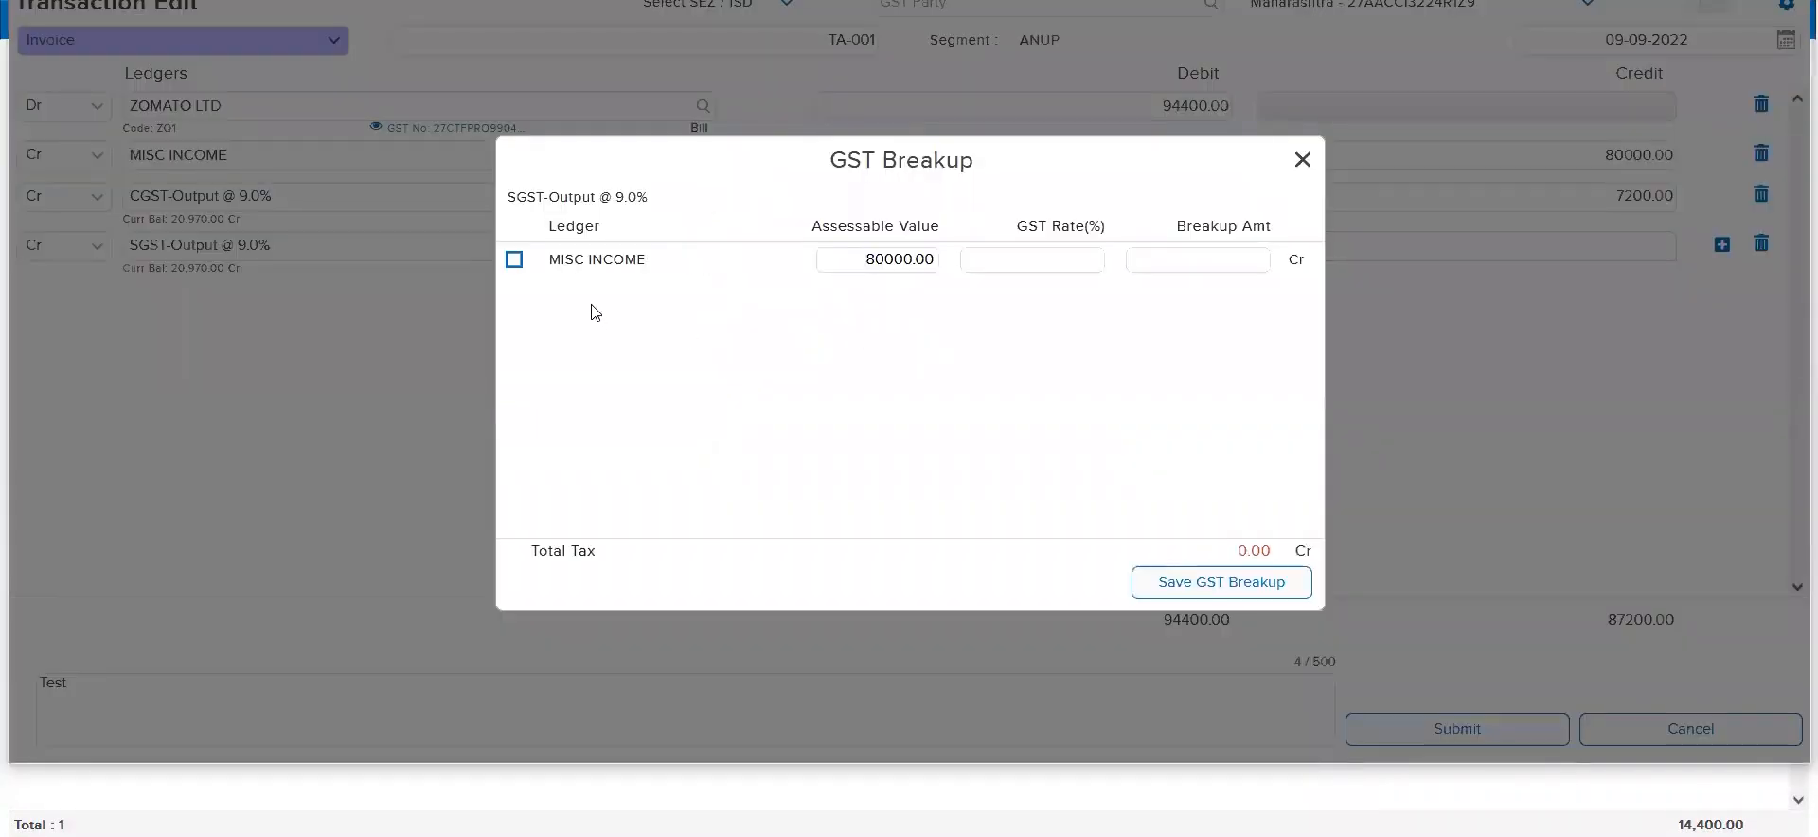
pyautogui.click(514, 260)
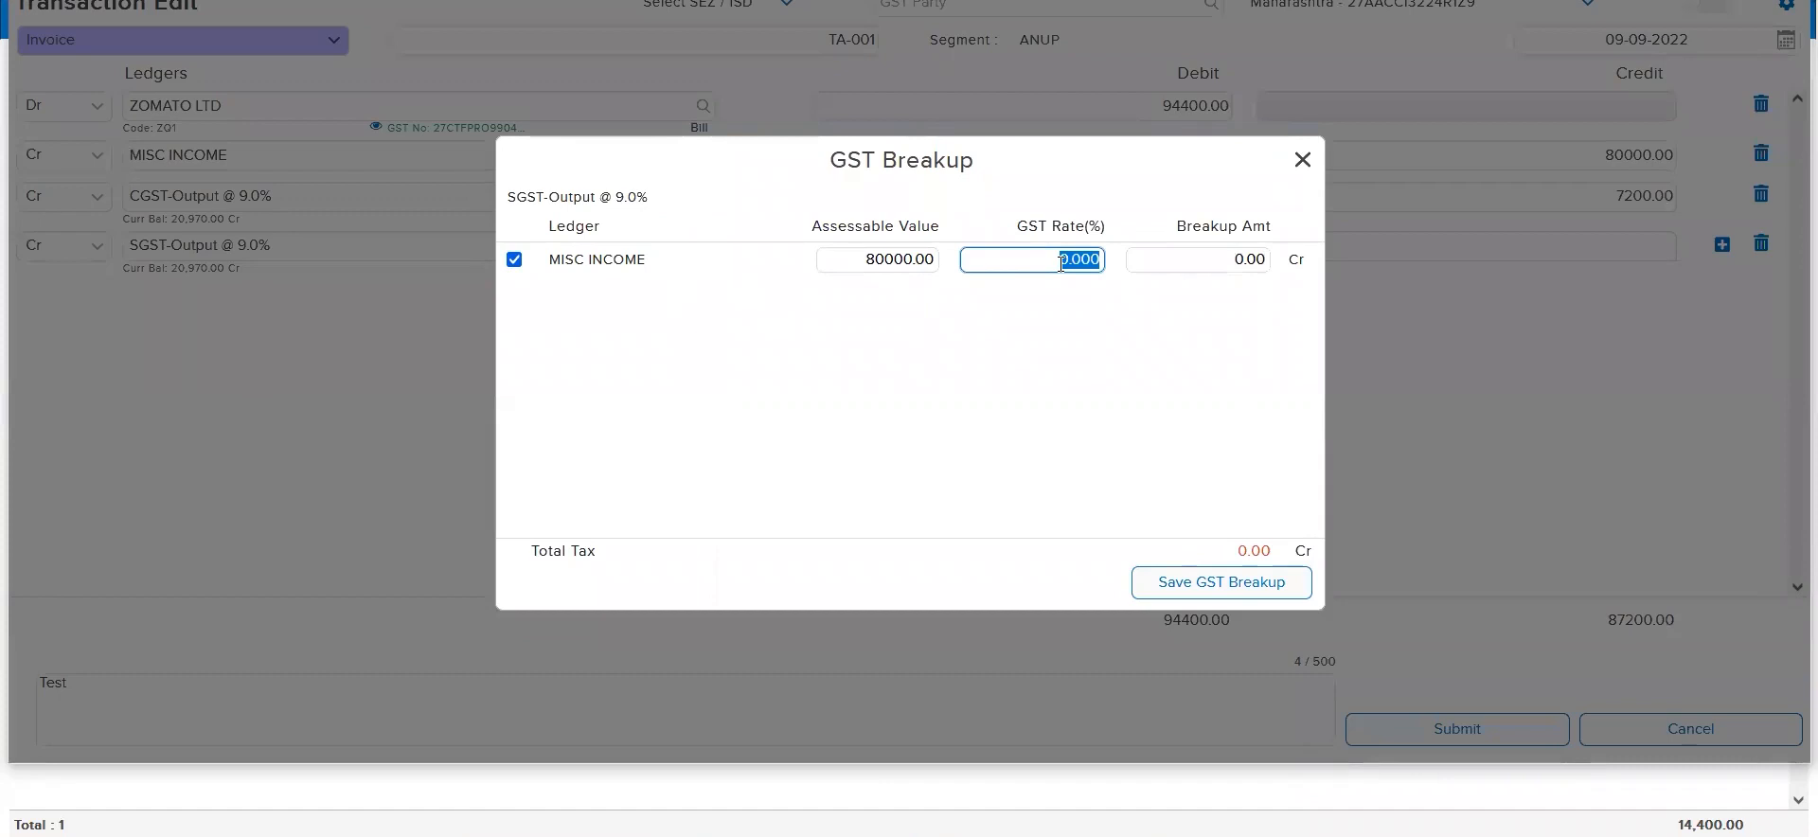
pyautogui.write('9')
pyautogui.click(1277, 589)
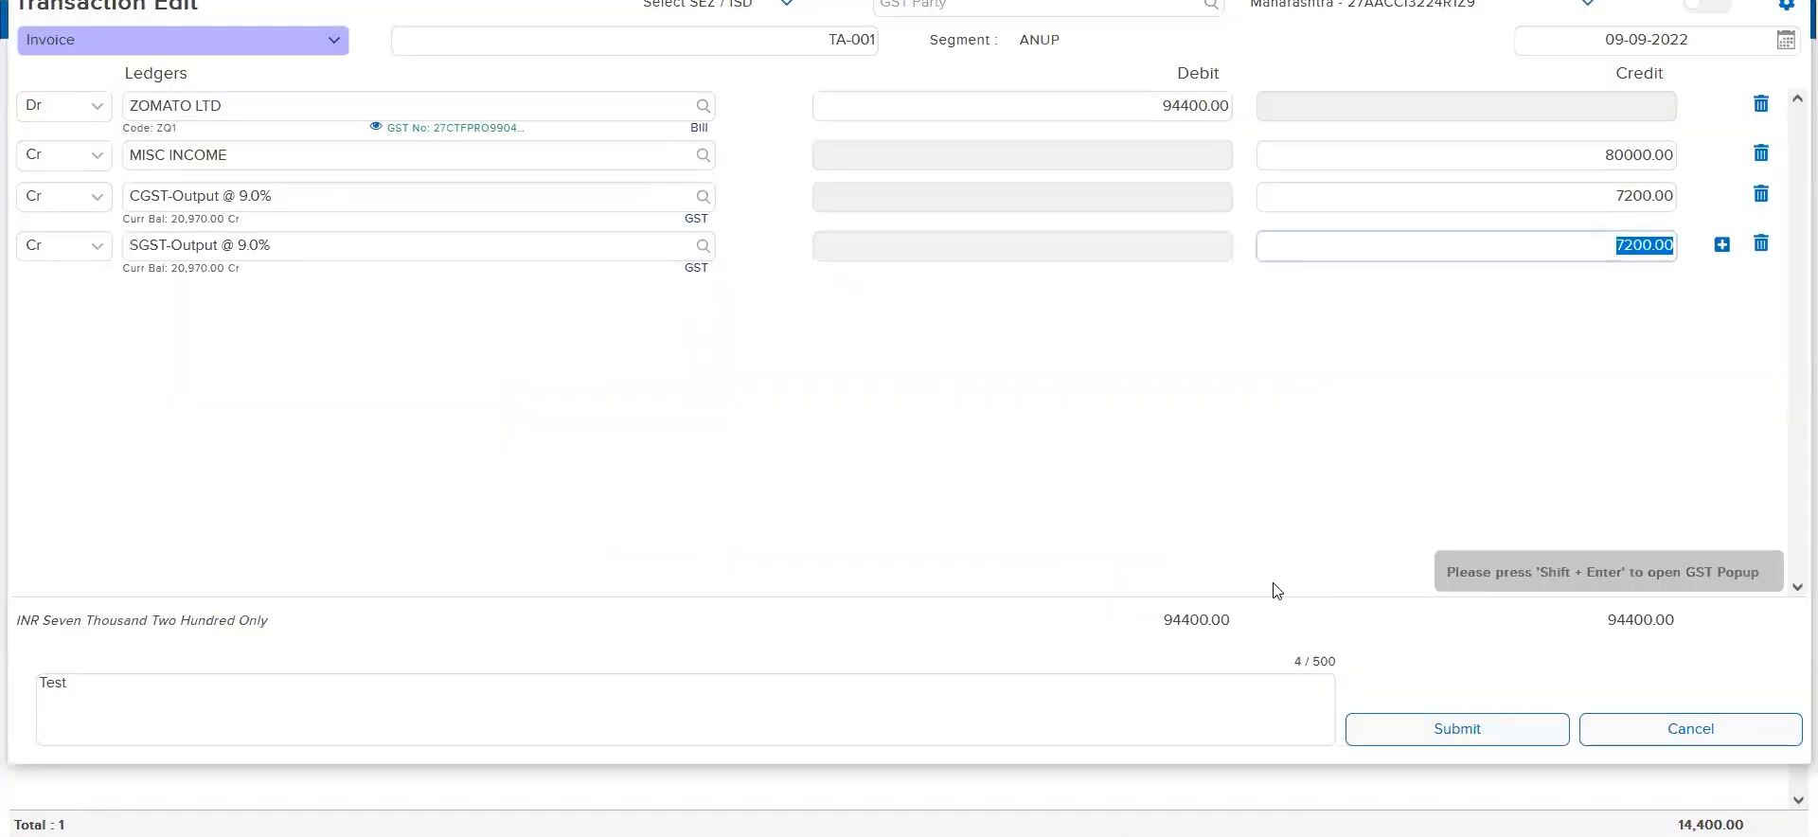
pyautogui.click(1440, 738)
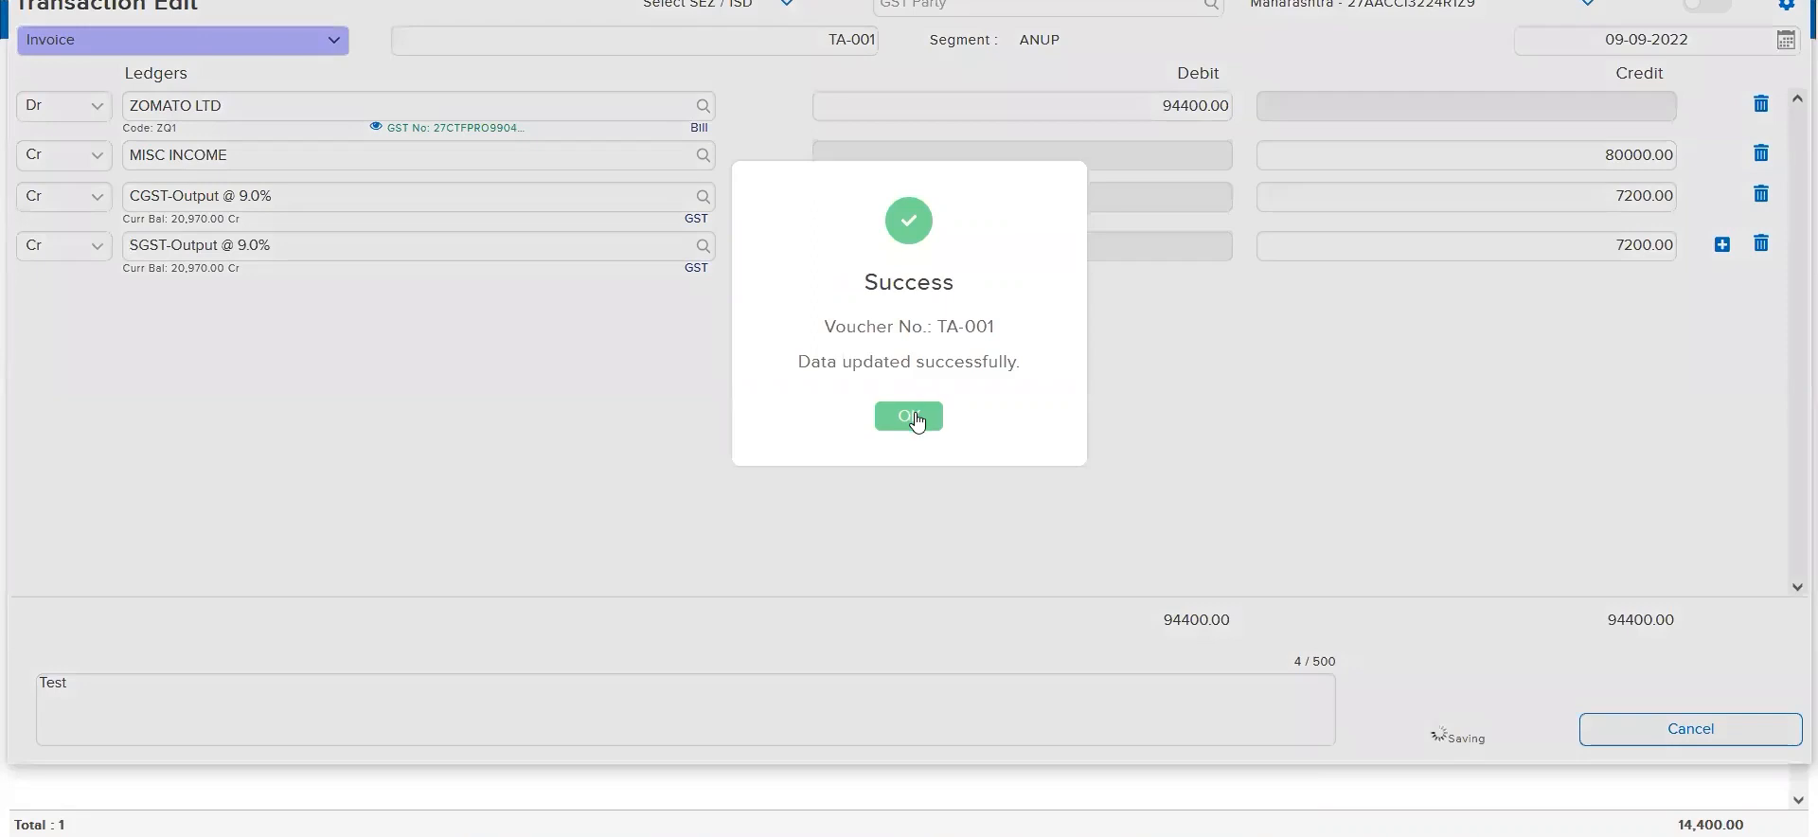
pyautogui.click(917, 417)
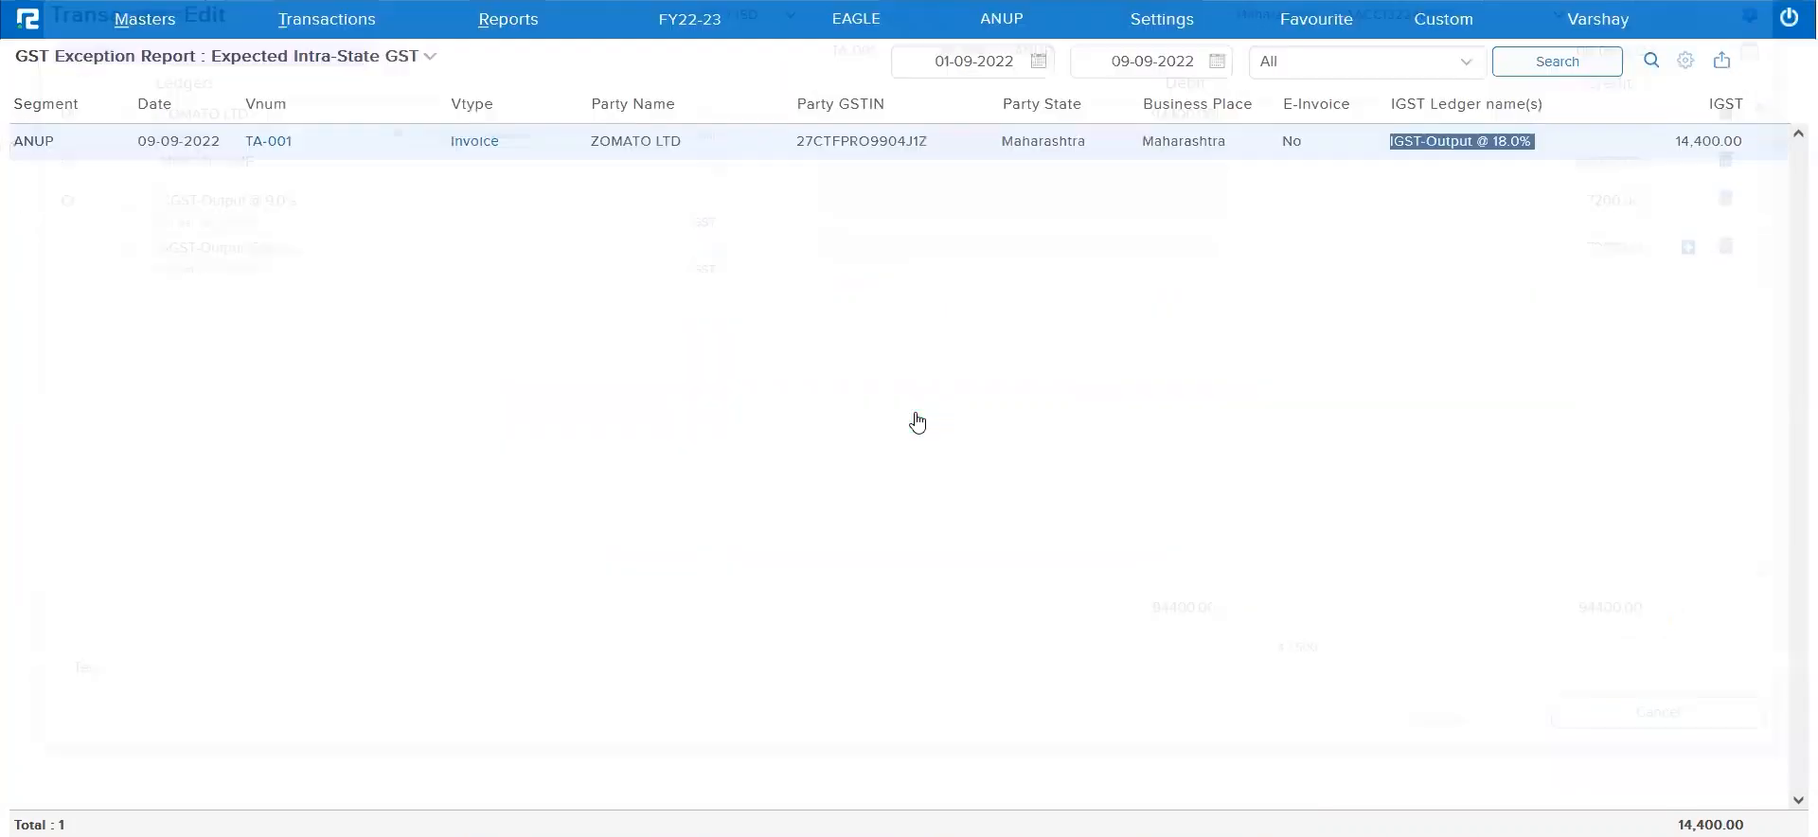
# Rerun the Expected Intra-State GST exception report and run the Expected Inter-State GST report for the same dates
pyautogui.click(1584, 75)
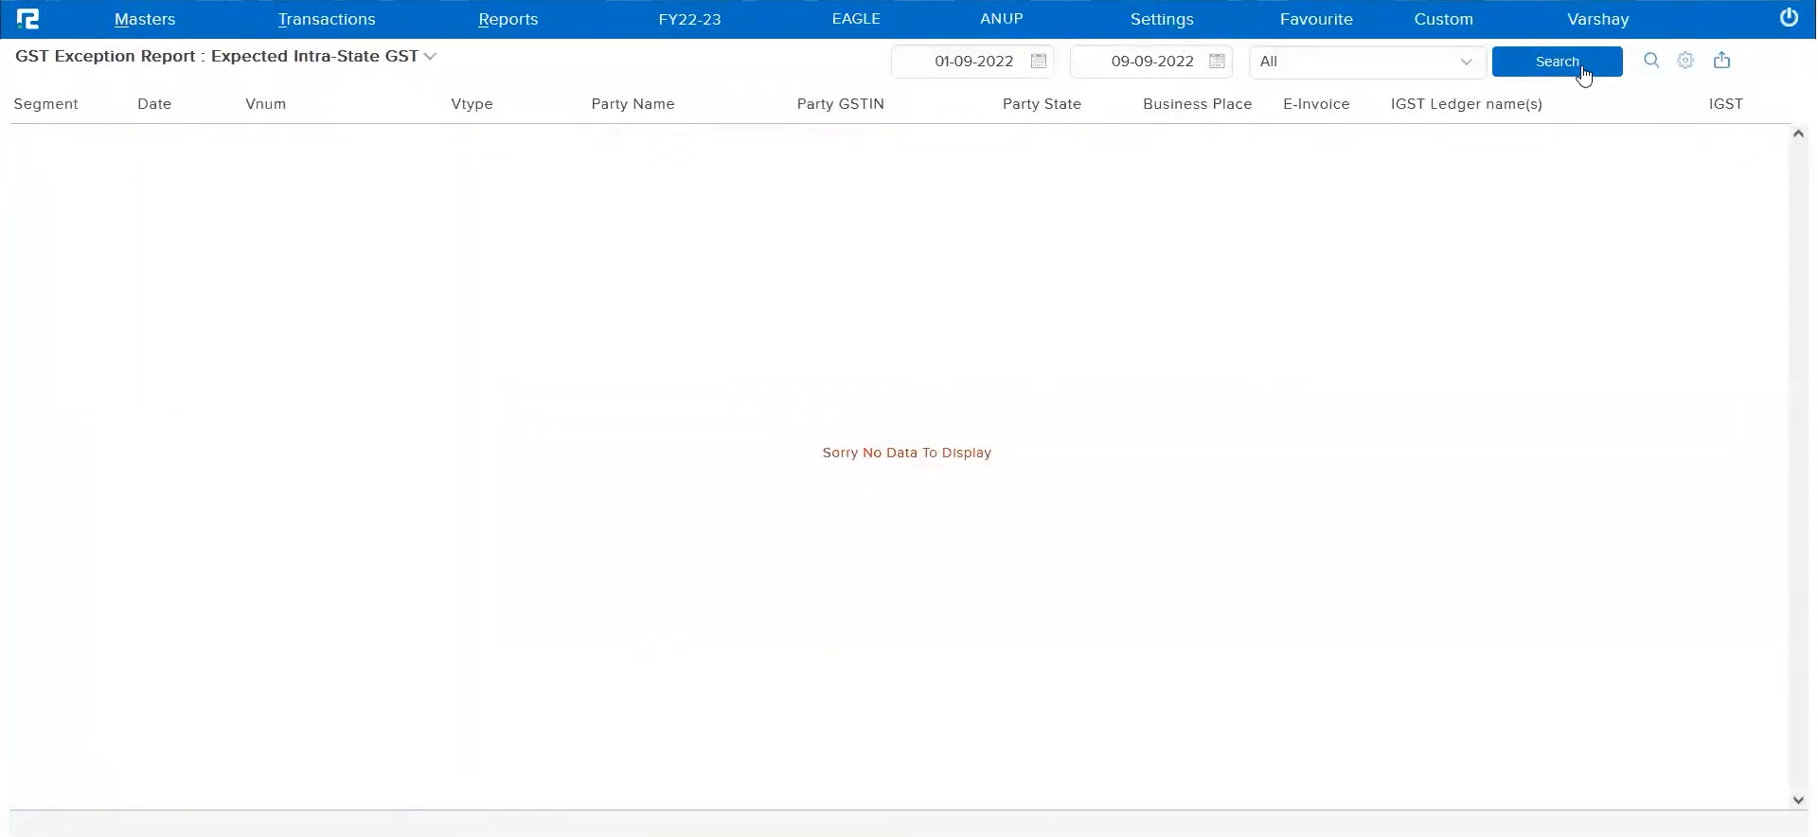
pyautogui.click(379, 63)
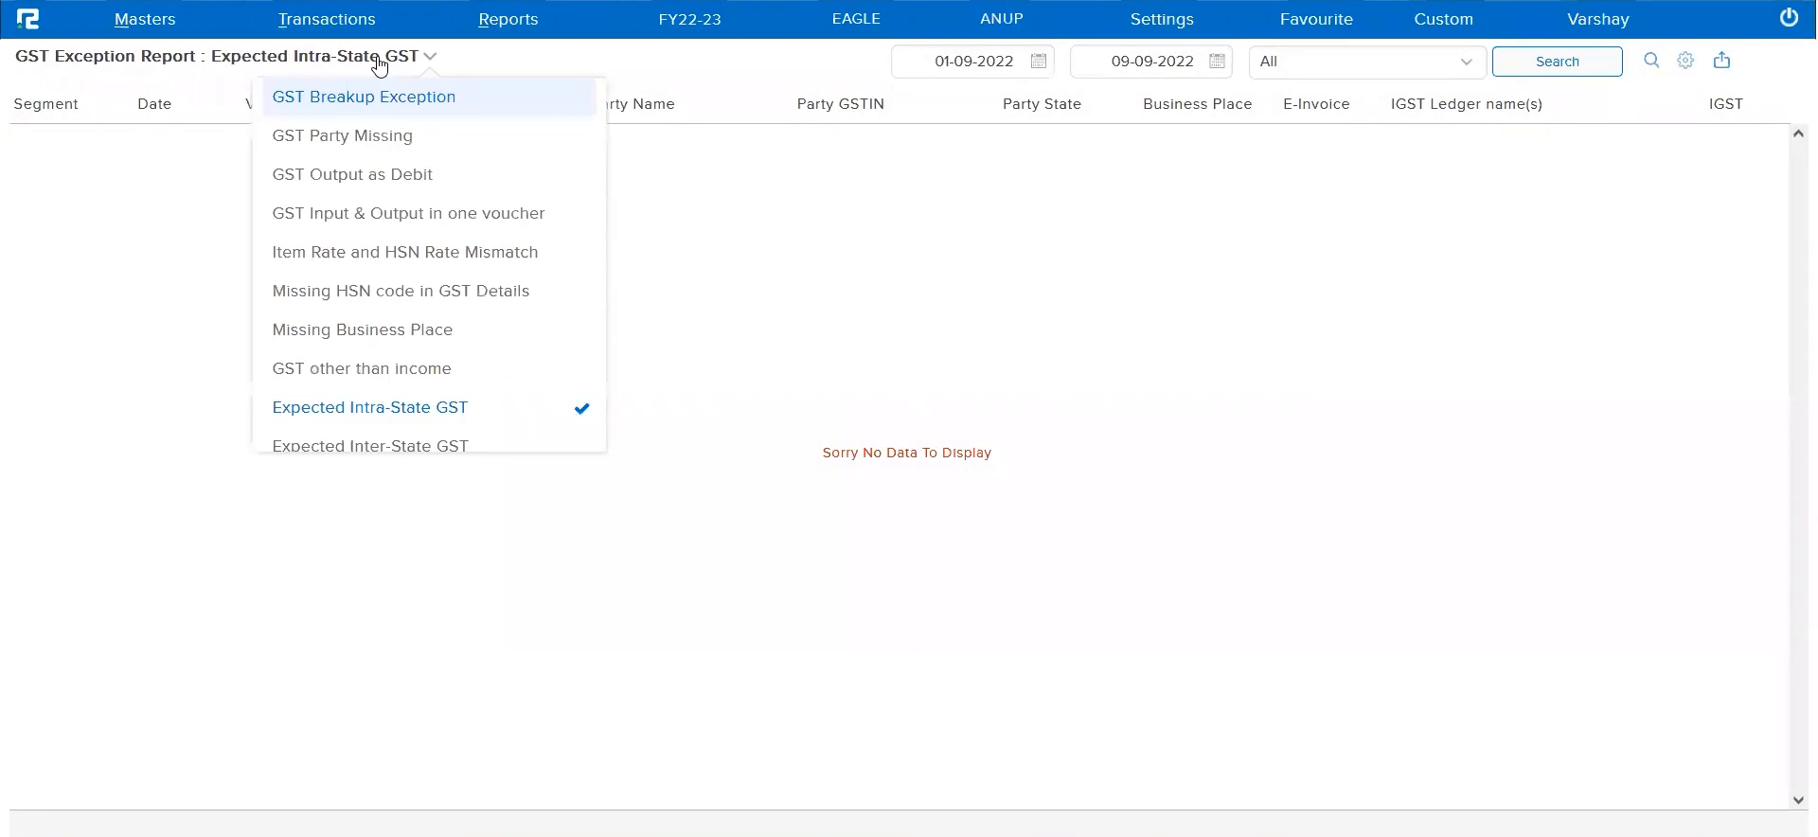
pyautogui.scroll(-1, 350, 416)
pyautogui.click(333, 390)
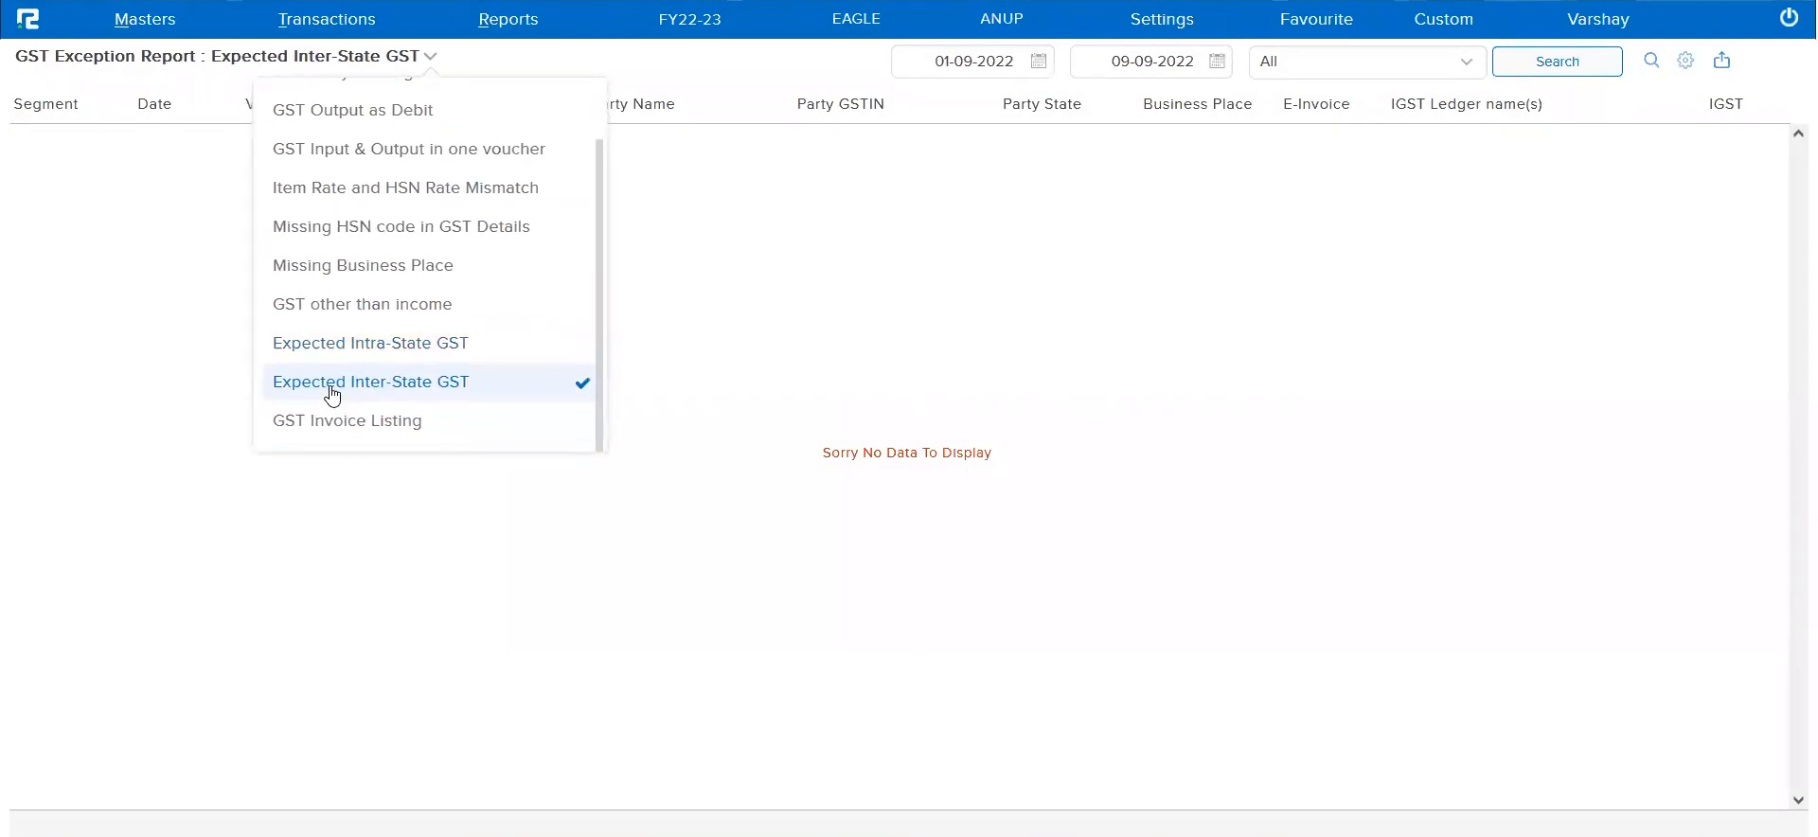
pyautogui.click(752, 402)
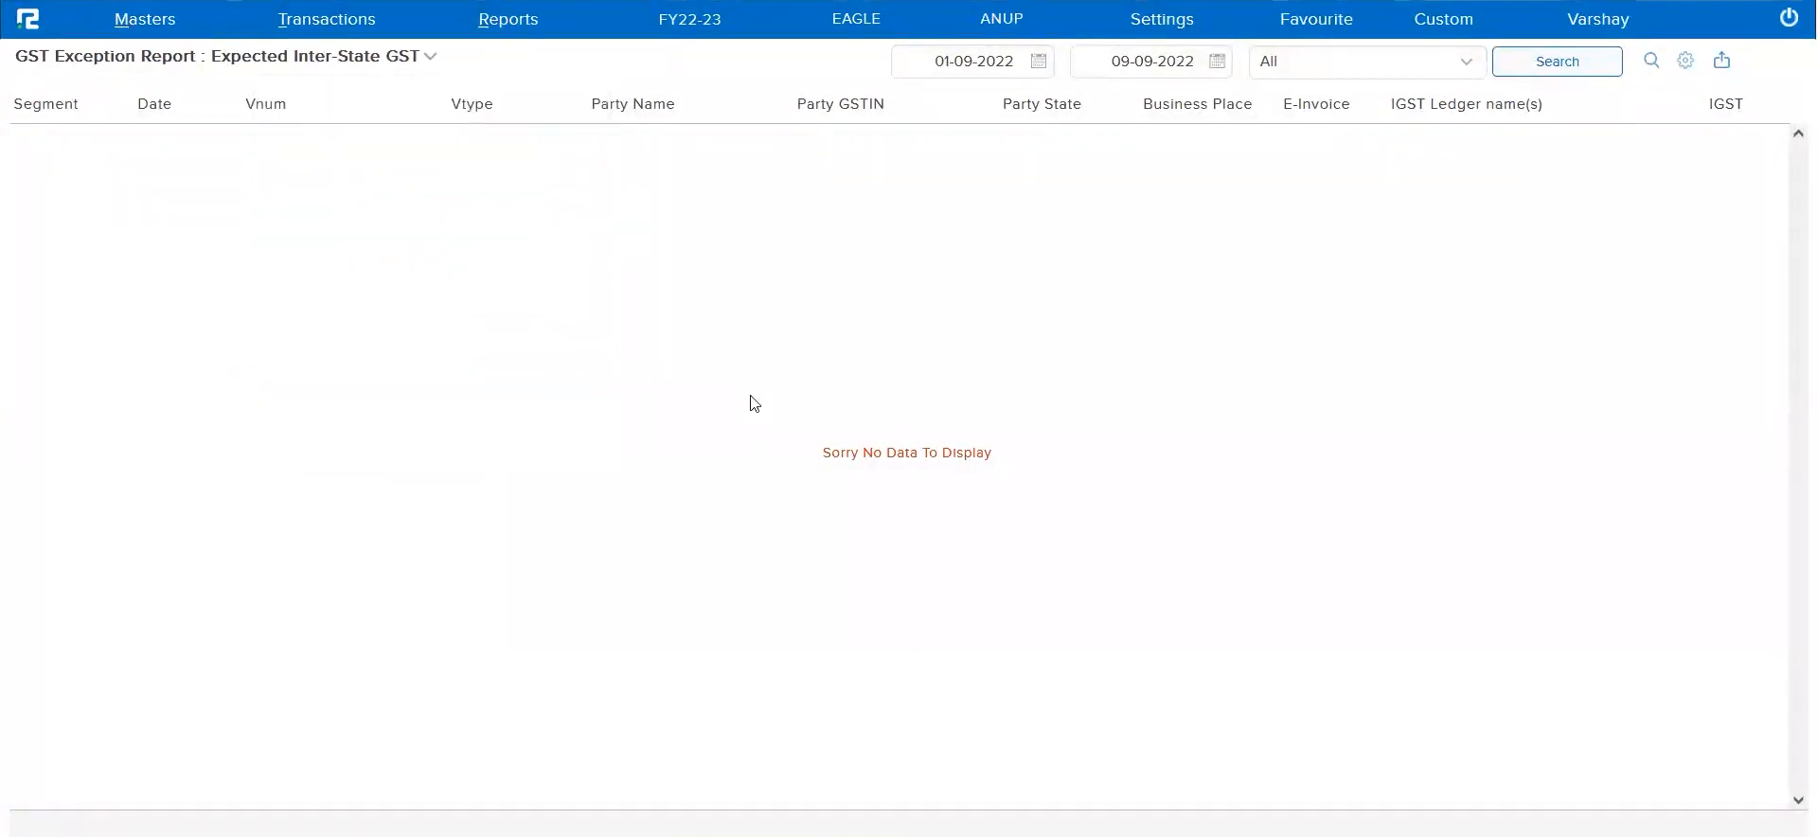
pyautogui.click(1533, 67)
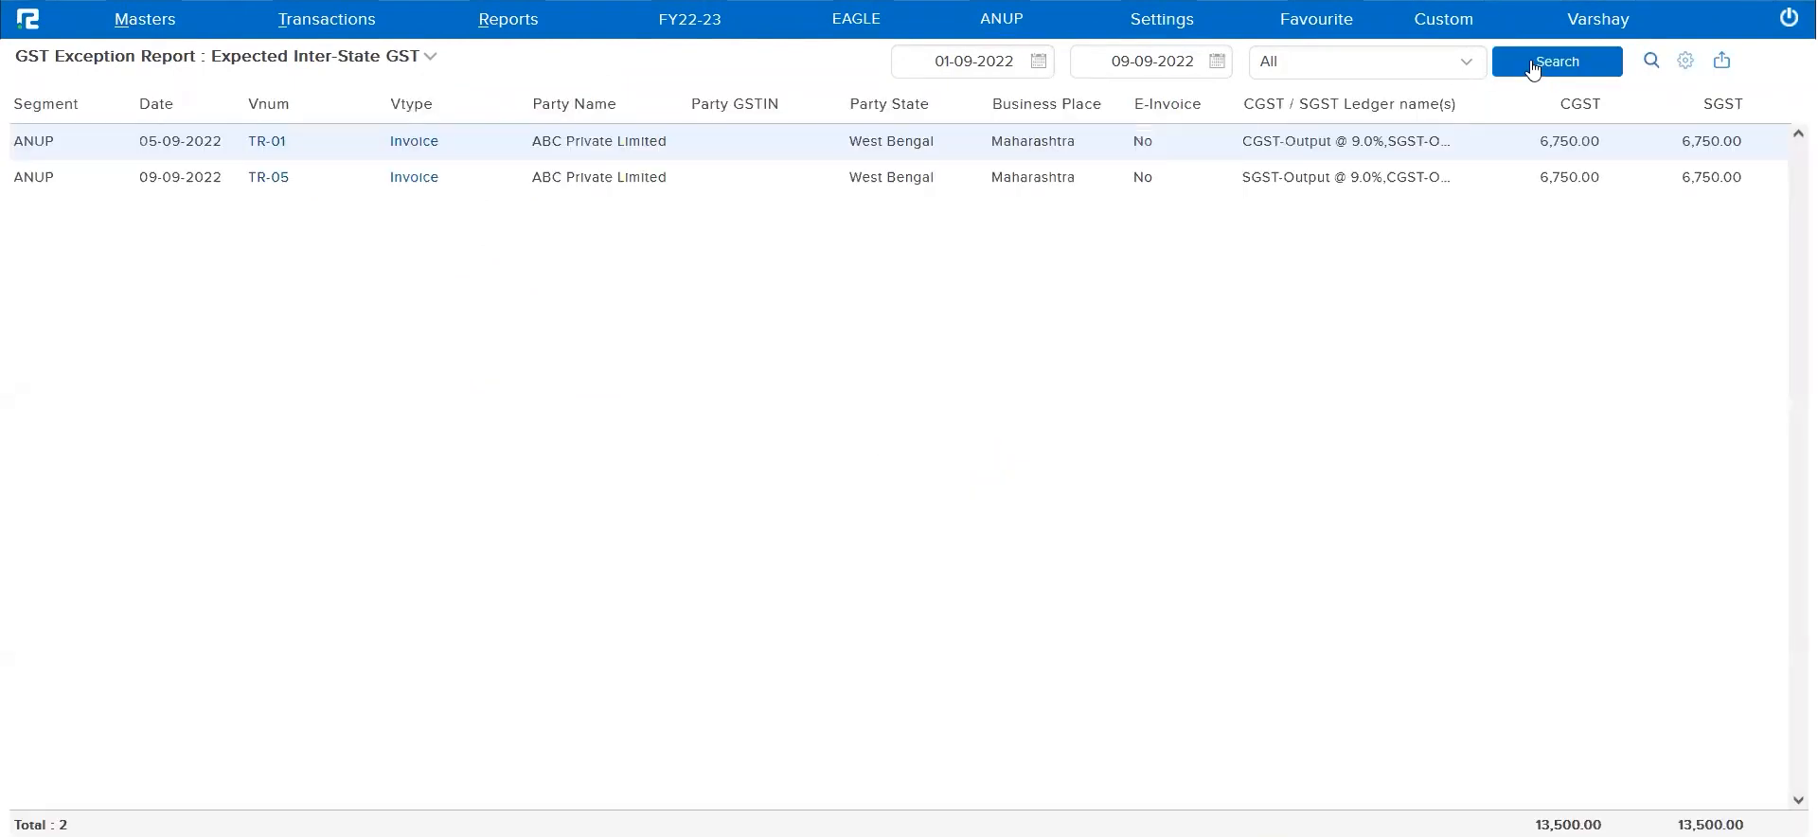
# Check the listed invoices' party state, business place and CGST/SGST ledgers, and examine the first invoice's entries before closing it unsaved
pyautogui.tripleClick(914, 105)
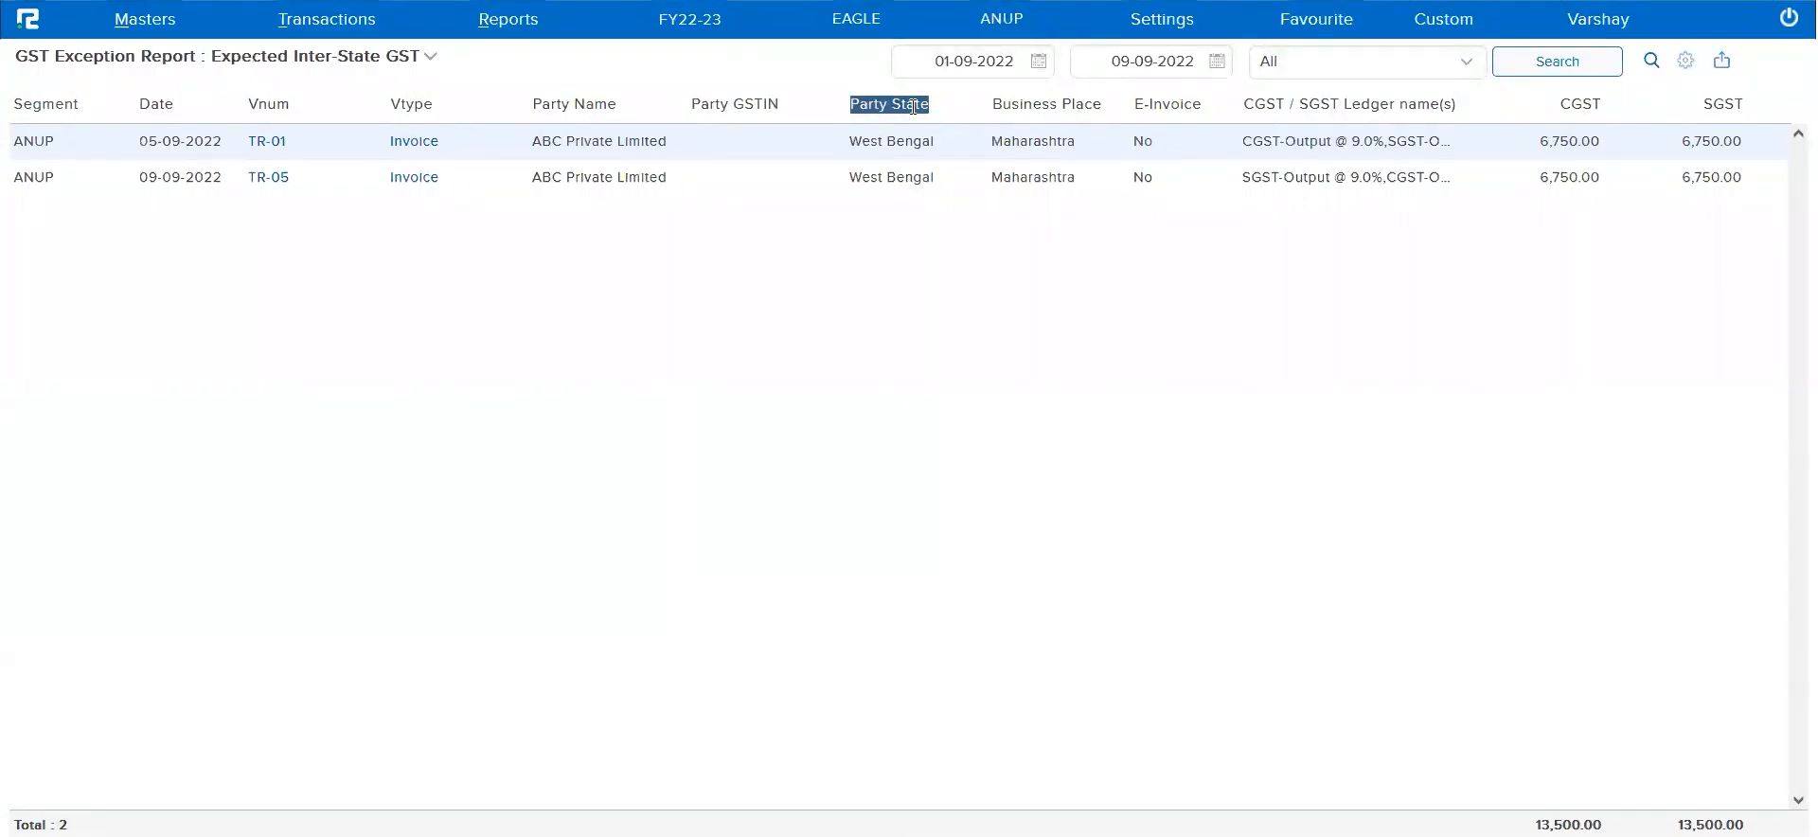
pyautogui.tripleClick(1030, 106)
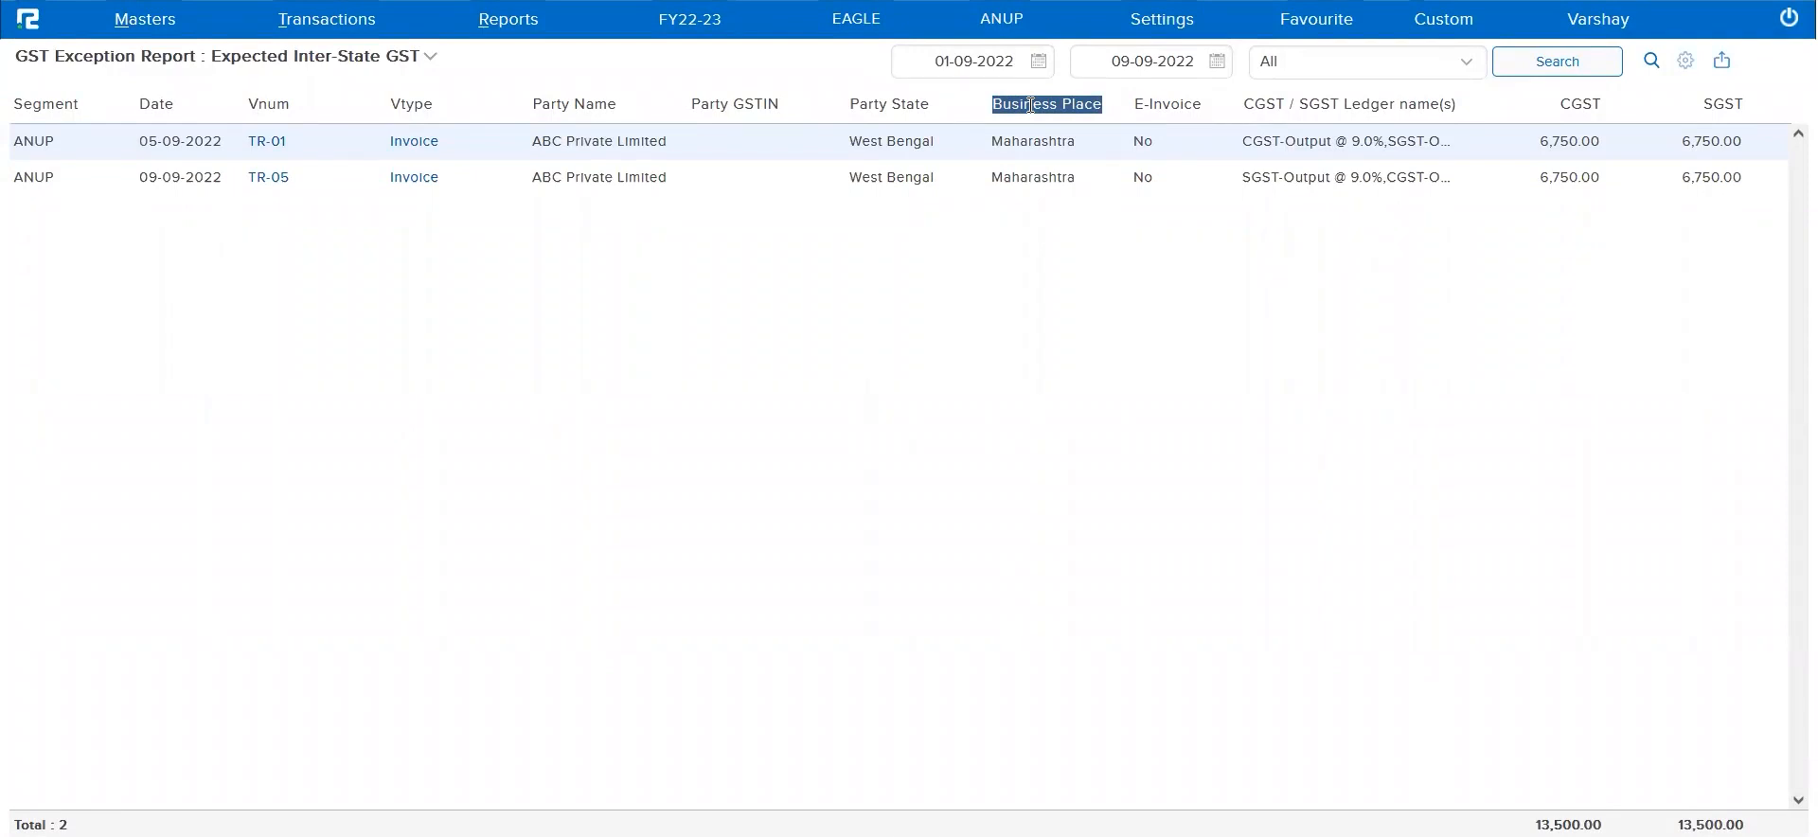
pyautogui.doubleClick(1345, 152)
pyautogui.tripleClick(1345, 151)
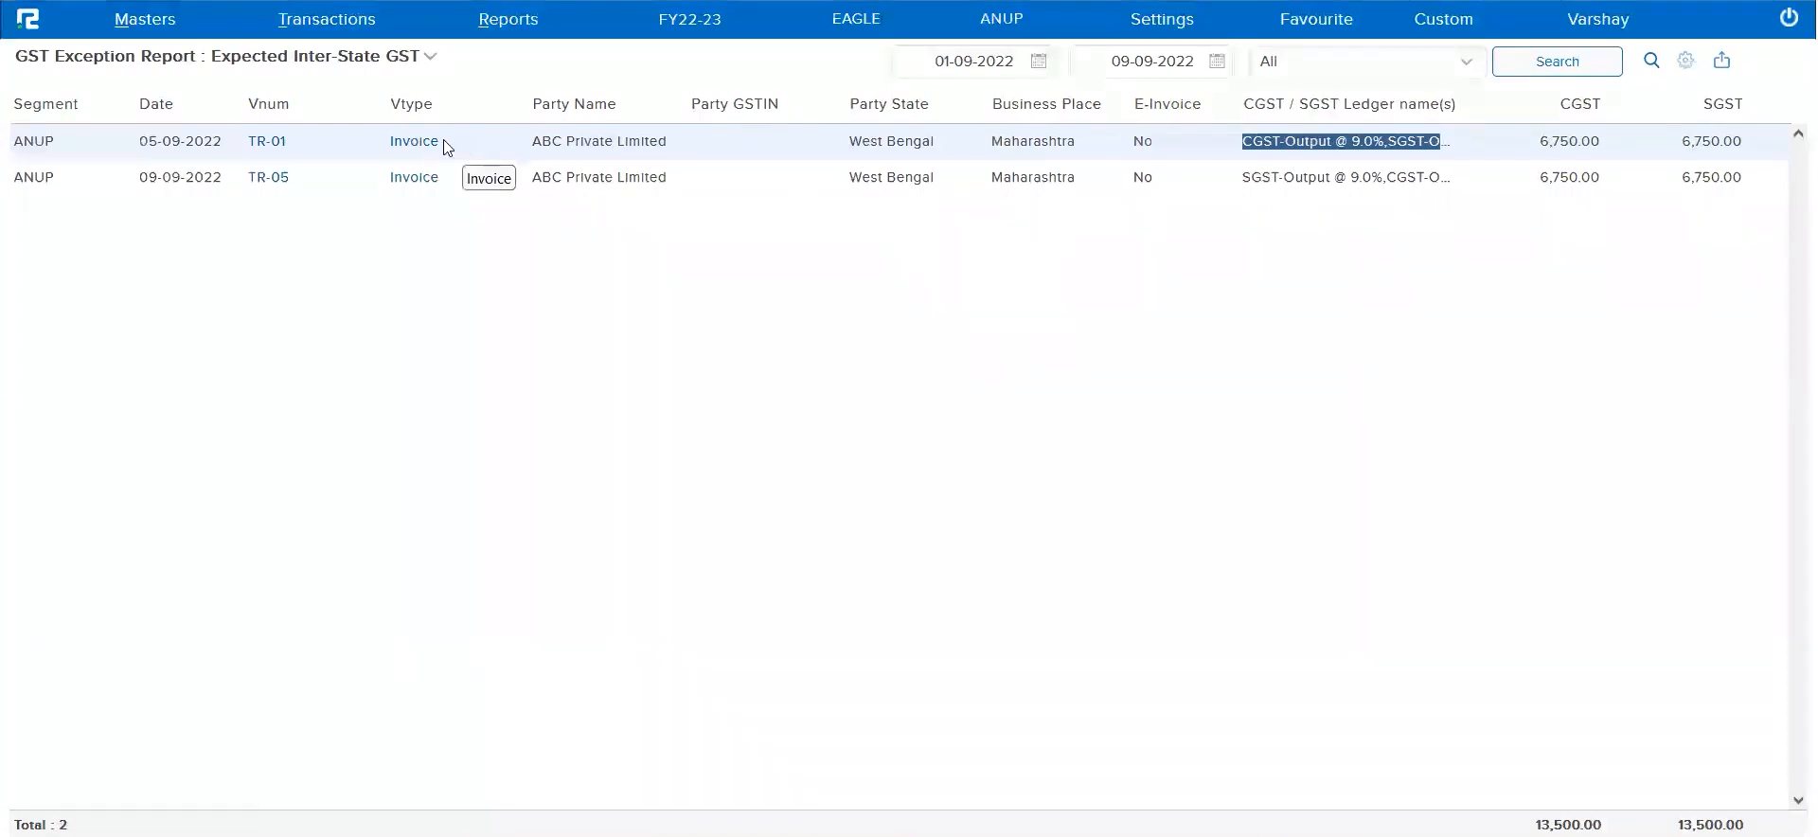
pyautogui.click(399, 142)
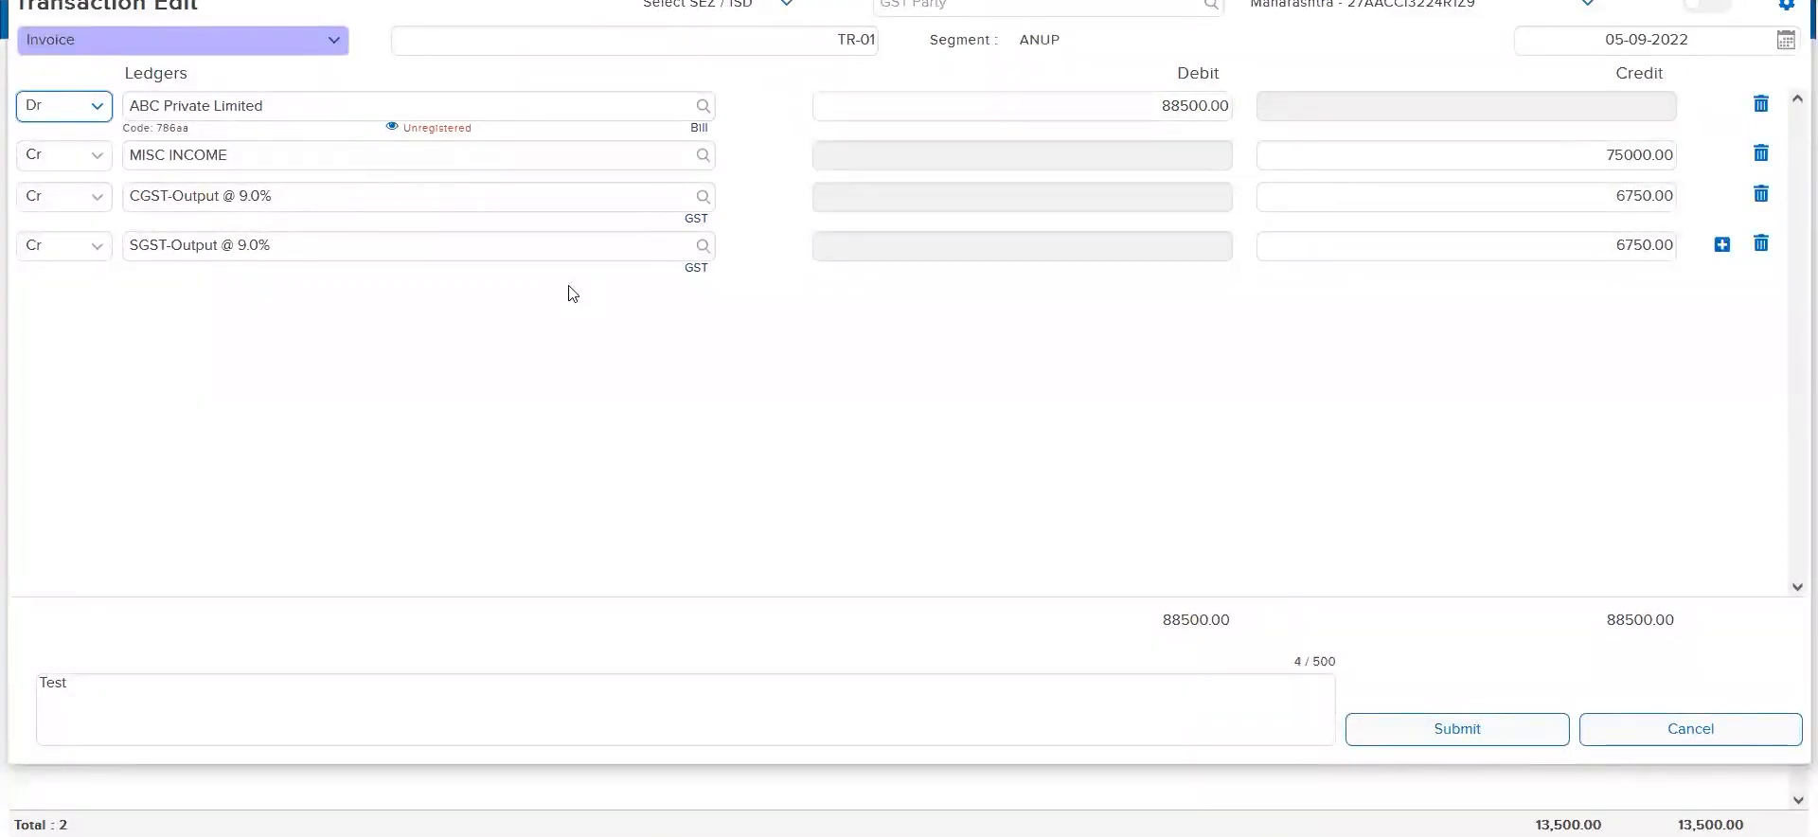
pyautogui.press('Escape')
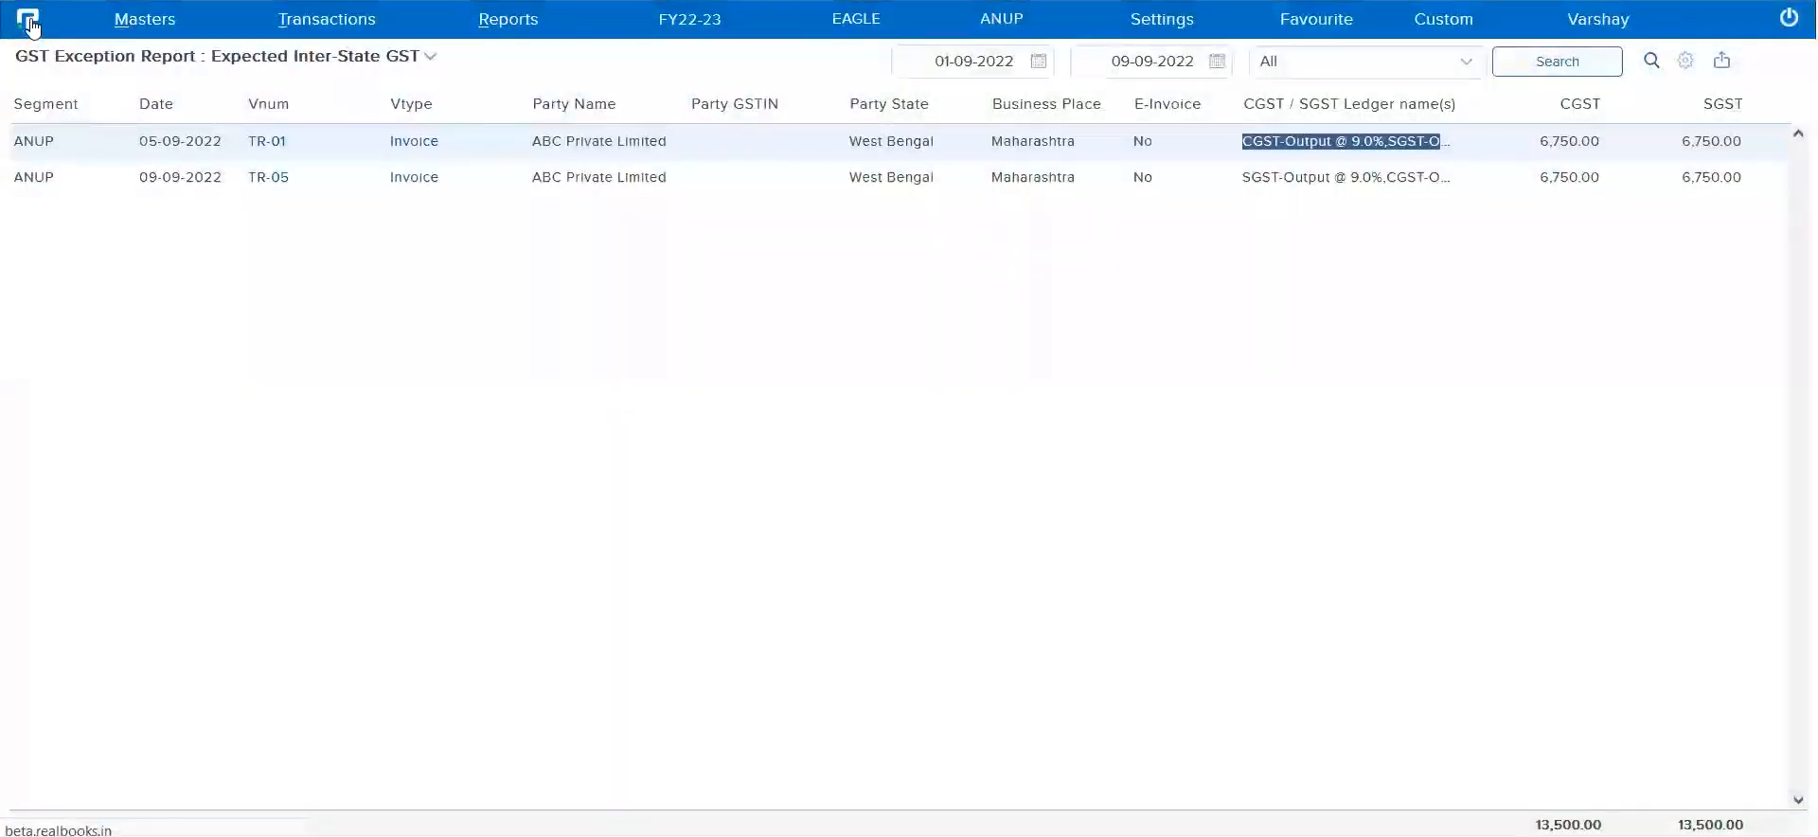
# Return to the home dashboard and open the list of accounts voucher types for editing
pyautogui.click(27, 18)
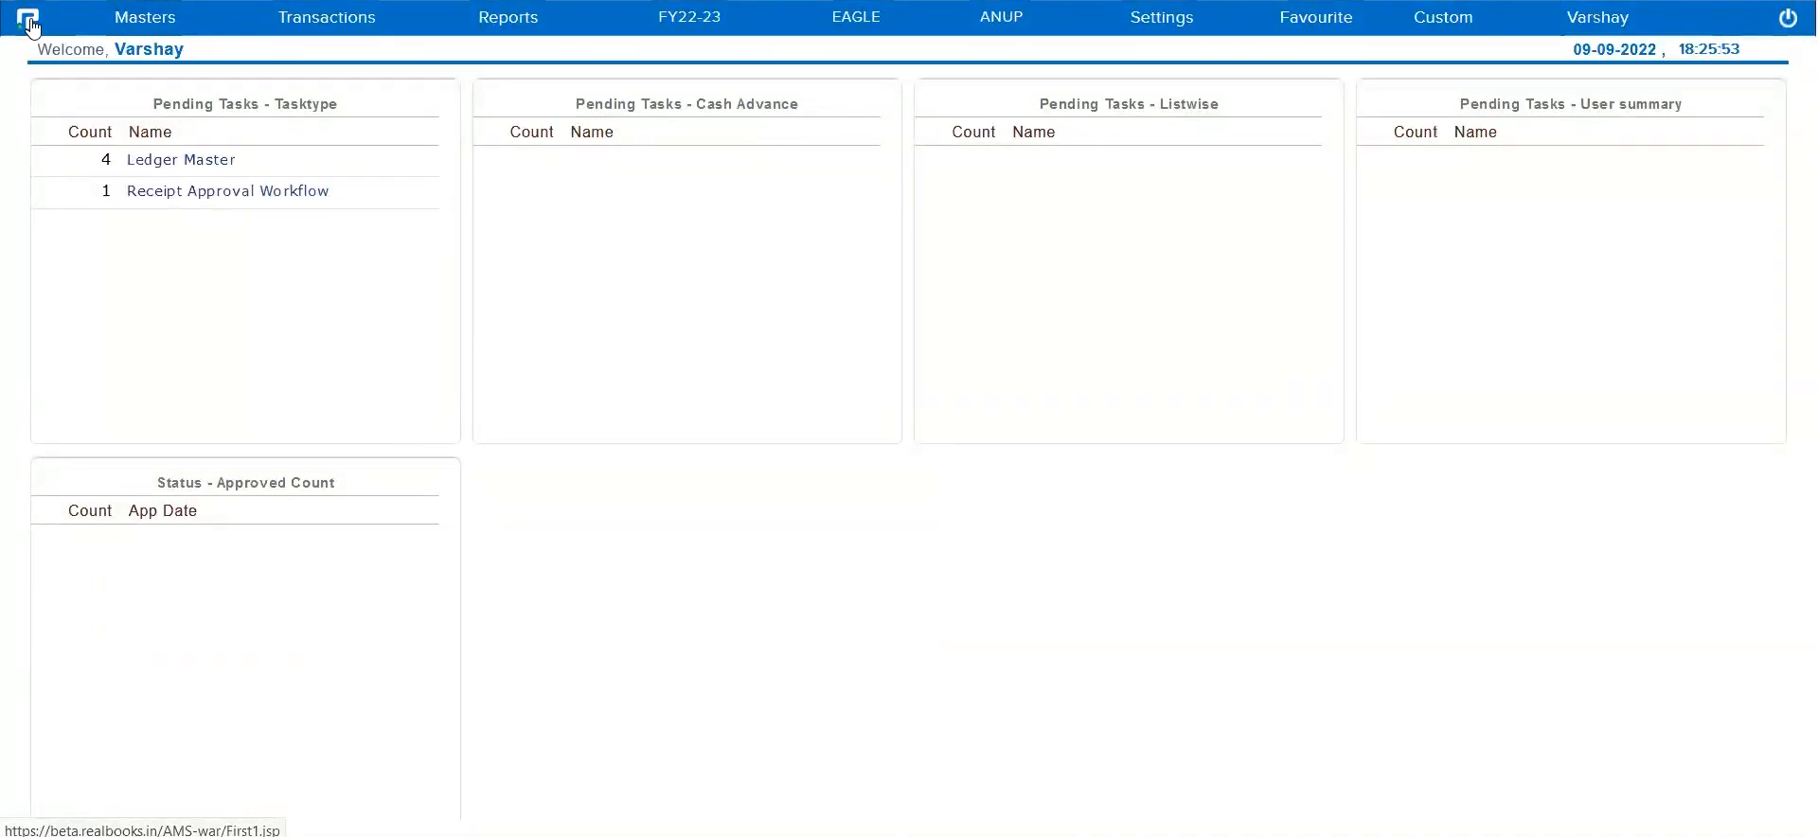
pyautogui.click(121, 19)
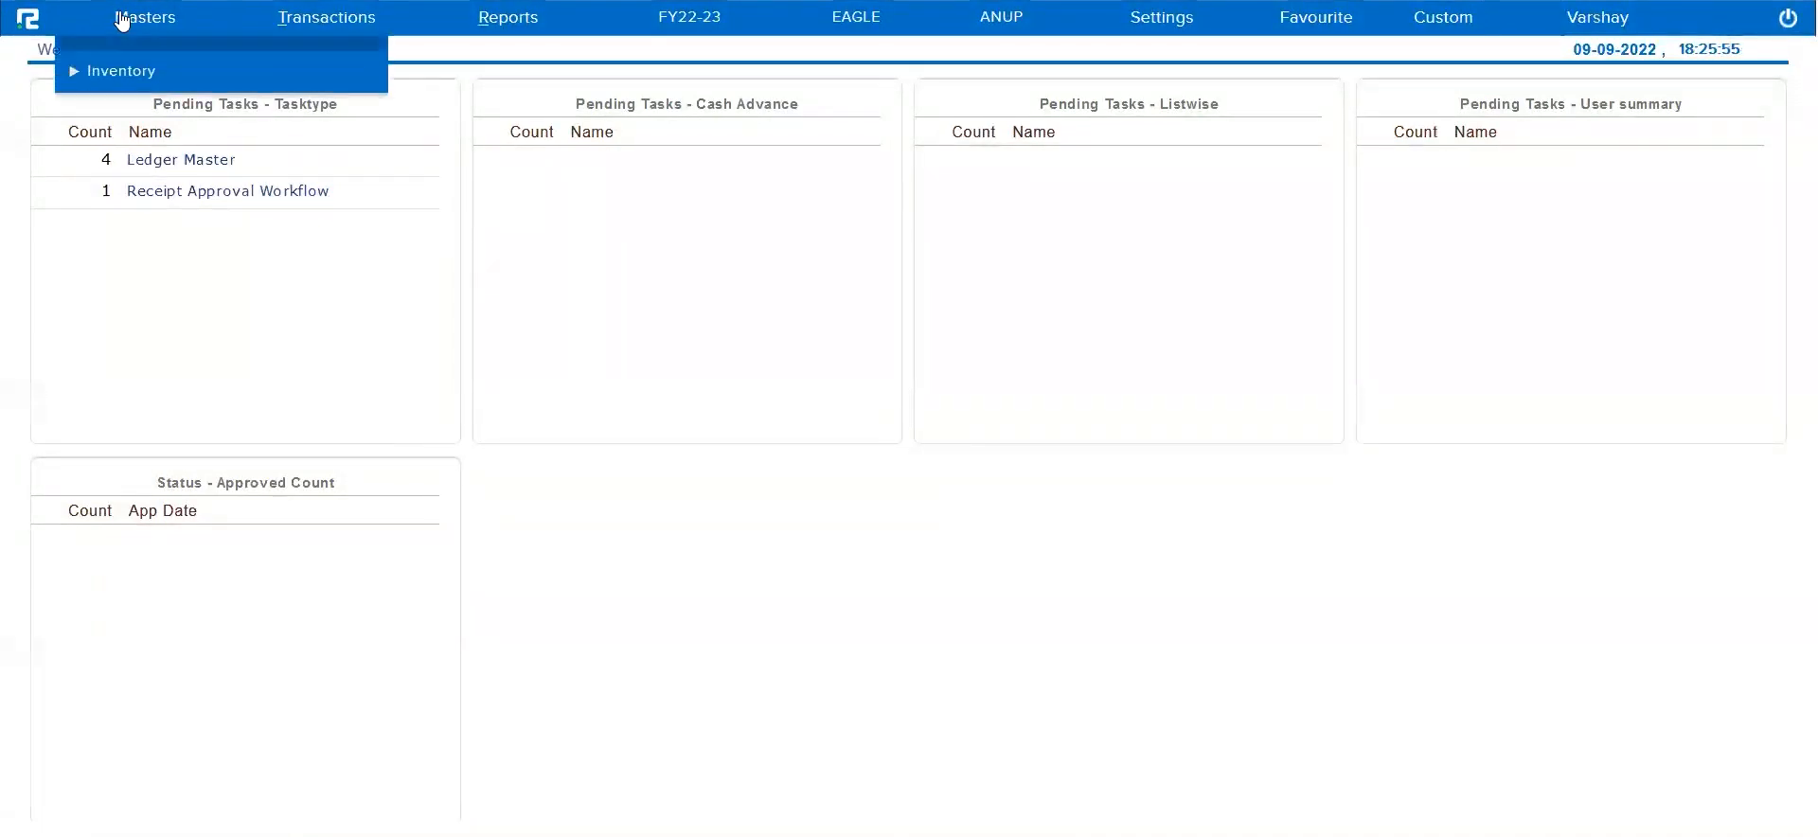
pyautogui.click(135, 62)
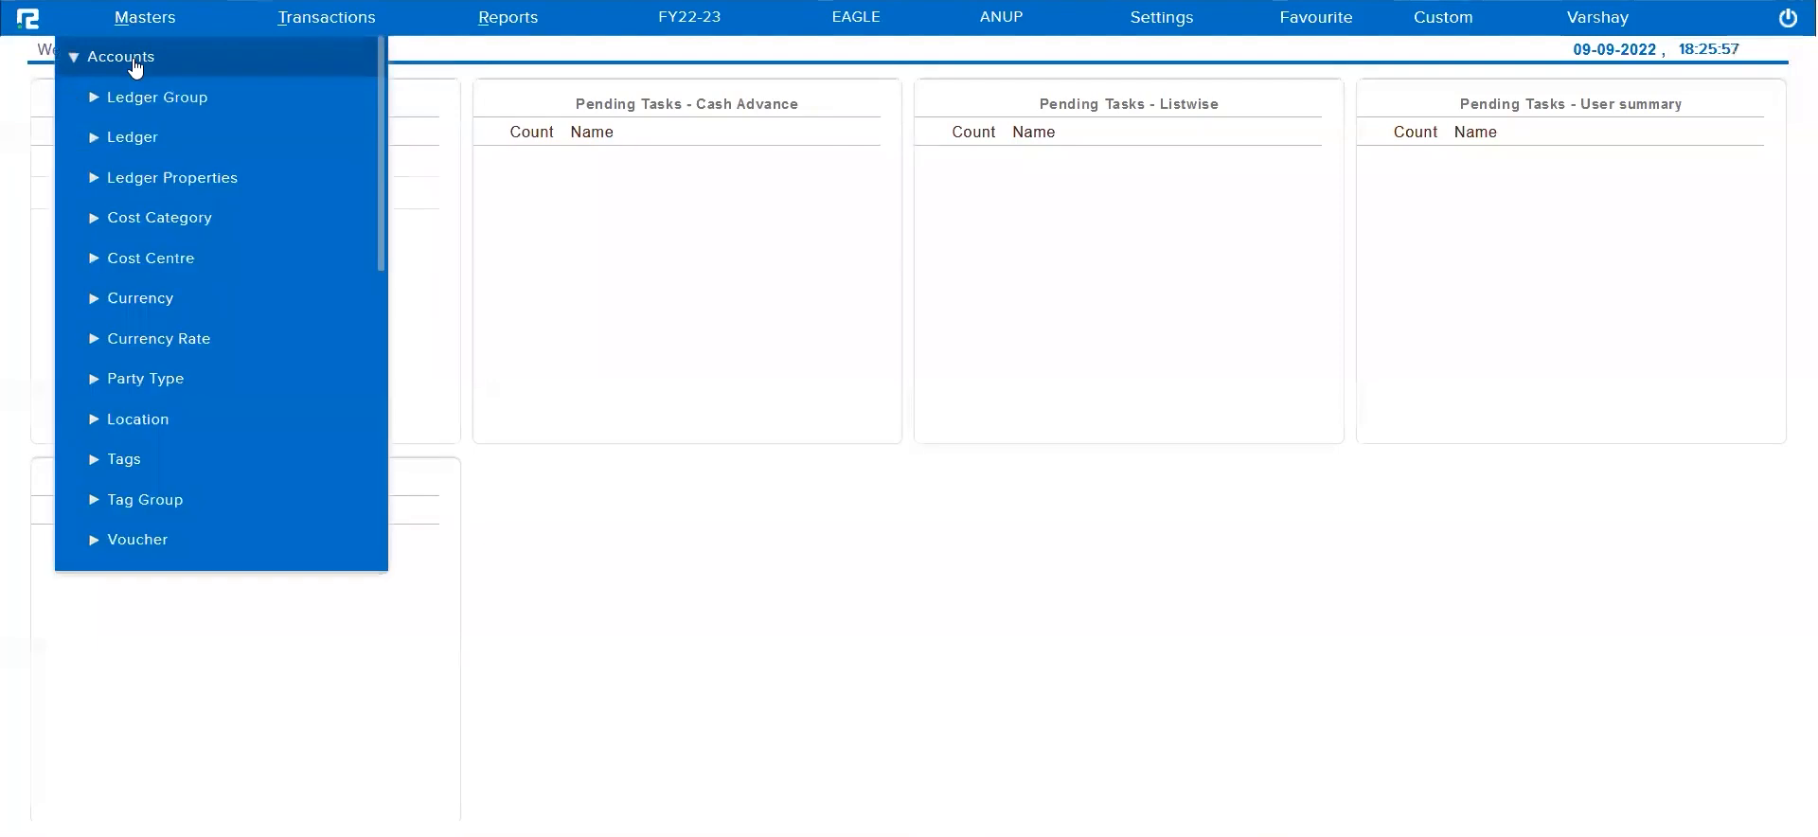
pyautogui.click(142, 541)
pyautogui.scroll(-3, 143, 531)
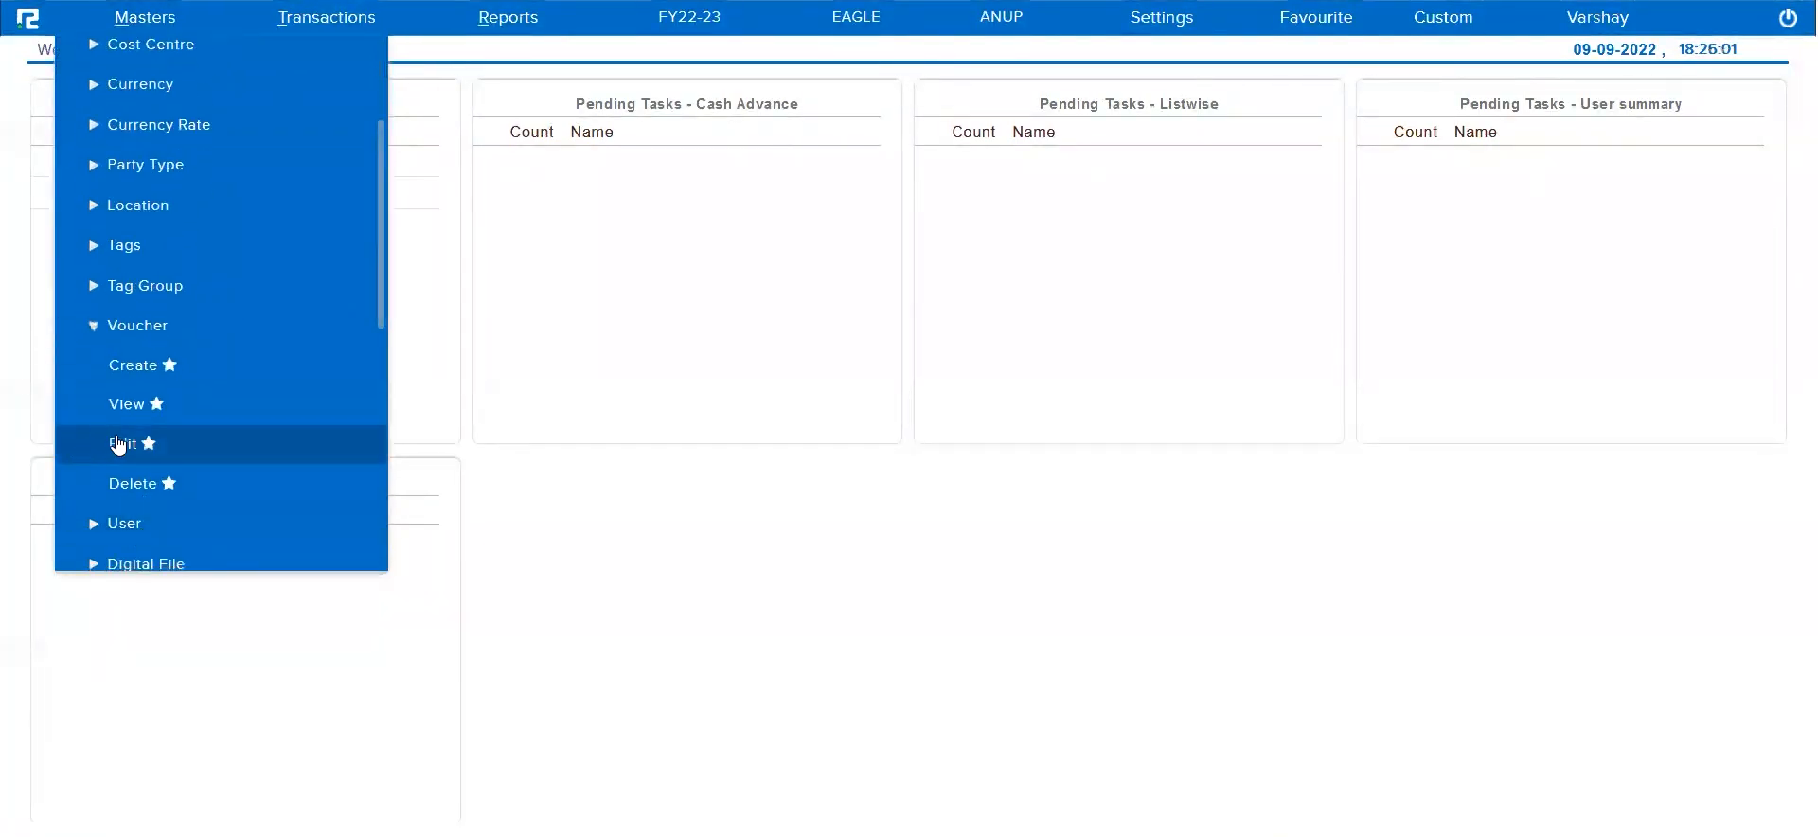
pyautogui.click(121, 445)
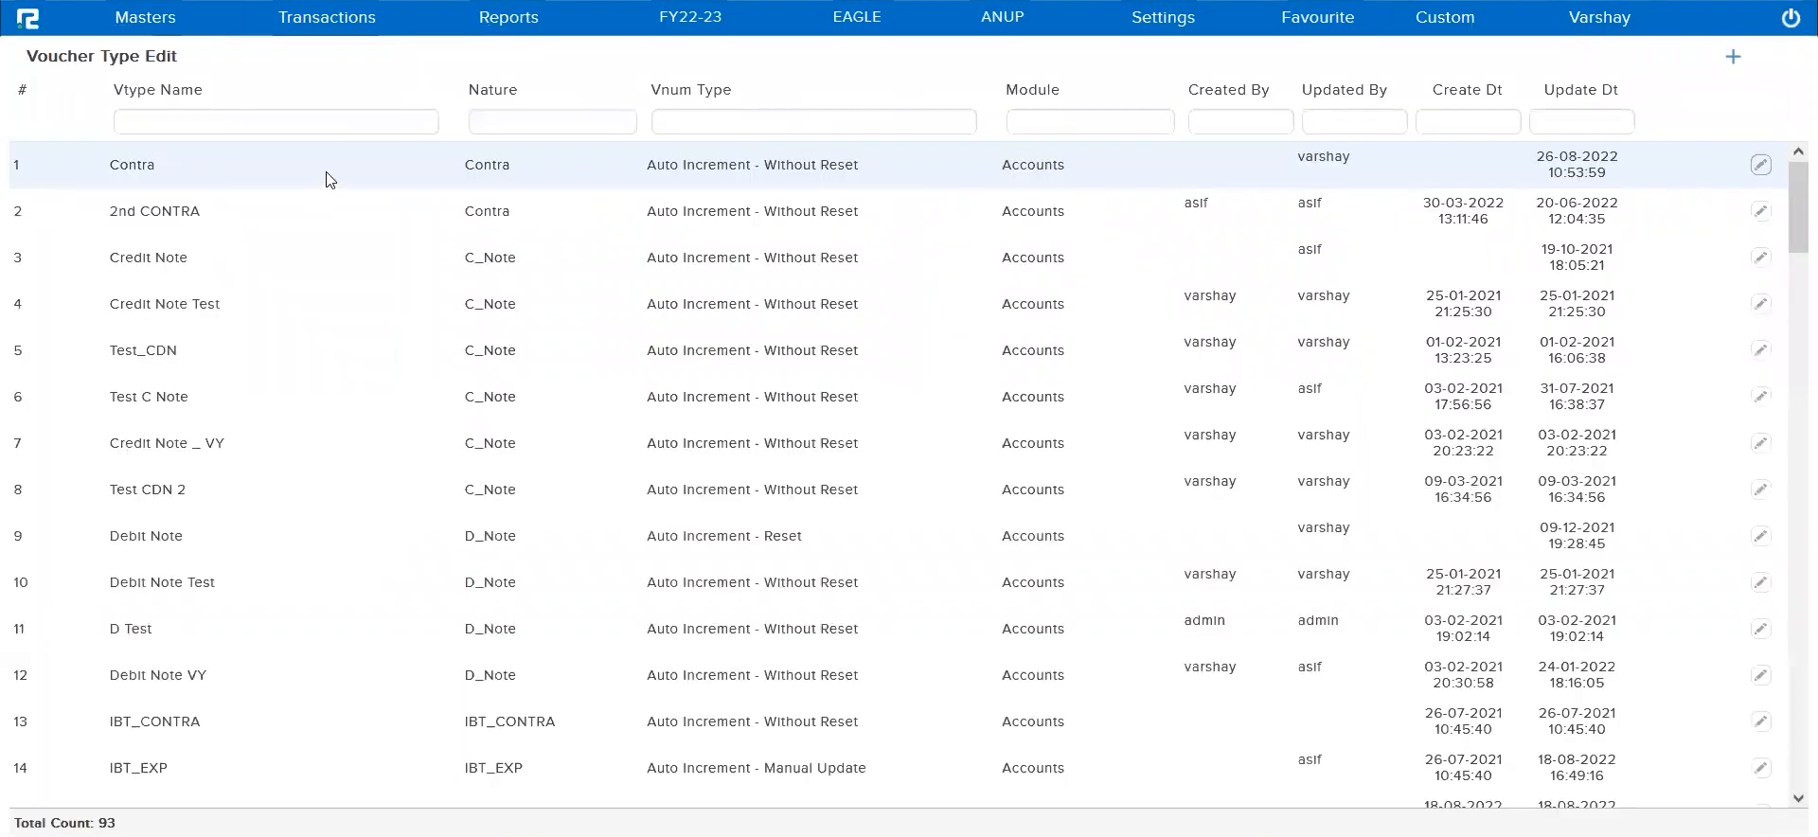
# Filter the voucher type names by "paym" and open the Payment voucher type for editing
pyautogui.click(366, 121)
pyautogui.write('p')
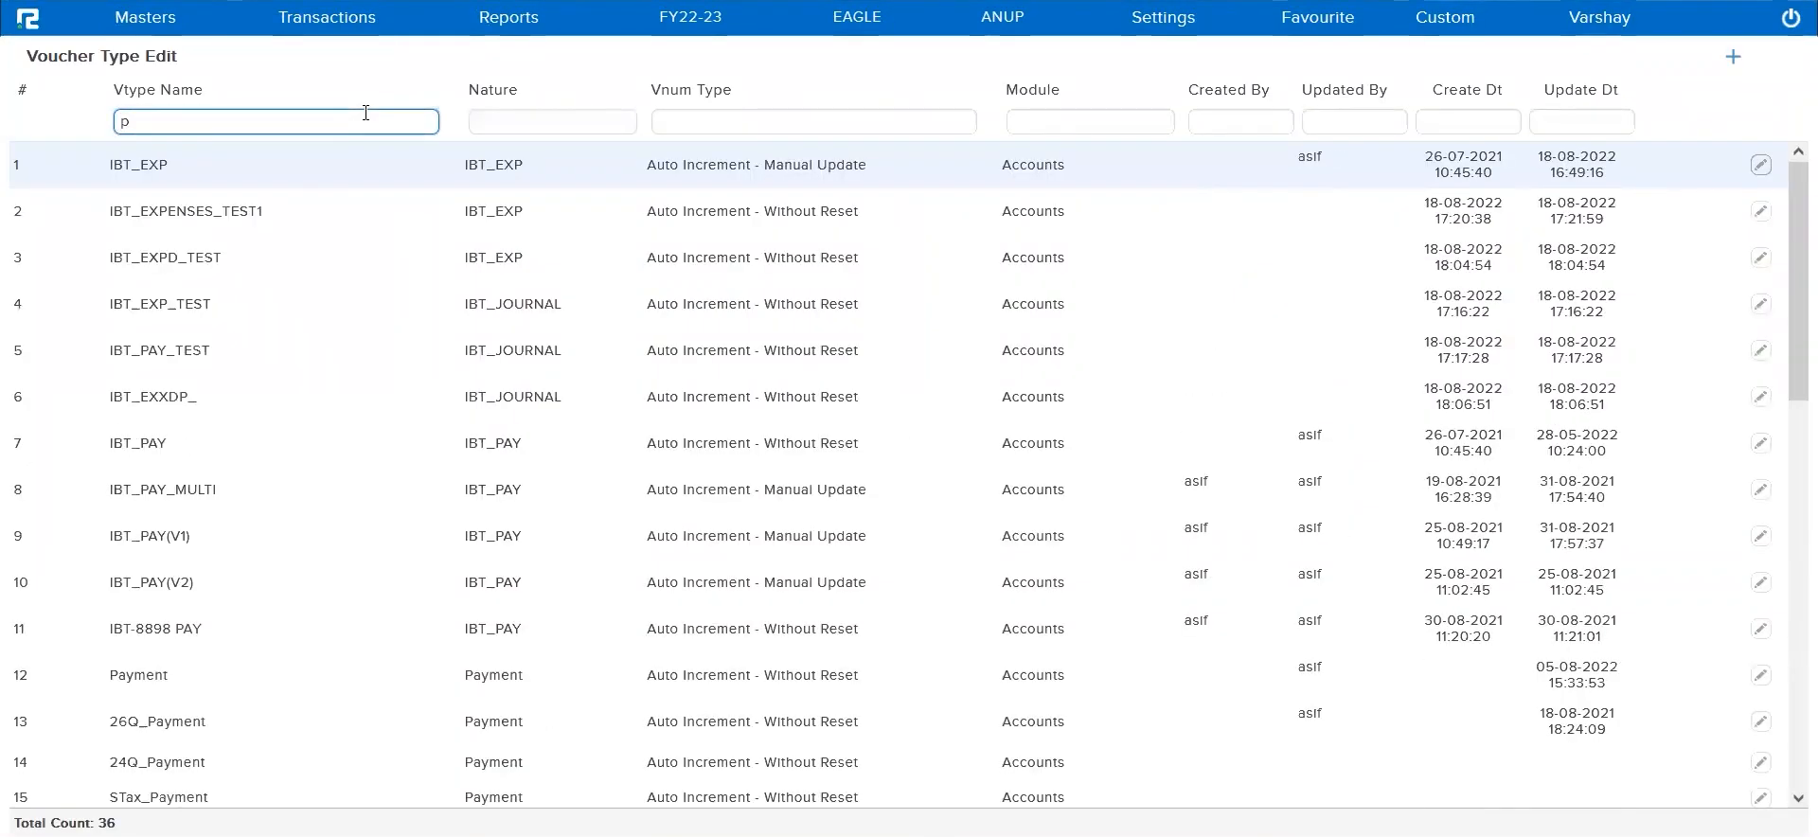
pyautogui.write('aym')
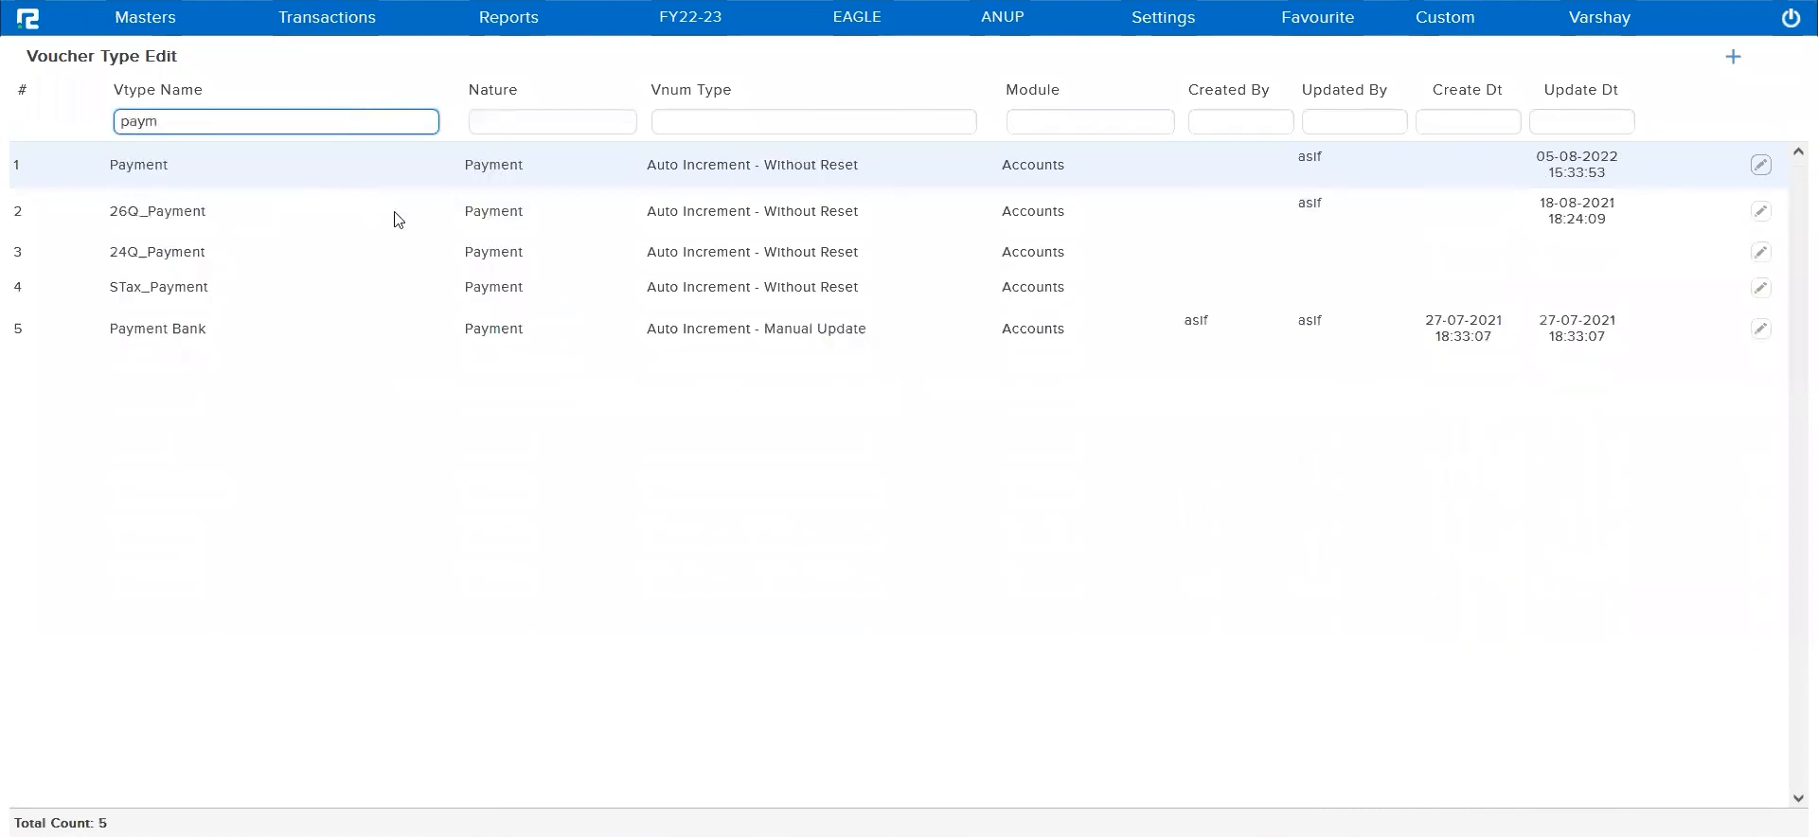
pyautogui.doubleClick(596, 172)
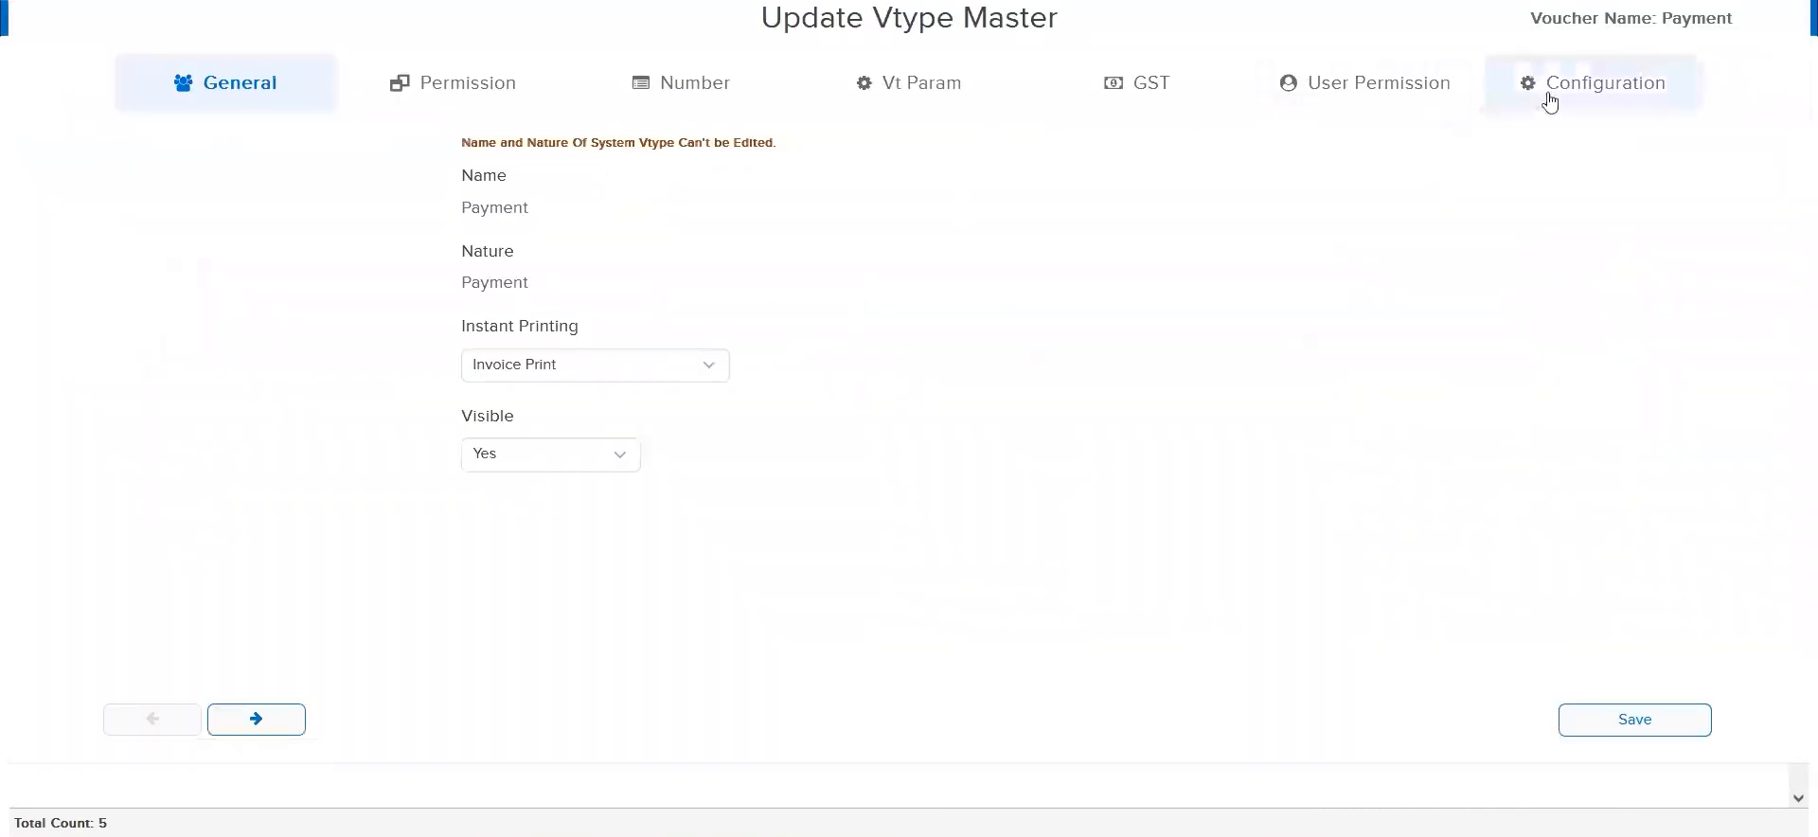
# Enter Cashflow Code as a property key in the Payment voucher type's property template configuration
pyautogui.click(1547, 95)
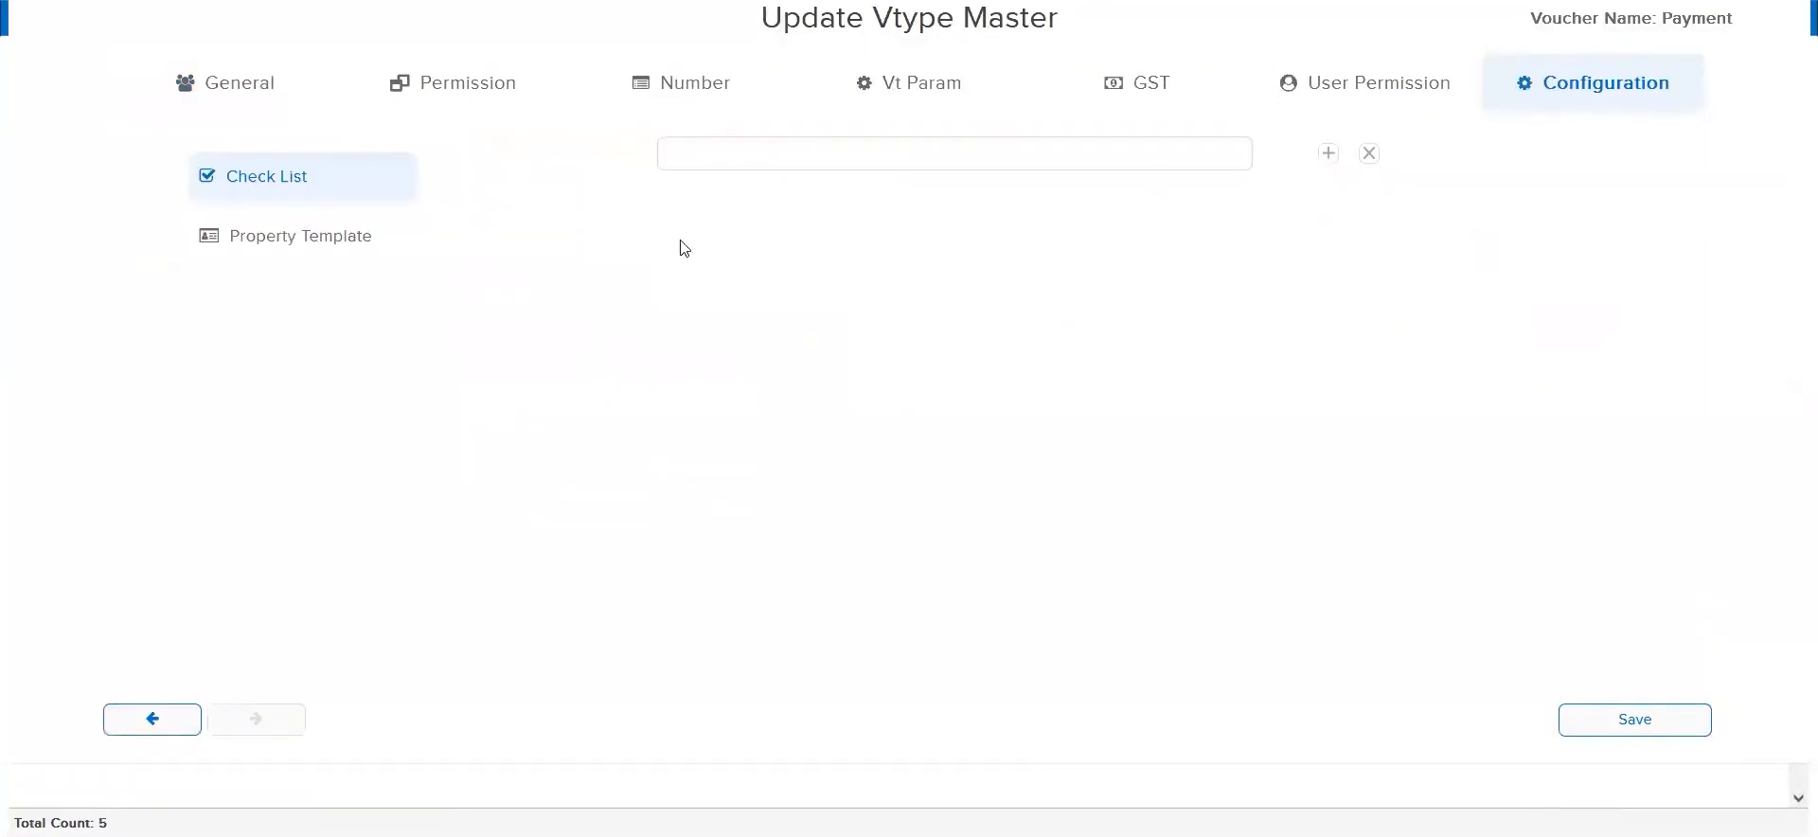
pyautogui.click(303, 264)
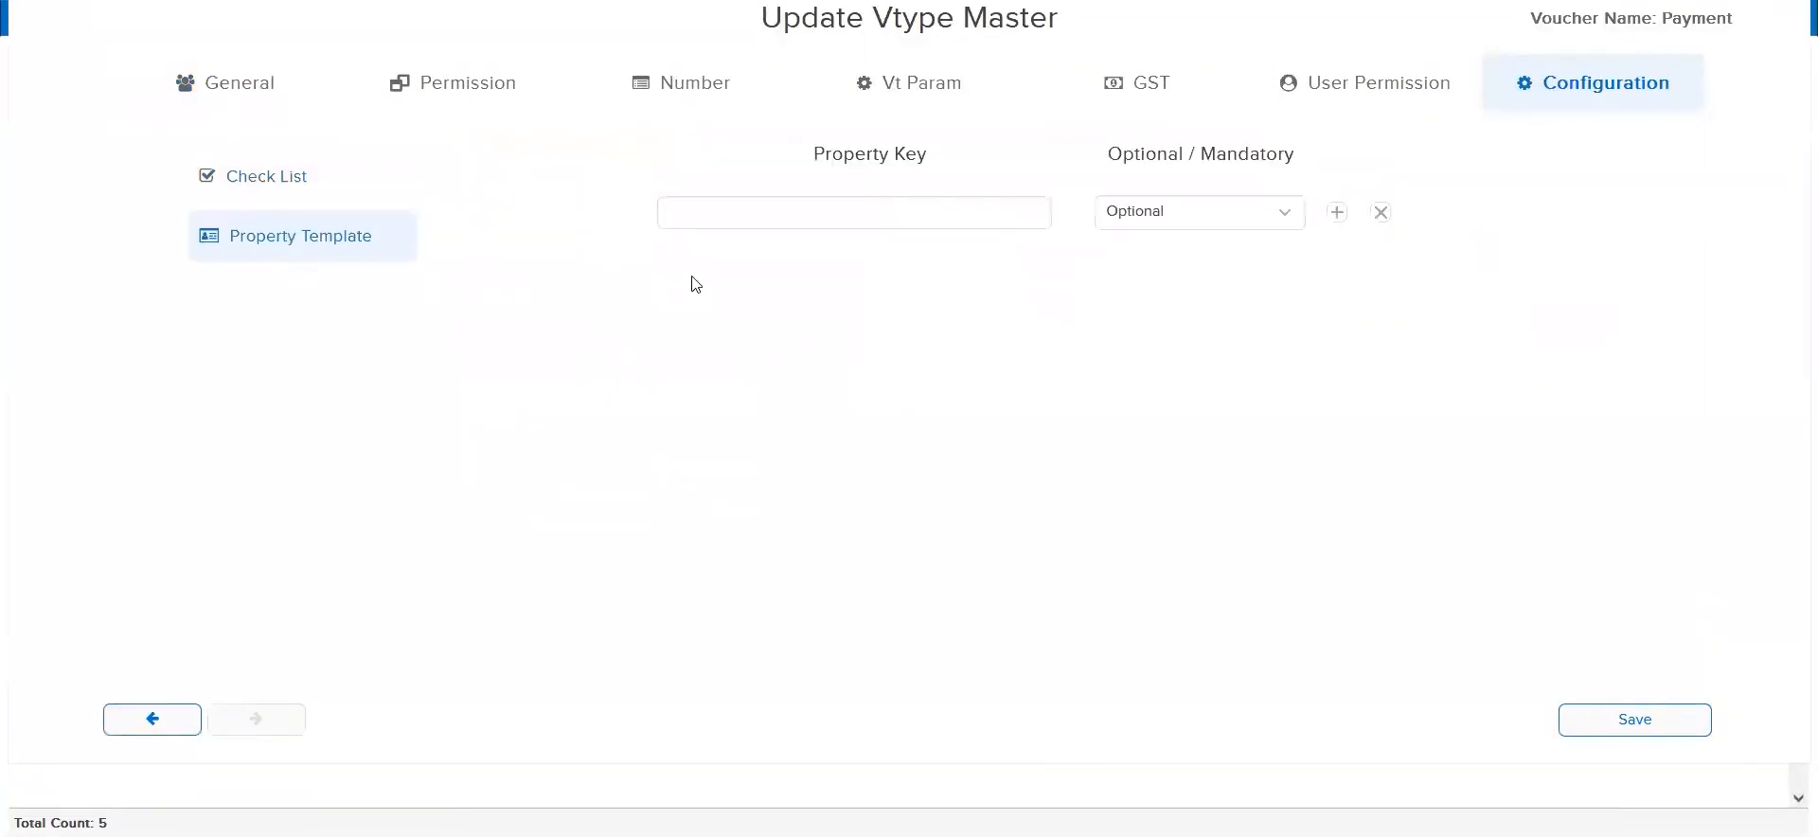
pyautogui.click(1162, 214)
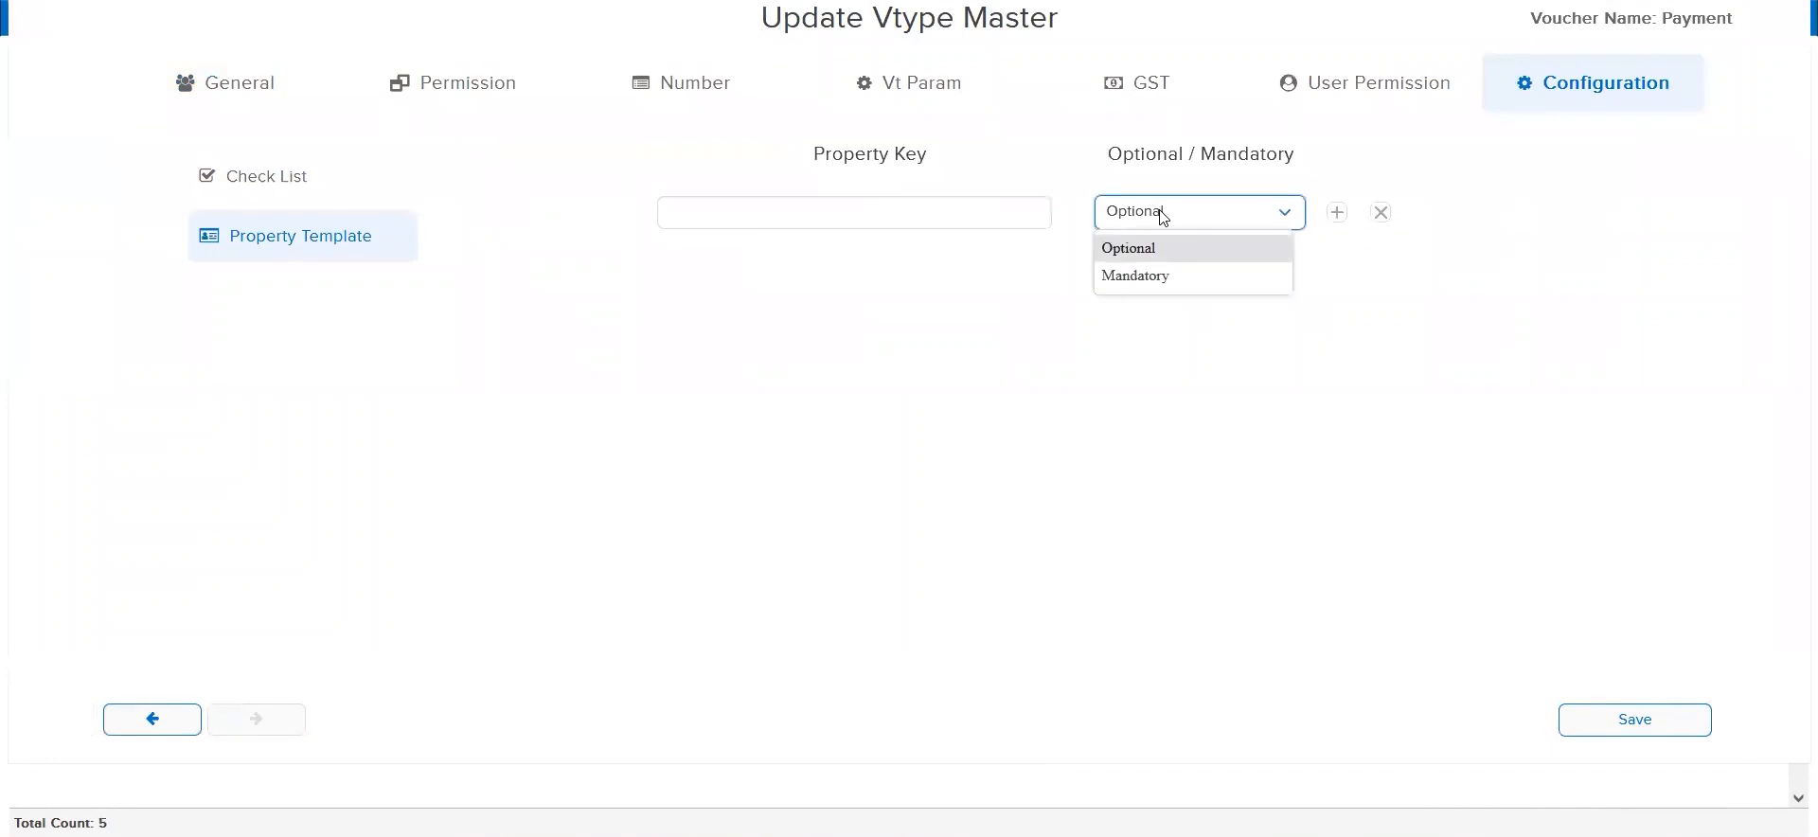
pyautogui.click(893, 146)
pyautogui.tripleClick(895, 150)
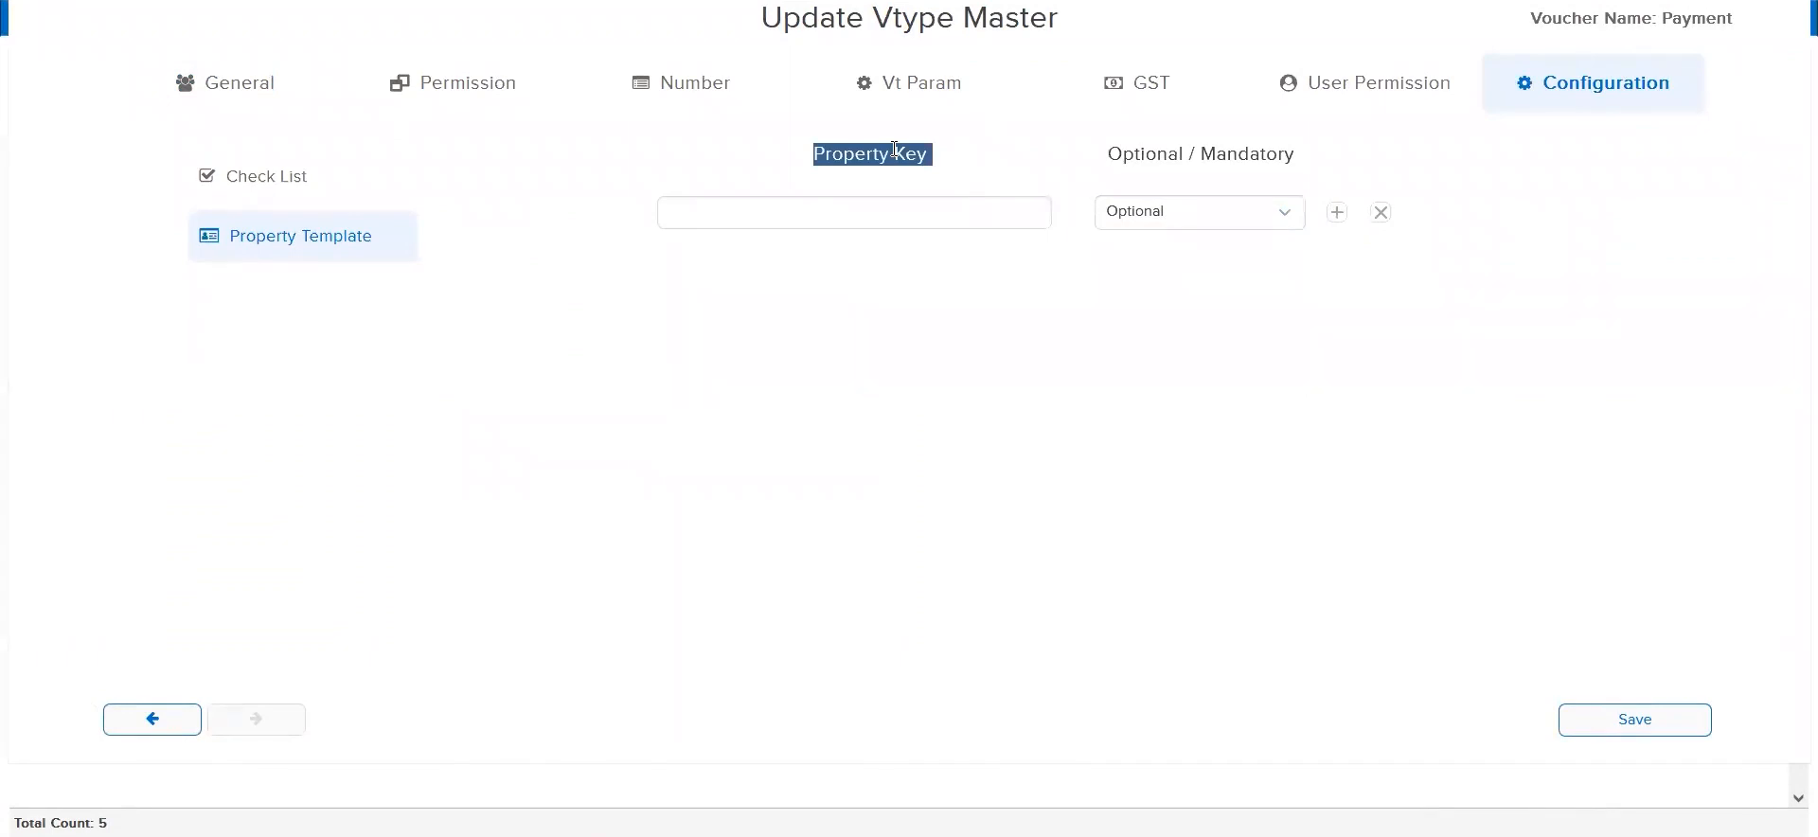
pyautogui.click(841, 196)
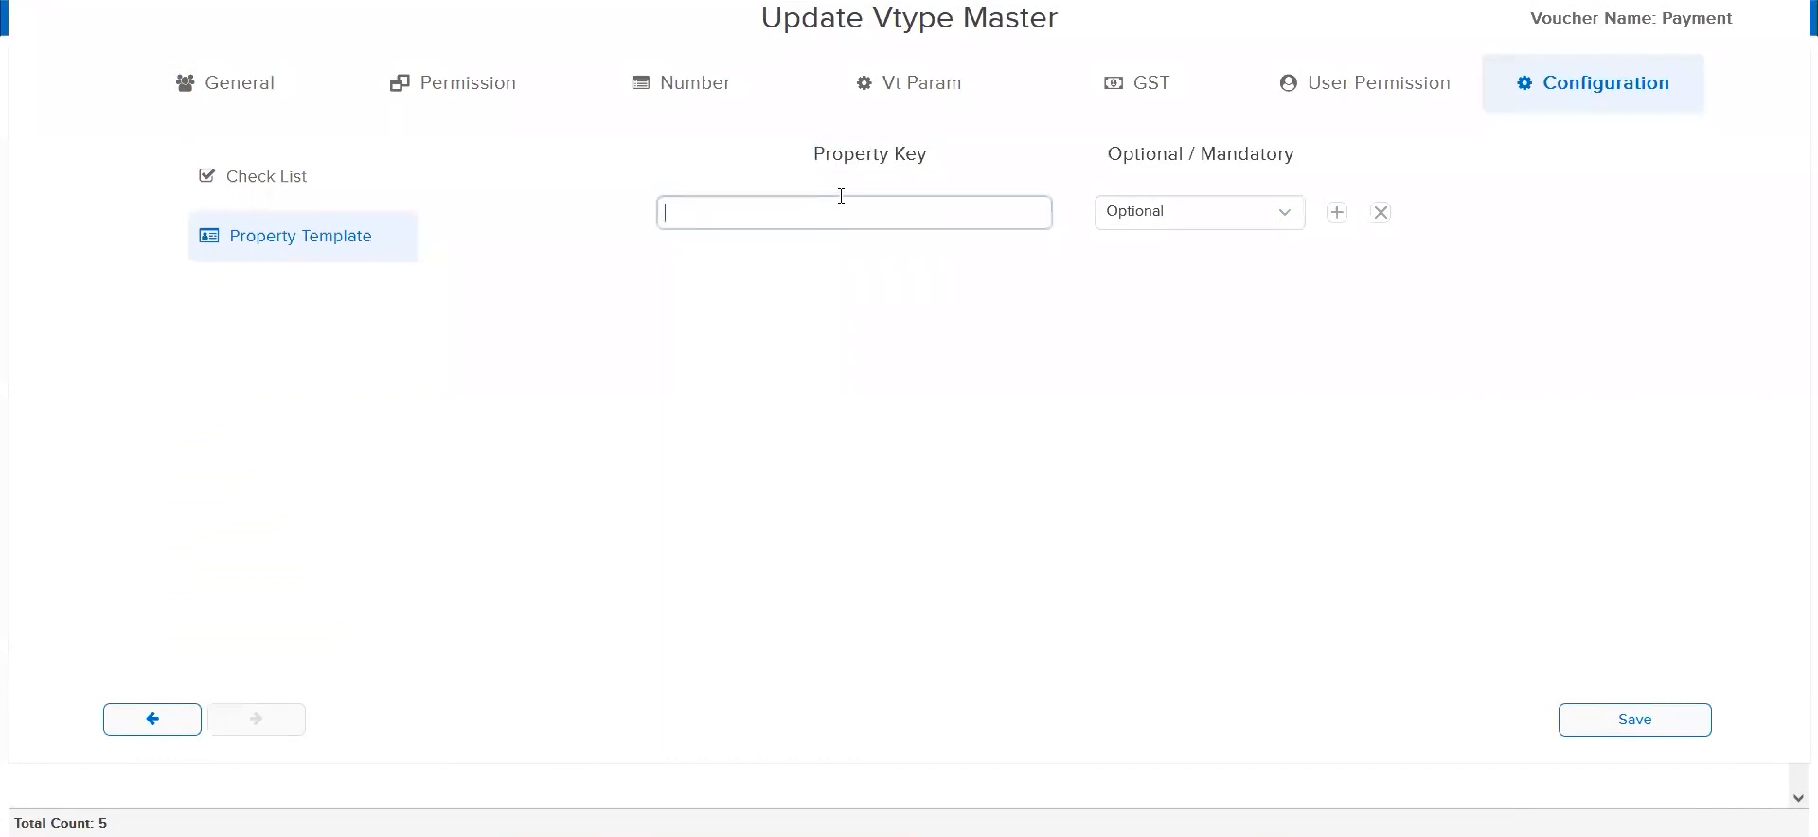
pyautogui.write('c')
pyautogui.press('BackSpace')
pyautogui.write('Cash')
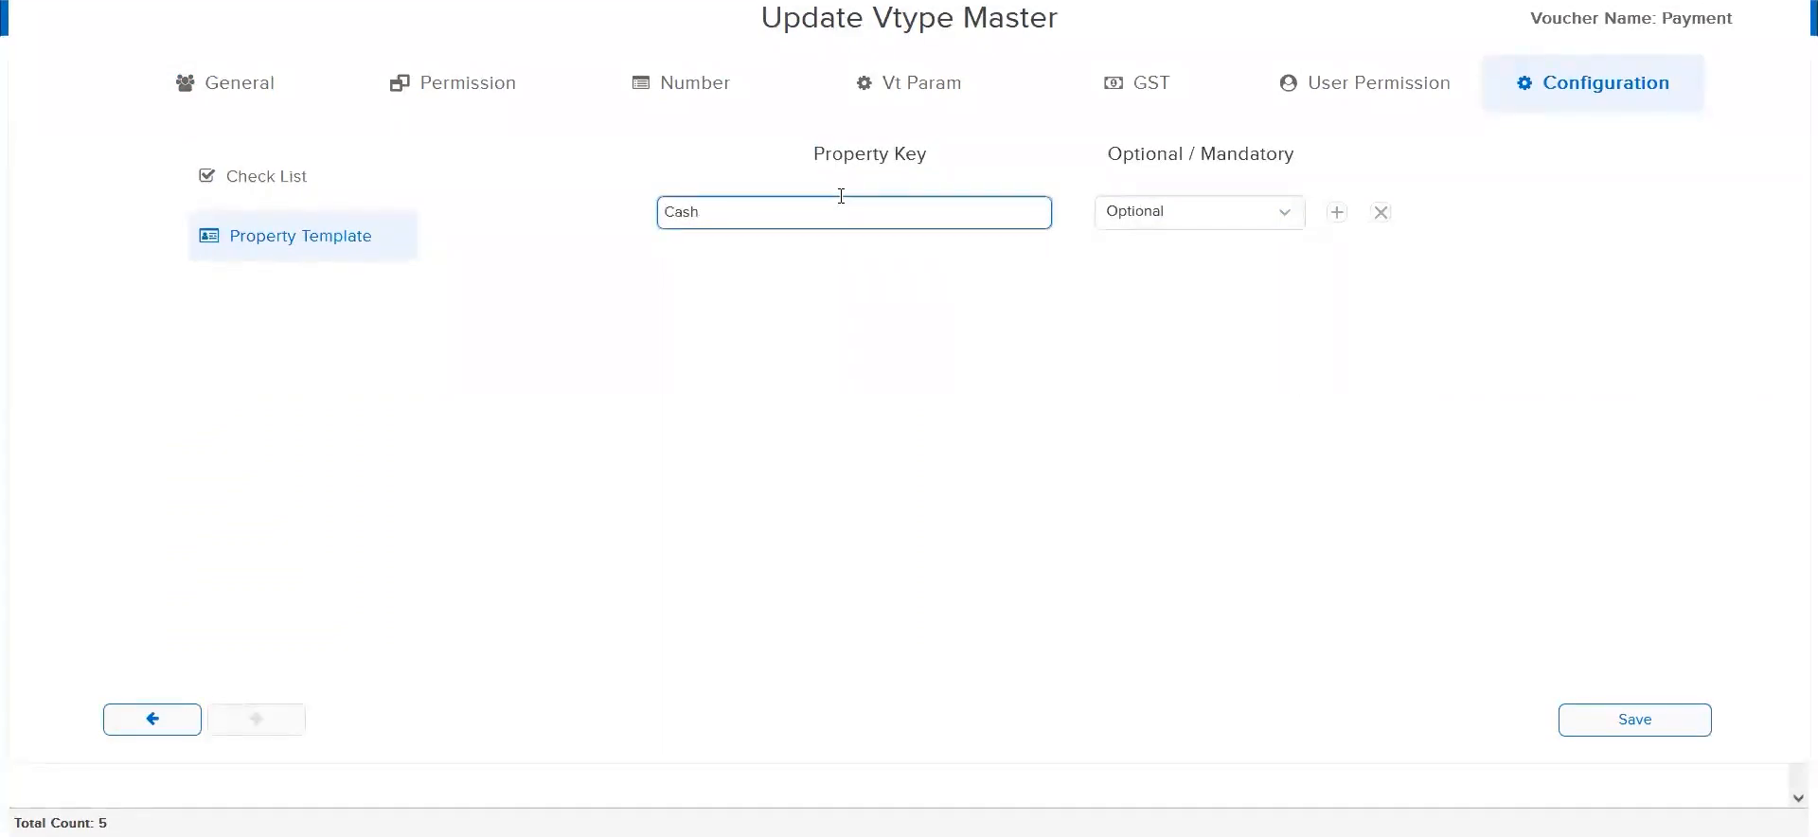
pyautogui.write('flow Code')
# Make the Cashflow Code property mandatory and save the Payment voucher type
pyautogui.doubleClick(1697, 9)
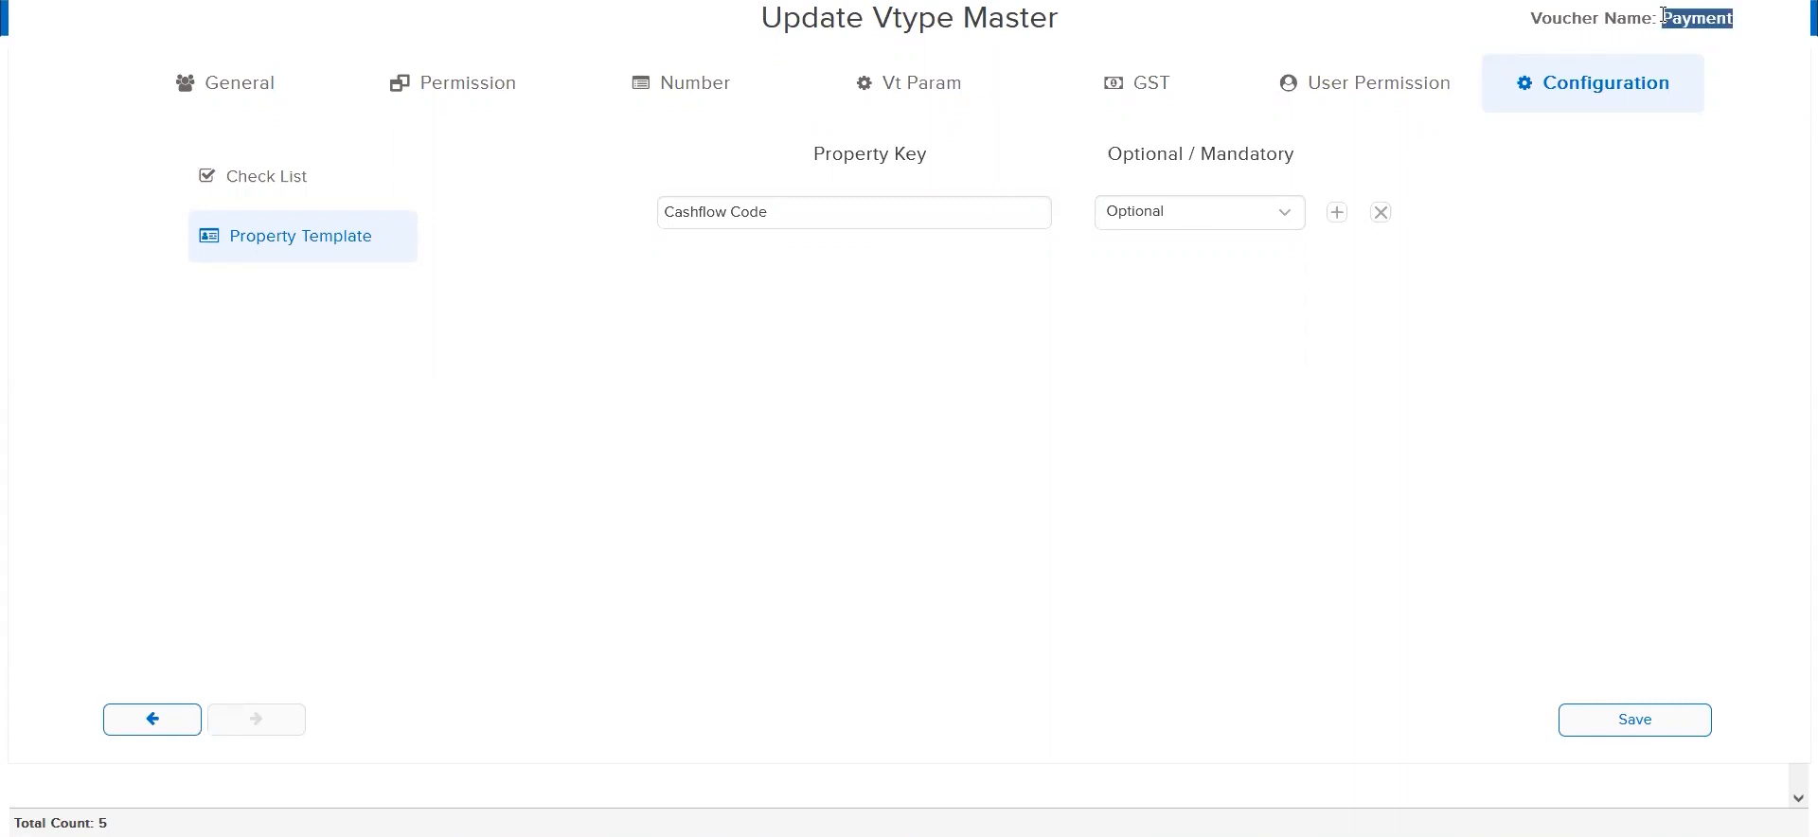
pyautogui.tripleClick(1665, 14)
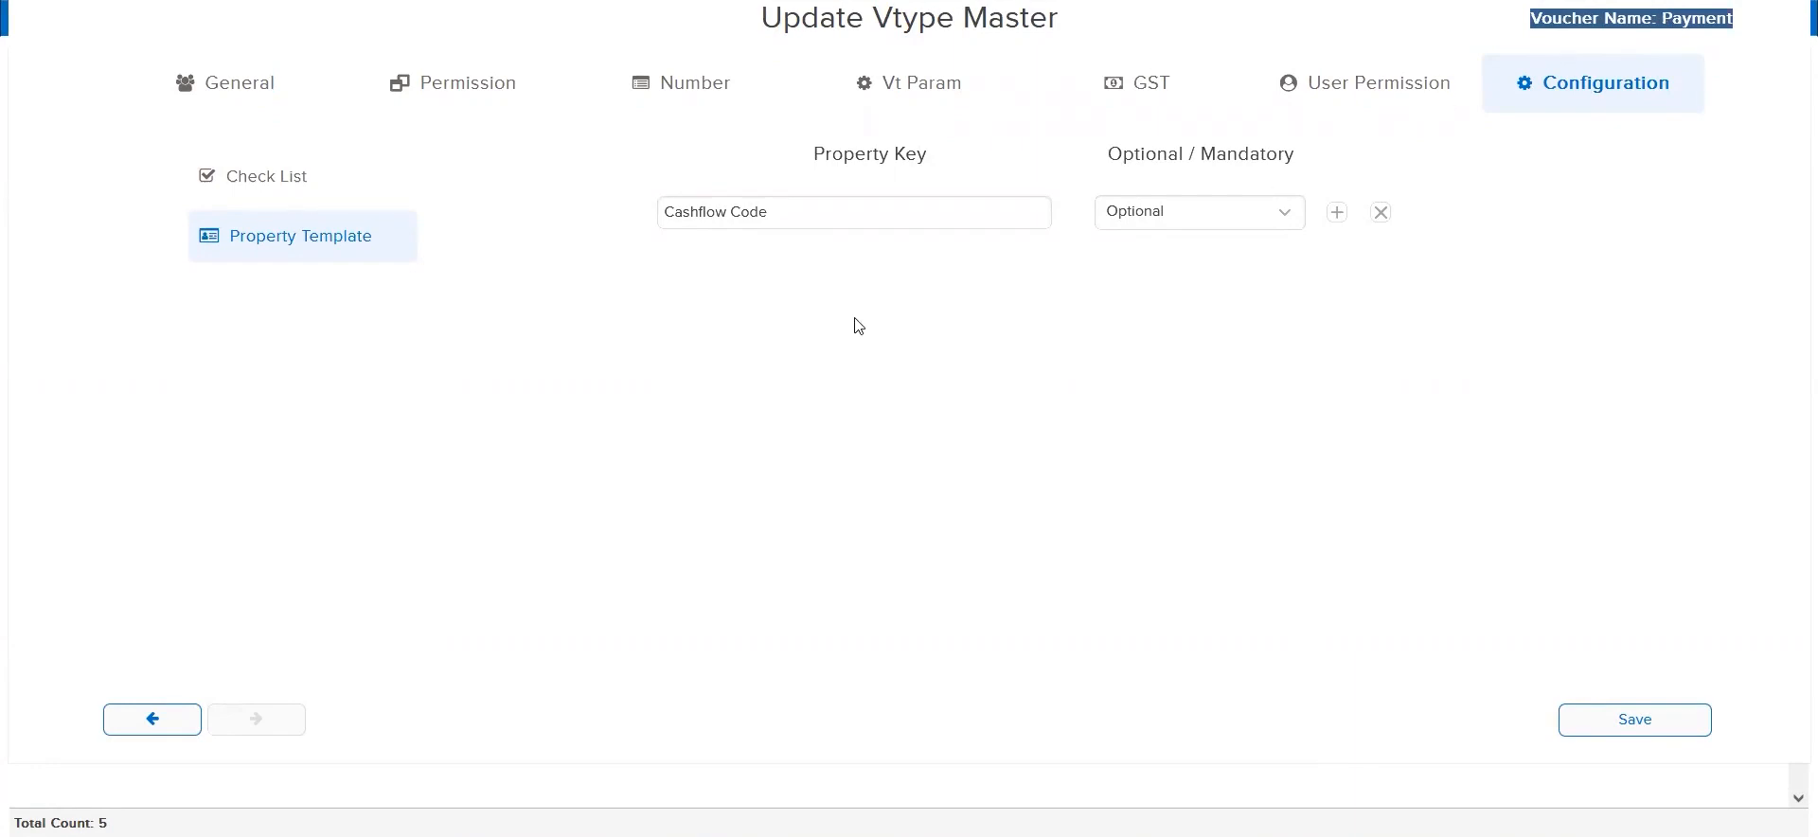
pyautogui.click(1179, 226)
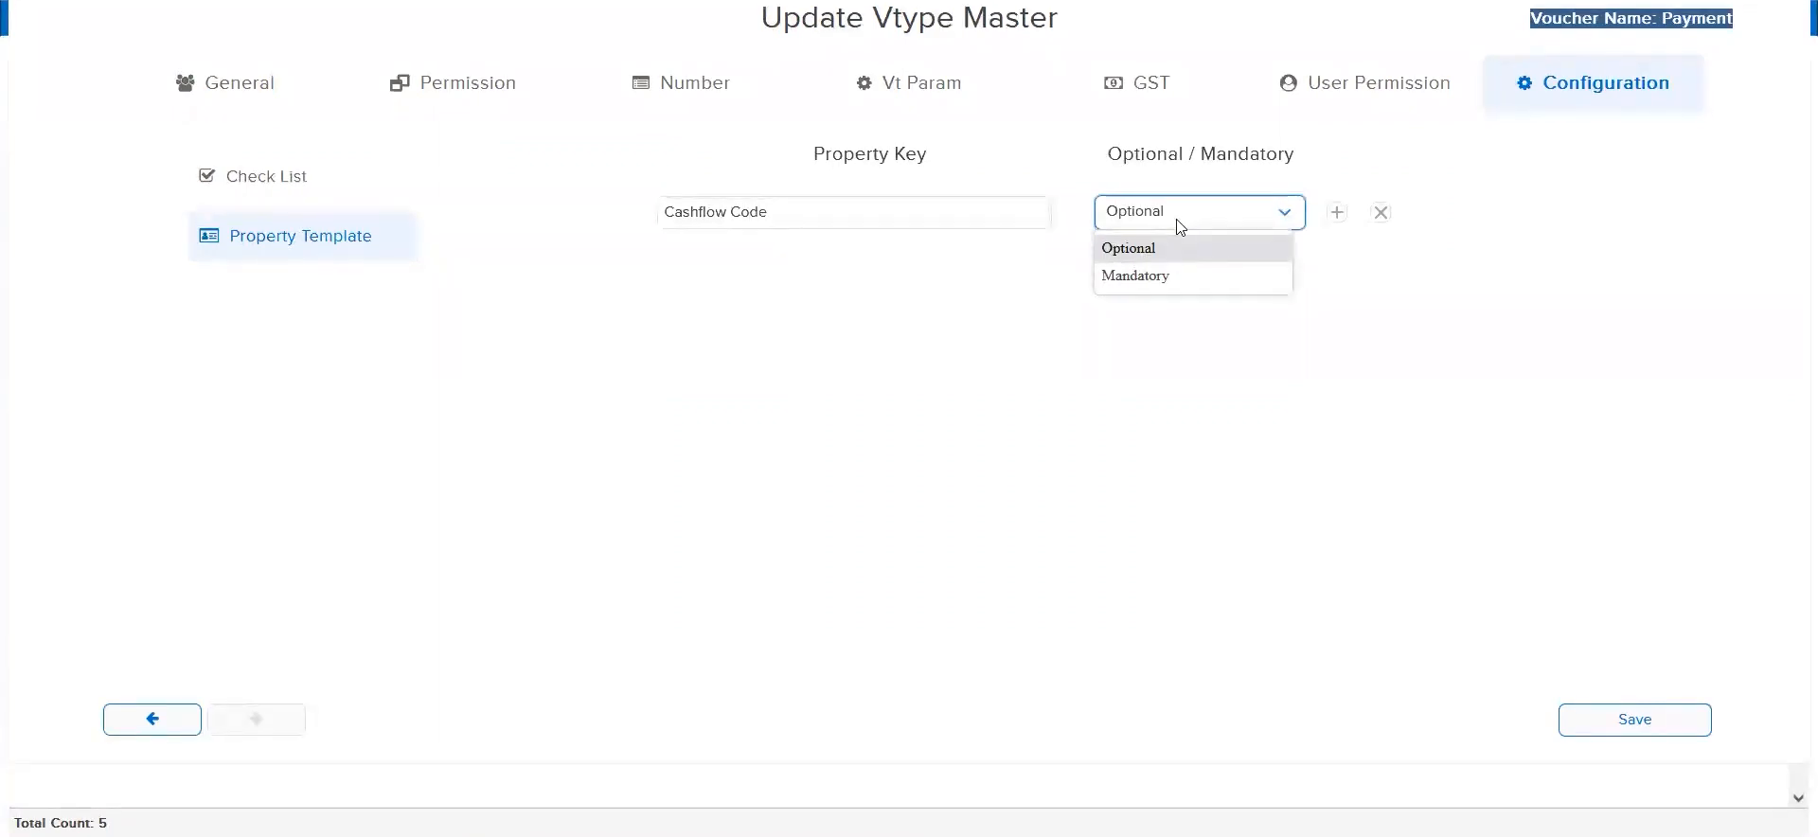
pyautogui.click(1187, 275)
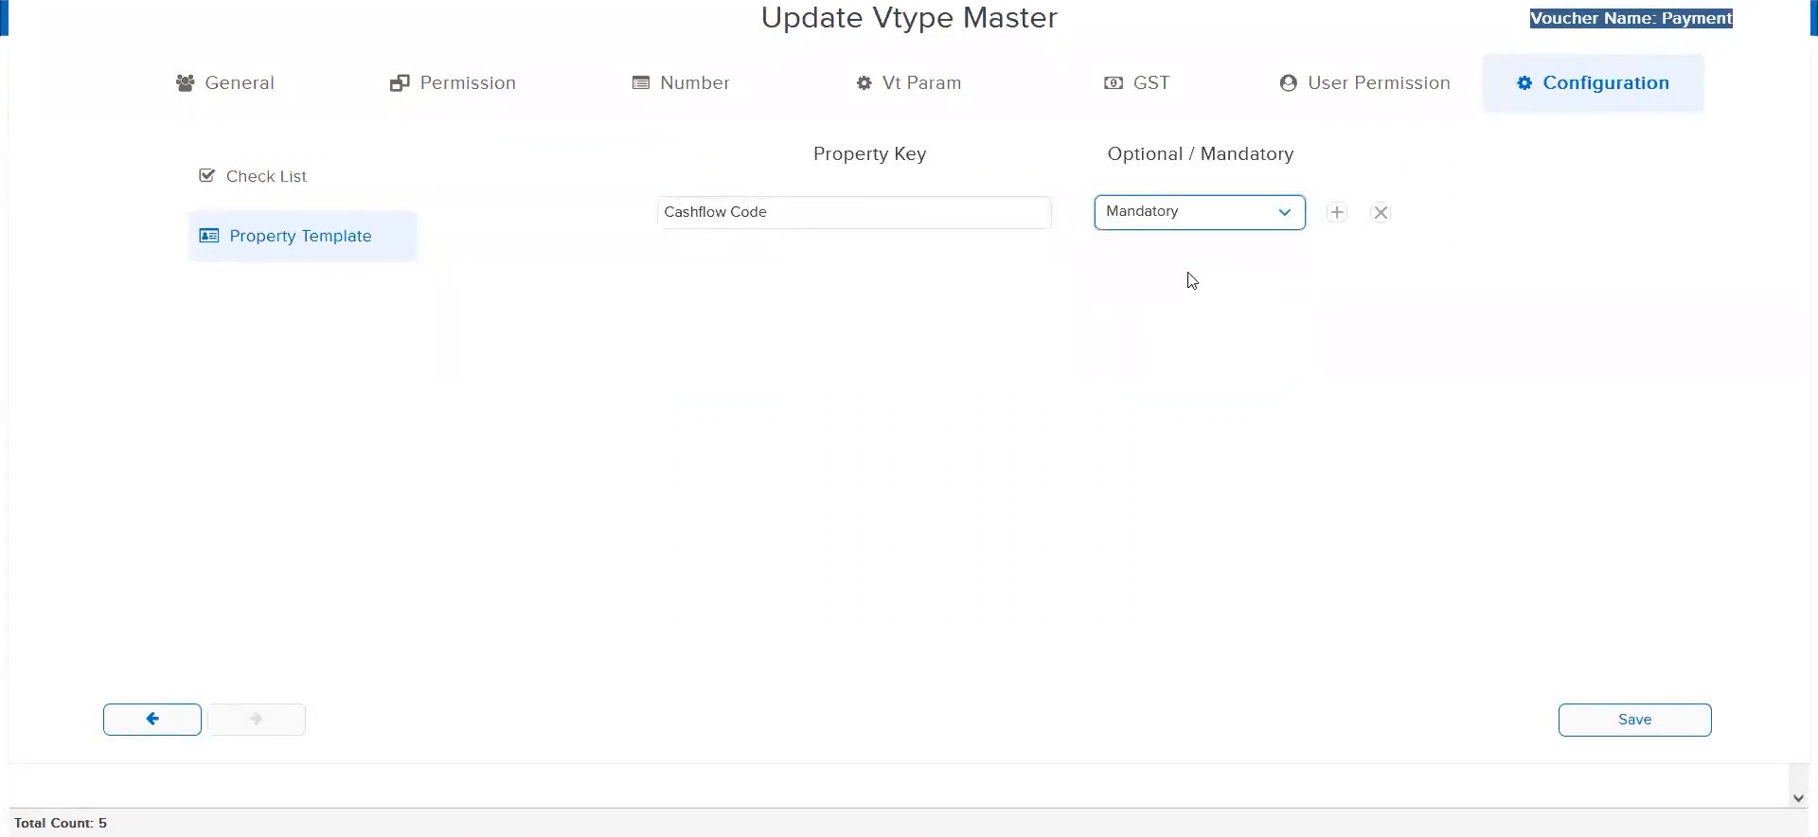
pyautogui.click(1169, 216)
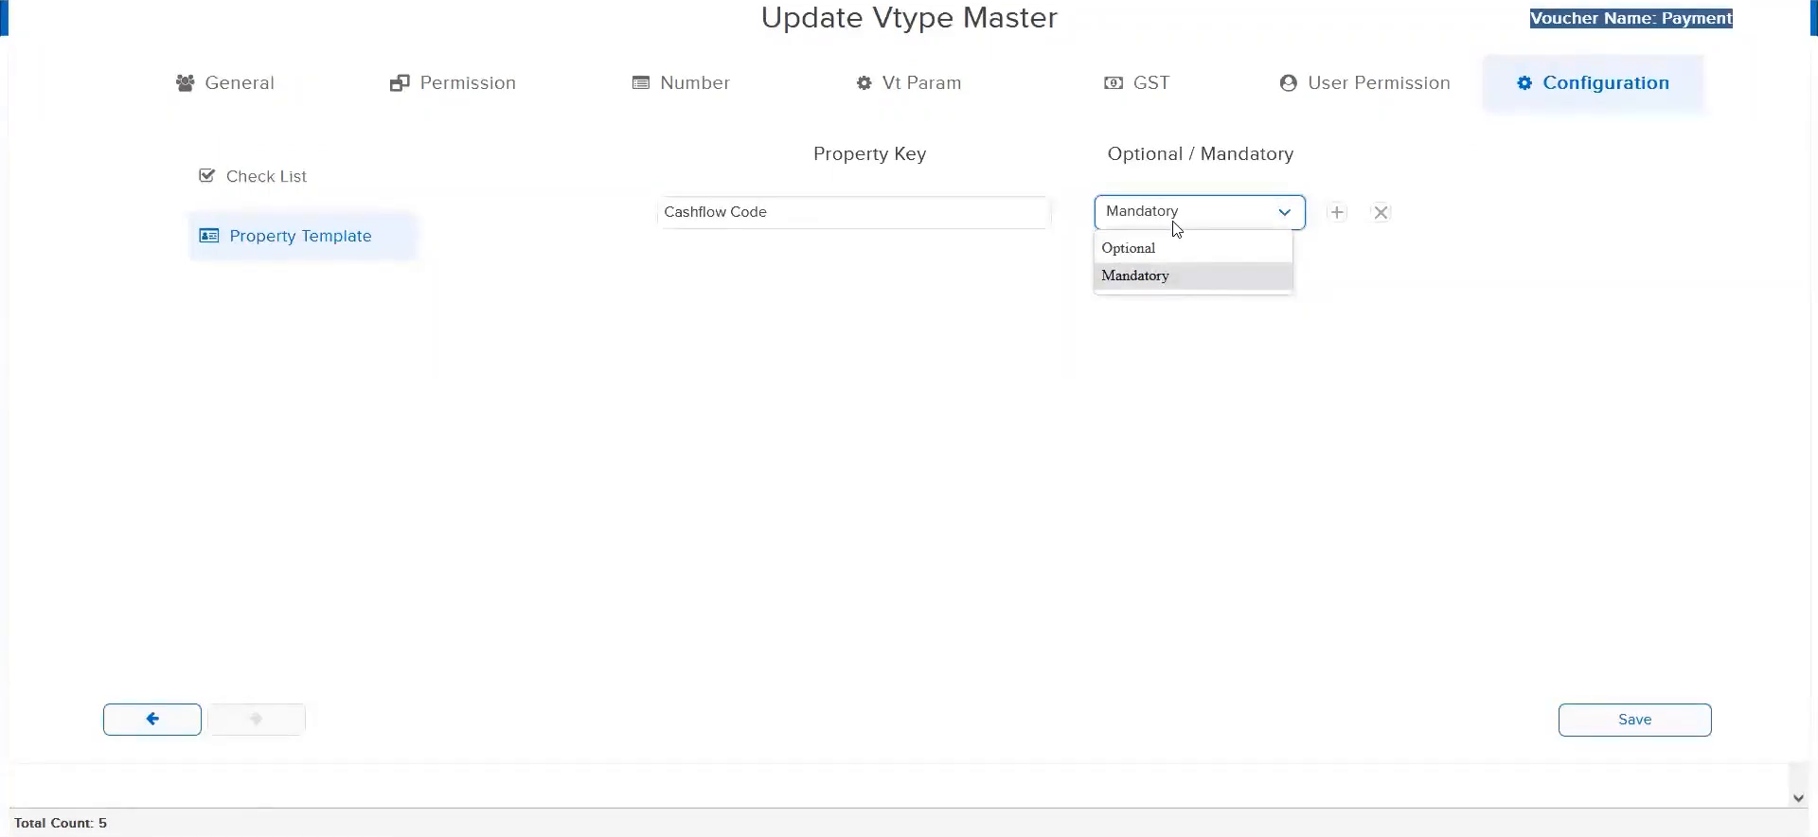
pyautogui.tripleClick(837, 219)
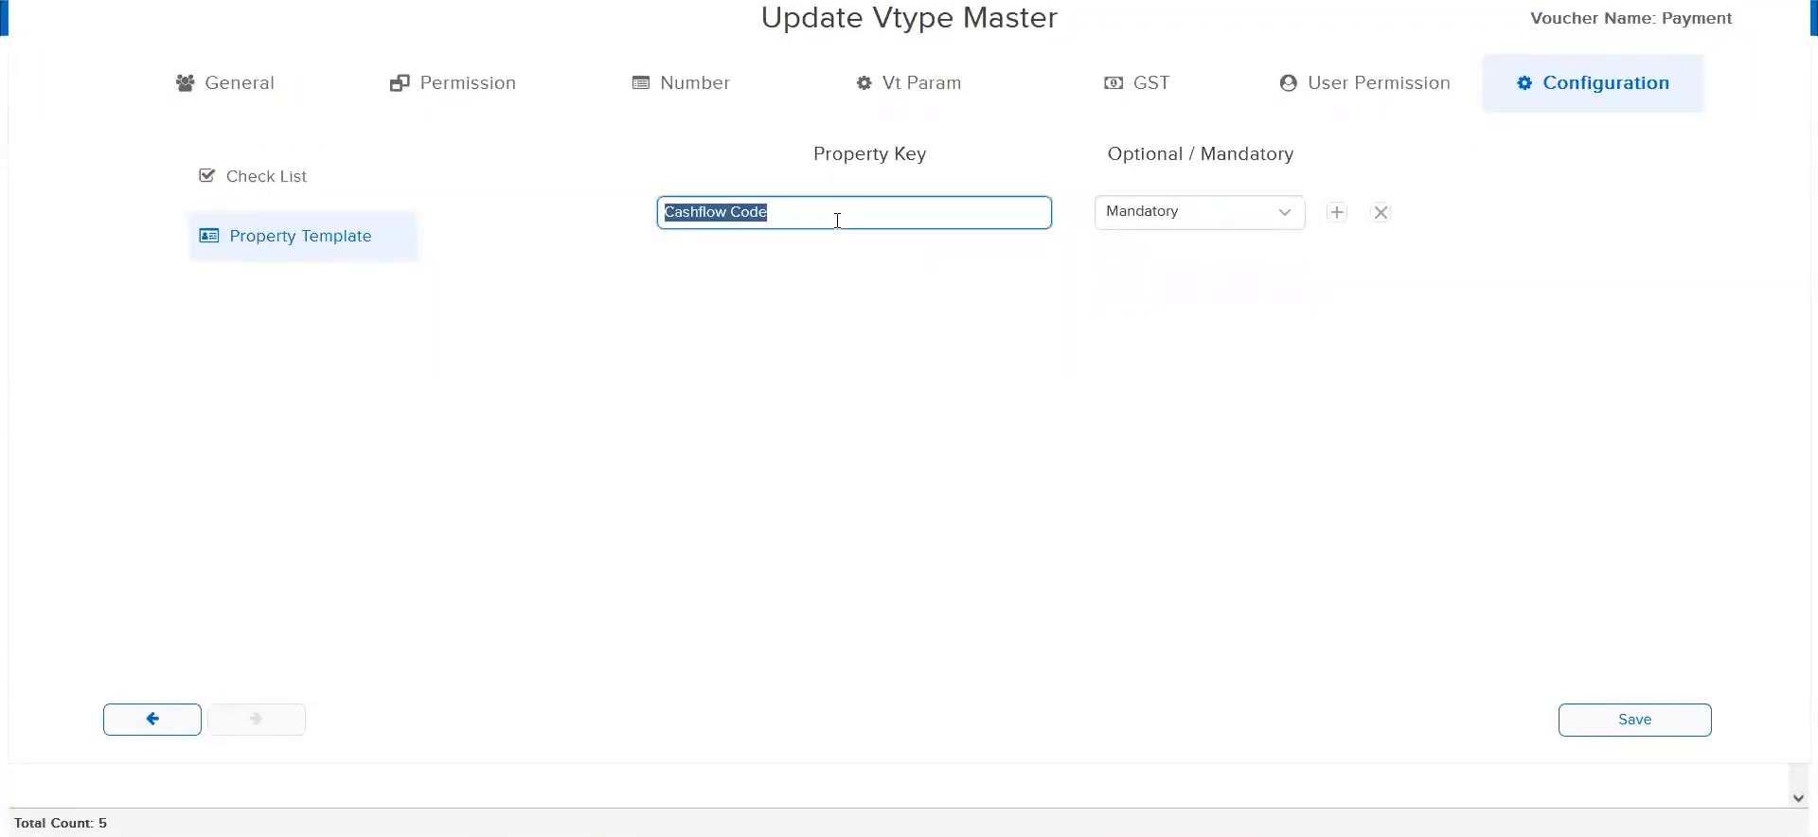
pyautogui.click(1197, 201)
pyautogui.click(1197, 206)
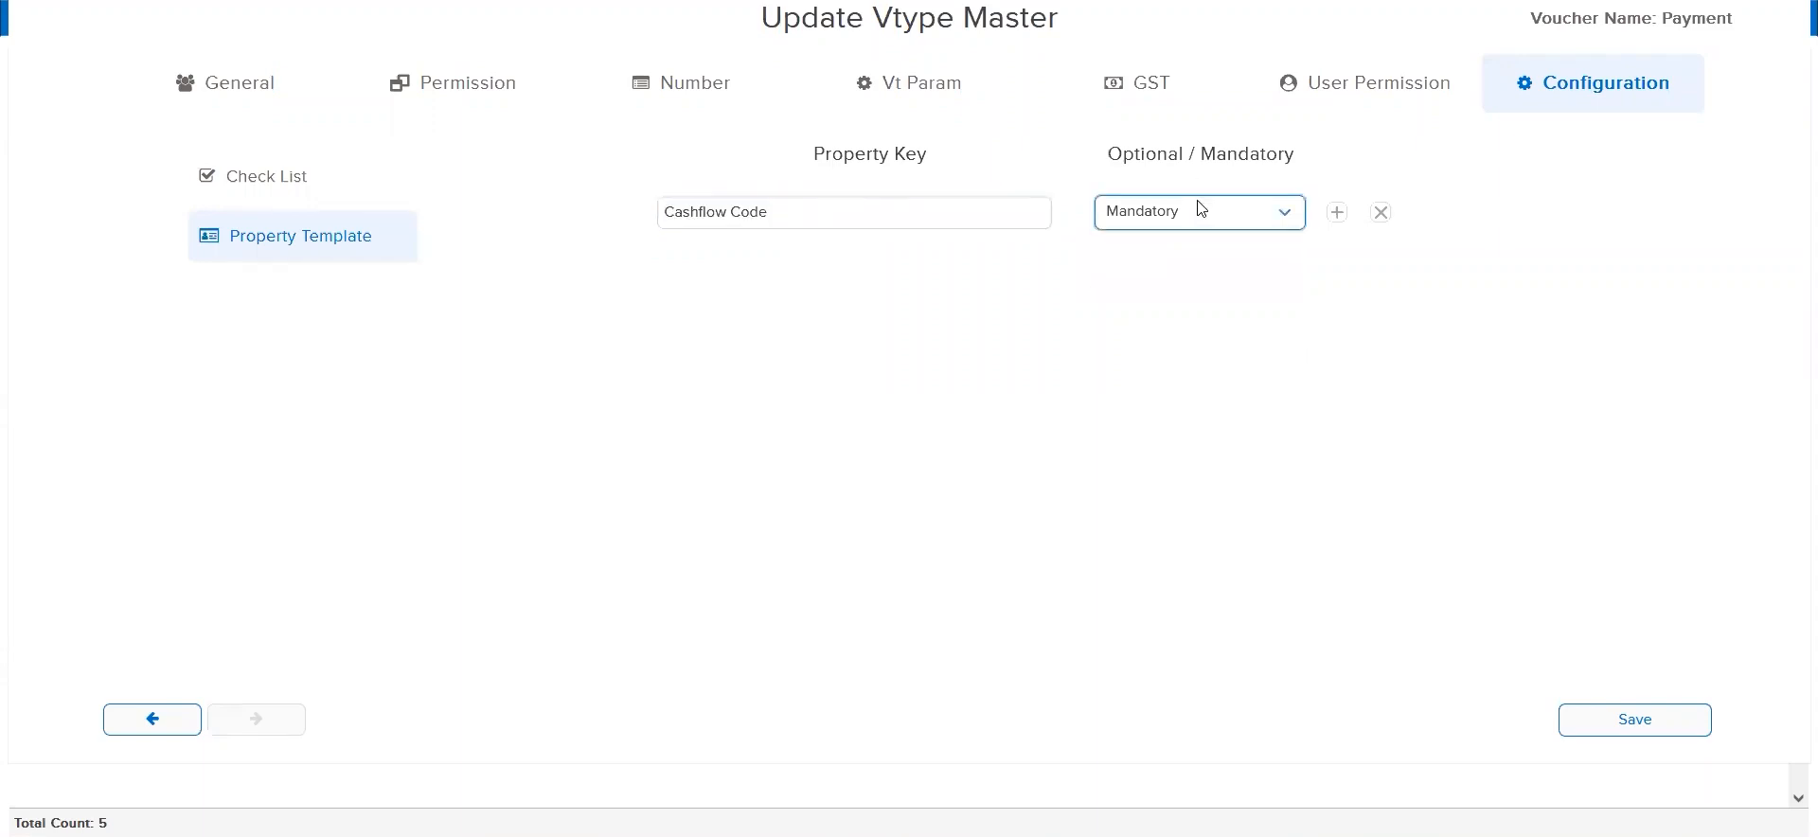
pyautogui.click(1630, 720)
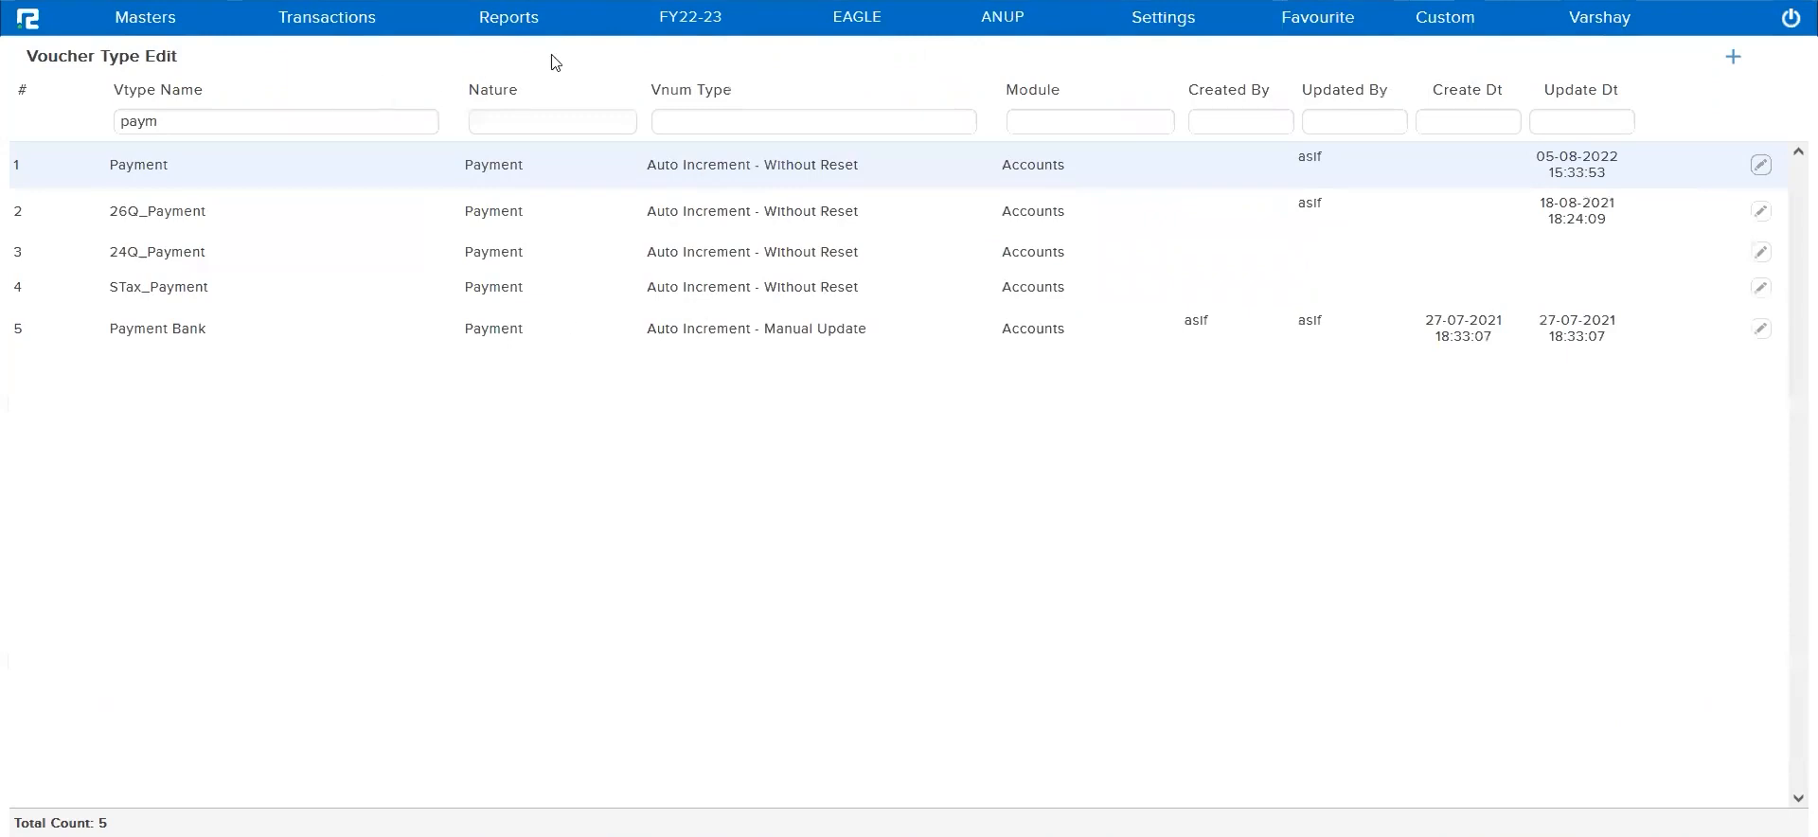
# Open accounts voucher entry and set the voucher type to Payment
pyautogui.click(338, 21)
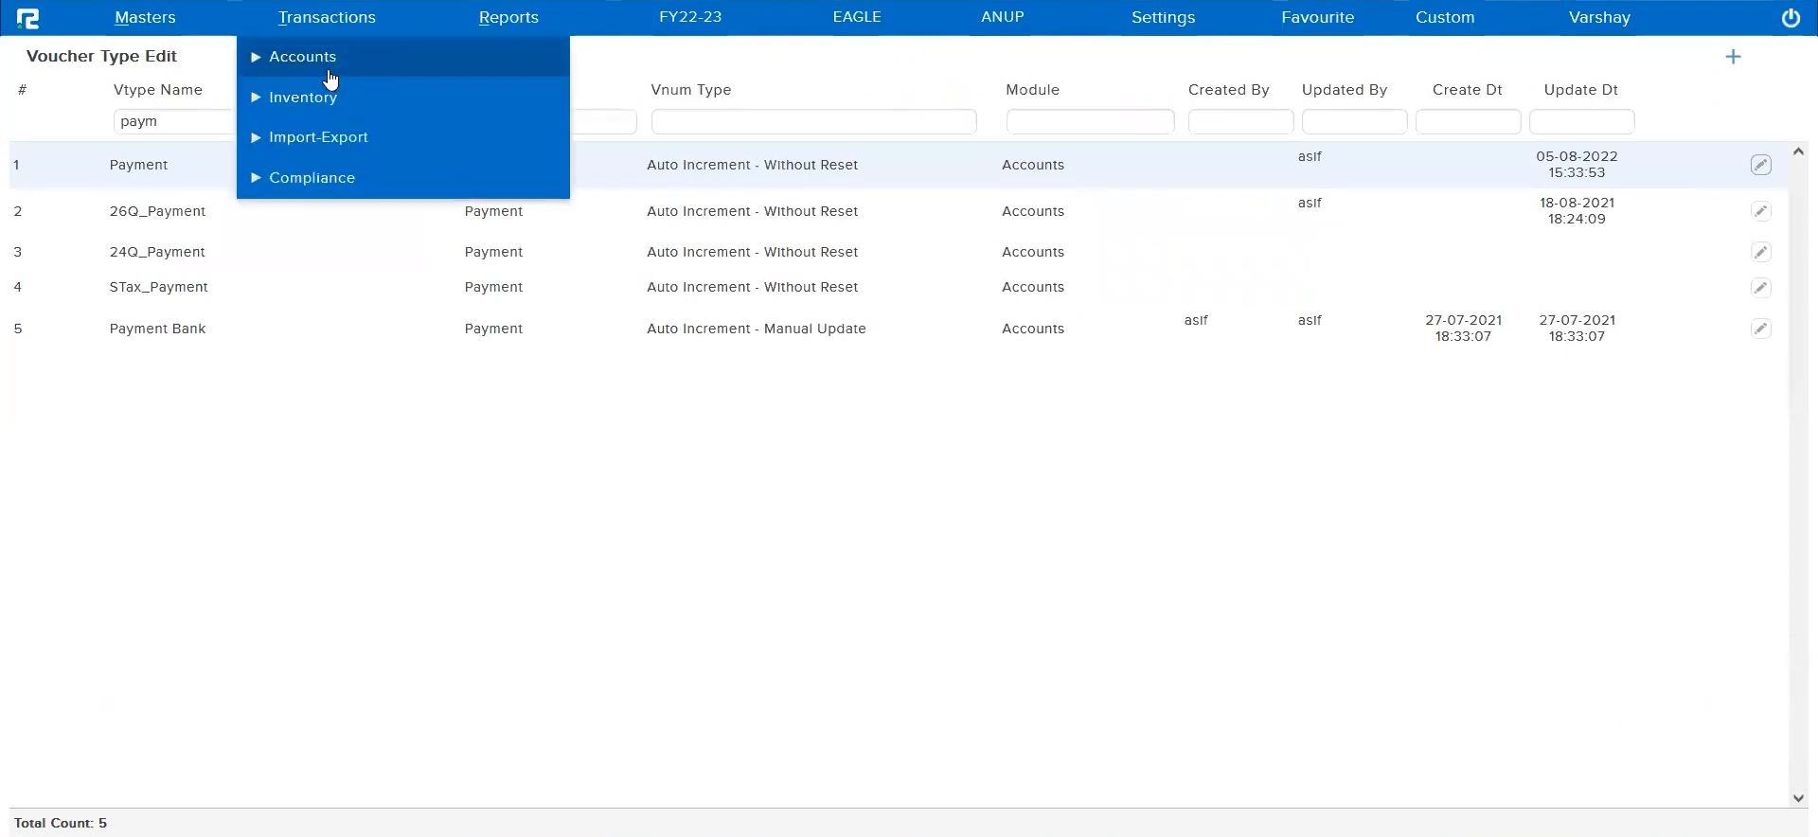
pyautogui.click(330, 74)
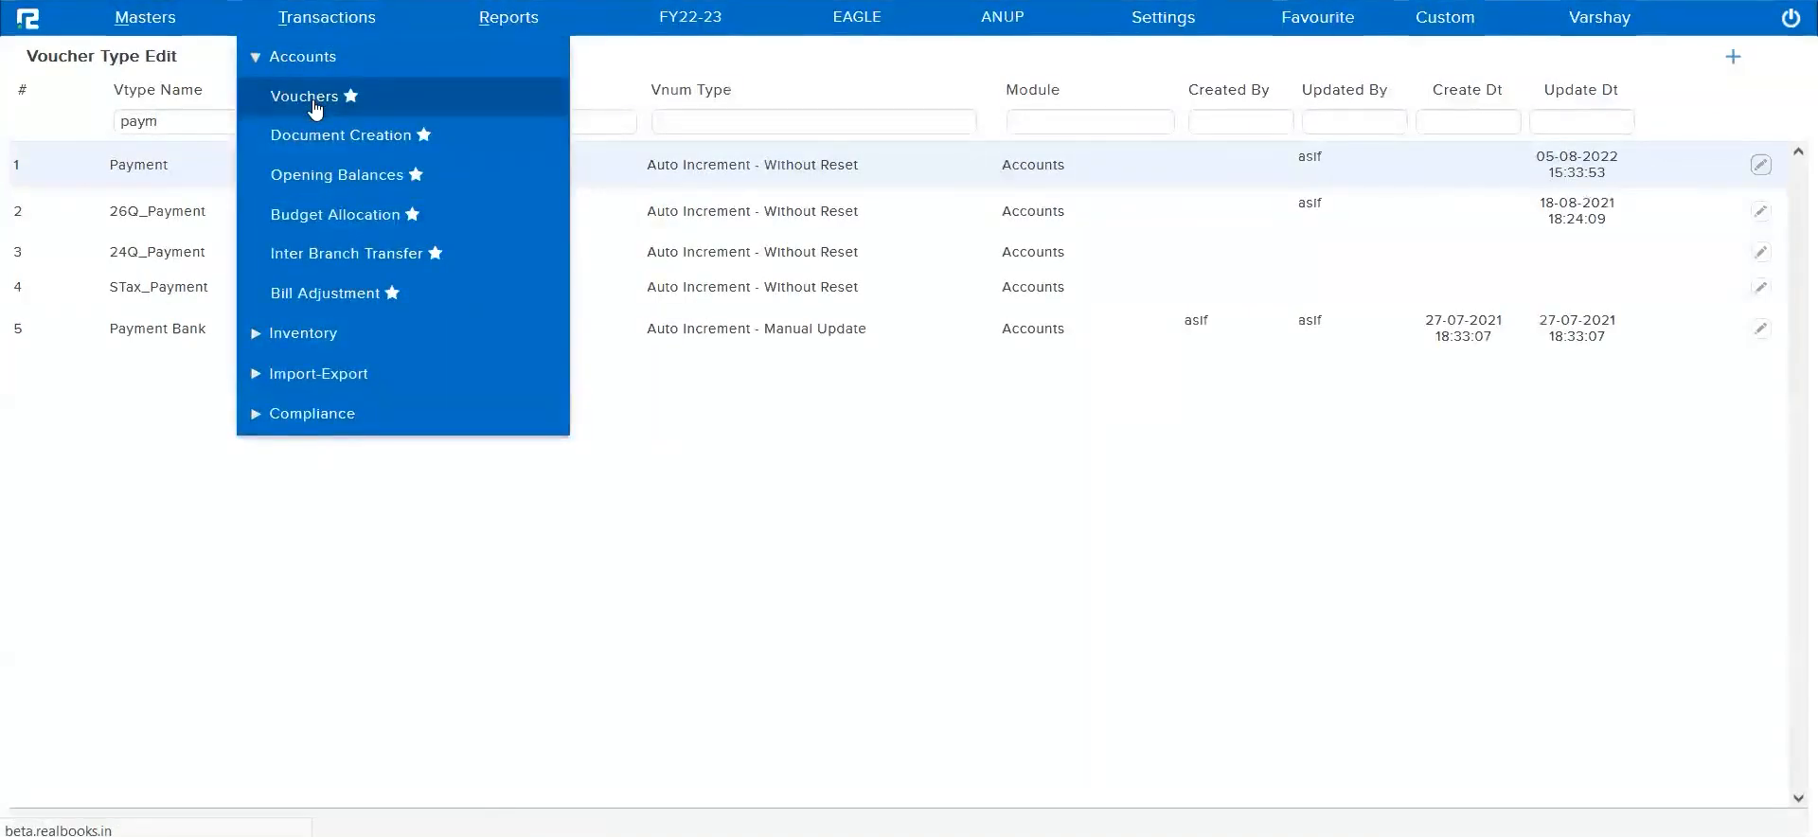
pyautogui.click(318, 99)
pyautogui.click(178, 102)
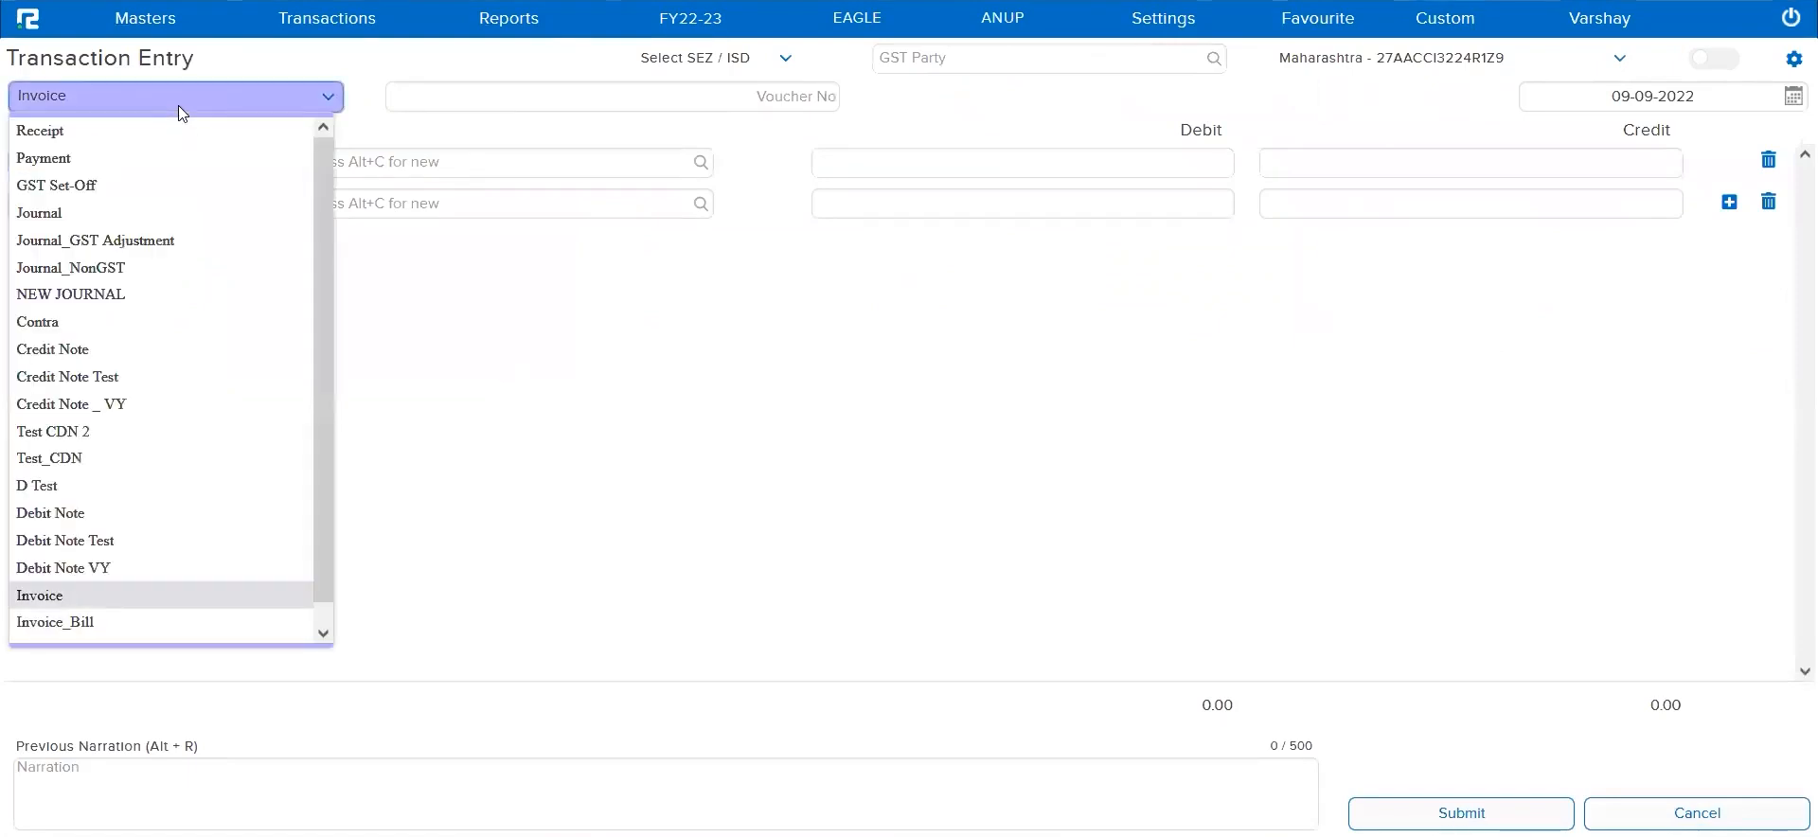
pyautogui.click(121, 159)
# Debit the ZOMATO LTD ledger with 8000 in the payment voucher
pyautogui.click(409, 164)
pyautogui.write('z')
pyautogui.press('BackSpace')
pyautogui.write('zomat')
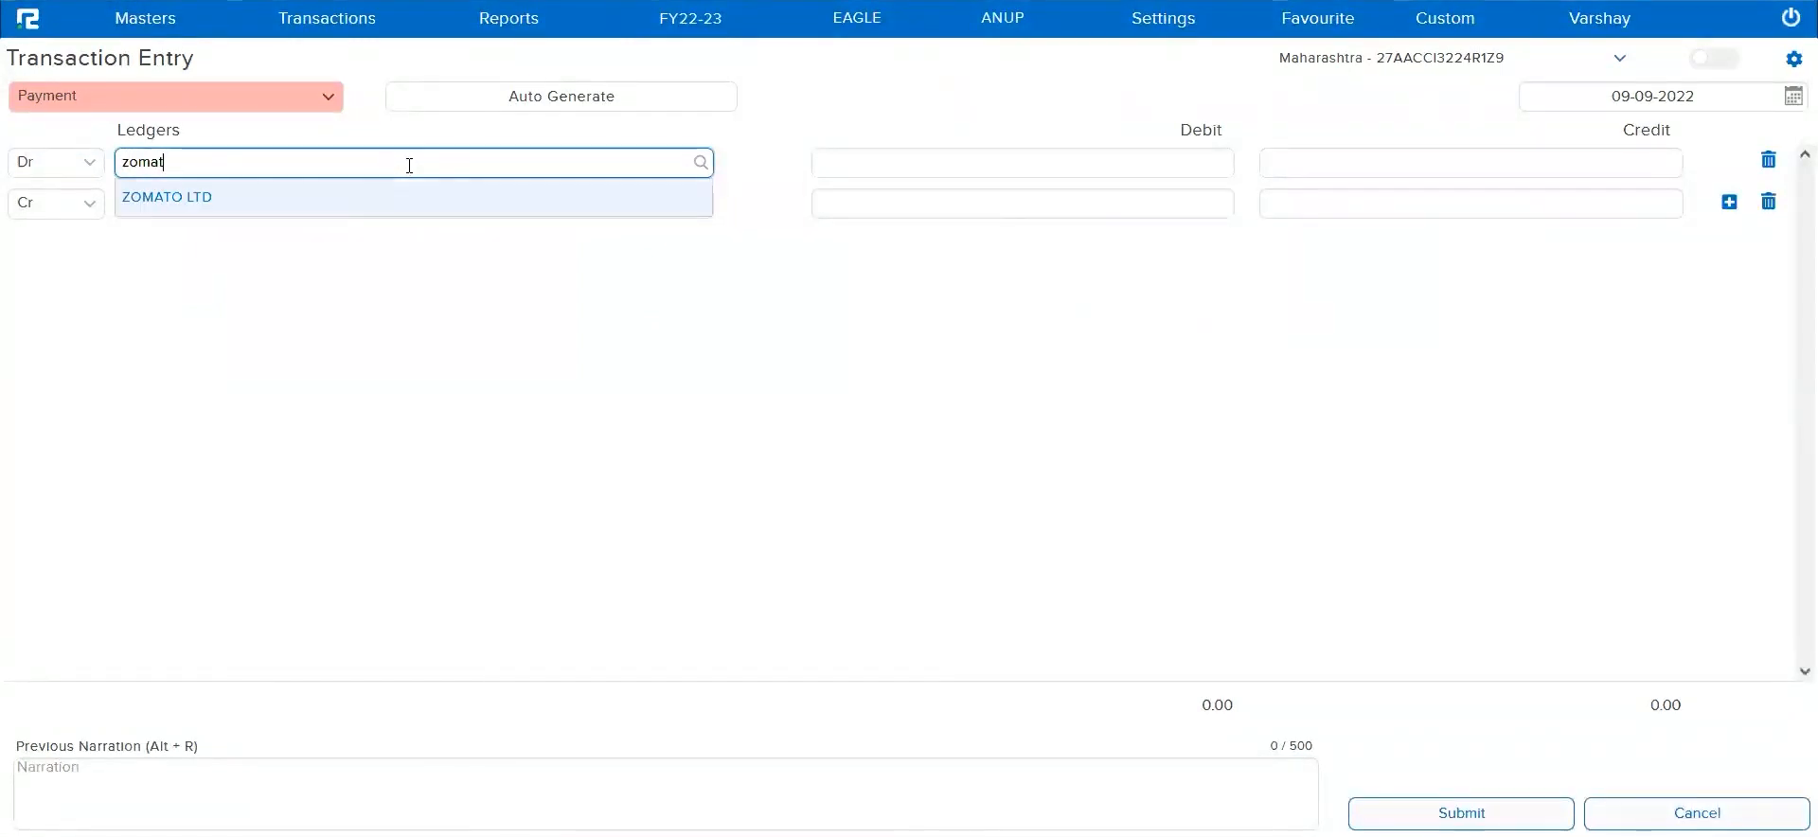
pyautogui.click(380, 210)
pyautogui.write('8000')
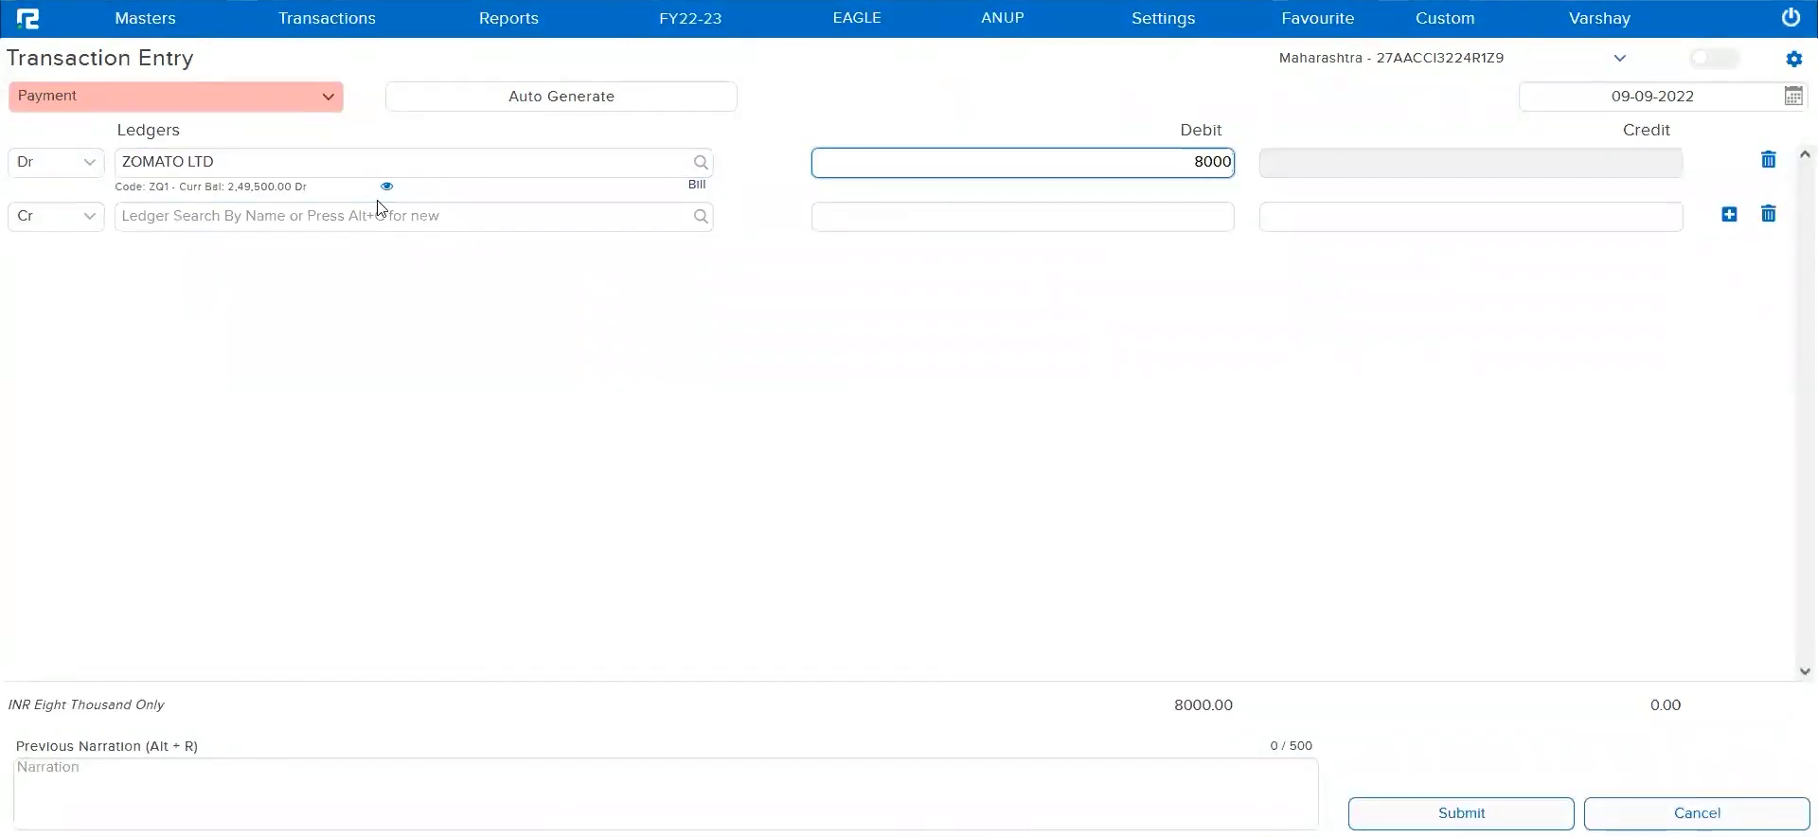
# Create a New type bill reference REF-987 for the full ZOMATO LTD debit amount
pyautogui.press('Return')
pyautogui.write('REF-987')
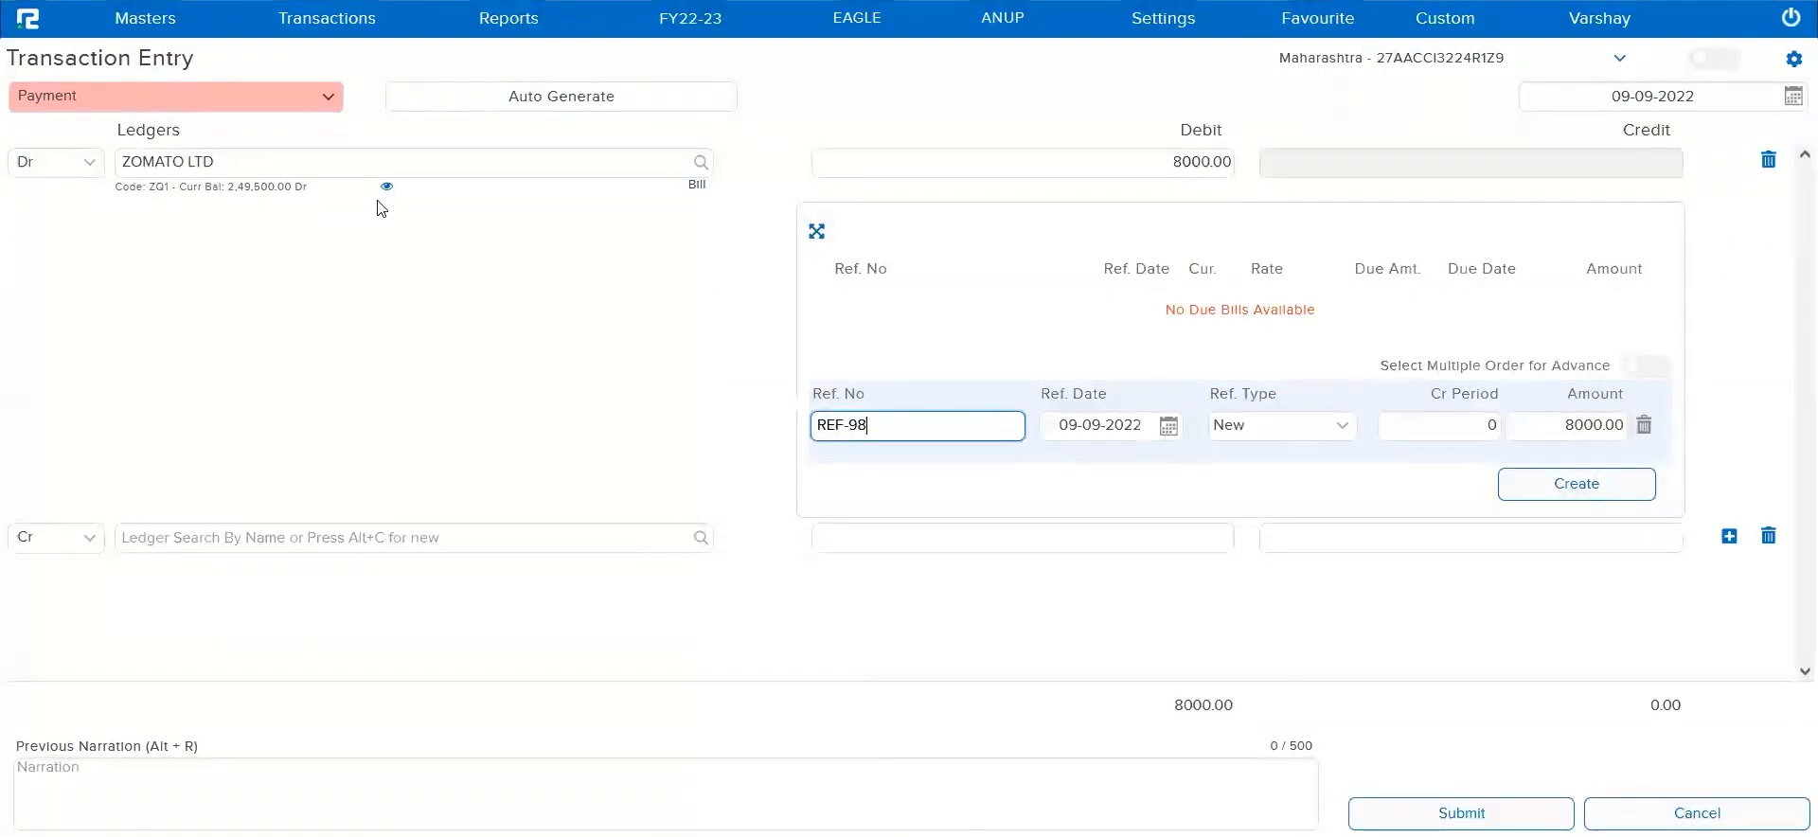
pyautogui.press('Return')
pyautogui.press('Return')
pyautogui.press('Return')
pyautogui.press('Return')
pyautogui.press('Return')
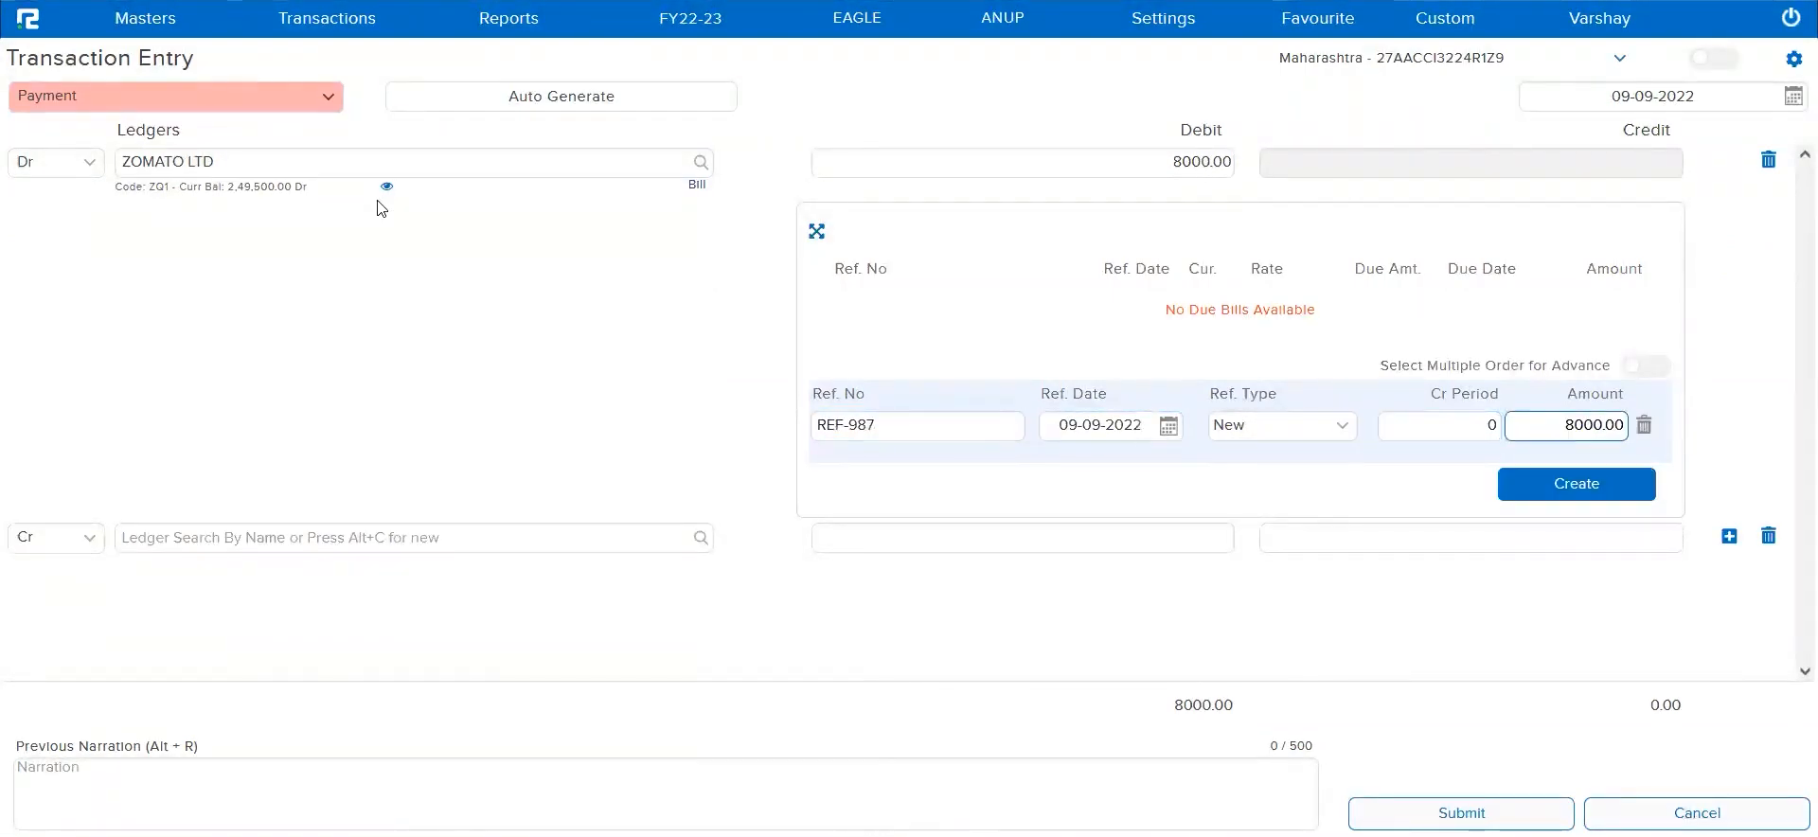
pyautogui.press('Return')
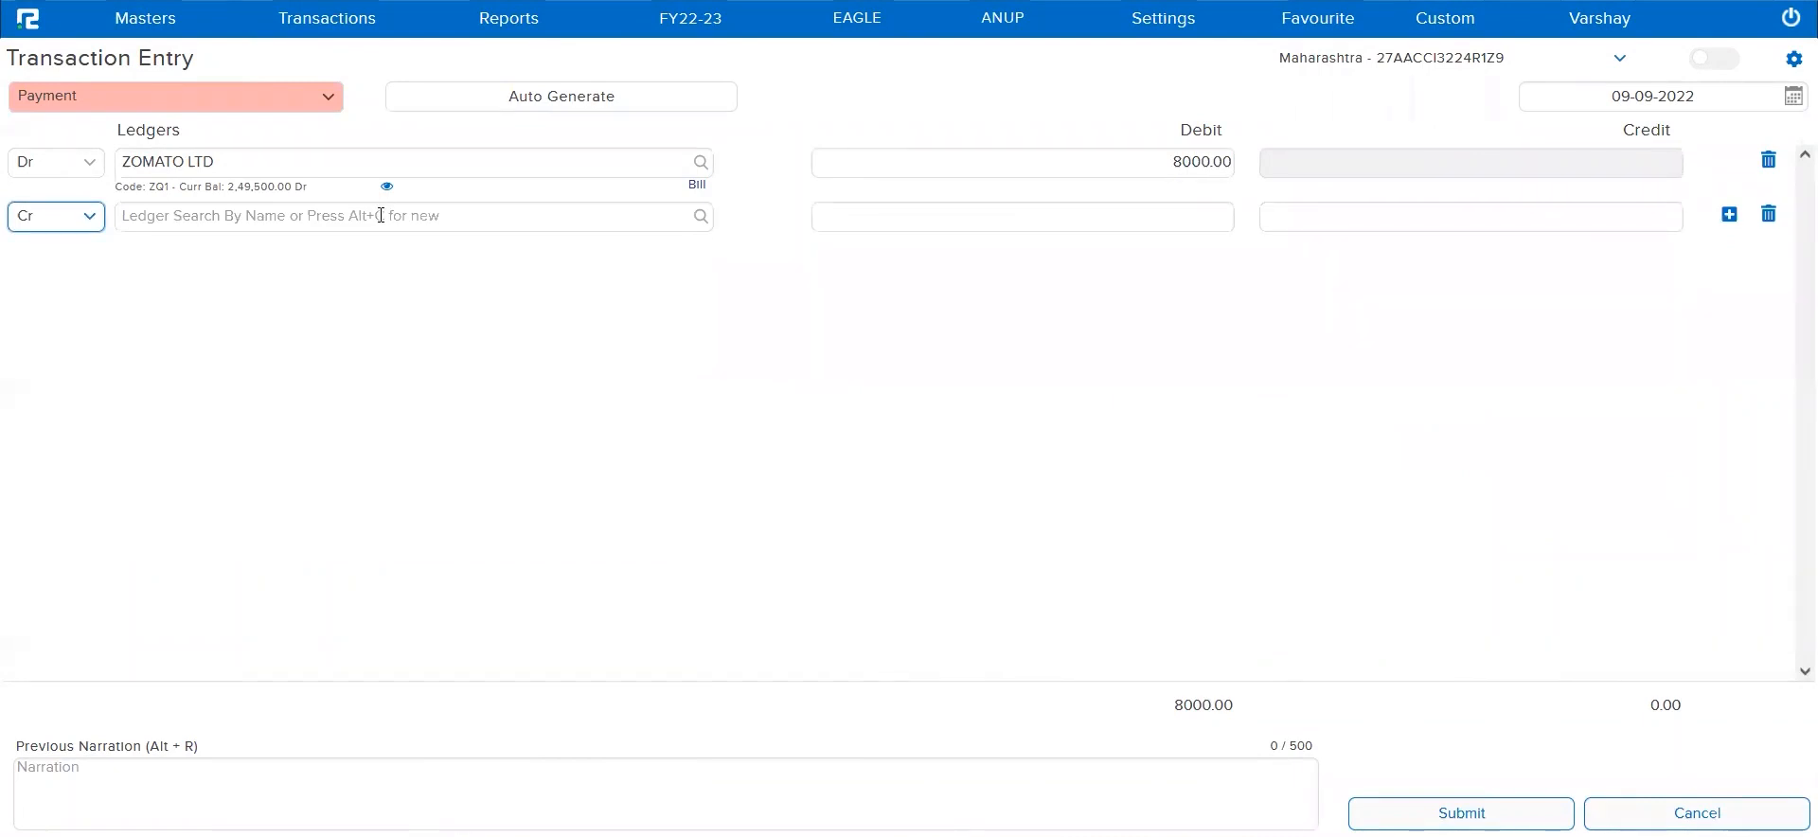
# Set Cash as the credit ledger for the balancing 8000
pyautogui.press('Return')
pyautogui.write('CASH')
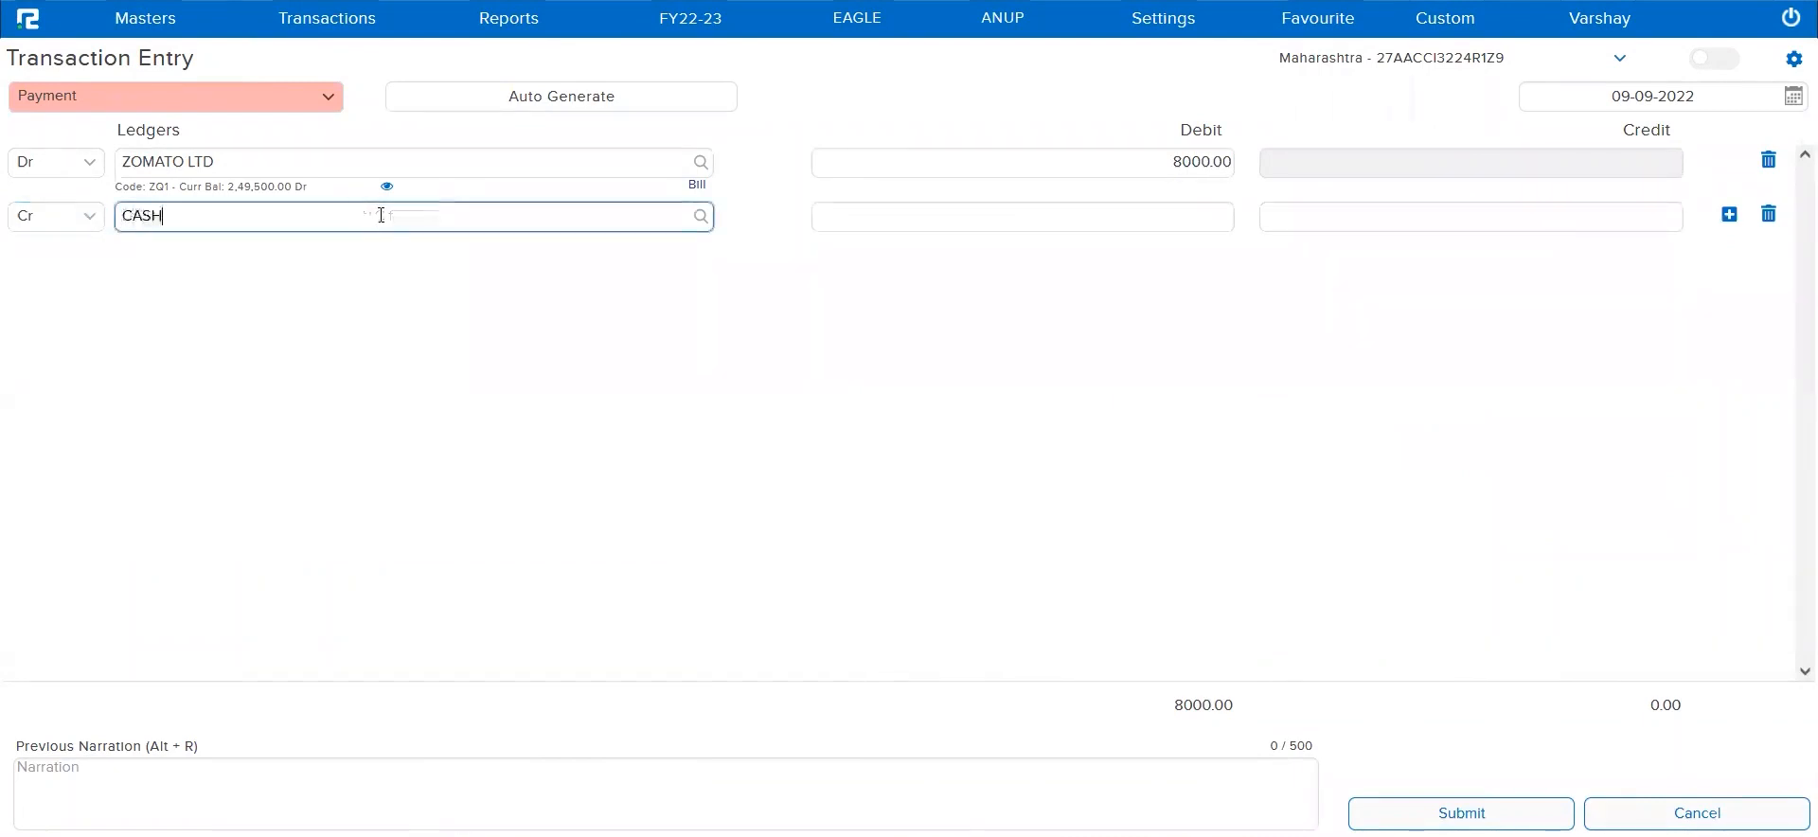
pyautogui.click(391, 252)
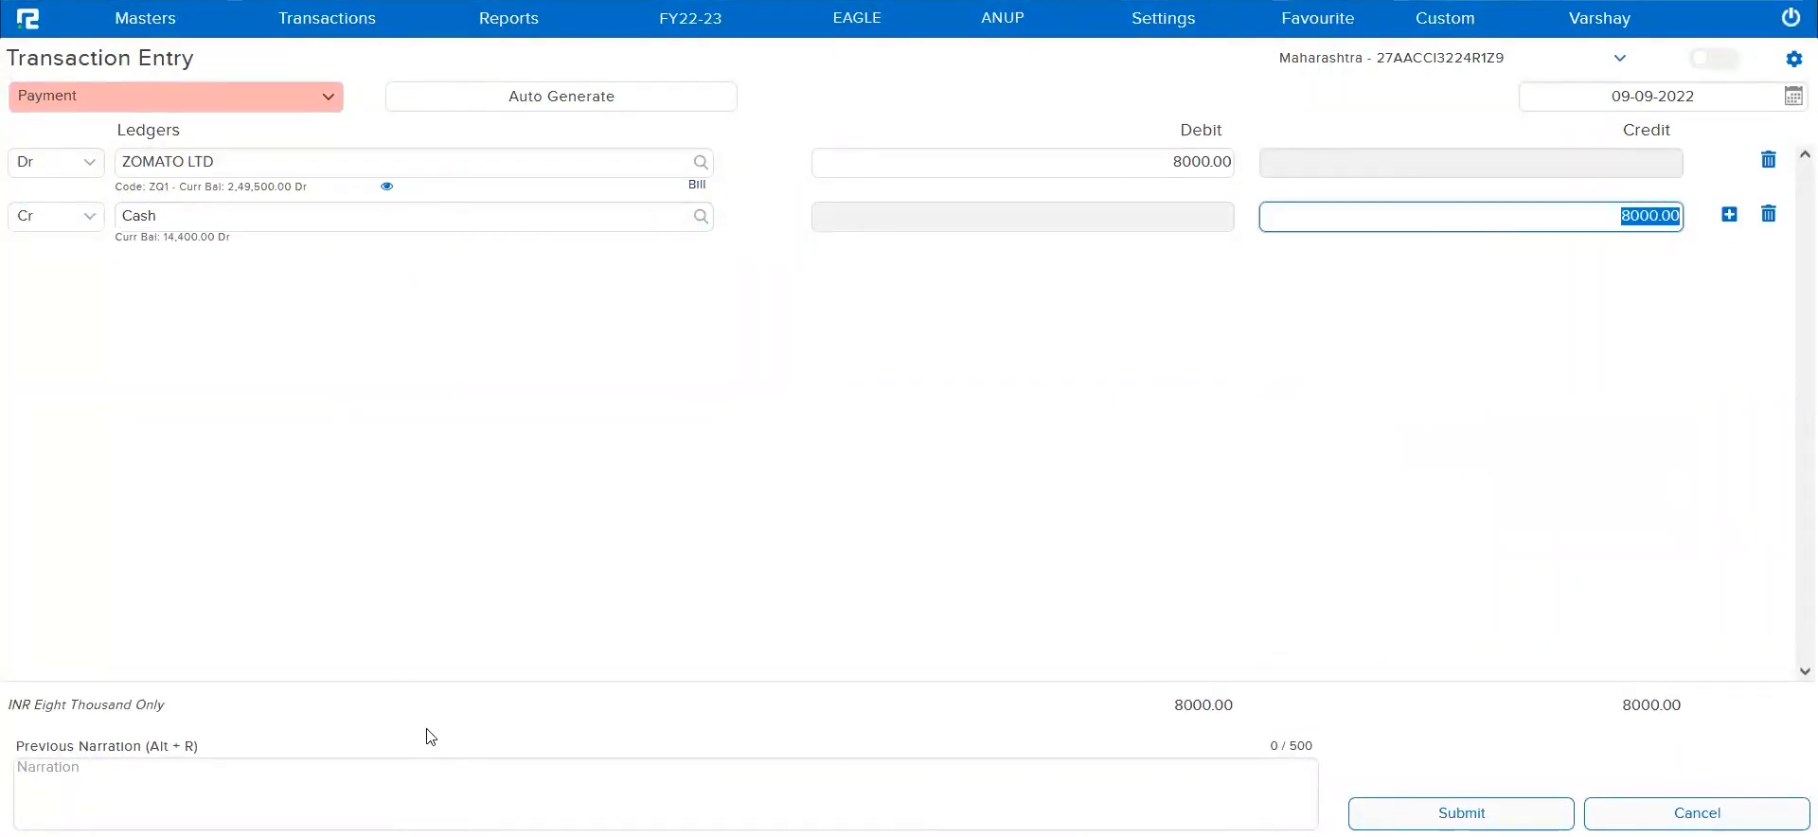
# Enter the narration Test Voucher Property and try to submit the payment voucher without a Cashflow Code
pyautogui.click(441, 769)
pyautogui.write('tetst')
pyautogui.press('BackSpace')
pyautogui.press('BackSpace')
pyautogui.press('BackSpace')
pyautogui.press('BackSpace')
pyautogui.press('BackSpace')
pyautogui.write('Test ')
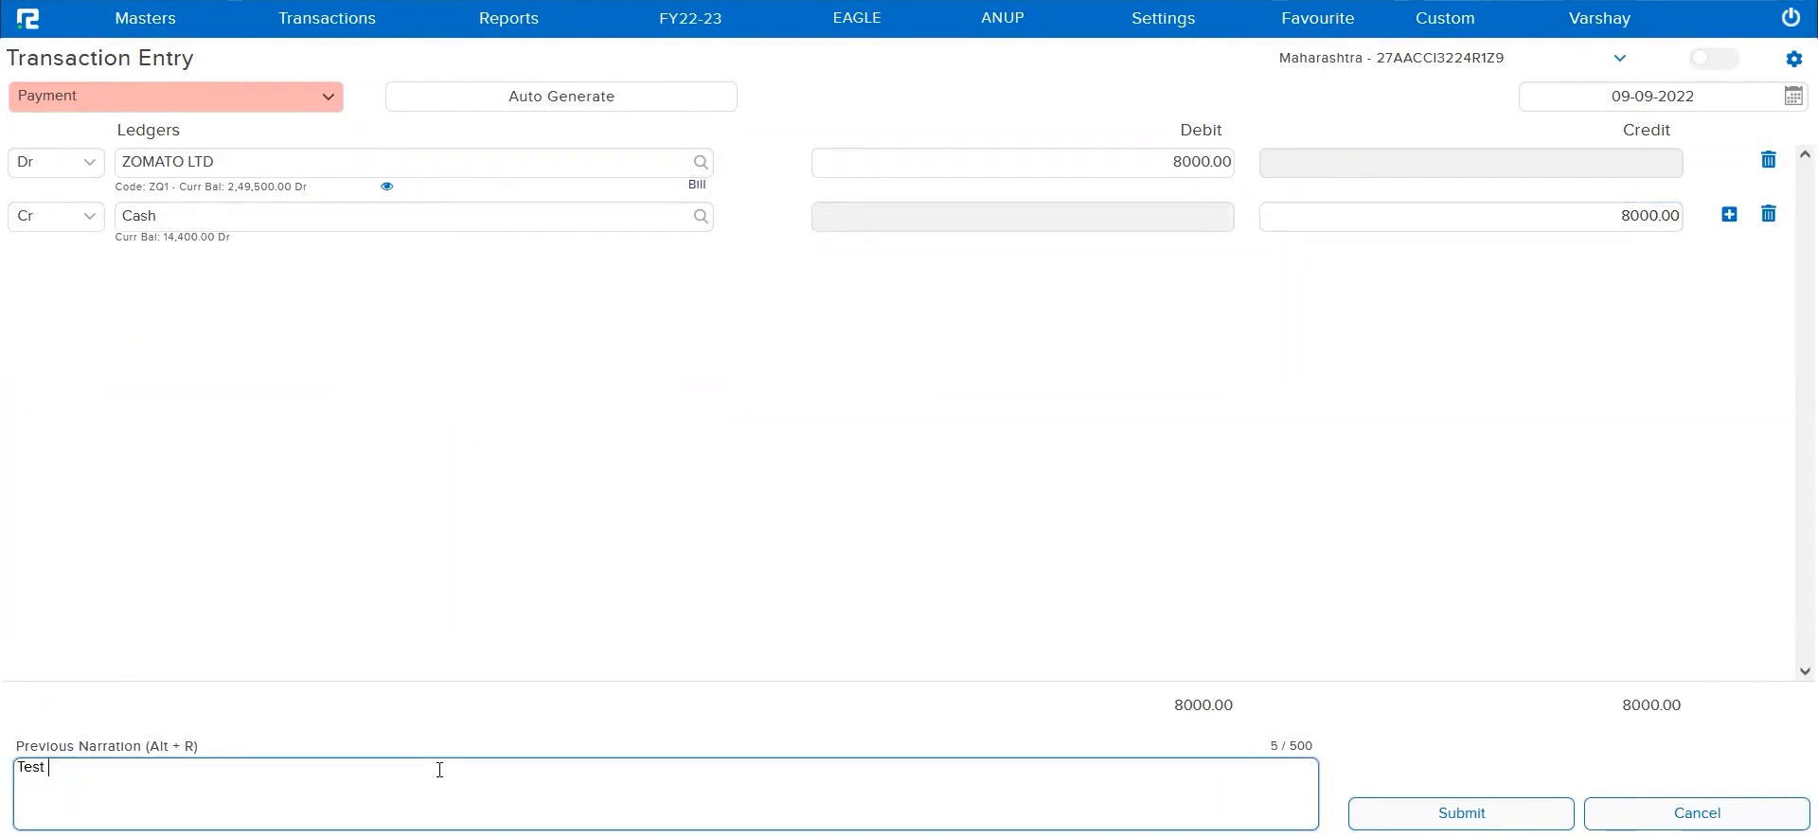
pyautogui.write('Voucher P')
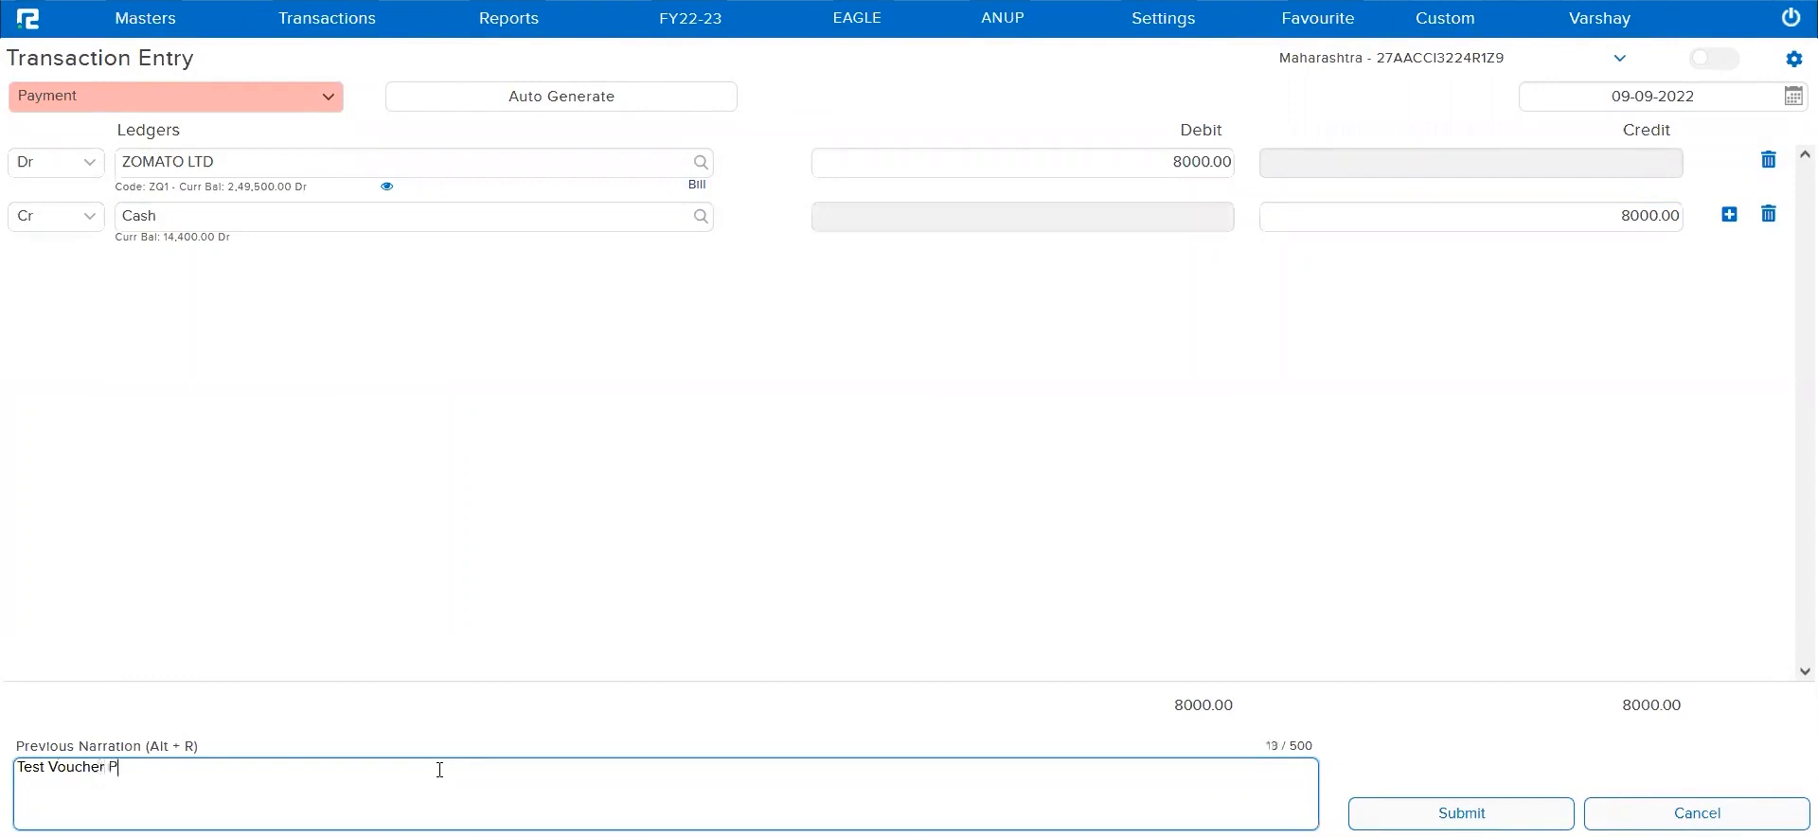
pyautogui.write('roperty')
pyautogui.press('Tab')
pyautogui.press('Return')
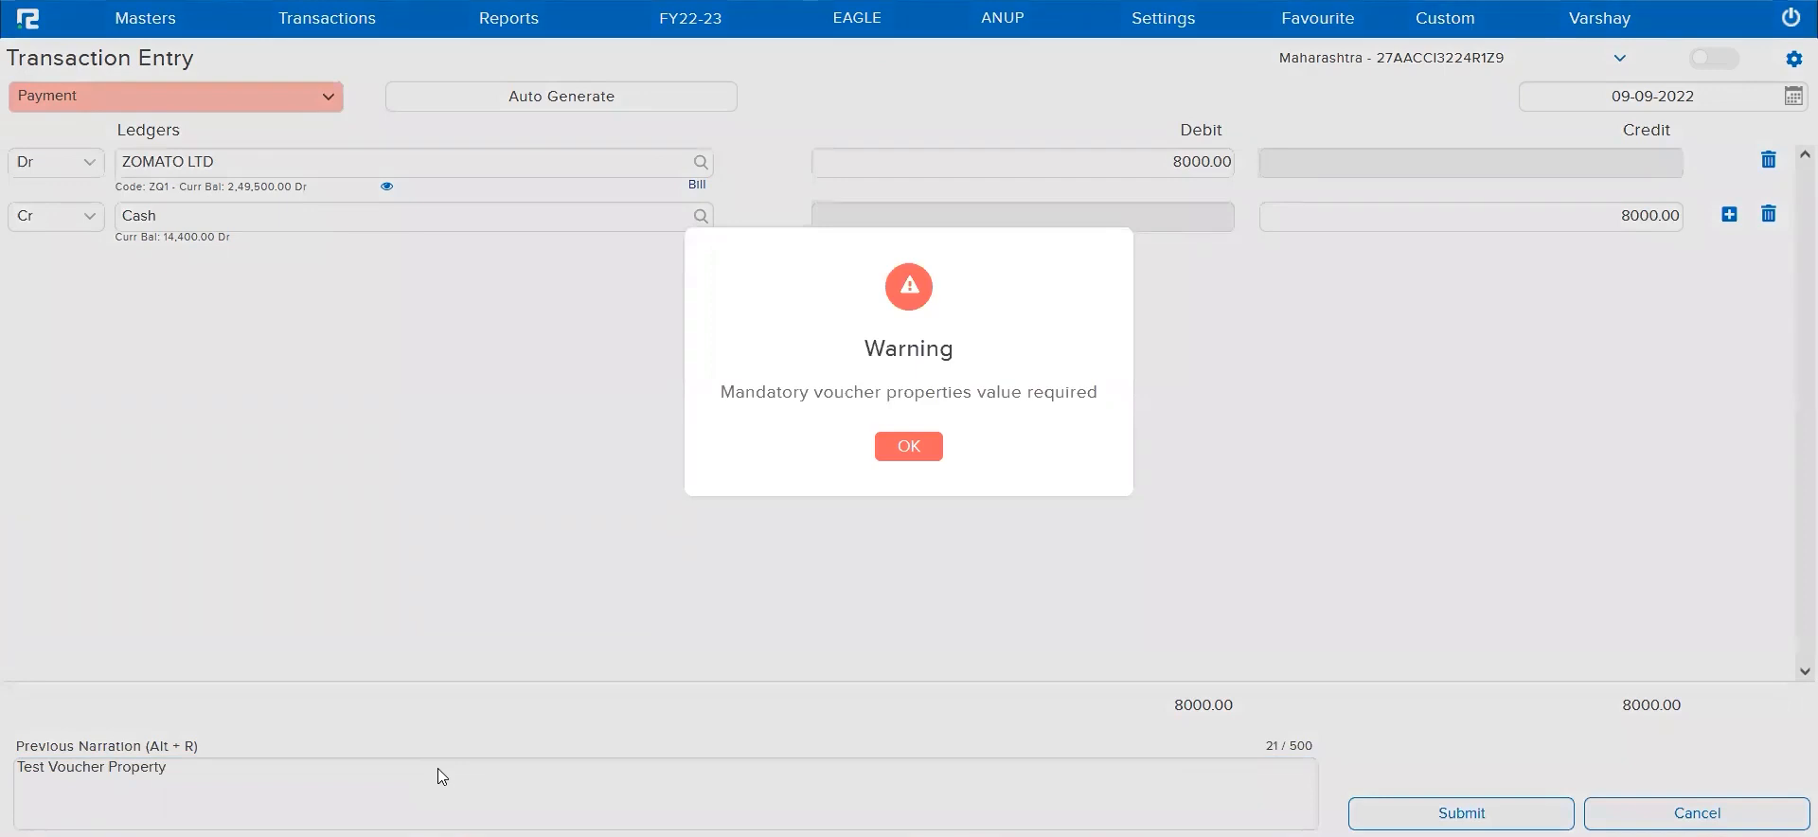
# Add CC-008 as the mandatory Cashflow Code and submit the ZOMATO LTD payment voucher
pyautogui.tripleClick(833, 391)
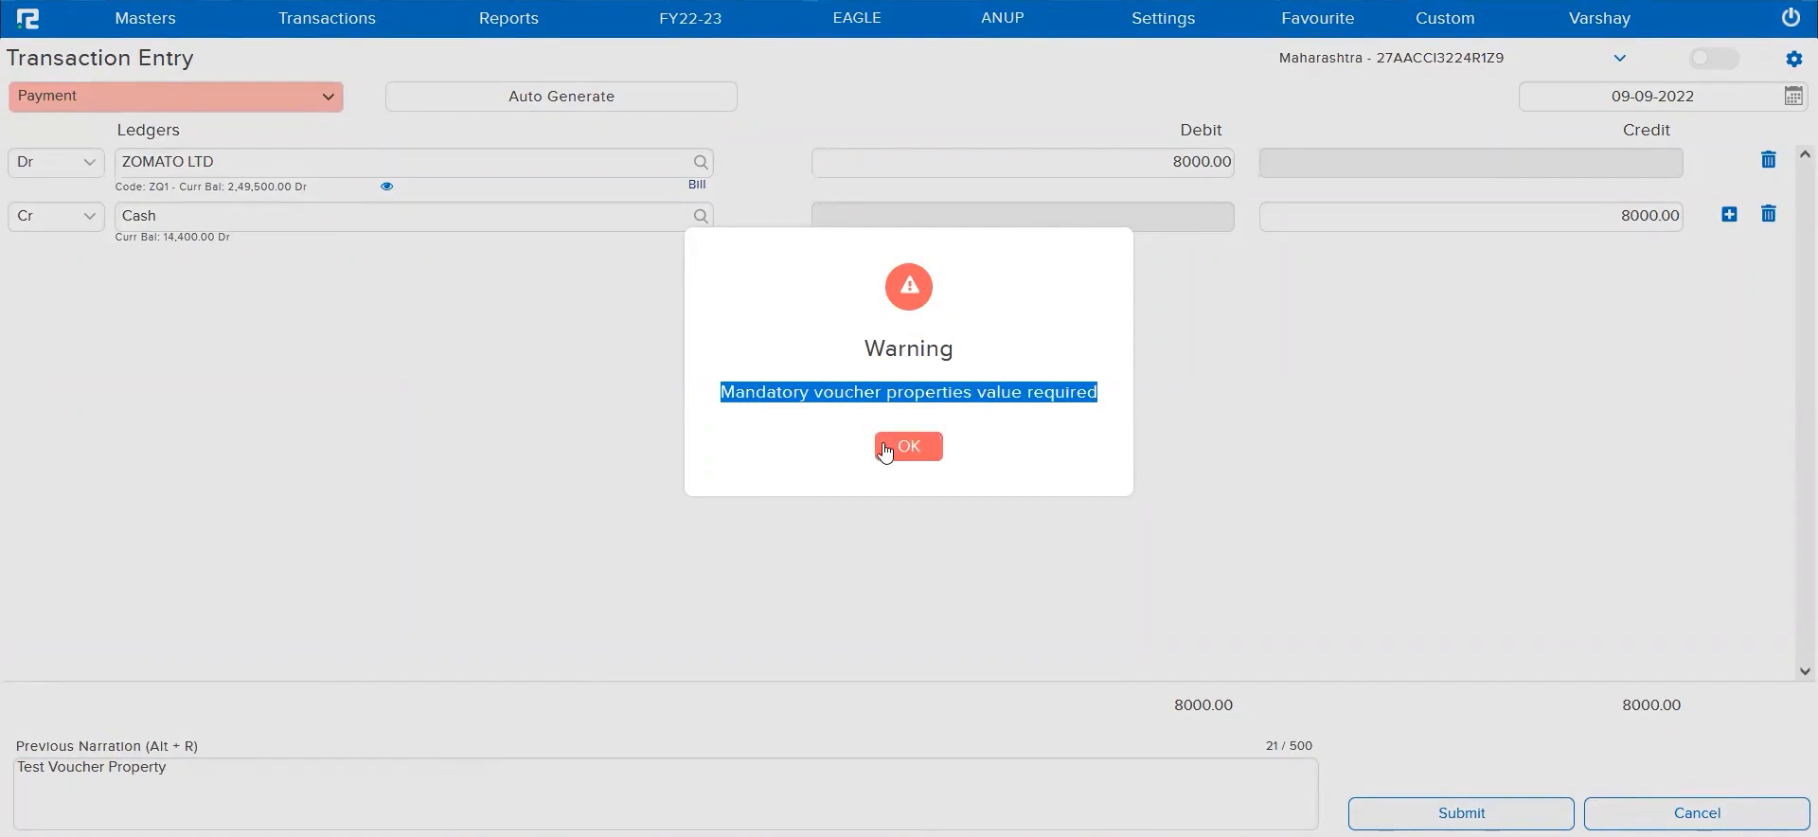
pyautogui.click(929, 451)
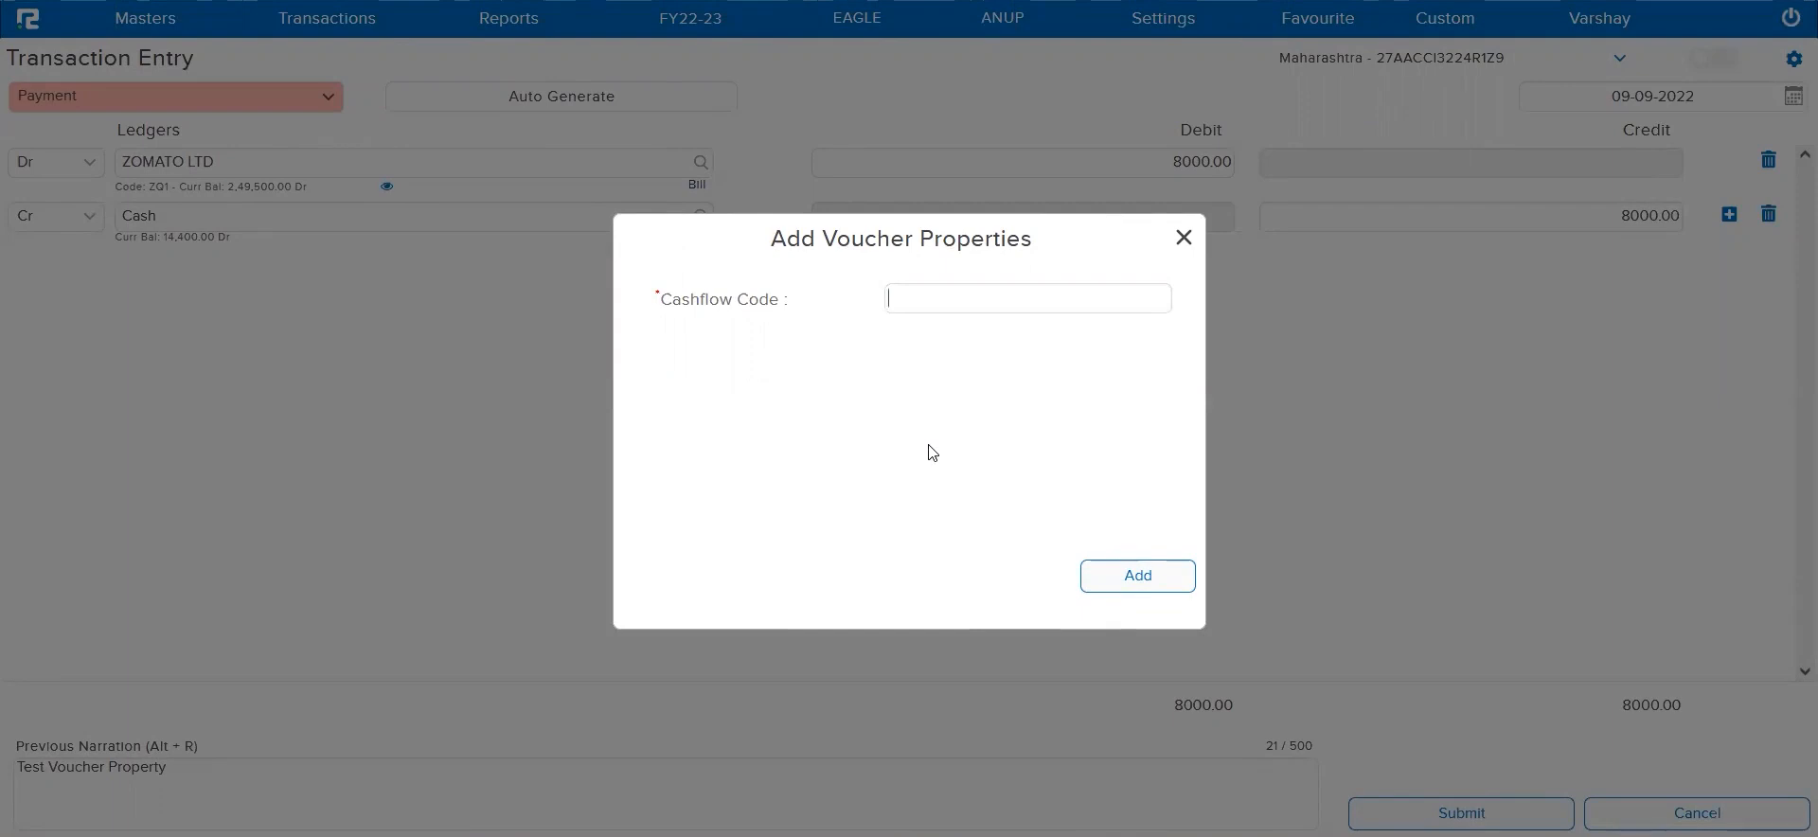
pyautogui.write('CC-008')
pyautogui.click(1153, 572)
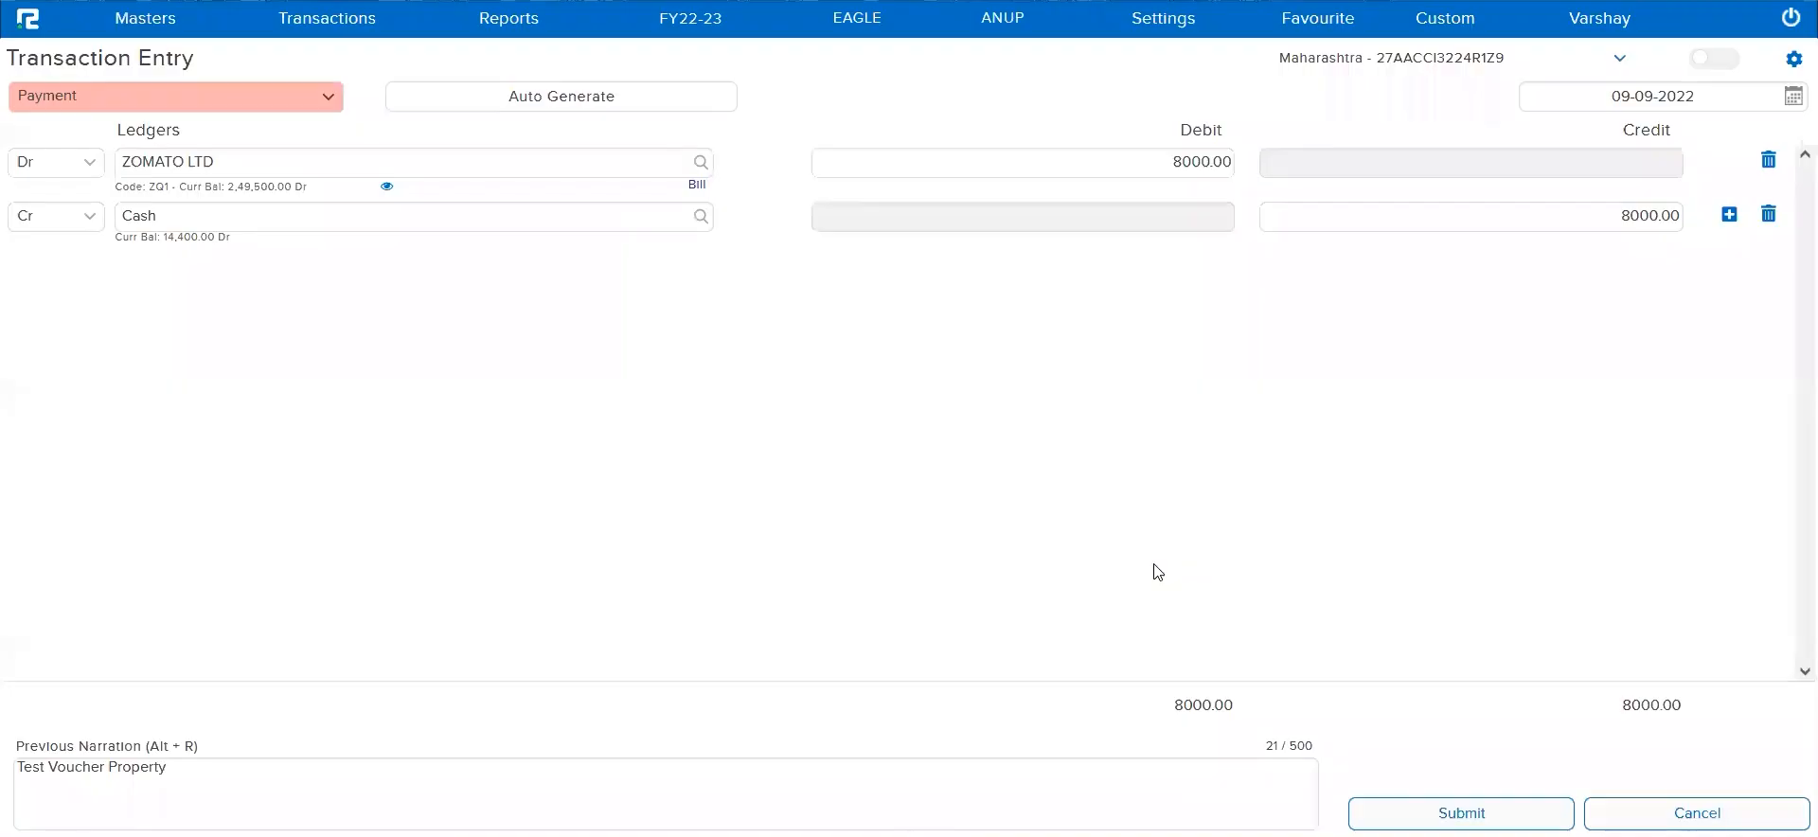
pyautogui.click(1438, 810)
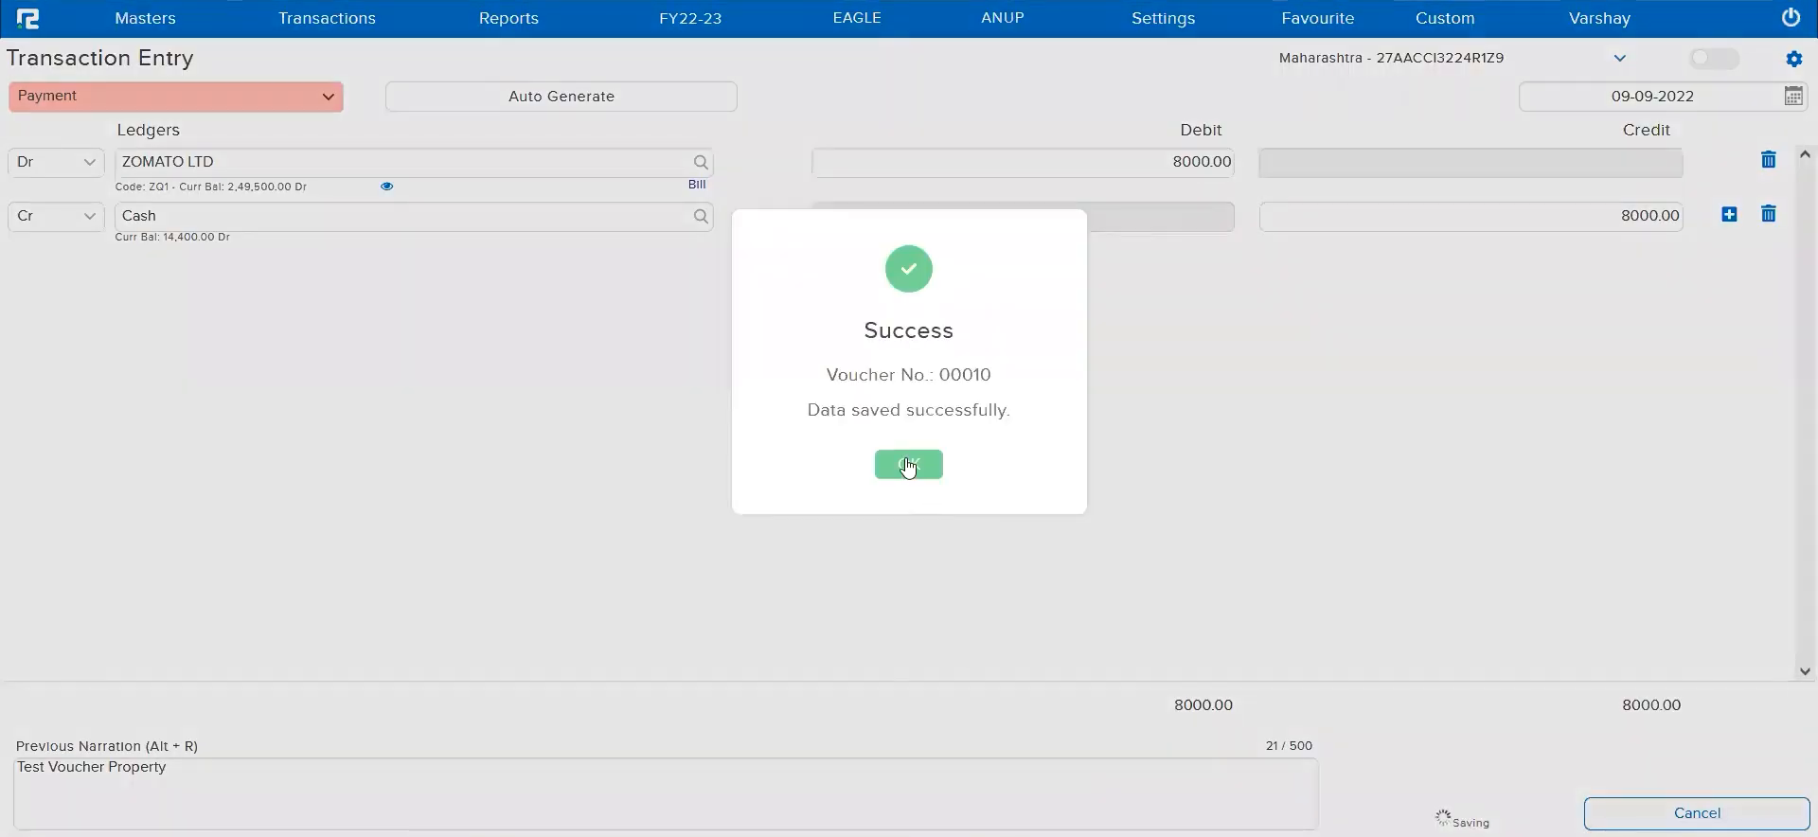
pyautogui.click(909, 466)
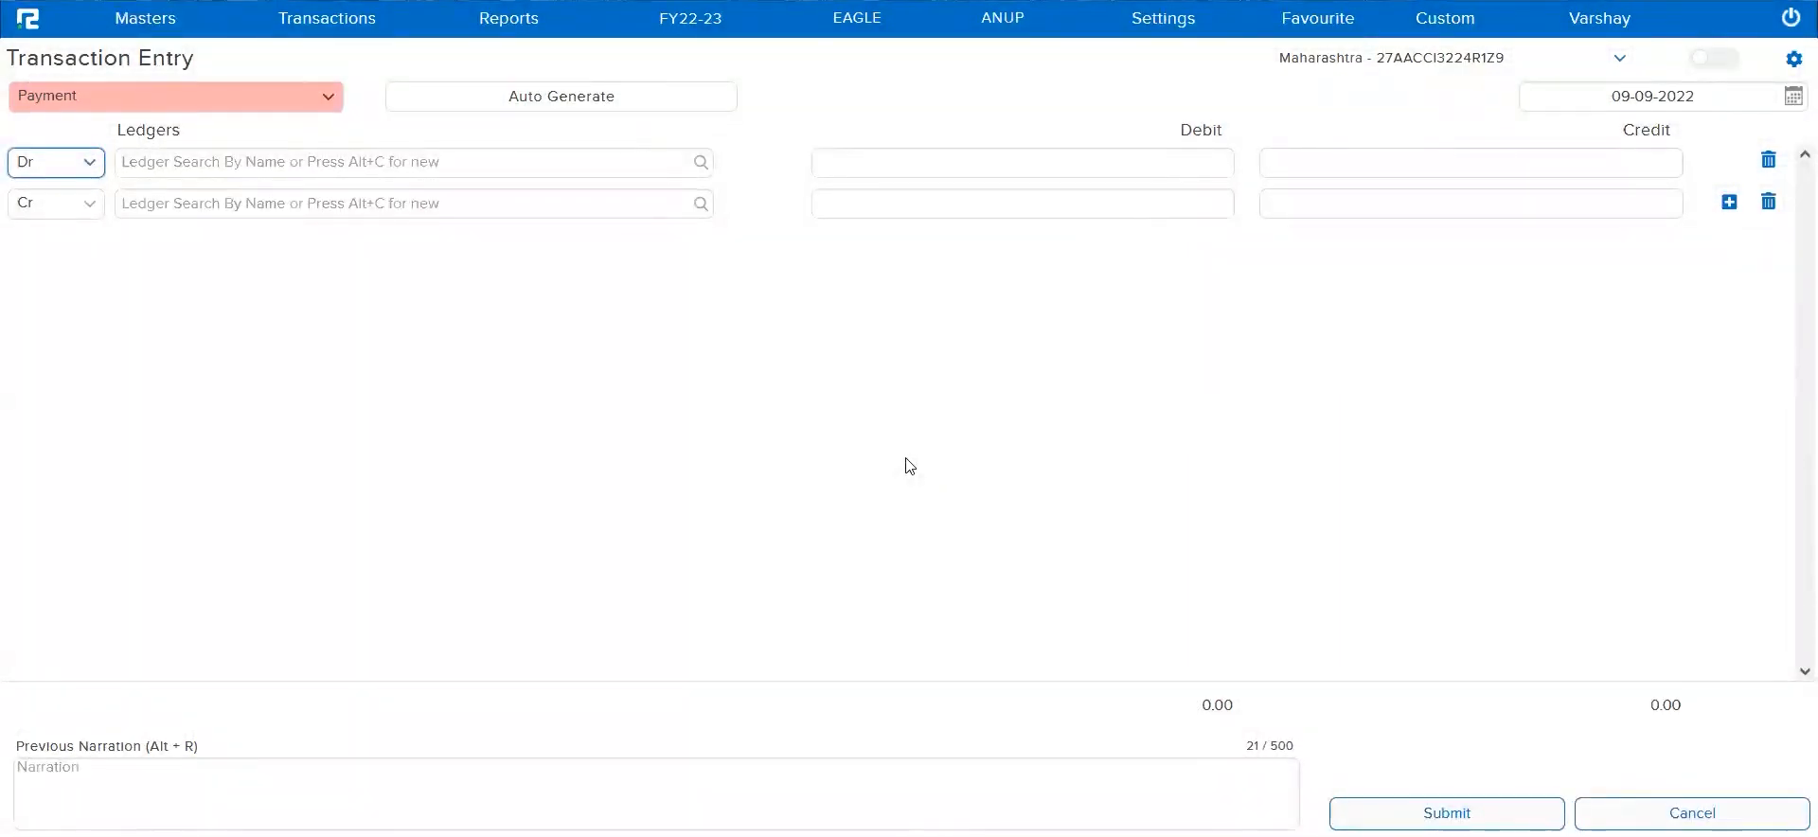
# Start another payment voucher by debiting the ABC Private Limited ledger with 7890
pyautogui.click(580, 163)
pyautogui.write('ABC')
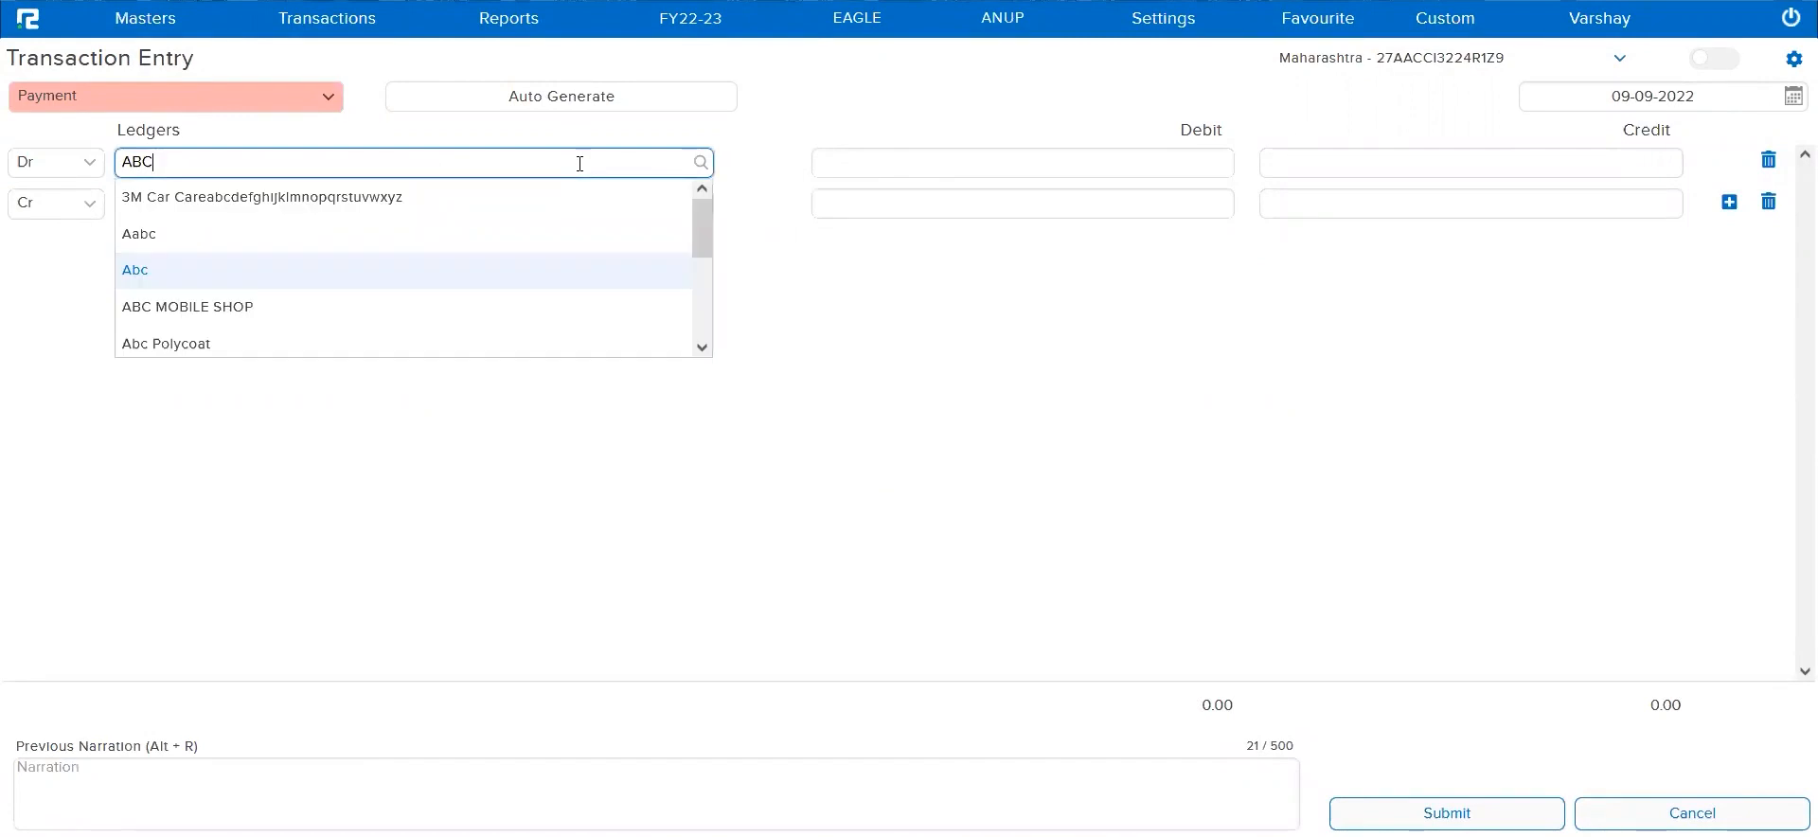
pyautogui.write(' P')
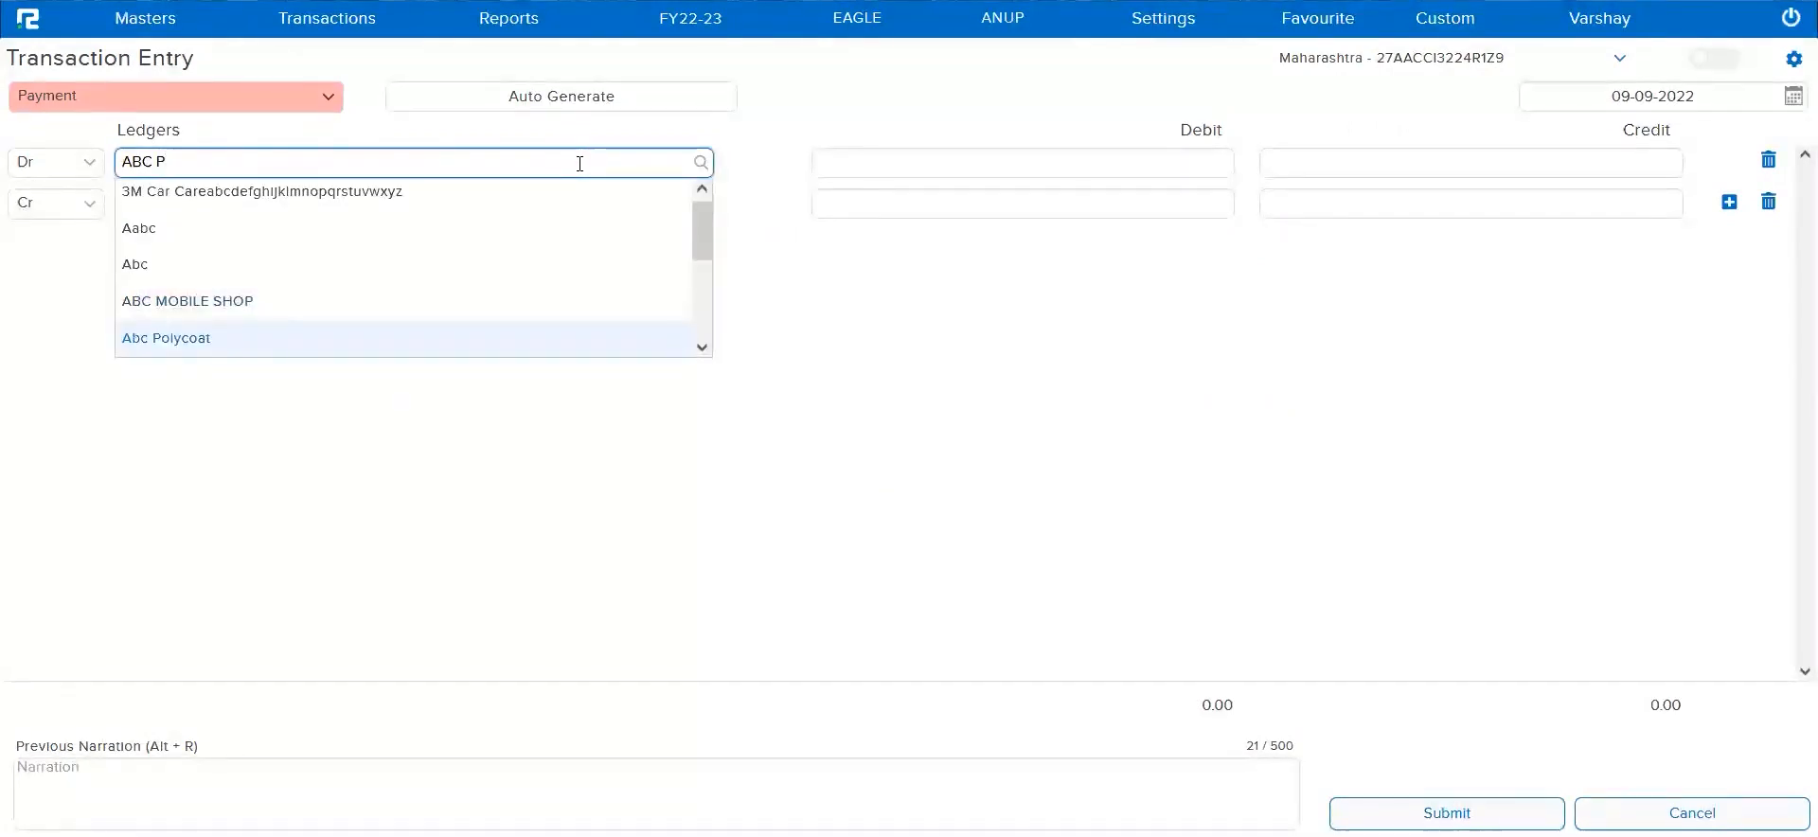
pyautogui.click(467, 232)
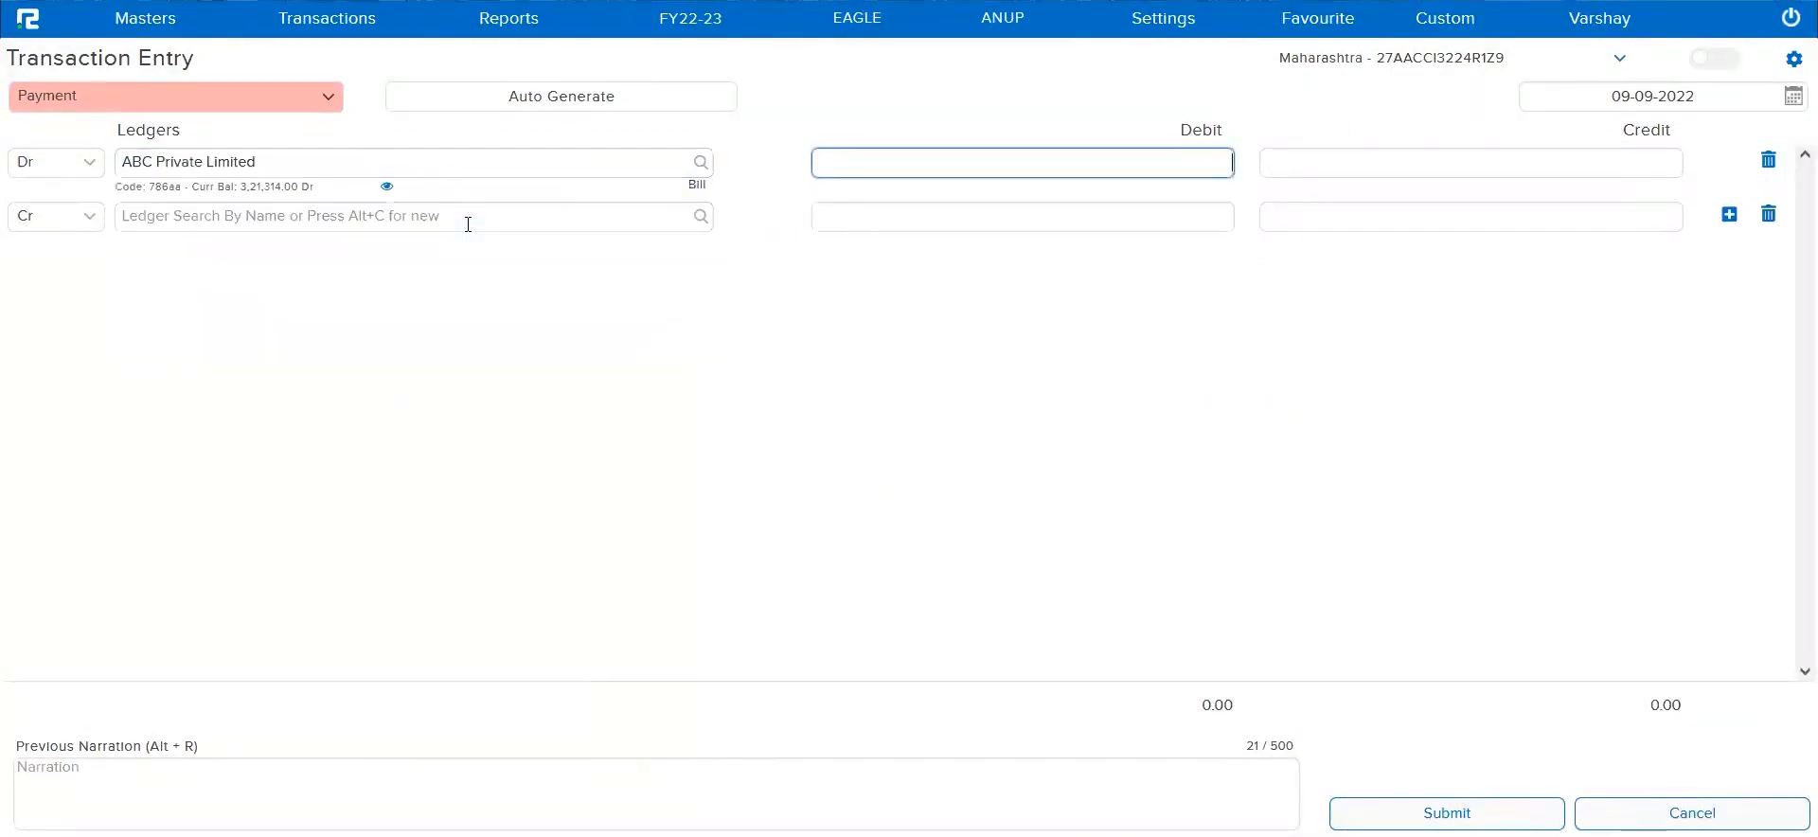
pyautogui.write('7890')
pyautogui.press('Return')
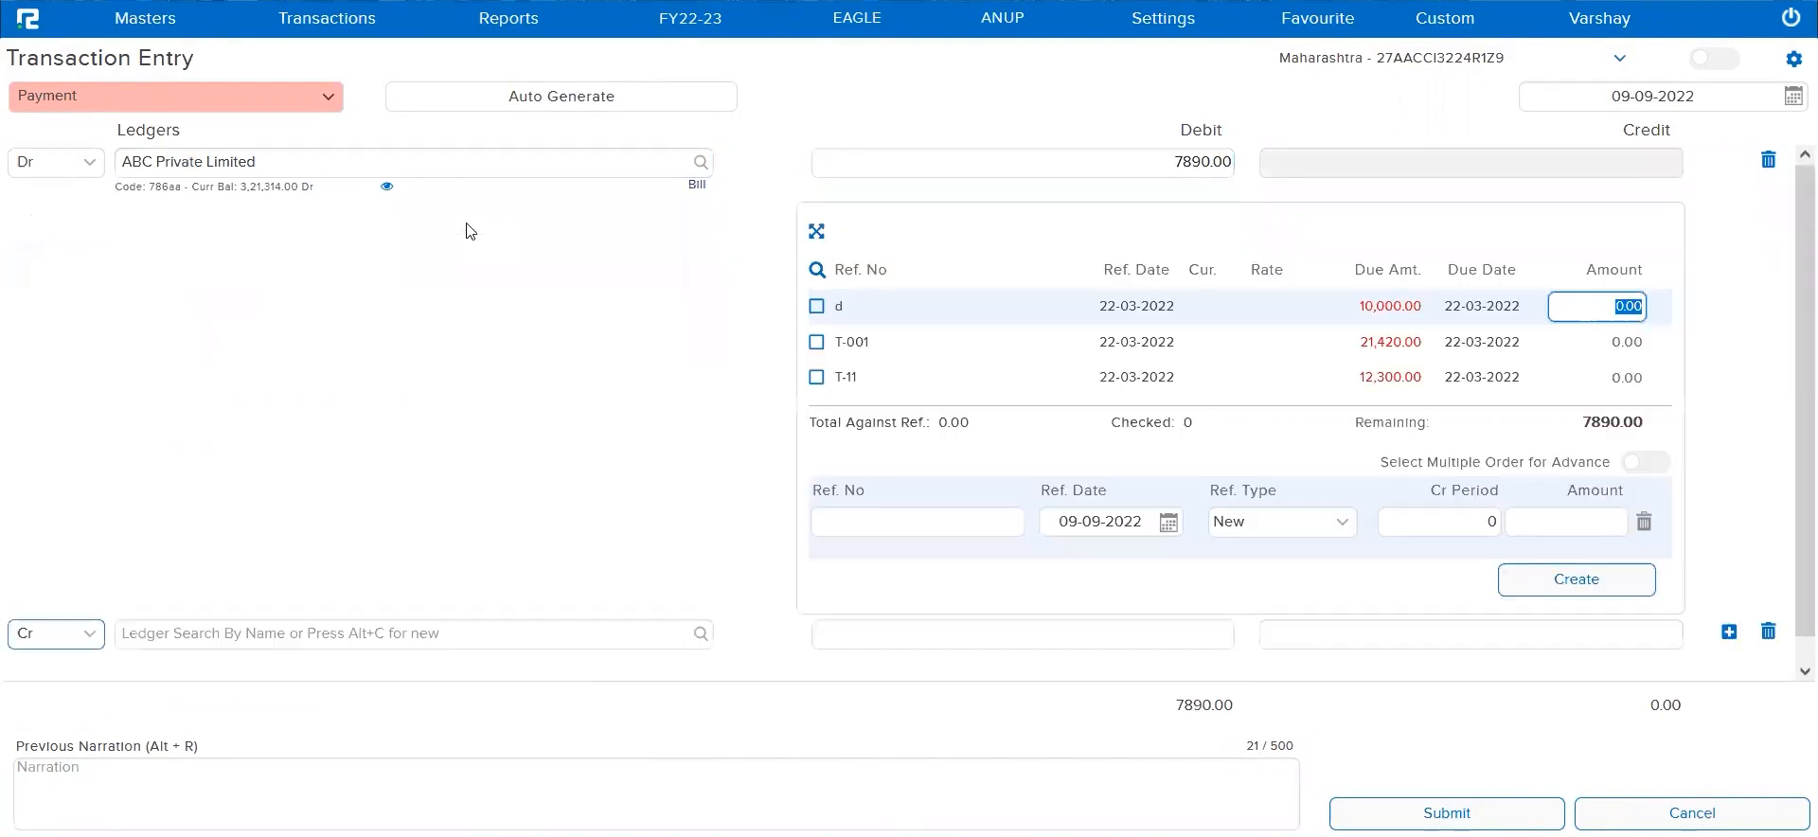
# Create a New type bill reference ty-005 for the full ABC Private Limited debit amount
pyautogui.click(838, 522)
pyautogui.write('ty-005')
pyautogui.press('Tab')
pyautogui.press('Tab')
pyautogui.press('Tab')
pyautogui.press('Tab')
pyautogui.press('Tab')
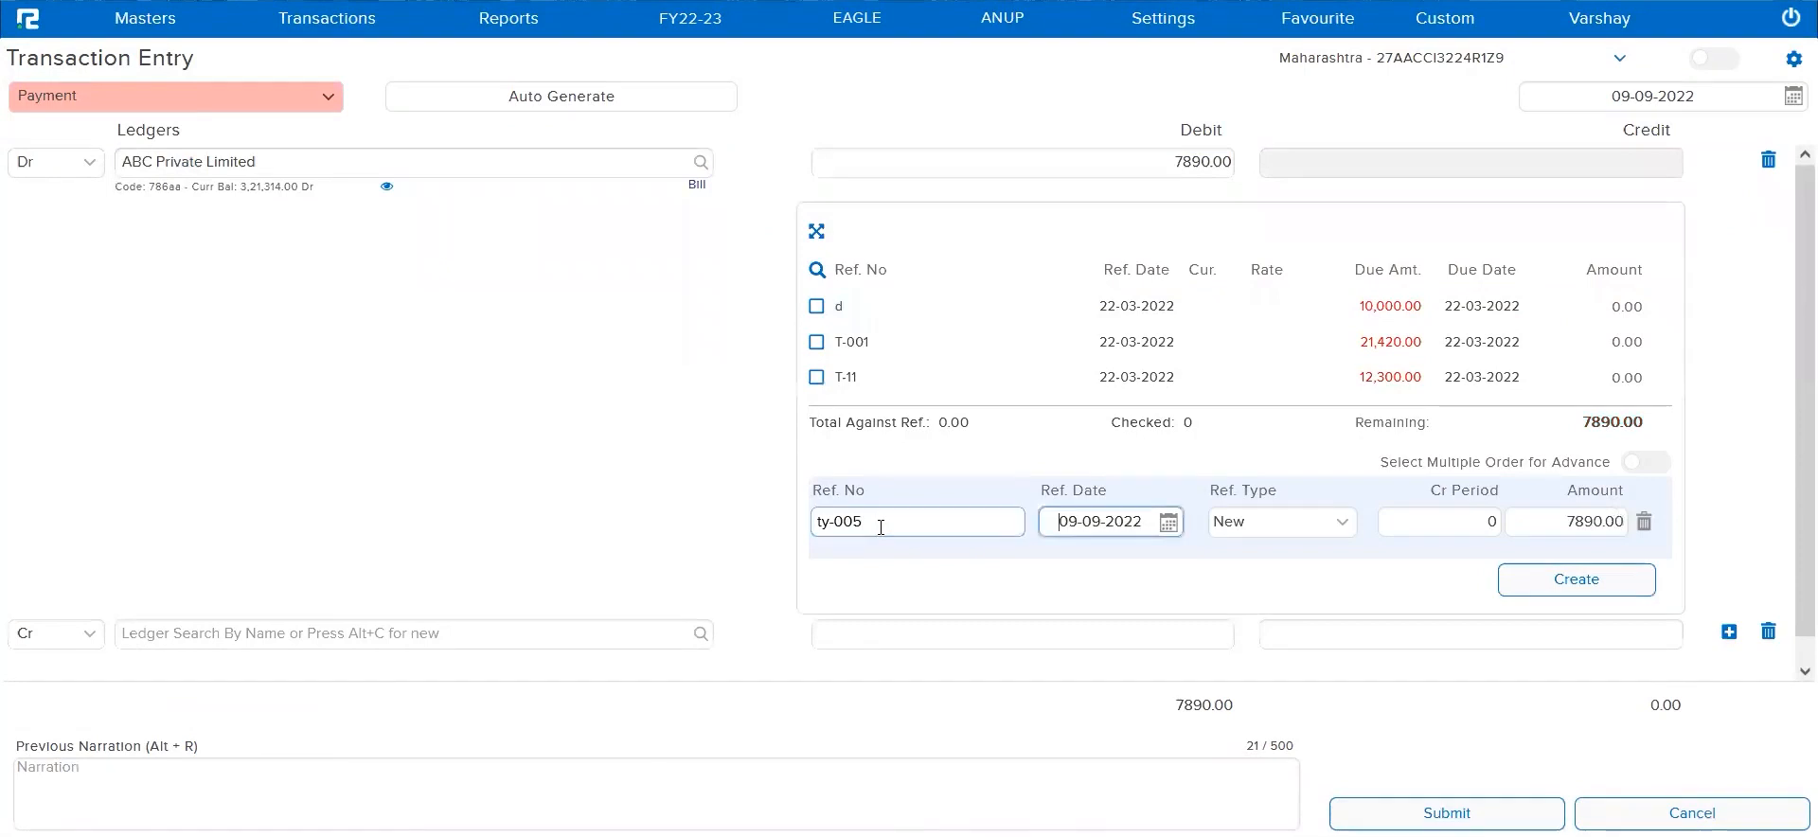
pyautogui.press('Return')
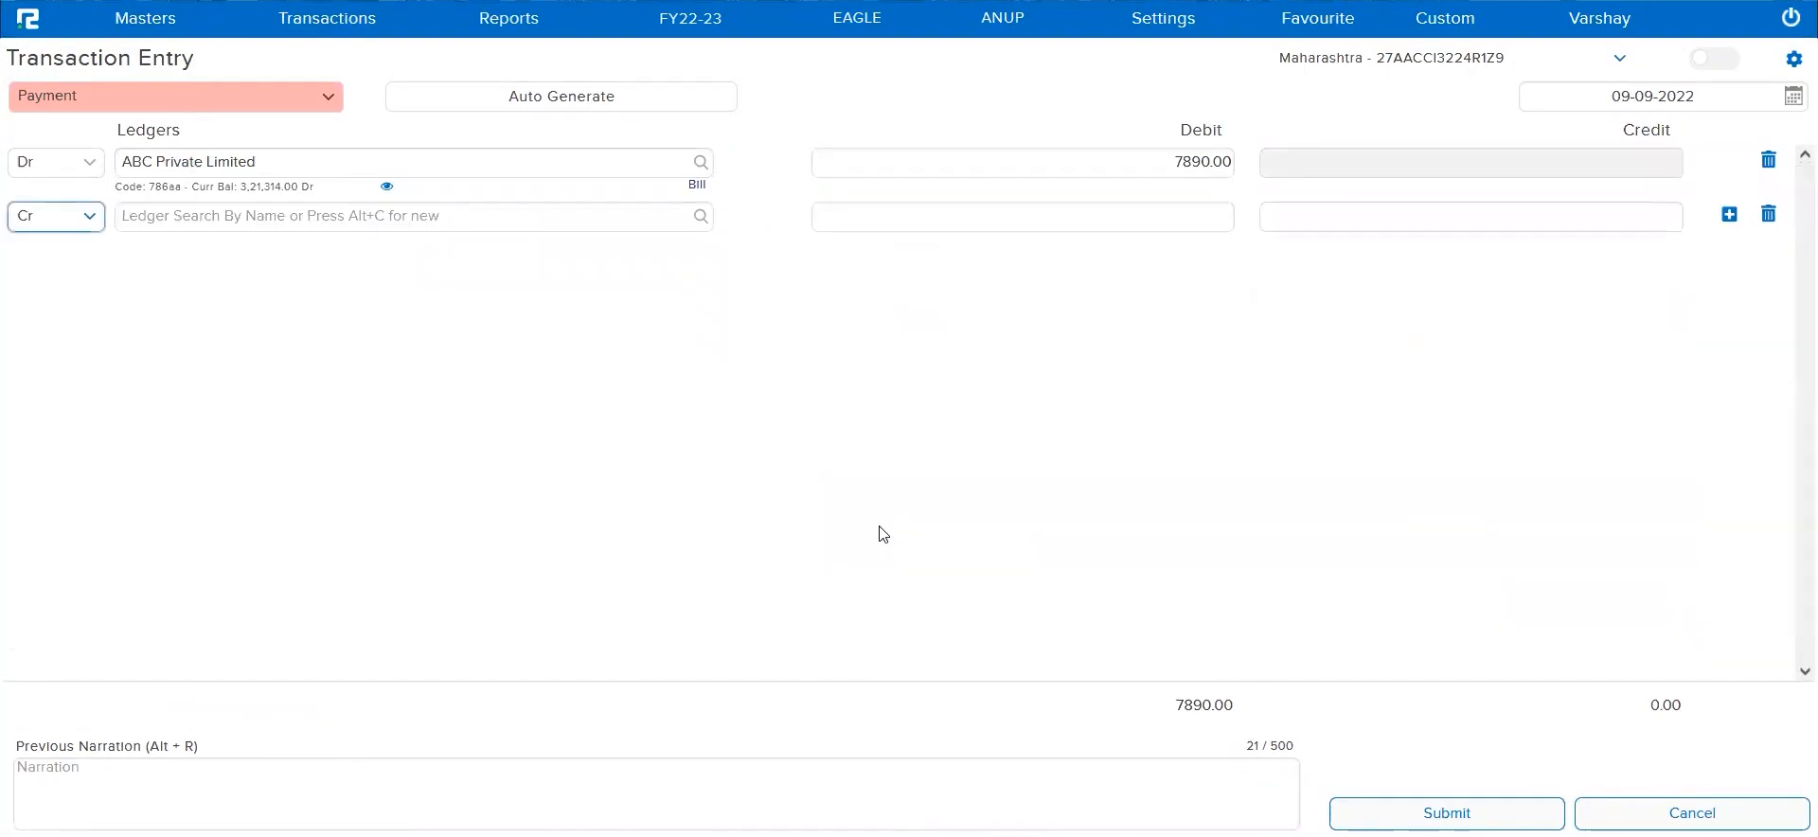
# Choose *STATE BANK OF INDIA* as the credit ledger of the payment voucher
pyautogui.click(398, 218)
pyautogui.write('bank')
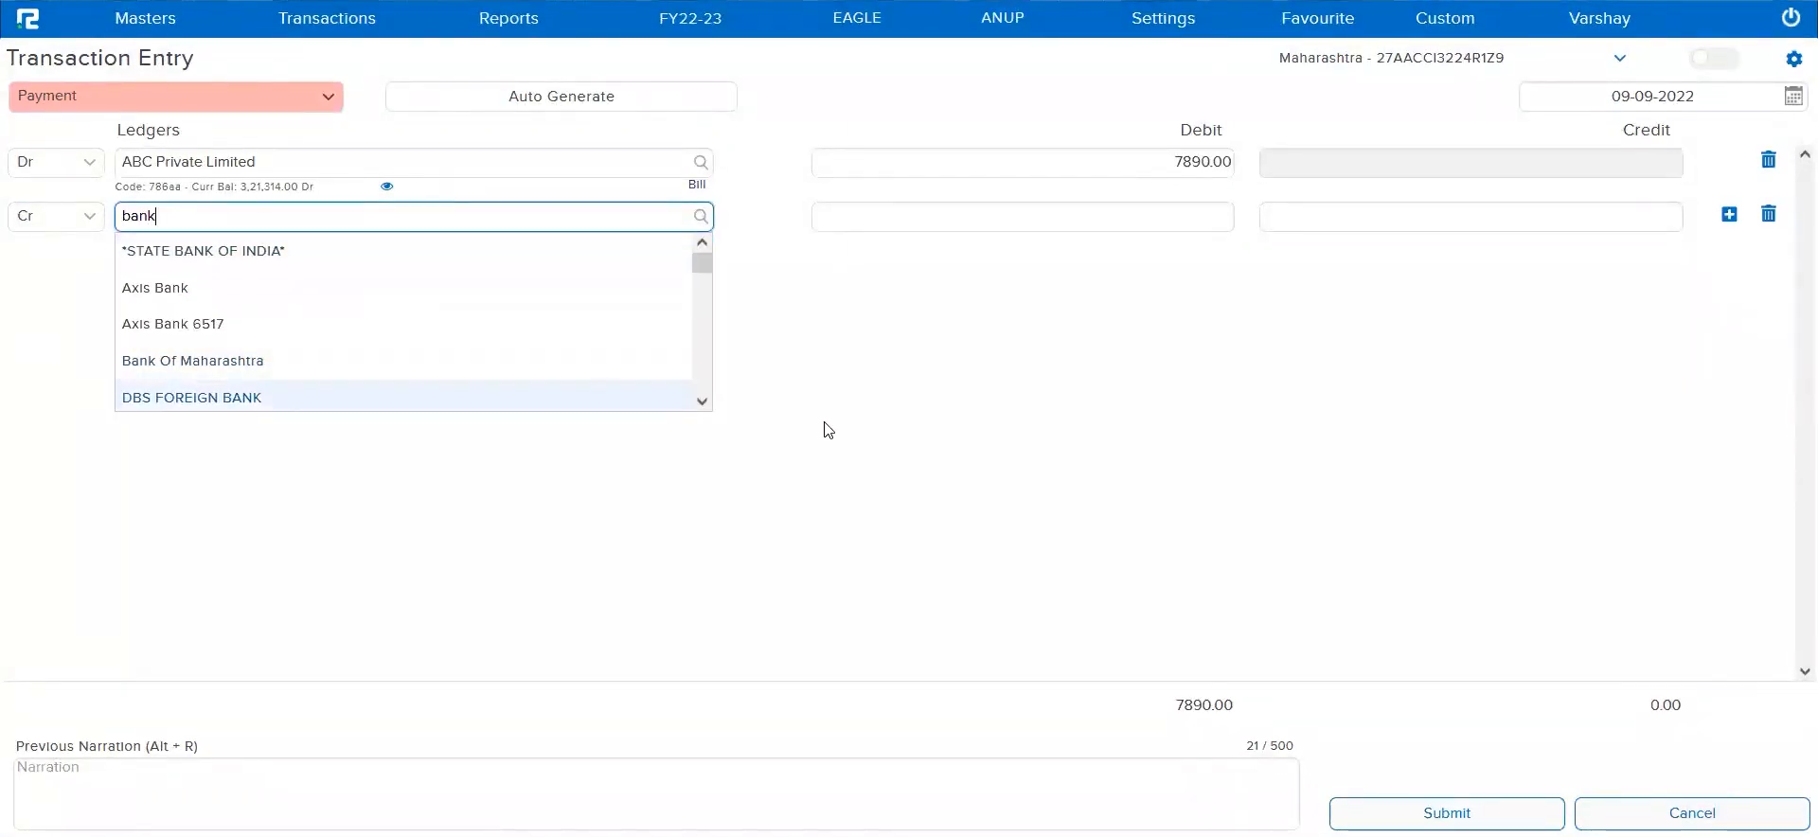
pyautogui.click(445, 249)
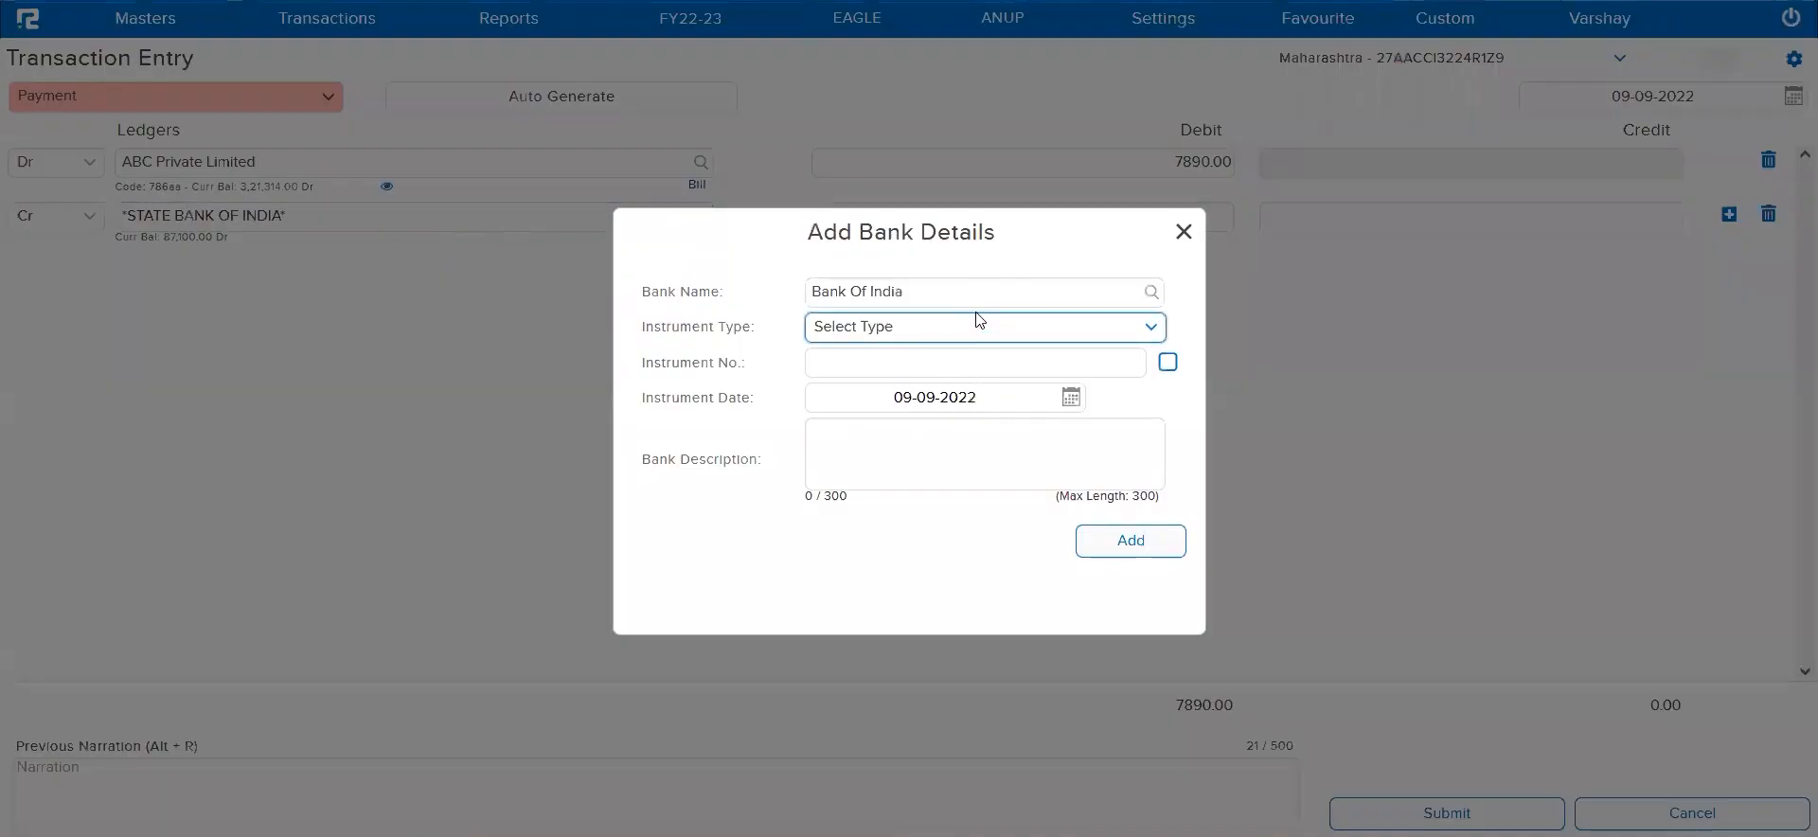
# Add the bank details with bank name State Bank of India, instrument type CHEQUE and instrument number 852147
pyautogui.click(956, 296)
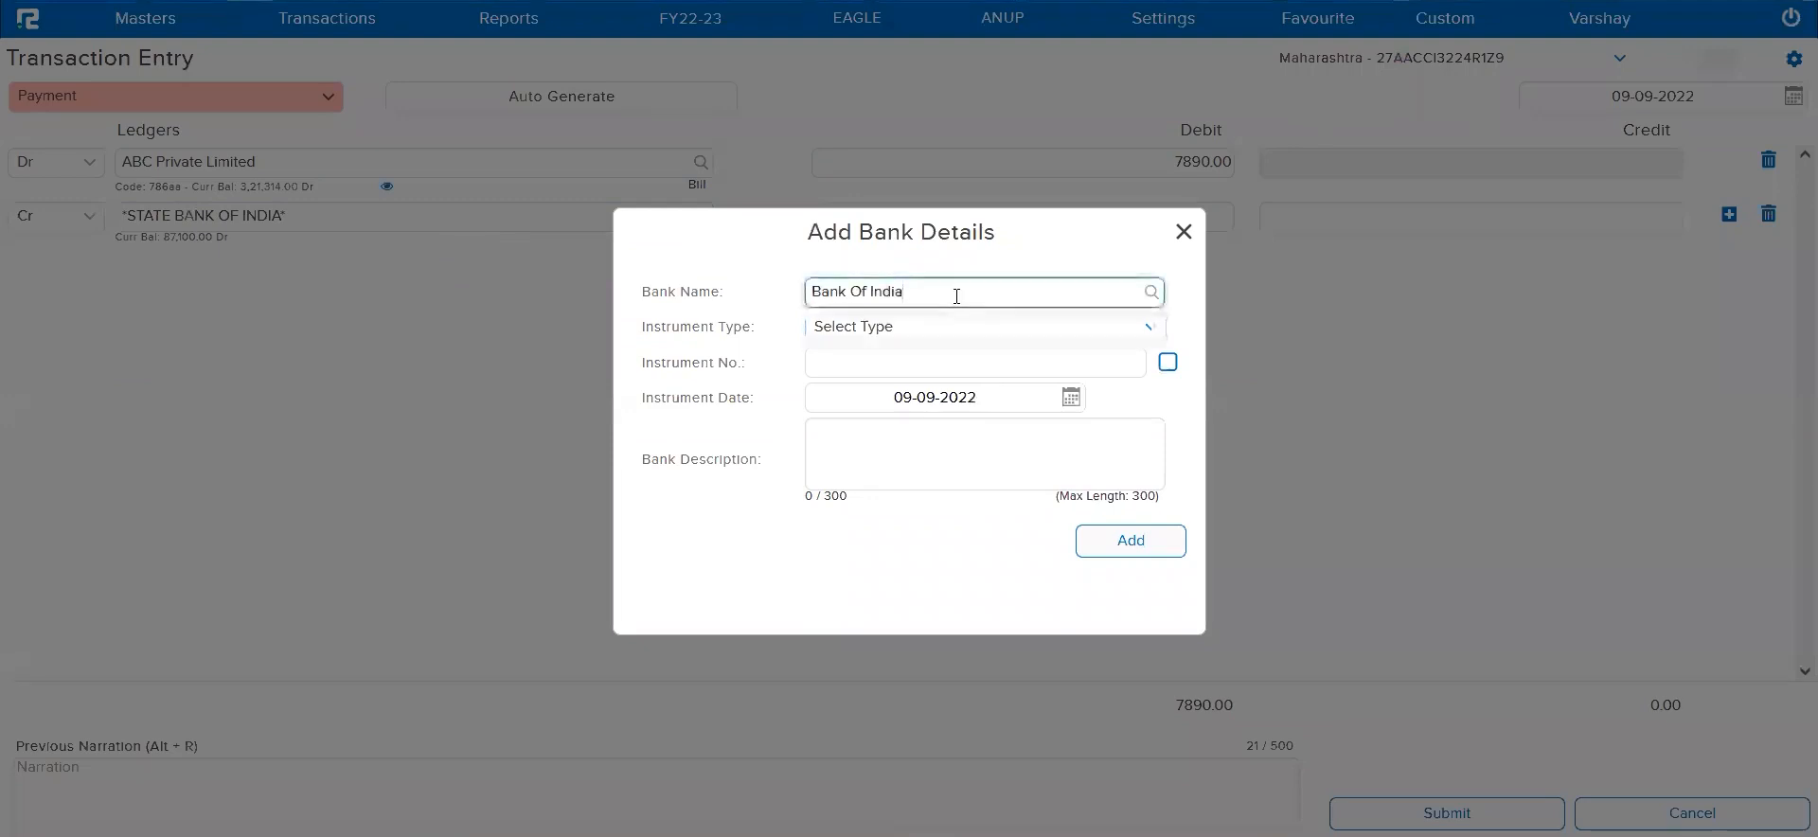
pyautogui.hotkey('ctrl', 'a')
pyautogui.write('S')
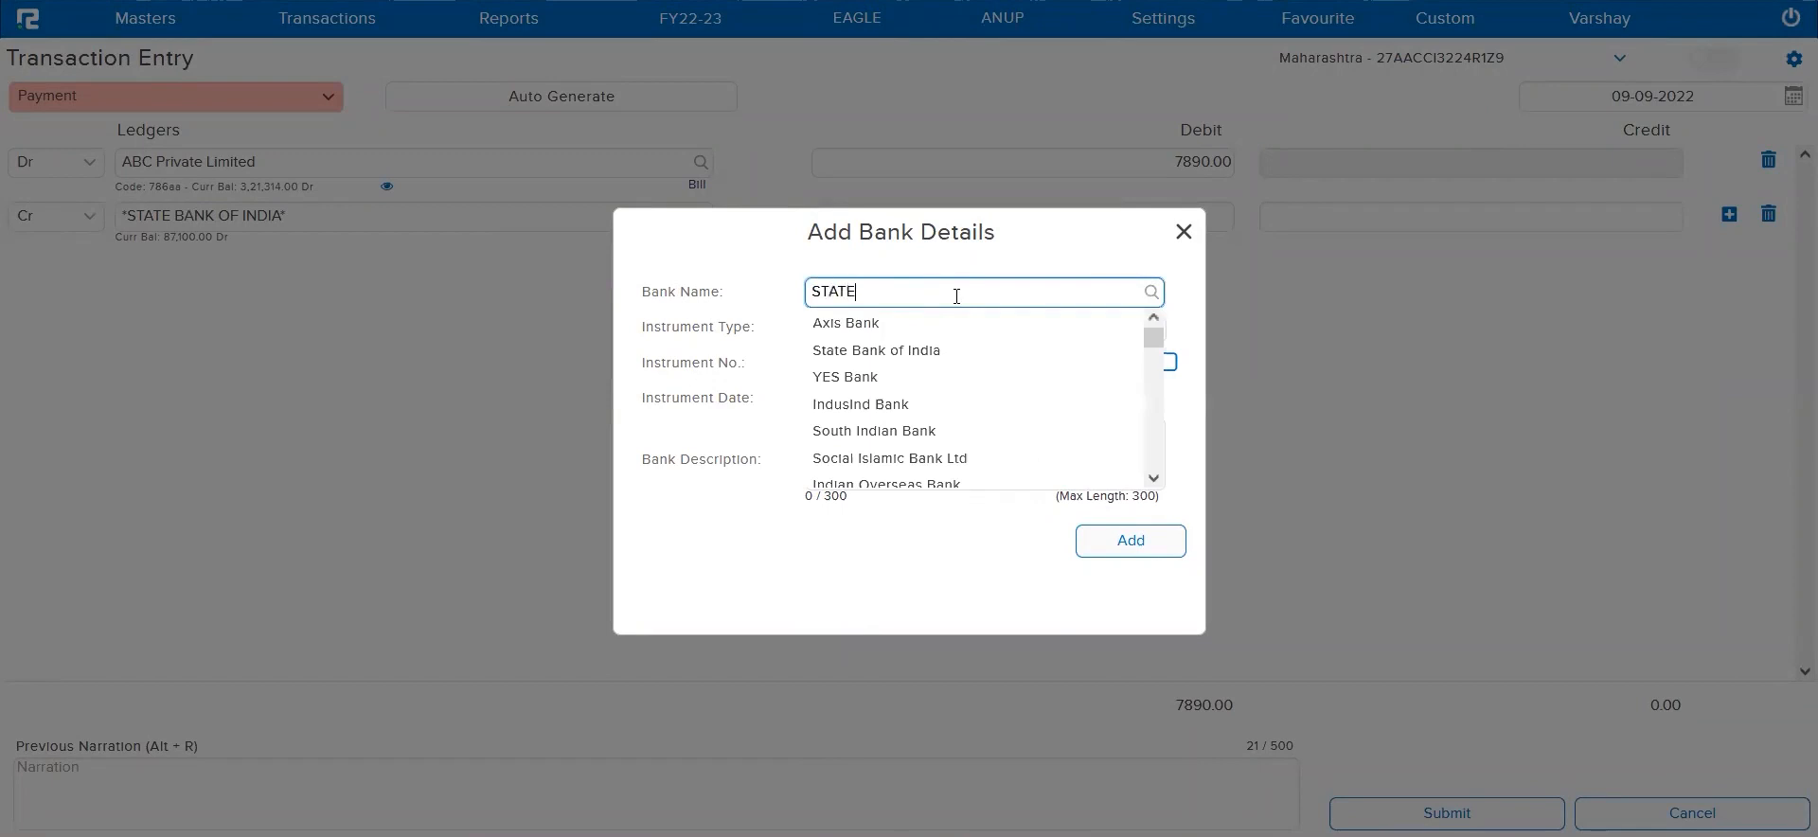
pyautogui.click(962, 324)
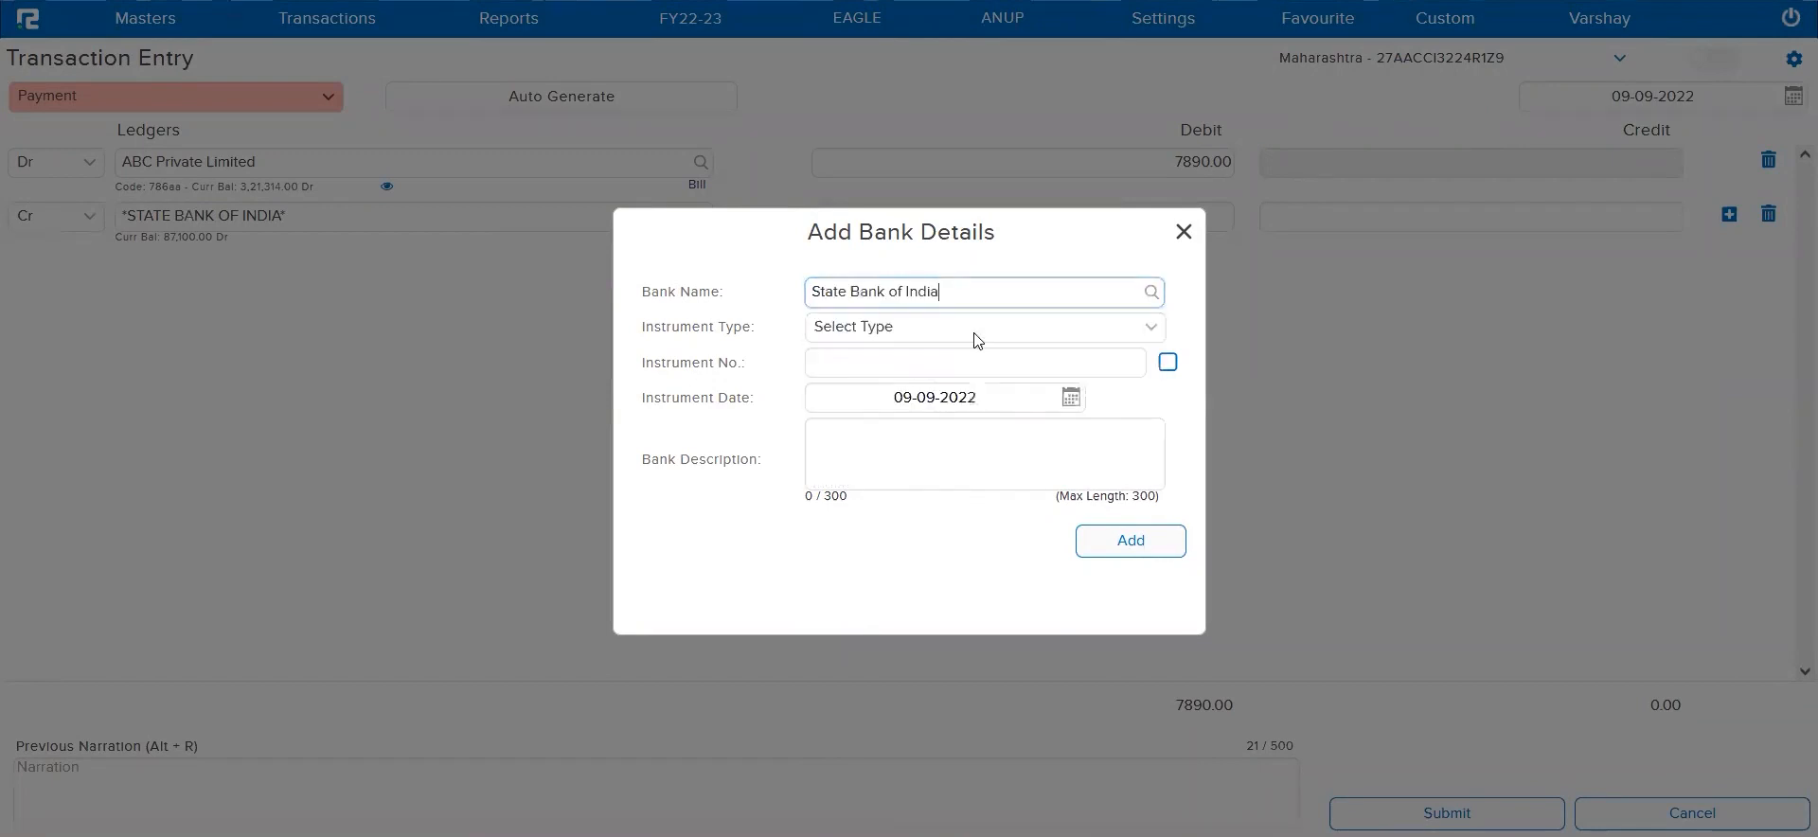
pyautogui.click(917, 331)
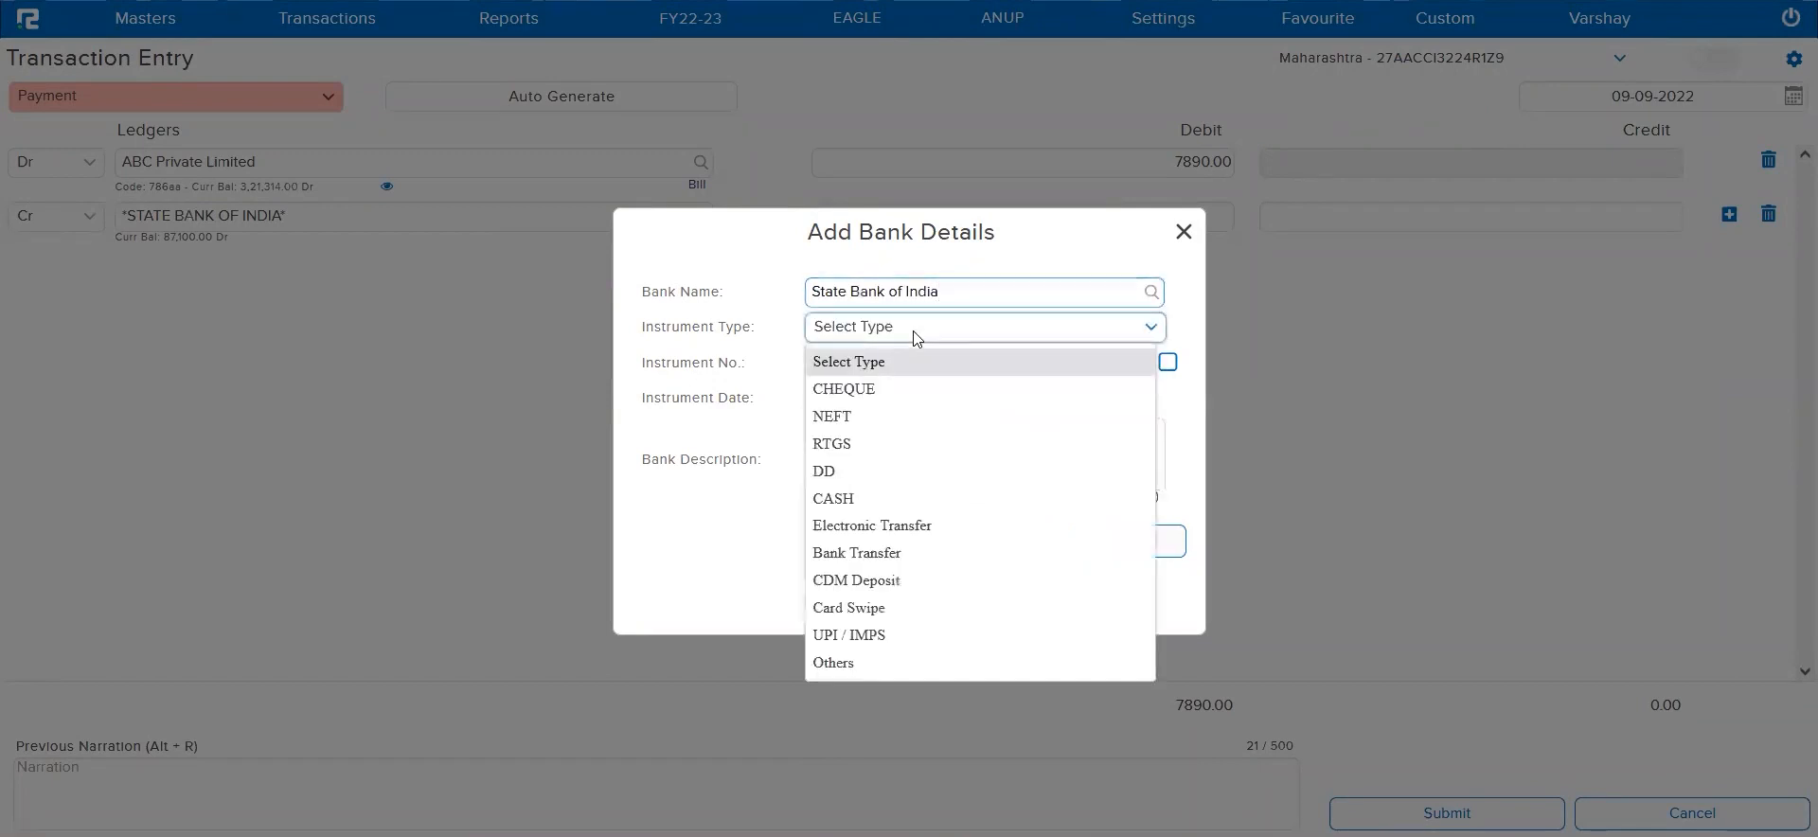
pyautogui.click(849, 390)
pyautogui.click(833, 364)
pyautogui.write('852147')
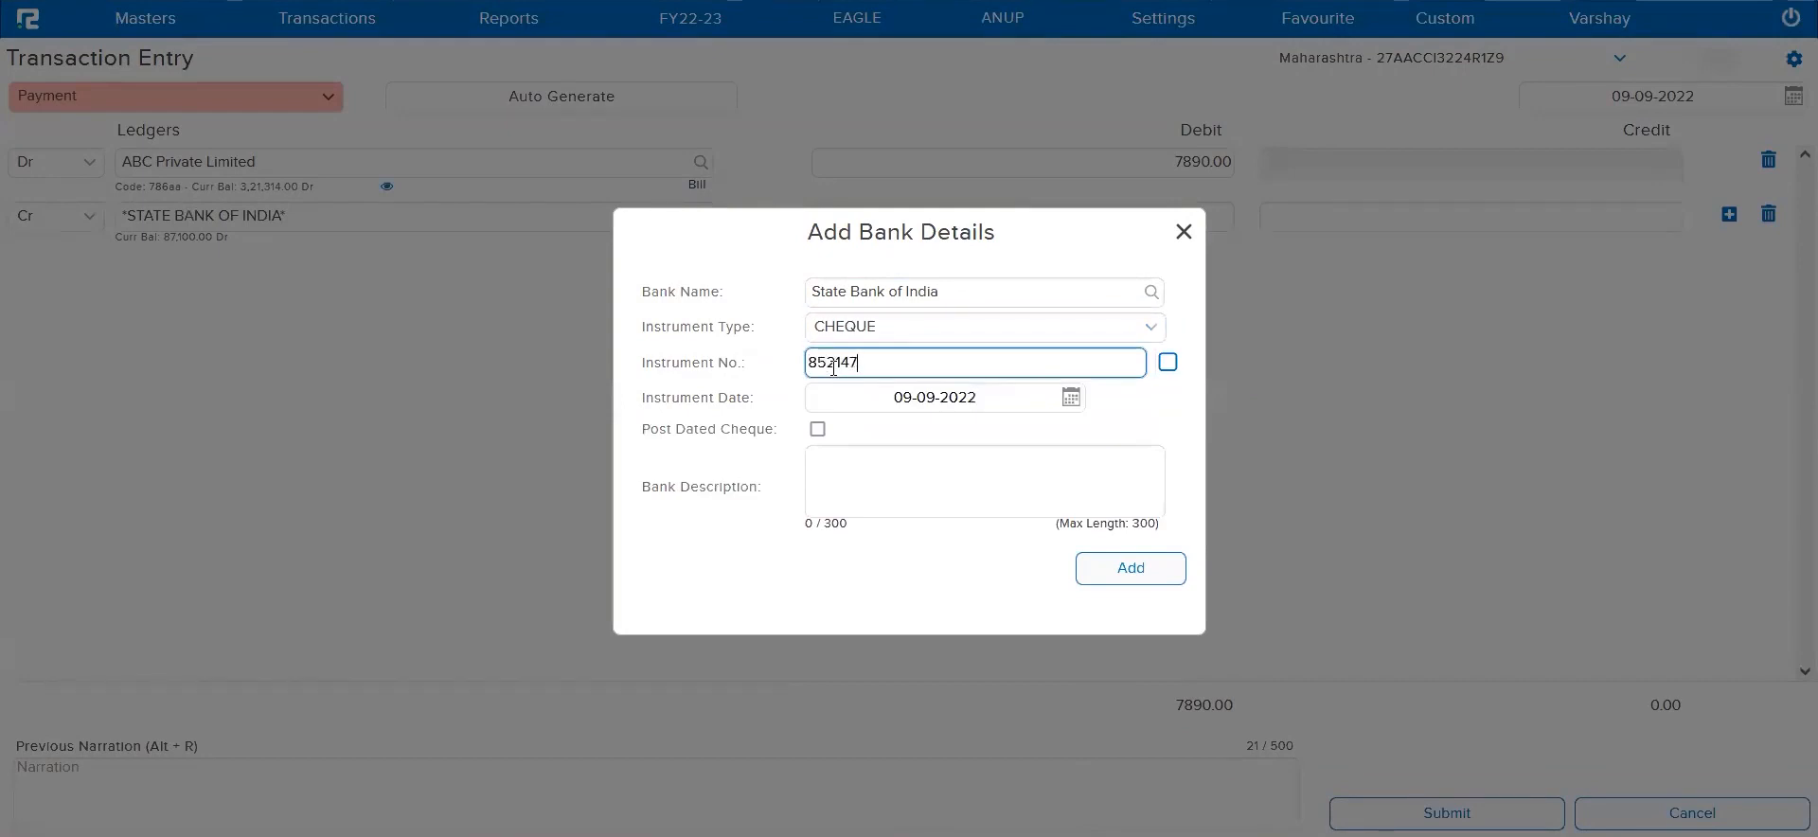
pyautogui.click(1136, 569)
# Submit the ABC Private Limited payment voucher, supplying CR-0085 as its mandatory Cashflow Code
pyautogui.click(1447, 815)
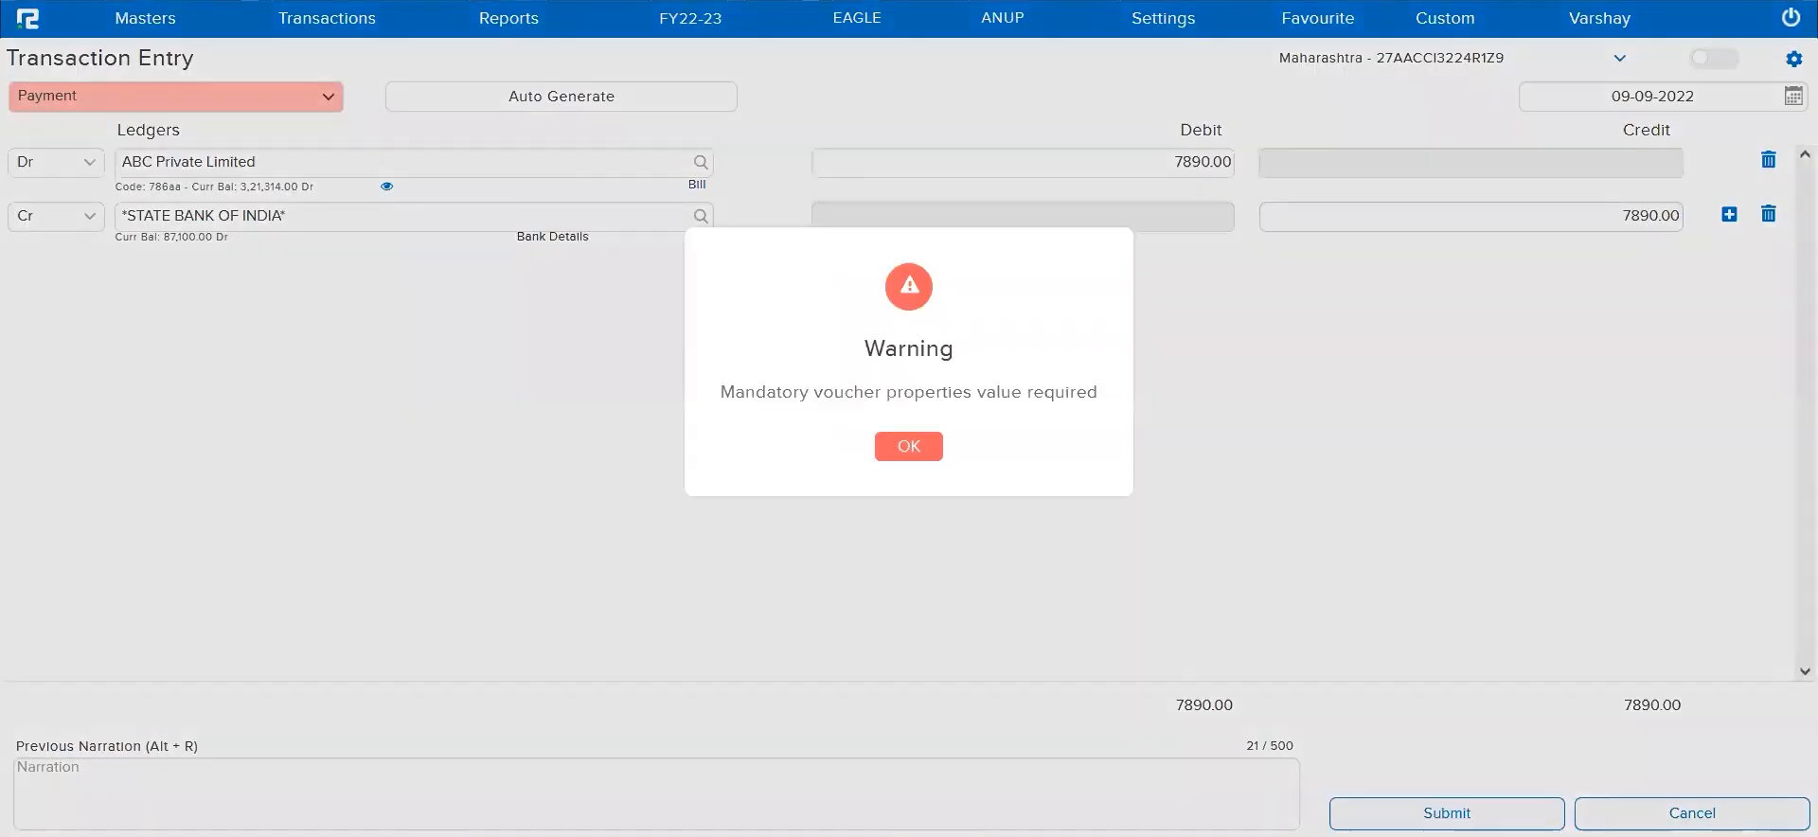
pyautogui.click(909, 447)
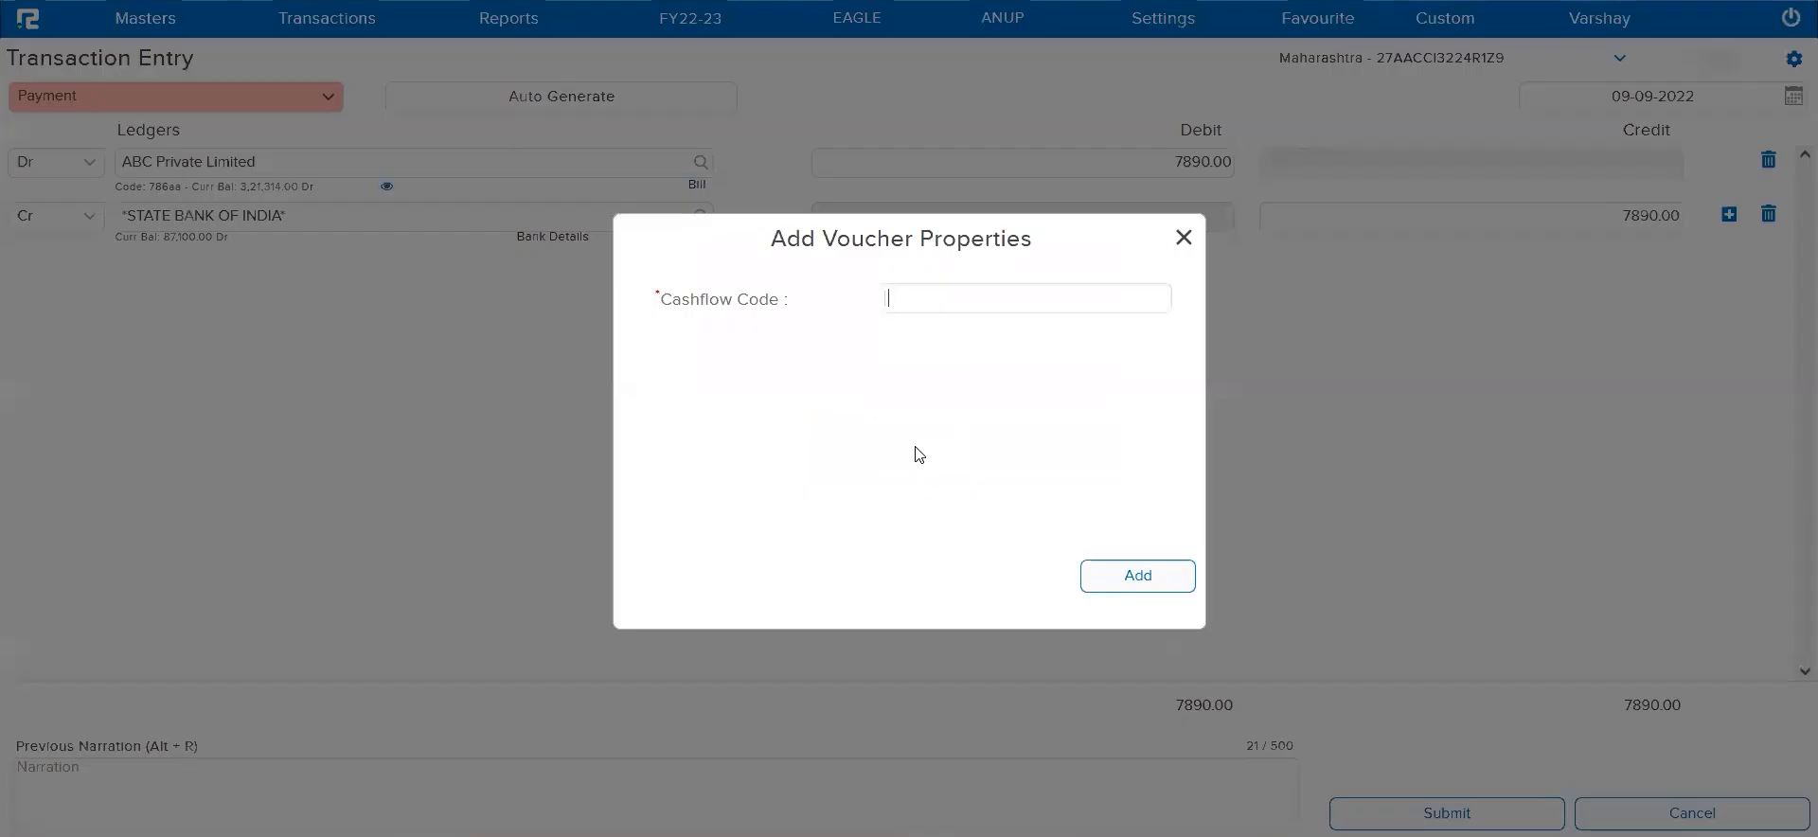
pyautogui.write('cr')
pyautogui.click(1163, 575)
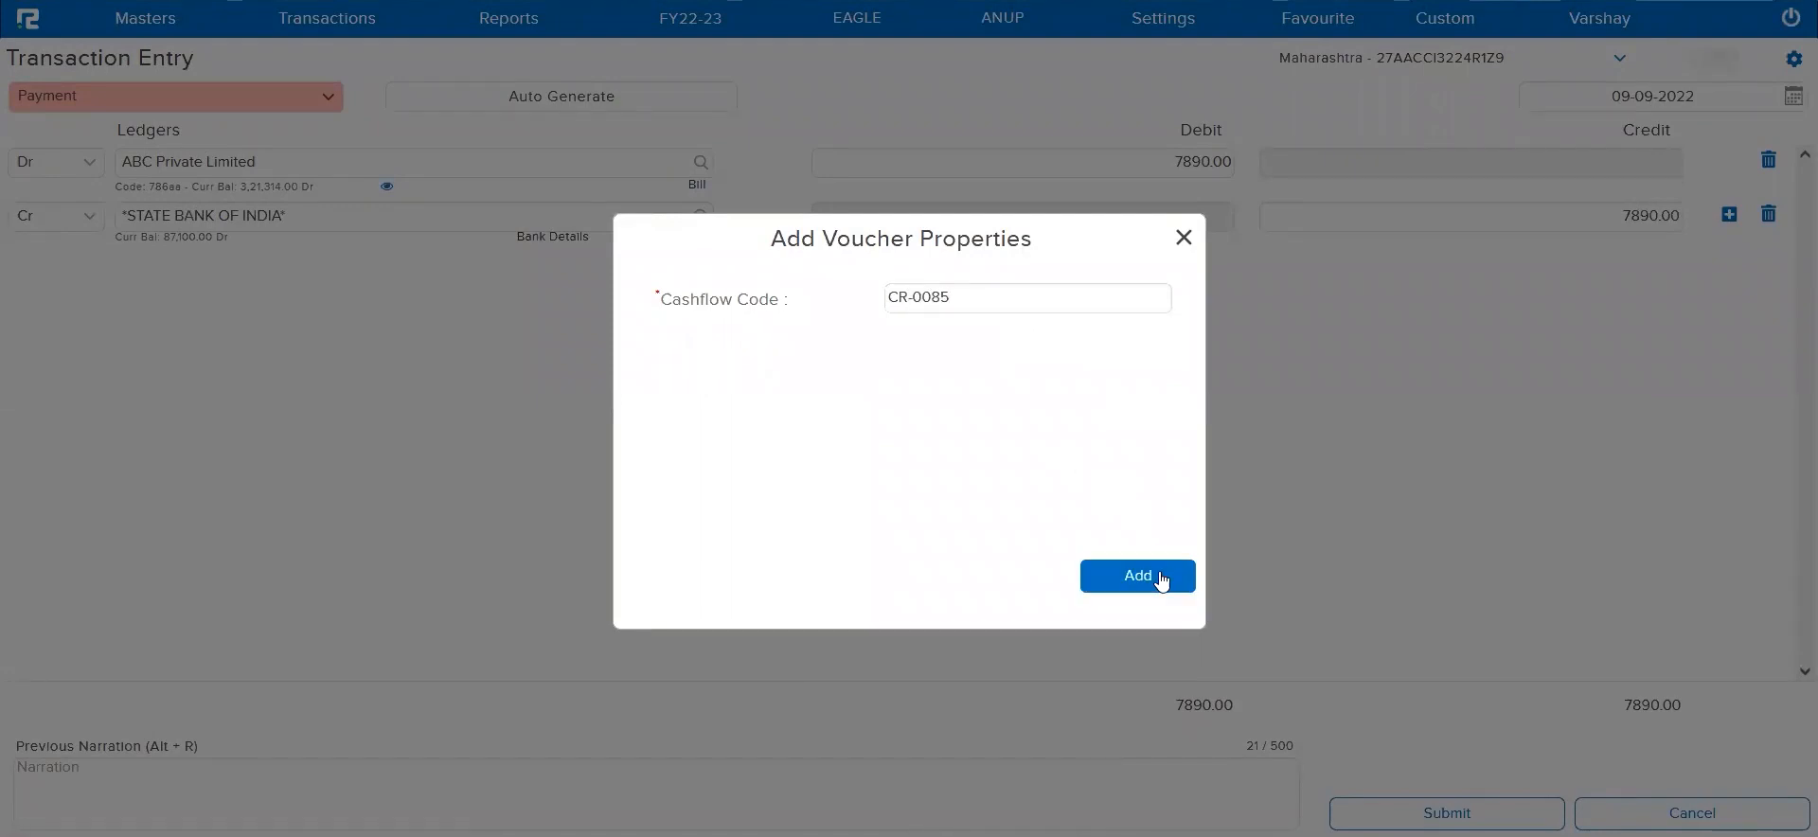
pyautogui.click(1443, 800)
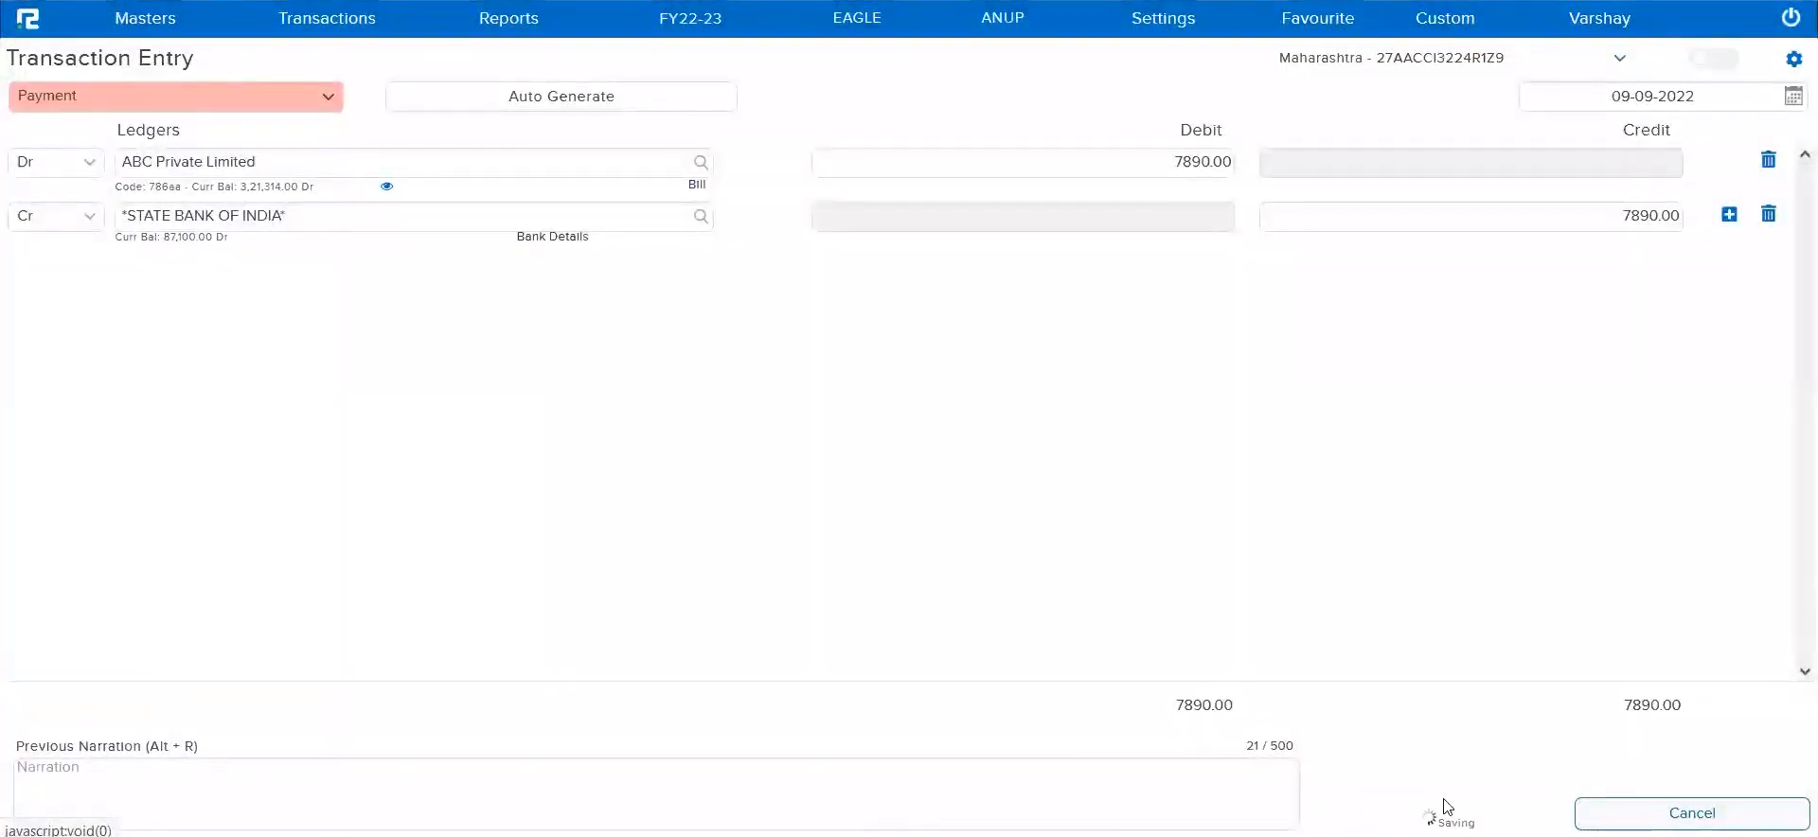
pyautogui.click(900, 468)
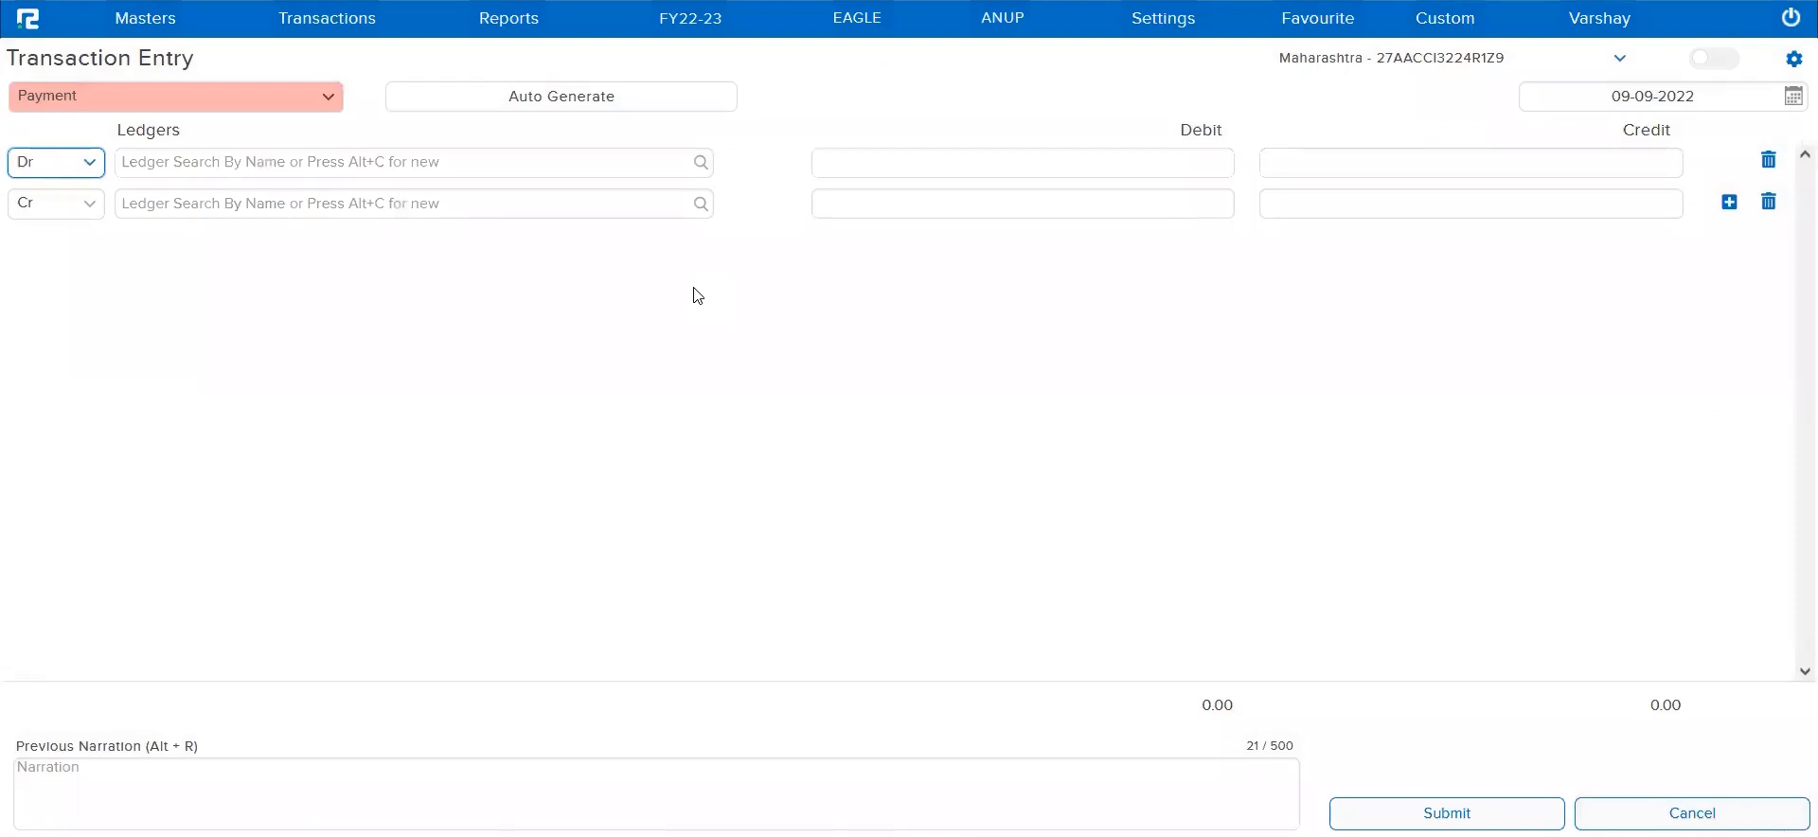
# Open the Day Book report from the accounts daily reports
pyautogui.click(502, 36)
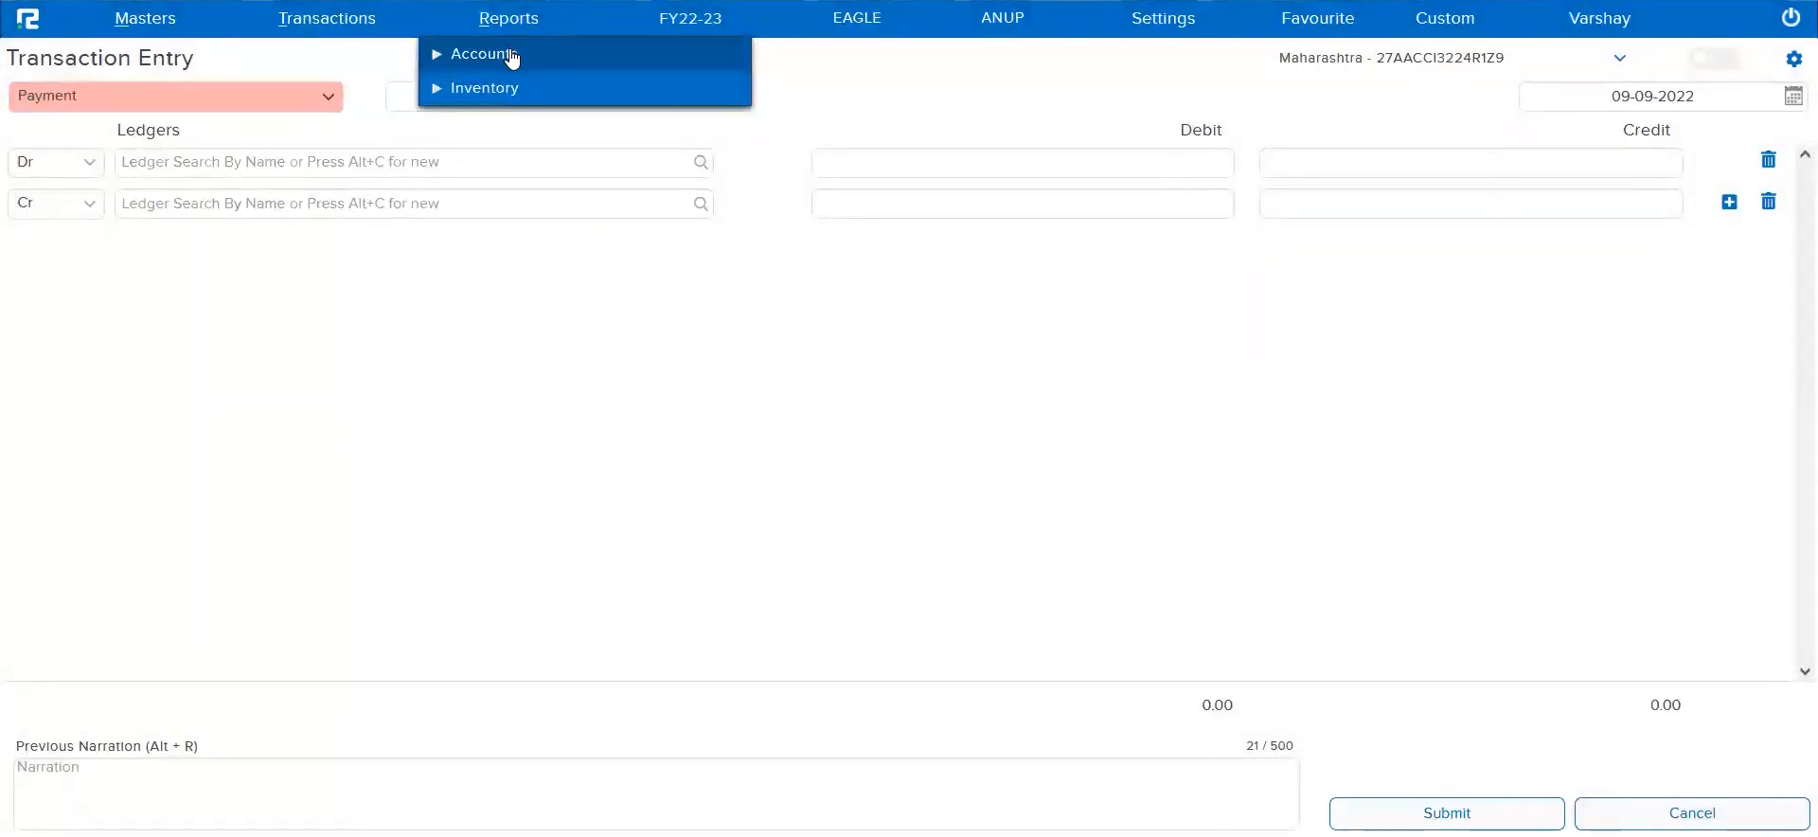
pyautogui.click(511, 61)
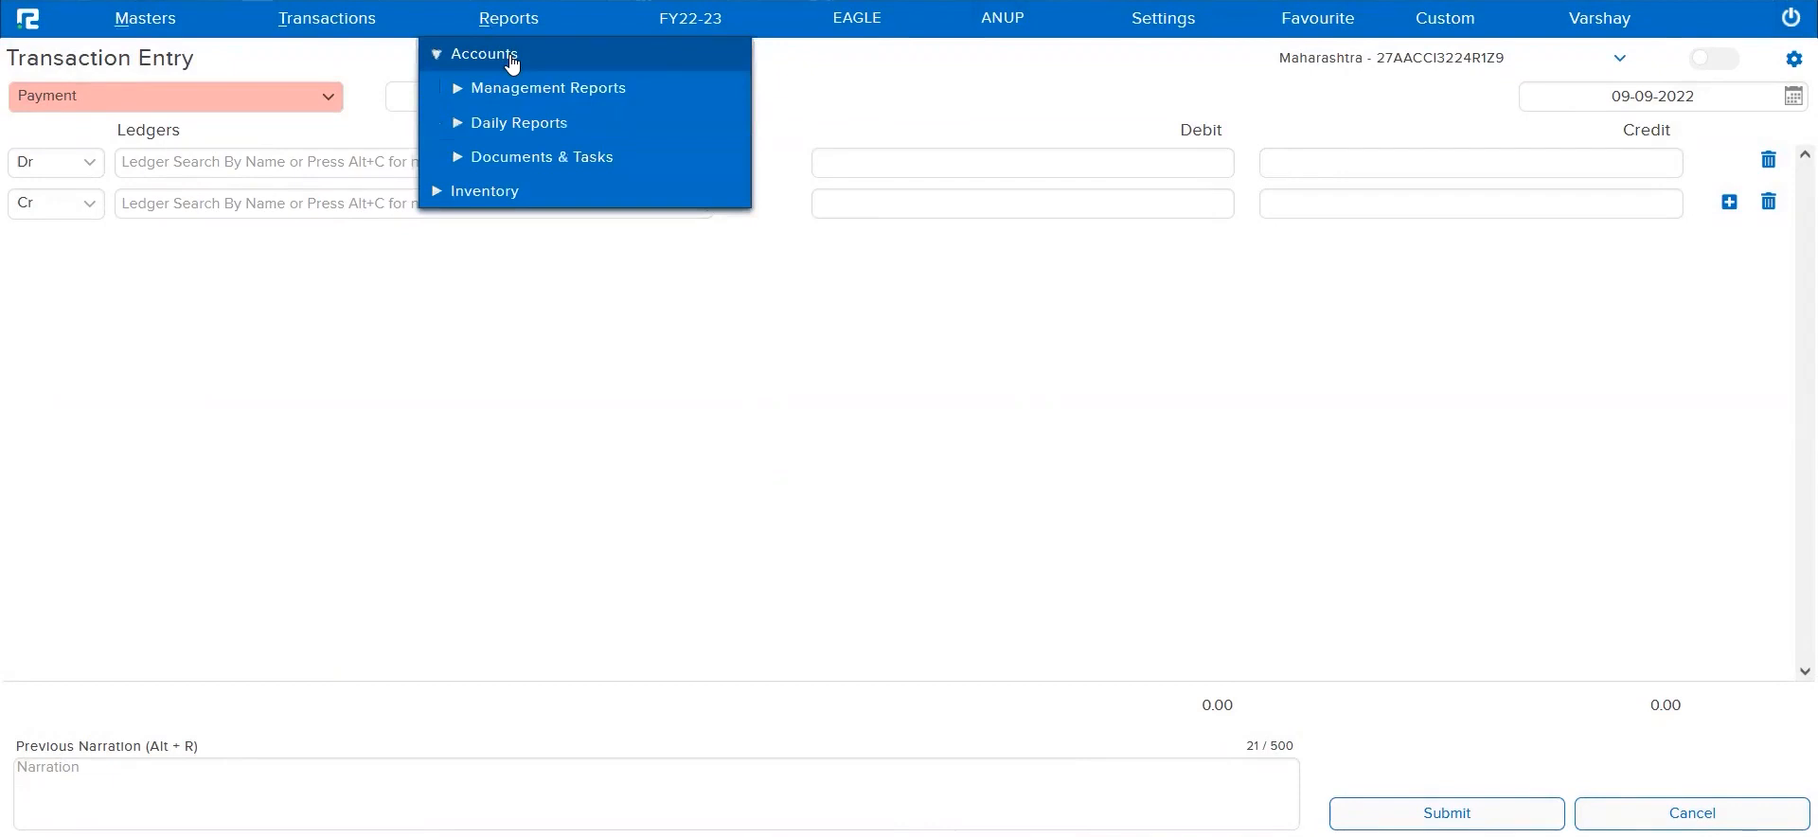
pyautogui.click(529, 125)
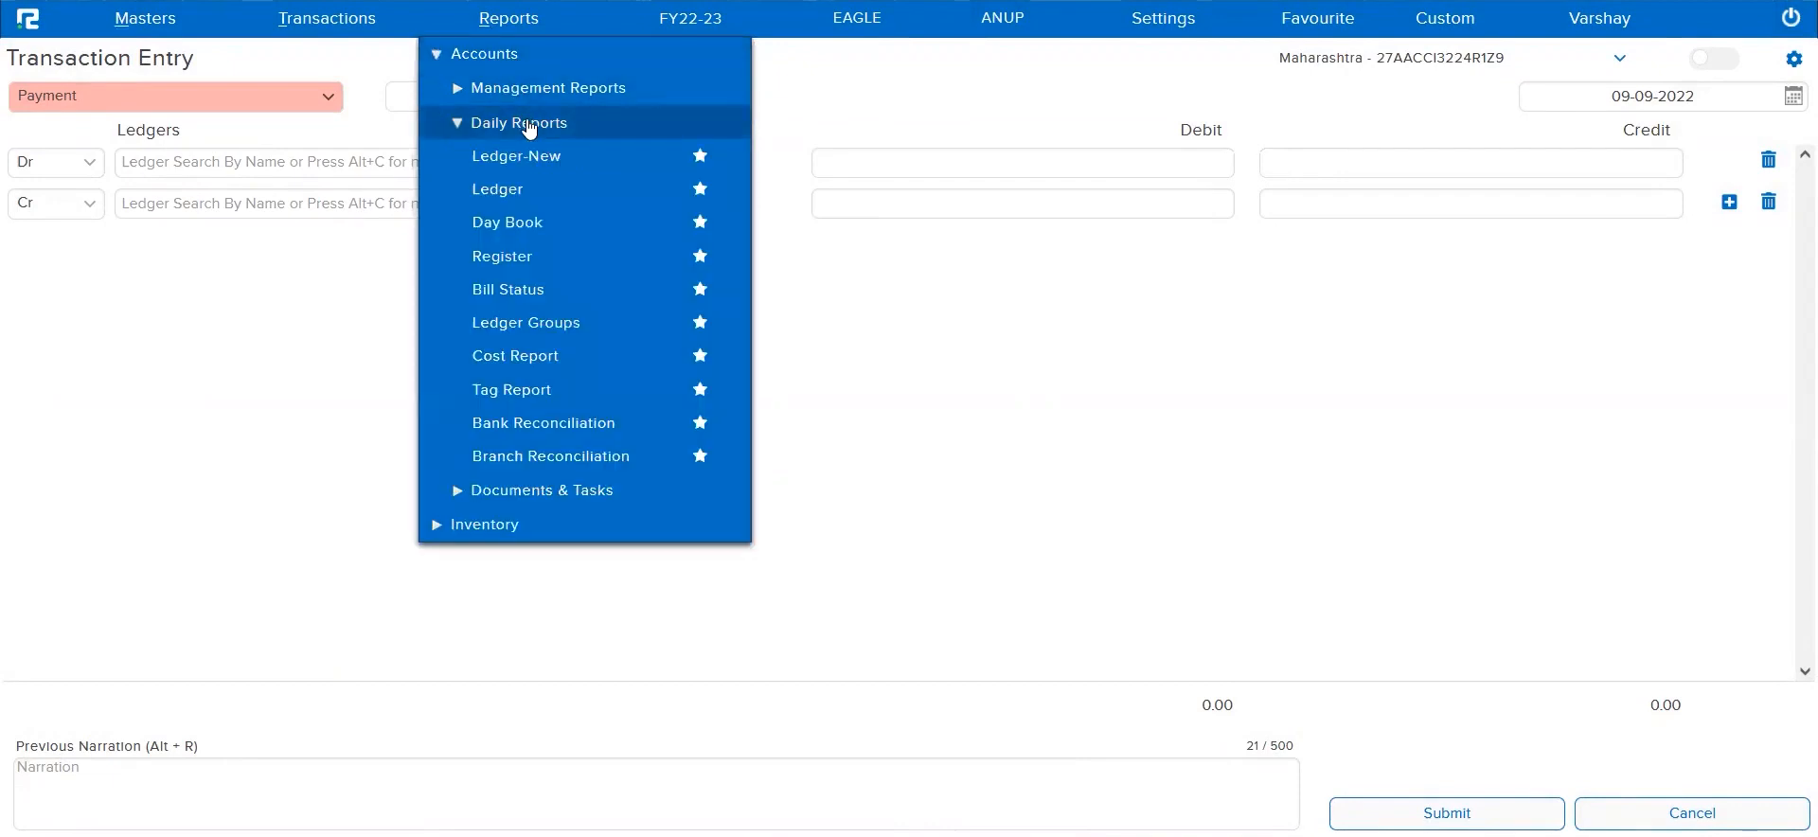
pyautogui.click(507, 221)
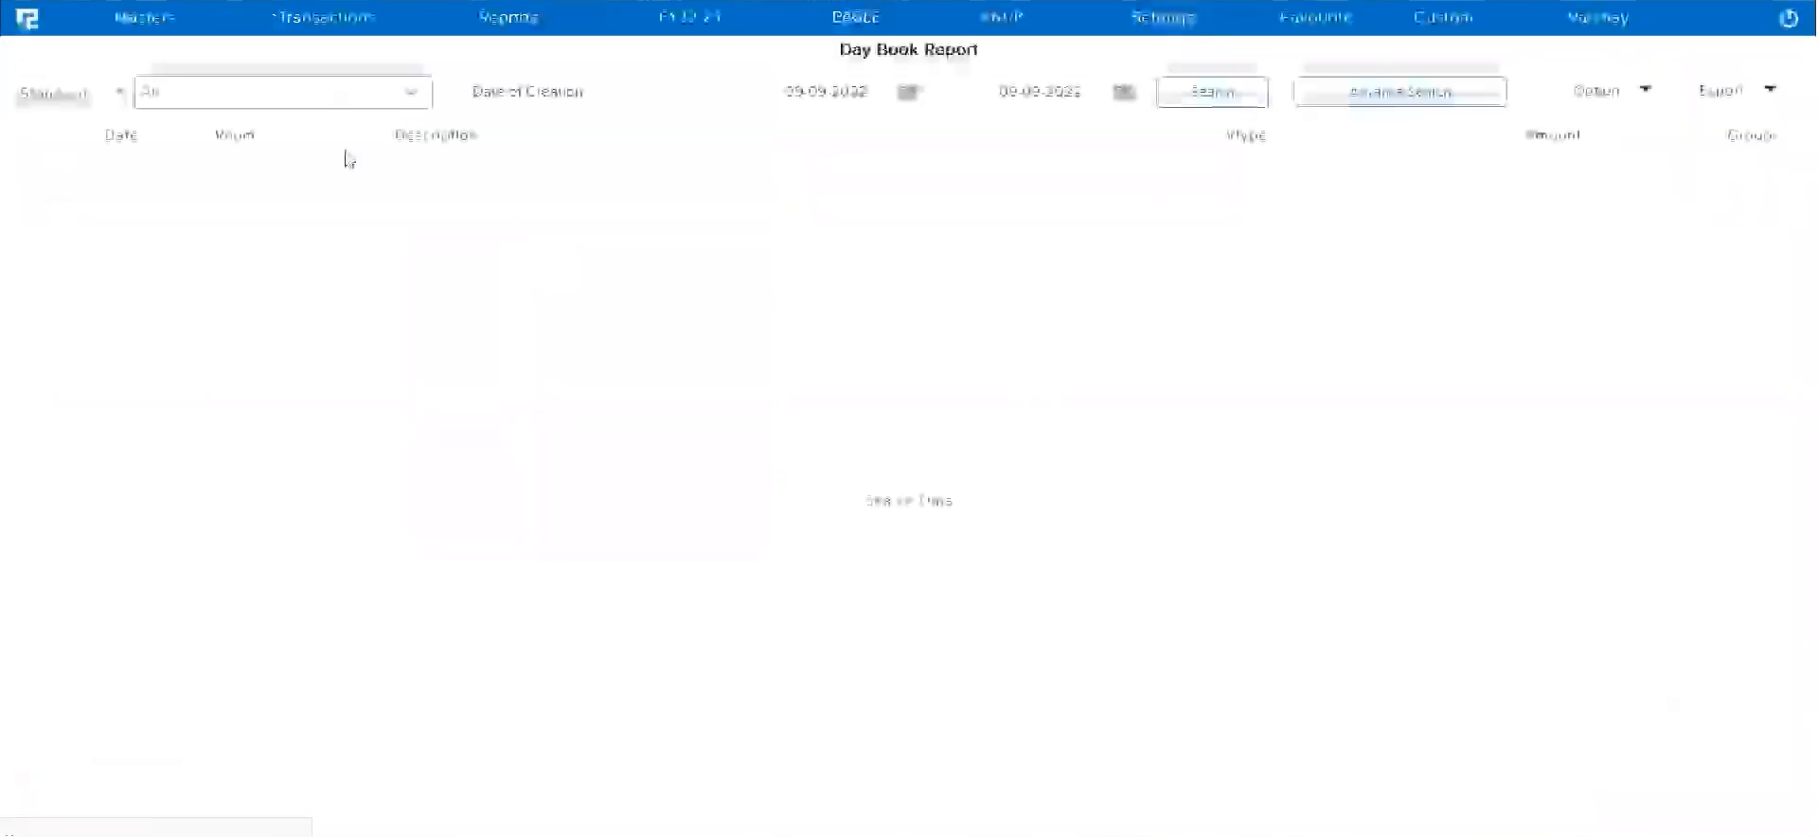
# Search the Day Book for Payment vouchers created on 09-09-2022
pyautogui.click(270, 94)
pyautogui.click(146, 121)
pyautogui.click(324, 121)
pyautogui.write('PAY')
pyautogui.click(211, 200)
pyautogui.click(803, 316)
pyautogui.click(1210, 94)
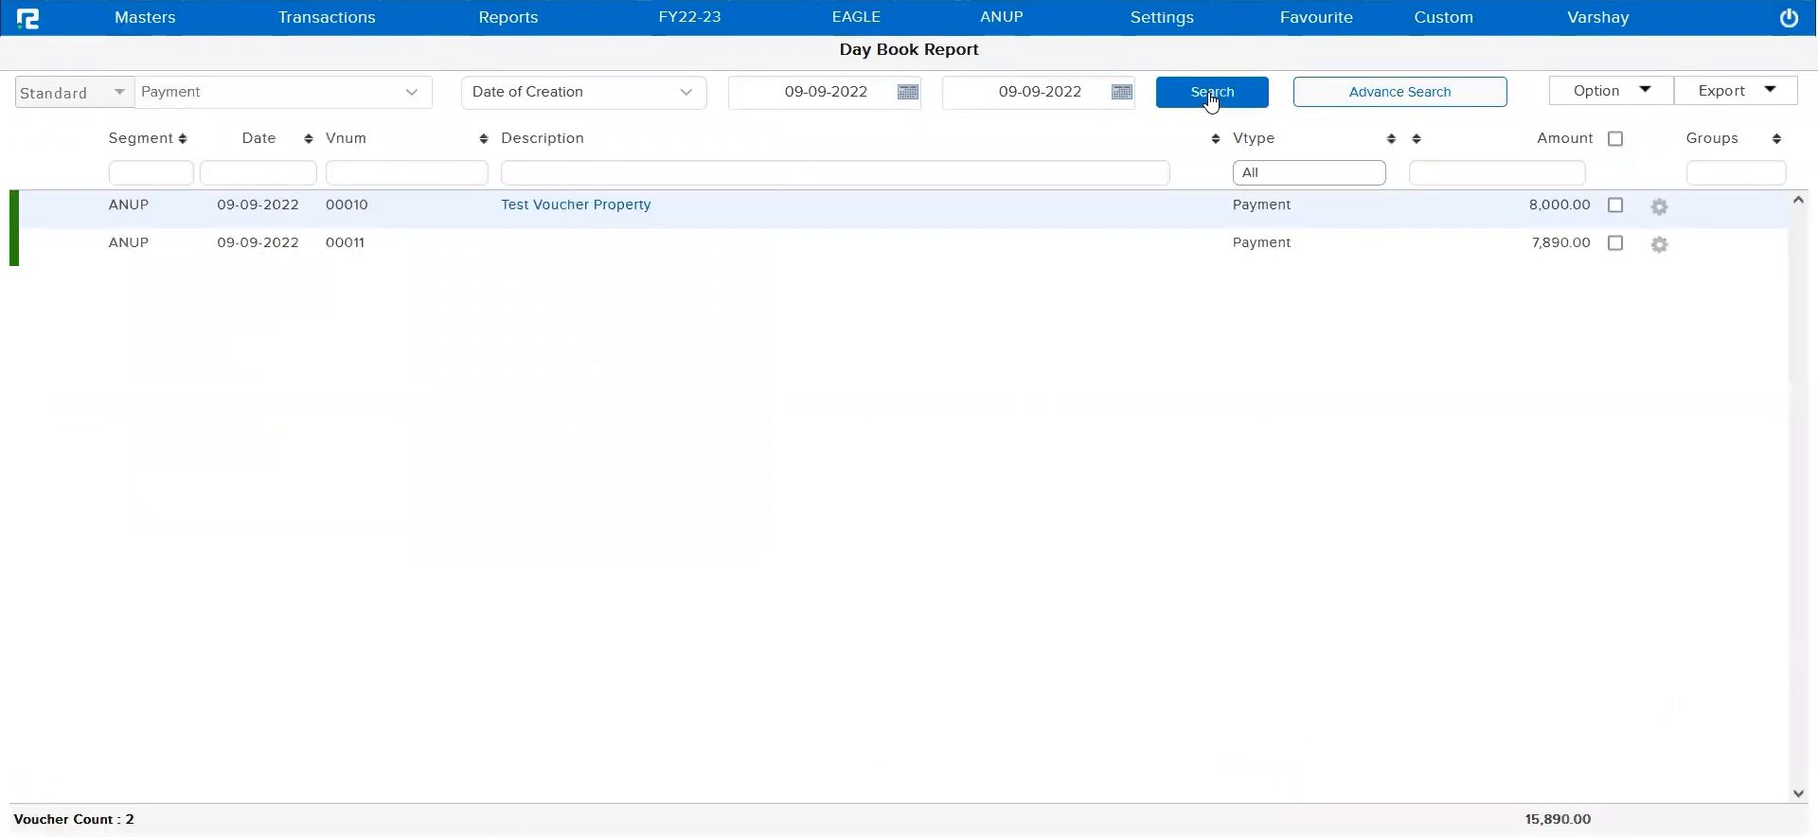
# Export the Payment vouchers as Excel Pivot Structure Details and open the downloaded Day_Book_Report.xlsx in Excel
pyautogui.click(1591, 95)
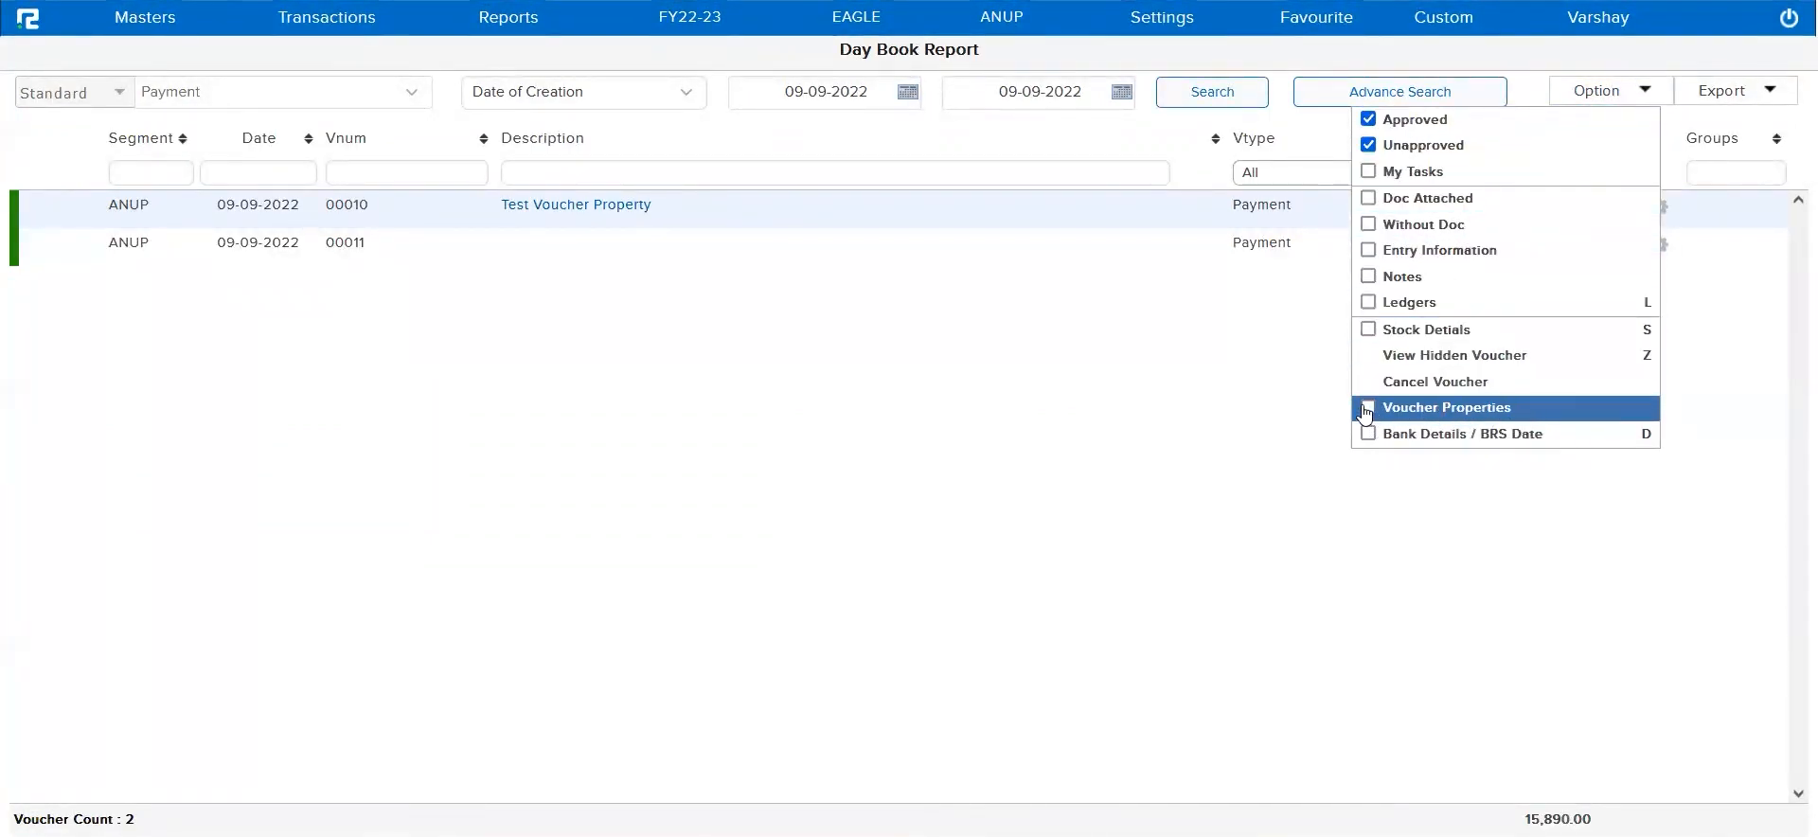
pyautogui.click(1169, 429)
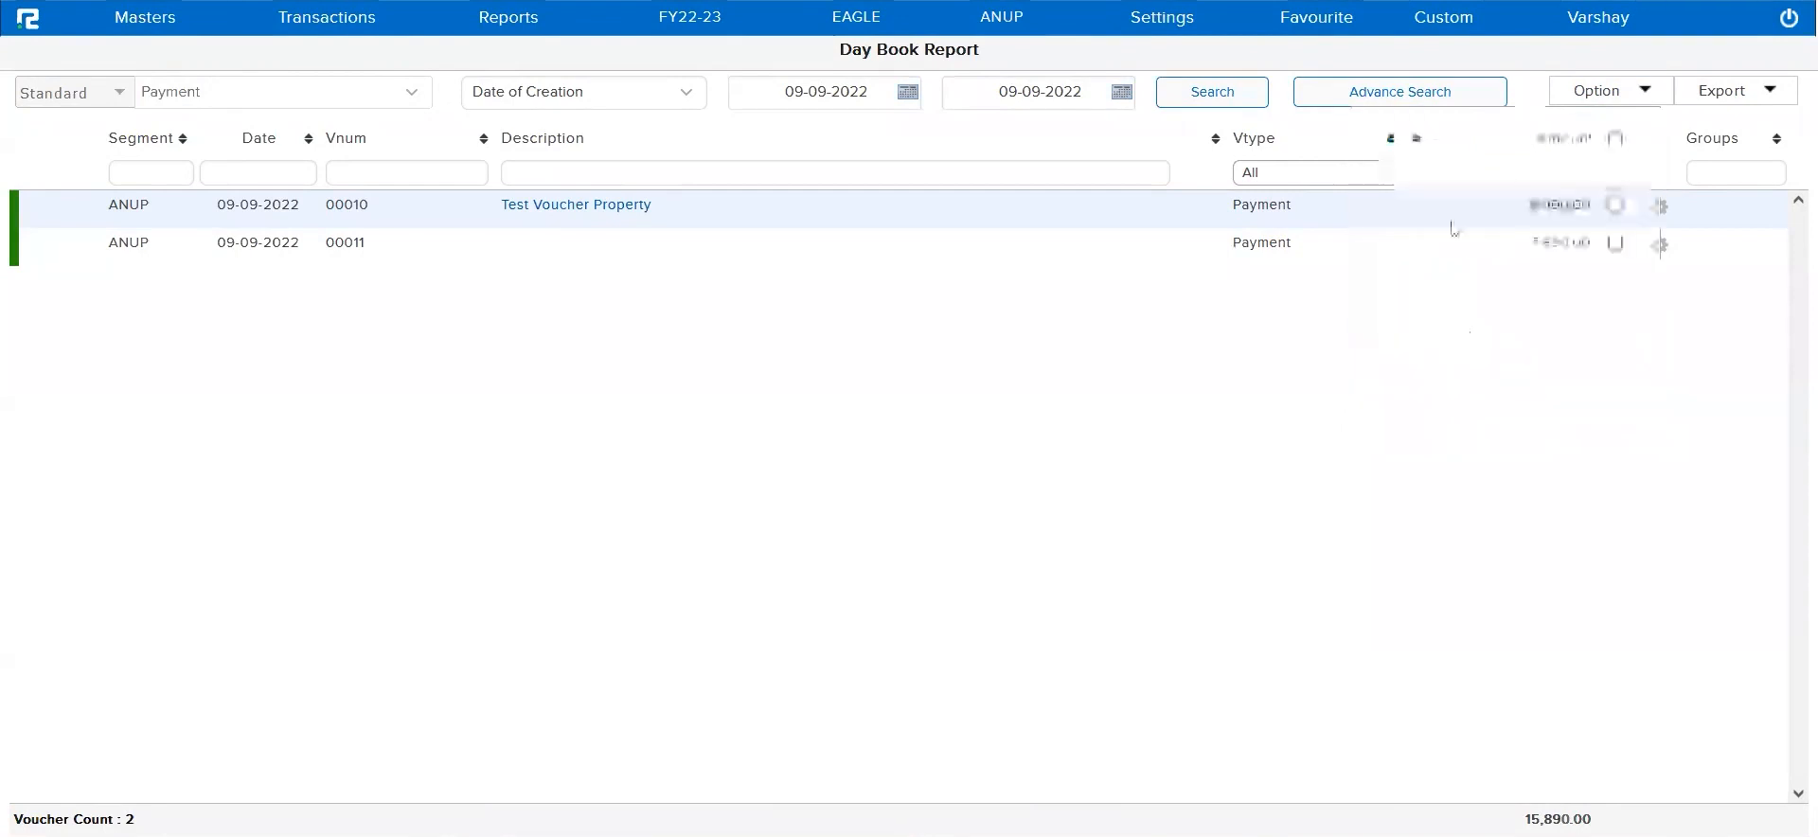
pyautogui.click(1748, 99)
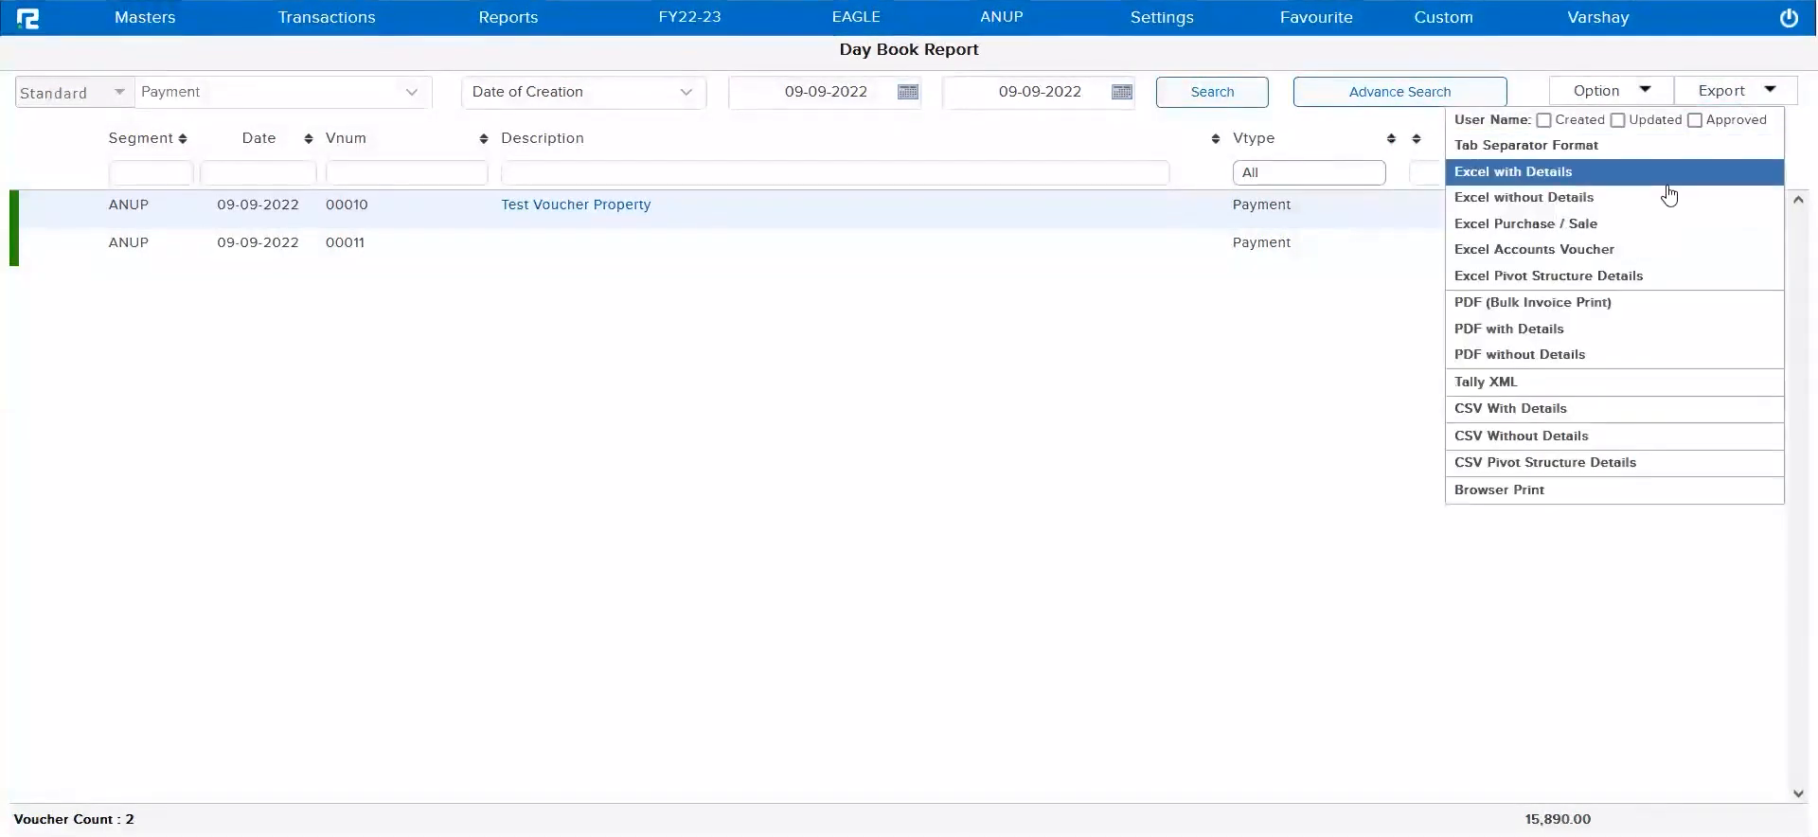
pyautogui.click(1602, 282)
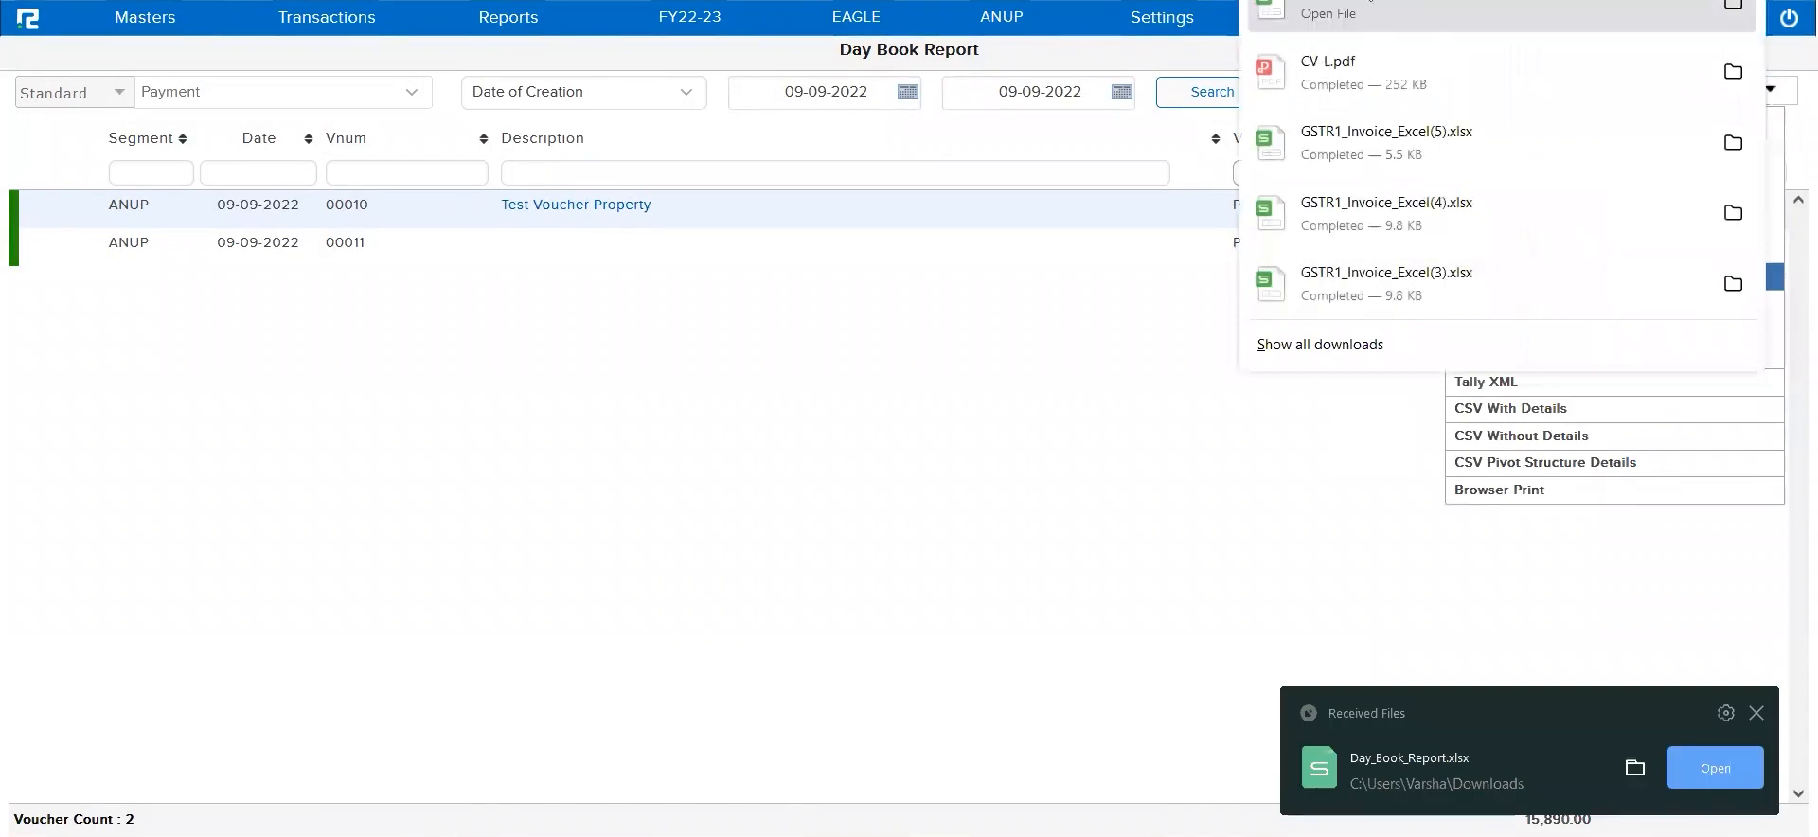
pyautogui.click(1364, 11)
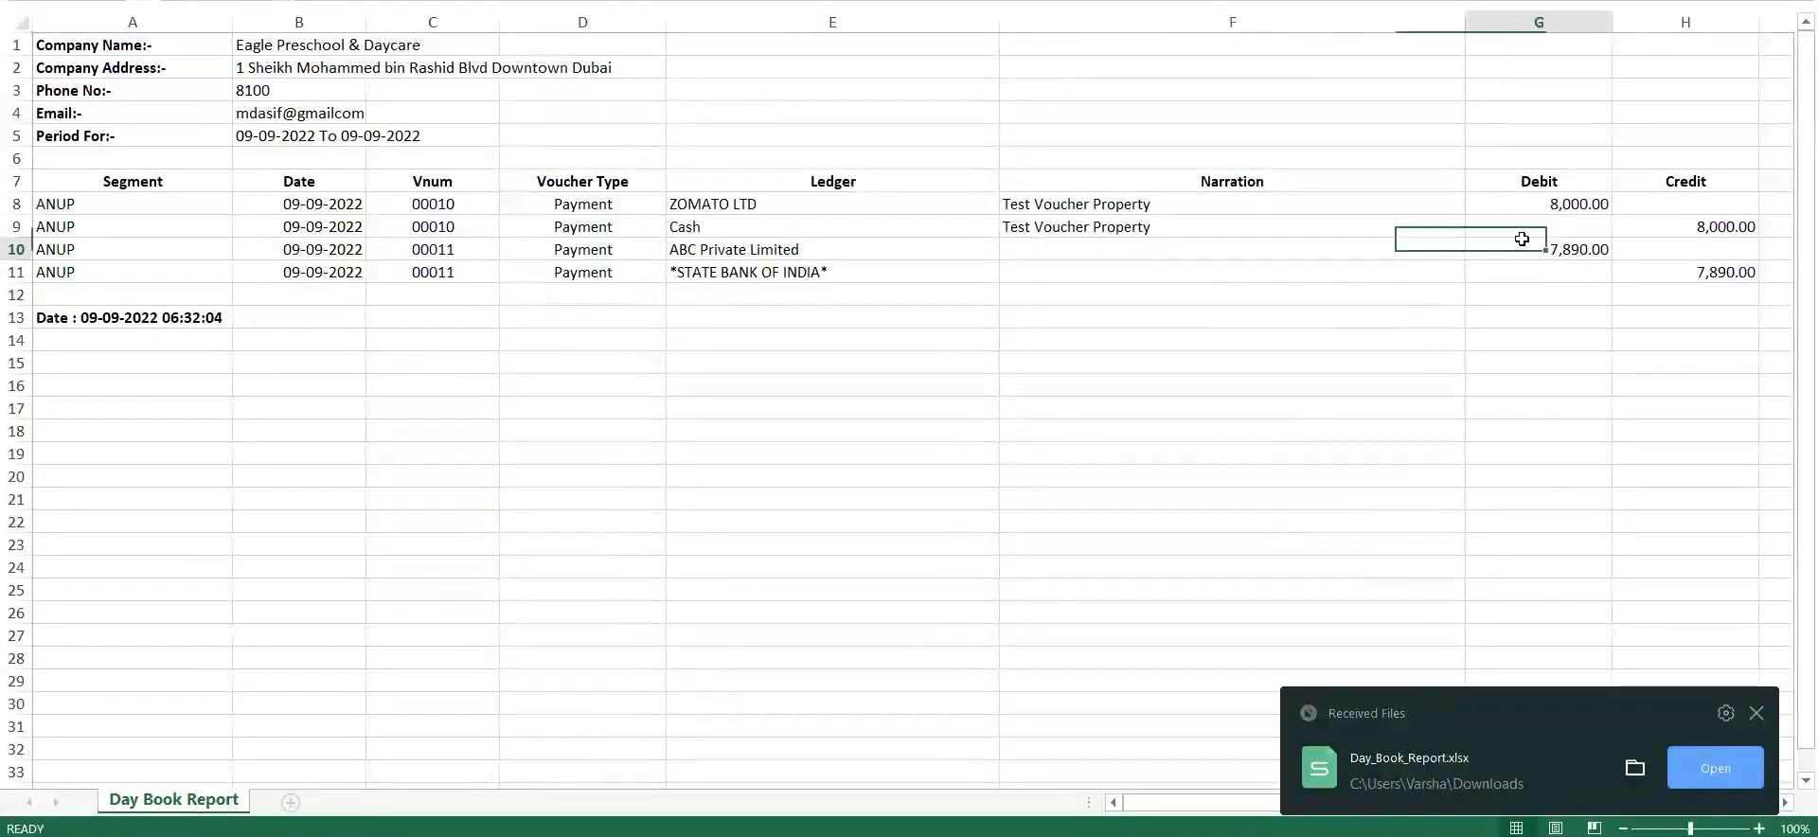
# Locate the Cashflow Code column header in row 7 of the exported Day Book sheet
pyautogui.click(1521, 240)
pyautogui.press('Left')
pyautogui.press('Left')
pyautogui.press('Left')
pyautogui.press('Right')
pyautogui.press('Right')
pyautogui.press('Right')
pyautogui.press('Right')
pyautogui.press('Right')
pyautogui.press('Right')
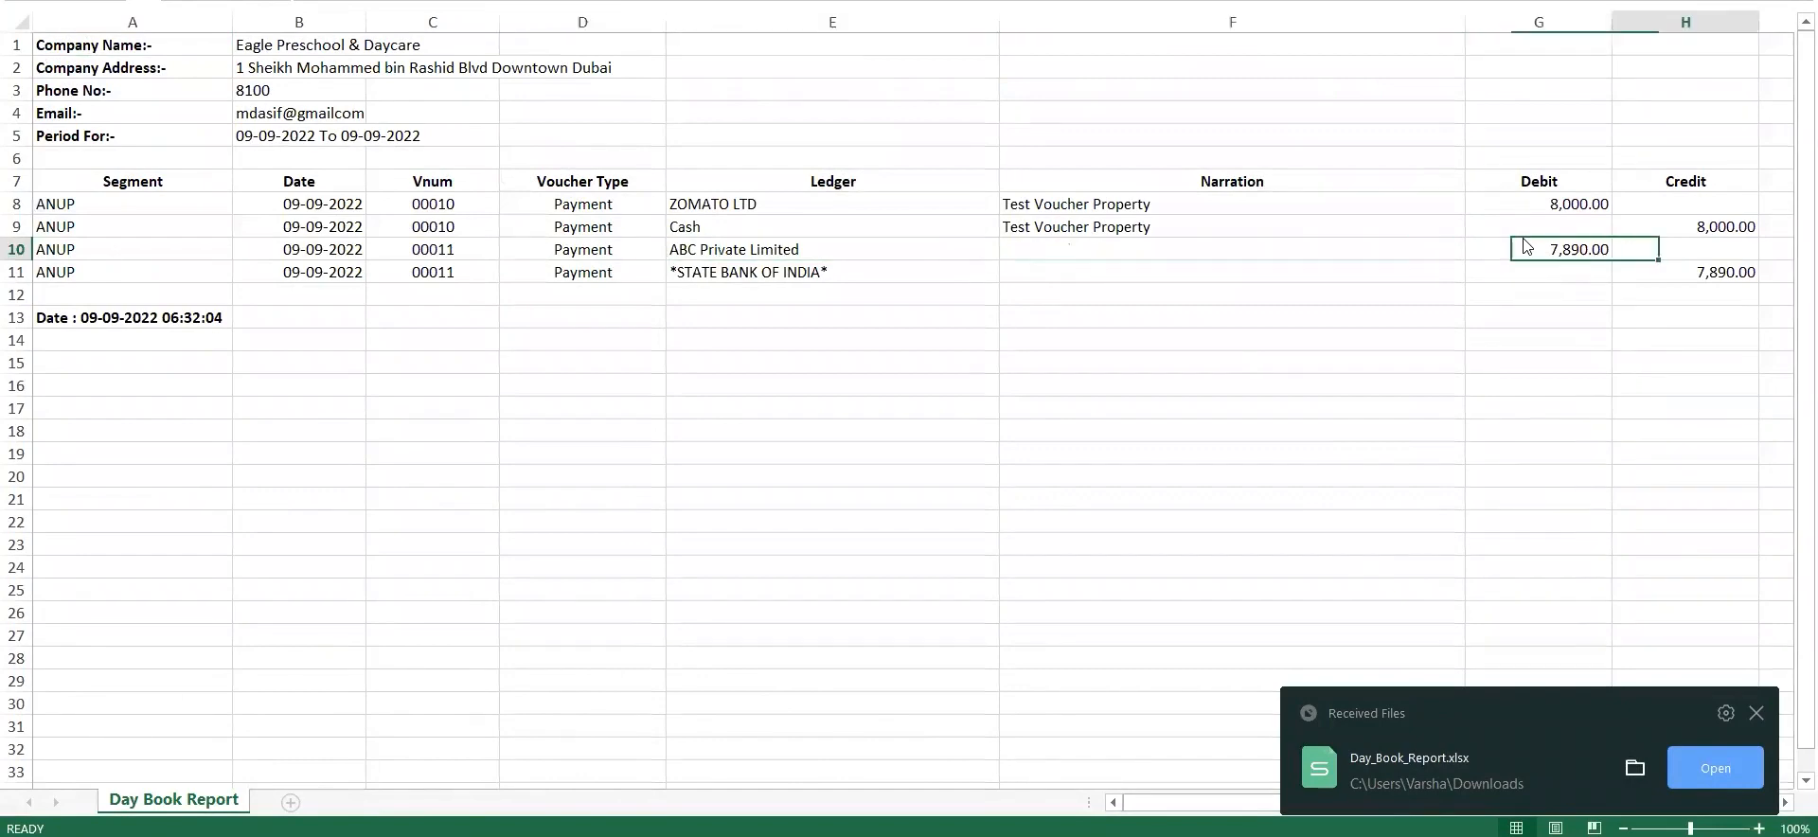
pyautogui.press('Right')
pyautogui.press('Left')
pyautogui.press('Up')
pyautogui.press('Up')
pyautogui.press('Up')
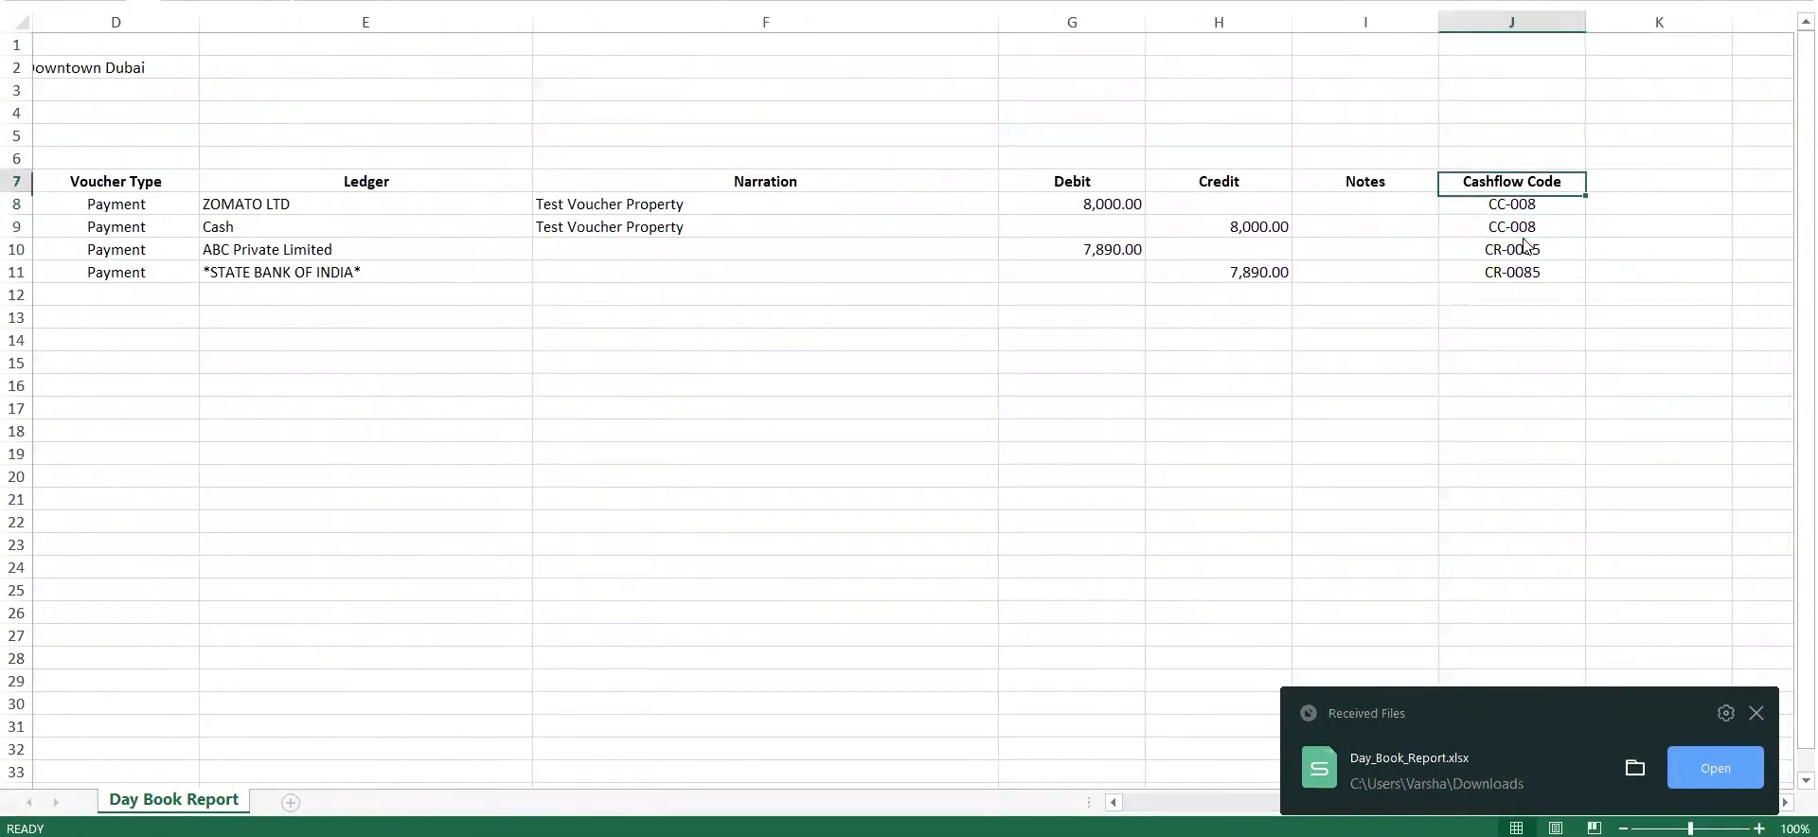
pyautogui.click(985, 0)
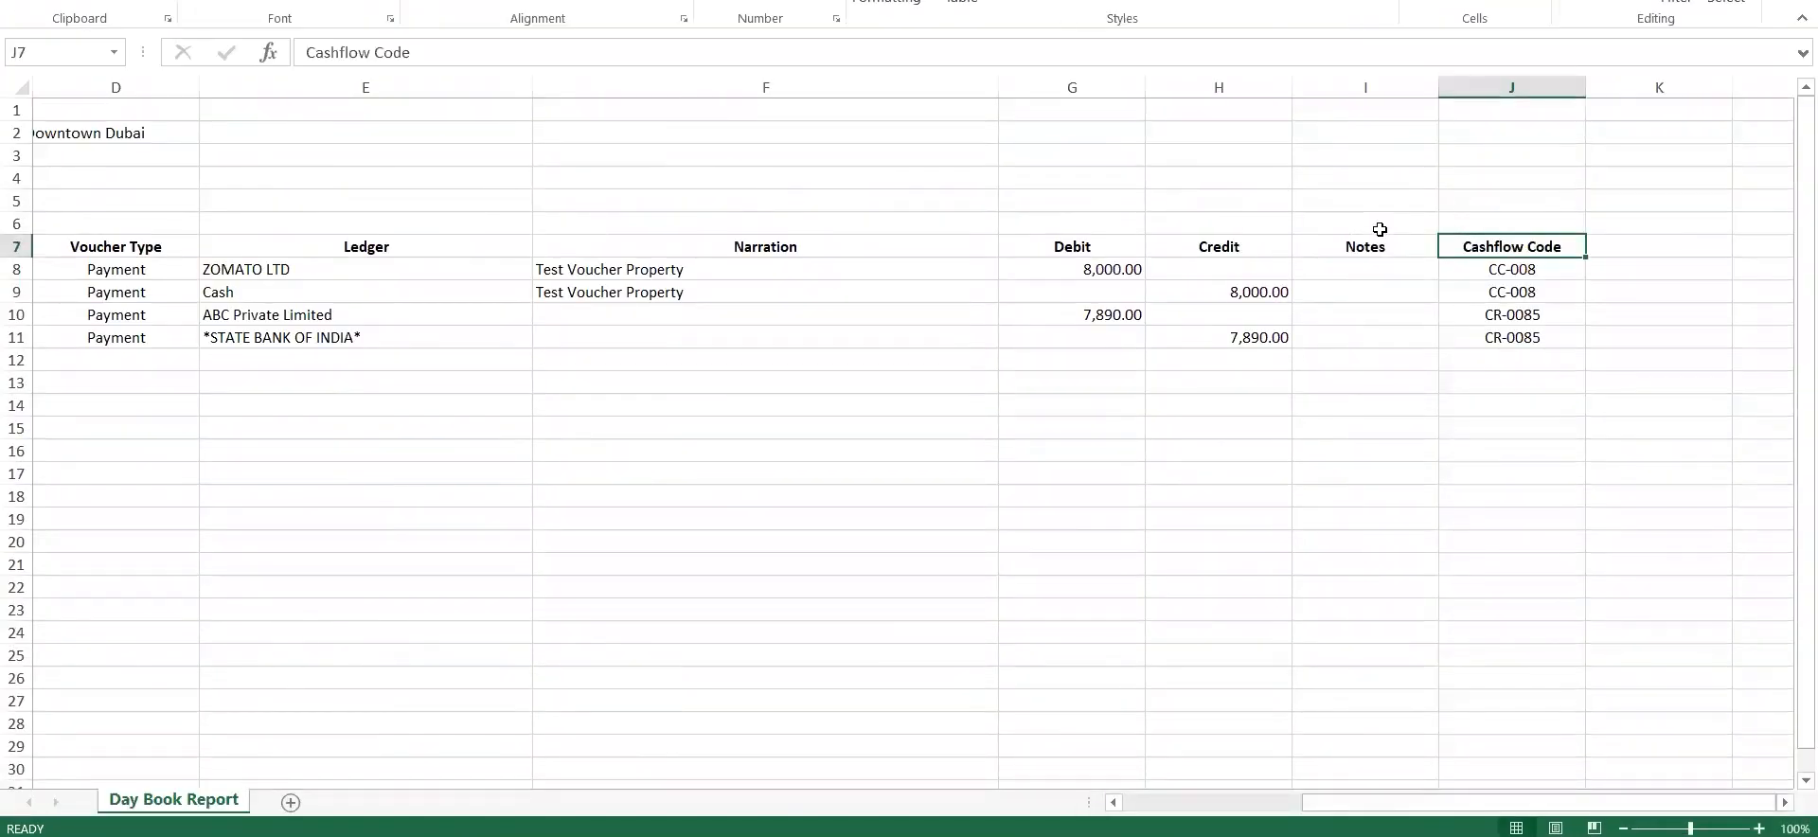
# Check the Cashflow Code entries against the voucher rows, down to the last entry in row 11
pyautogui.press('Right')
pyautogui.press('Right')
pyautogui.press('Right')
pyautogui.press('Right')
pyautogui.press('Left')
pyautogui.press('Left')
pyautogui.press('Left')
pyautogui.press('Left')
pyautogui.press('Down')
pyautogui.press('Down')
pyautogui.press('Down')
pyautogui.press('Down')
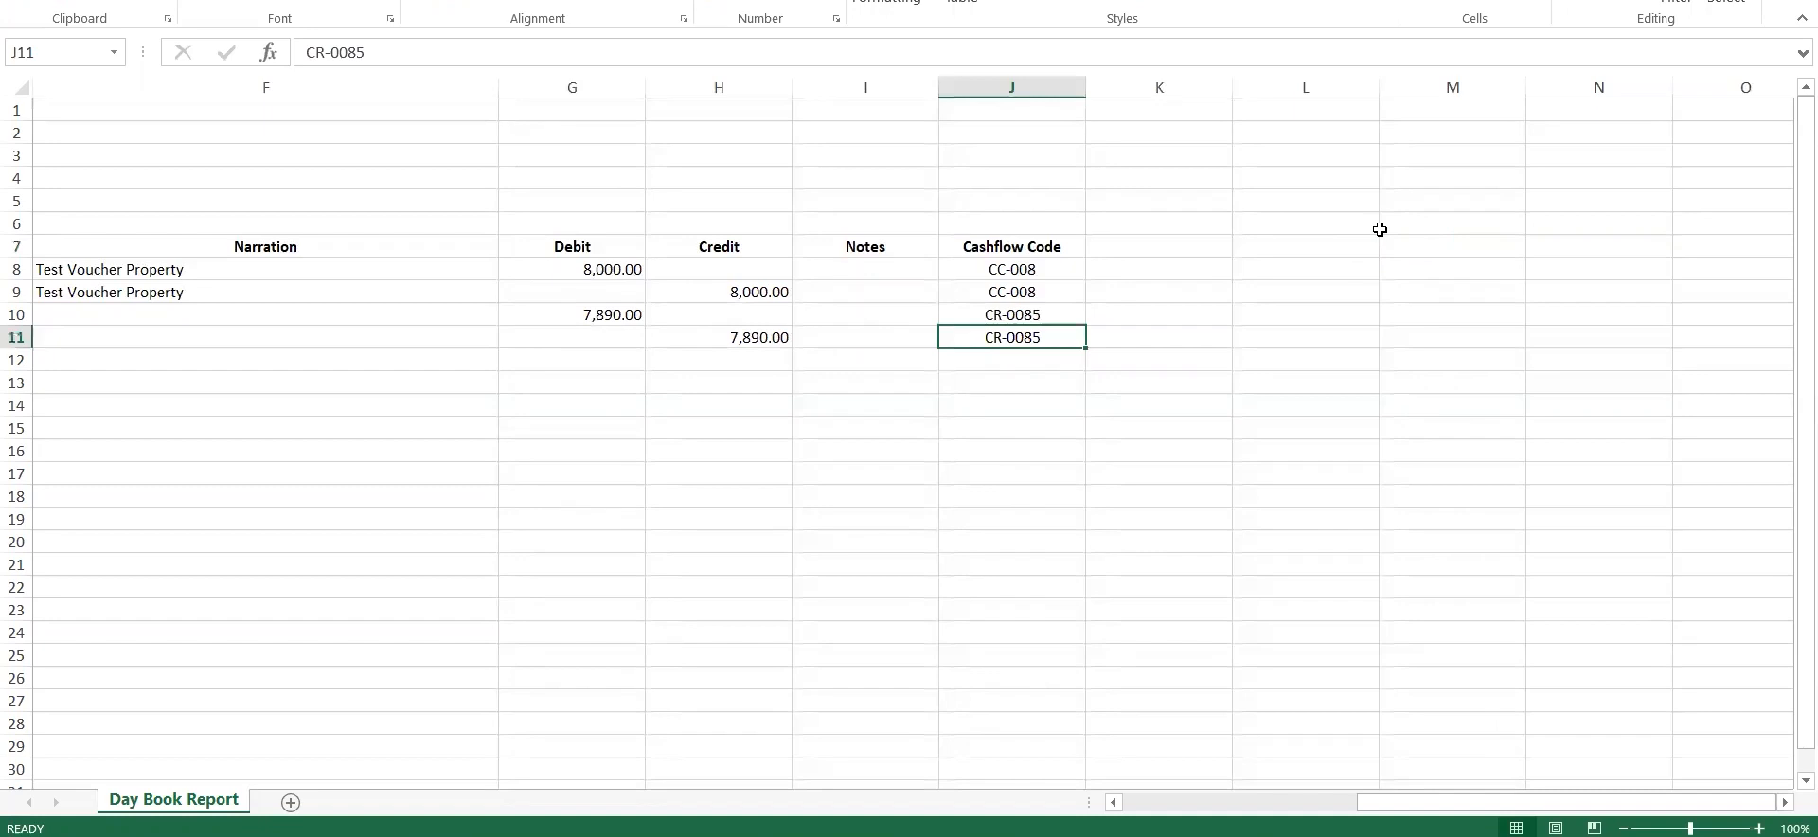
pyautogui.press('Left')
pyautogui.press('Left')
pyautogui.press('Left')
pyautogui.press('Left')
pyautogui.press('Left')
pyautogui.press('Left')
pyautogui.press('Left')
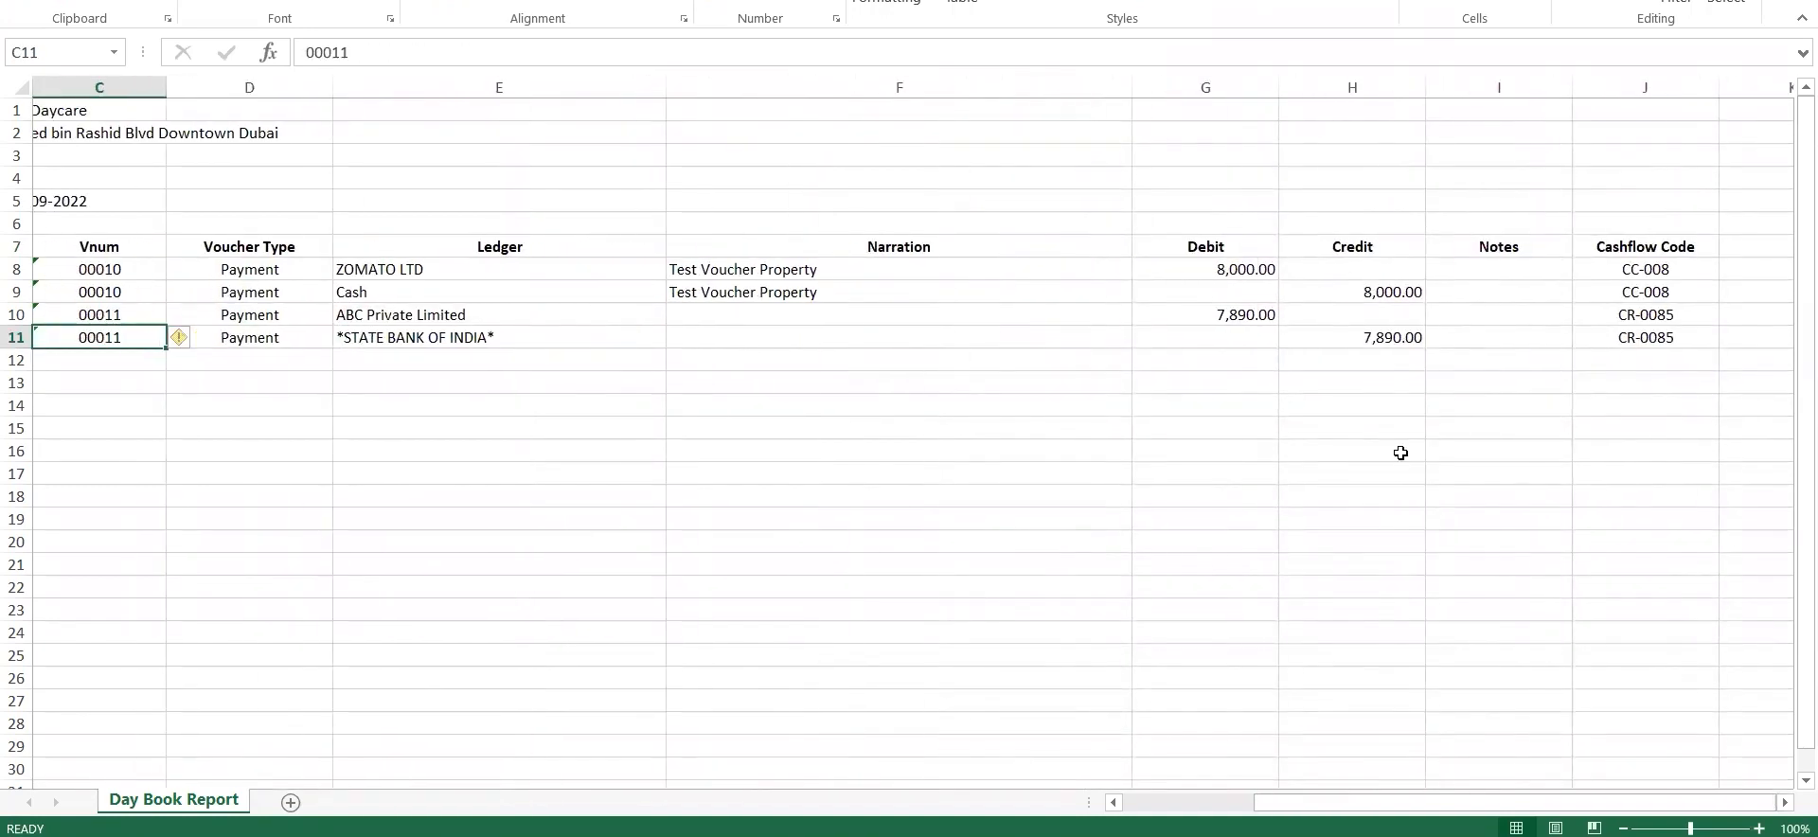
# Close the exported workbook and return to the Day Book report
pyautogui.click(1642, 376)
pyautogui.click(1796, 2)
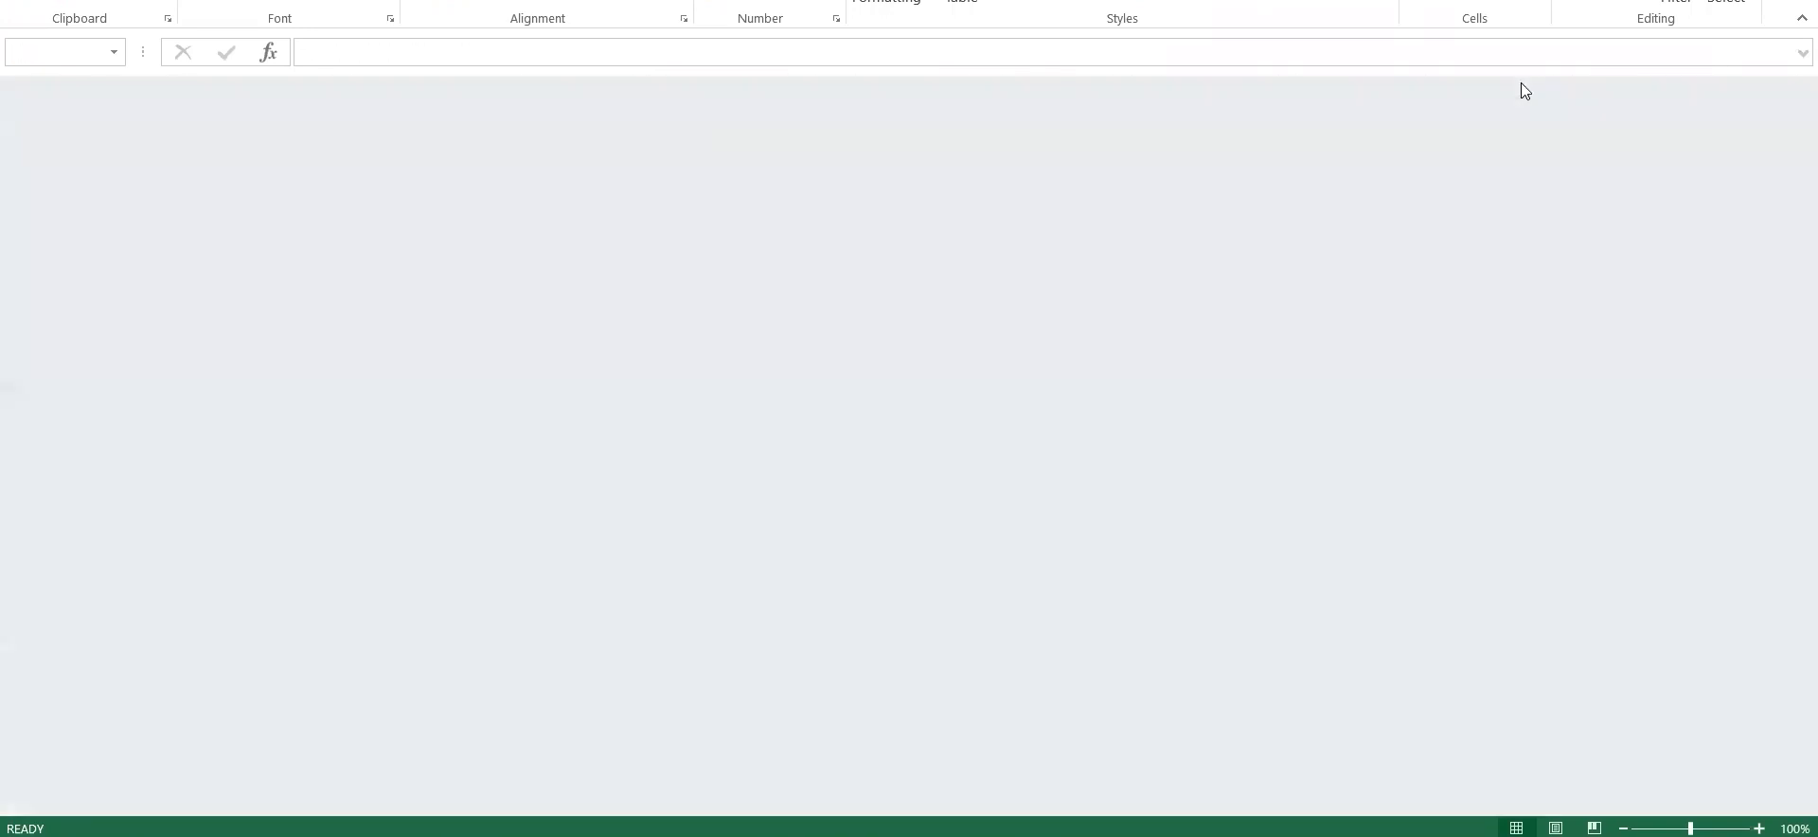
pyautogui.click(859, 457)
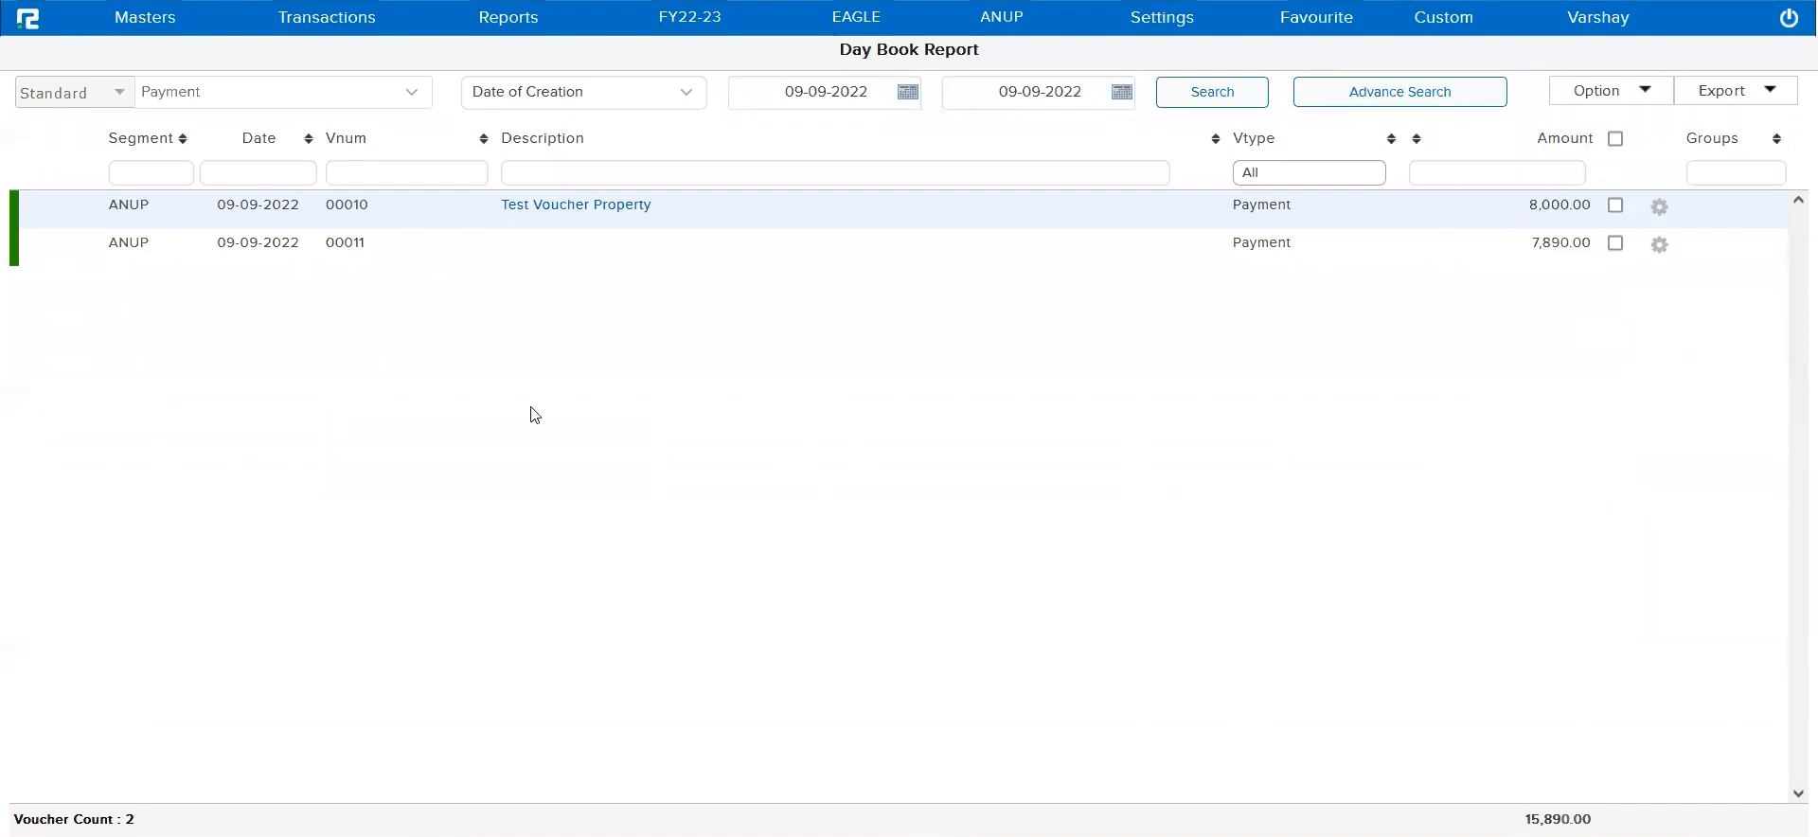
# Open the ledger properties configuration and load it for the Sundry Creditors ledger group
pyautogui.click(197, 29)
pyautogui.click(176, 60)
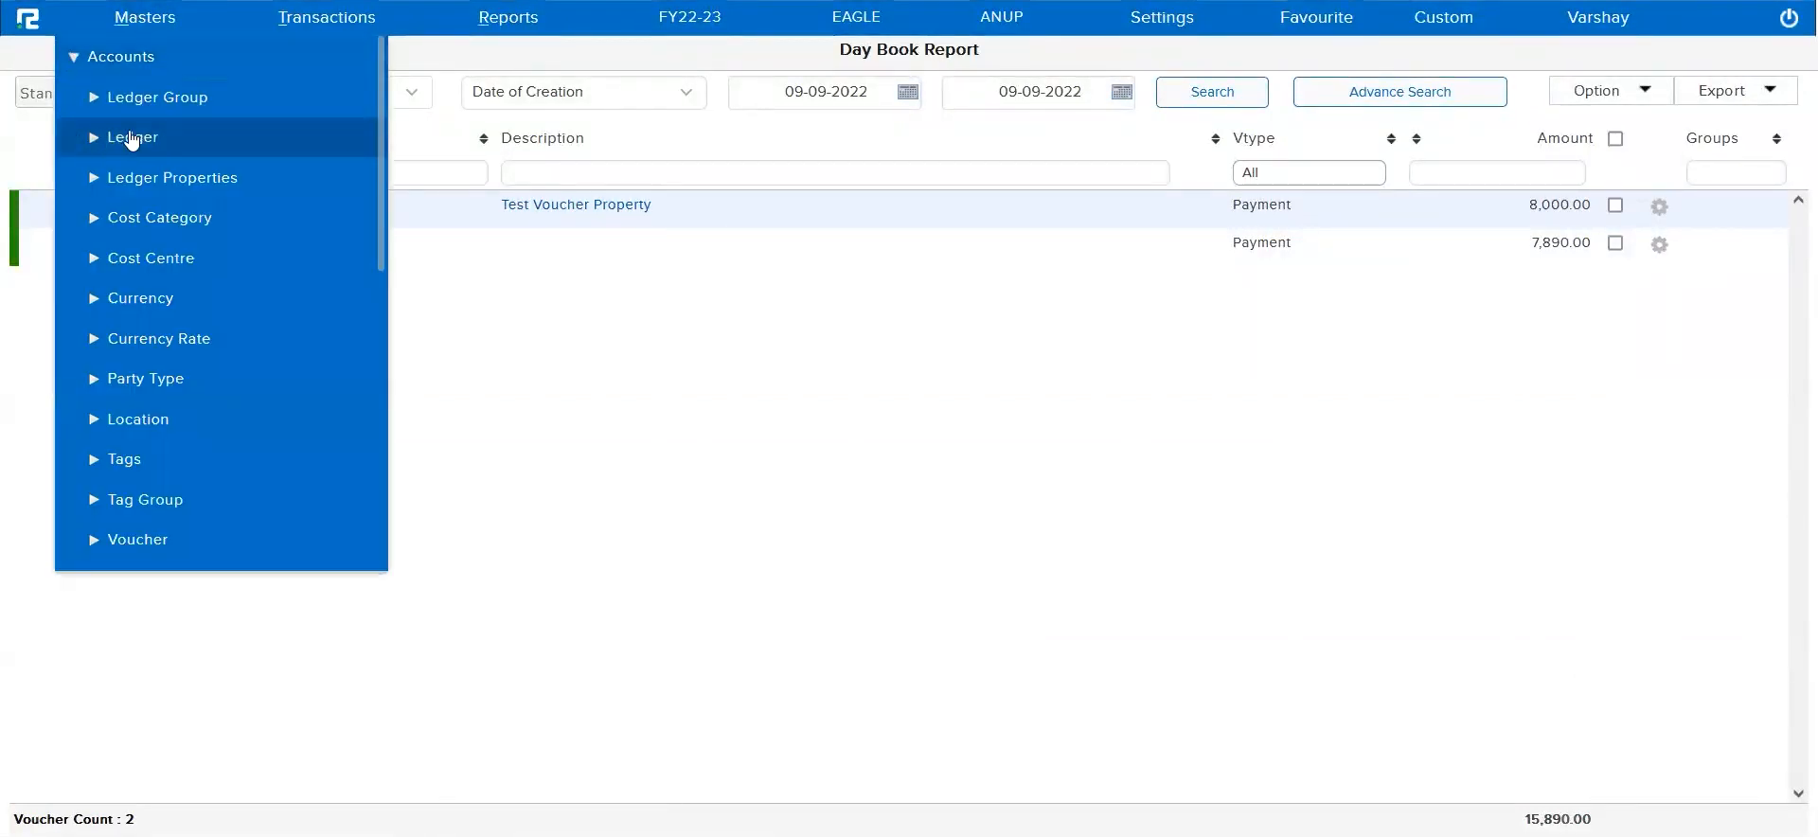
pyautogui.click(211, 190)
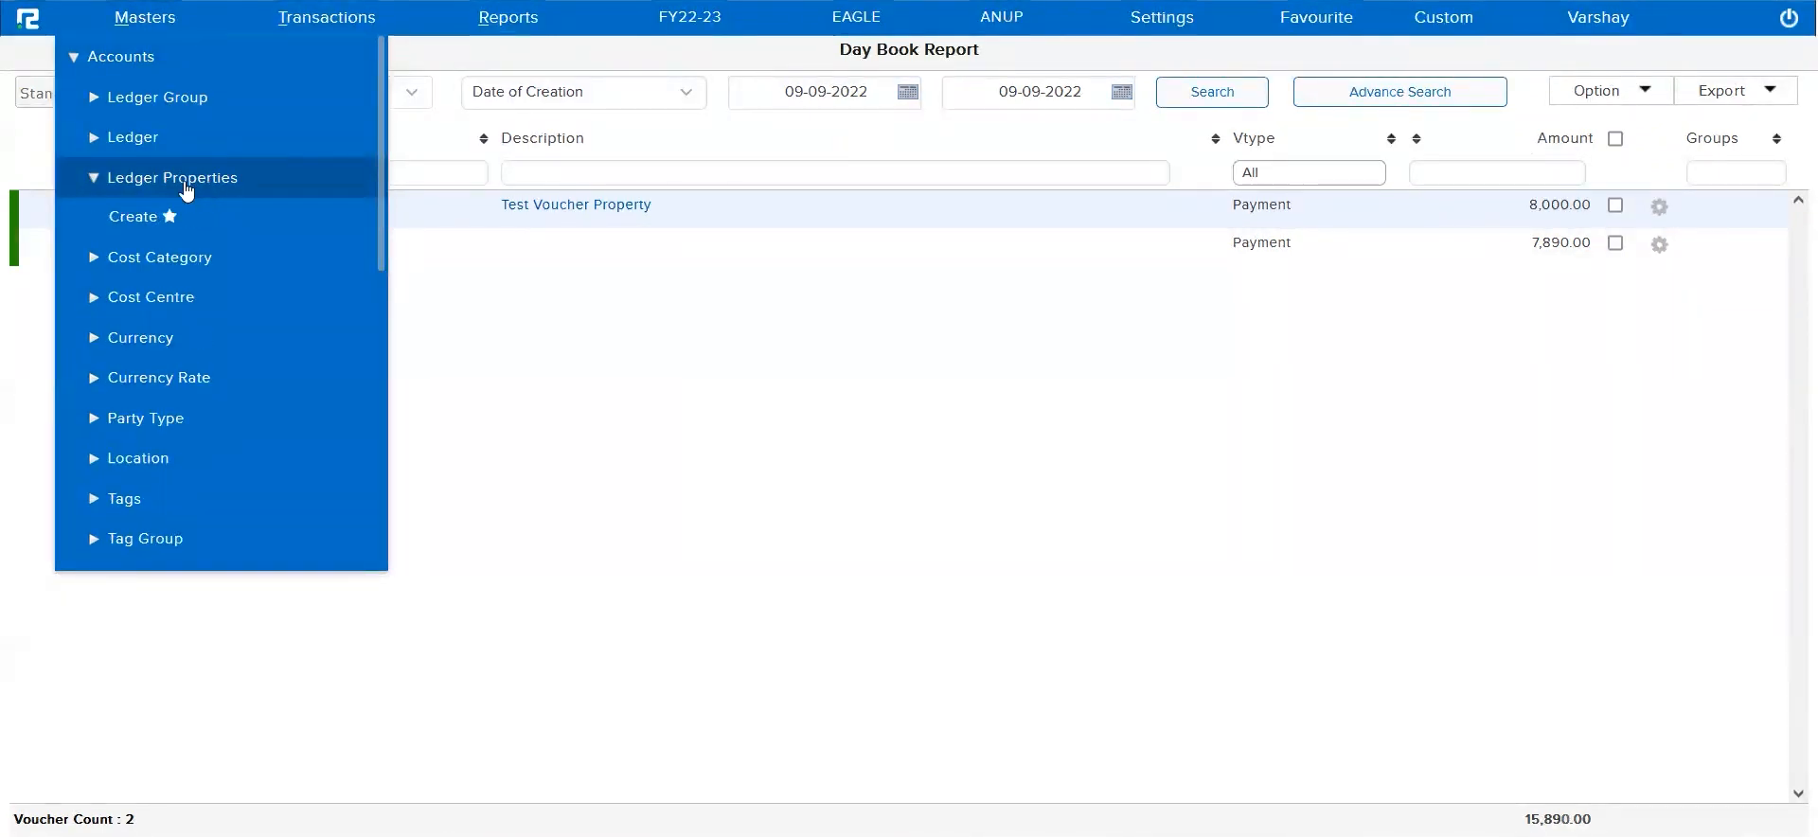
pyautogui.click(136, 218)
pyautogui.click(665, 162)
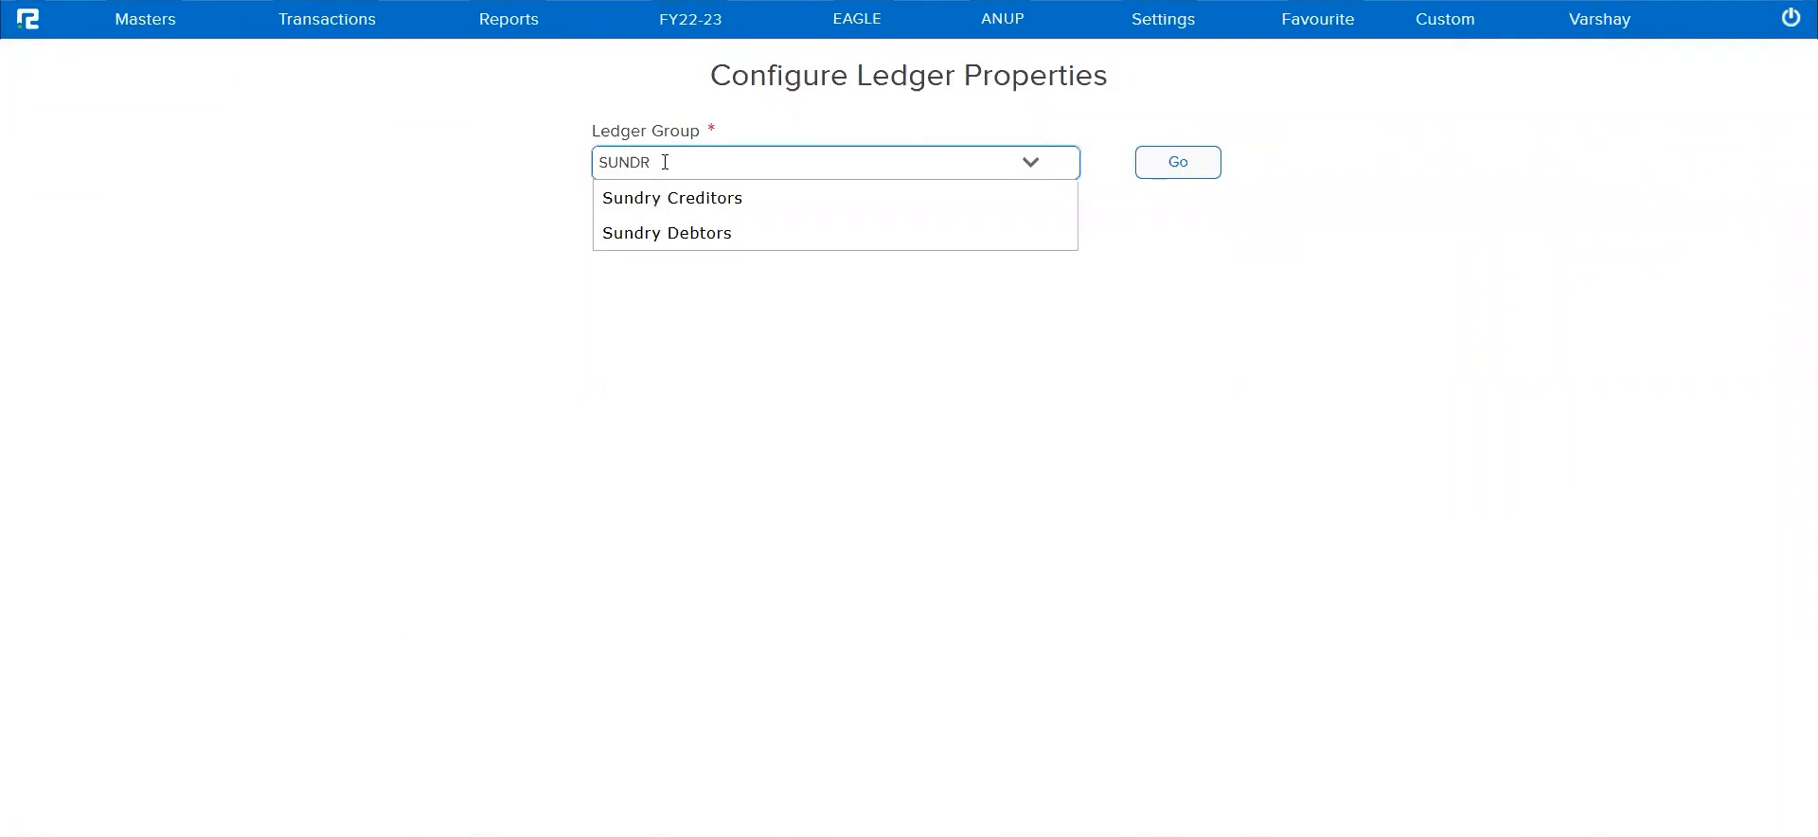
pyautogui.click(751, 197)
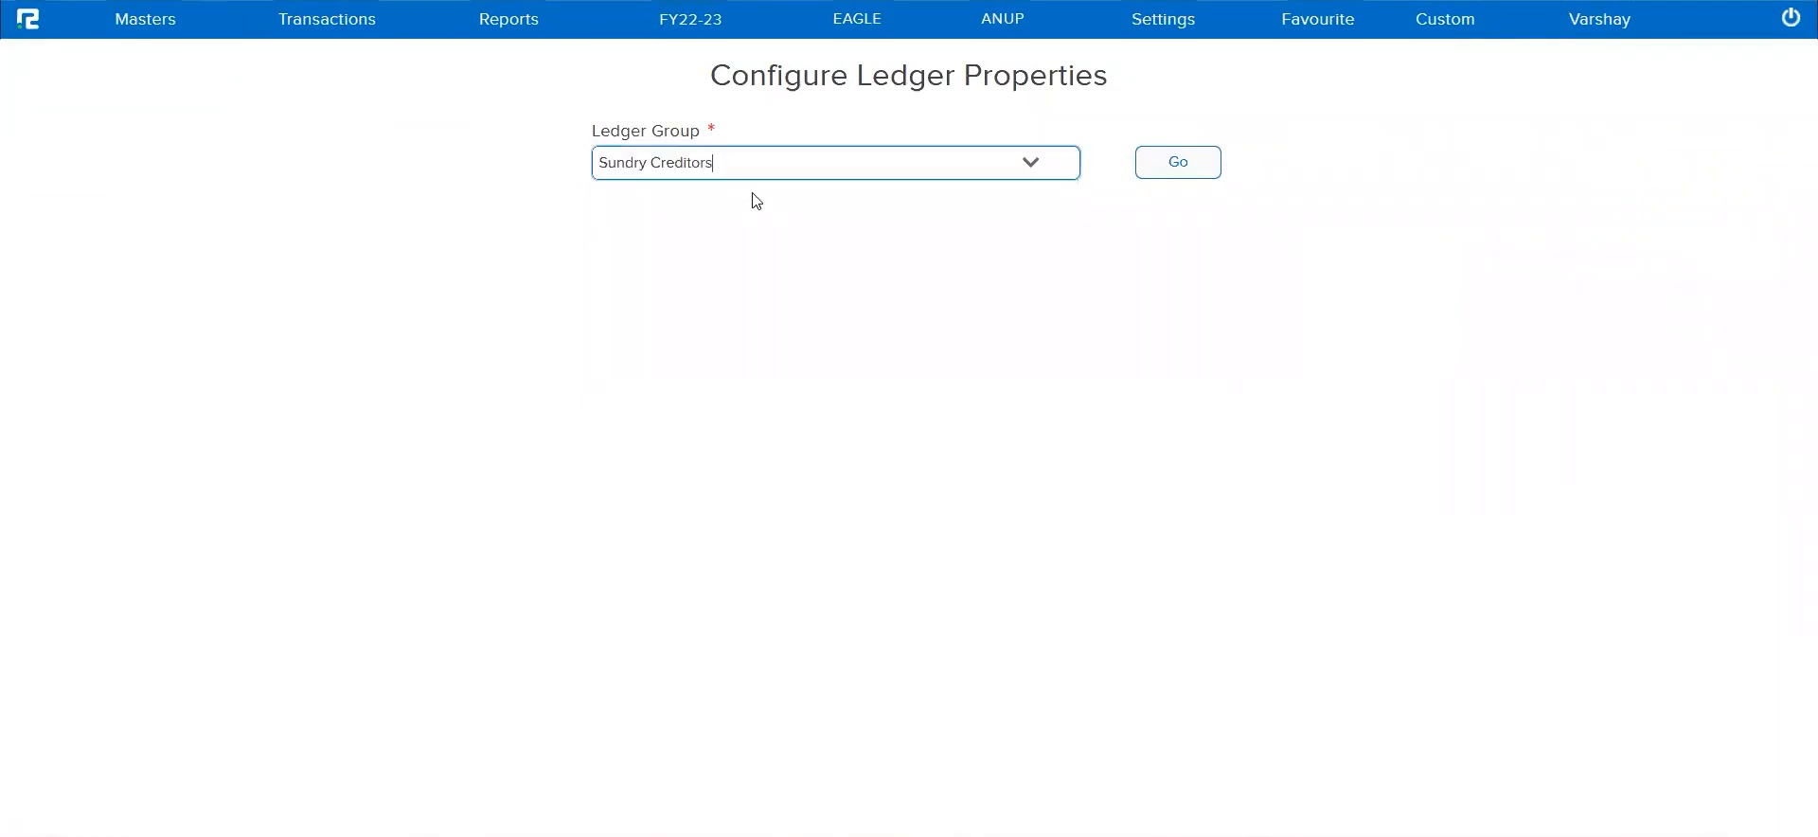
pyautogui.click(1195, 174)
# Add a mandatory Cash Specific key to the Sundry Creditors ledger properties and save it
pyautogui.click(808, 272)
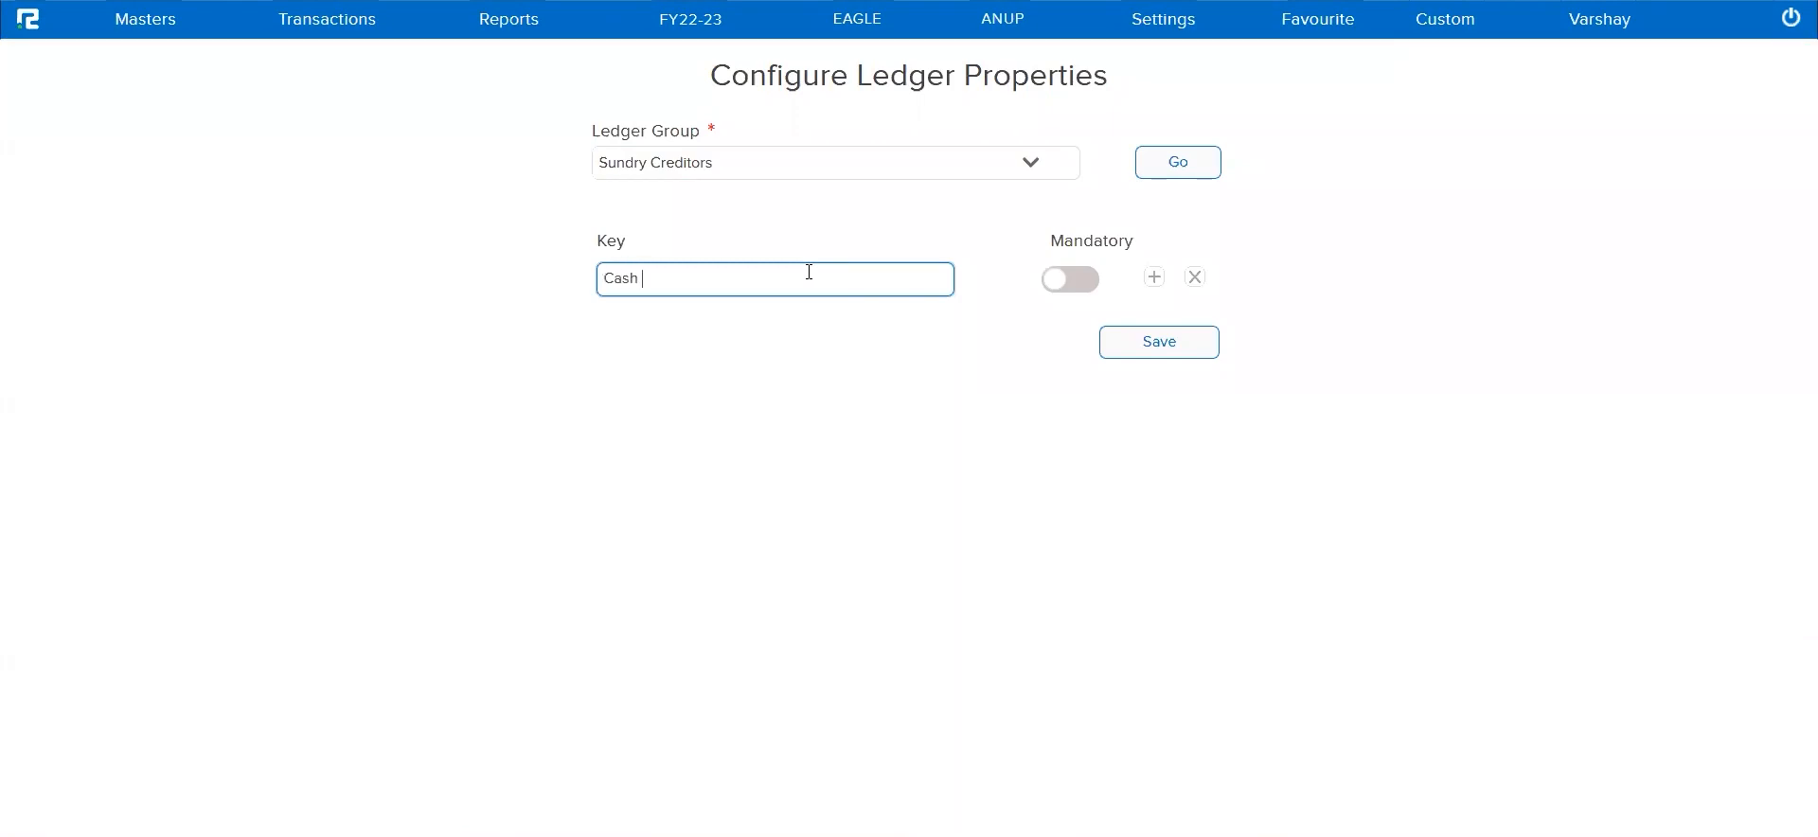
pyautogui.write('Cash Specific')
pyautogui.click(1078, 282)
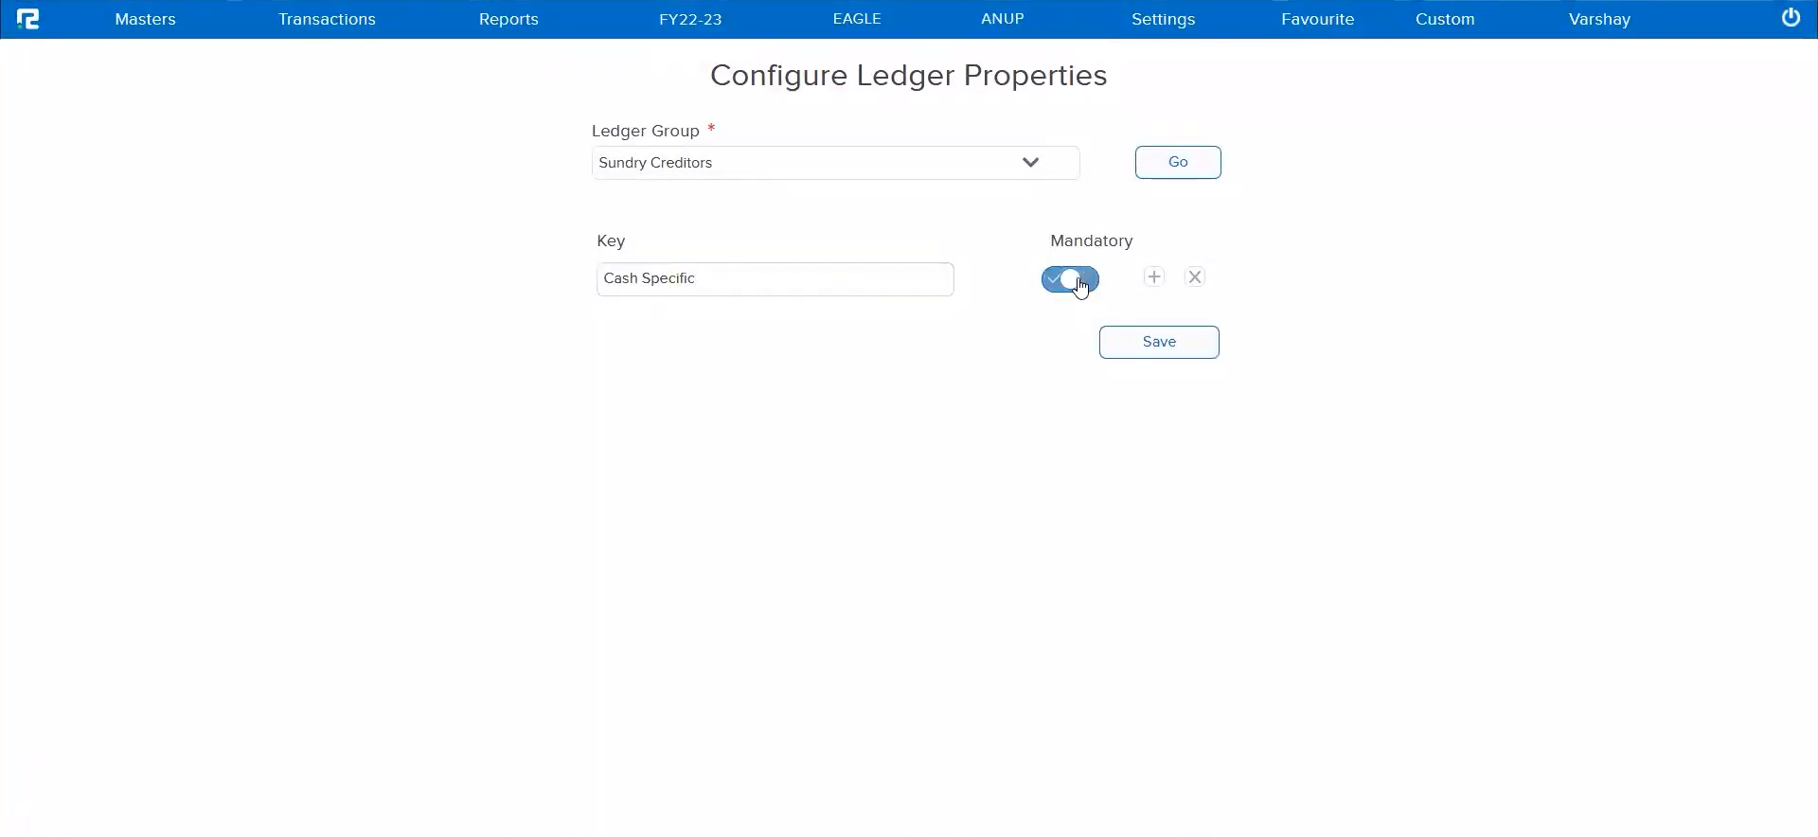
pyautogui.click(1174, 358)
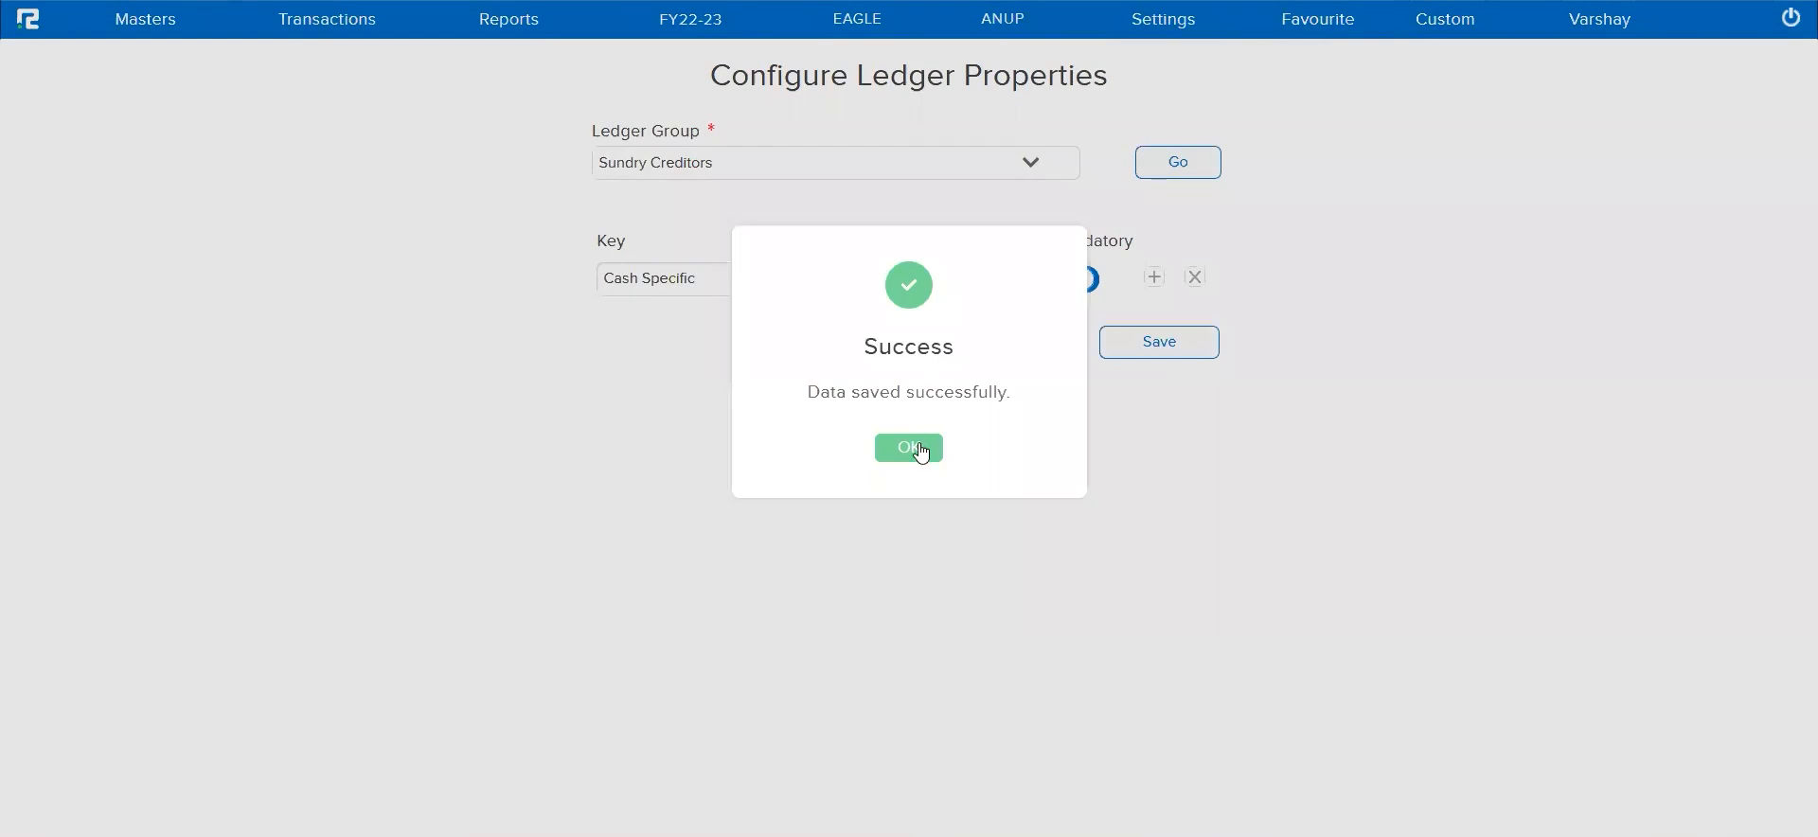
pyautogui.click(904, 452)
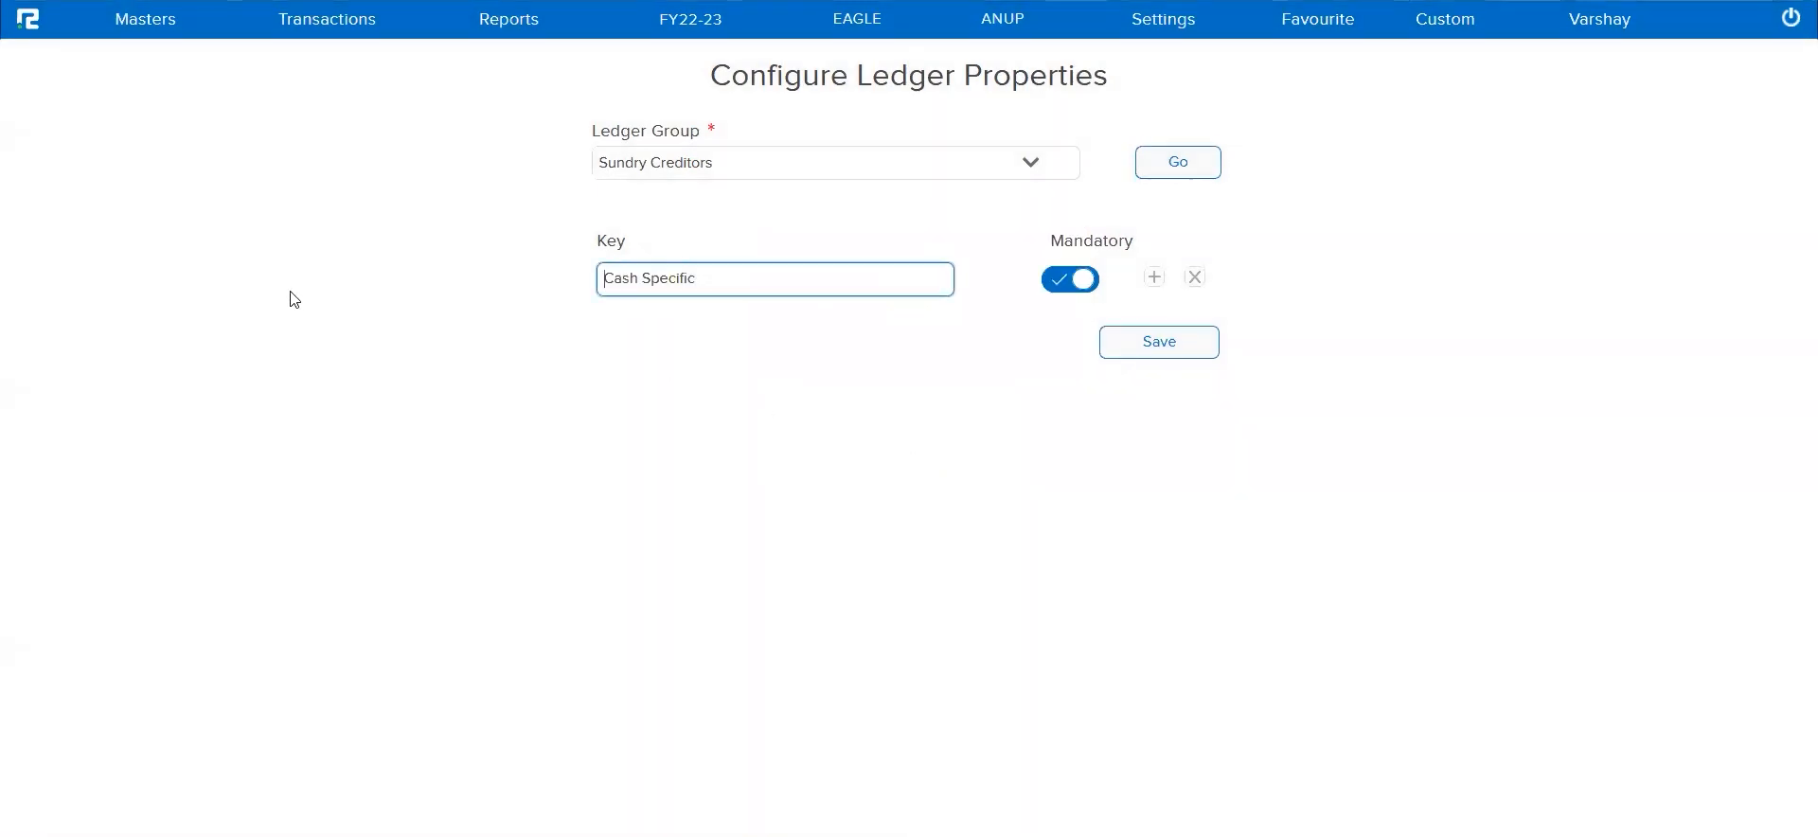
# Open the form for creating a new ledger under the accounts masters
pyautogui.click(162, 31)
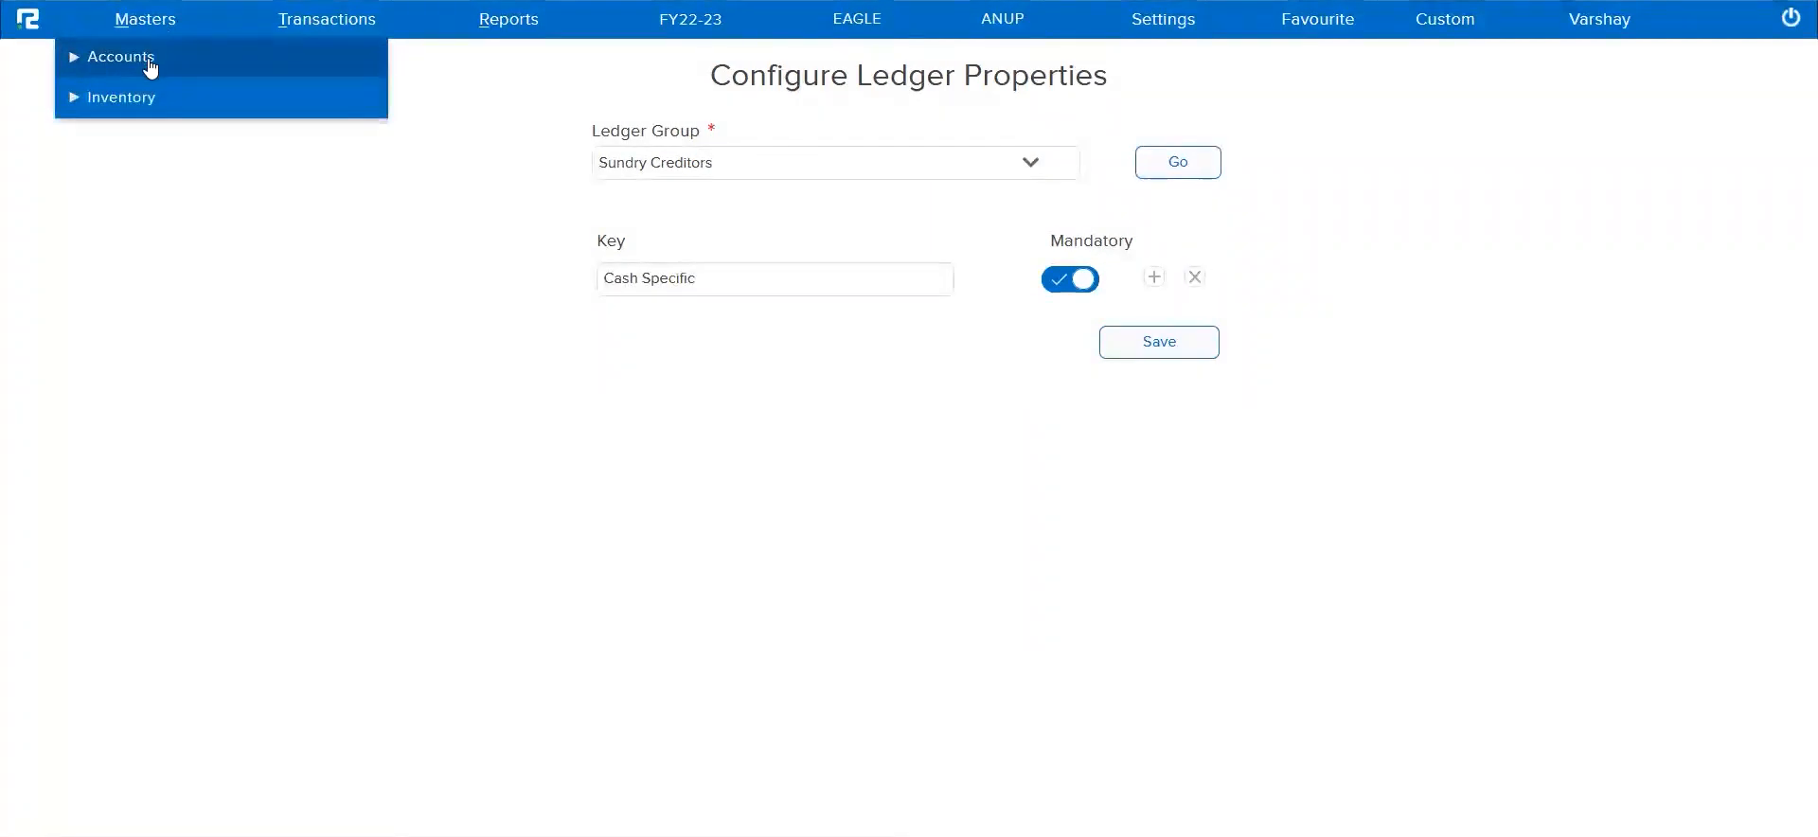
pyautogui.click(147, 59)
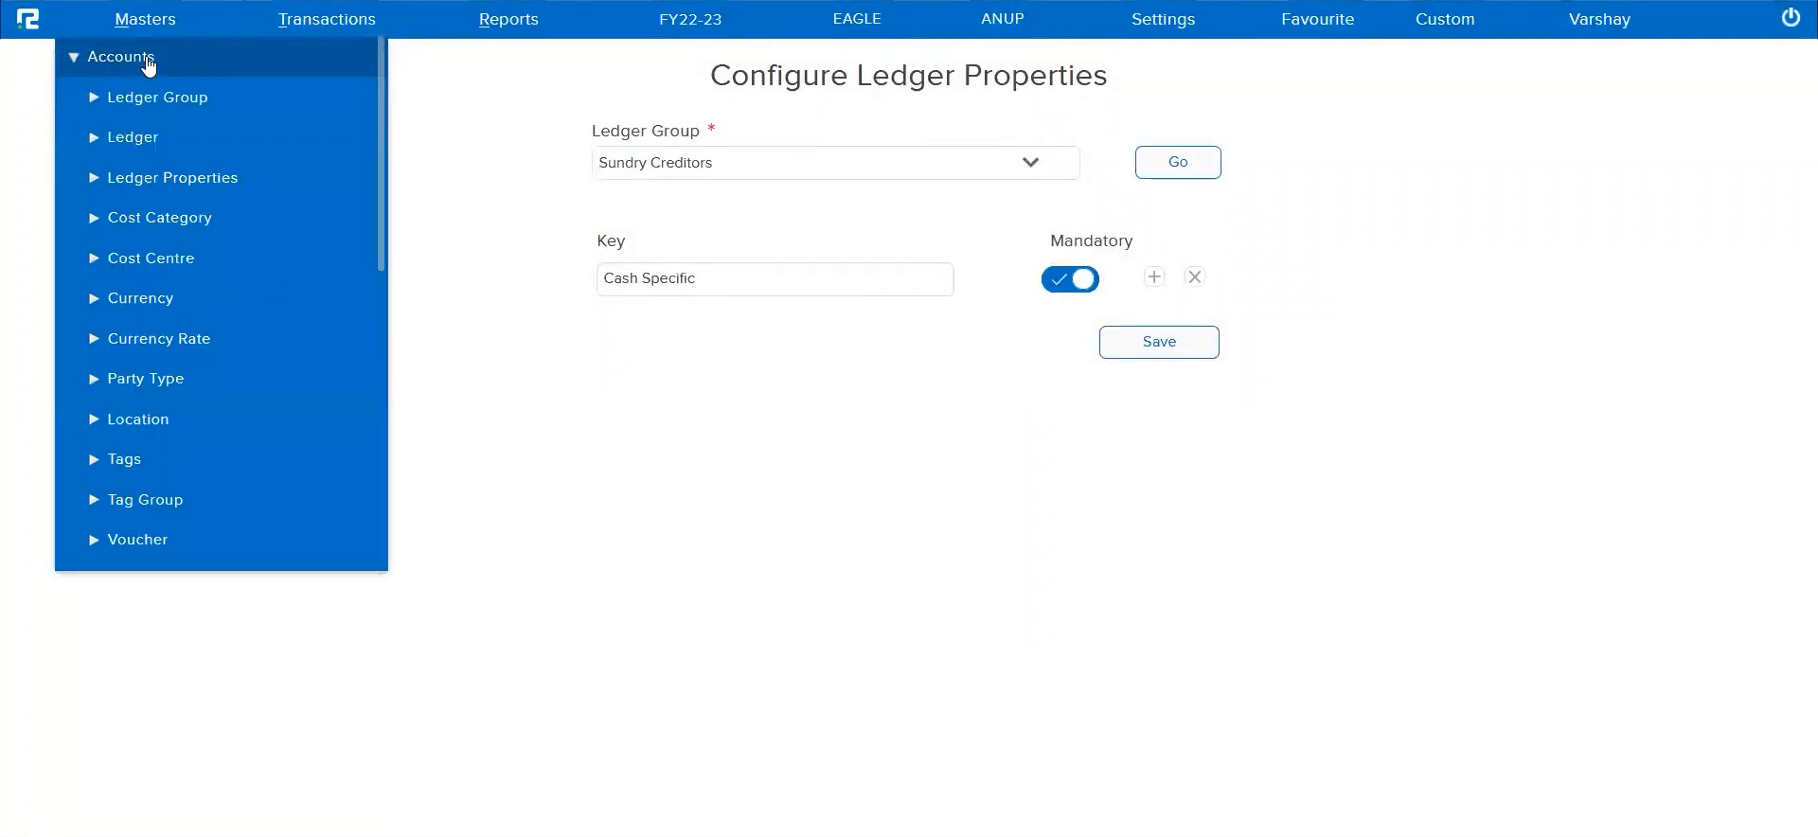
pyautogui.click(143, 138)
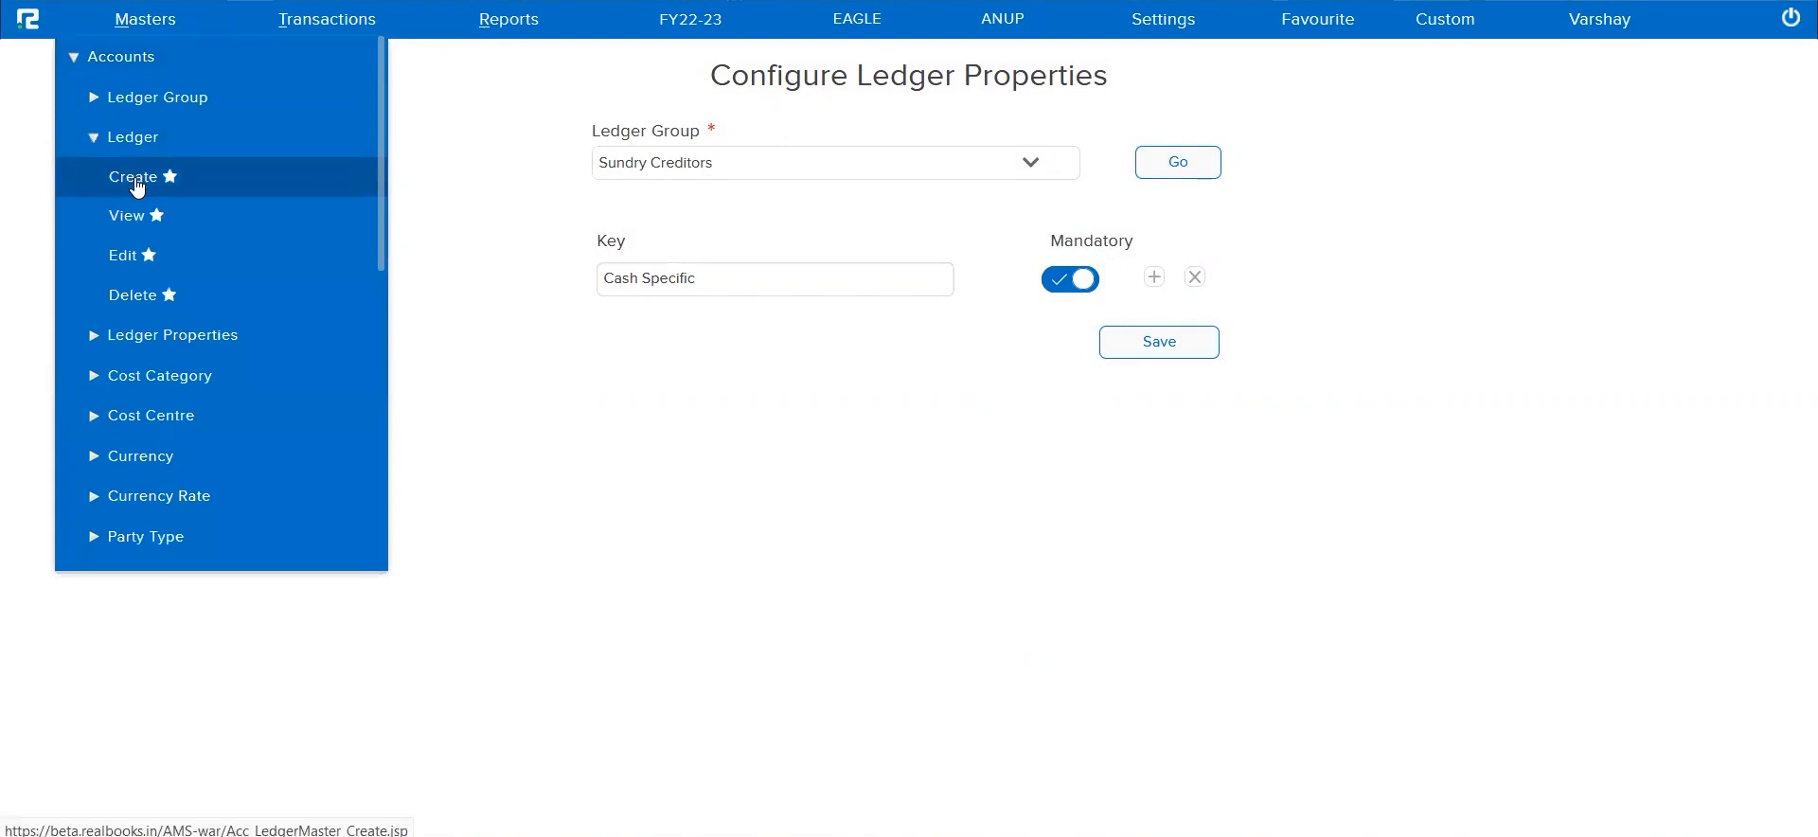
pyautogui.click(137, 186)
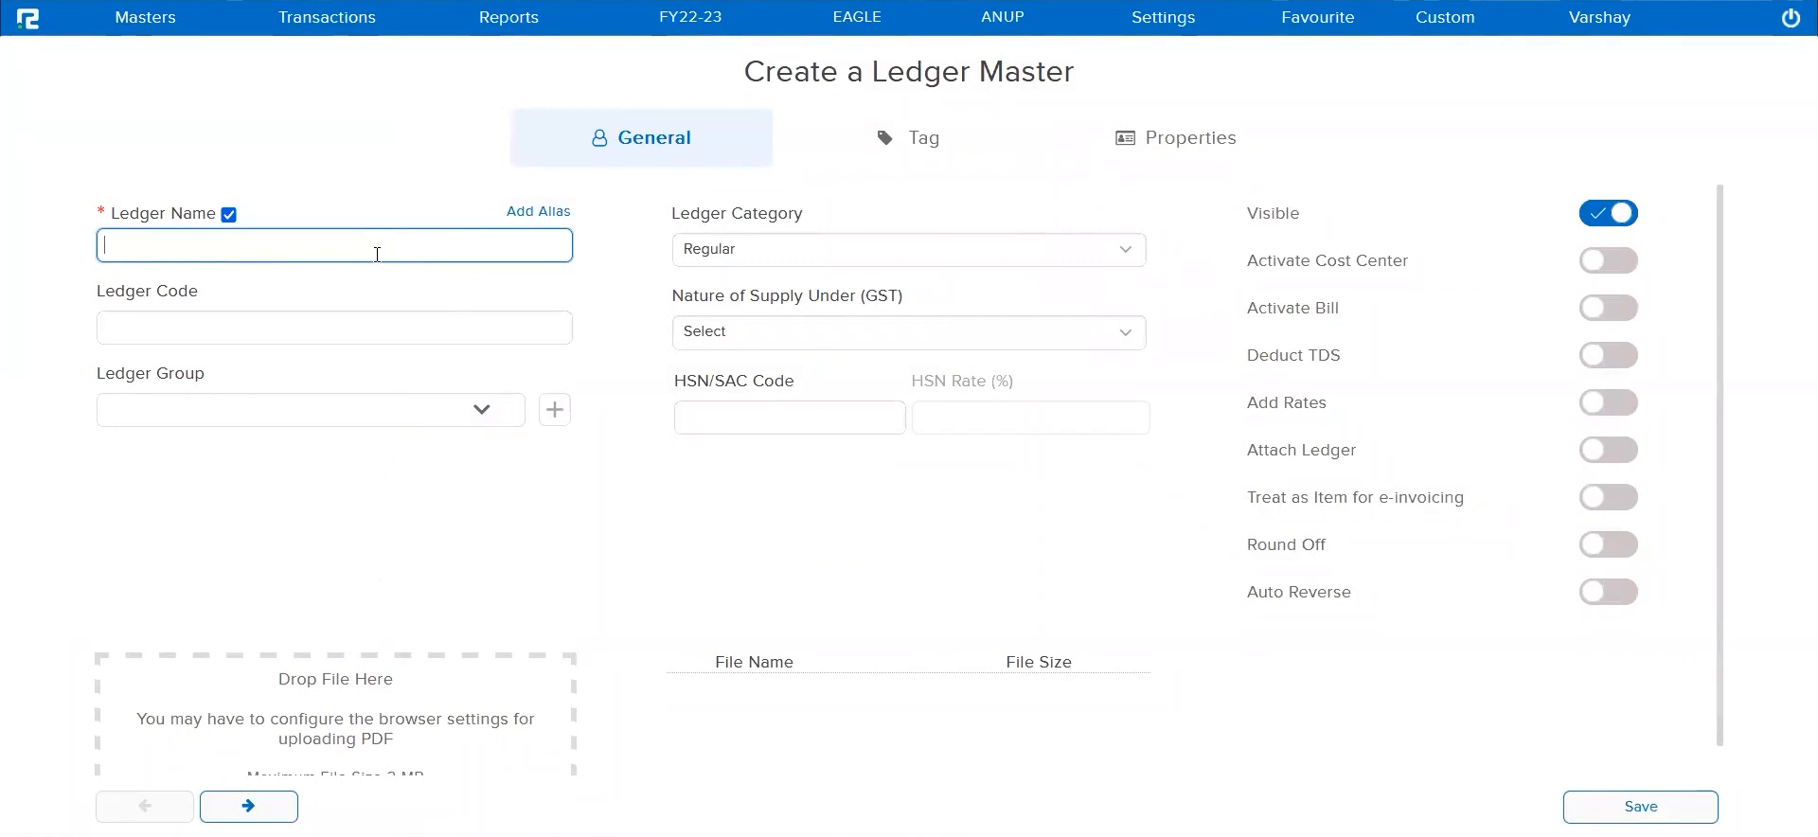
# Name the new ledger Exotic Enterprises
pyautogui.write('Exoti')
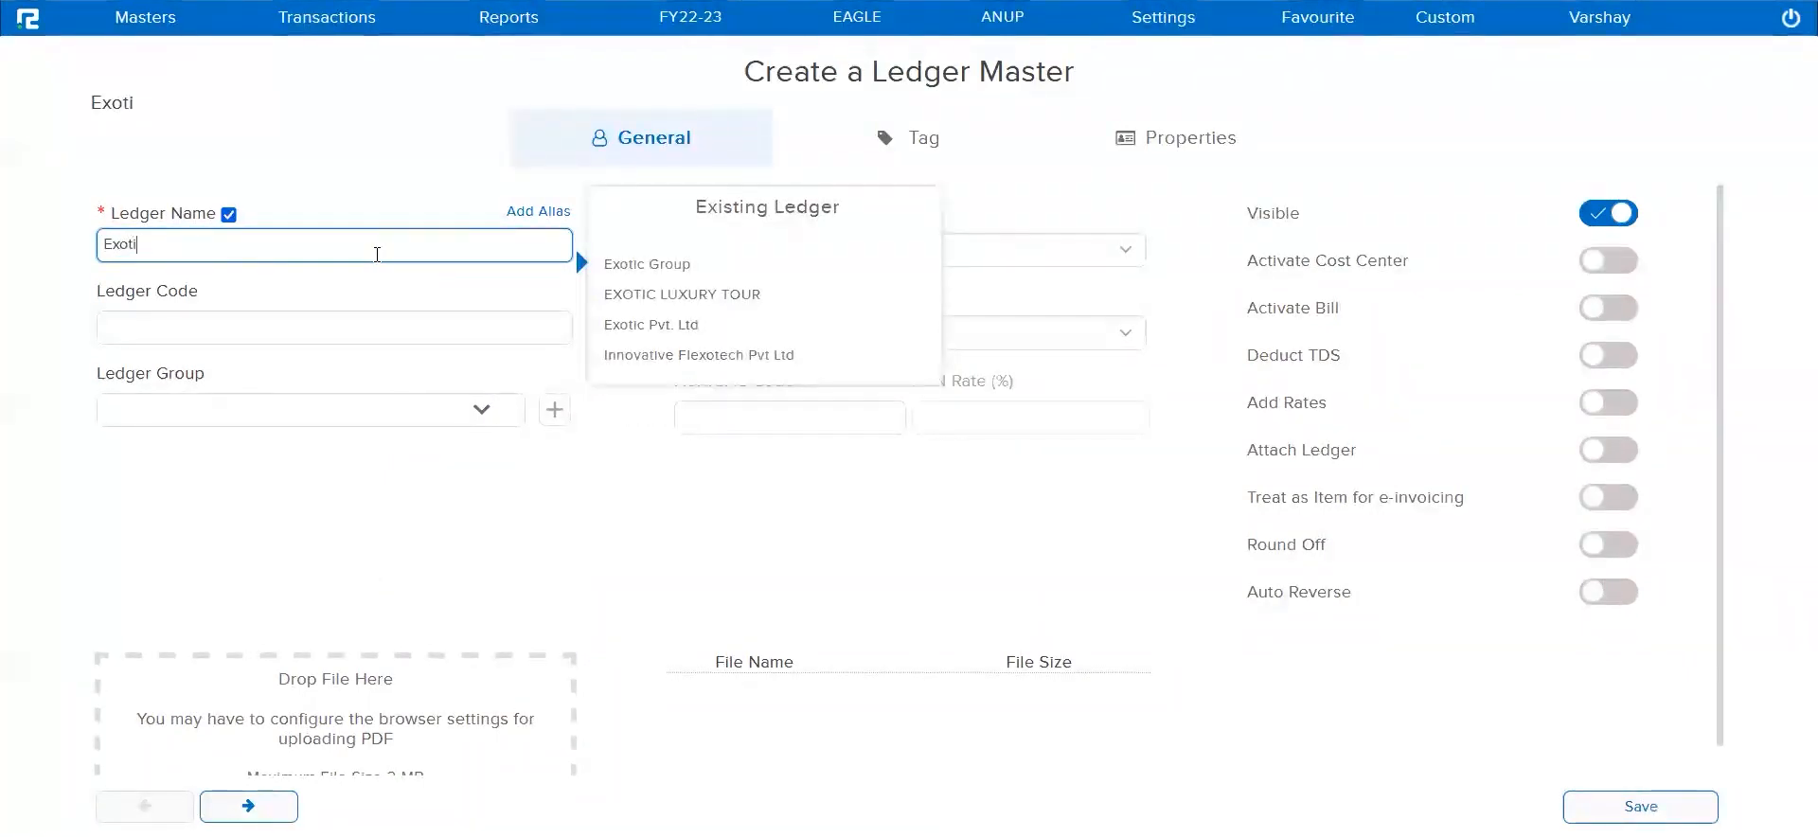
pyautogui.write('c Private L')
pyautogui.press('BackSpace')
pyautogui.press('BackSpace')
pyautogui.press('BackSpace')
pyautogui.write('Enterprises')
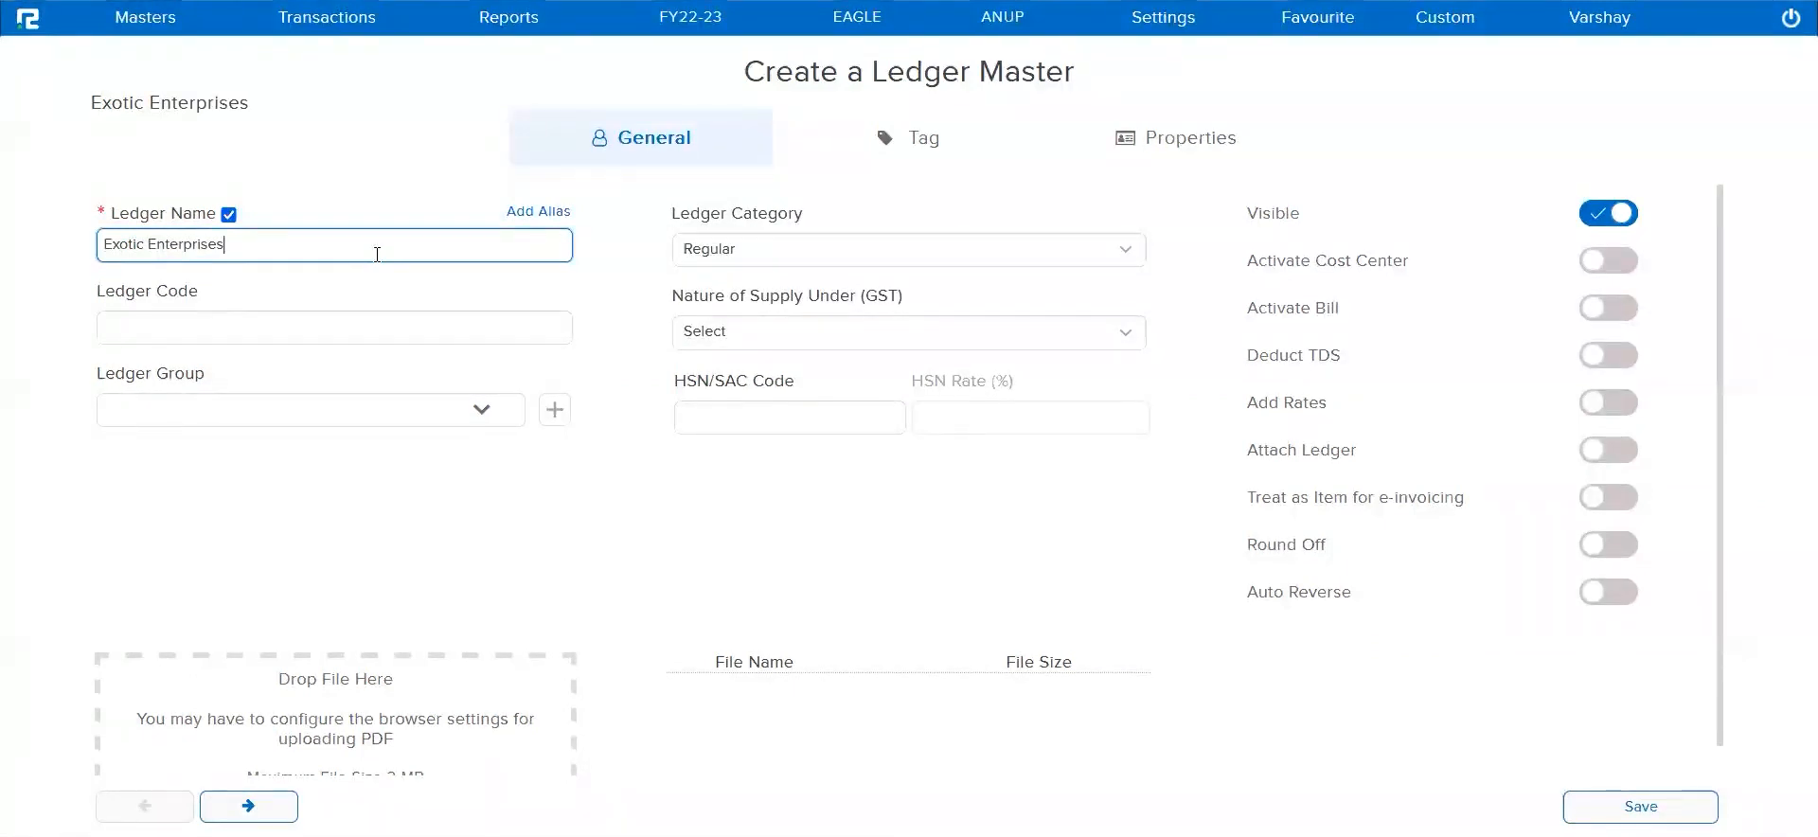
pyautogui.press('Tab')
# Assign the Exotic Enterprises ledger to the Sundry Creditors group
pyautogui.click(366, 413)
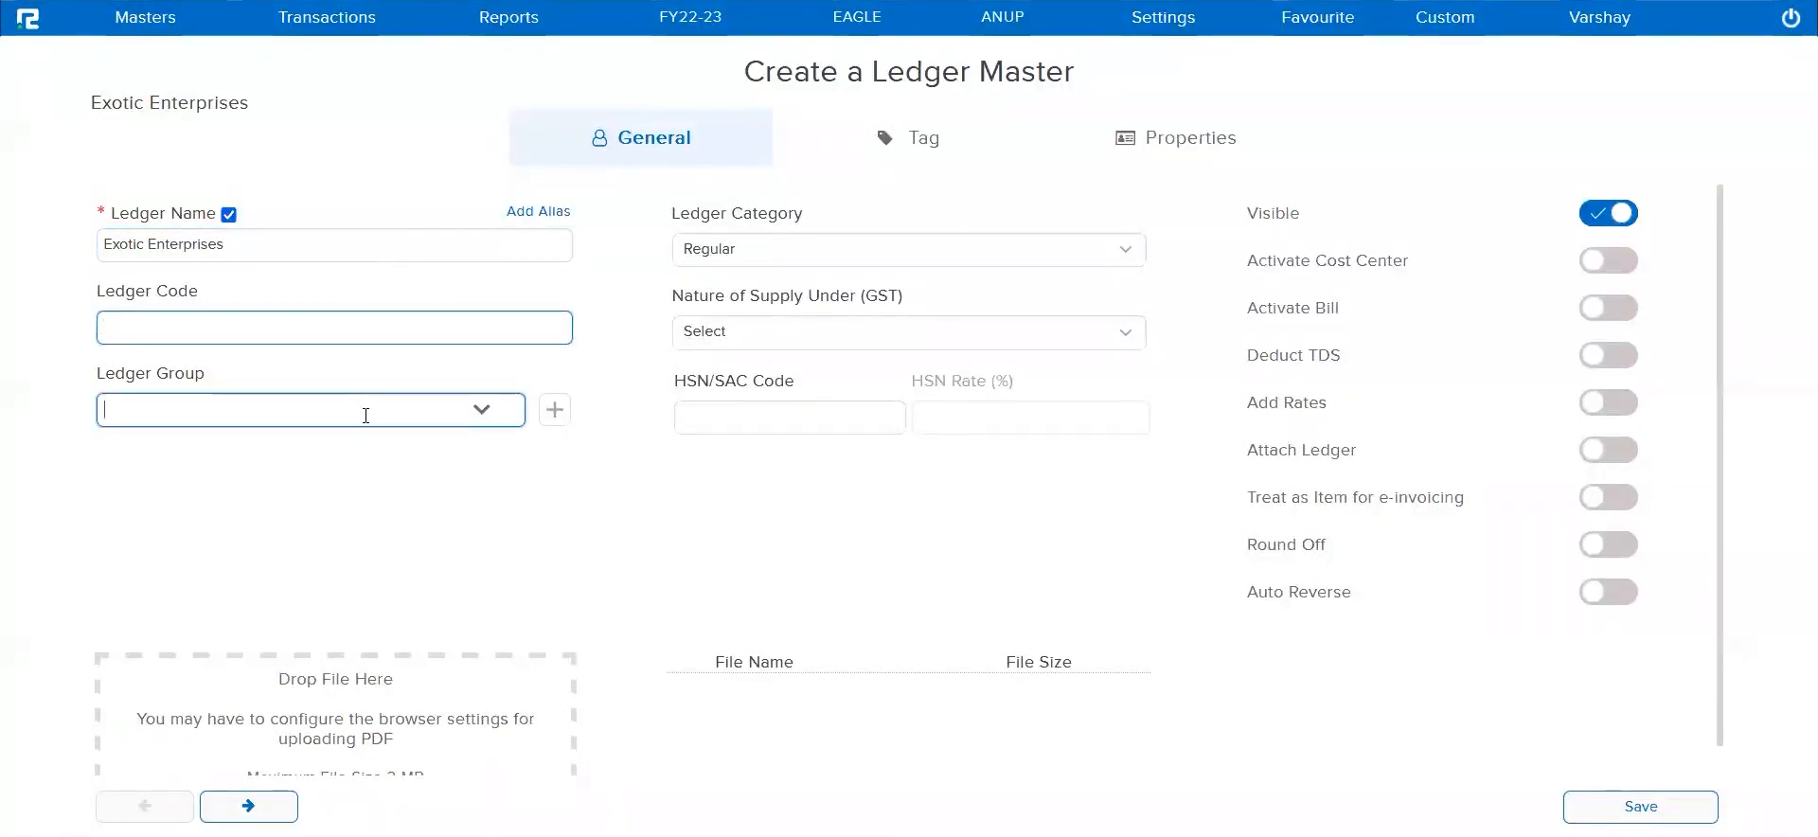
pyautogui.write('sundry')
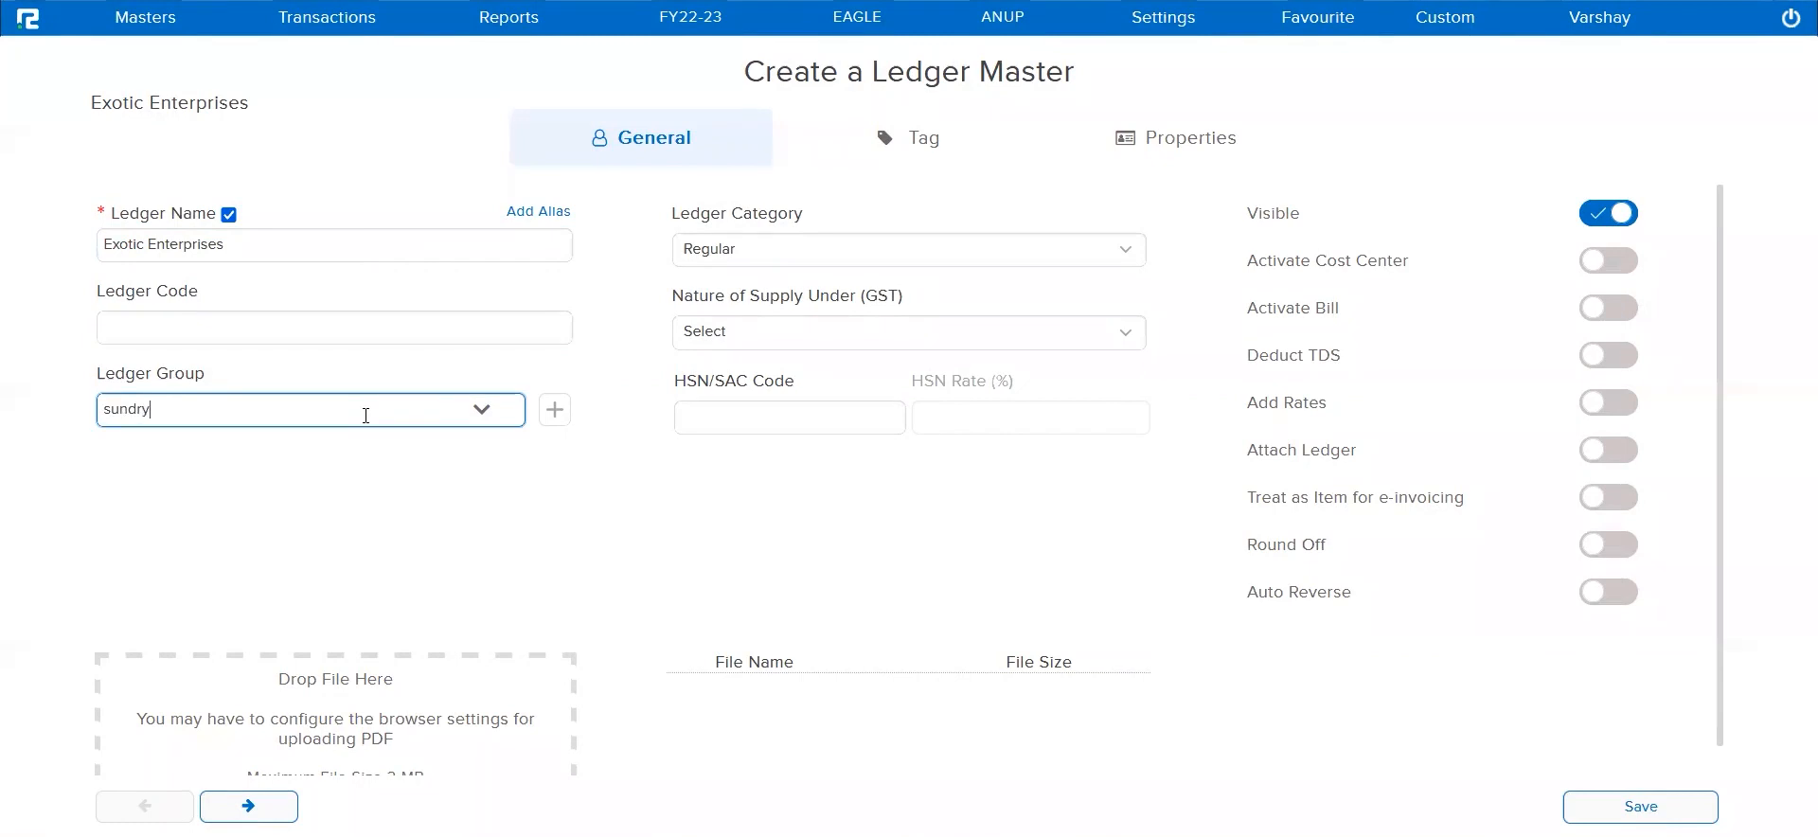
pyautogui.write('cre')
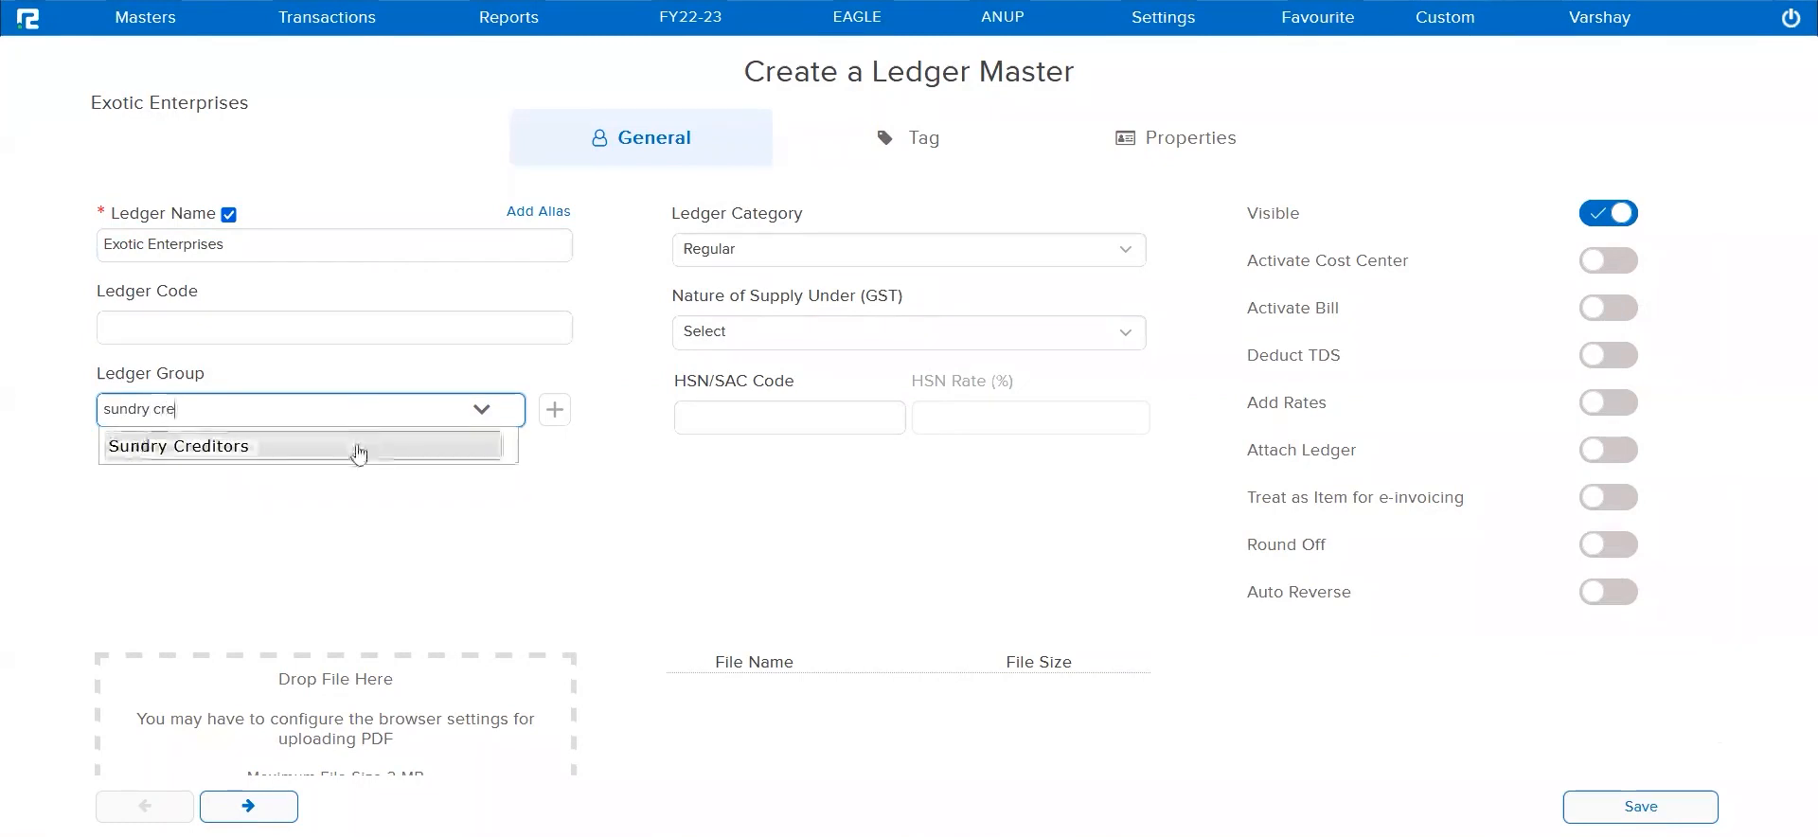
pyautogui.click(357, 451)
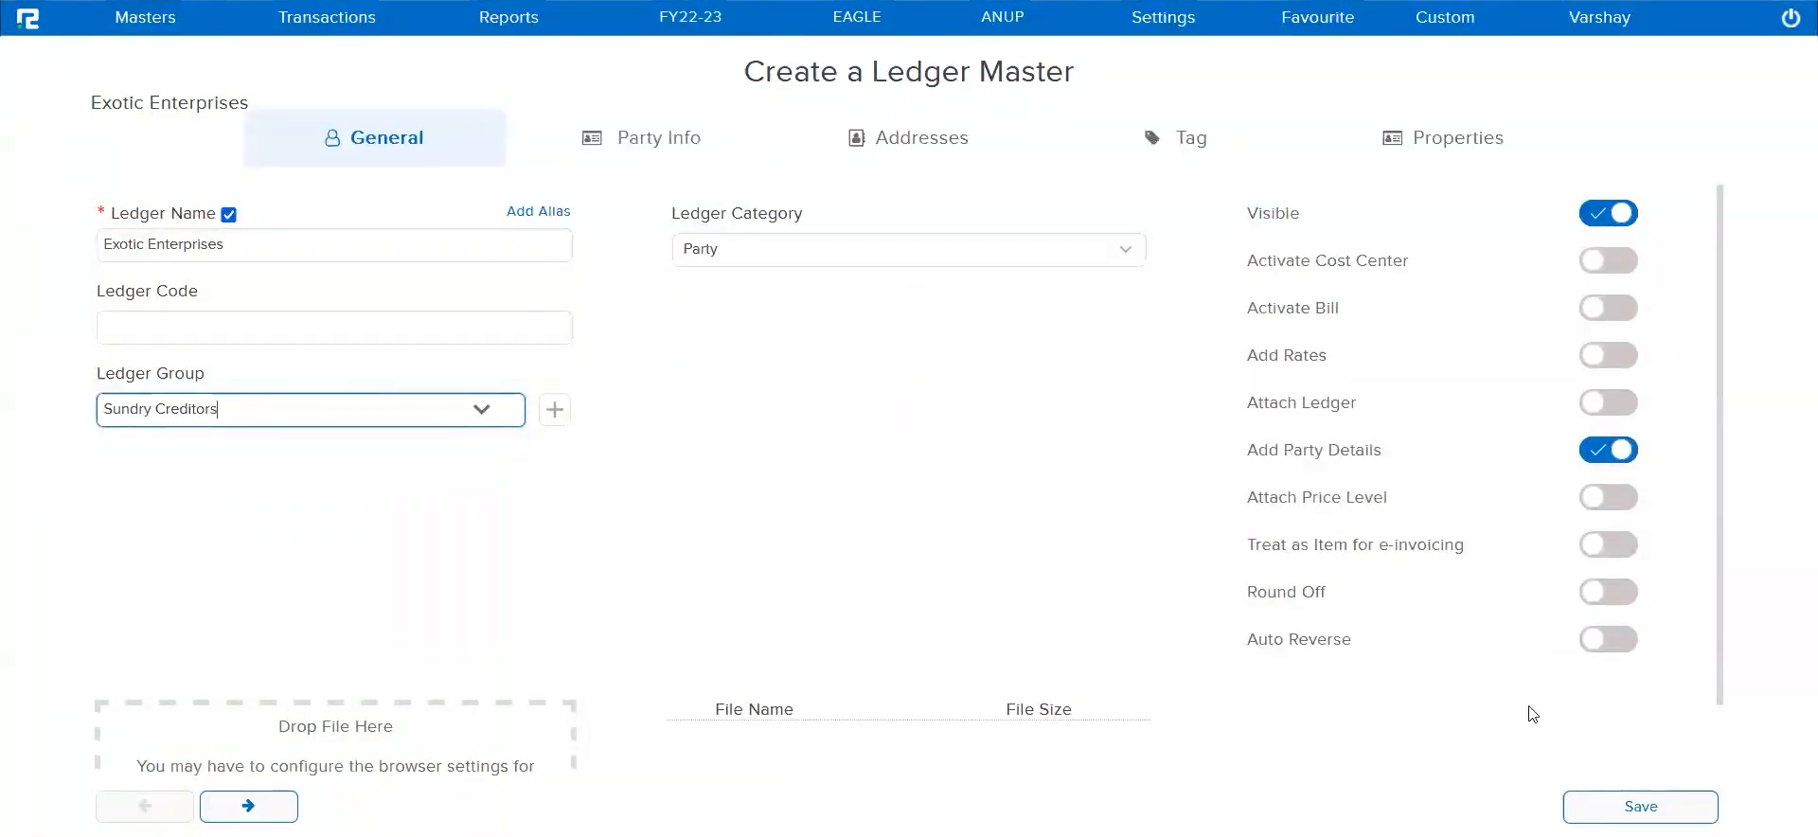
# Set the Exotic Enterprises ledger's state to West Bengal in its party information and try to save it
pyautogui.click(1632, 804)
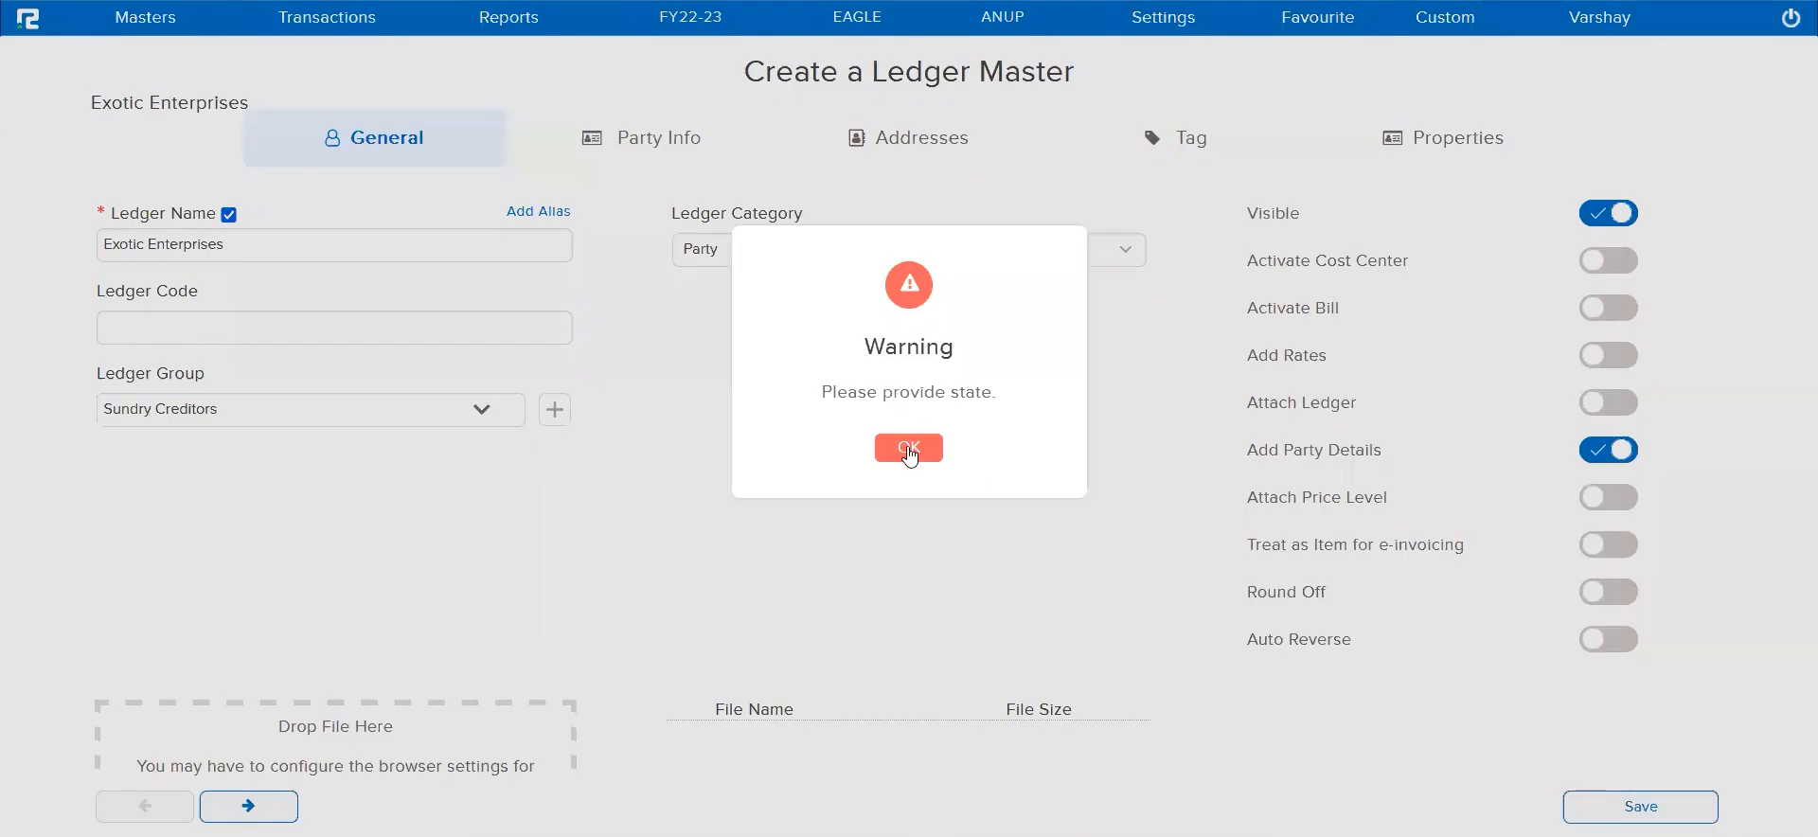
pyautogui.click(908, 449)
pyautogui.click(832, 418)
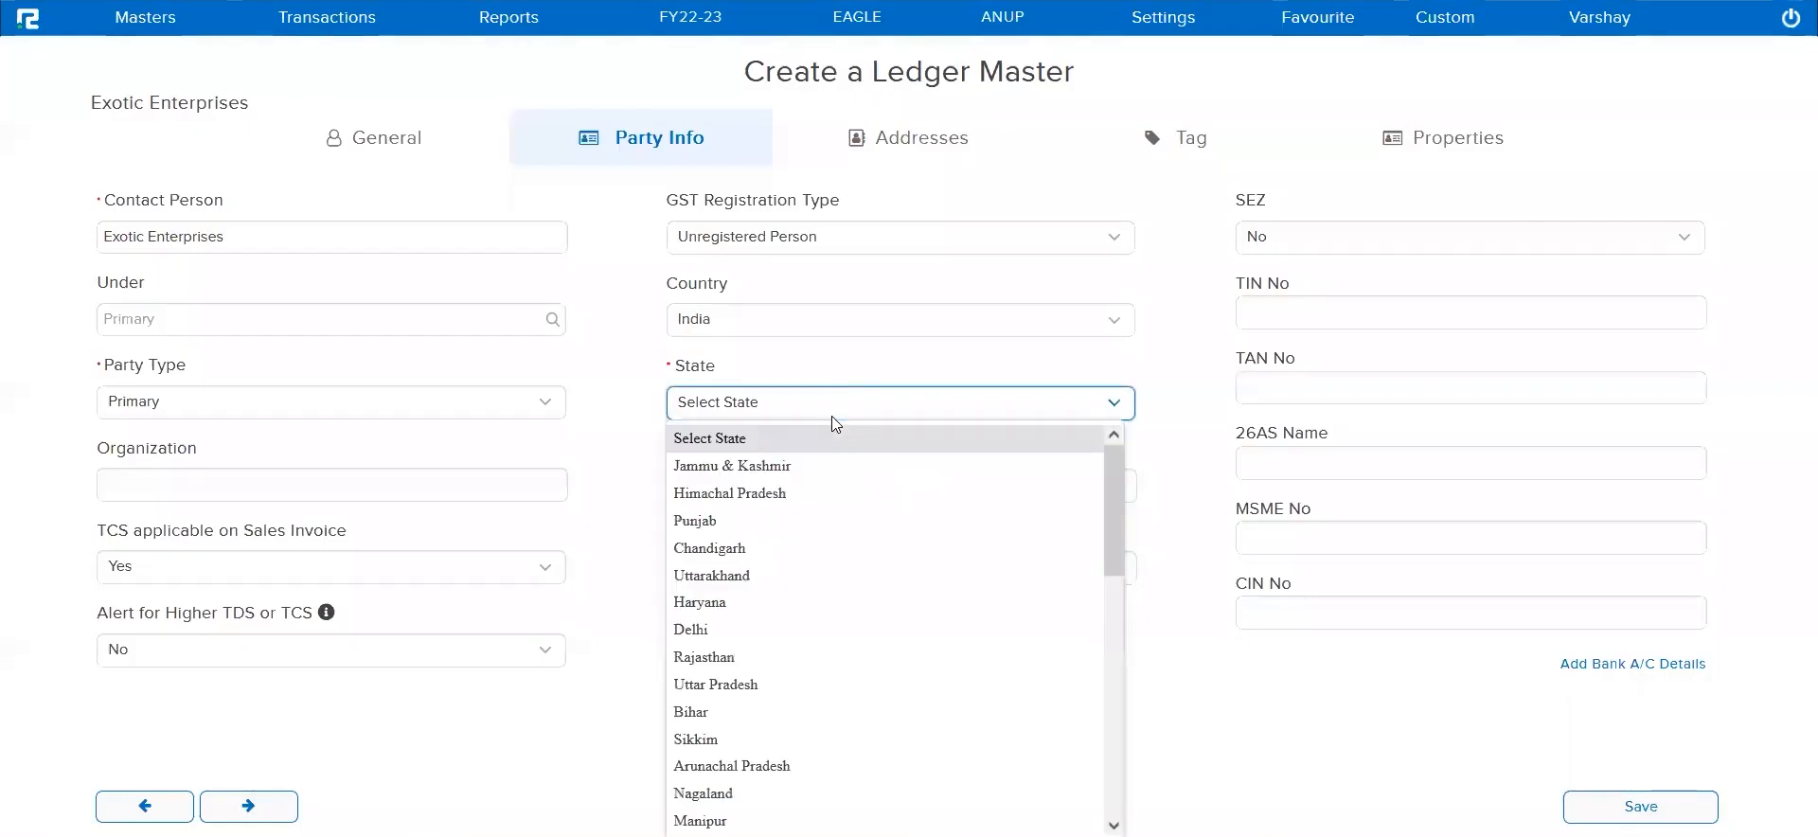
pyautogui.press('w')
pyautogui.press('Return')
pyautogui.click(1600, 802)
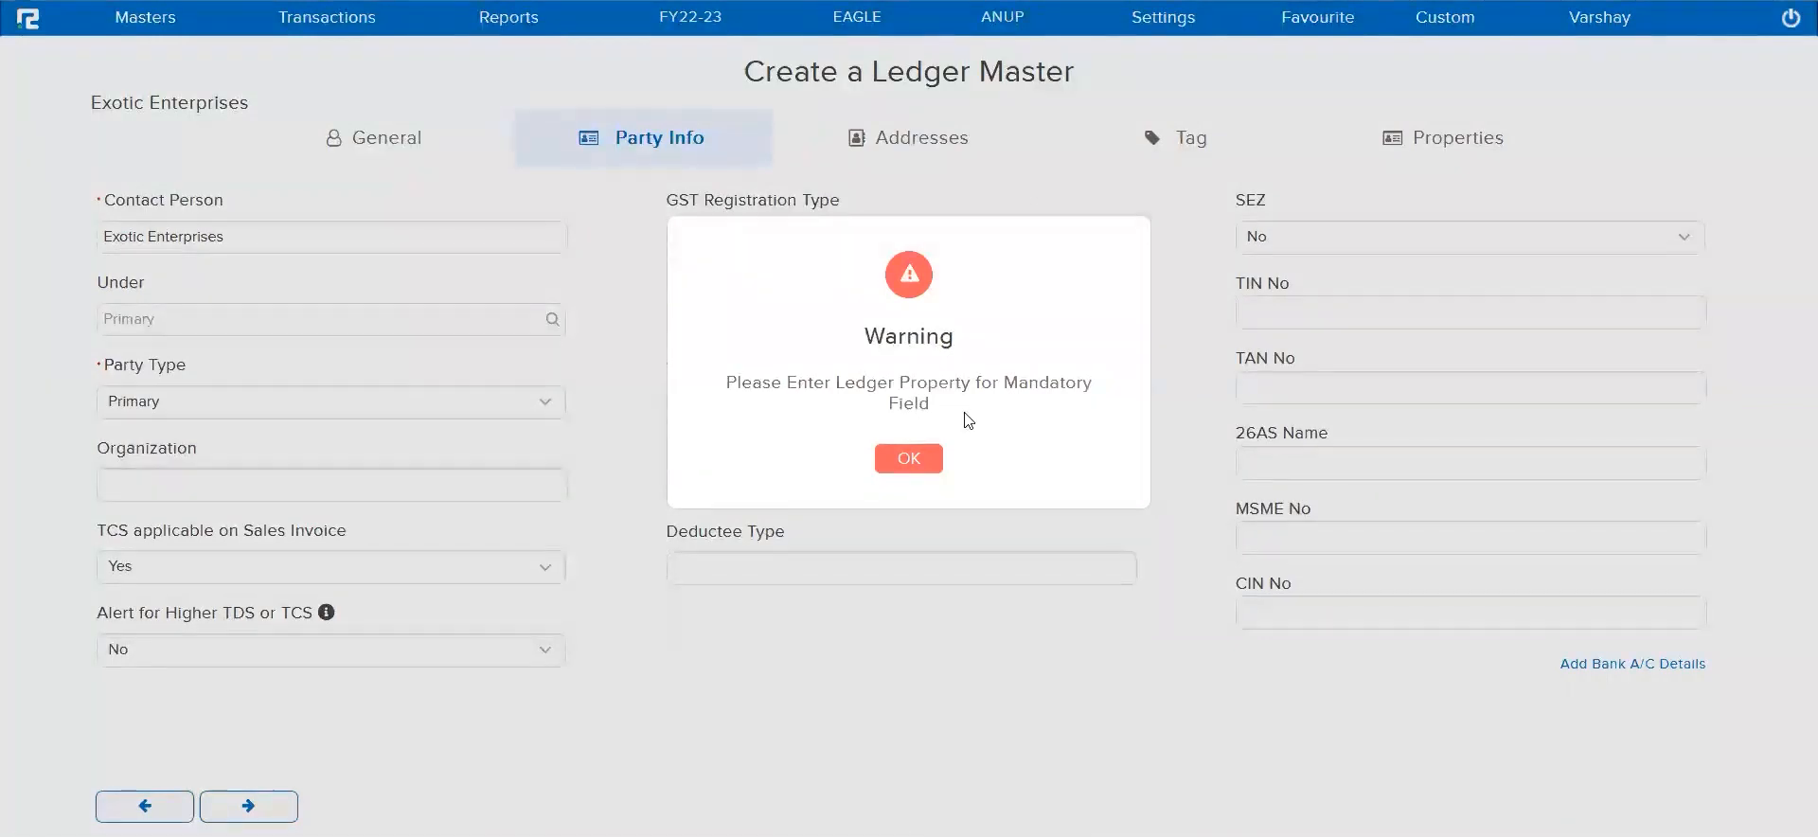
pyautogui.tripleClick(909, 383)
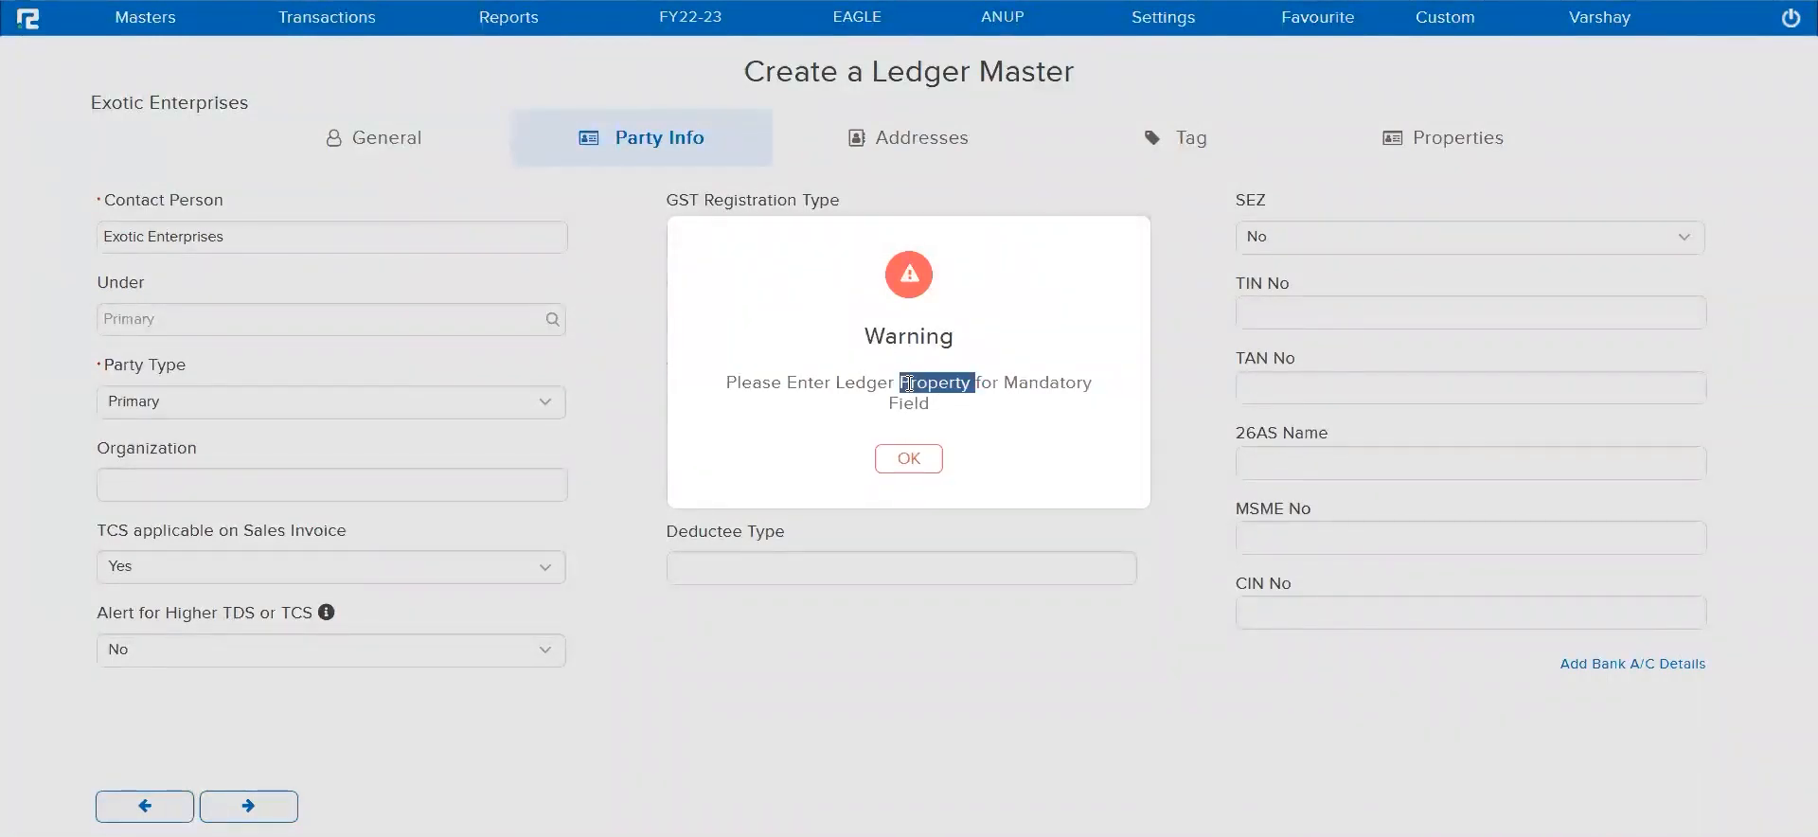
pyautogui.click(920, 458)
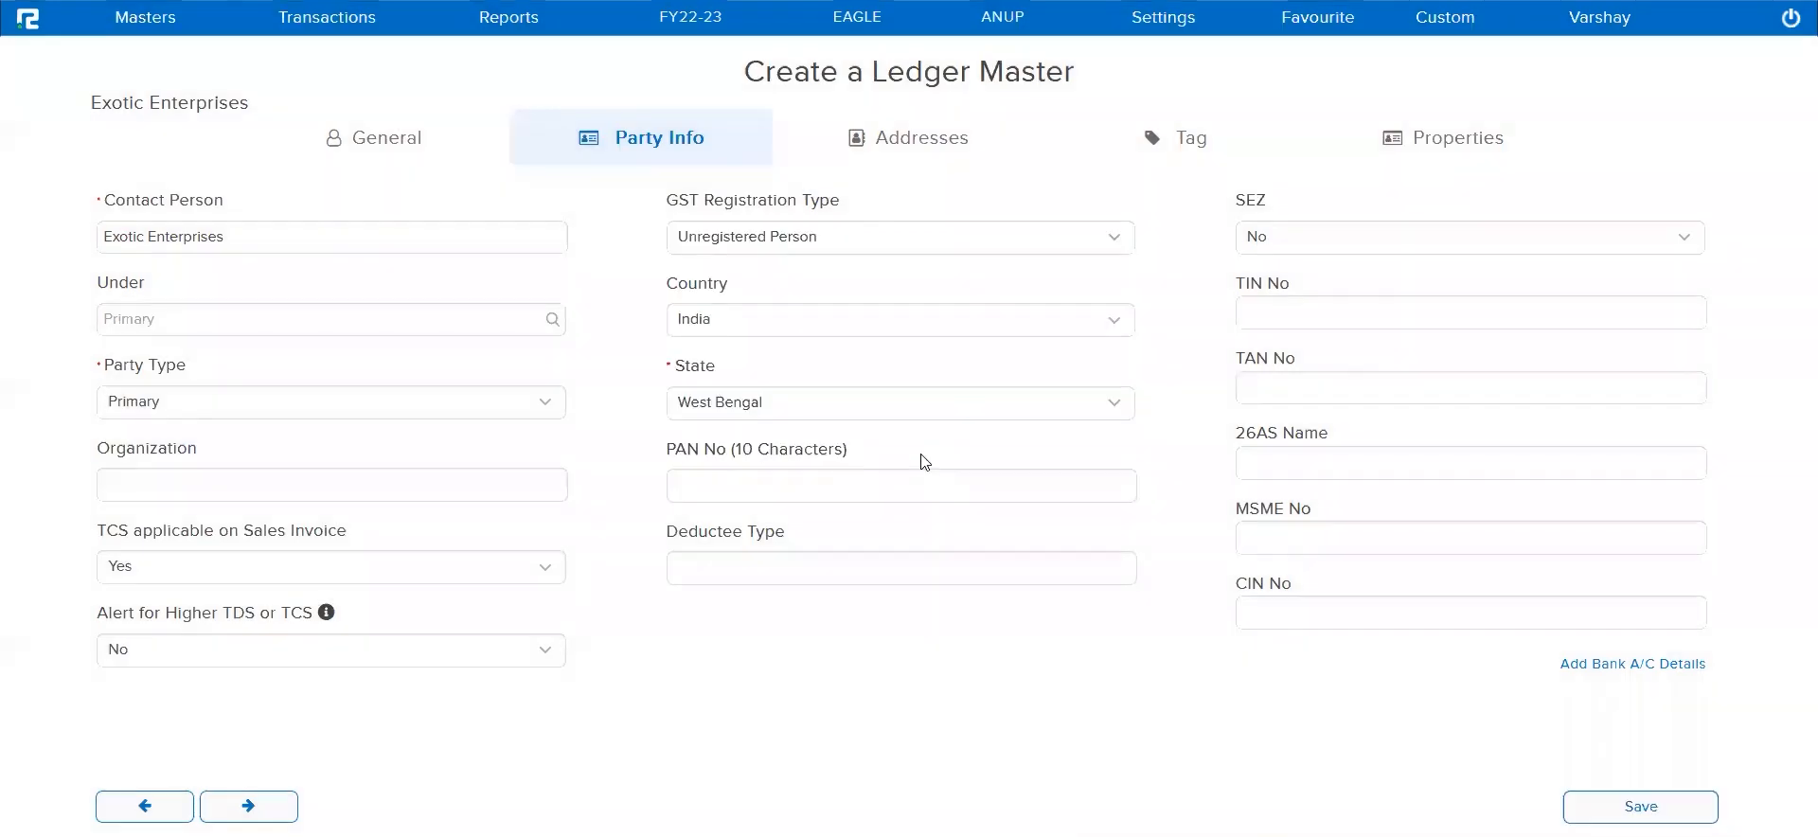
# Set the mandatory Cash Specific property to Creditors ABC and save the Exotic Enterprises ledger
pyautogui.click(1489, 142)
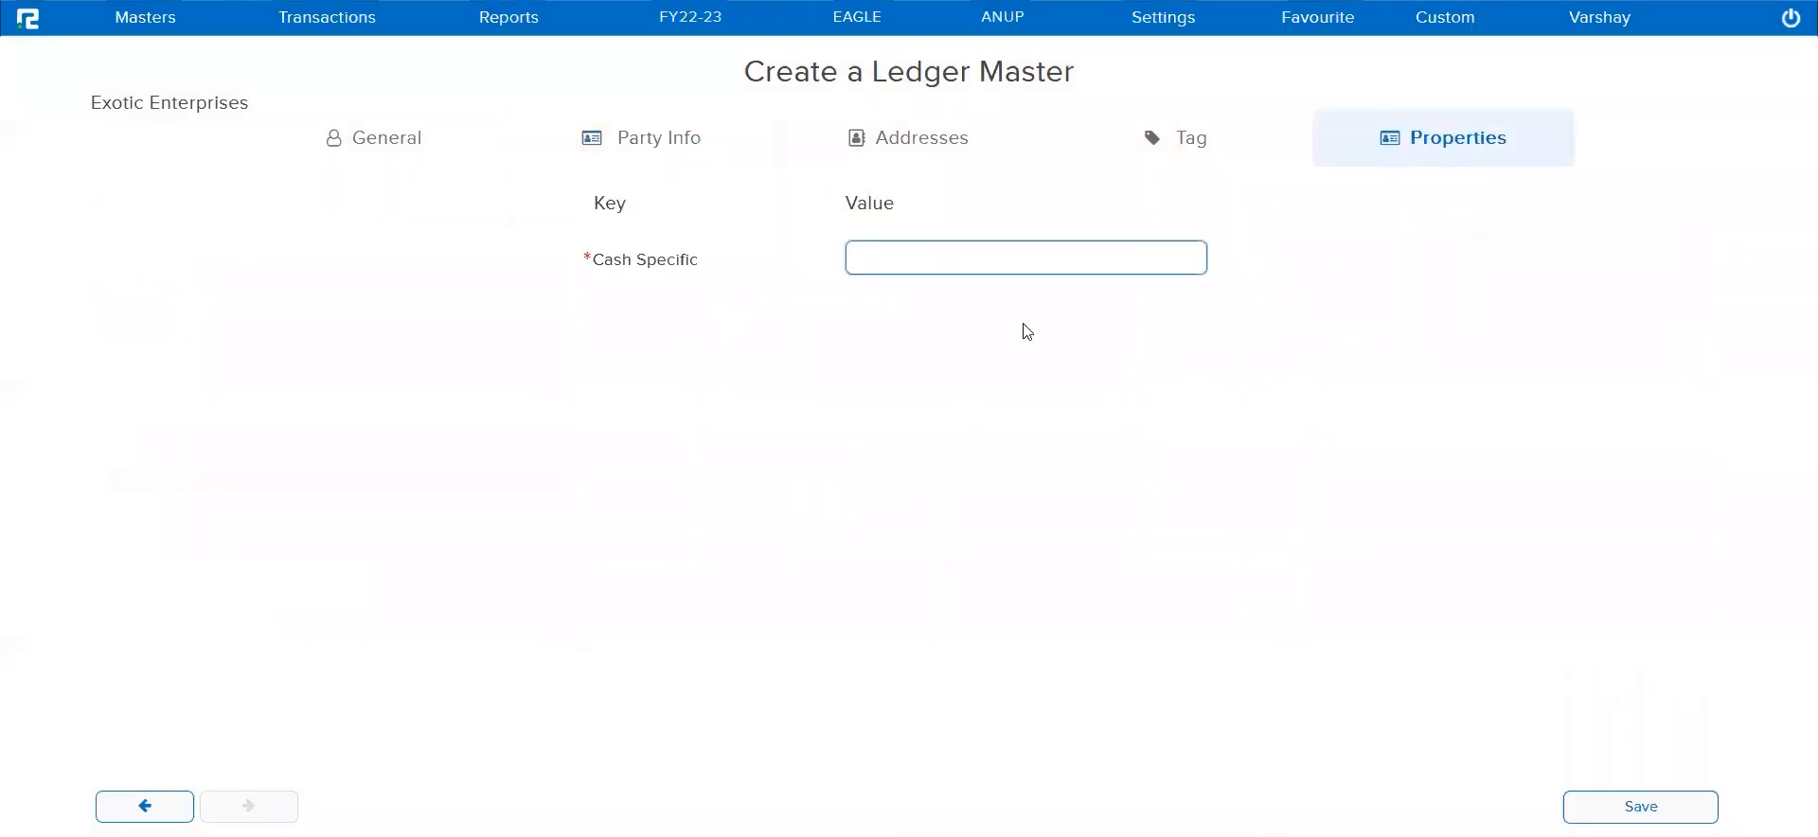
pyautogui.tripleClick(644, 258)
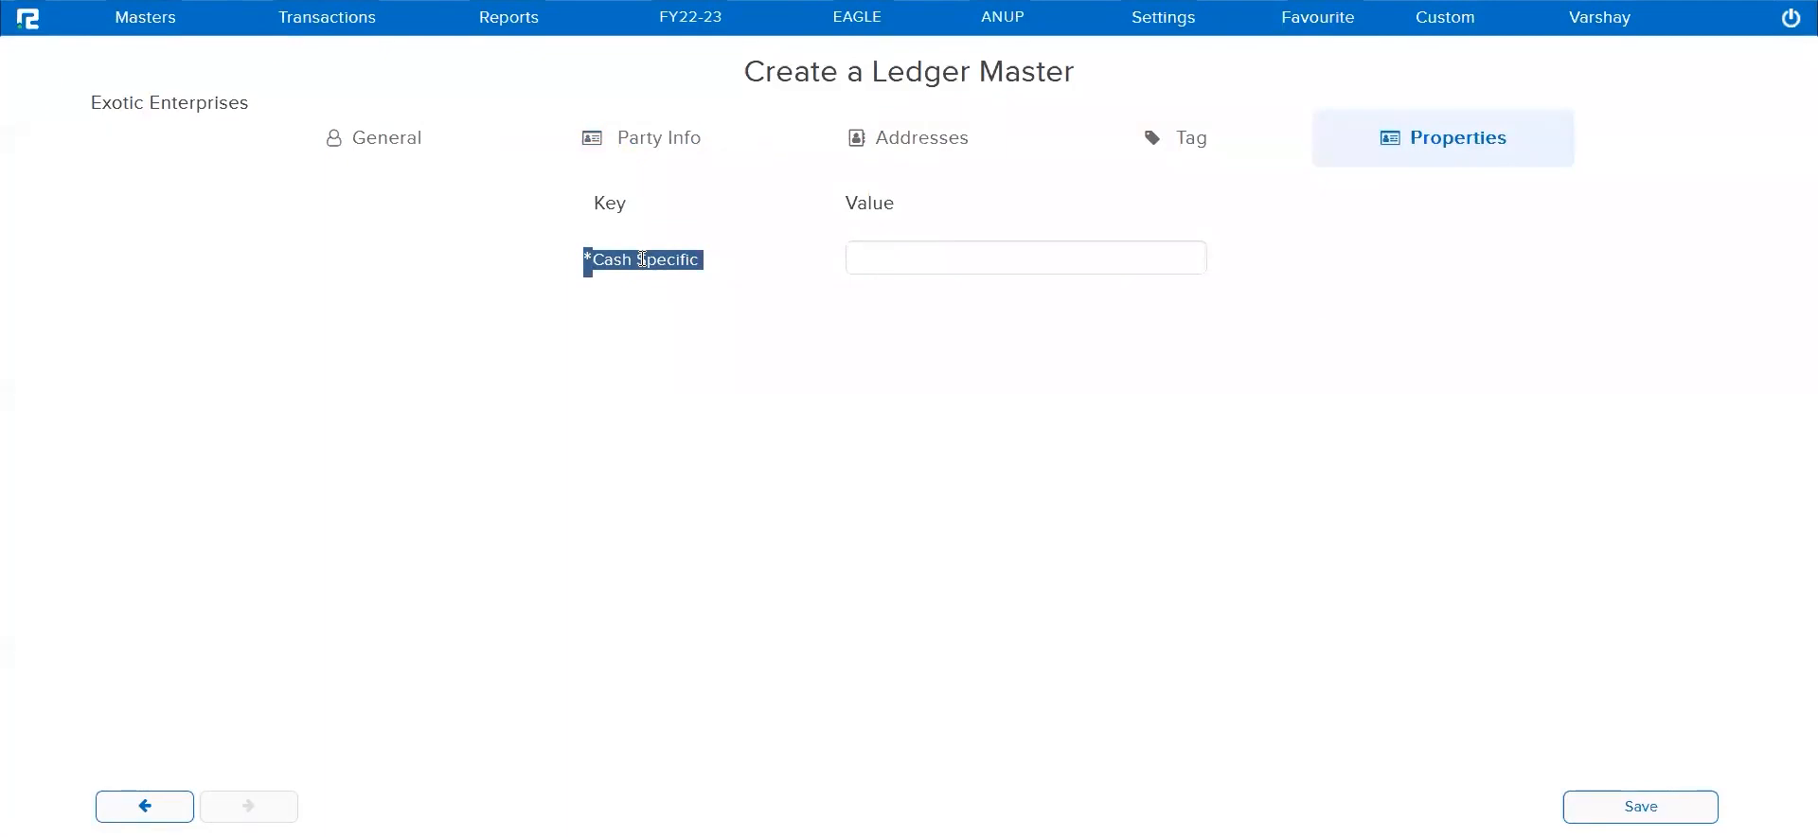
pyautogui.click(898, 244)
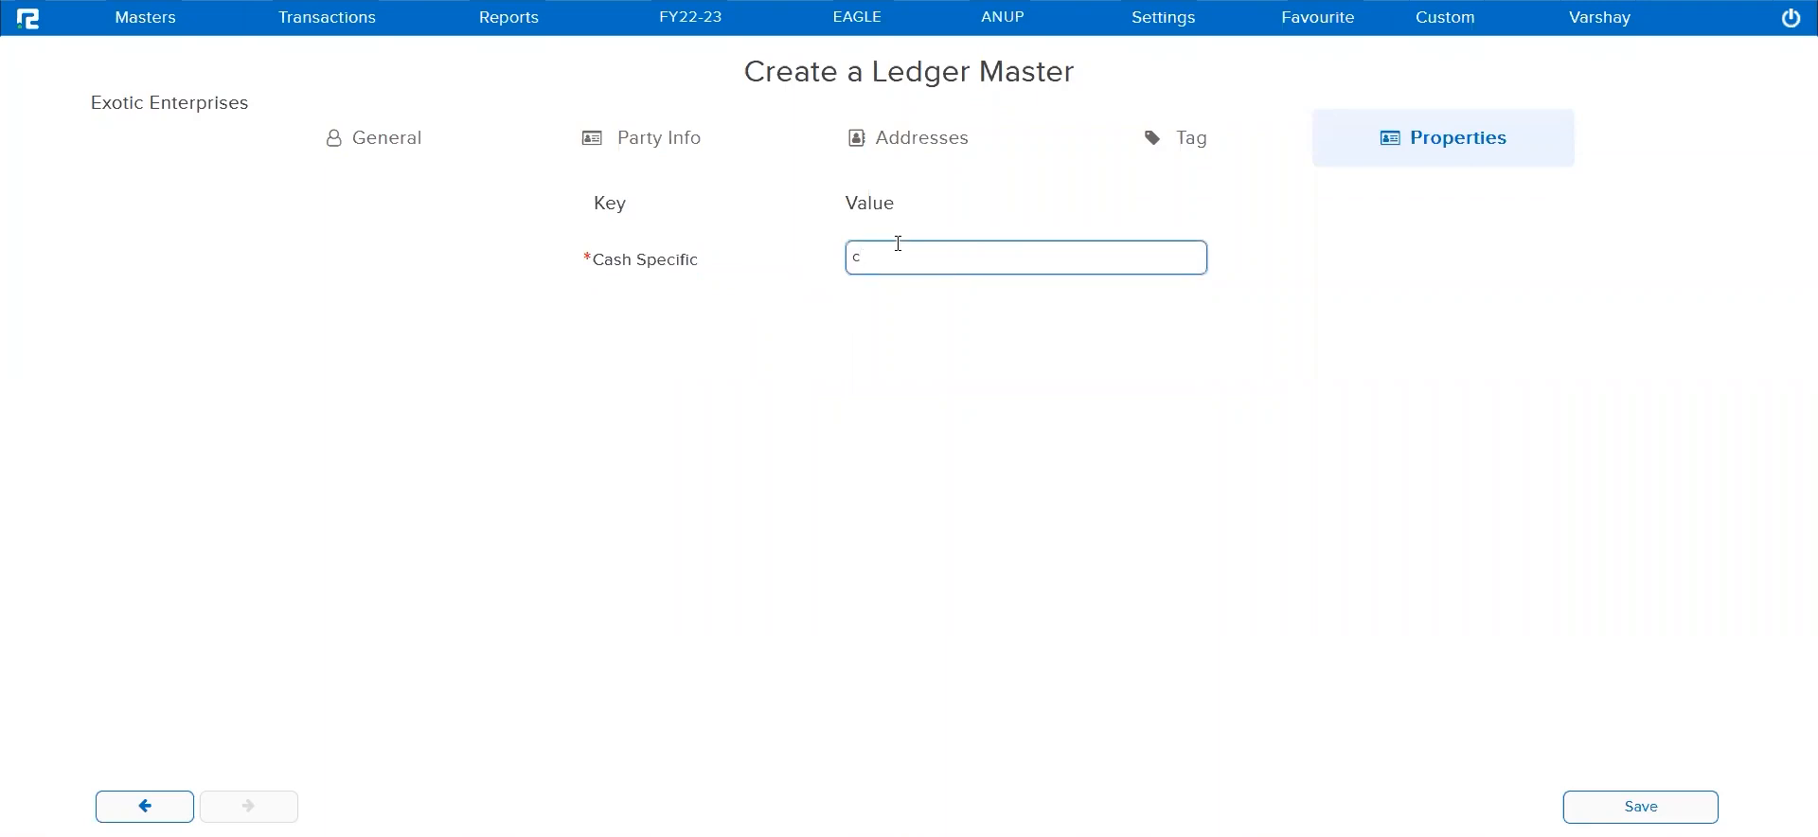
pyautogui.write('Crediti')
pyautogui.write('rs ABC')
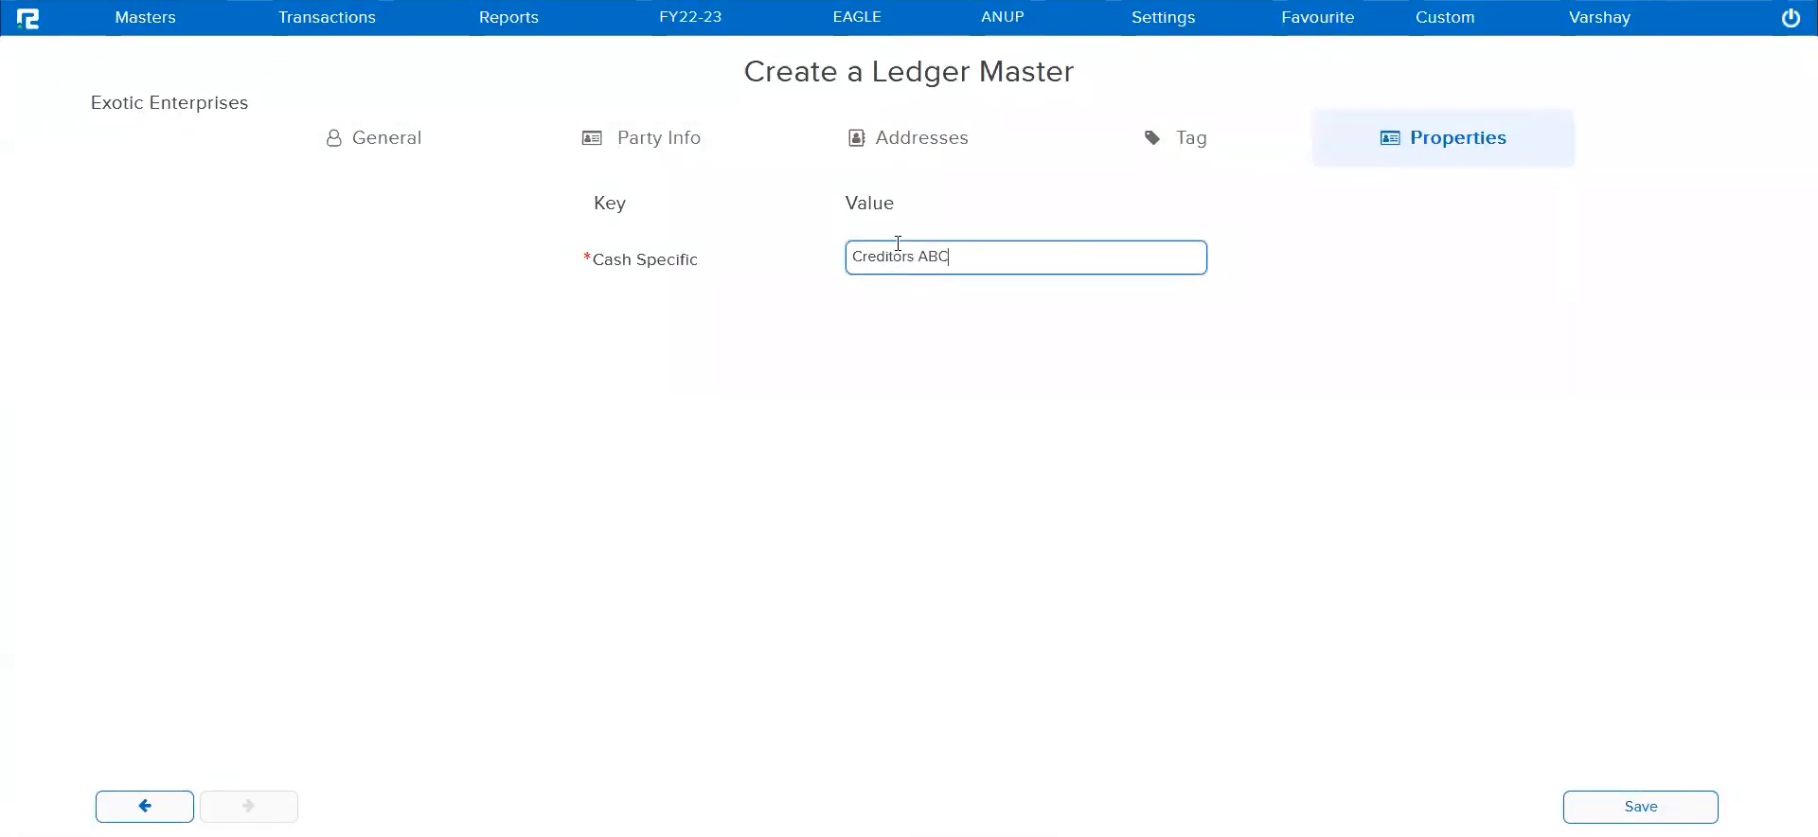
pyautogui.click(1607, 806)
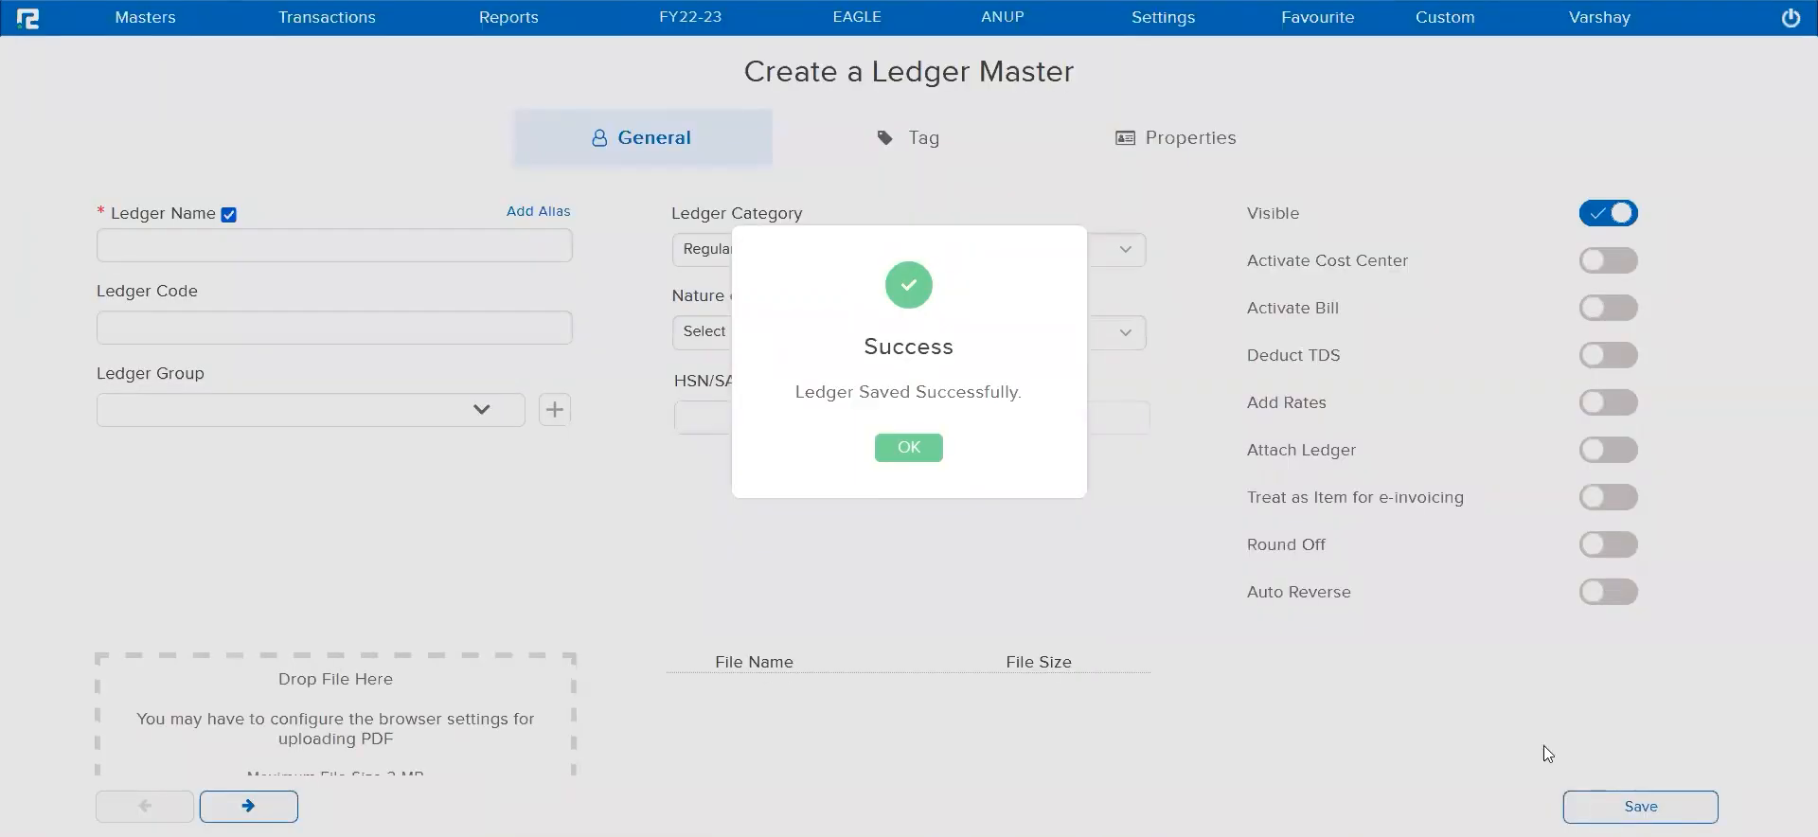
pyautogui.click(936, 456)
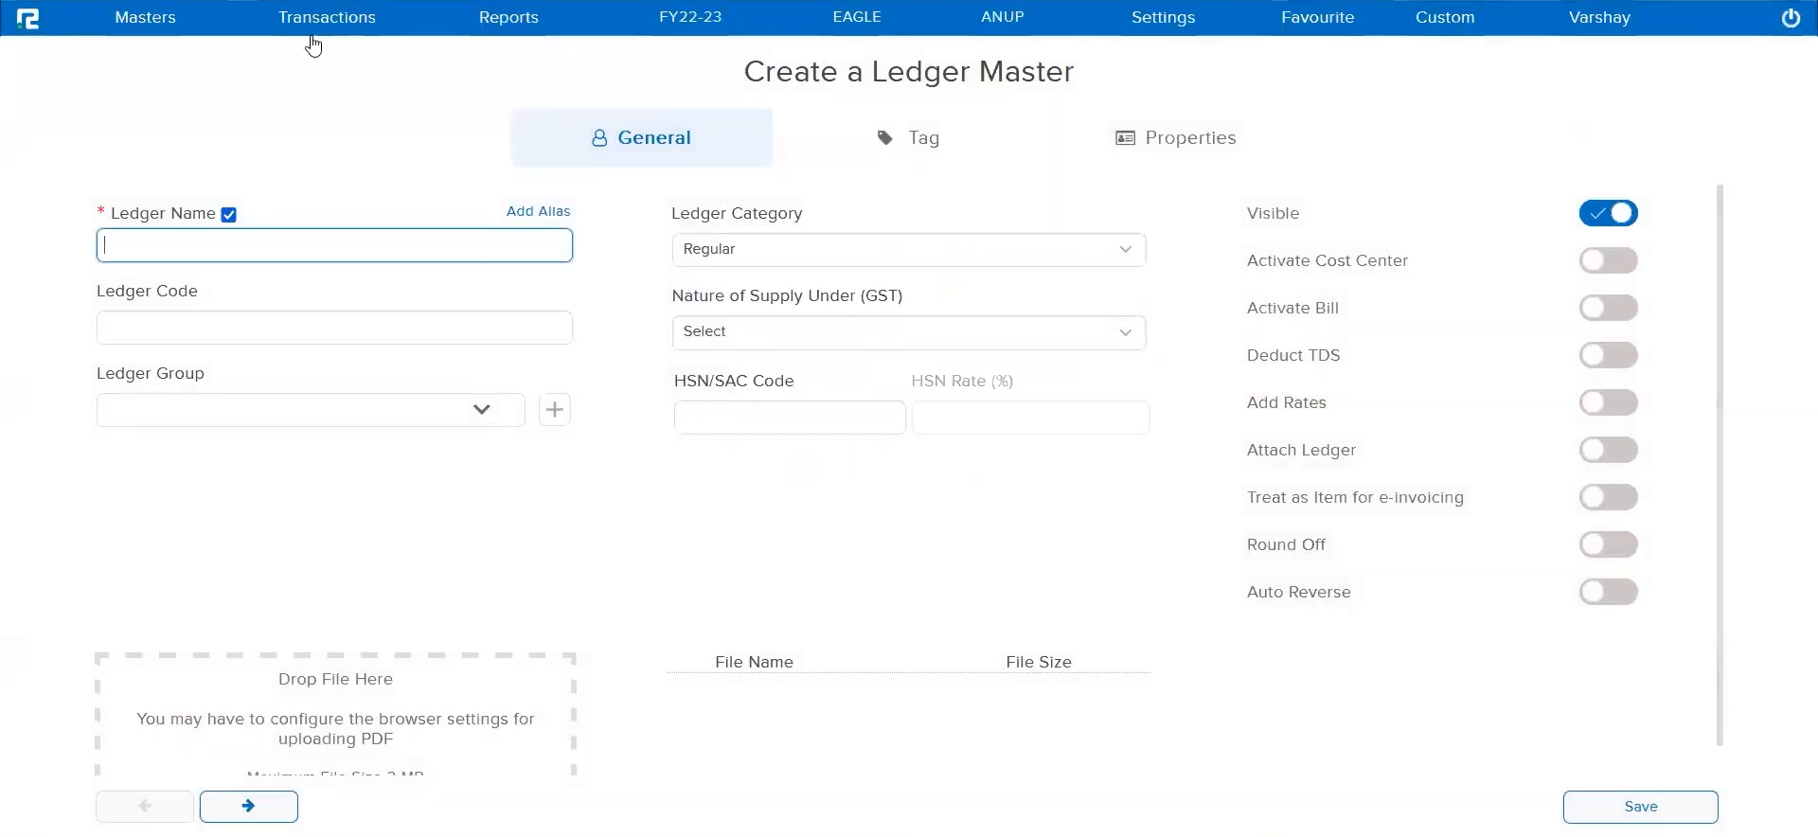
# Open a new Sale transaction entry from the inventory sale cycle
pyautogui.click(342, 15)
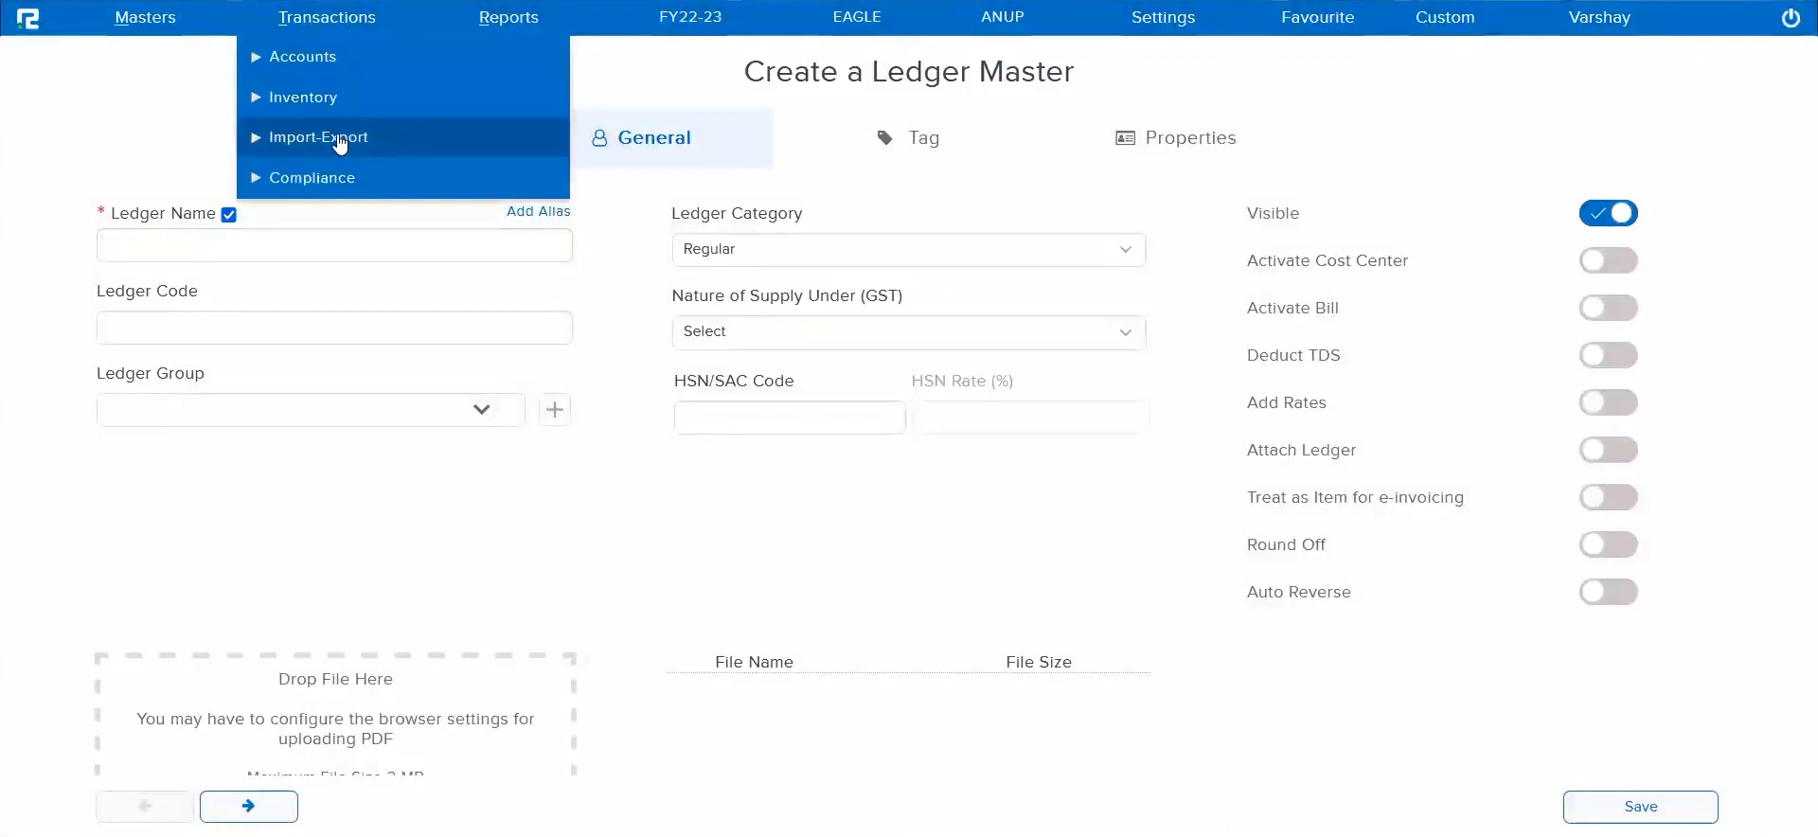
pyautogui.click(308, 100)
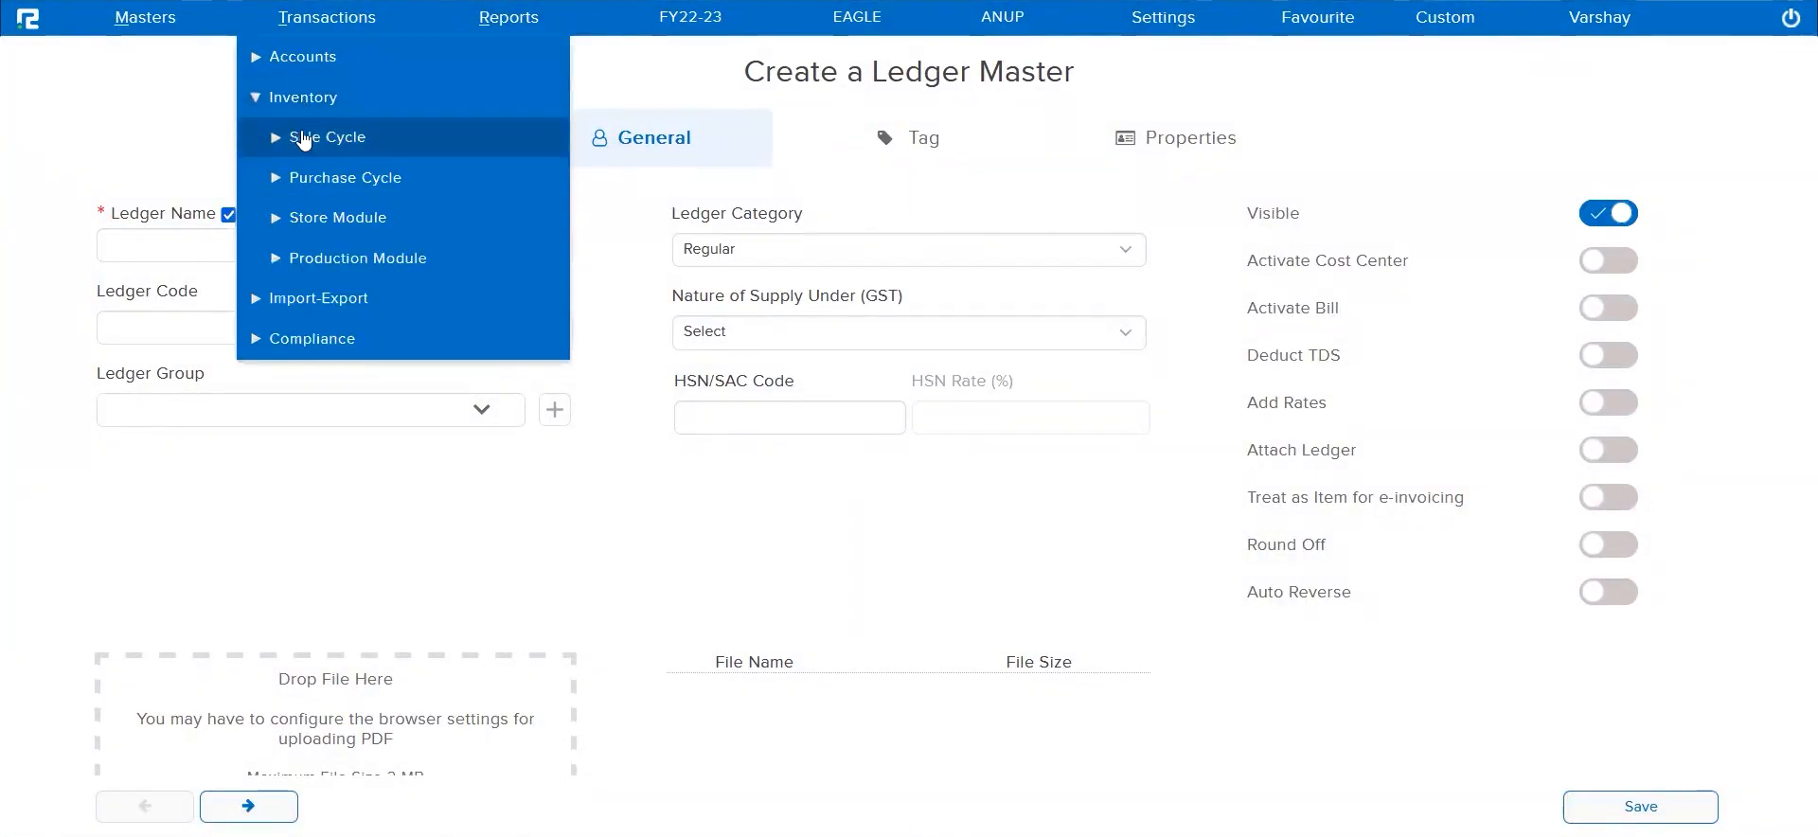
pyautogui.click(308, 140)
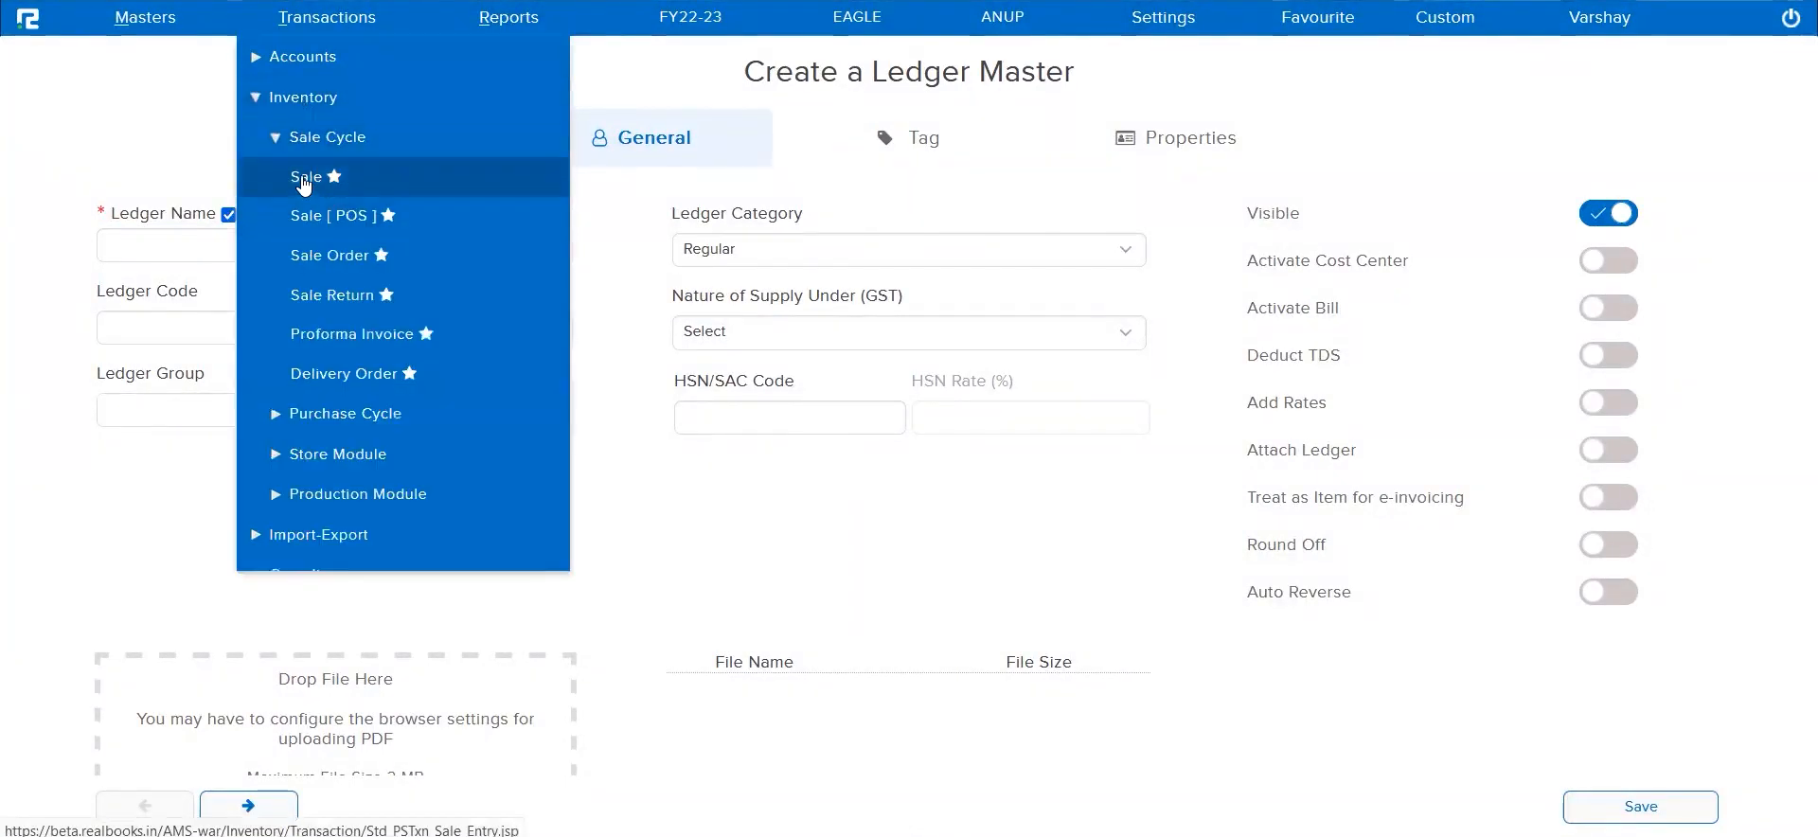
pyautogui.click(304, 179)
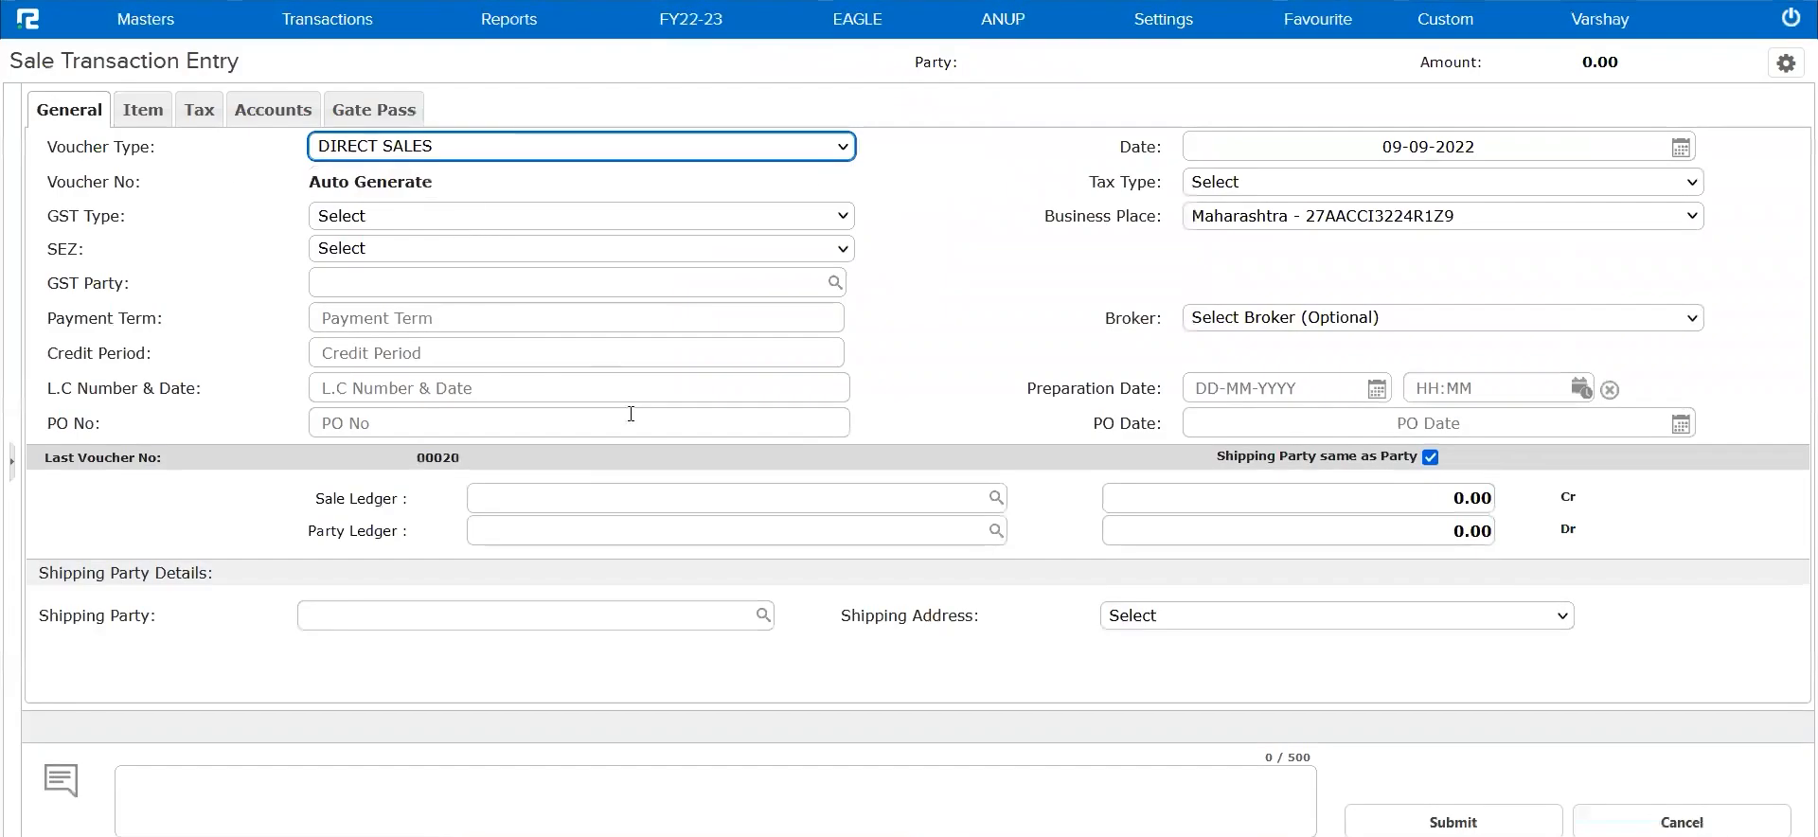
# Choose Sales as the sale ledger and Exotic Enterprises as the party ledger for the voucher
pyautogui.click(576, 494)
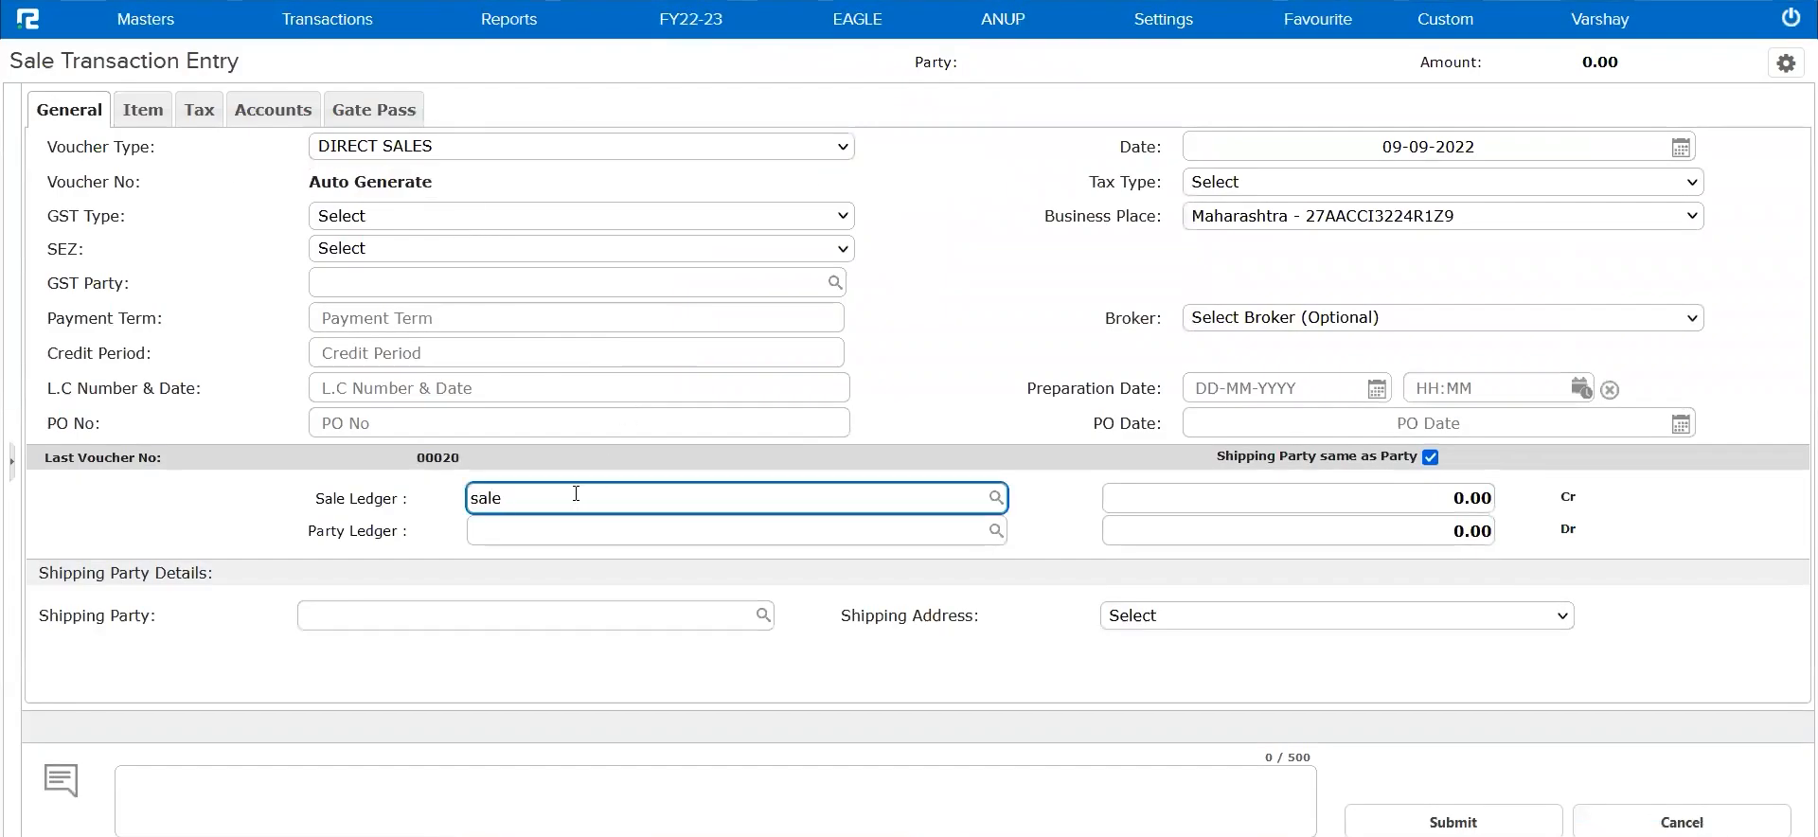
pyautogui.click(585, 558)
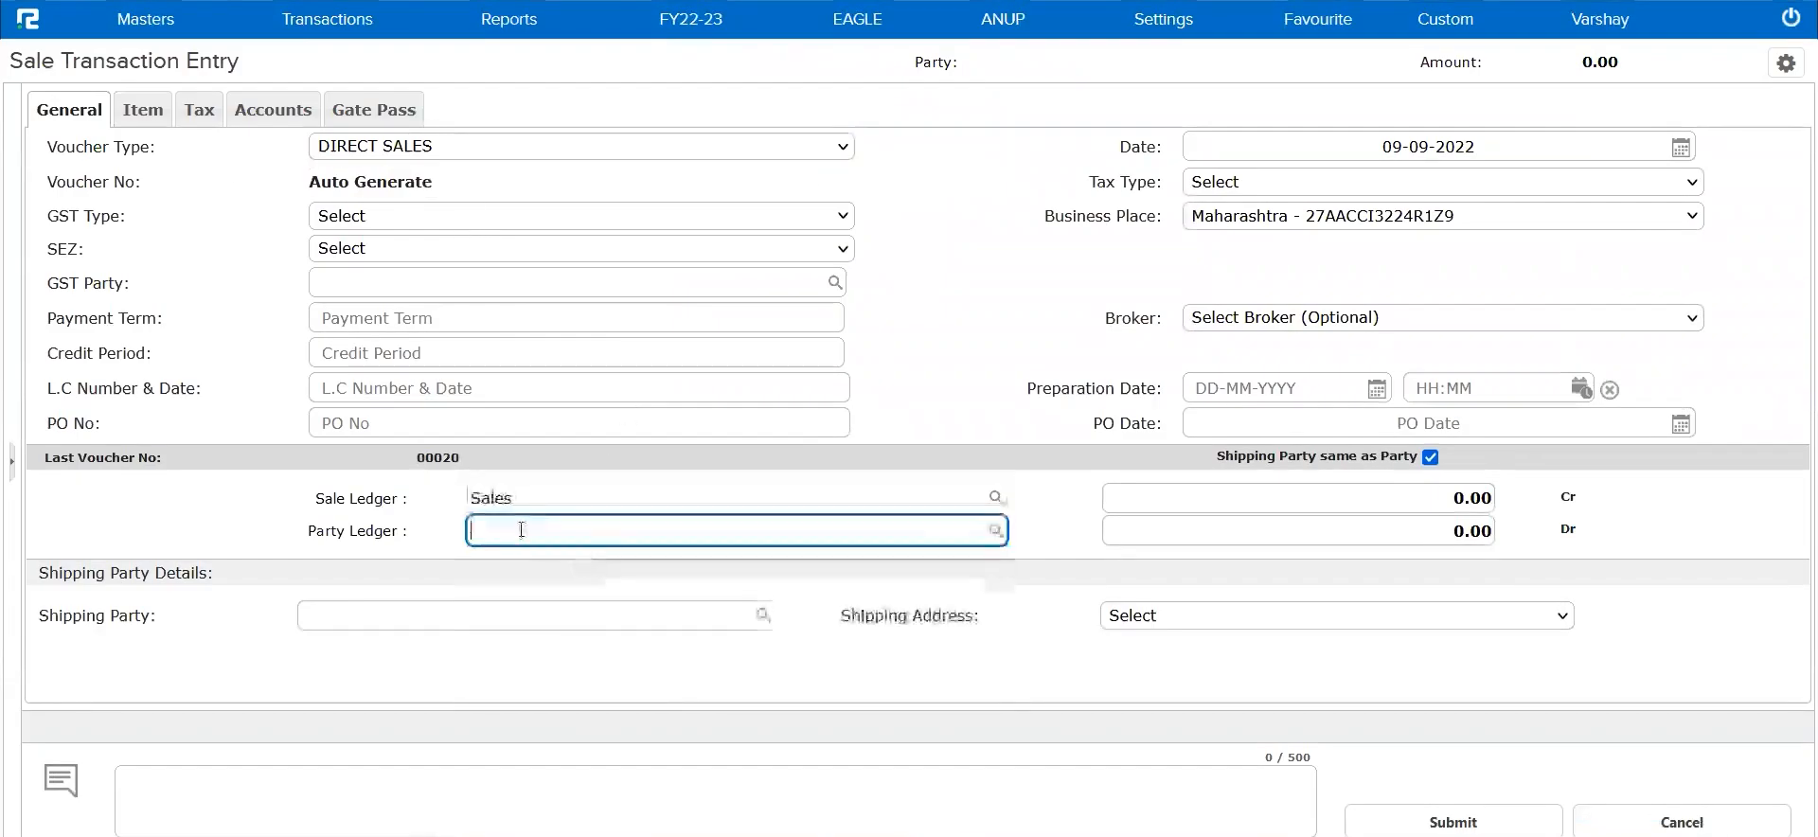
pyautogui.write('exoti')
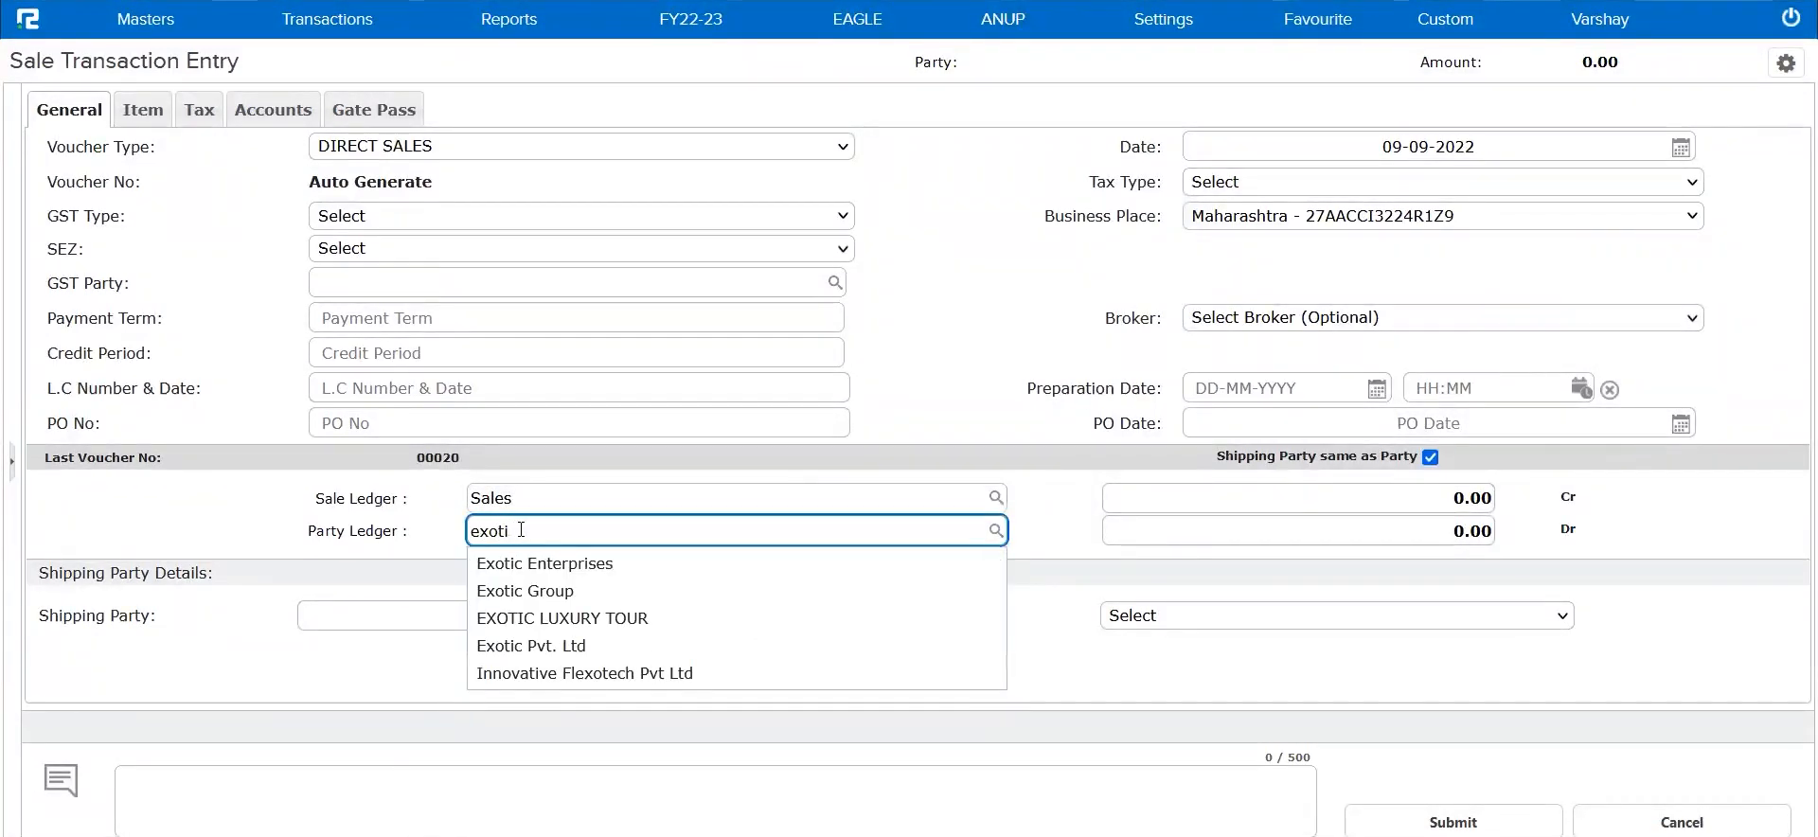
pyautogui.click(532, 564)
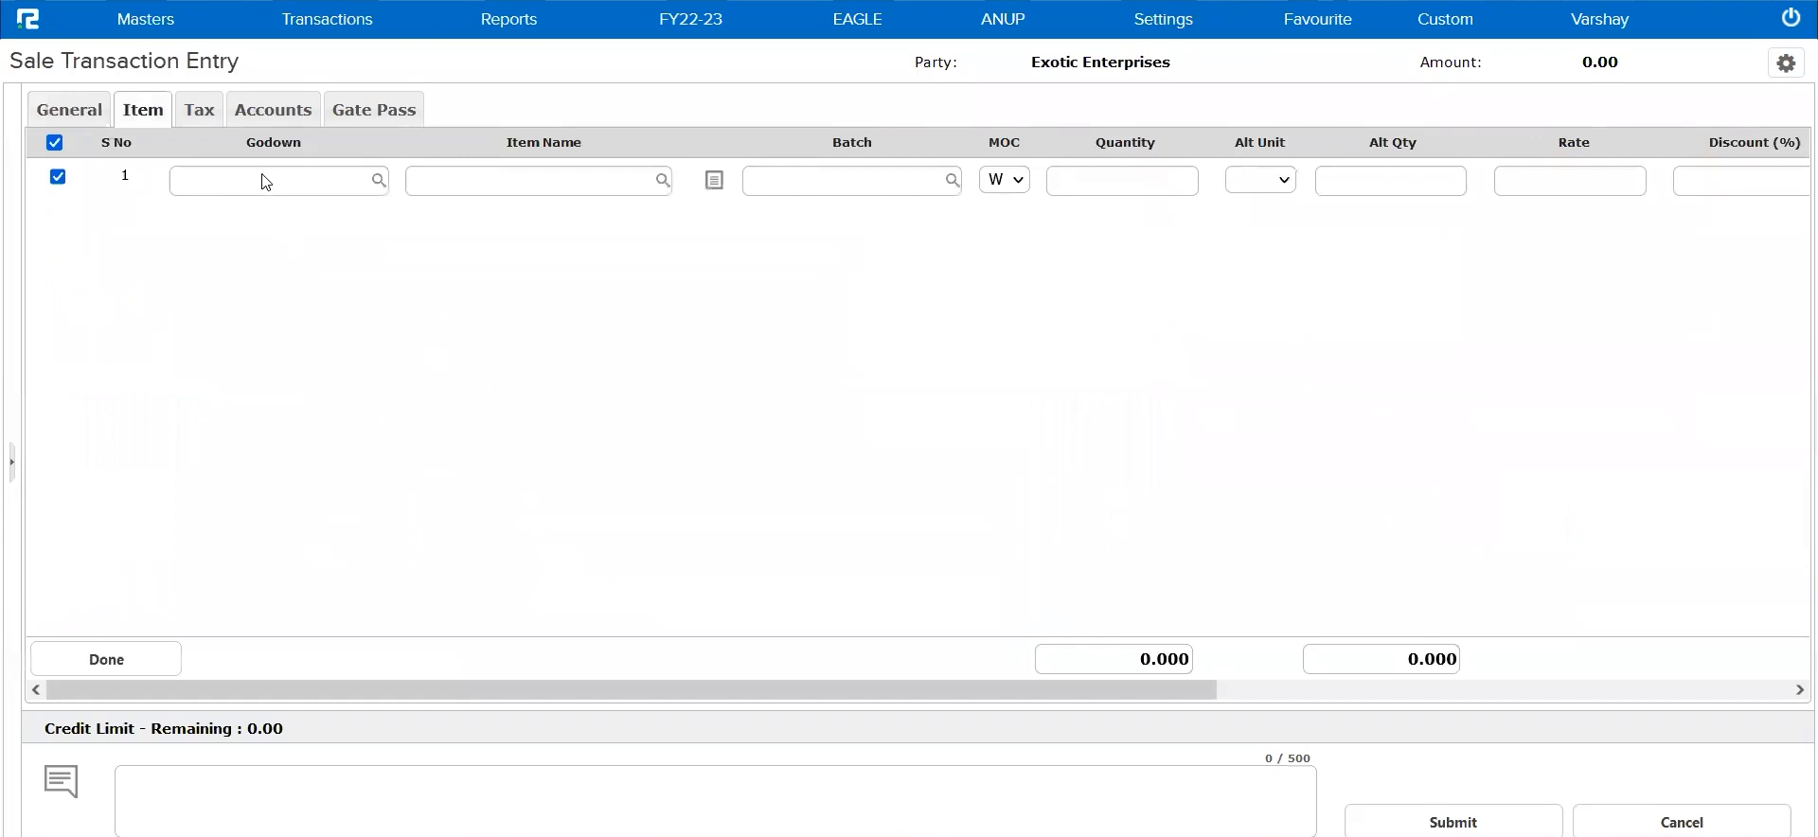
# Fill the first item row with Main Godown as the godown and Service Item 1 as the item
pyautogui.click(263, 186)
pyautogui.write('main')
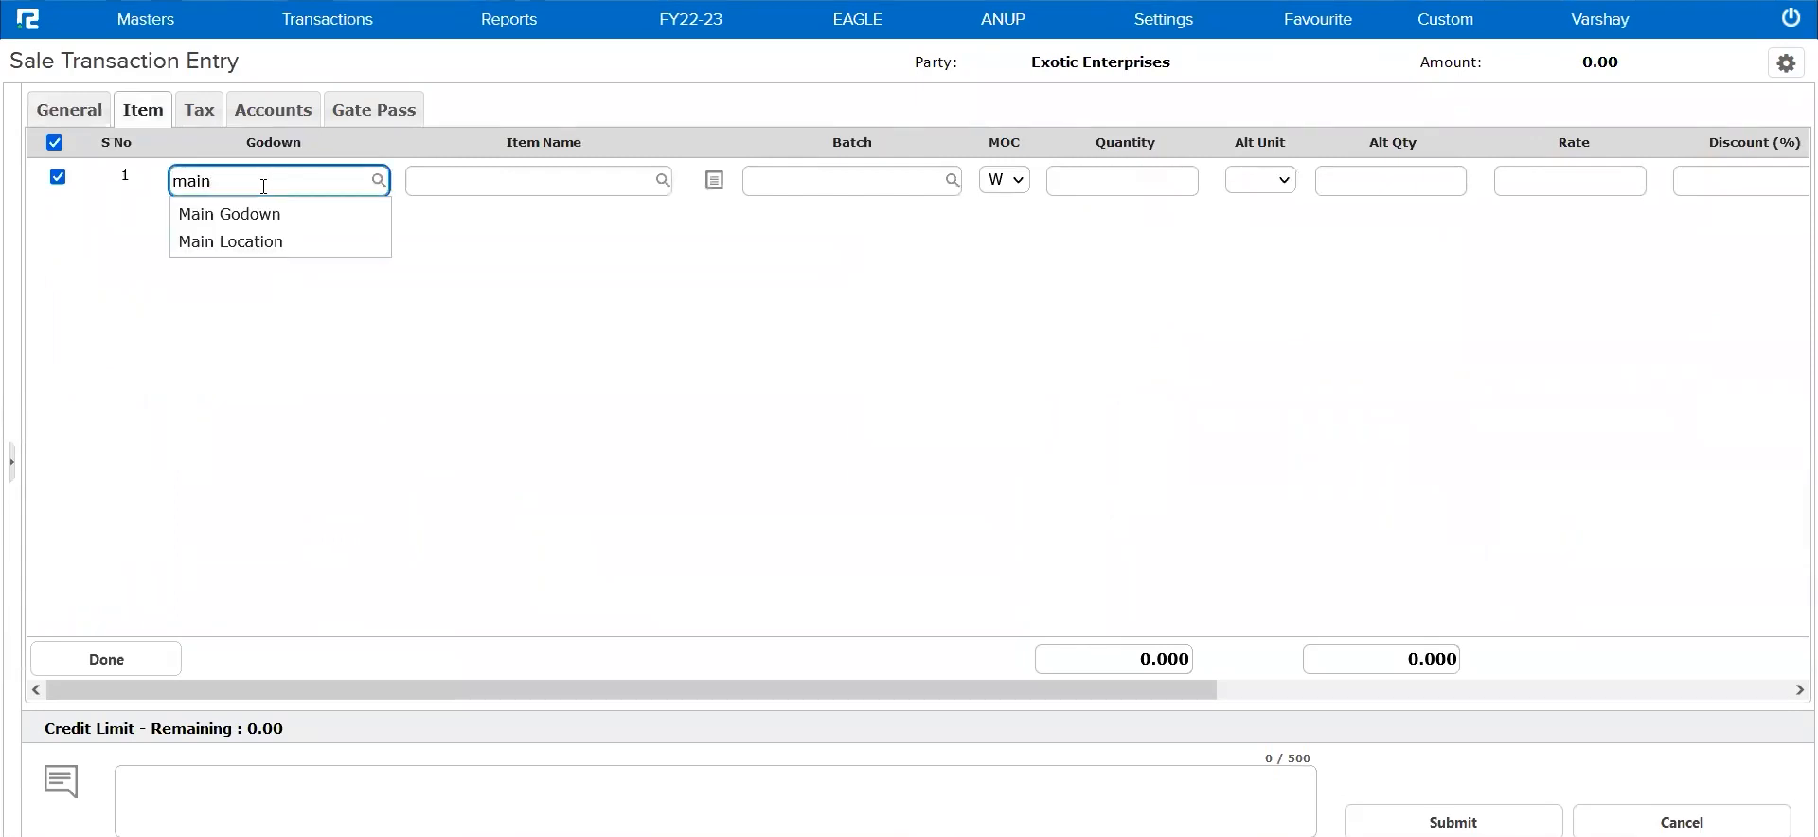
pyautogui.click(274, 223)
pyautogui.write('item')
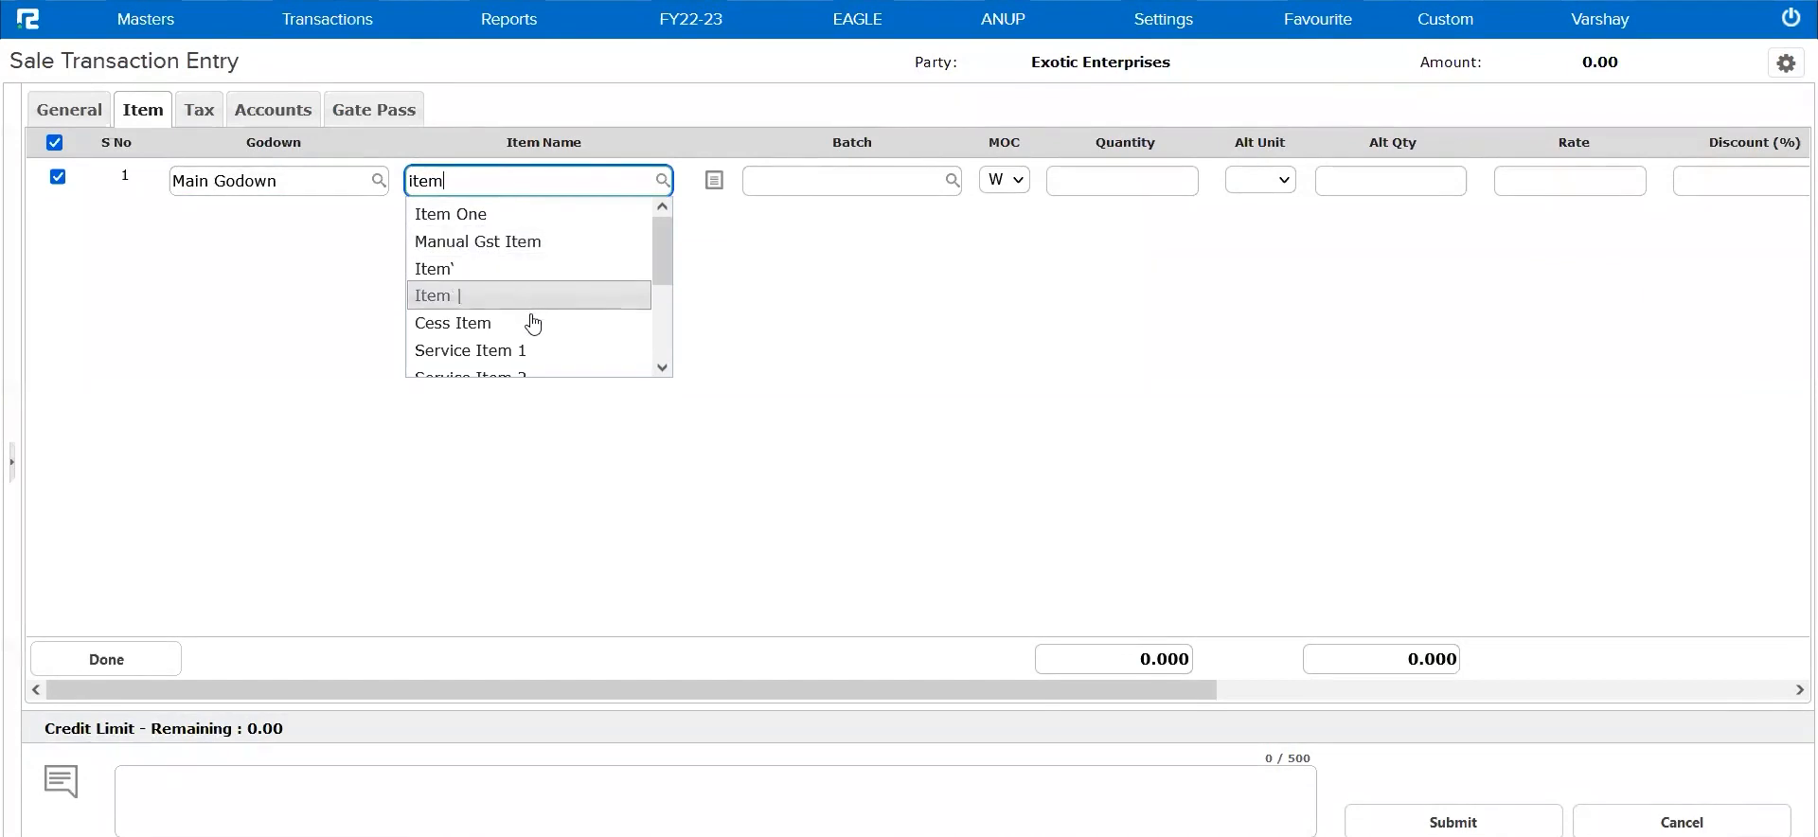
pyautogui.click(541, 353)
# Try to finish the item entry and submit the sale voucher with the quantity left blank
pyautogui.click(1104, 170)
pyautogui.press('Tab')
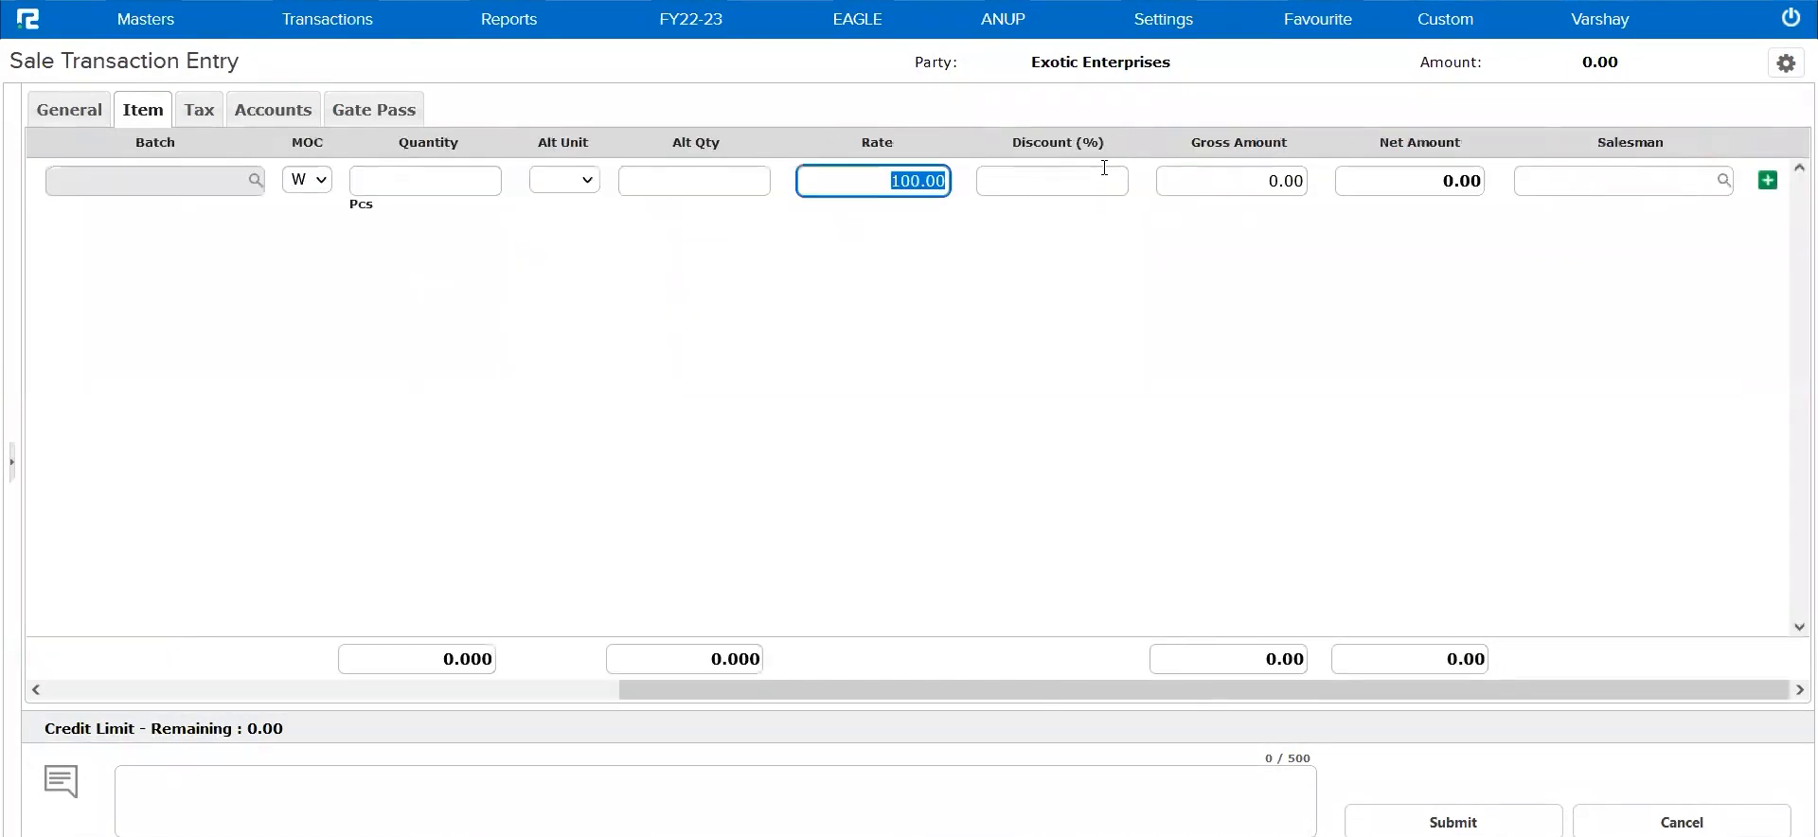
pyautogui.press('Left')
pyautogui.press('Tab')
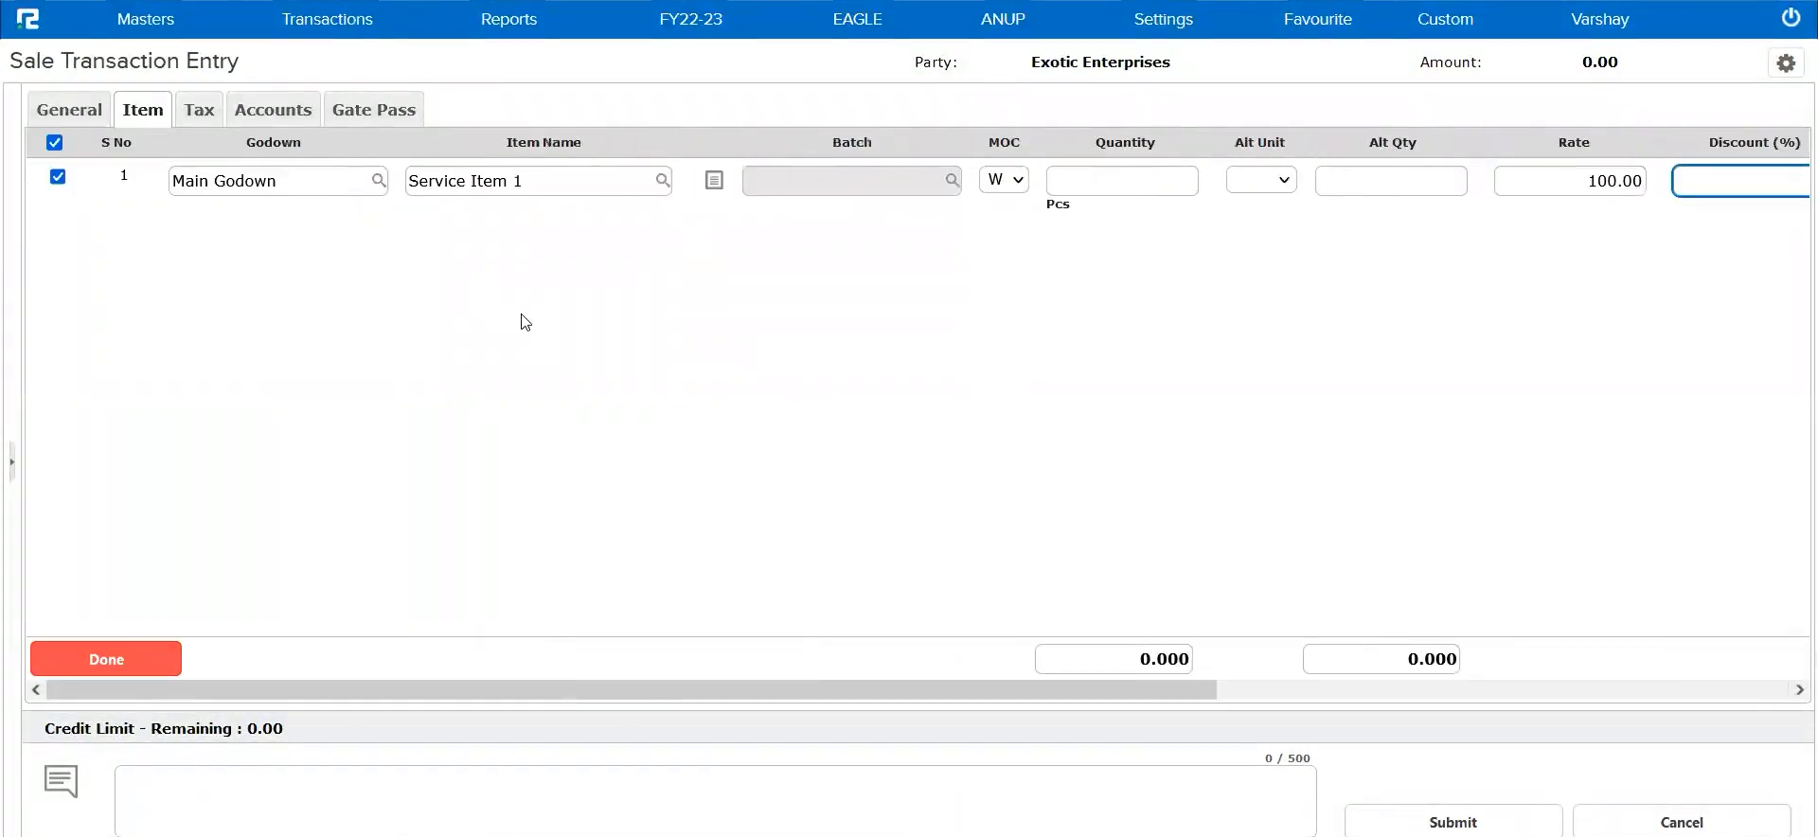
pyautogui.click(114, 658)
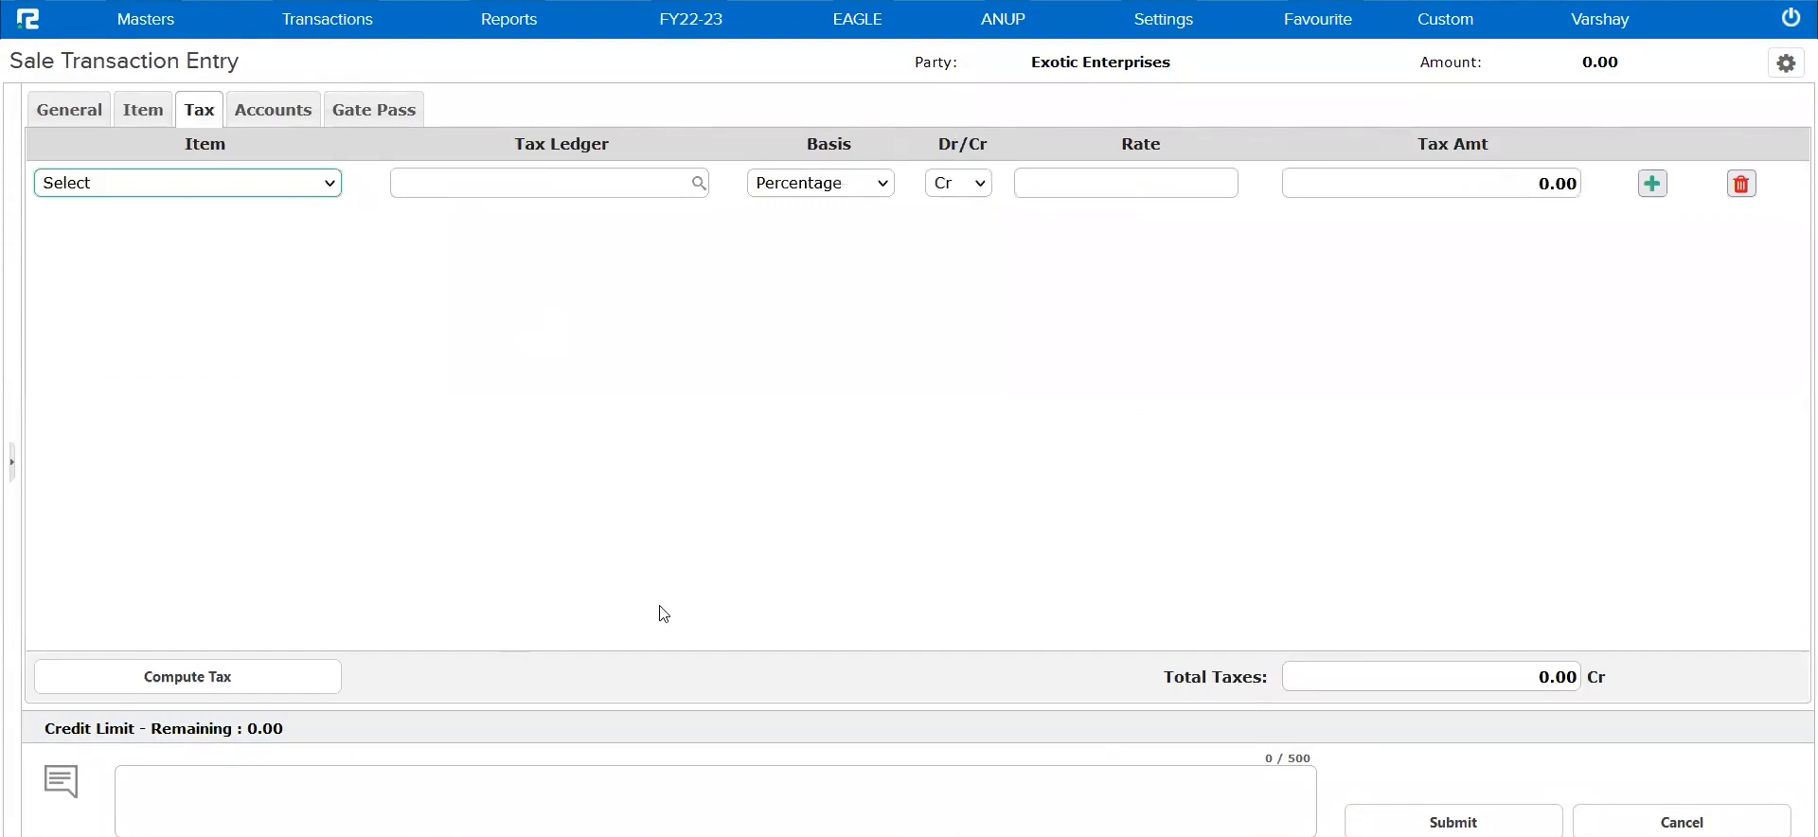
pyautogui.click(1453, 821)
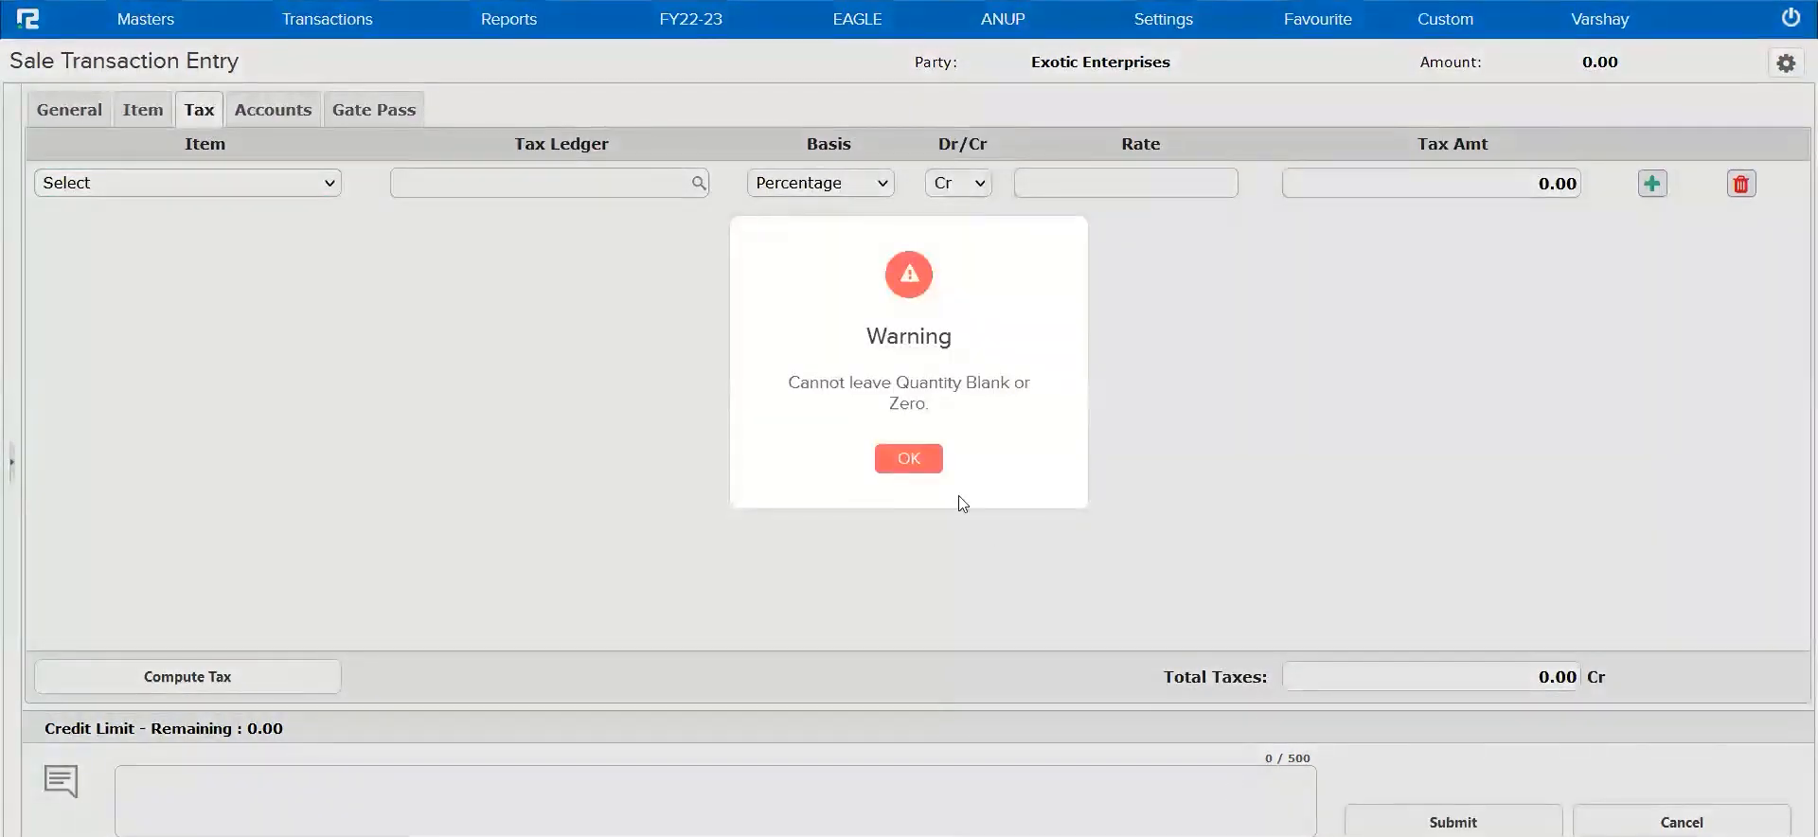
pyautogui.click(908, 462)
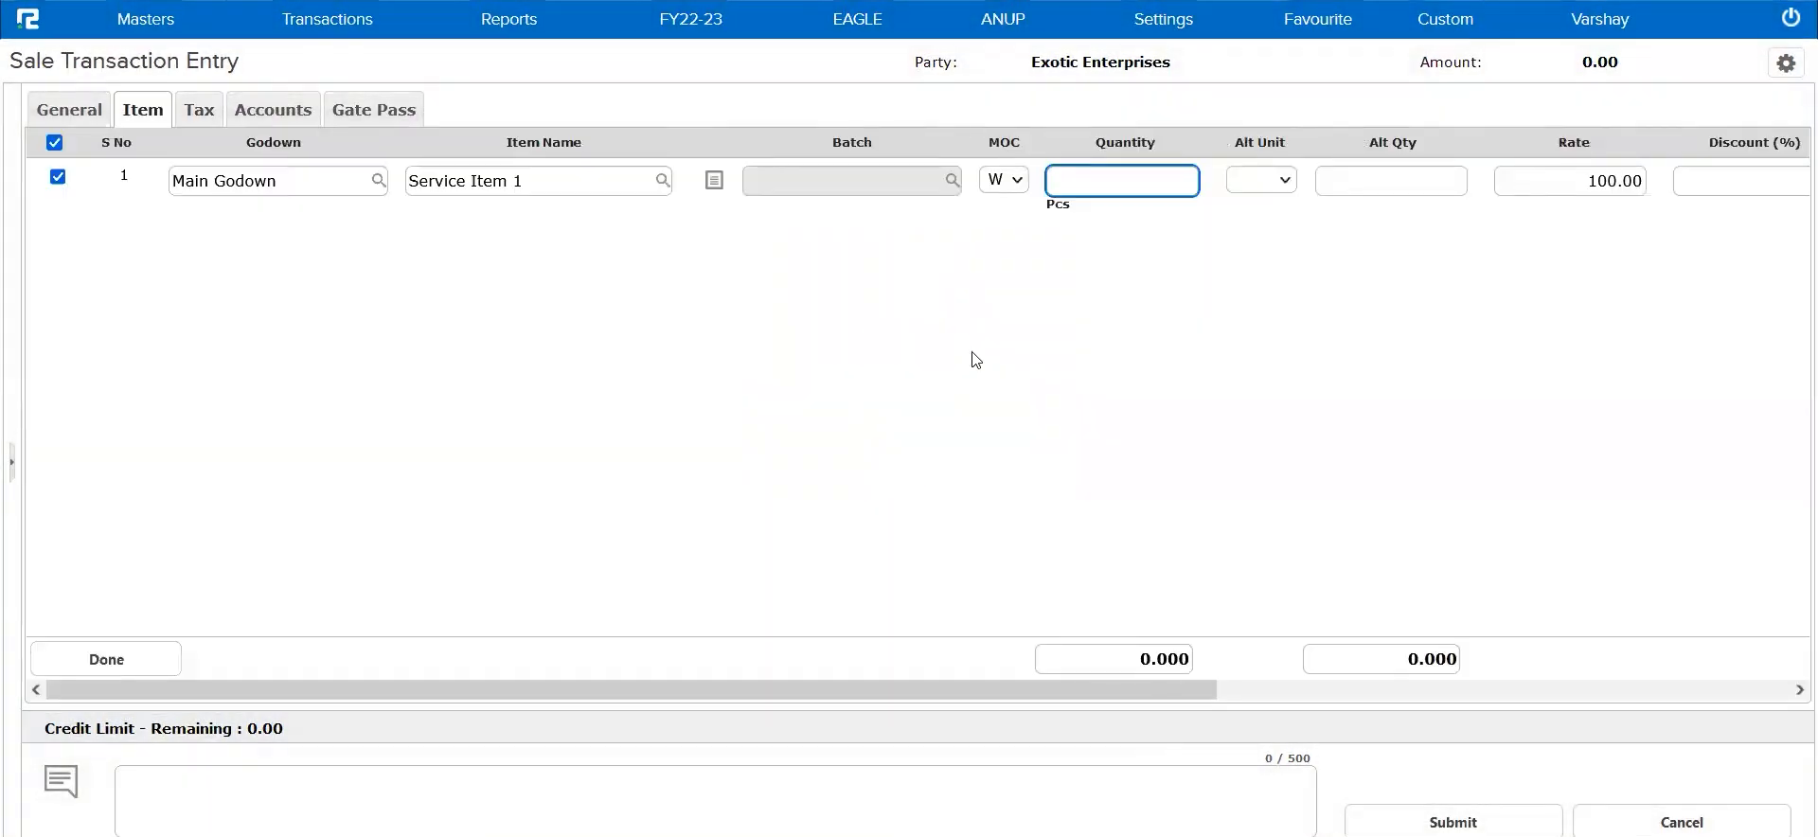
# Set the item's quantity to 1 and rate to 5820, and complete the item entry
pyautogui.write('1')
pyautogui.press('Tab')
pyautogui.write('5820')
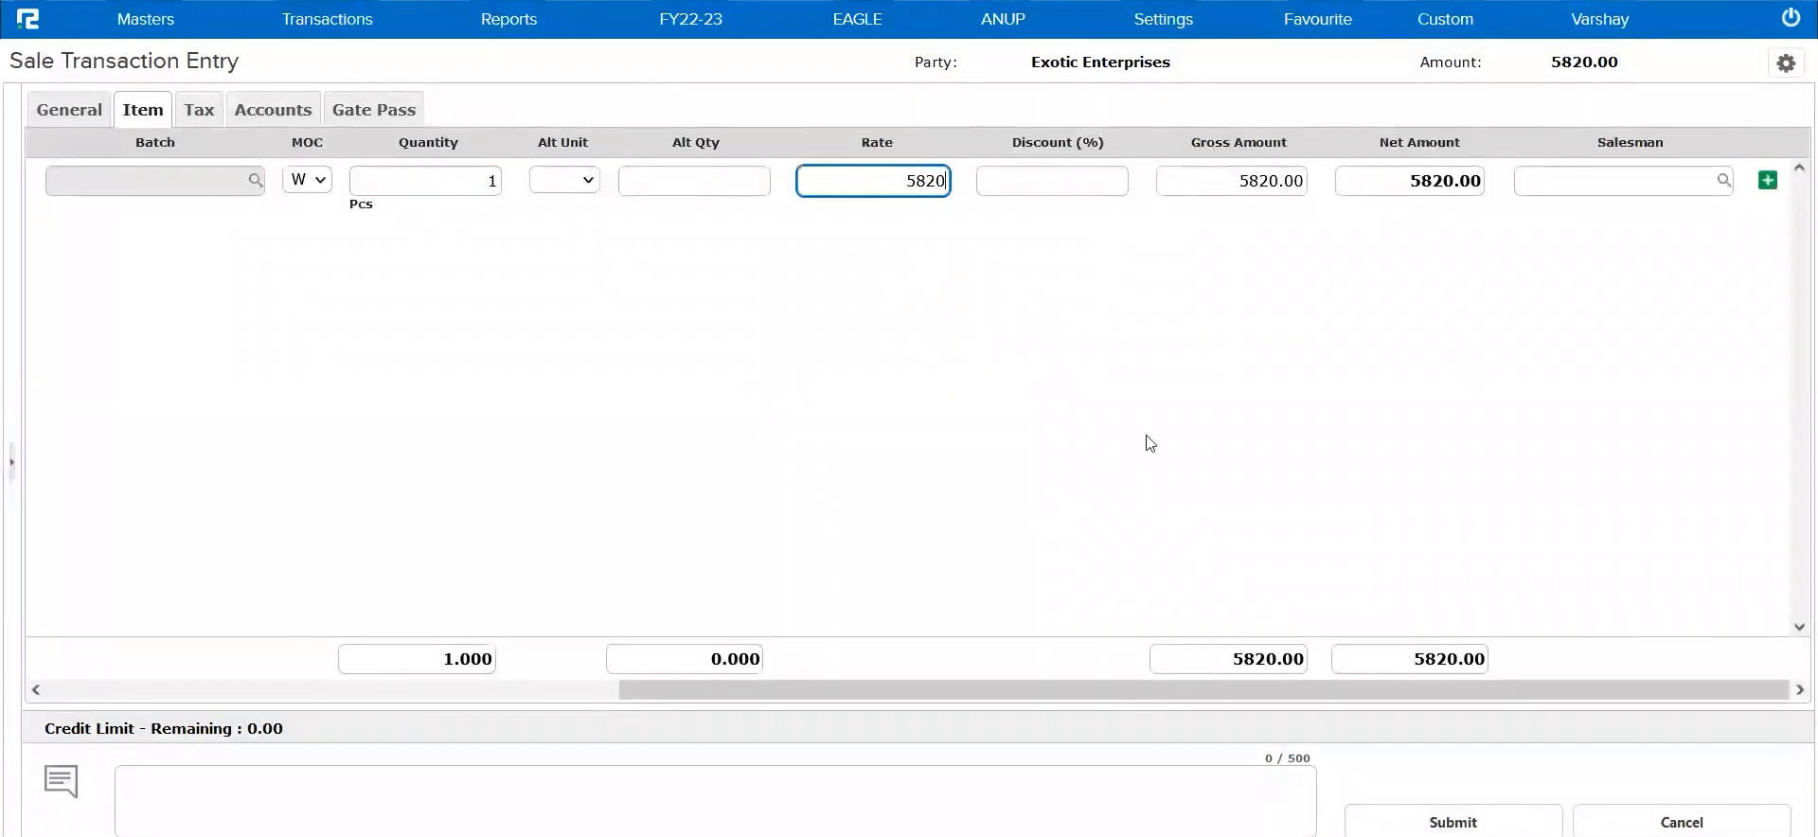
pyautogui.hscroll(-5, 977, 487)
pyautogui.click(68, 667)
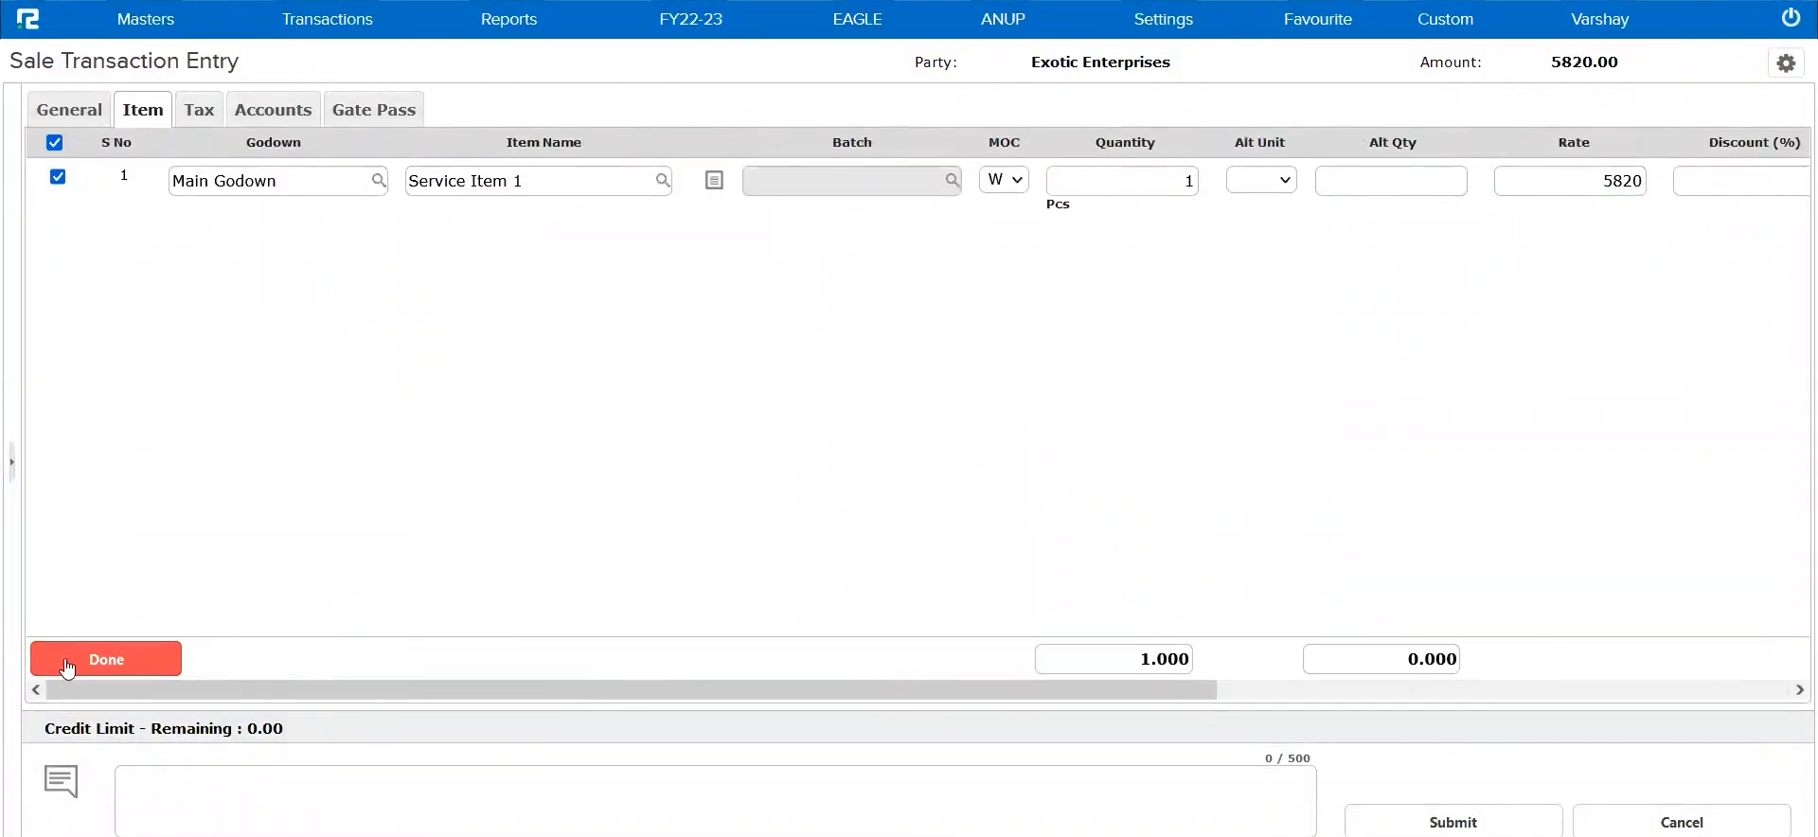
# Submit the sale voucher and close the custom invoice print window
pyautogui.click(1390, 801)
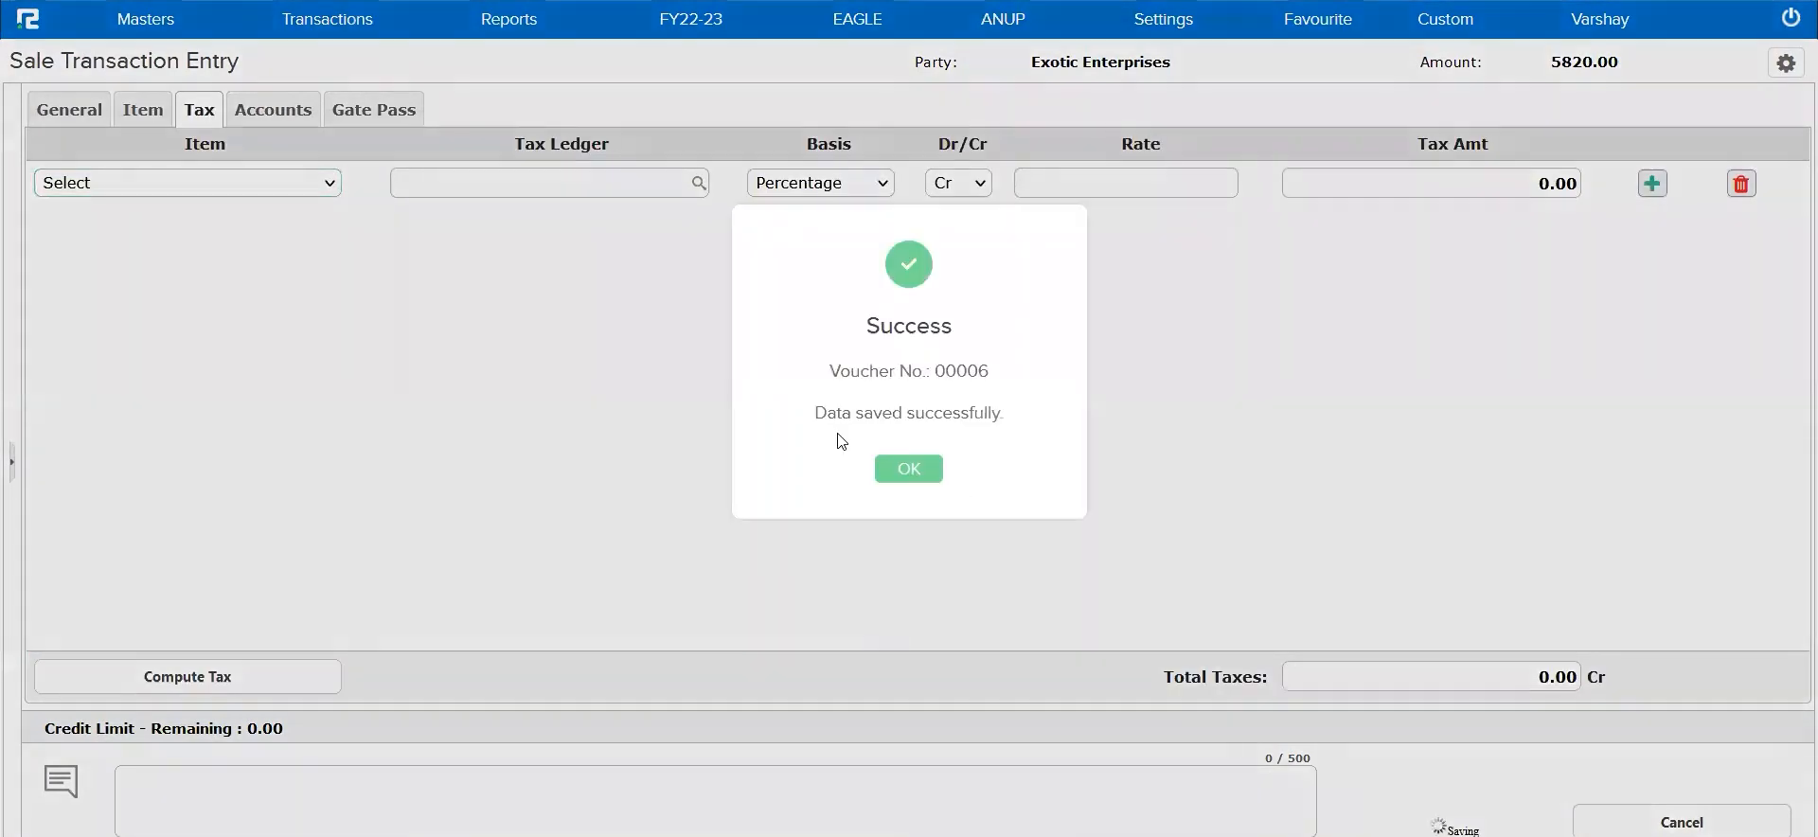
pyautogui.click(924, 471)
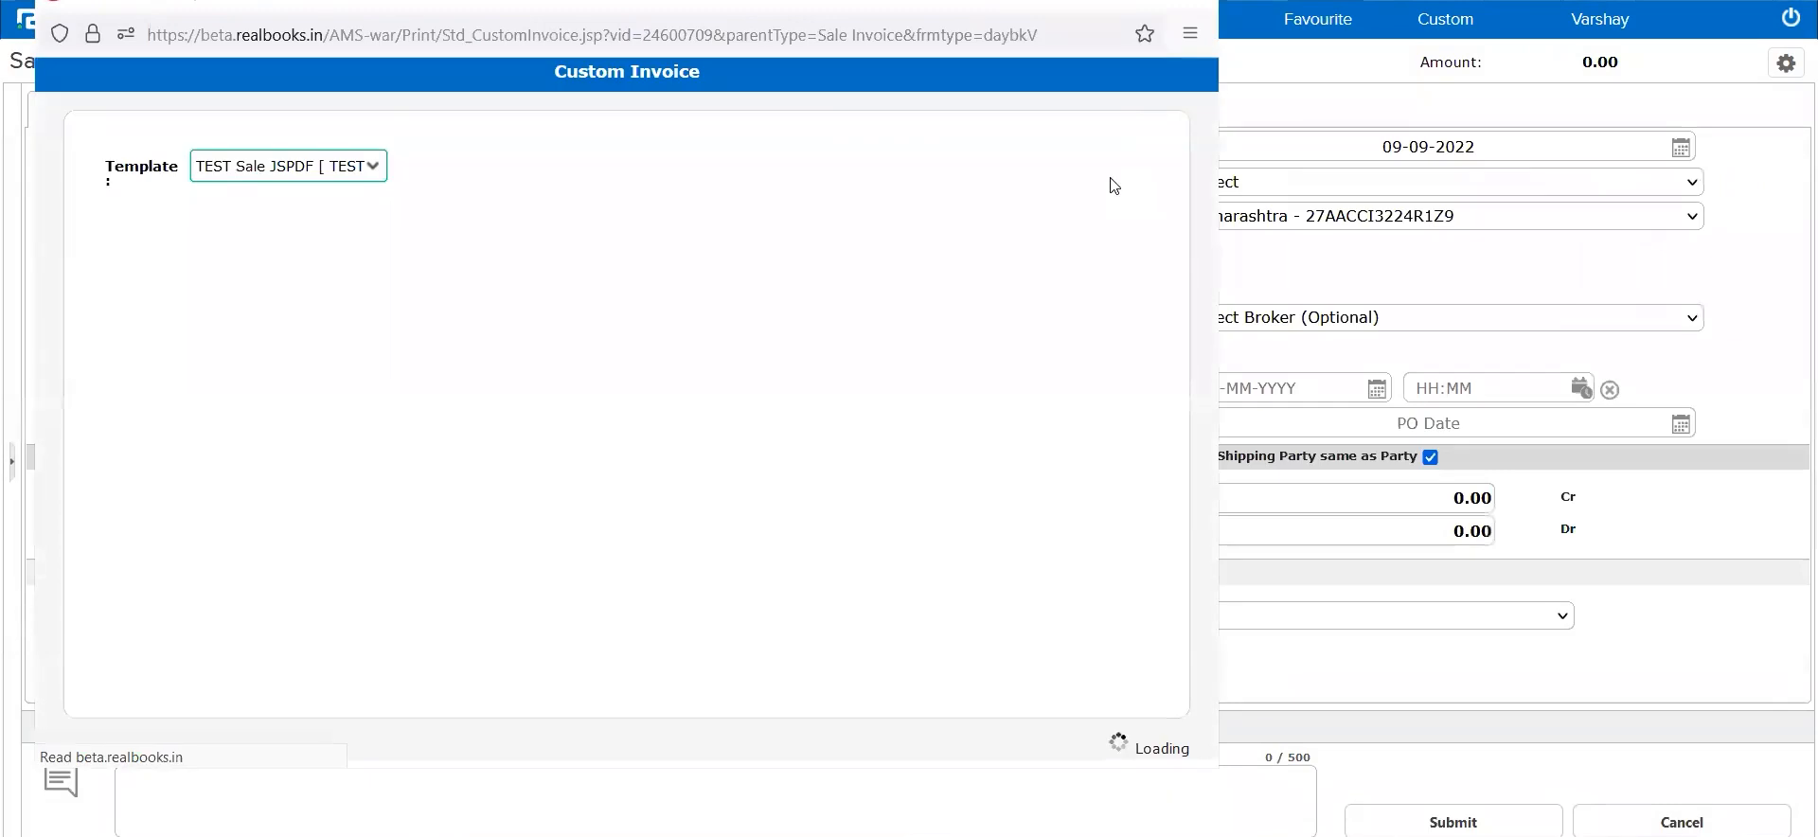
pyautogui.click(1203, 6)
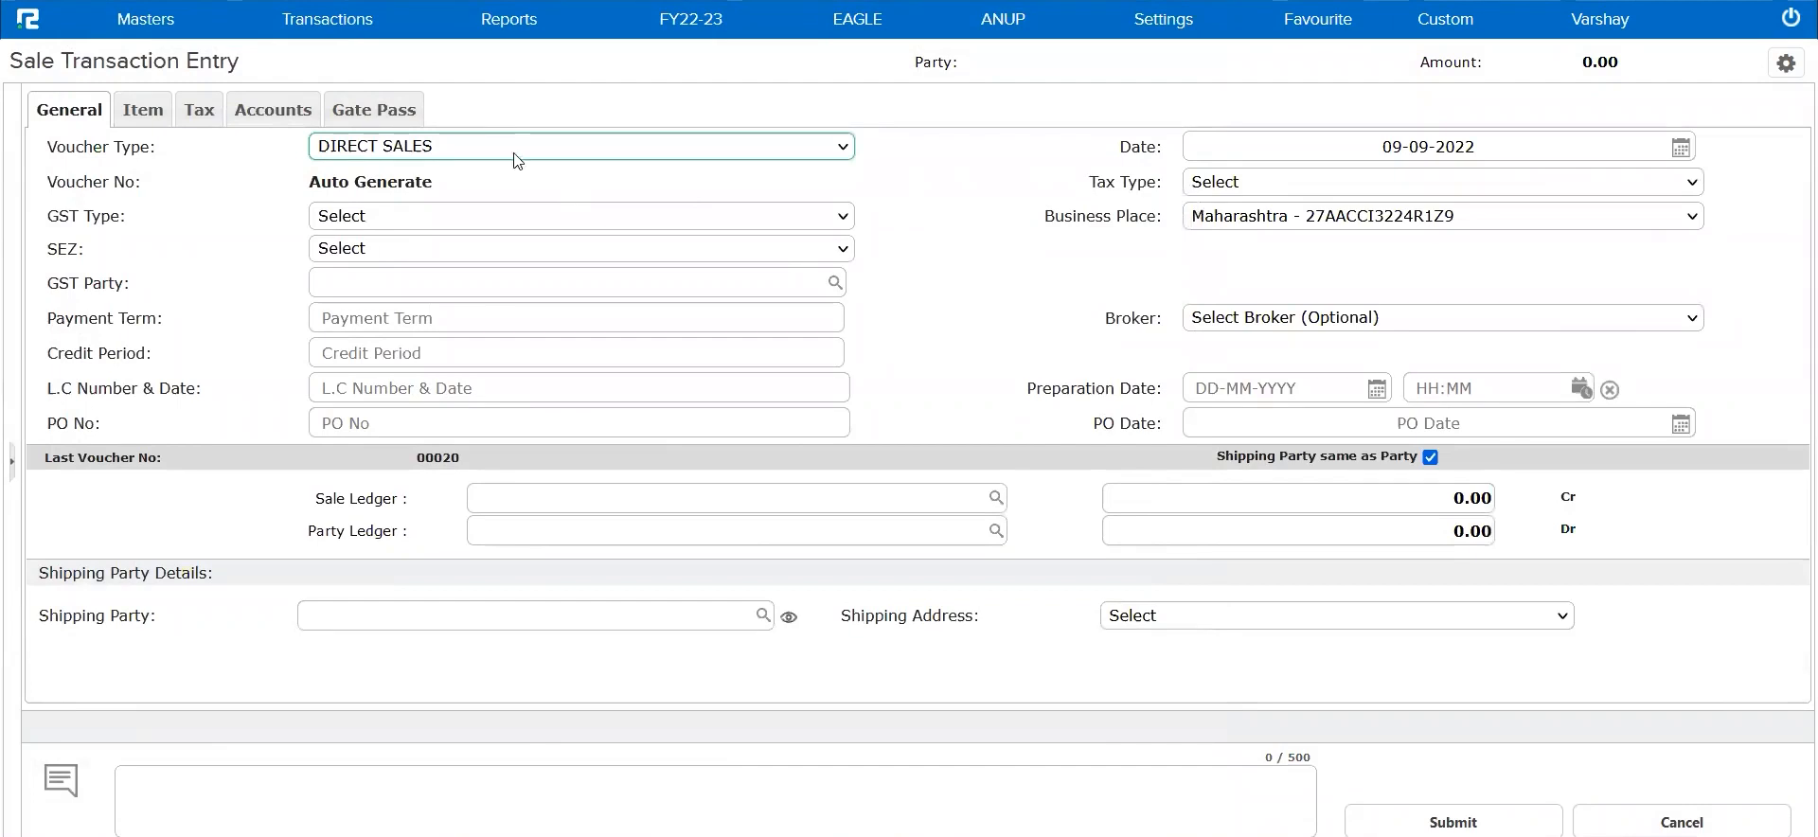
# Open the Bill Status report from the daily accounts reports and review its display options down to With Ledger Properties
pyautogui.click(519, 34)
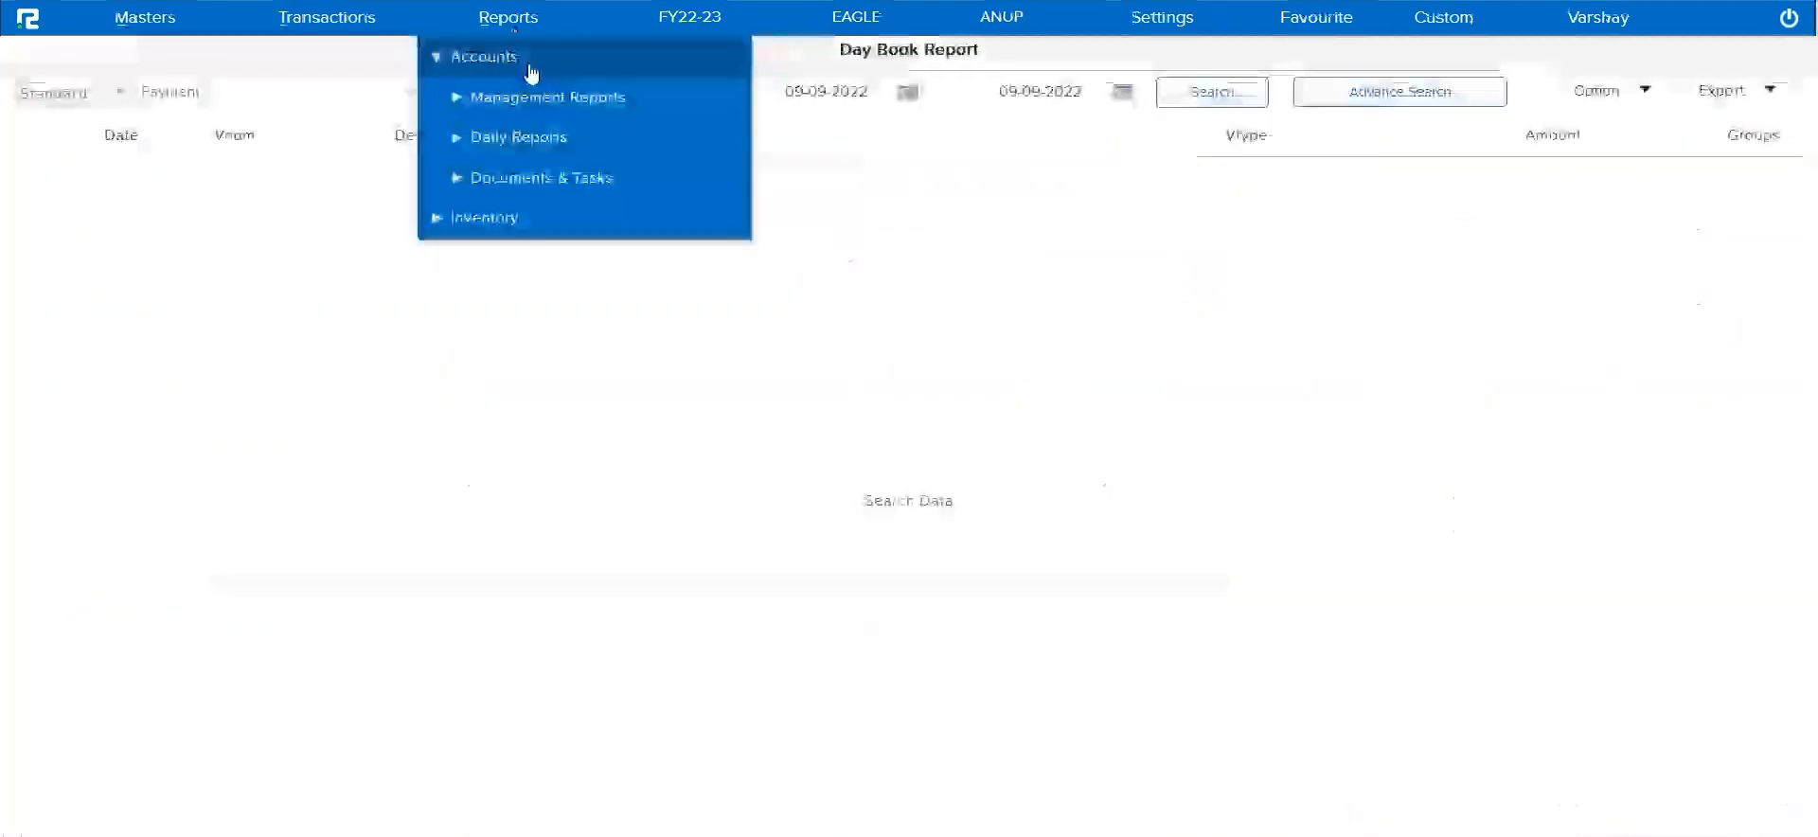
pyautogui.click(527, 144)
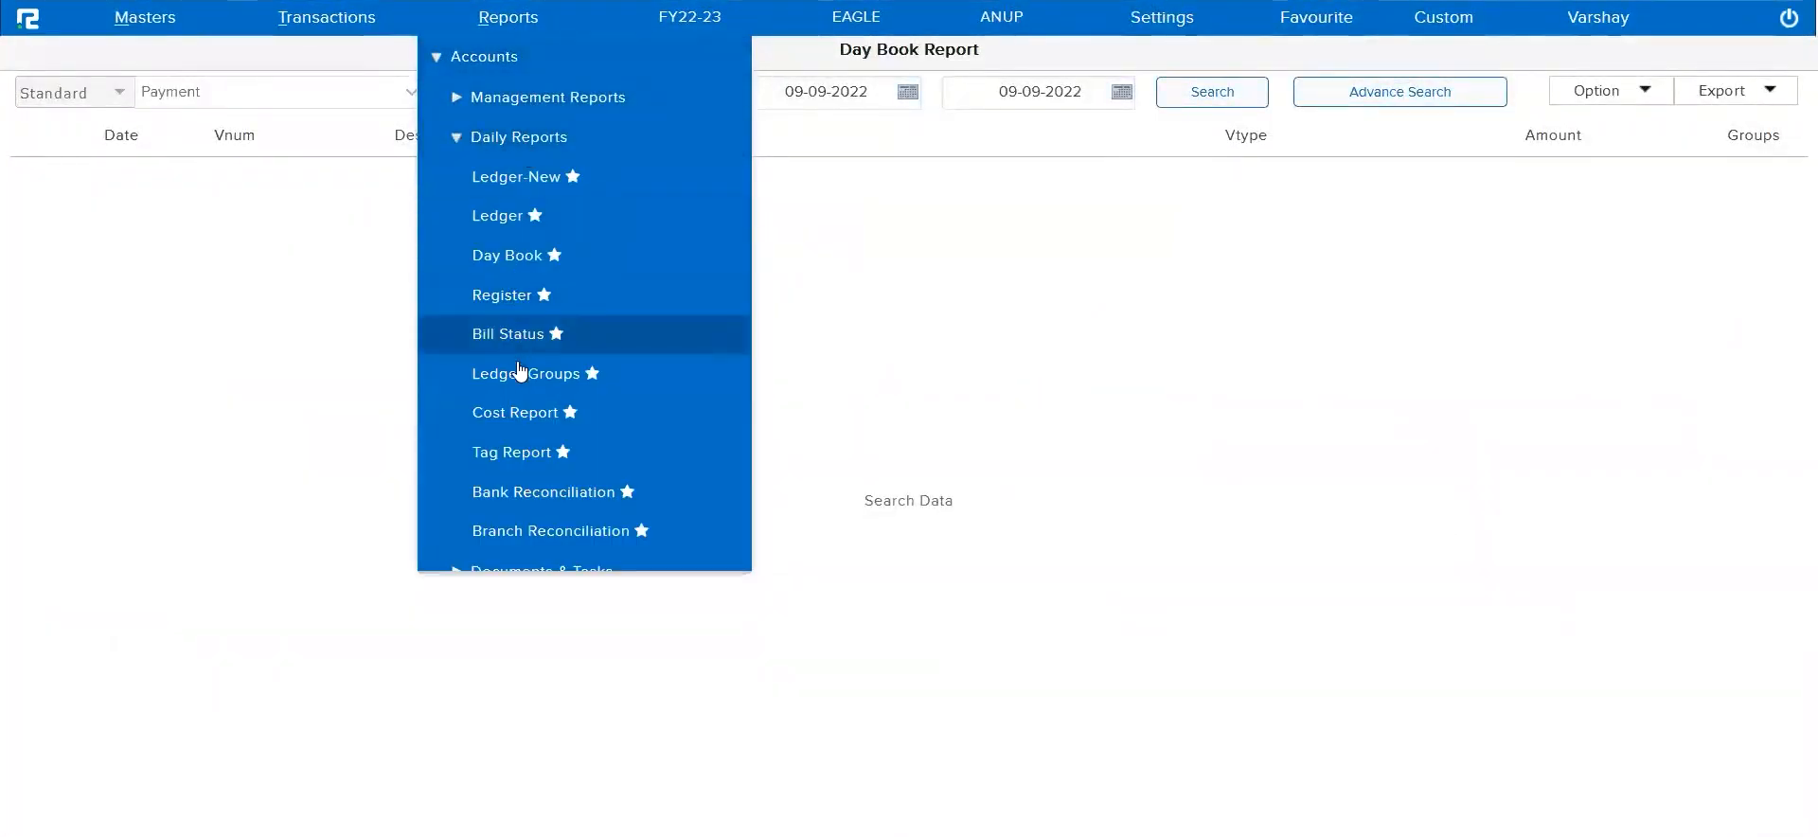
pyautogui.click(515, 337)
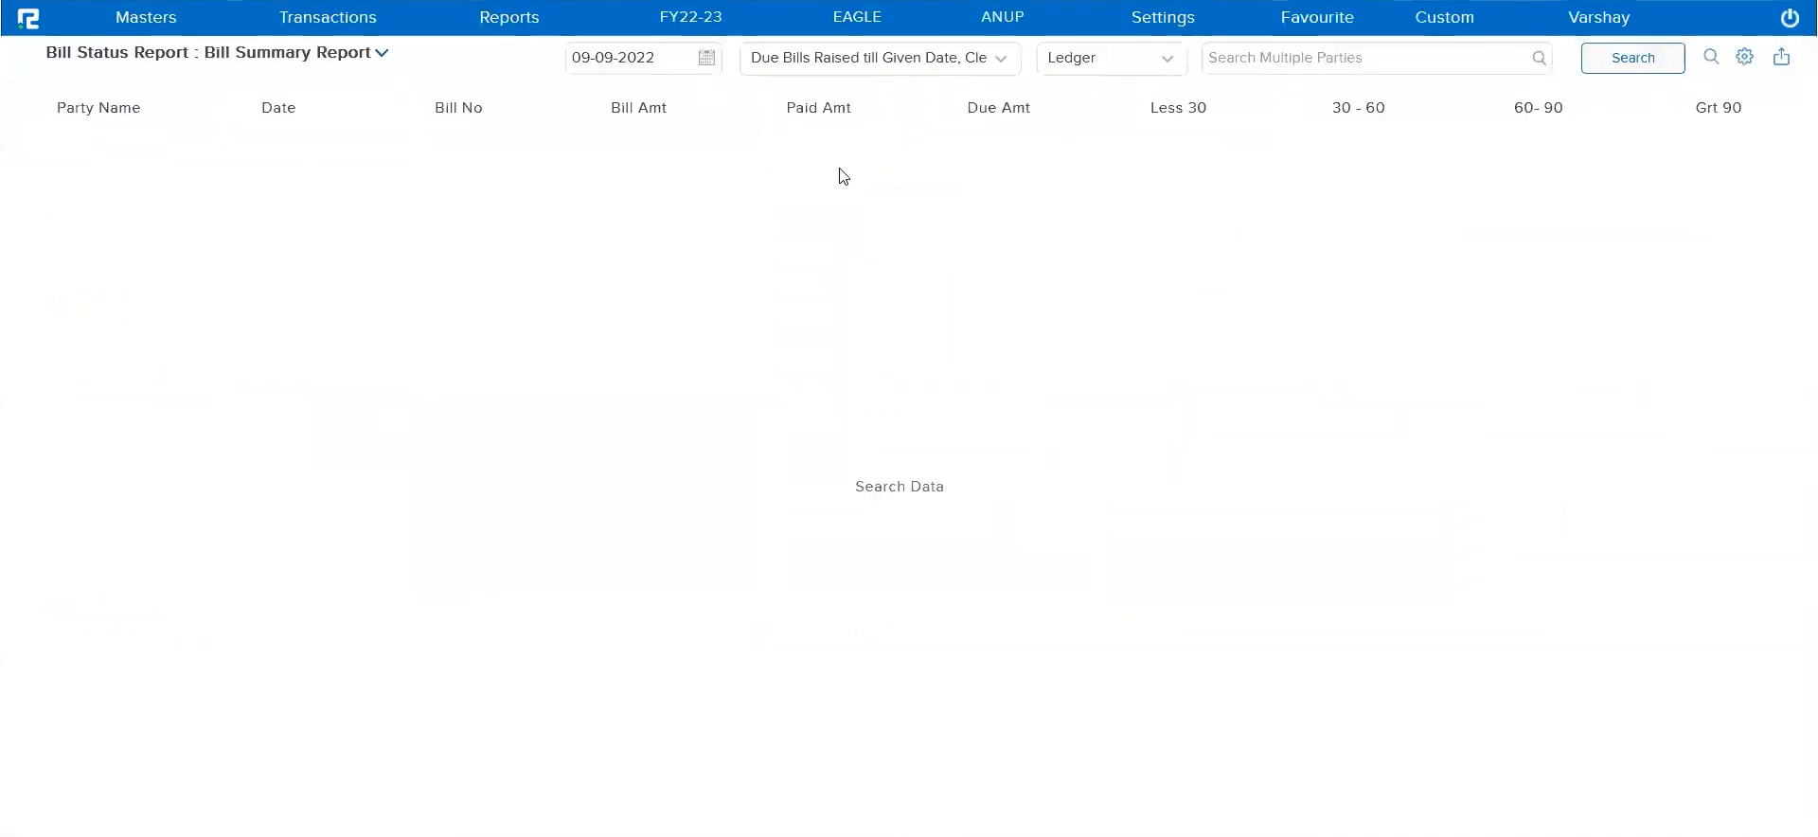
pyautogui.click(1744, 56)
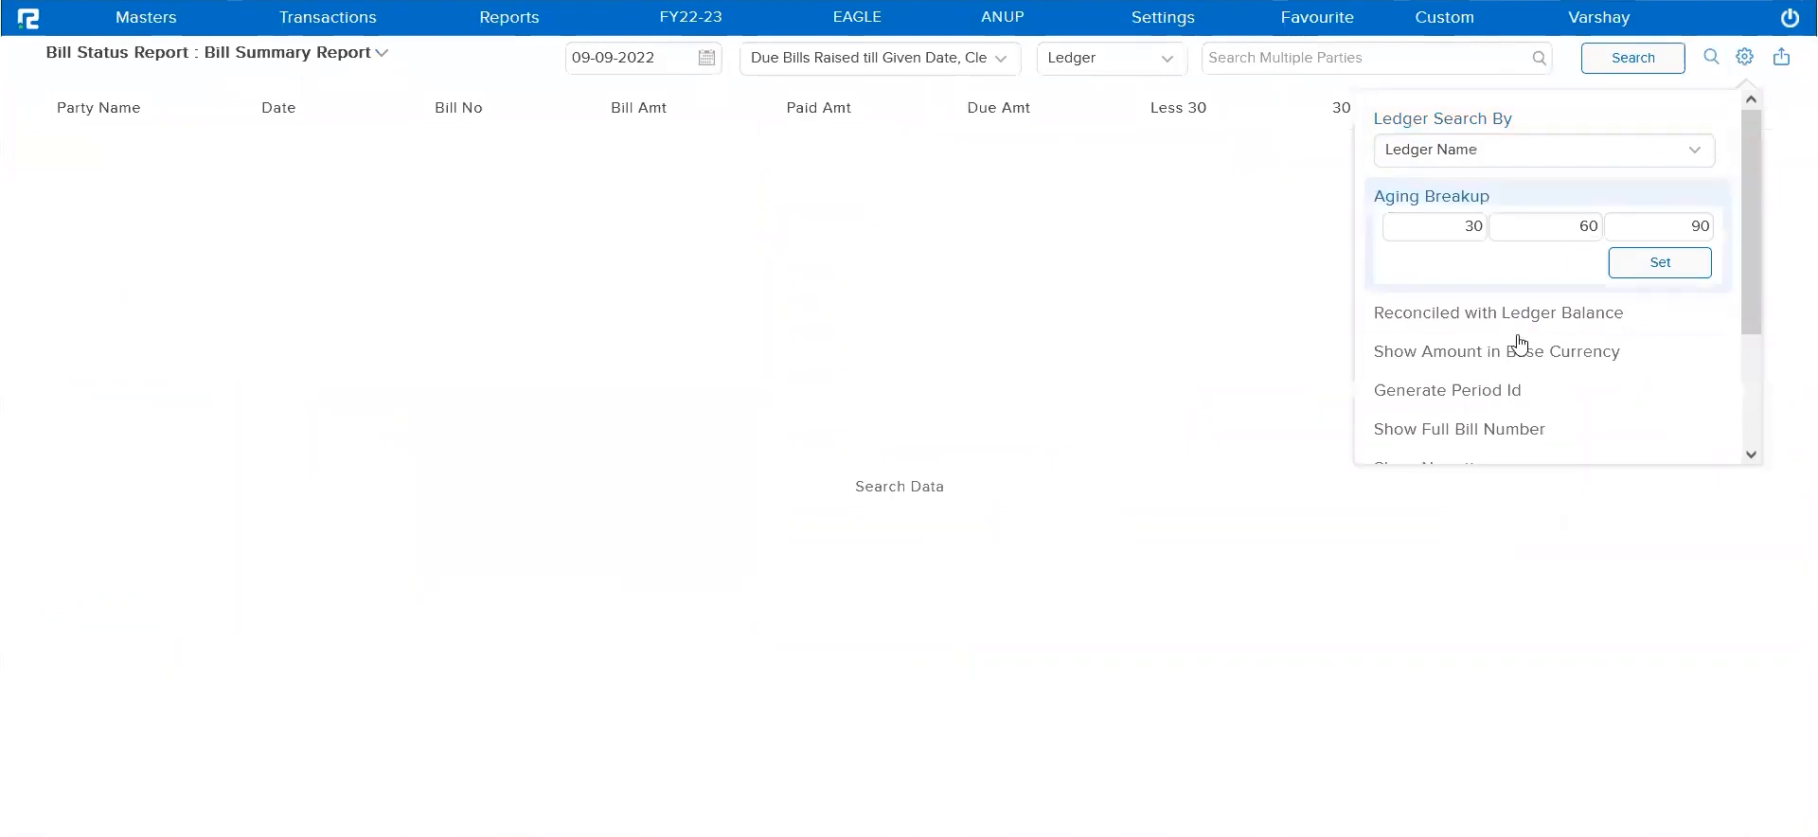
pyautogui.scroll(-1, 1520, 365)
pyautogui.scroll(-1, 1520, 364)
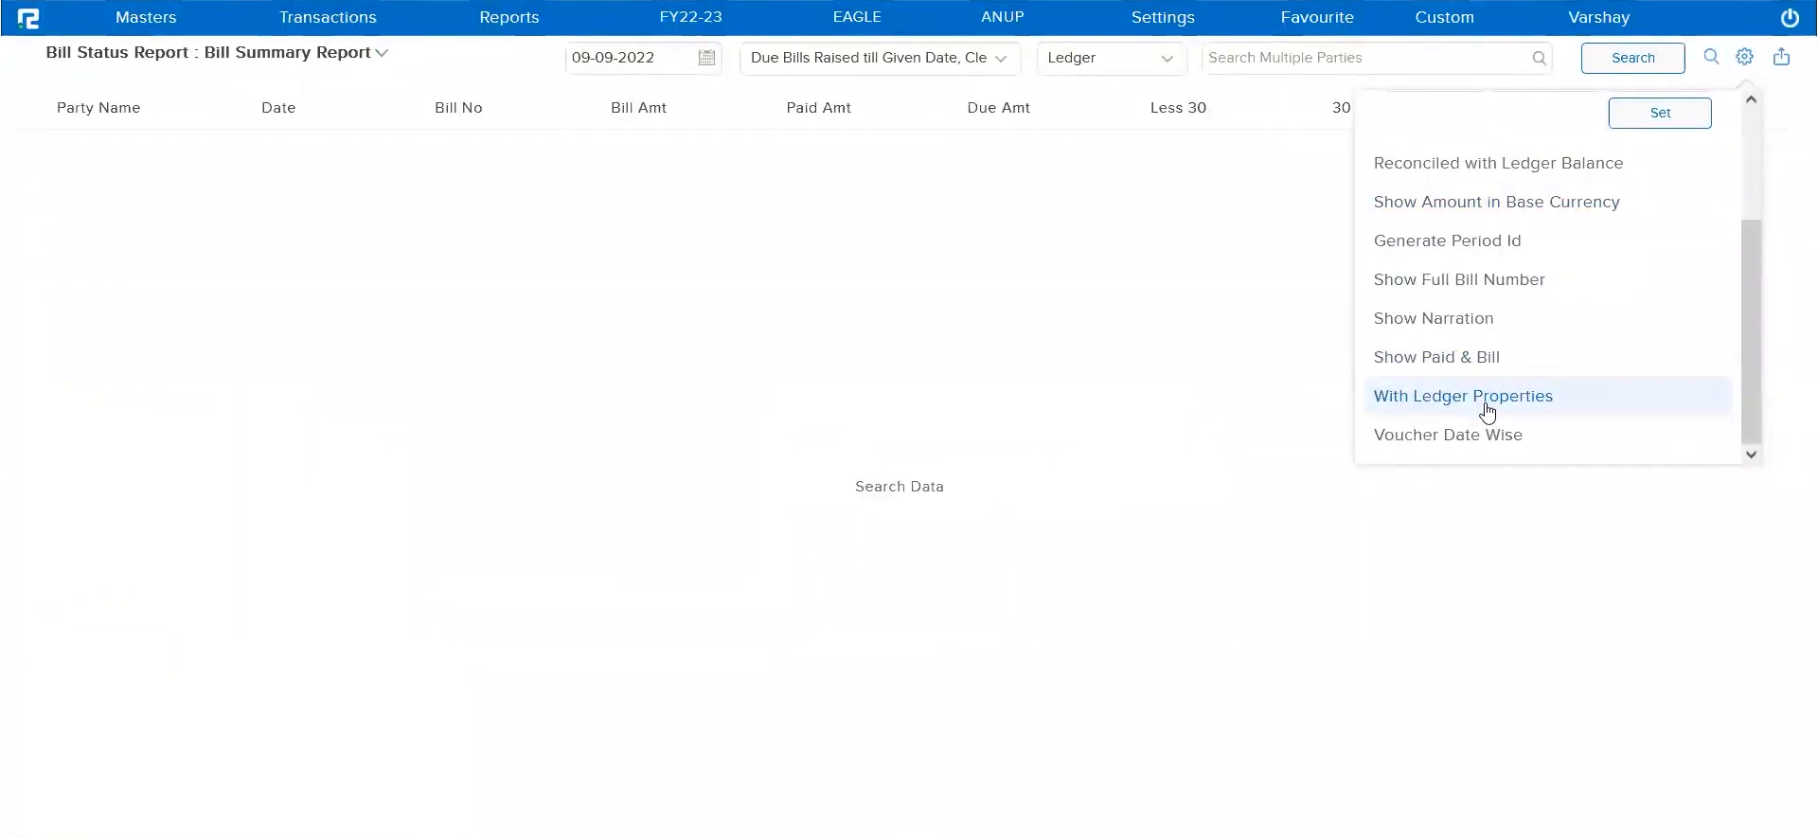
pyautogui.click(1193, 429)
# Try to find the Exotic Enterprises ledger among the report's parties by searching for "enter" and "exo"
pyautogui.click(1293, 63)
pyautogui.write('ente')
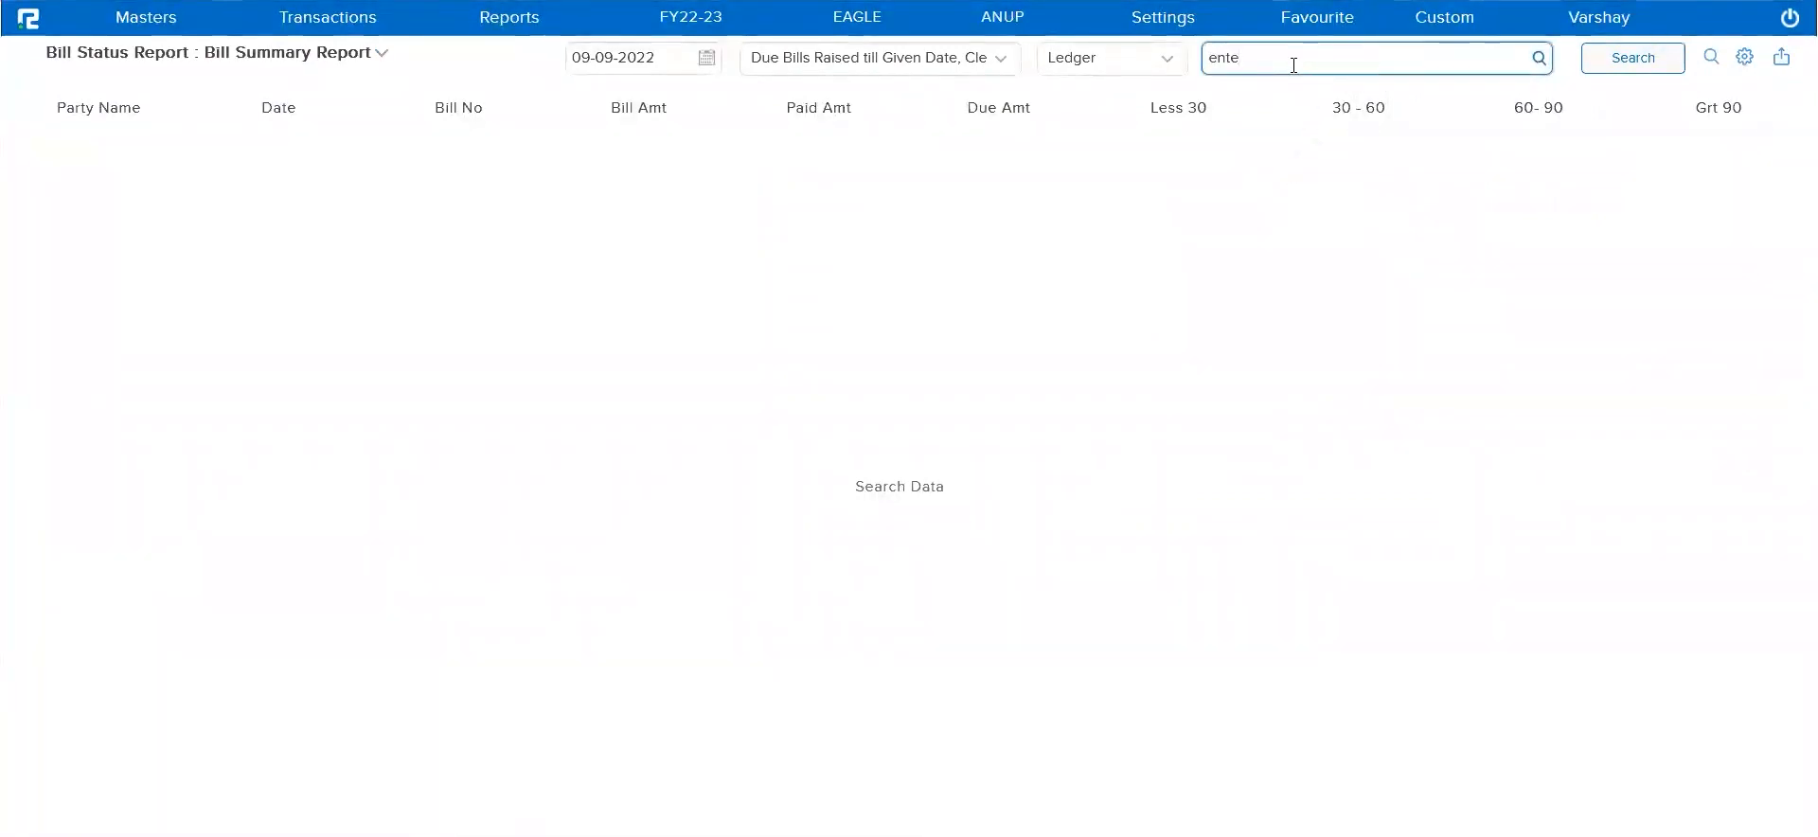
pyautogui.write('r')
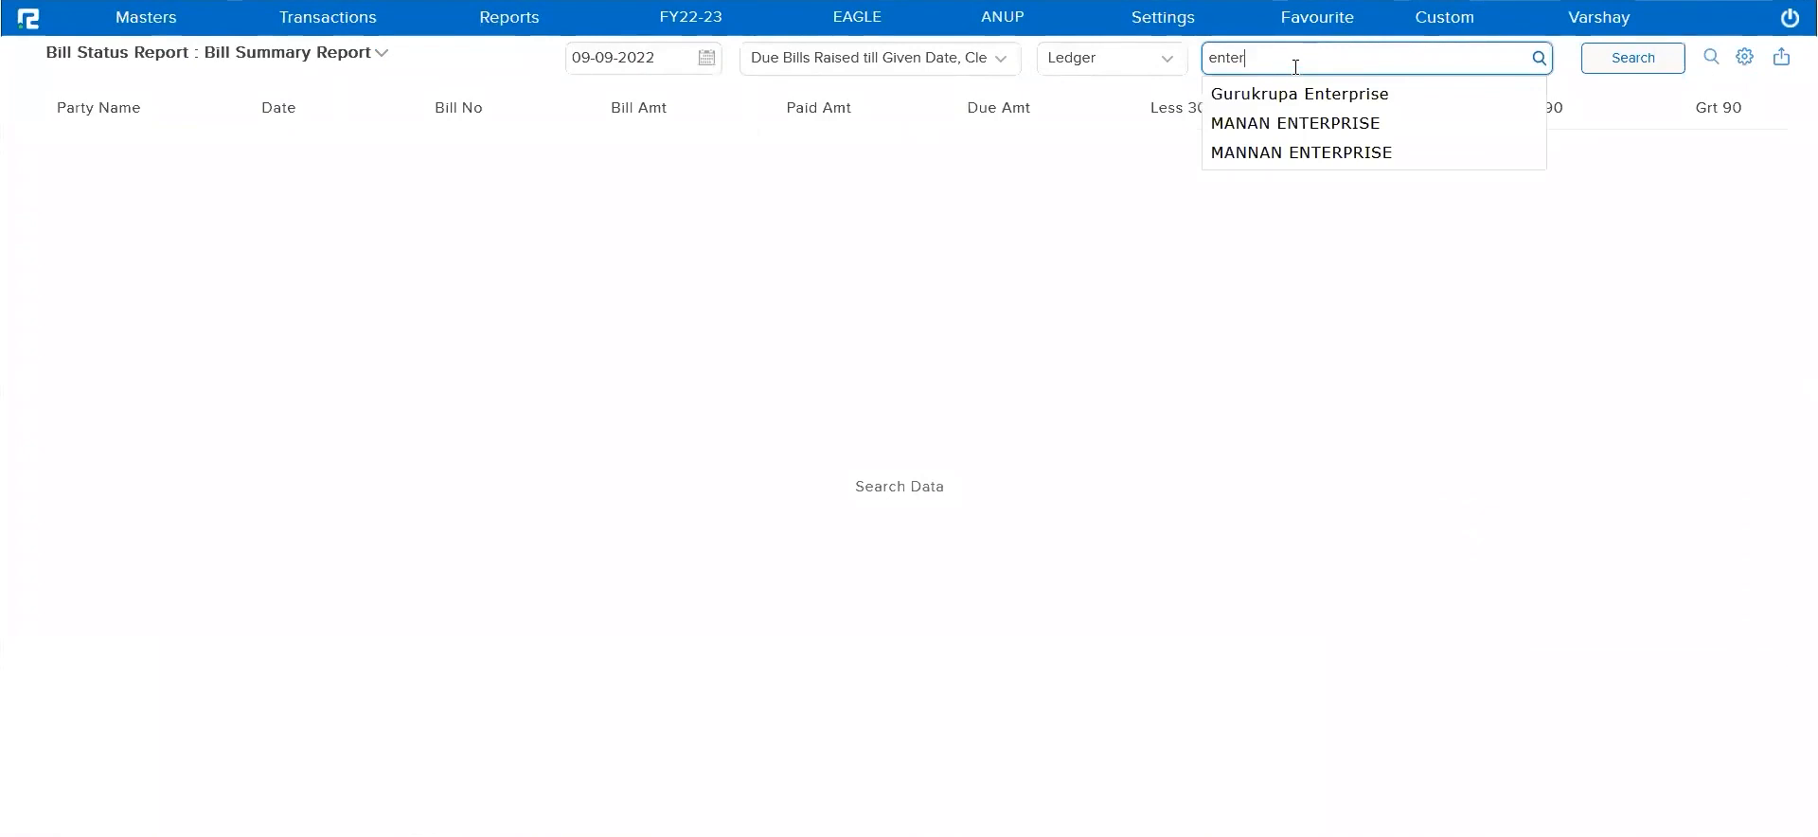
pyautogui.press('BackSpace')
pyautogui.press('BackSpace')
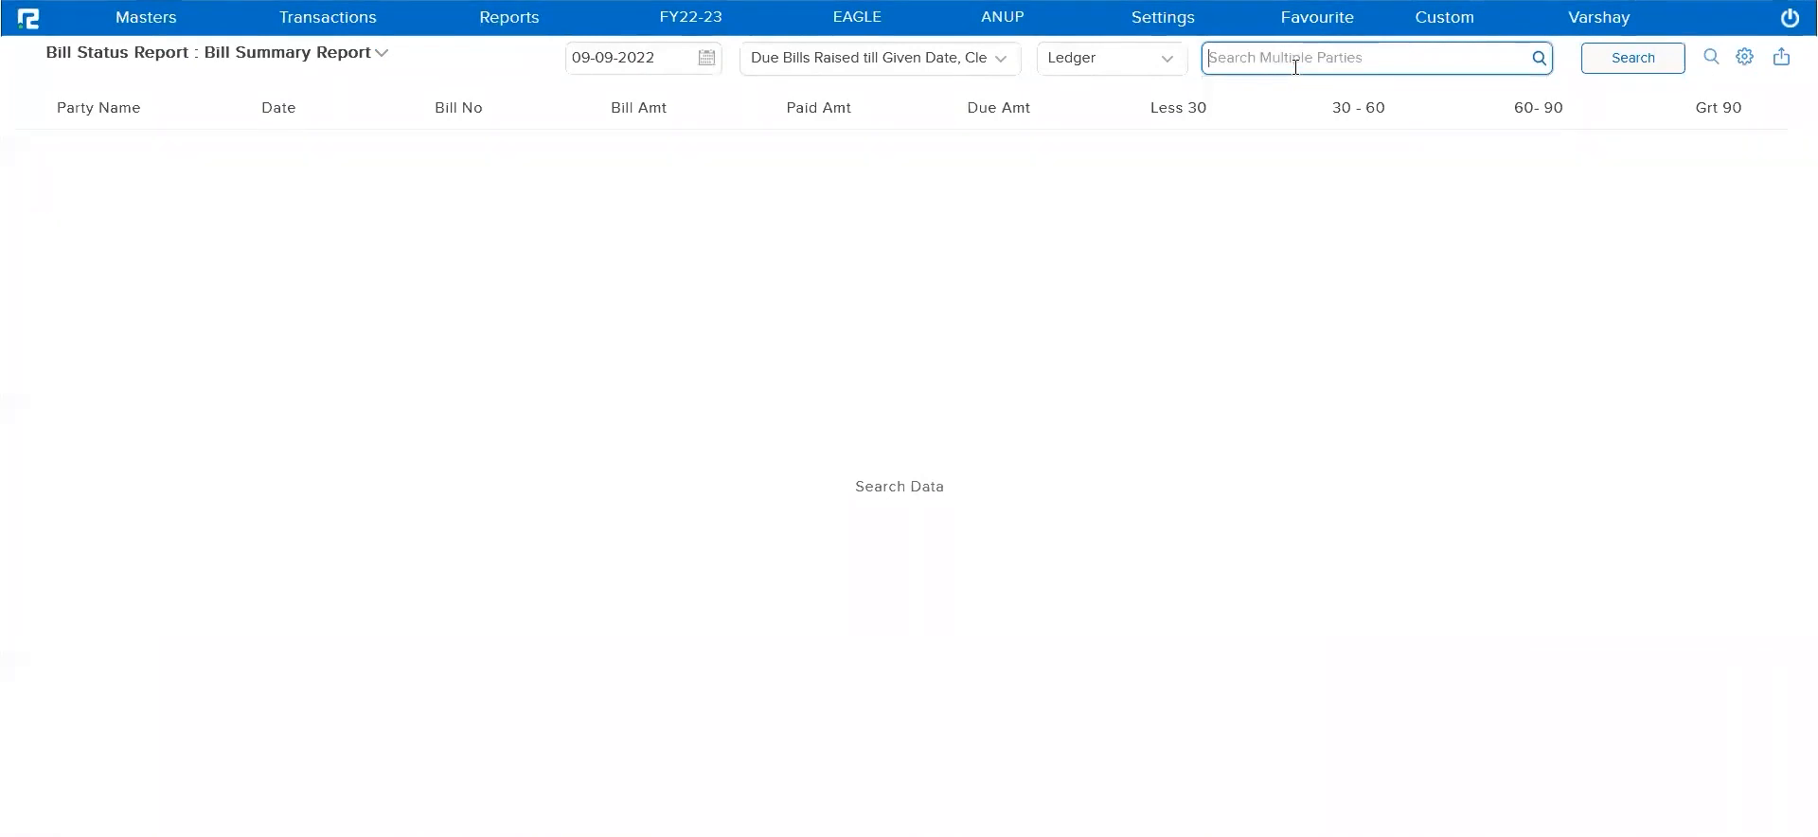
pyautogui.write('exo')
# Keep the due bills filter and set the report to the Ledger Group Sundry Creditors
pyautogui.click(984, 62)
pyautogui.click(907, 106)
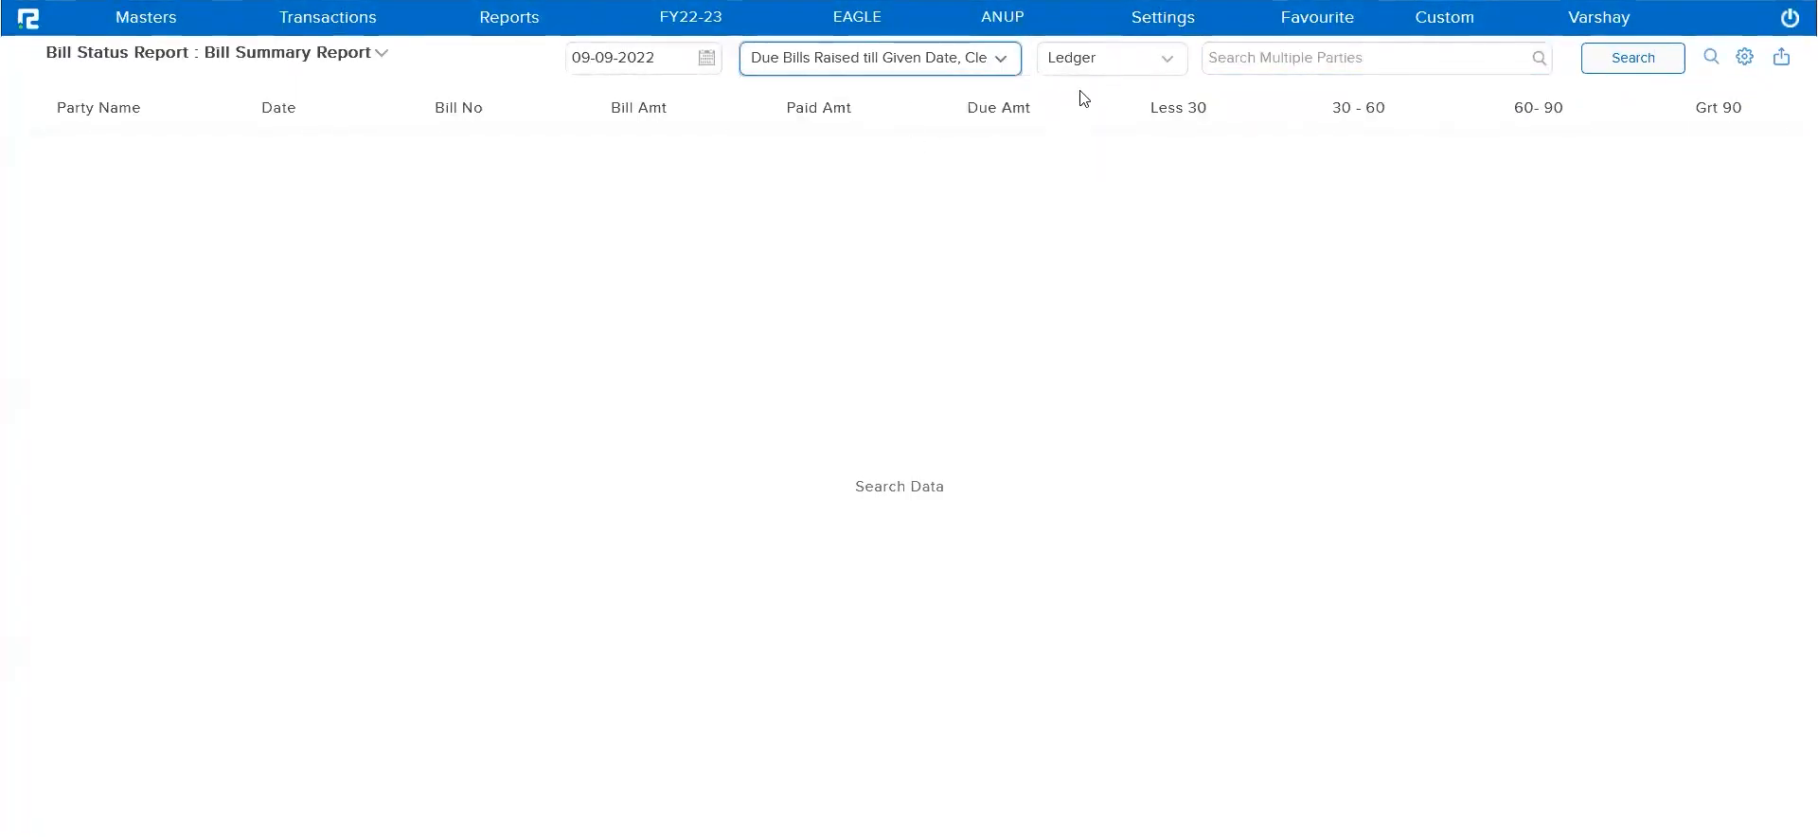
pyautogui.click(1111, 65)
pyautogui.click(1118, 121)
pyautogui.click(1245, 65)
pyautogui.write('sundr')
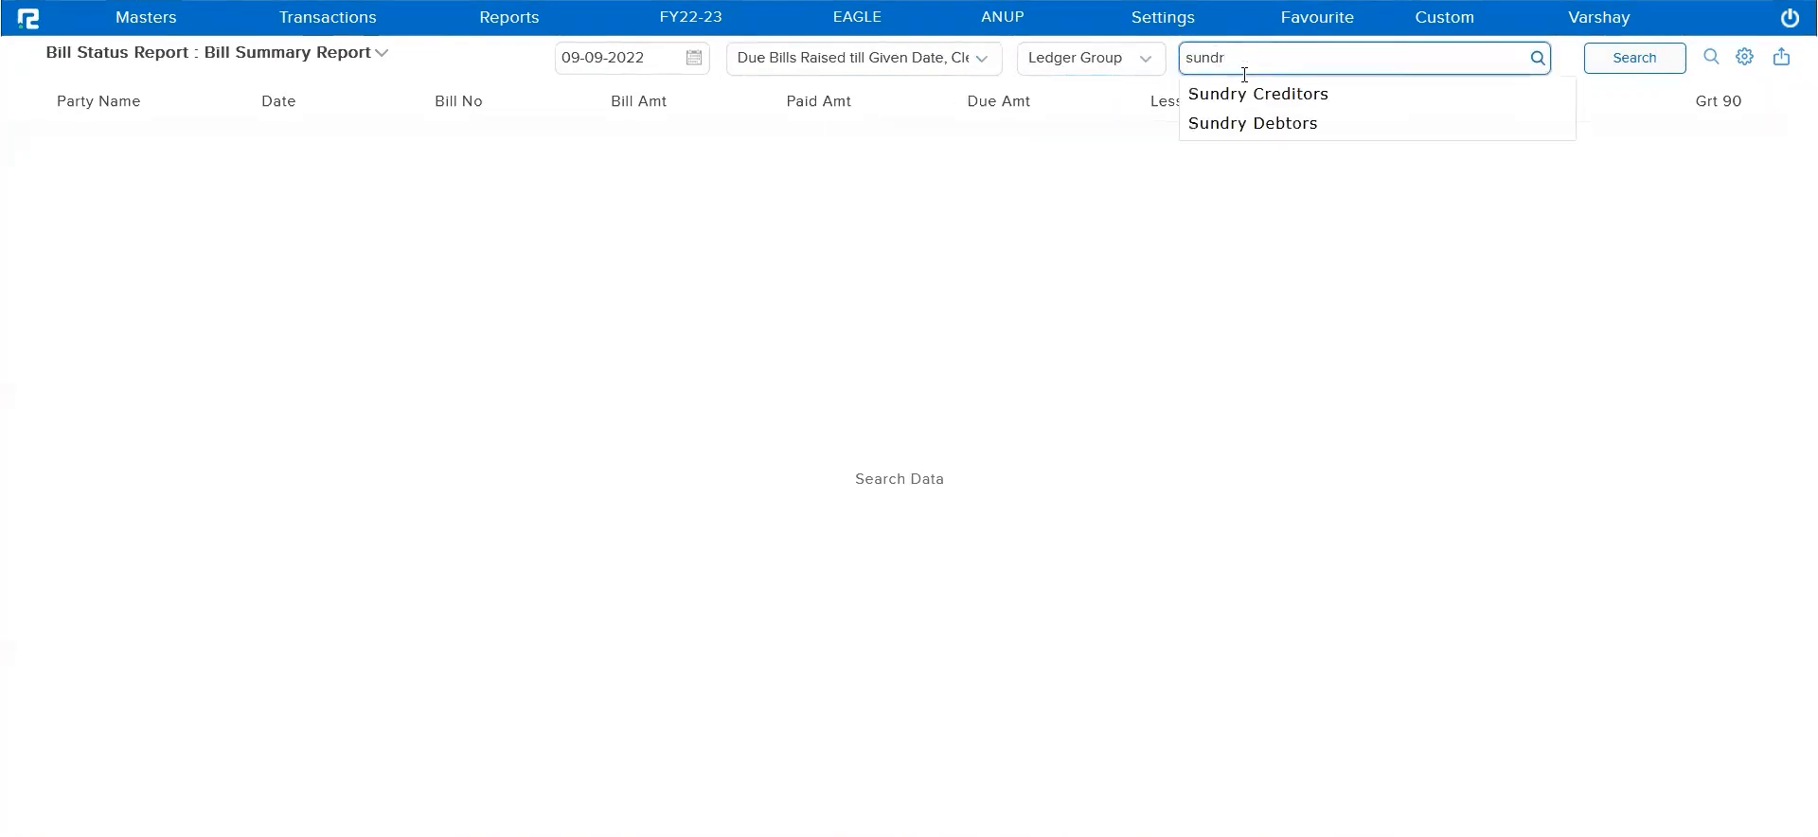
pyautogui.click(1246, 92)
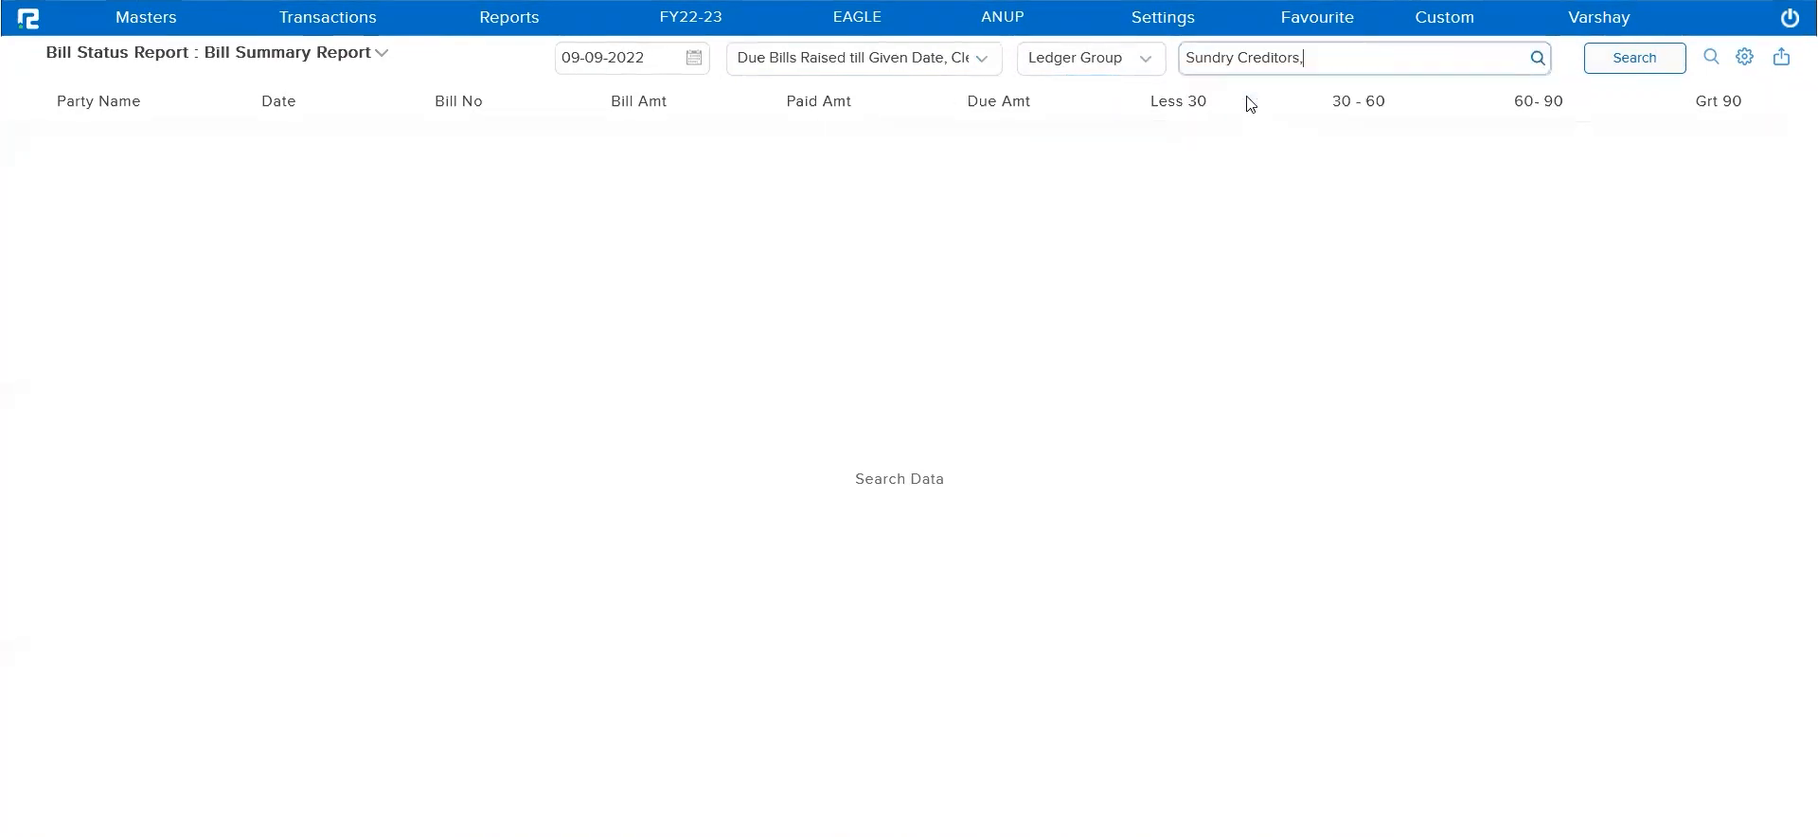
# Include ledger properties in the Sundry Creditors report and check its Cash Specific column
pyautogui.click(1744, 57)
pyautogui.scroll(-1, 1454, 416)
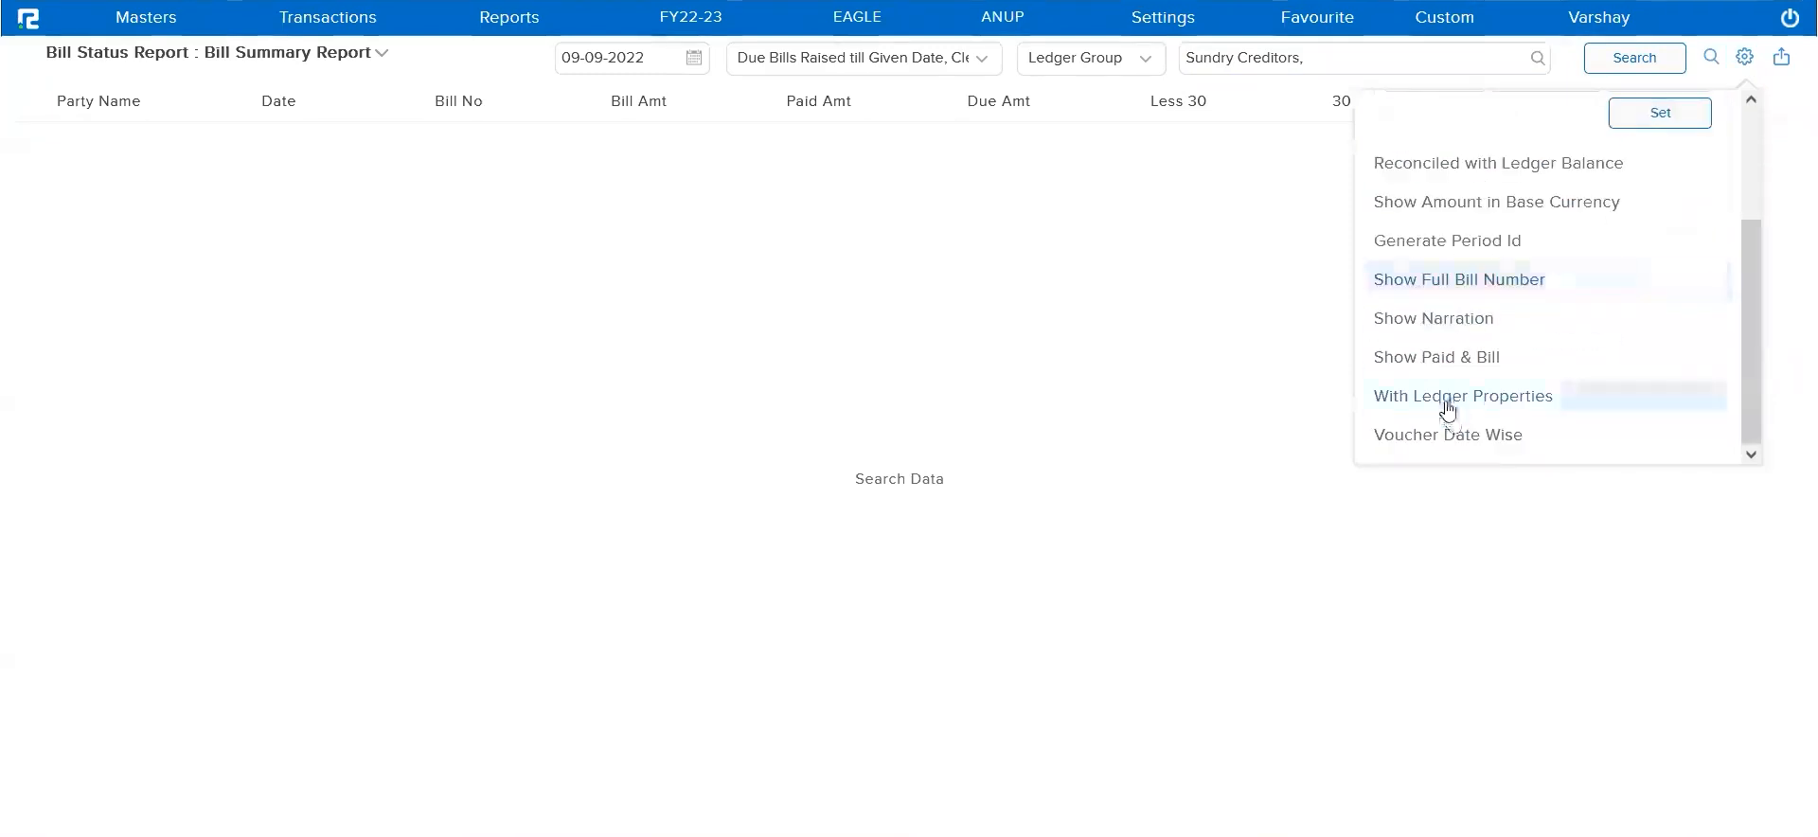
pyautogui.click(1445, 402)
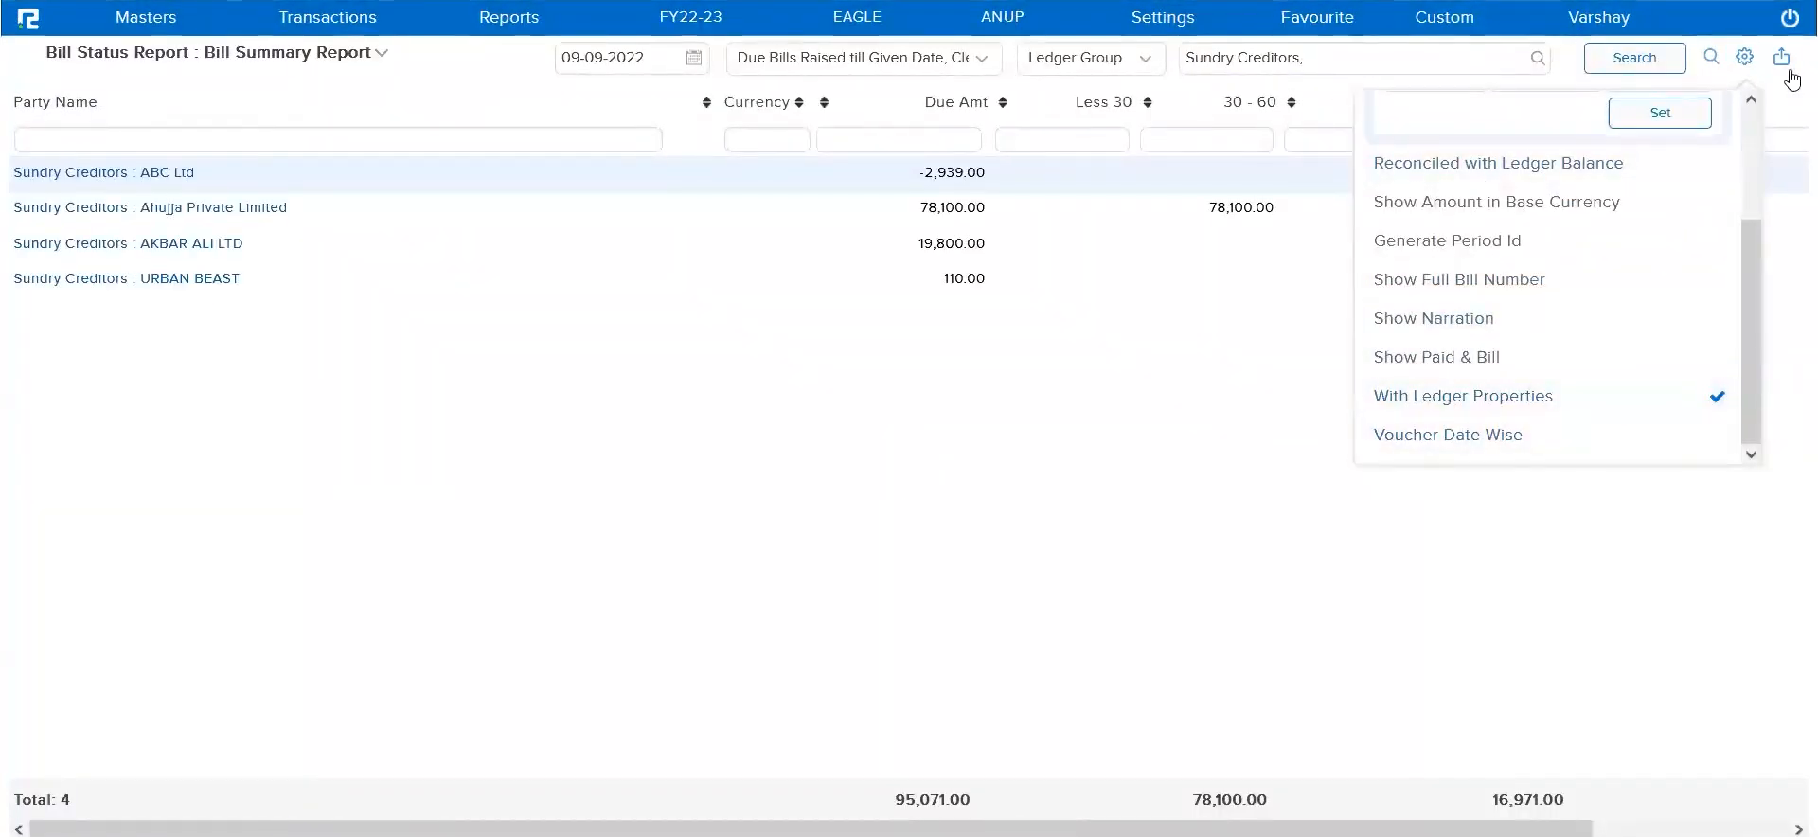
pyautogui.click(1186, 532)
pyautogui.hscroll(2, 1601, 574)
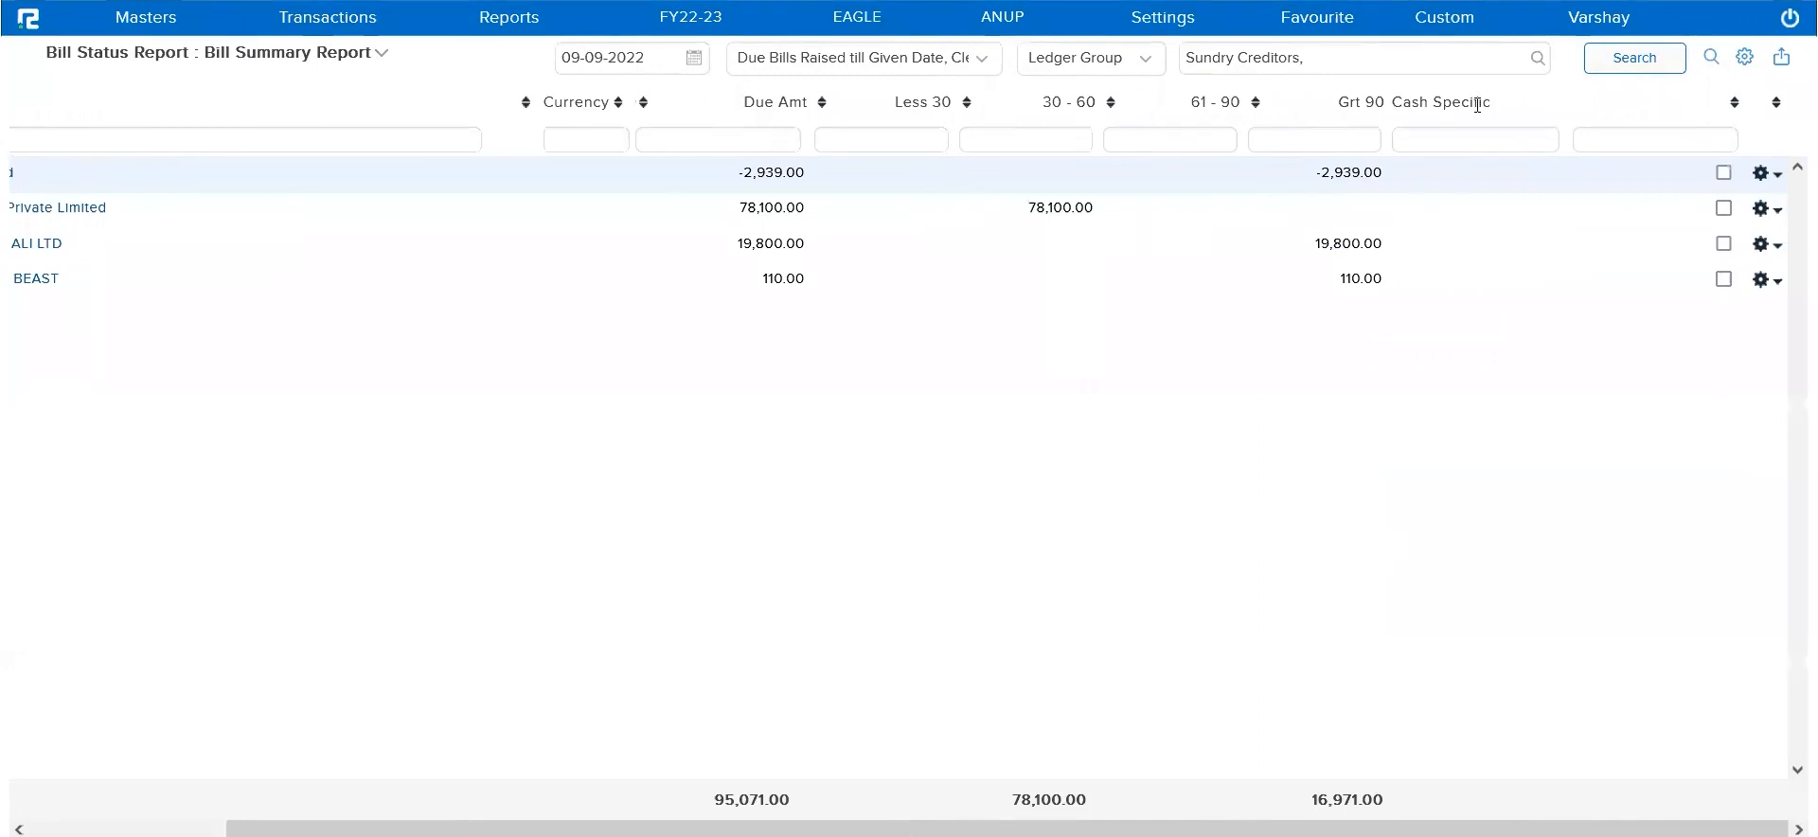
pyautogui.hscroll(-2, 824, 407)
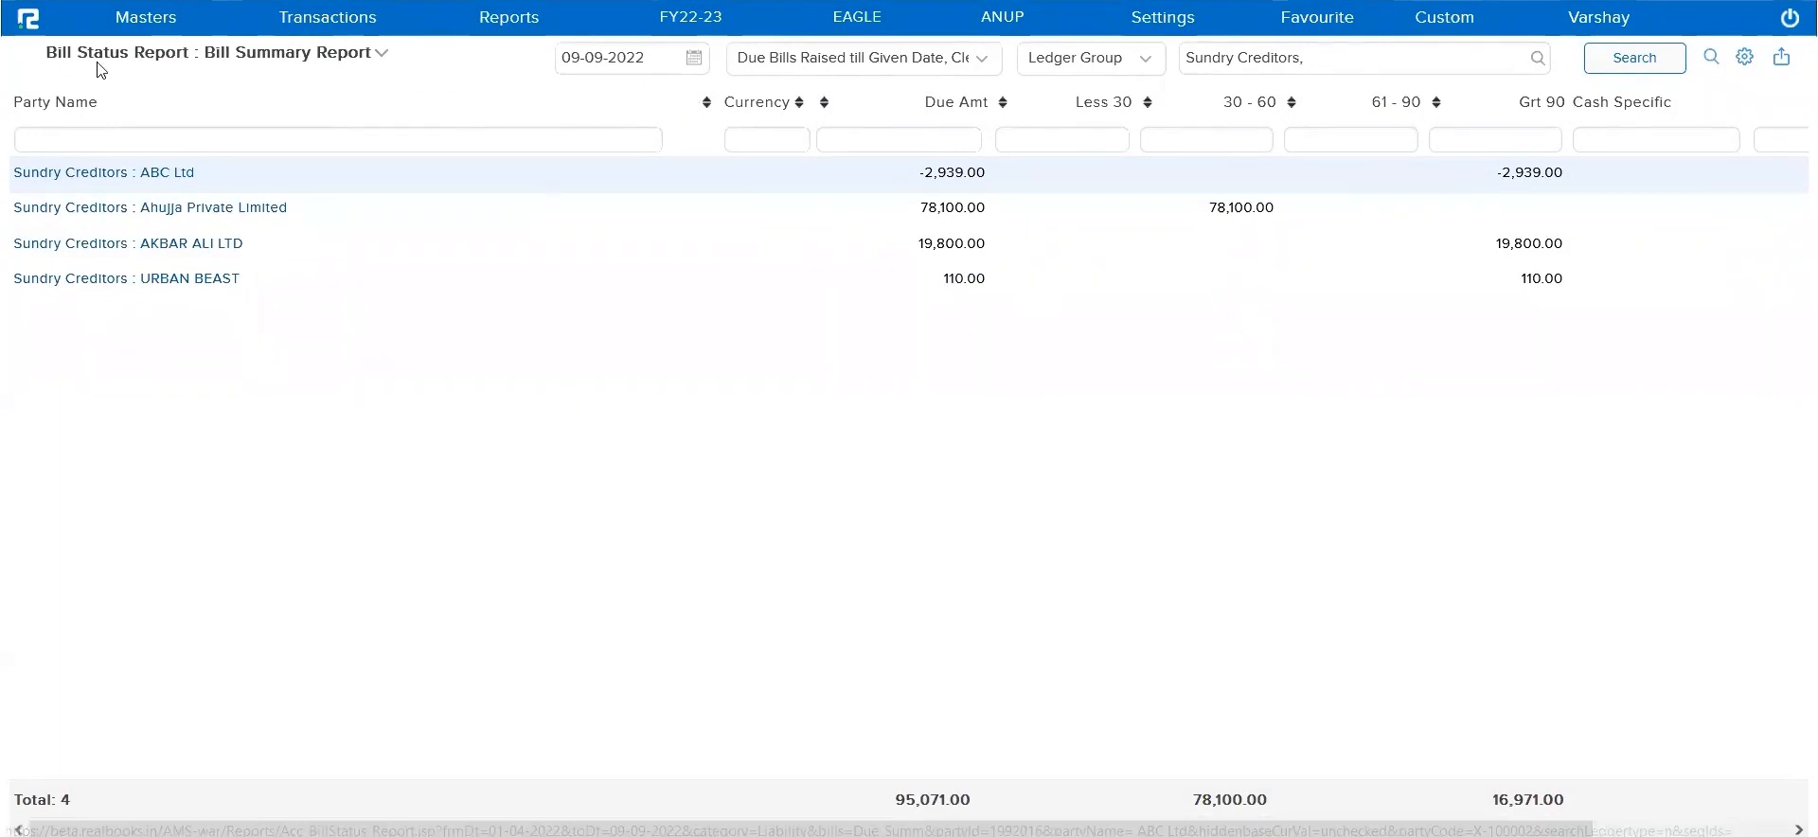
# Return to the home page, search the accounts ledgers for "exotic" and open the Exotic Enterprises ledger for editing
pyautogui.click(28, 21)
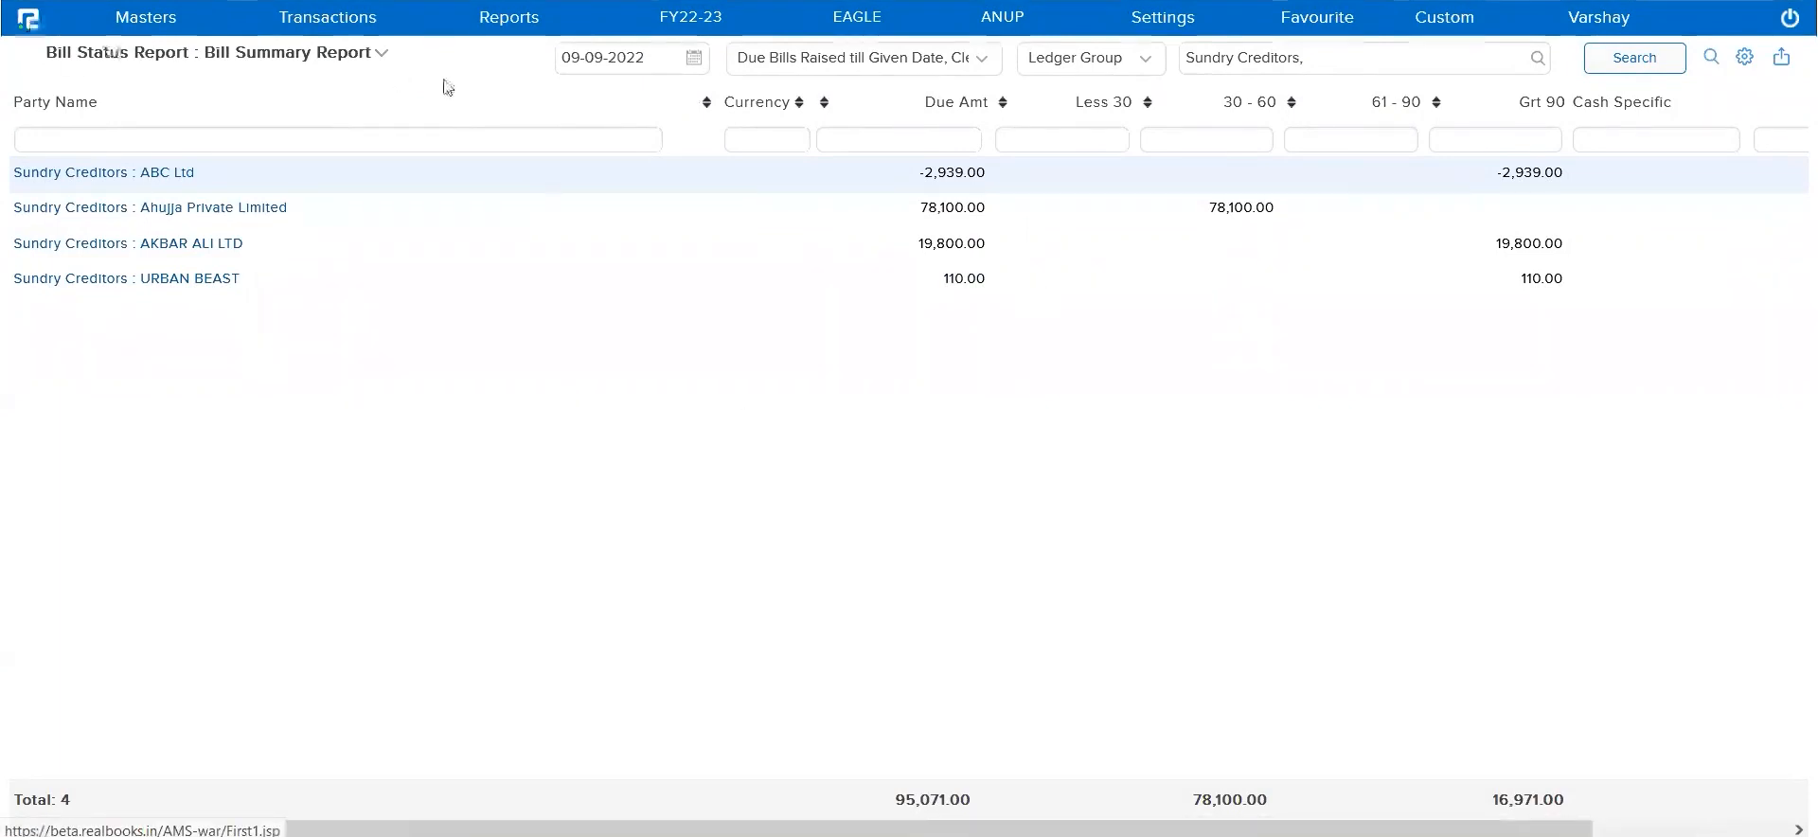
pyautogui.click(136, 19)
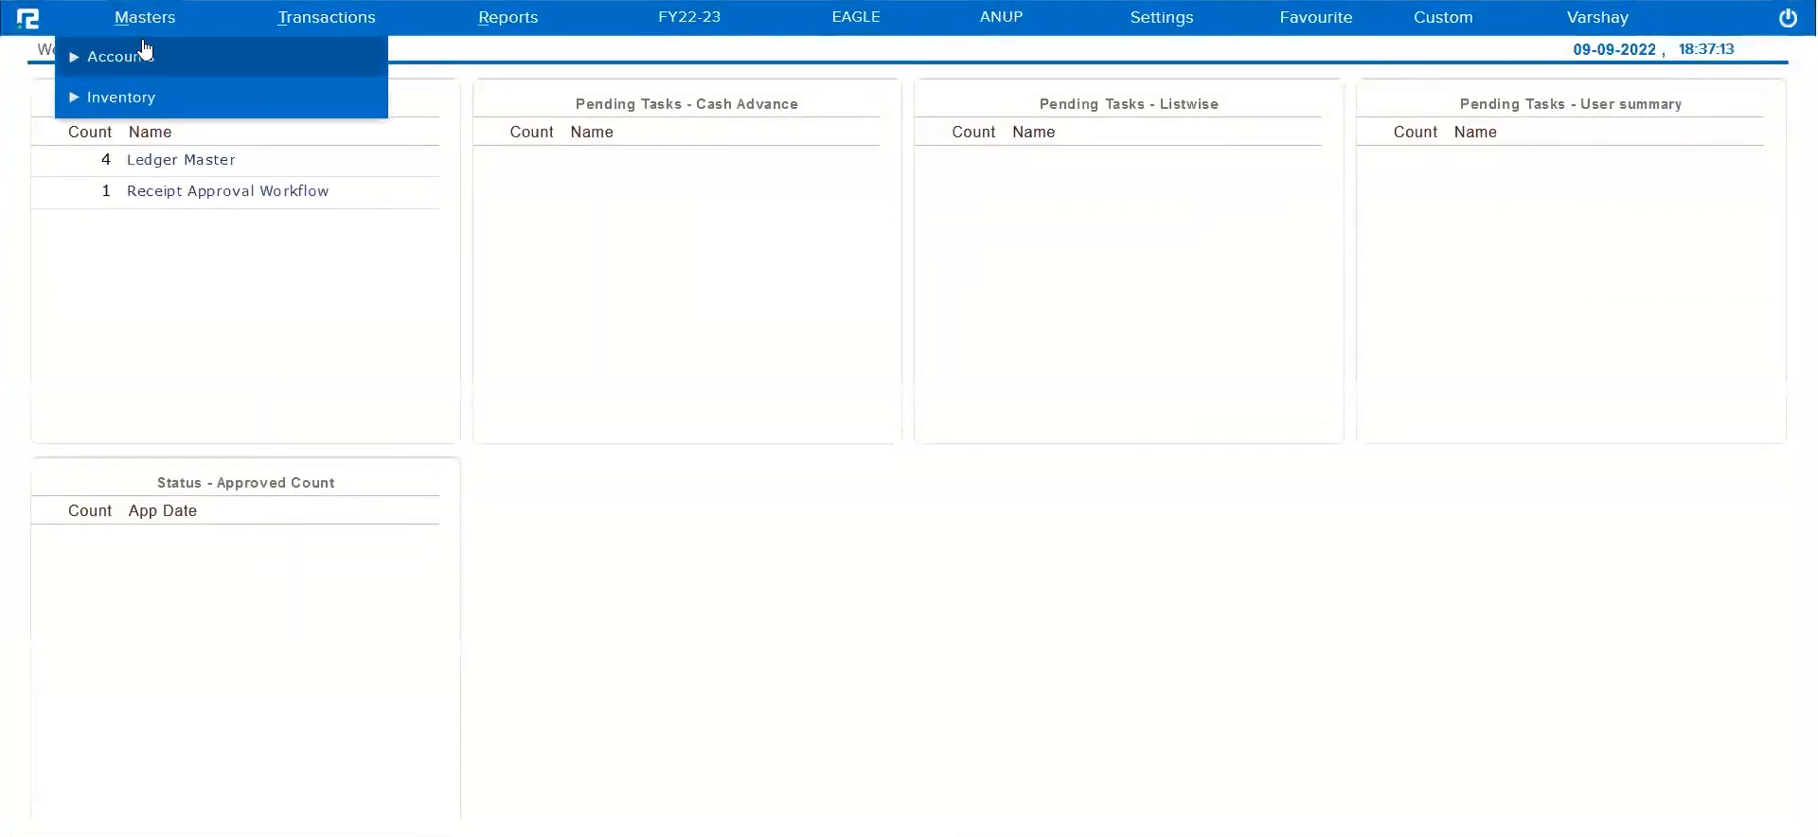
pyautogui.click(133, 57)
pyautogui.click(133, 137)
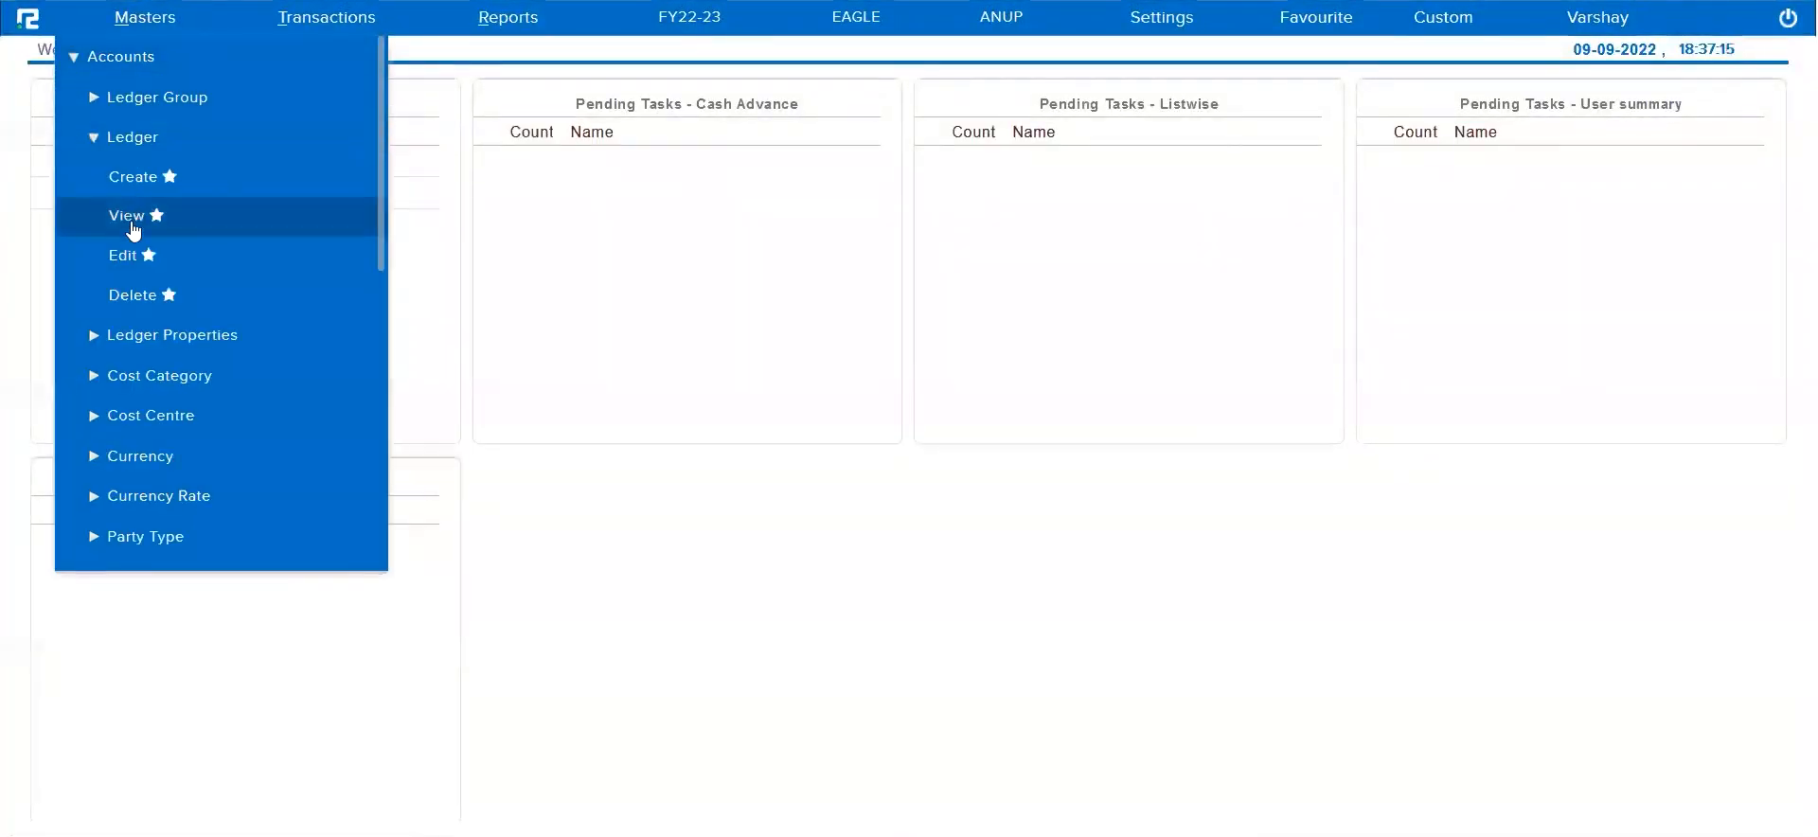
pyautogui.click(128, 252)
pyautogui.click(779, 67)
pyautogui.write('exotic')
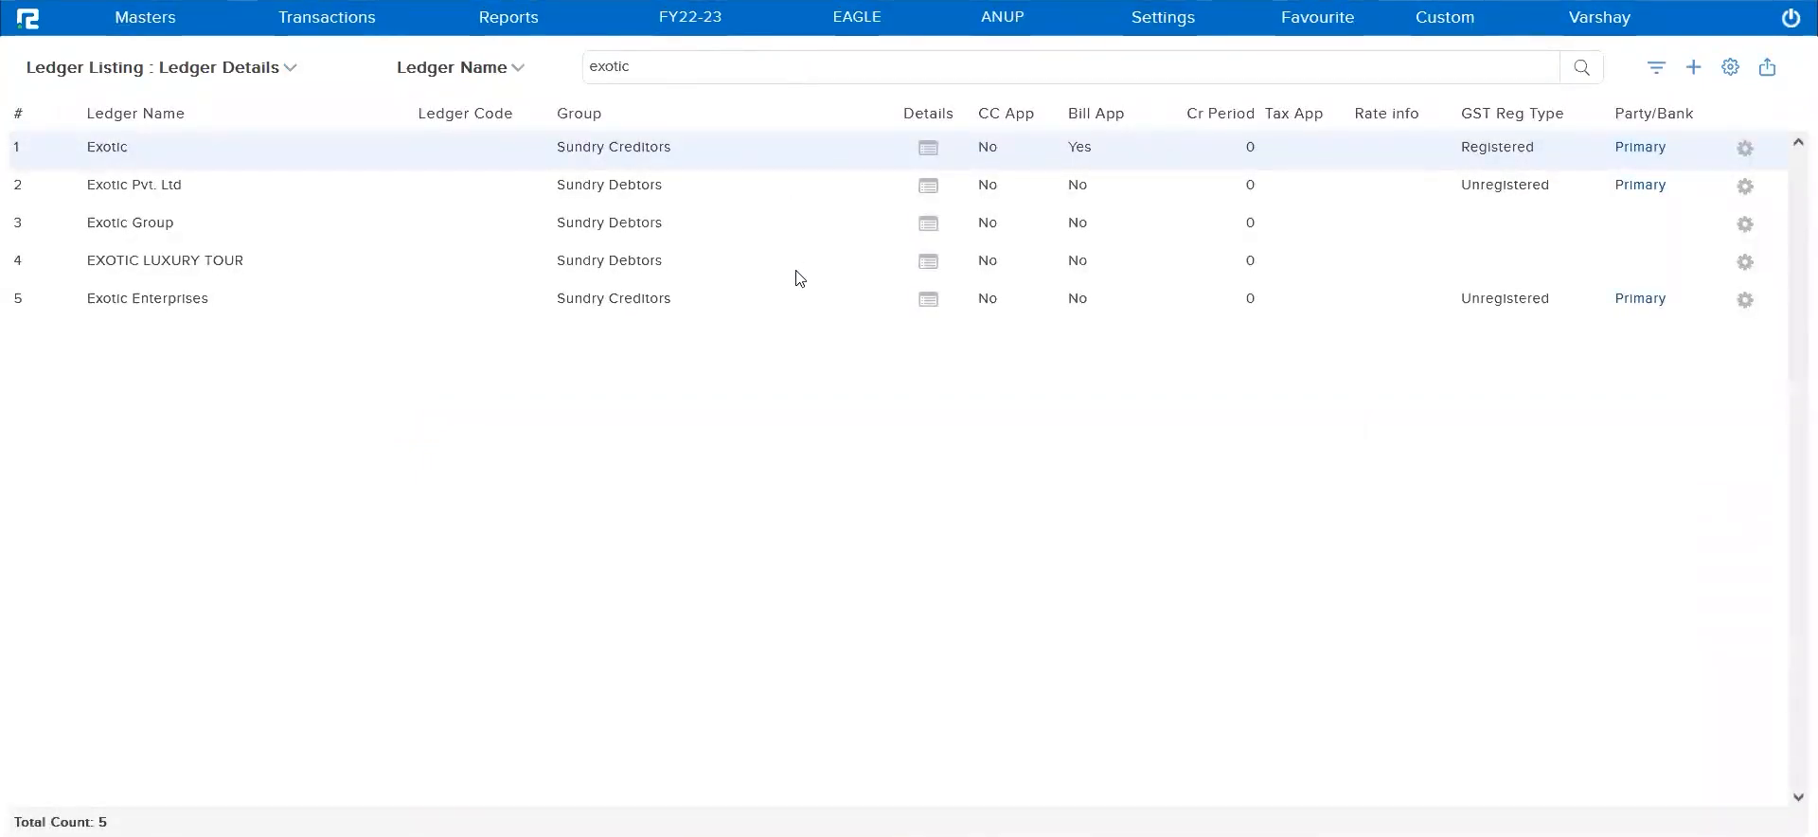
pyautogui.click(800, 300)
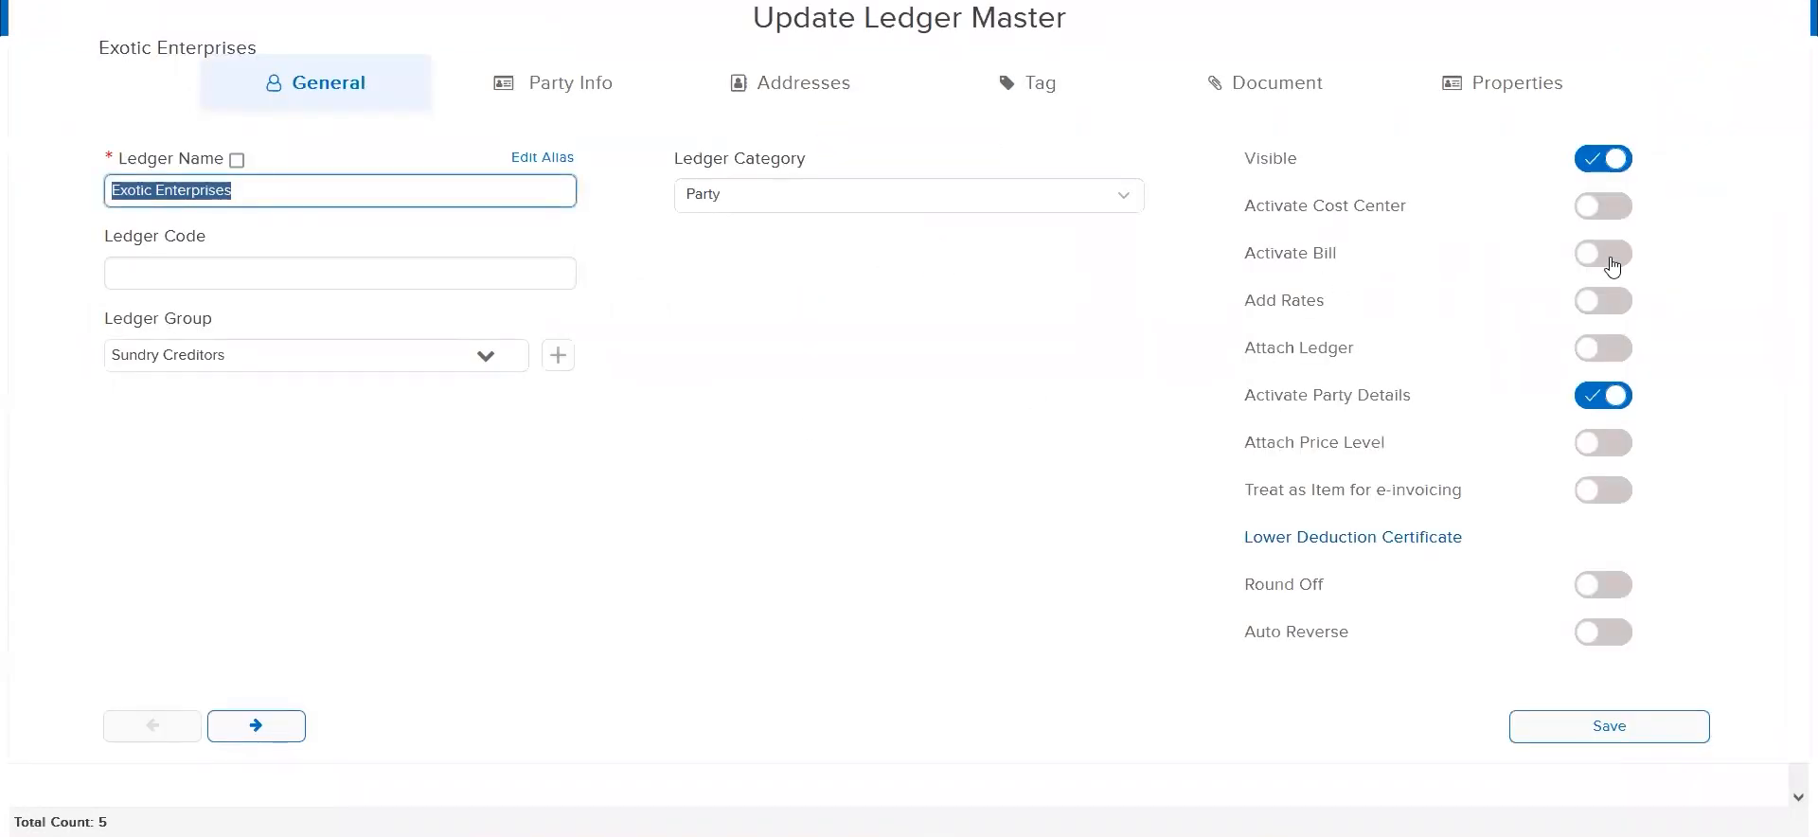
# Activate Bill for the Exotic Enterprises ledger, keep the default bill details and save the ledger
pyautogui.tripleClick(1306, 253)
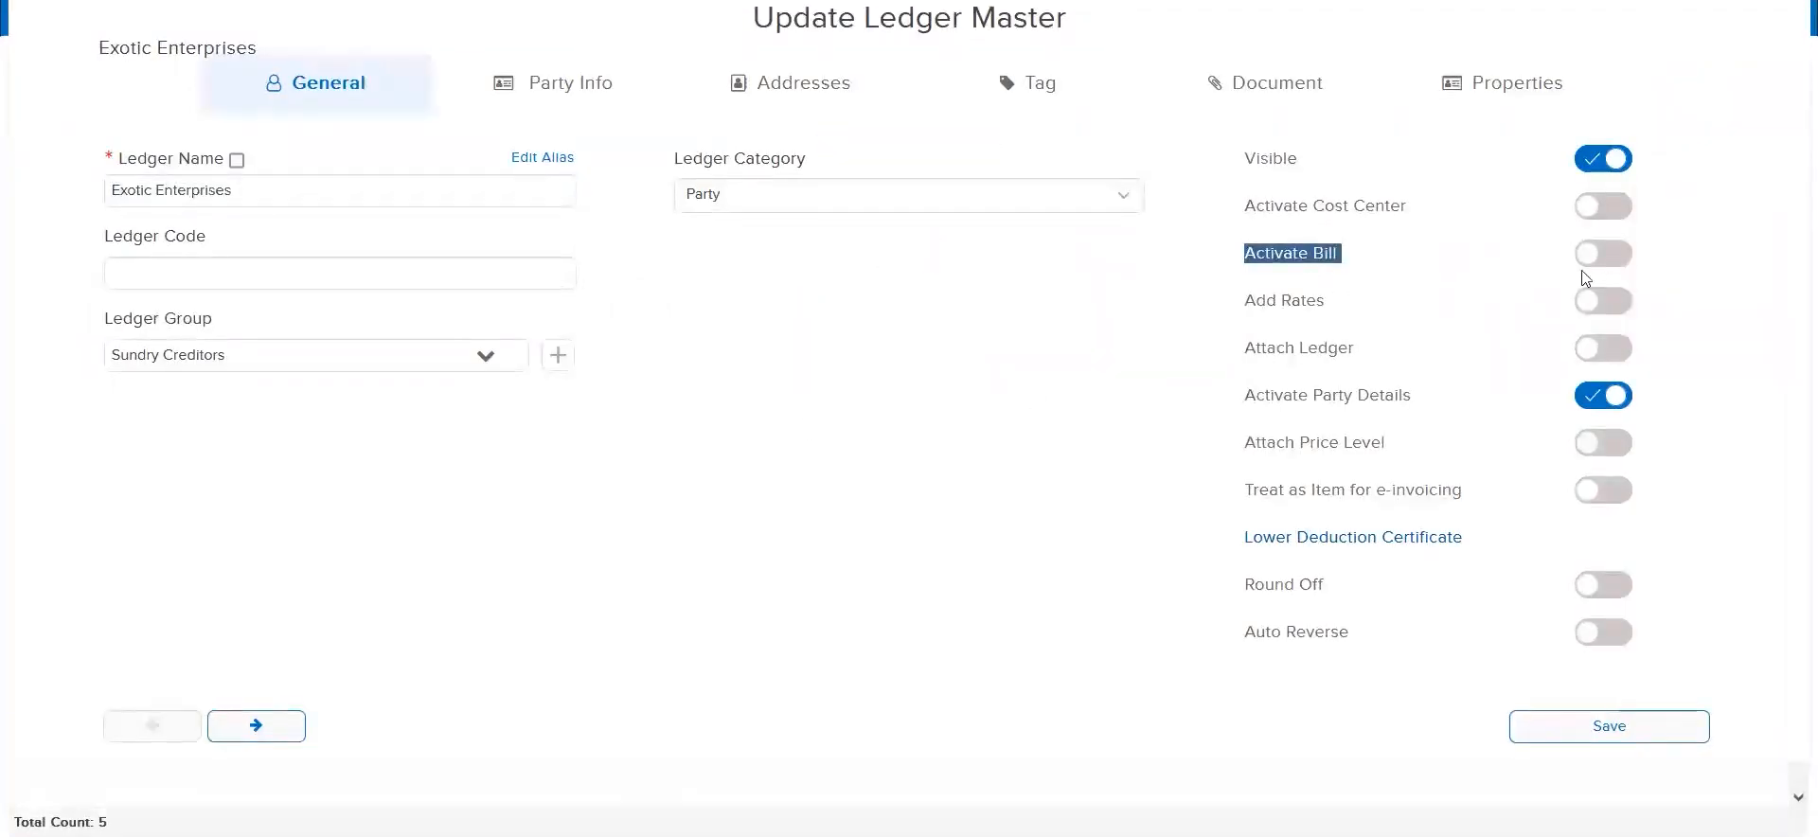
pyautogui.click(1622, 268)
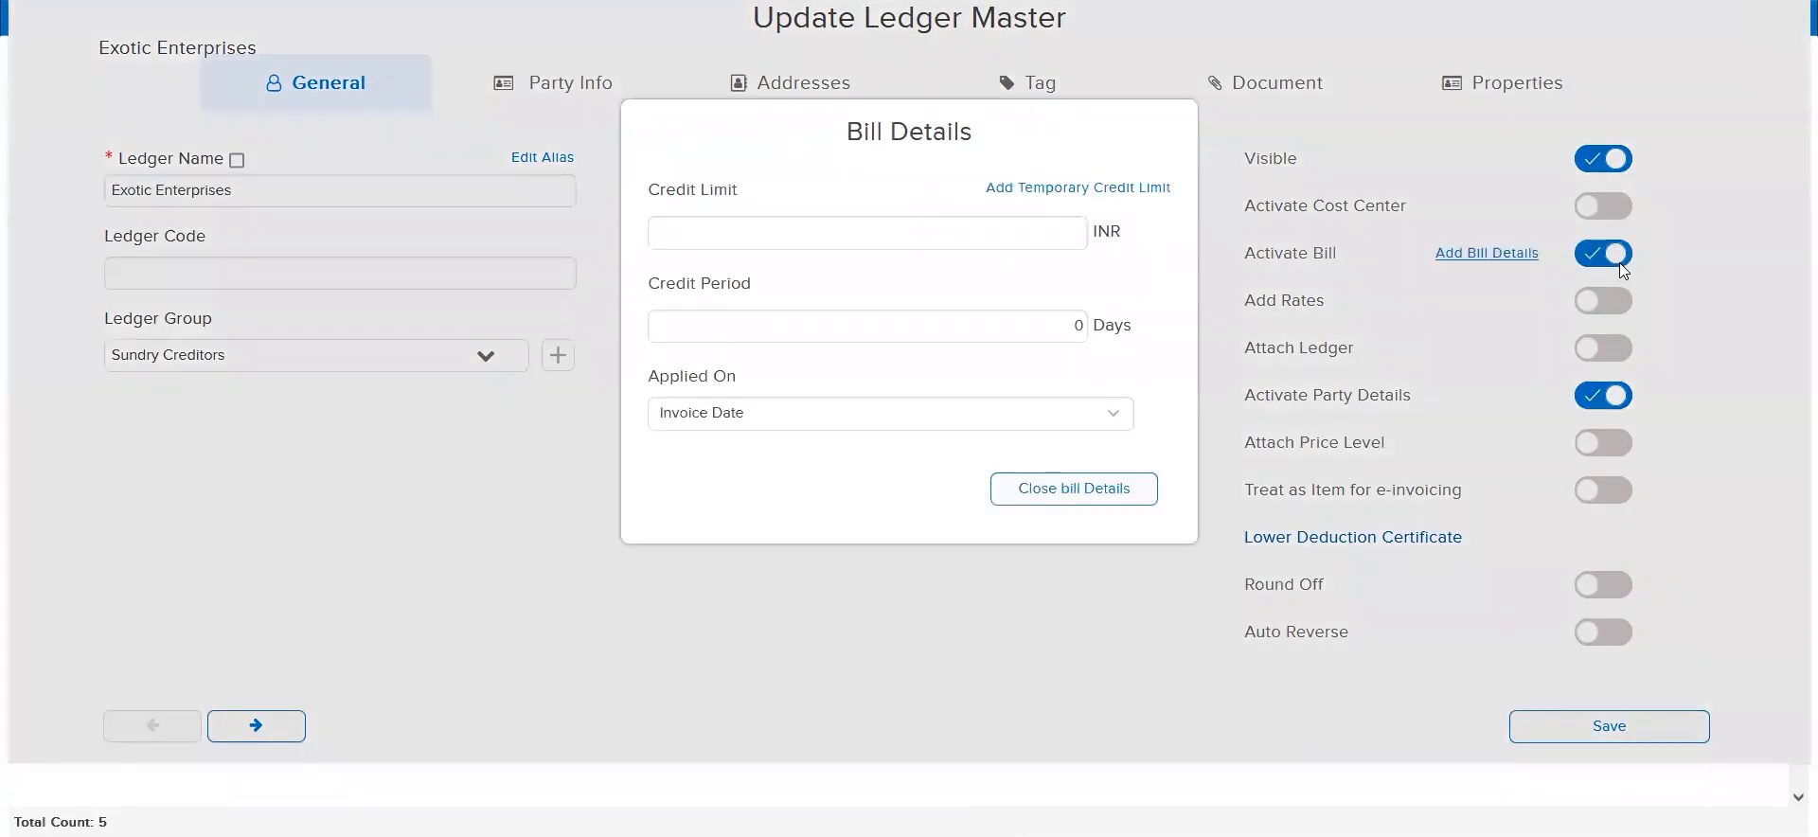
pyautogui.click(1068, 500)
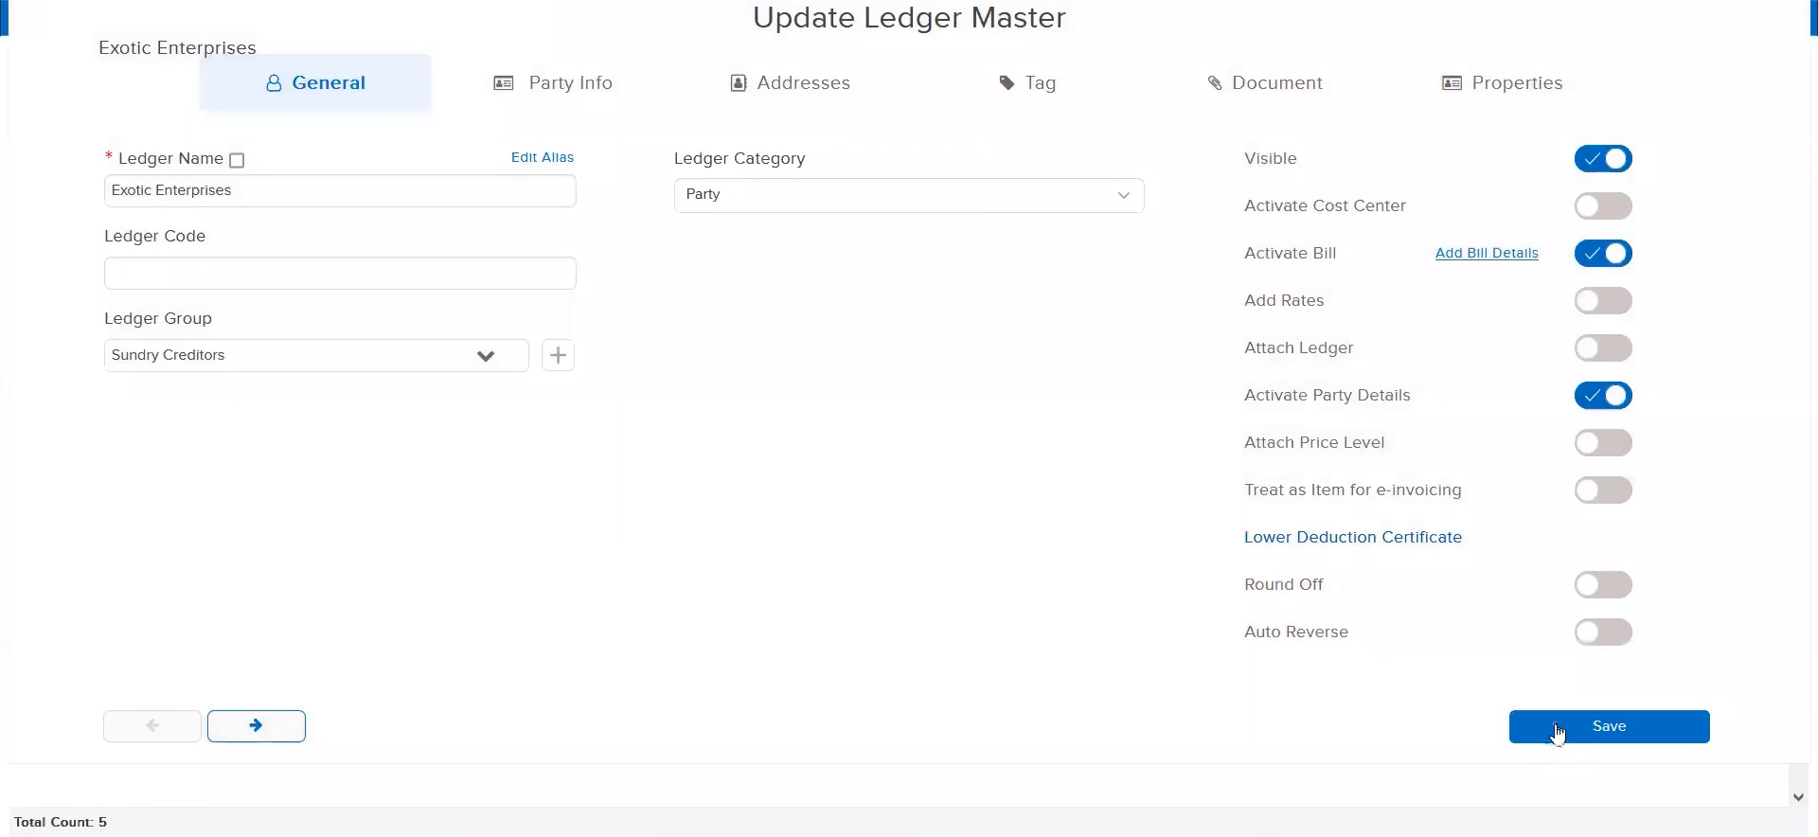
pyautogui.click(1558, 734)
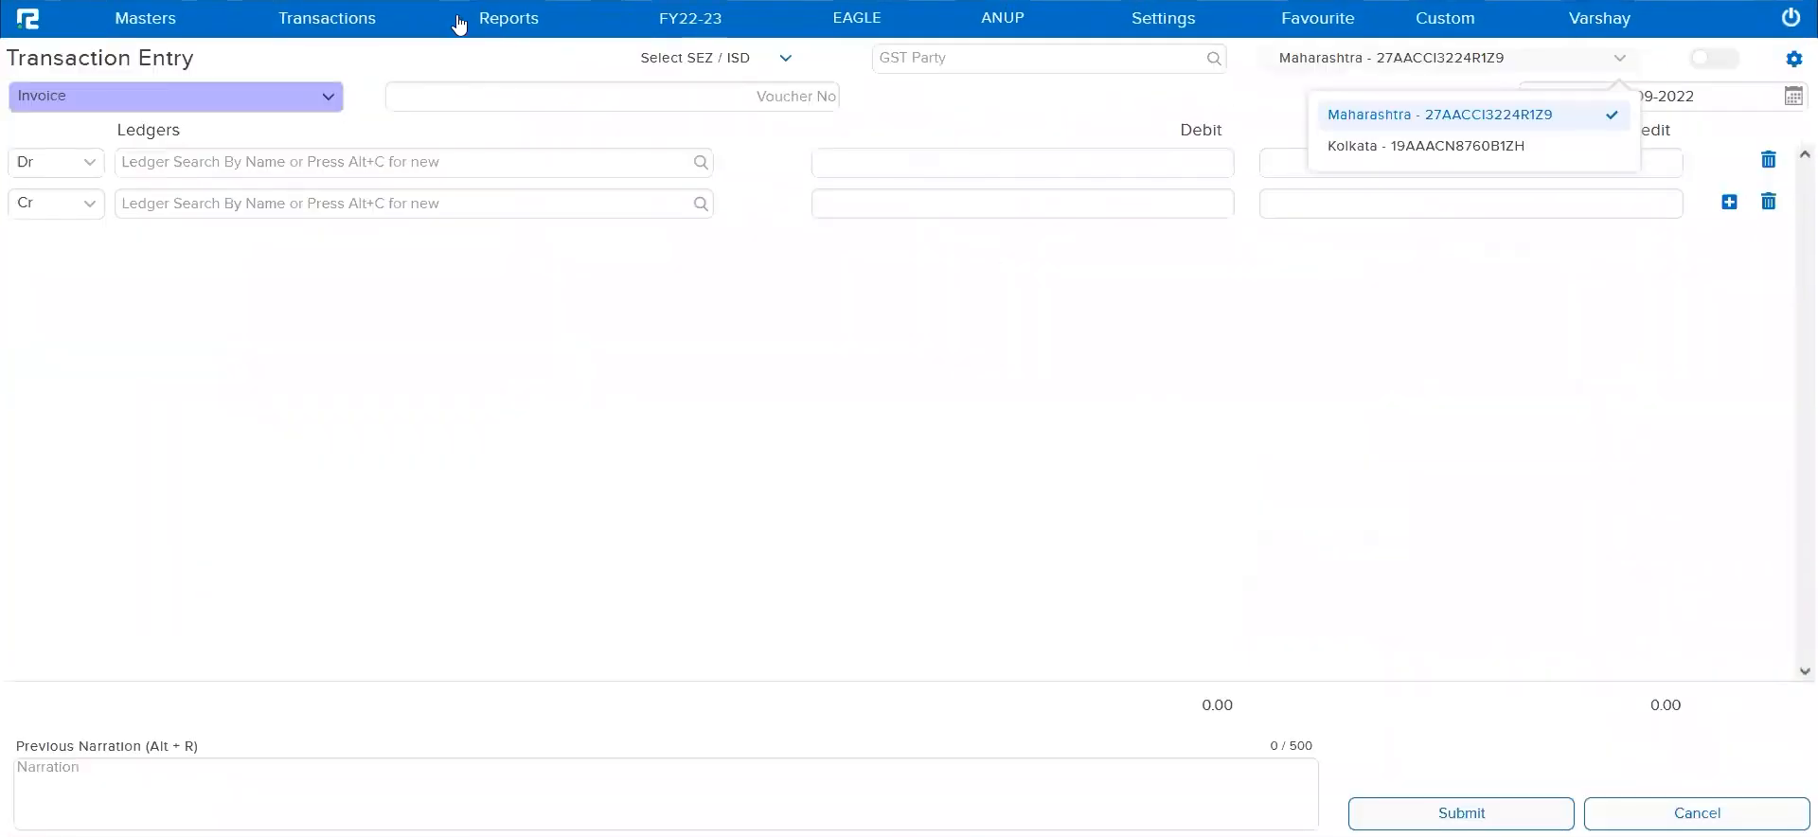
# Reopen the Bill Status report and run it for the Exotic Enterprises ledger
pyautogui.click(503, 19)
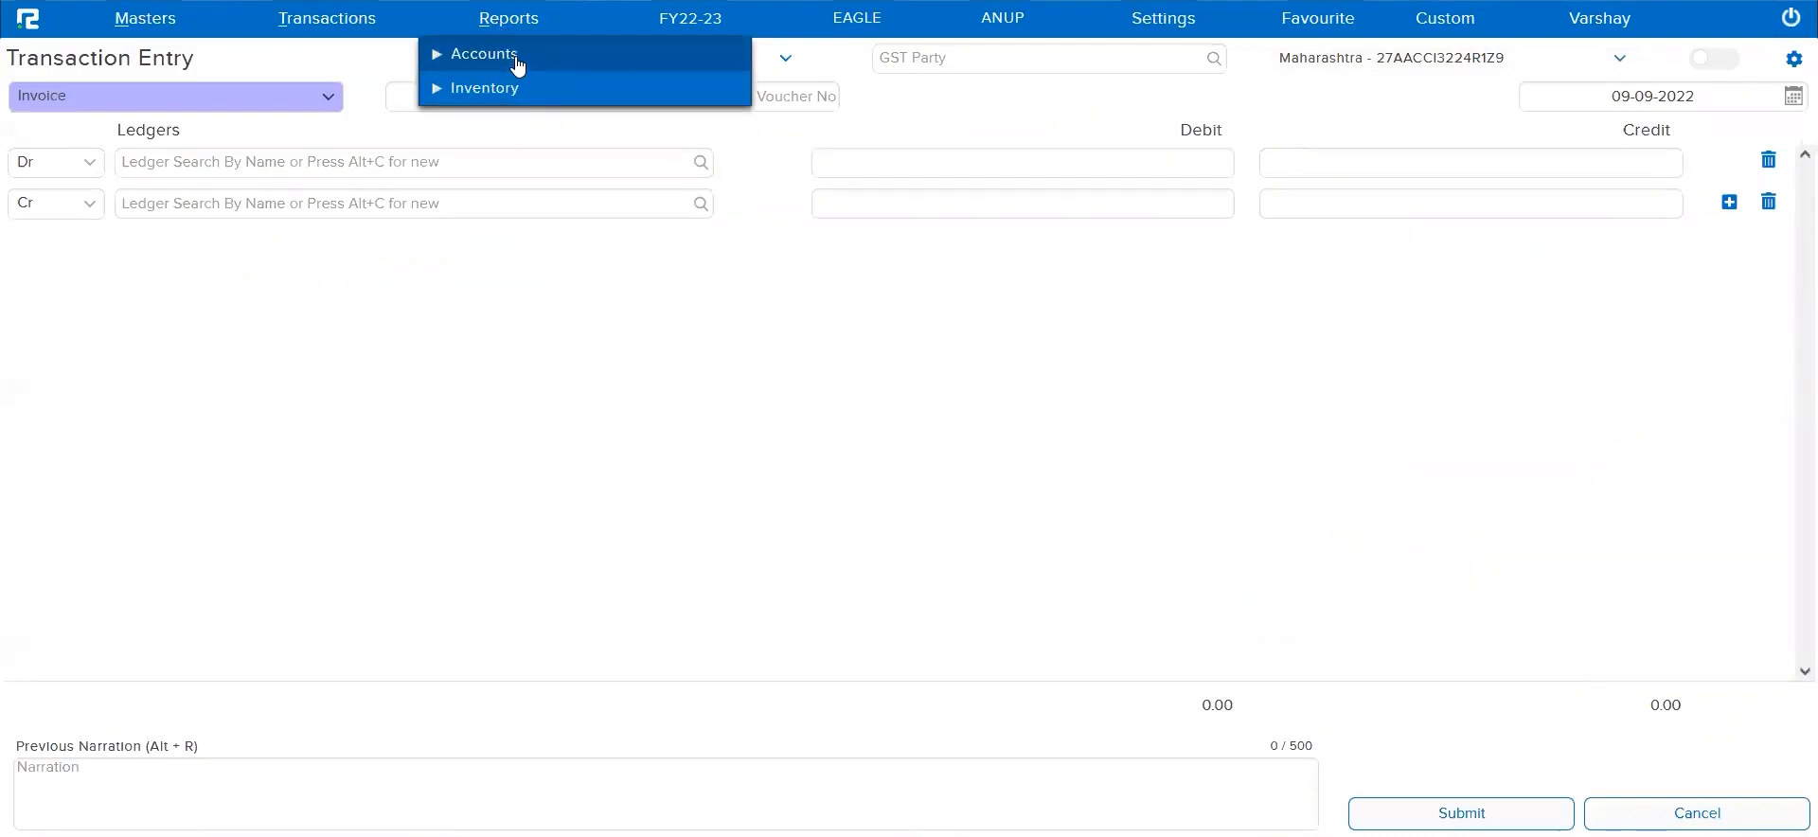
pyautogui.click(512, 55)
pyautogui.click(523, 125)
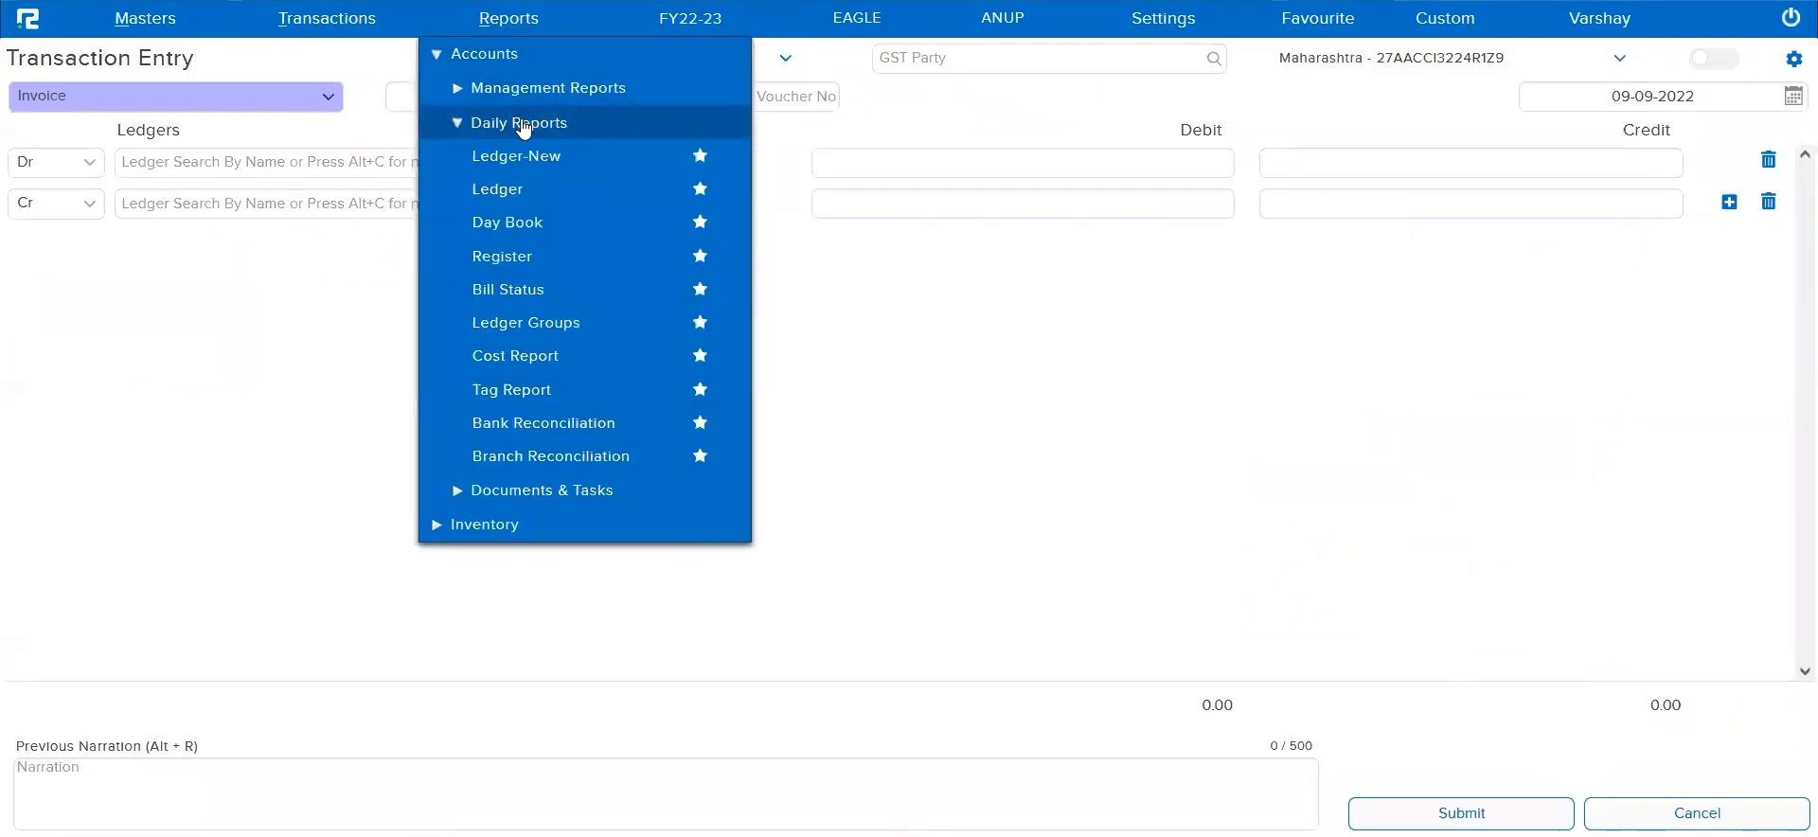
pyautogui.click(532, 290)
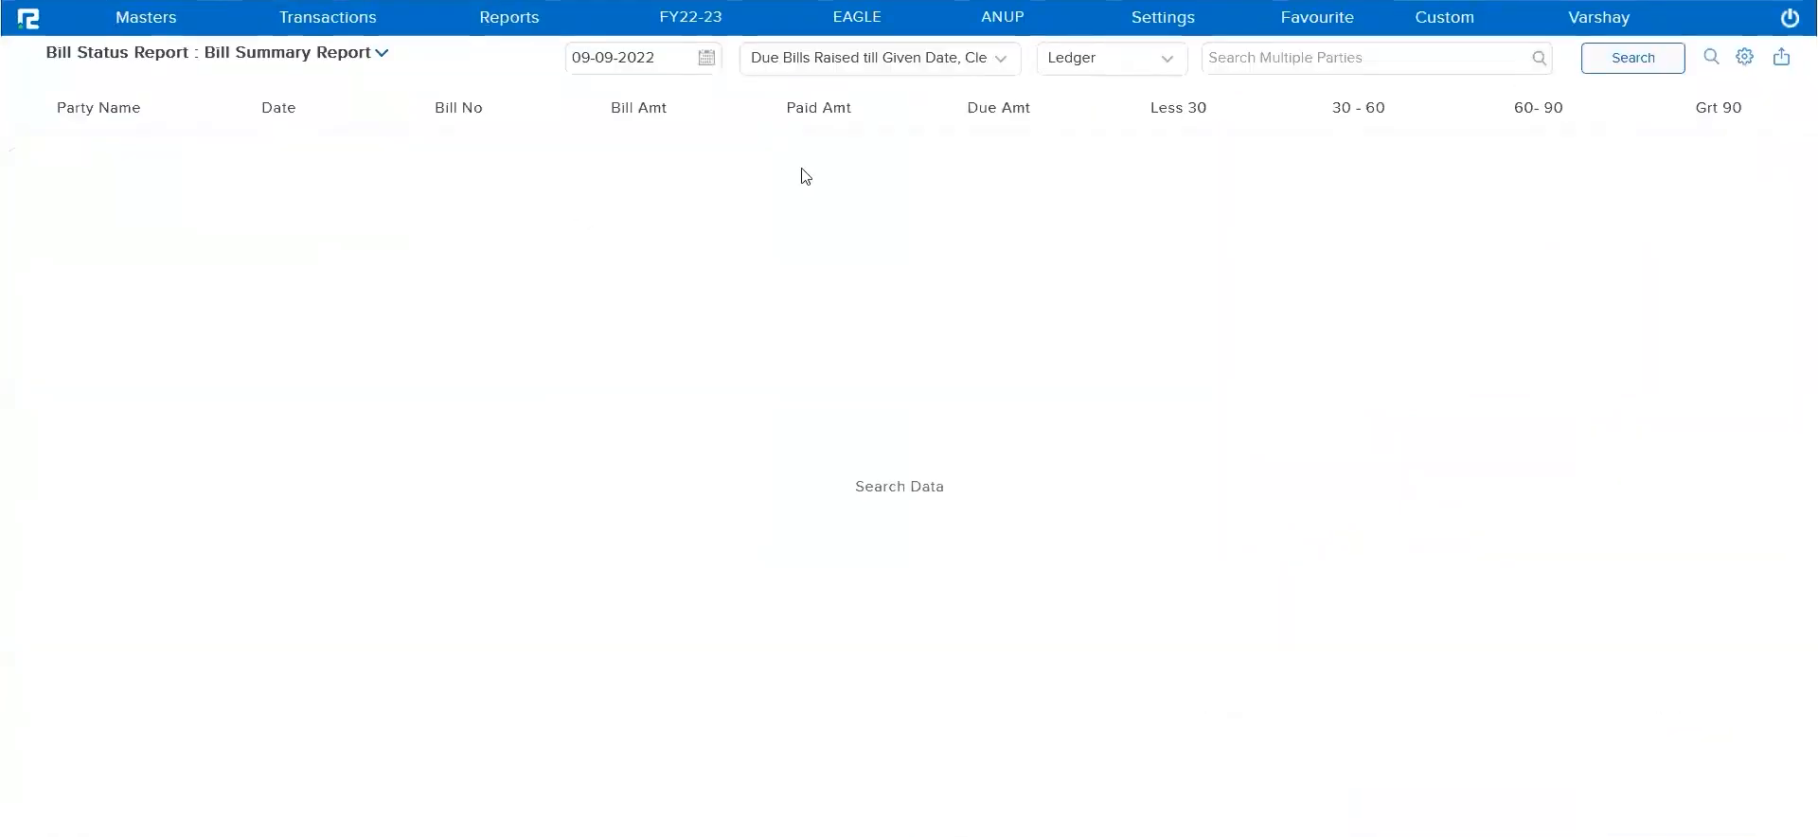
pyautogui.click(1322, 60)
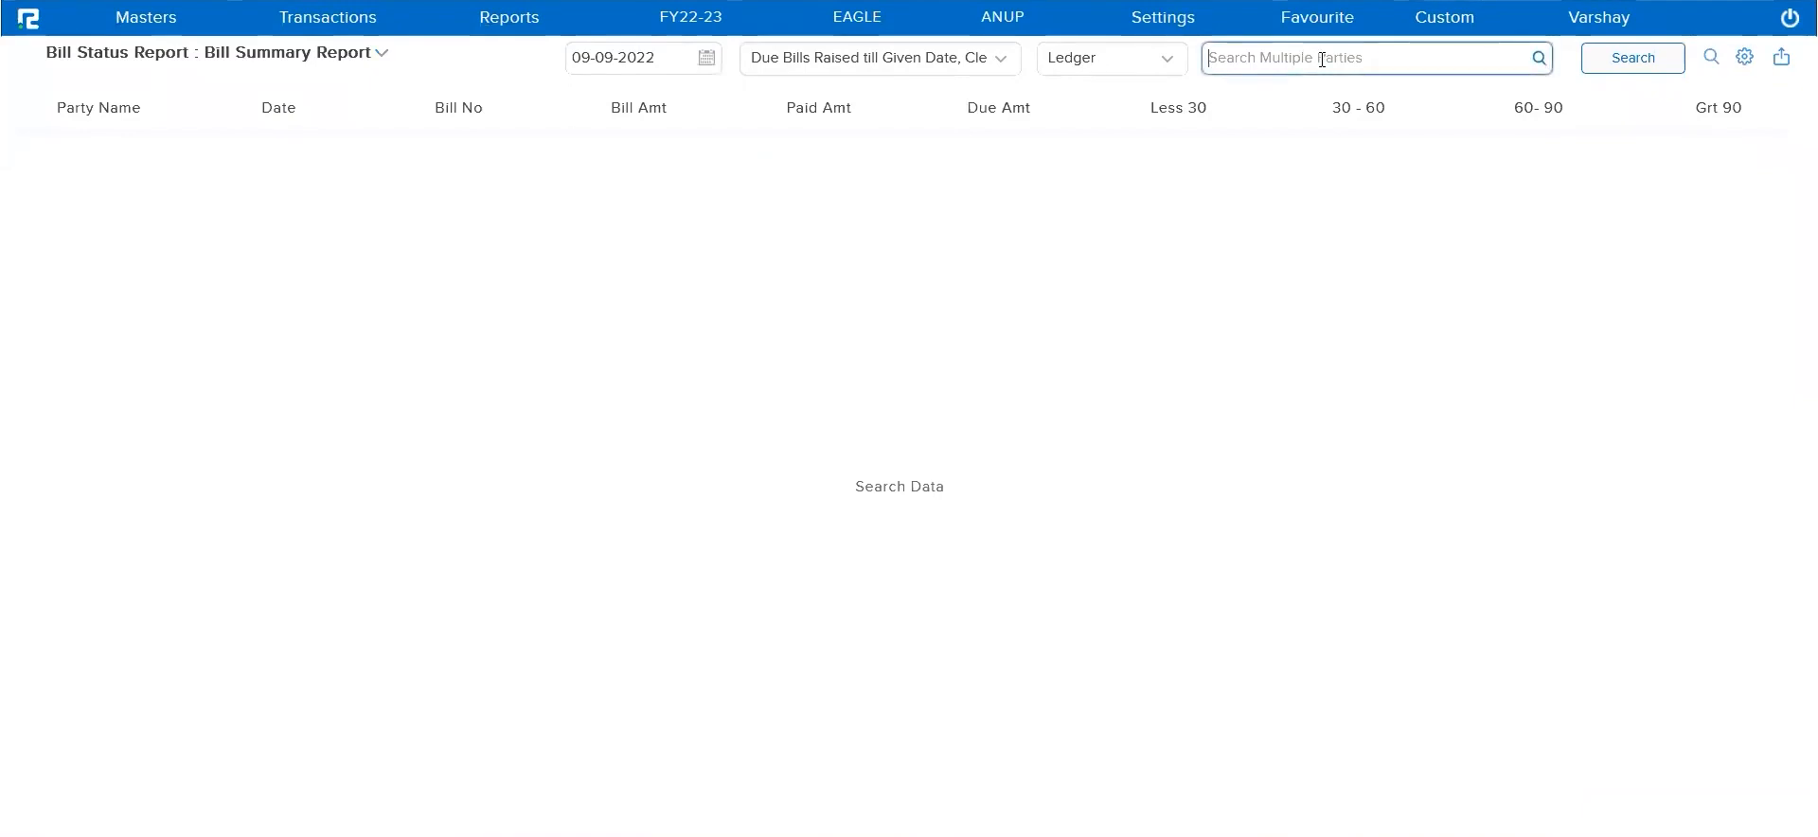
pyautogui.write('enter')
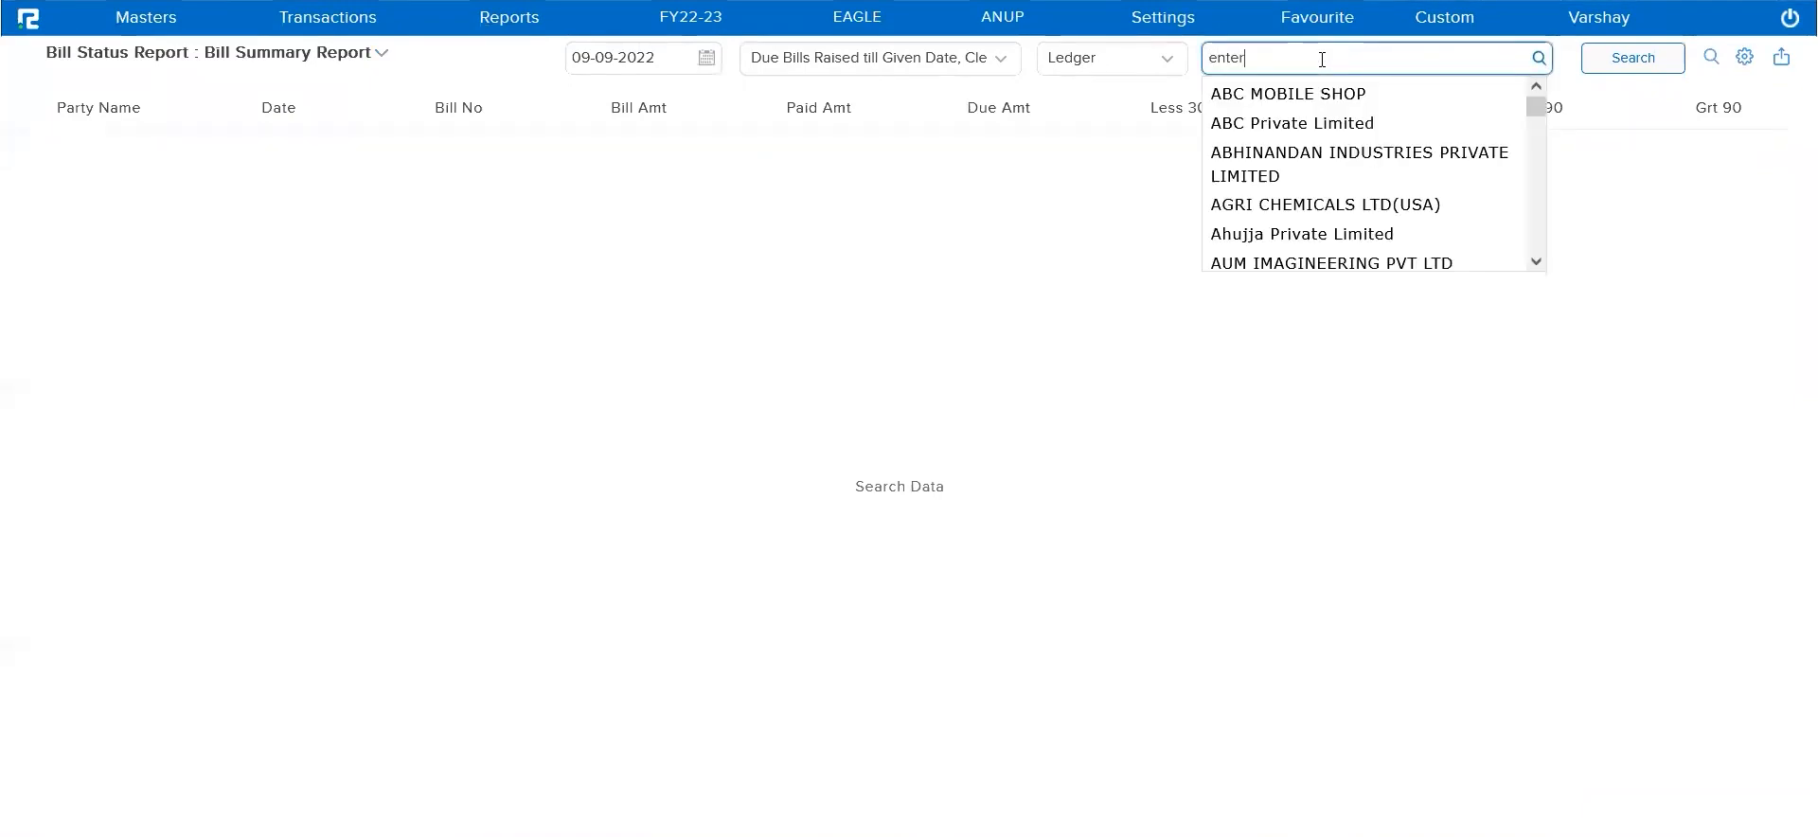
pyautogui.click(1337, 94)
pyautogui.click(1645, 64)
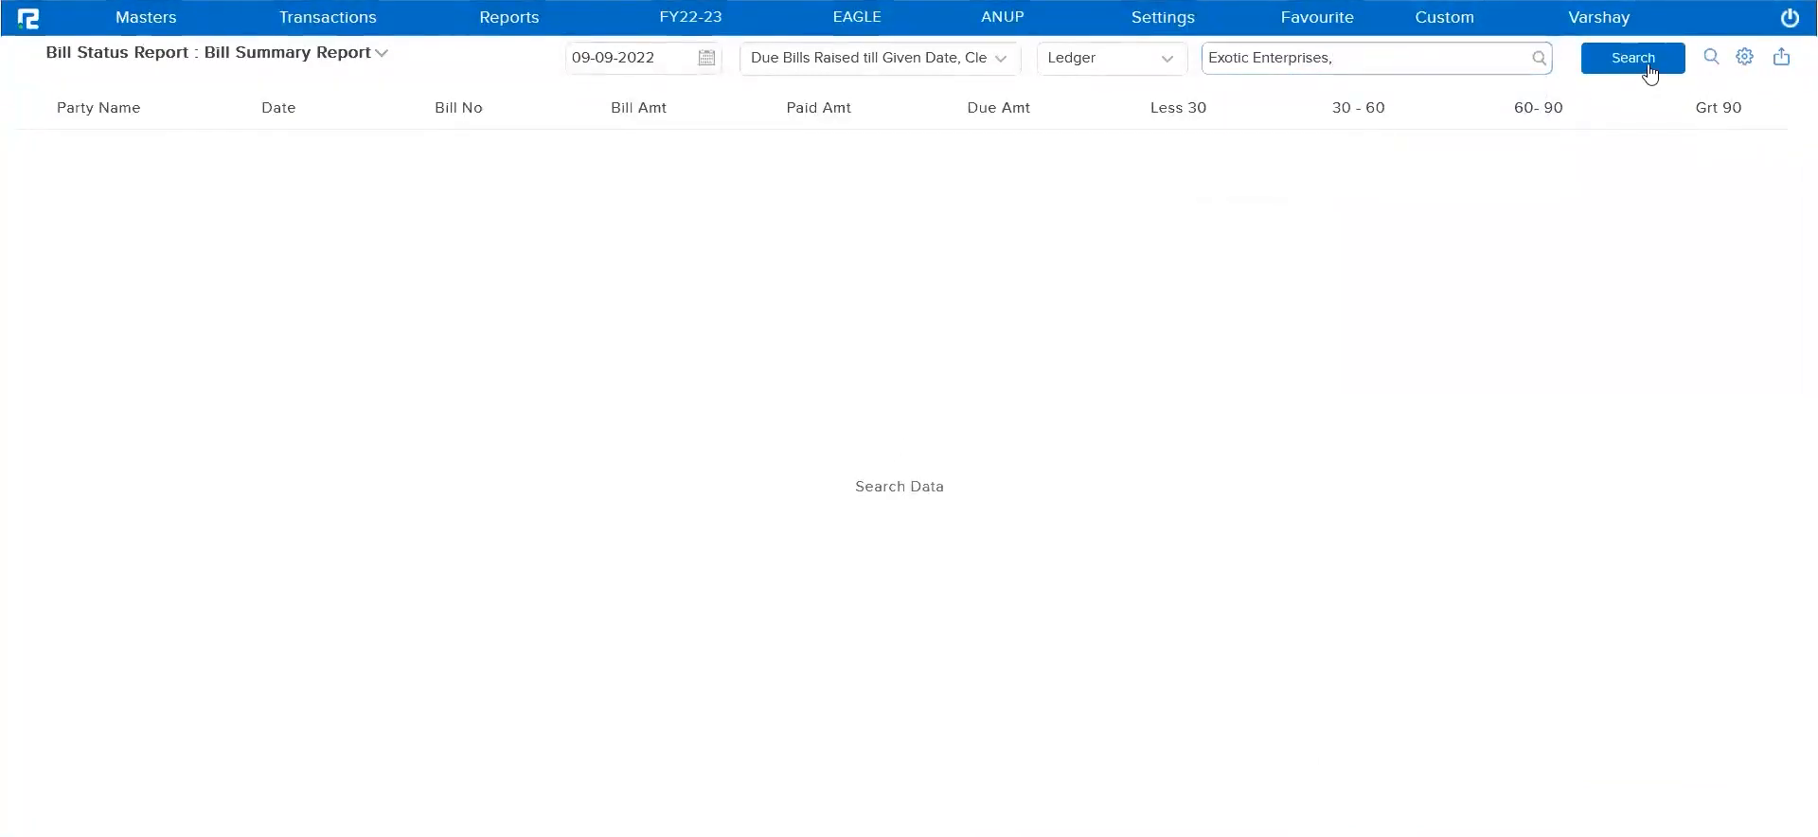
# Include ledger properties in the Exotic Enterprises report and check its Cash Specific value
pyautogui.click(1740, 62)
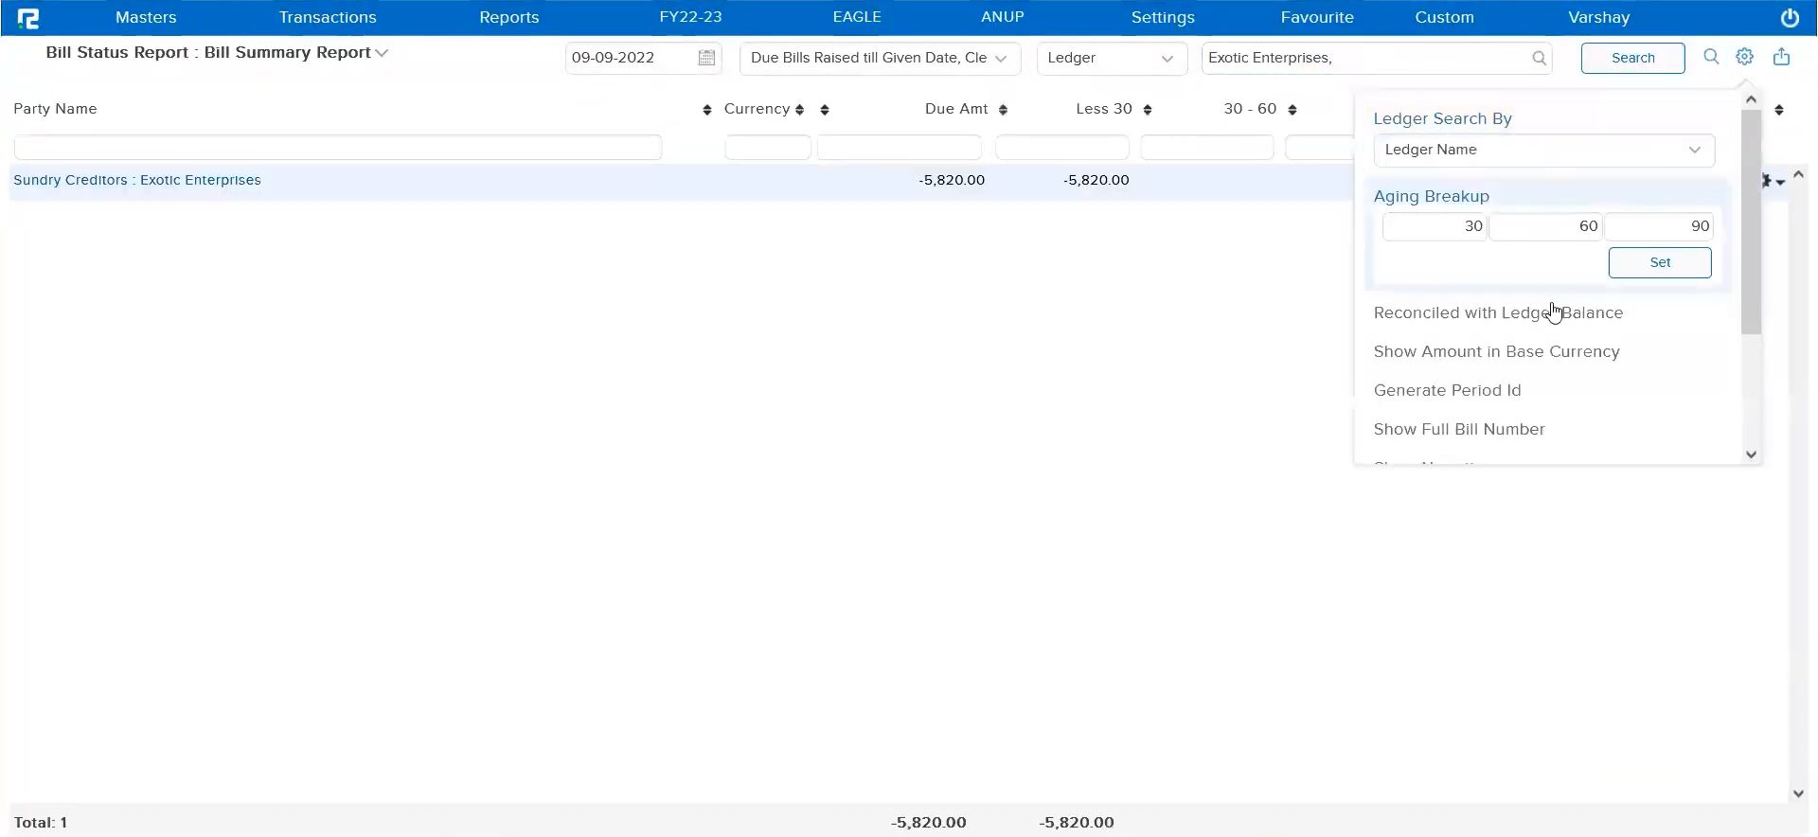
pyautogui.scroll(-3, 1550, 309)
pyautogui.click(1465, 402)
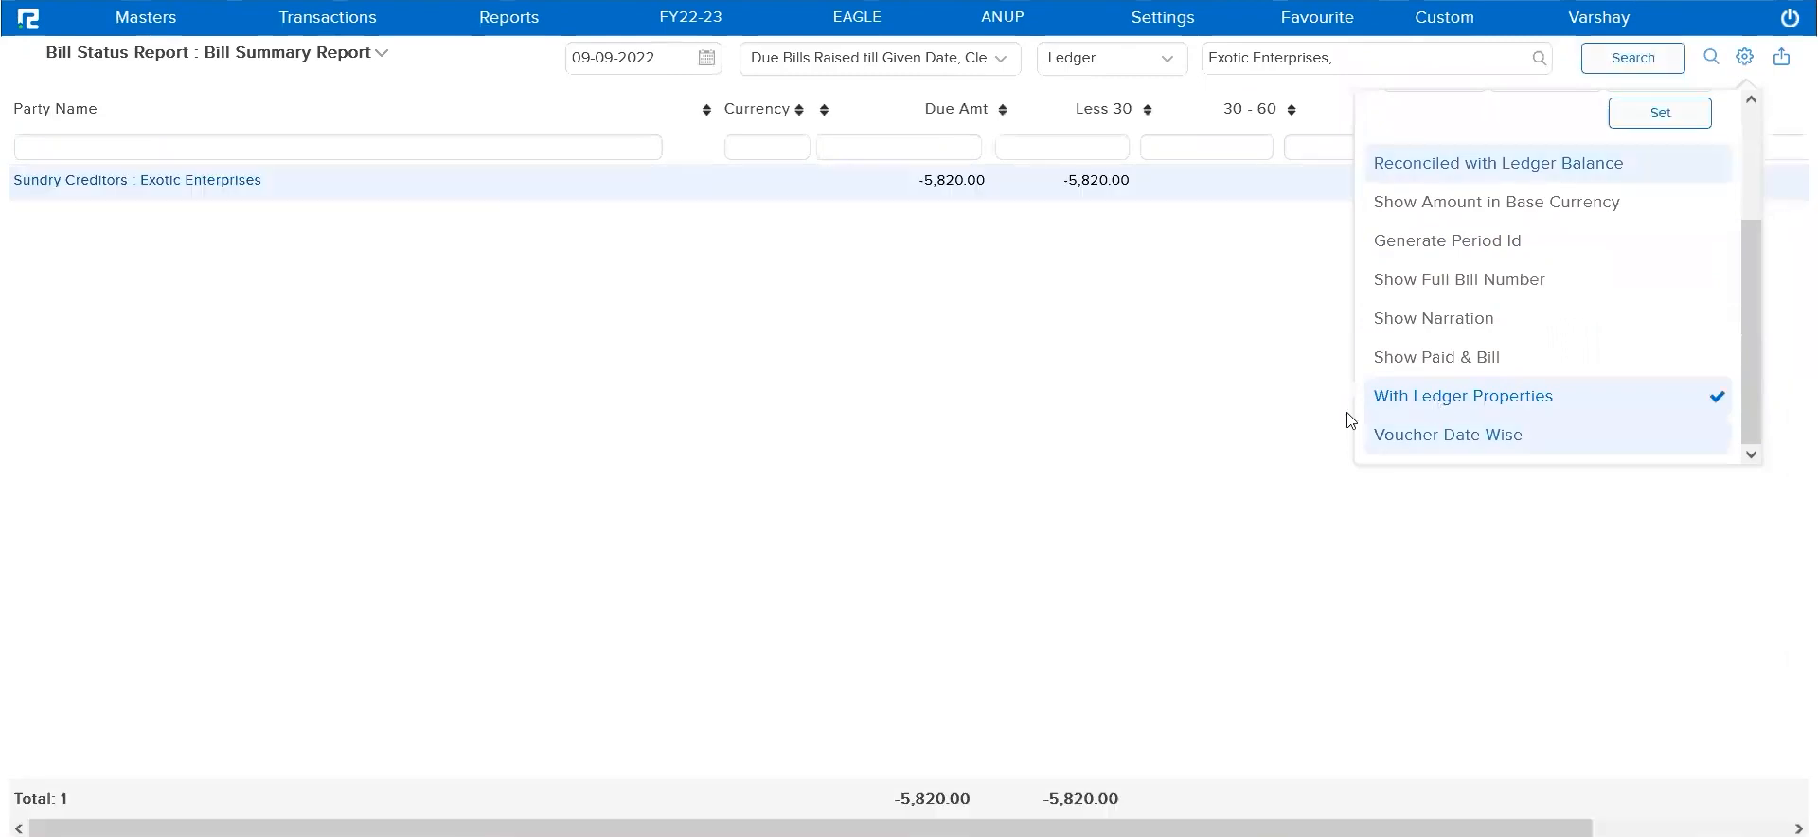
pyautogui.click(1288, 421)
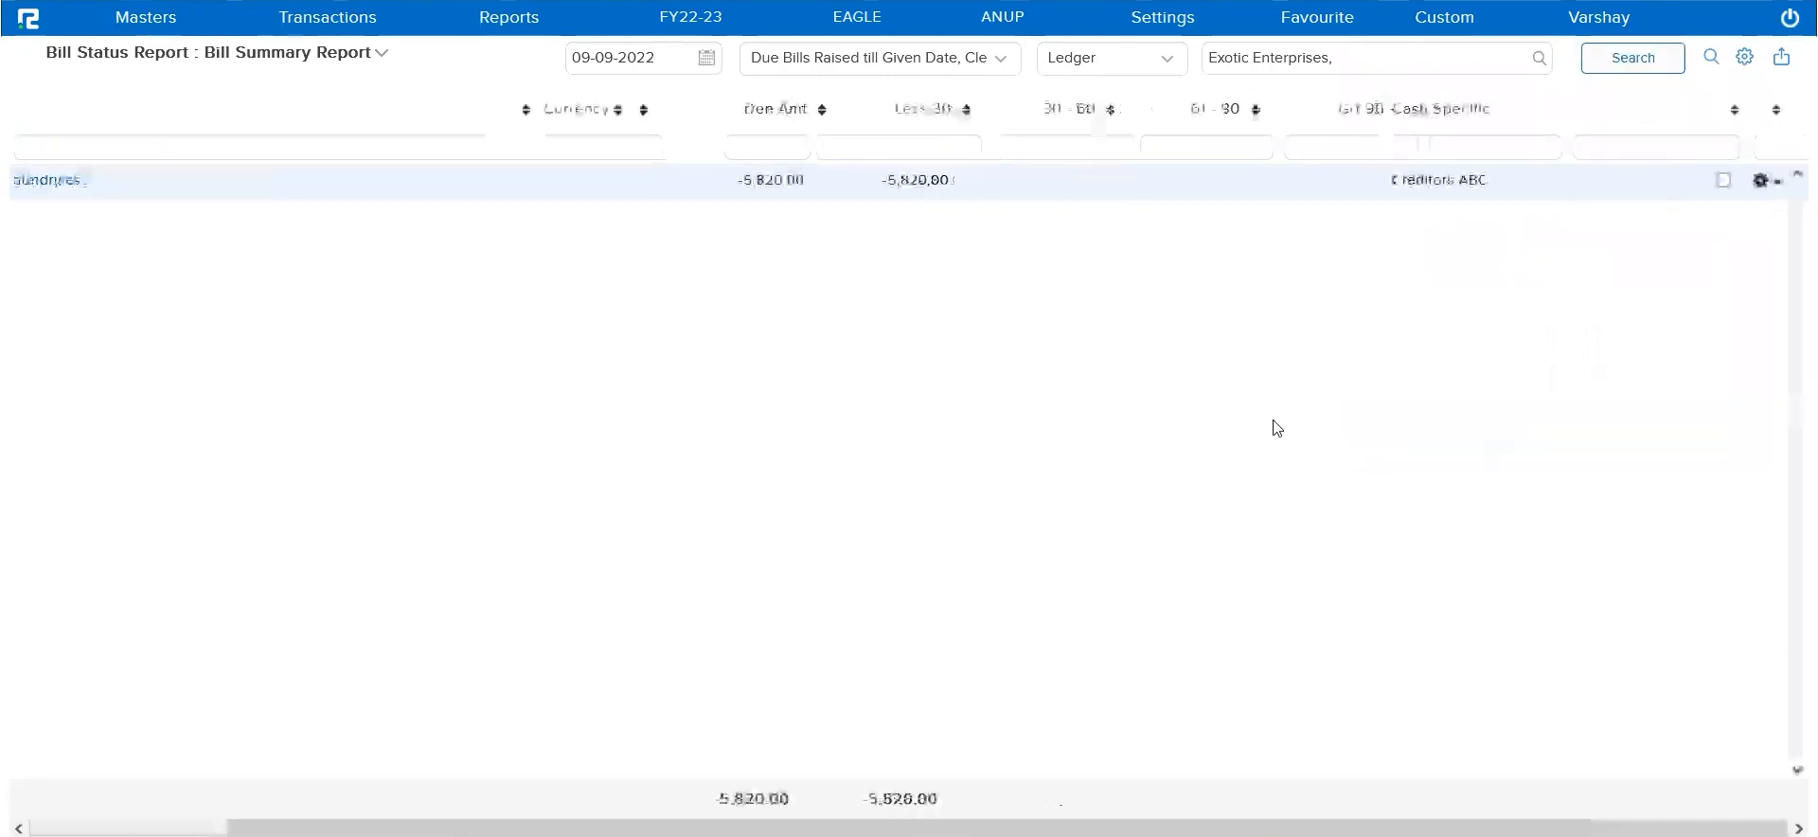
pyautogui.click(1461, 182)
pyautogui.press('Escape')
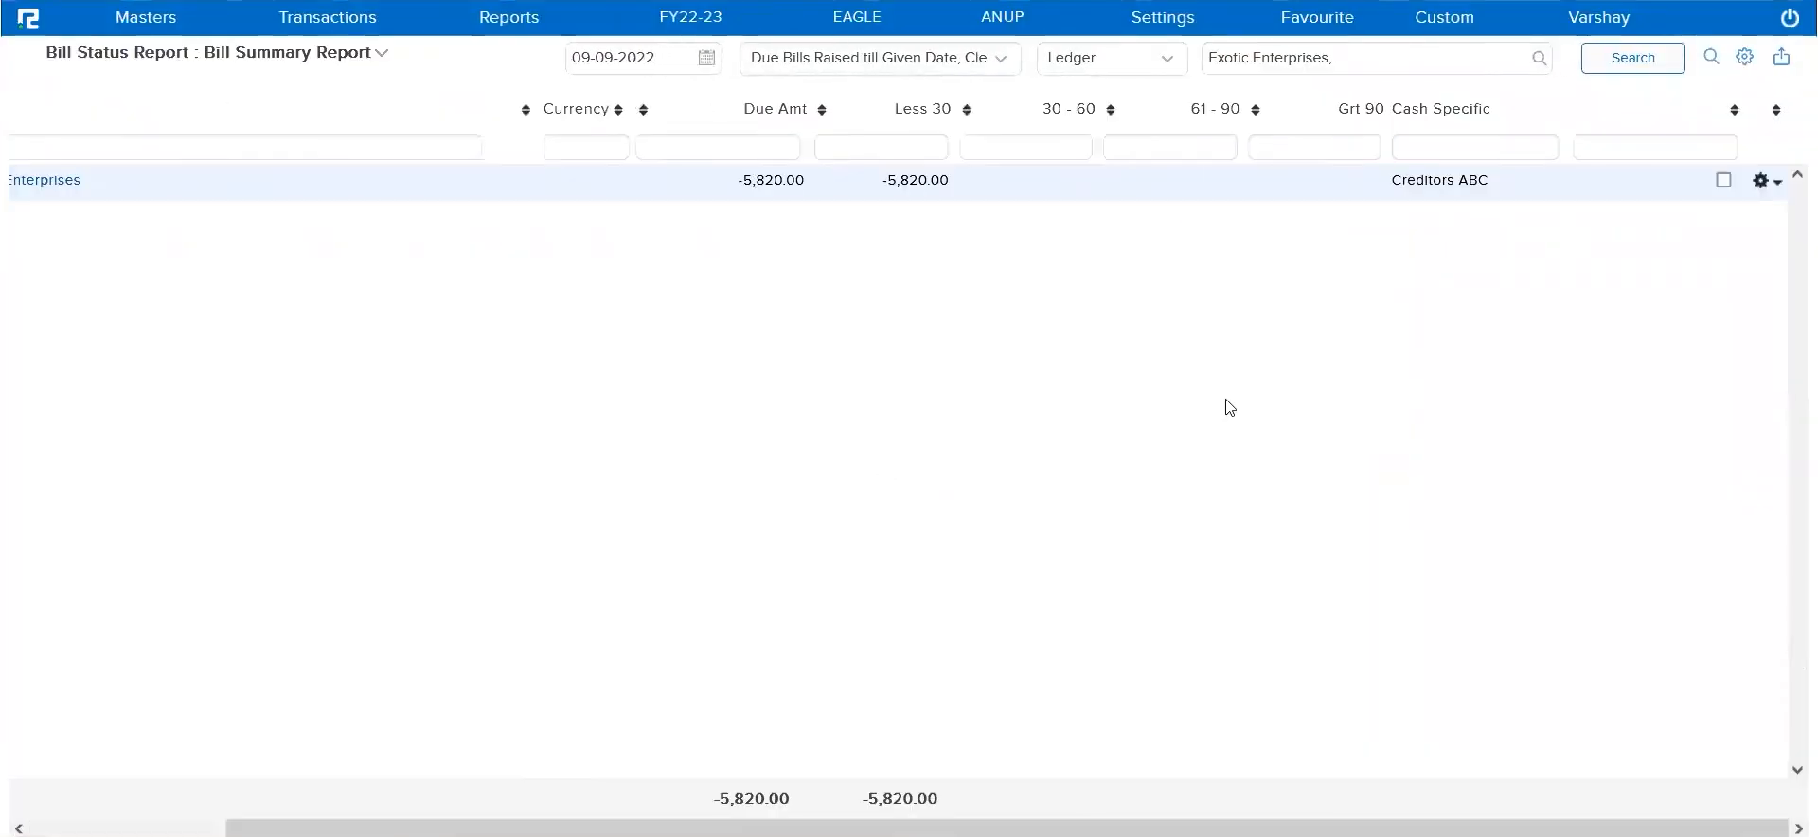
# Open the export options of the Bill Status report
pyautogui.click(1388, 256)
pyautogui.click(1782, 59)
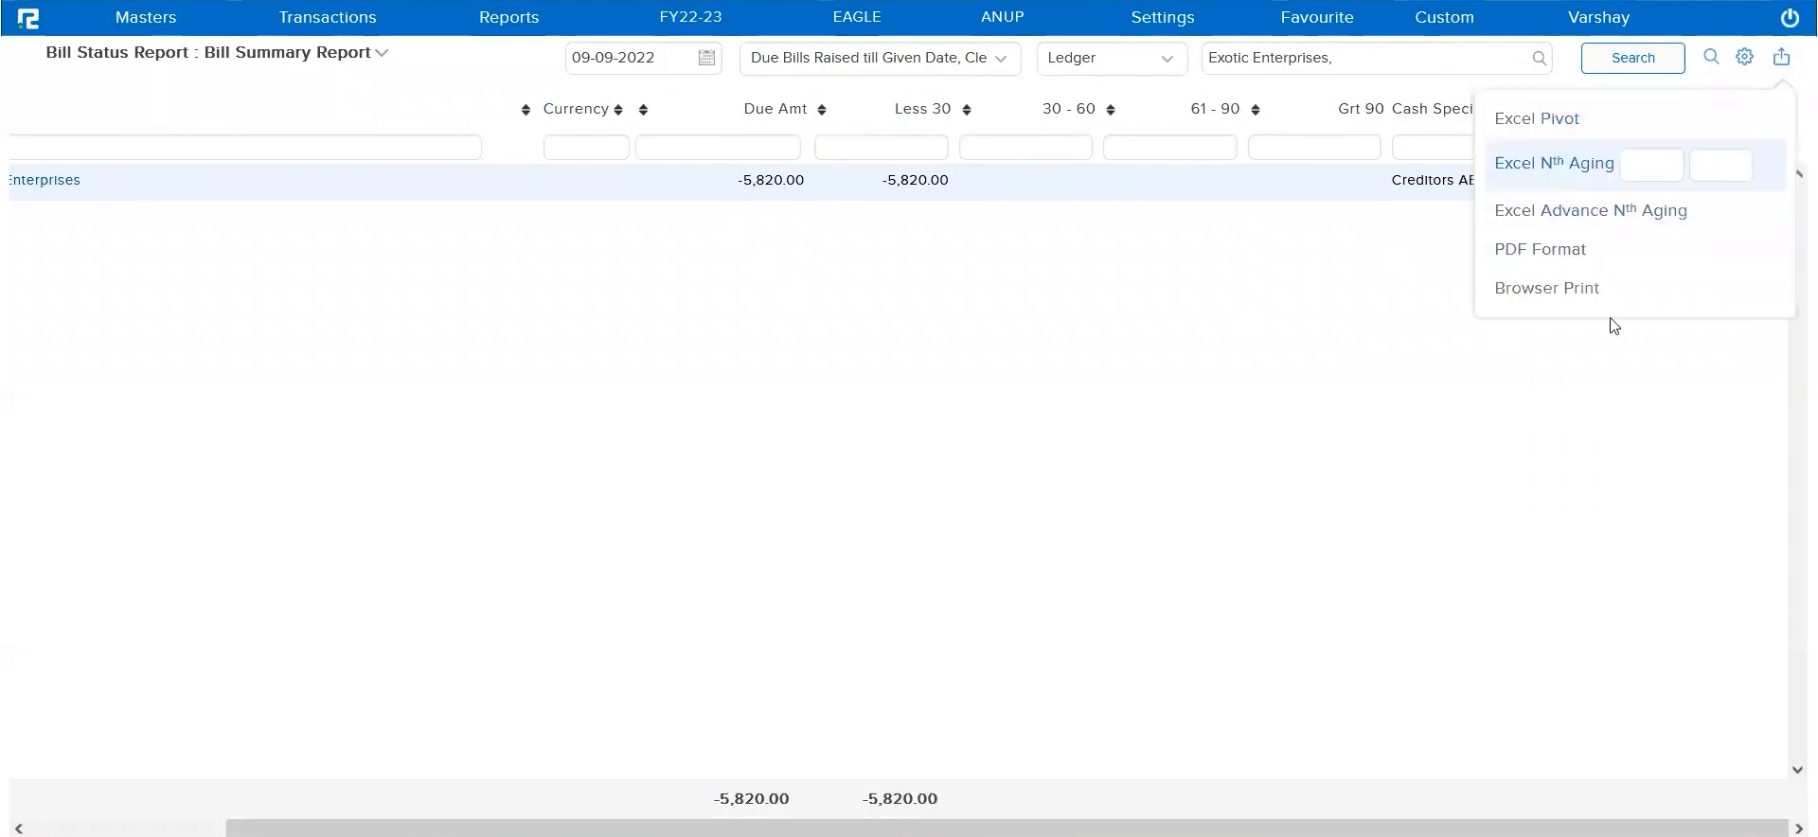
# Close the export options, switch the Bill Status report to the Bills format and choose Exotic Enterprises as the party
pyautogui.click(1179, 384)
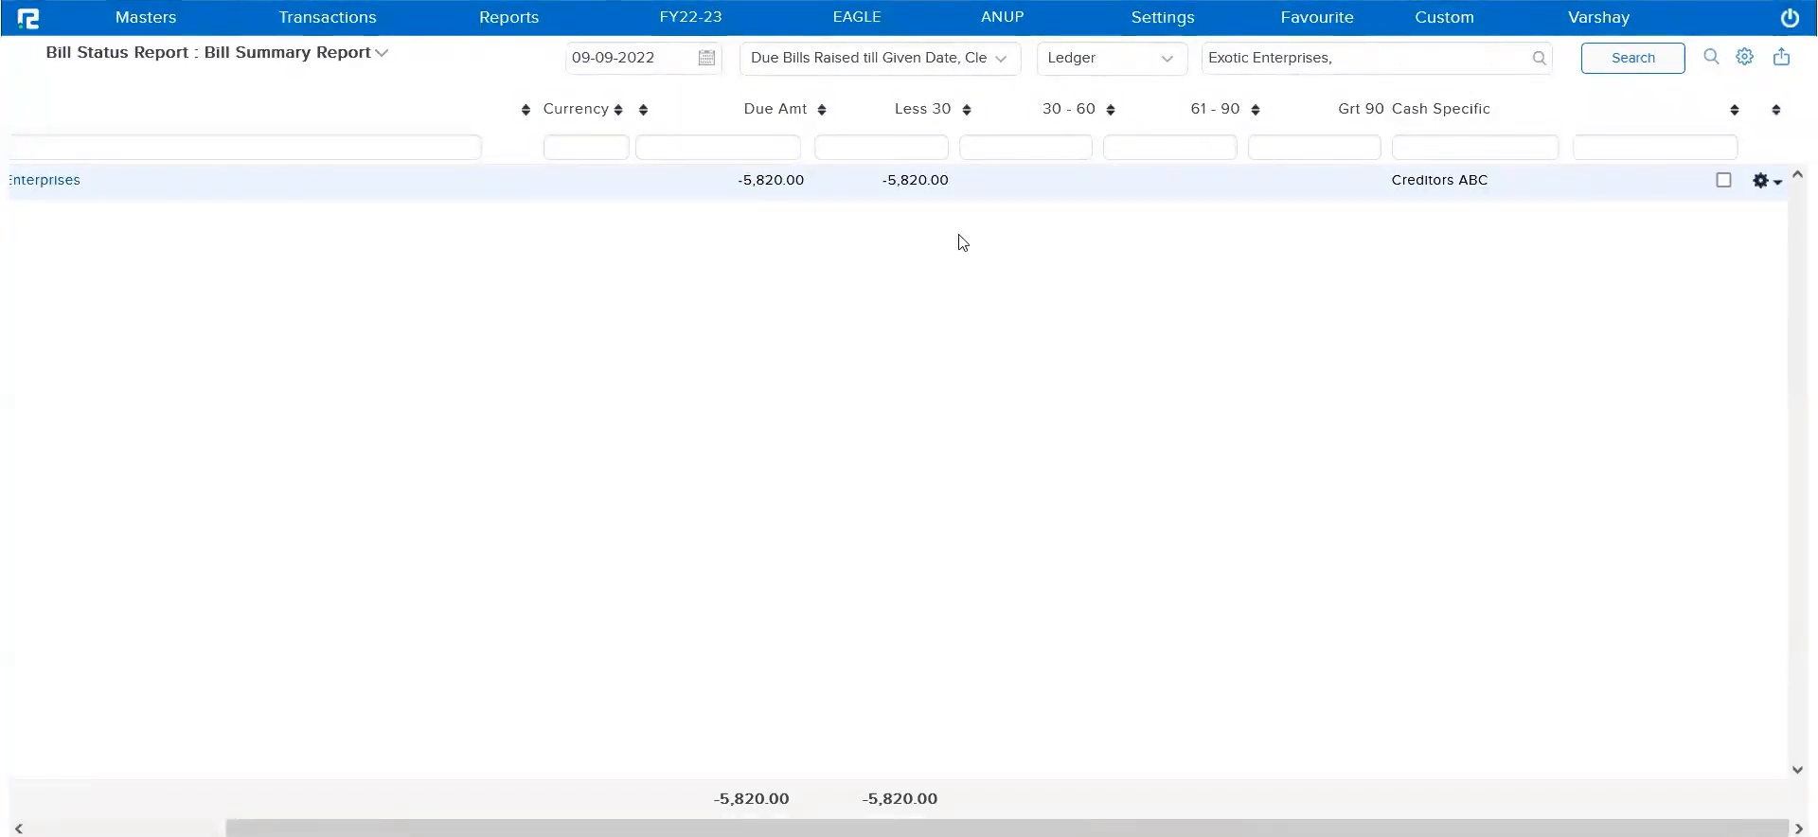
pyautogui.click(333, 59)
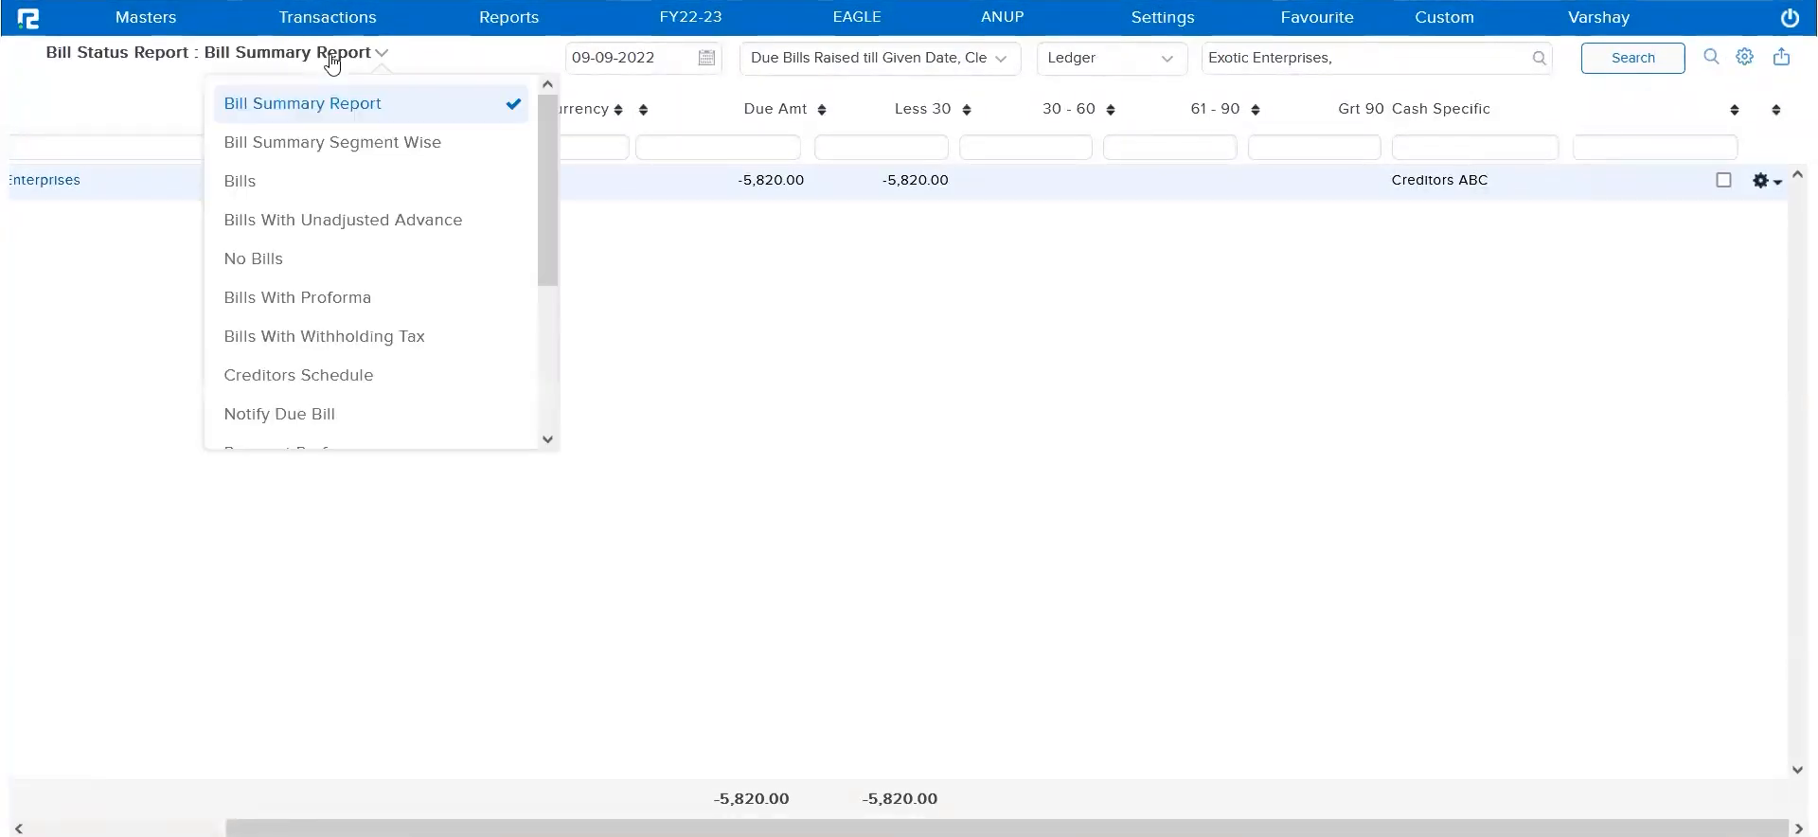
pyautogui.click(245, 180)
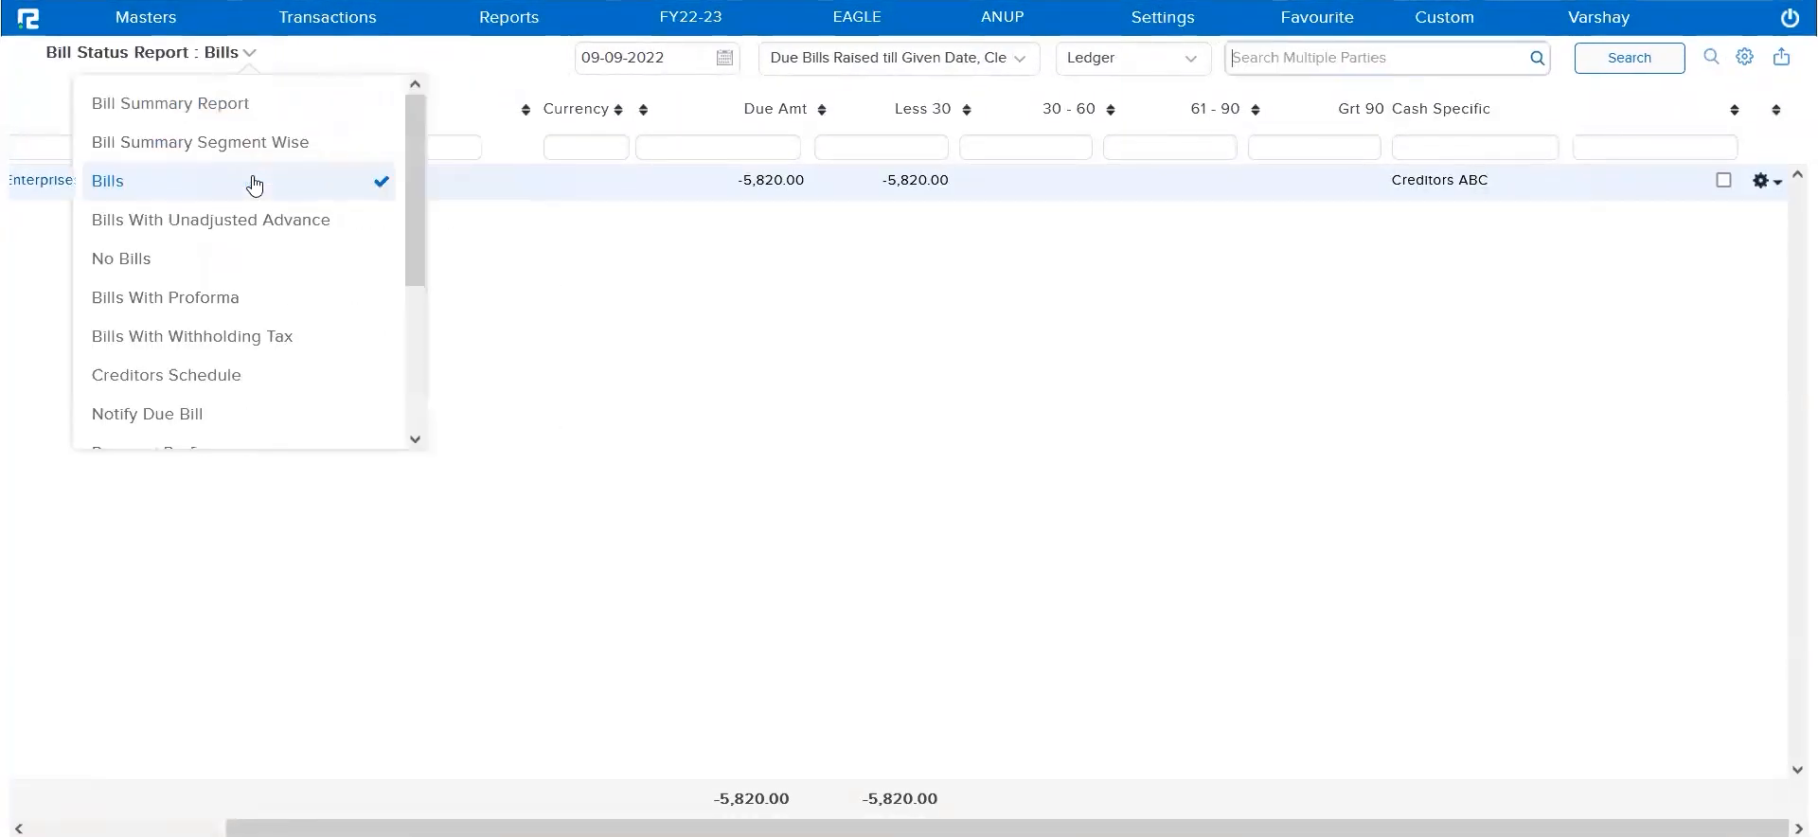
pyautogui.click(1413, 61)
pyautogui.write('e')
pyautogui.write('nter')
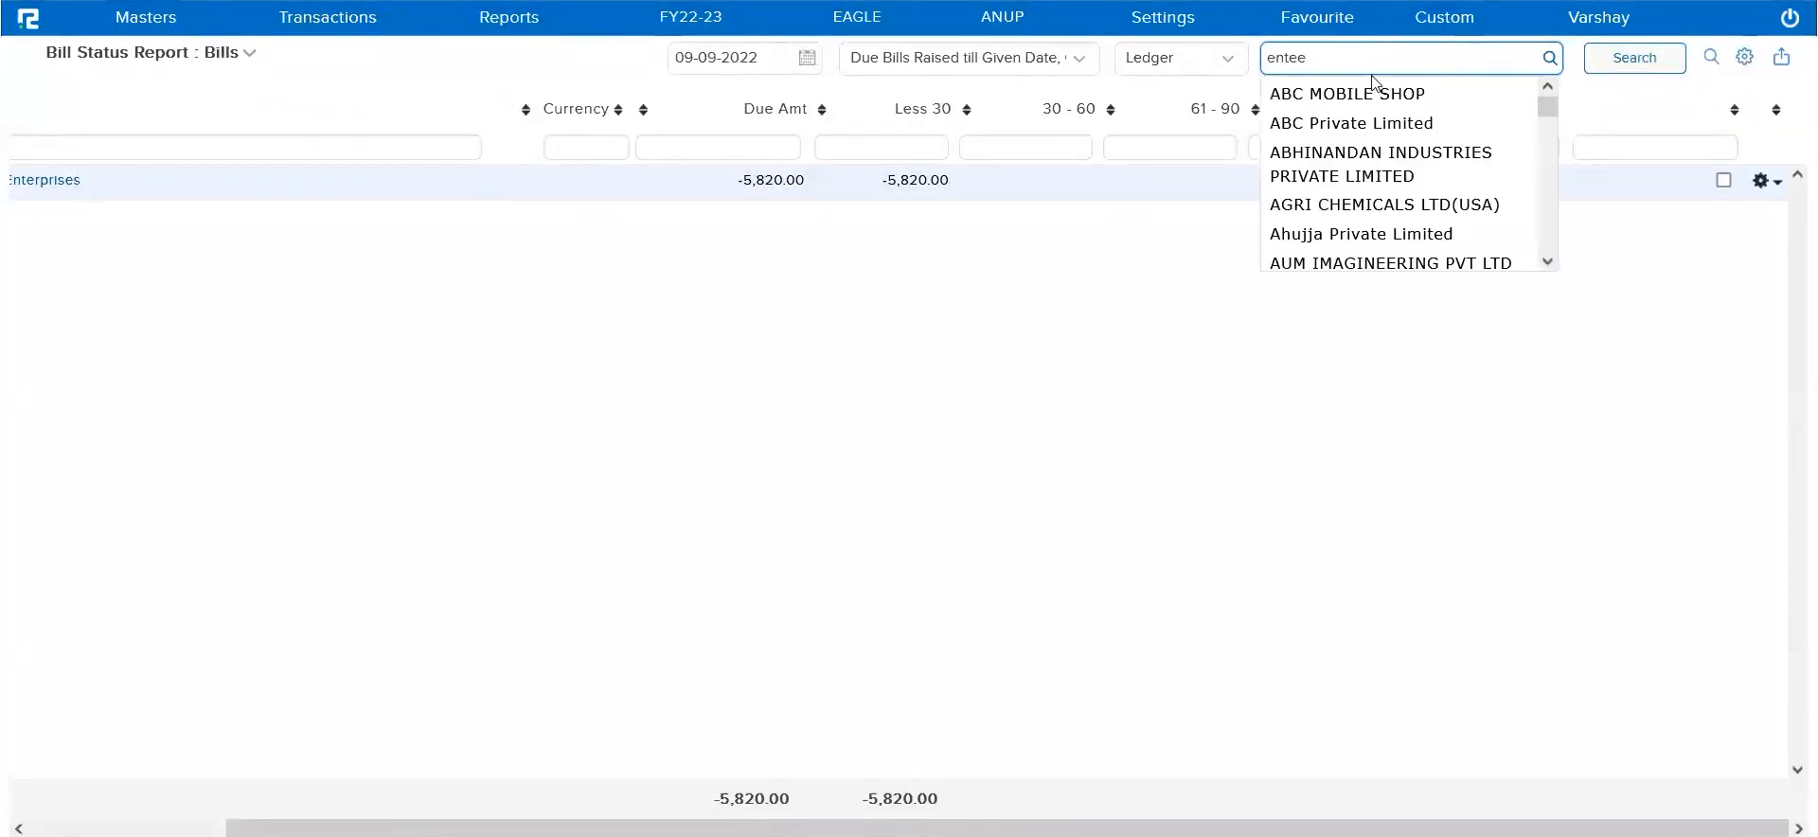
pyautogui.click(1347, 98)
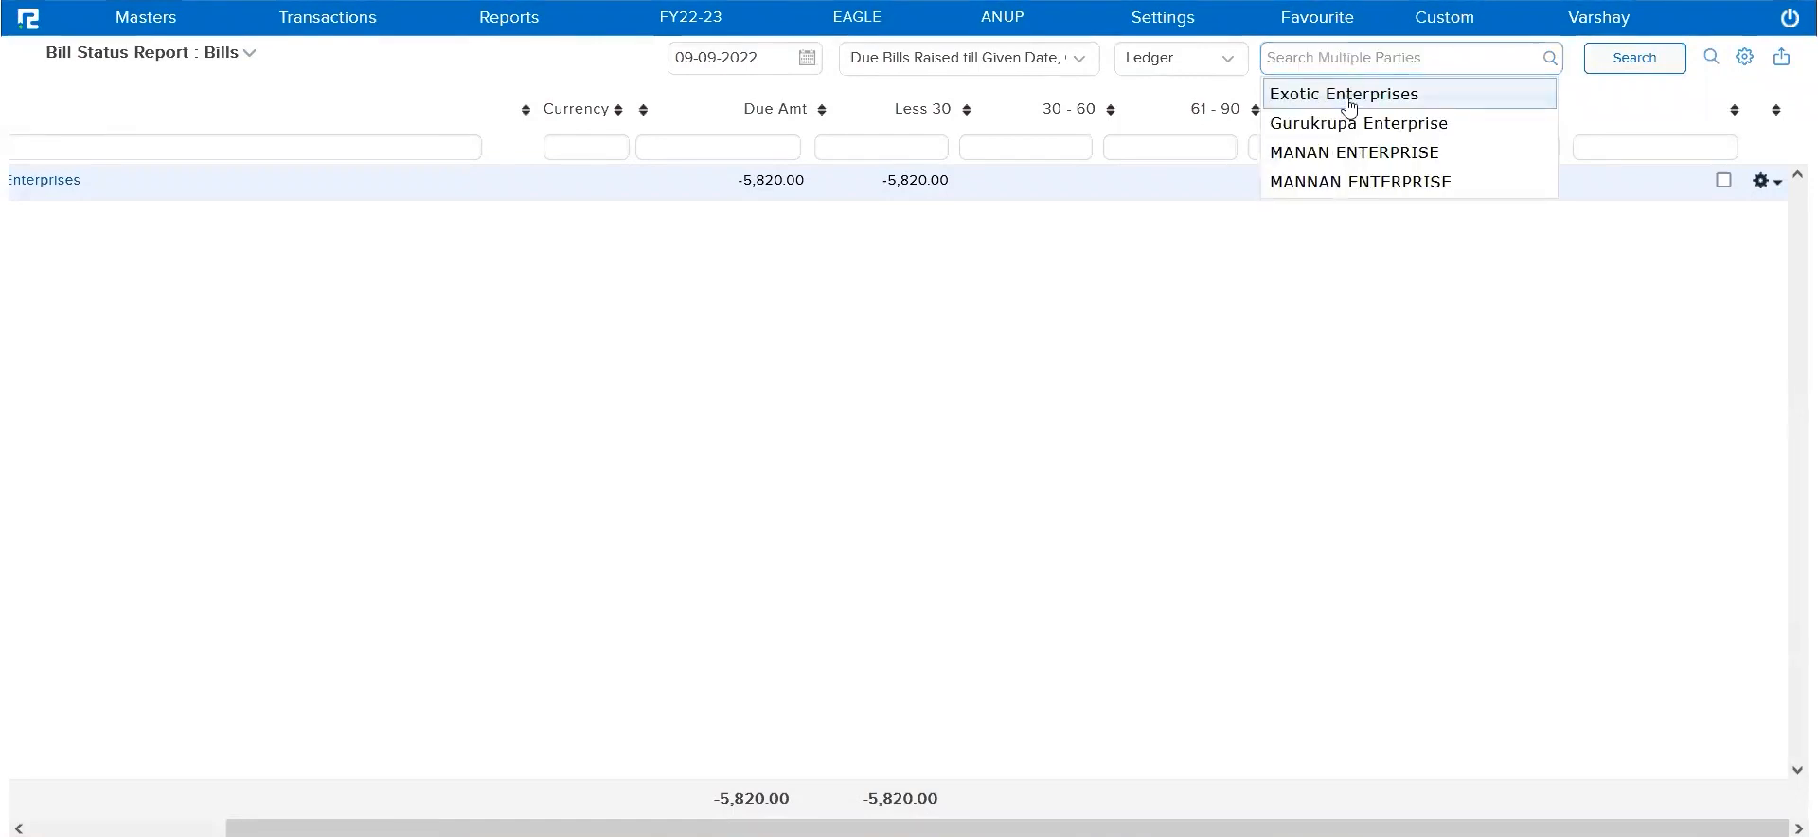
# Include voucher properties alongside ledger properties in the Exotic Enterprises Bills report and check its Cash Specific column
pyautogui.click(1745, 57)
pyautogui.scroll(-2, 1564, 352)
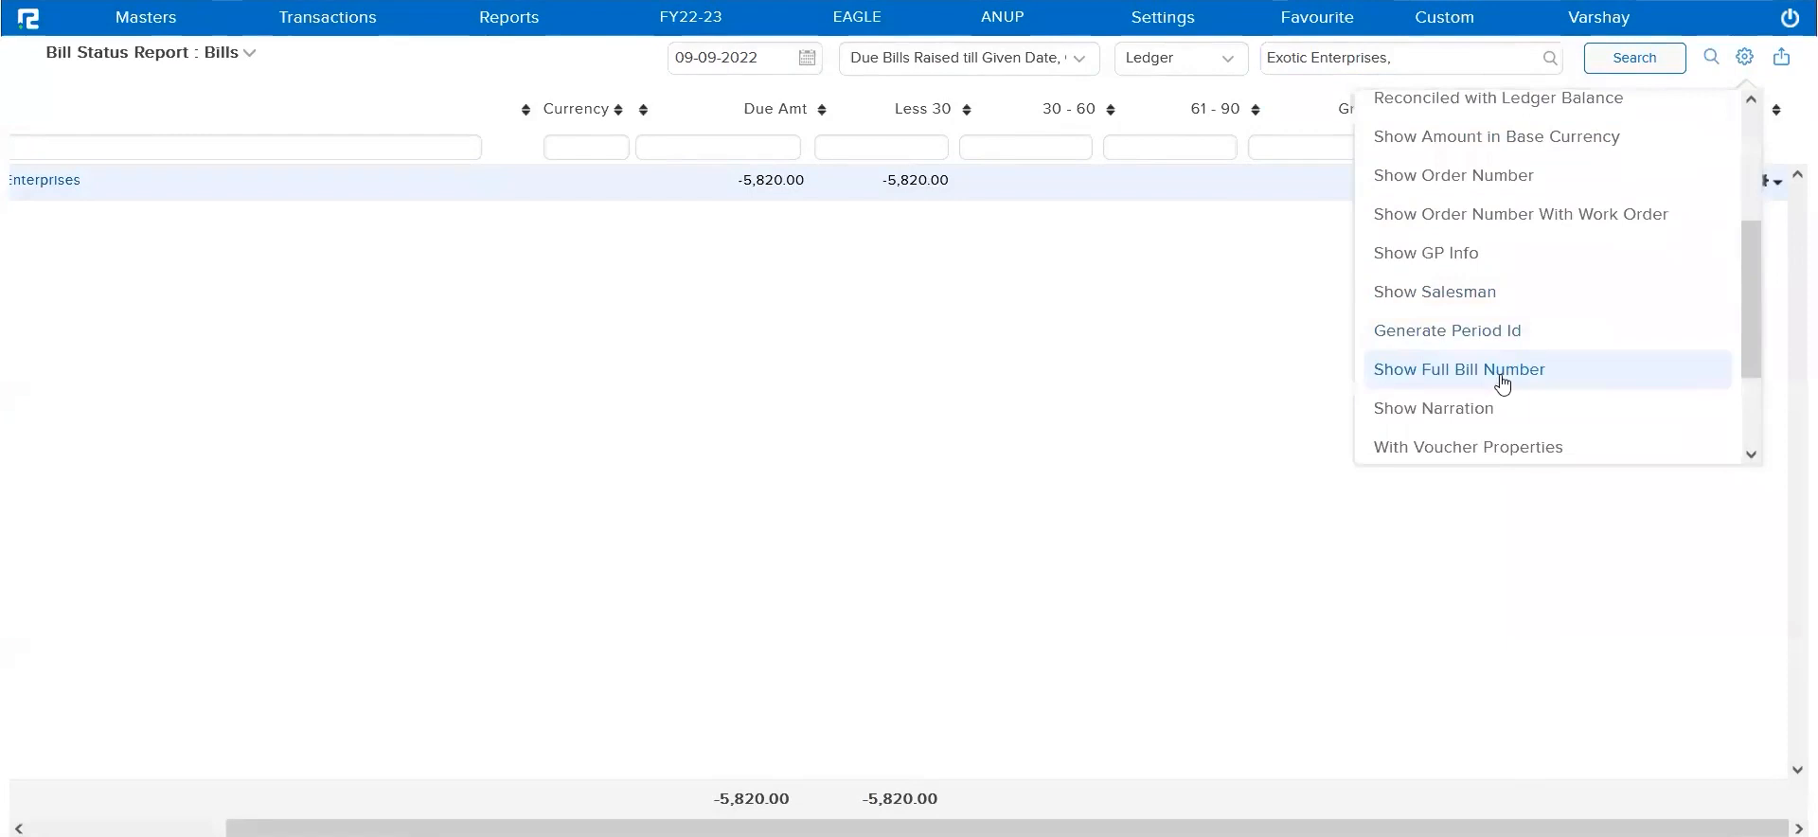
pyautogui.scroll(-1, 1469, 443)
pyautogui.scroll(-1, 1470, 437)
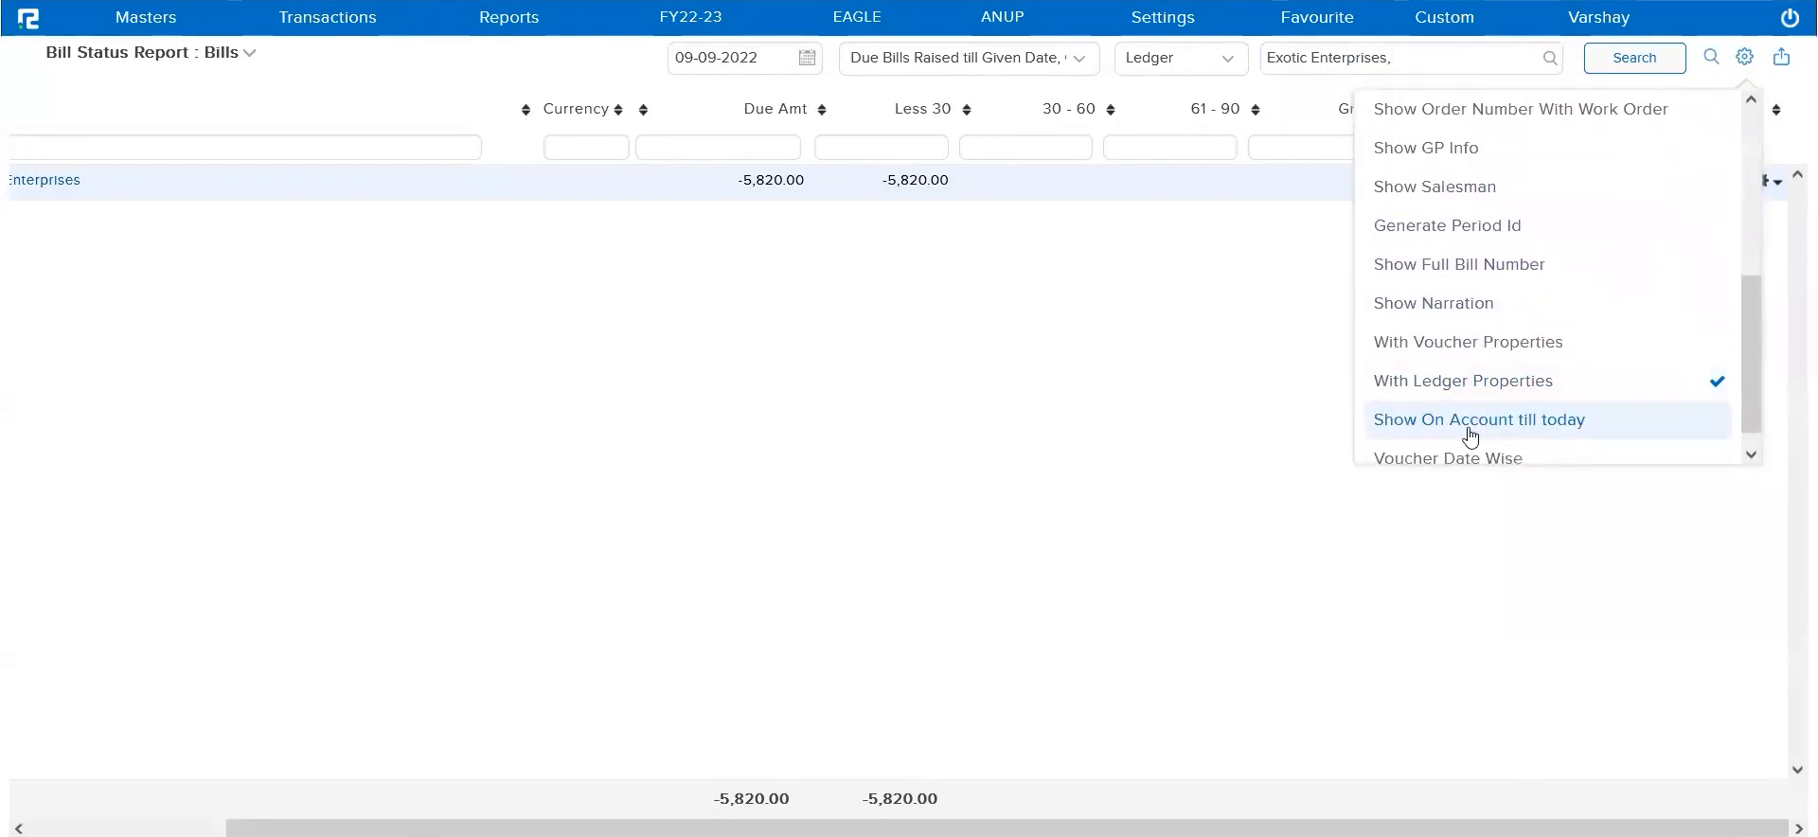
pyautogui.click(1494, 354)
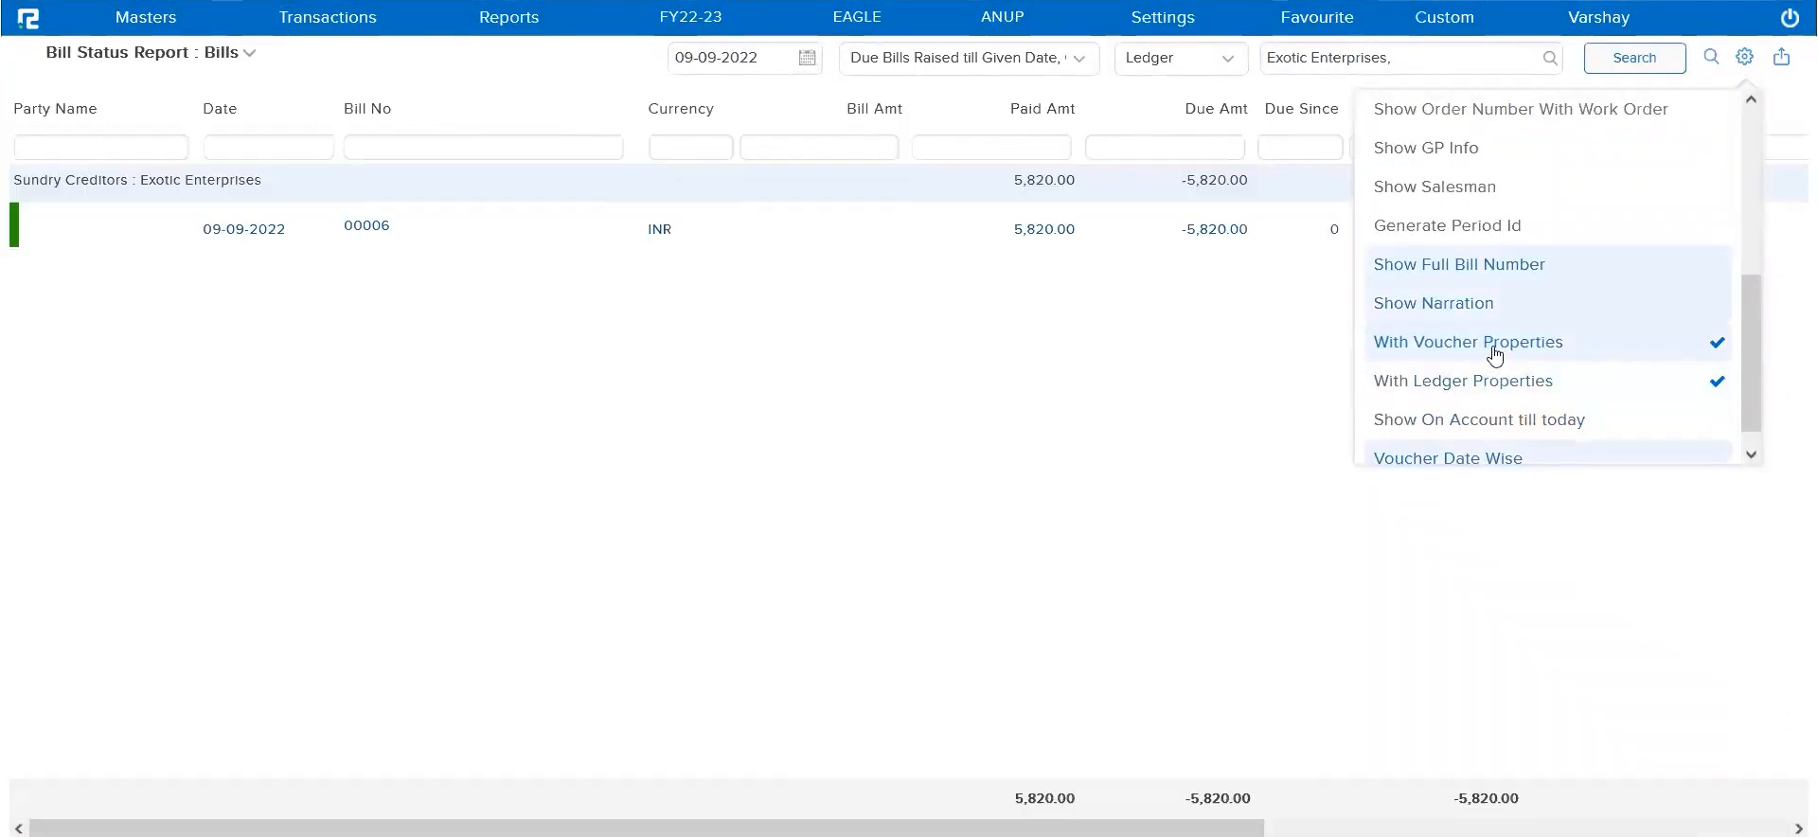
pyautogui.click(1238, 409)
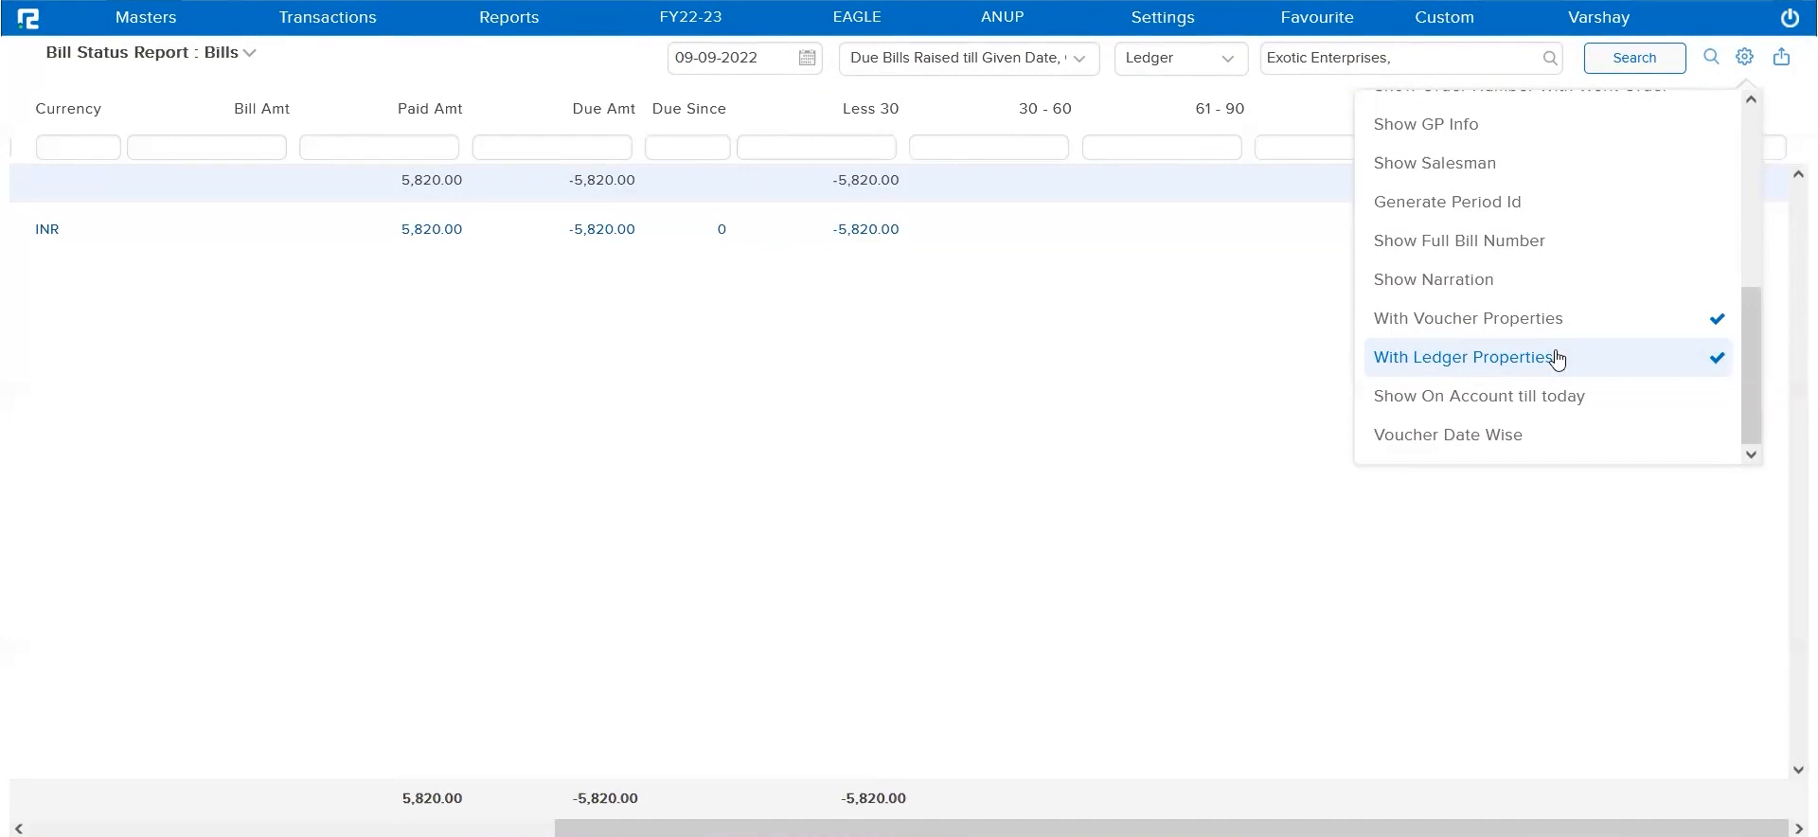
pyautogui.click(1261, 440)
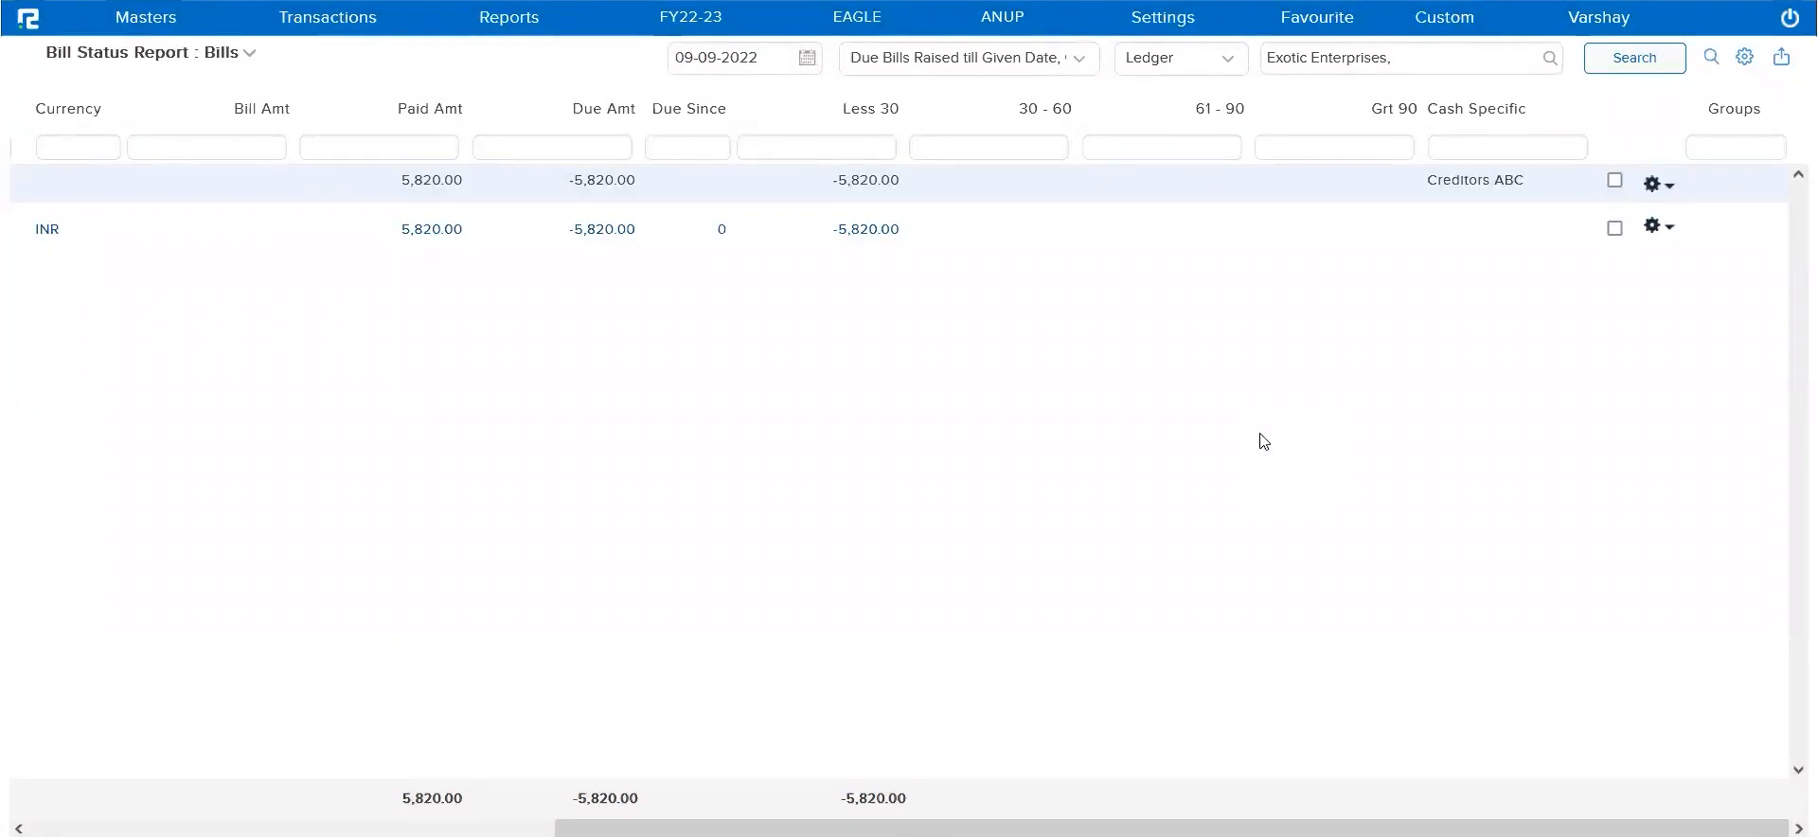
pyautogui.click(152, 22)
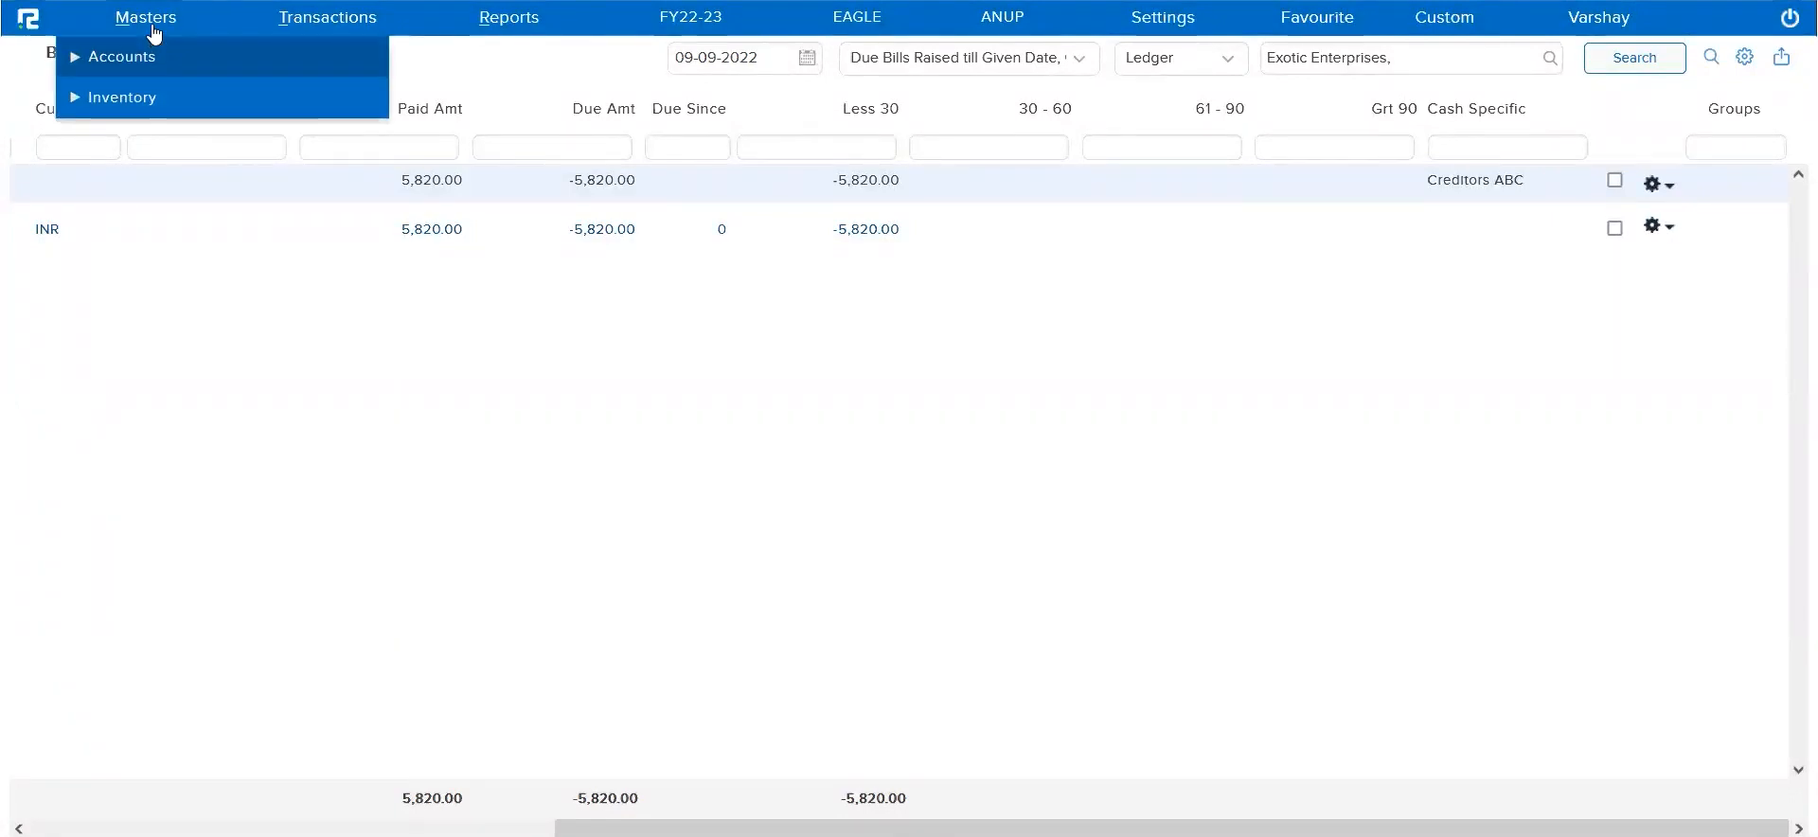
pyautogui.click(143, 99)
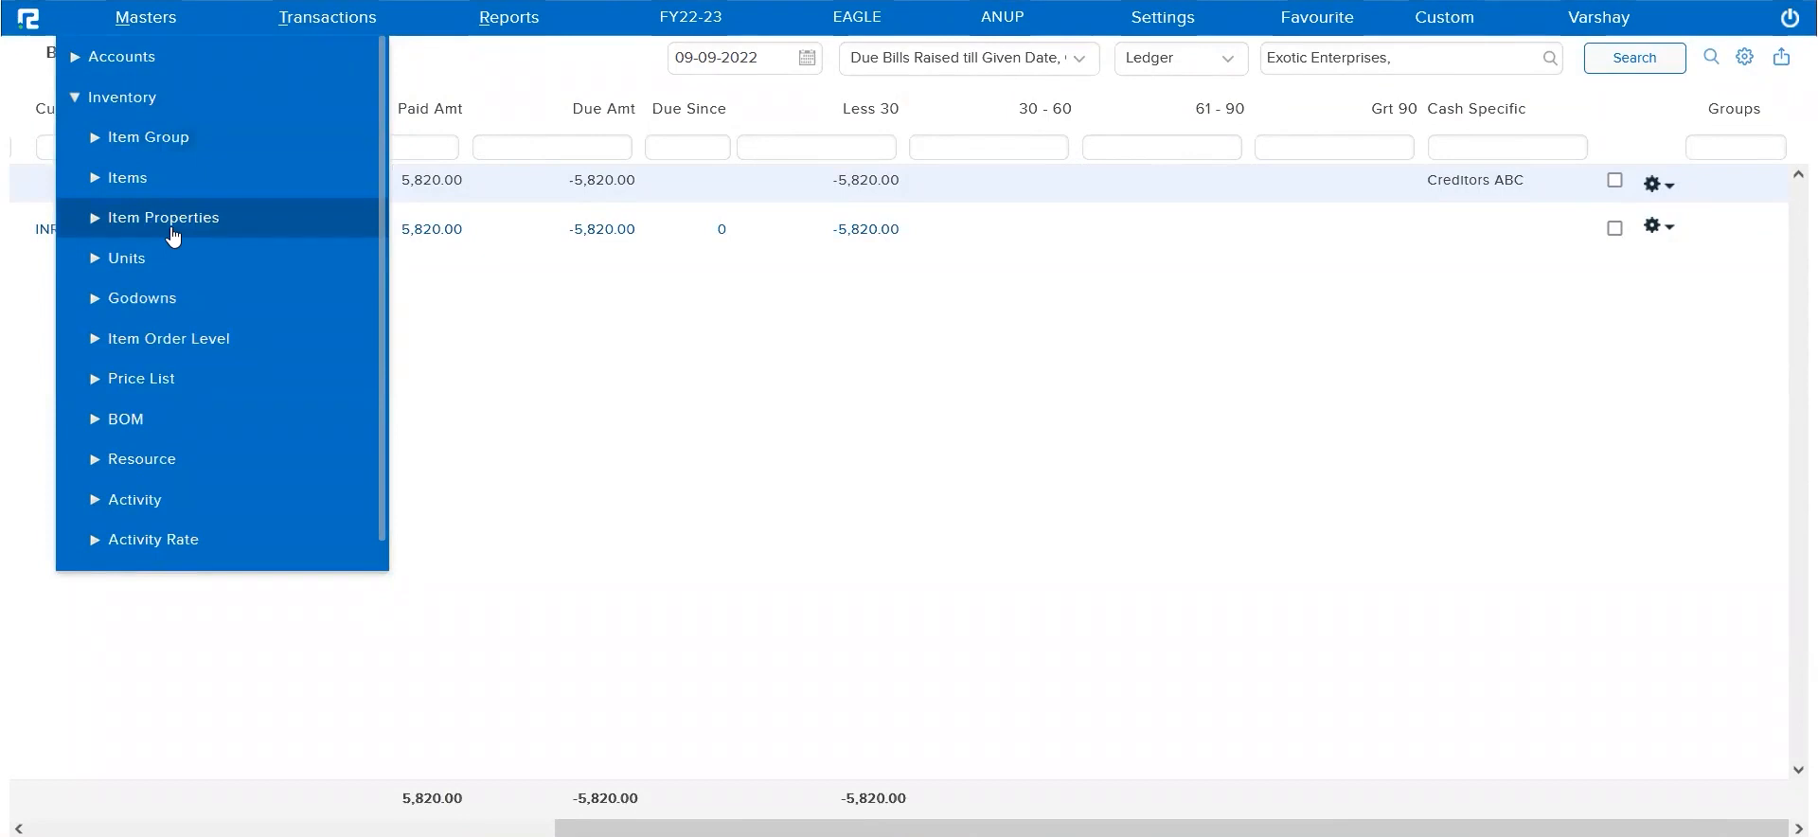
pyautogui.click(843, 527)
# Open the inventory item configuration and check whether the Item Properties feature is enabled
pyautogui.click(1180, 23)
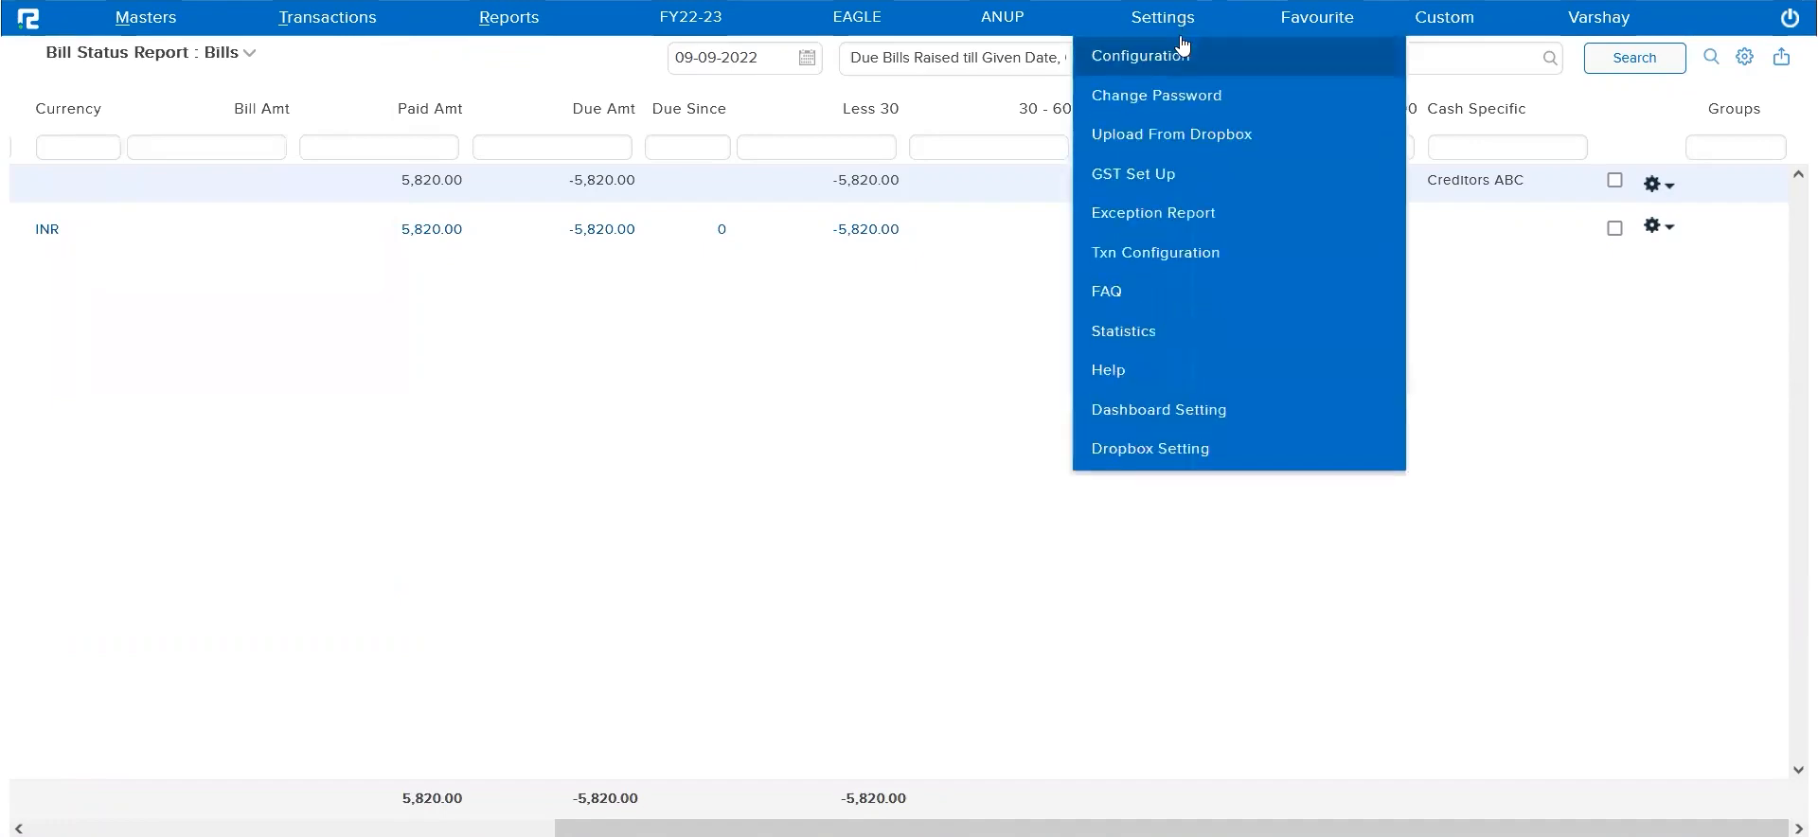
pyautogui.click(1180, 59)
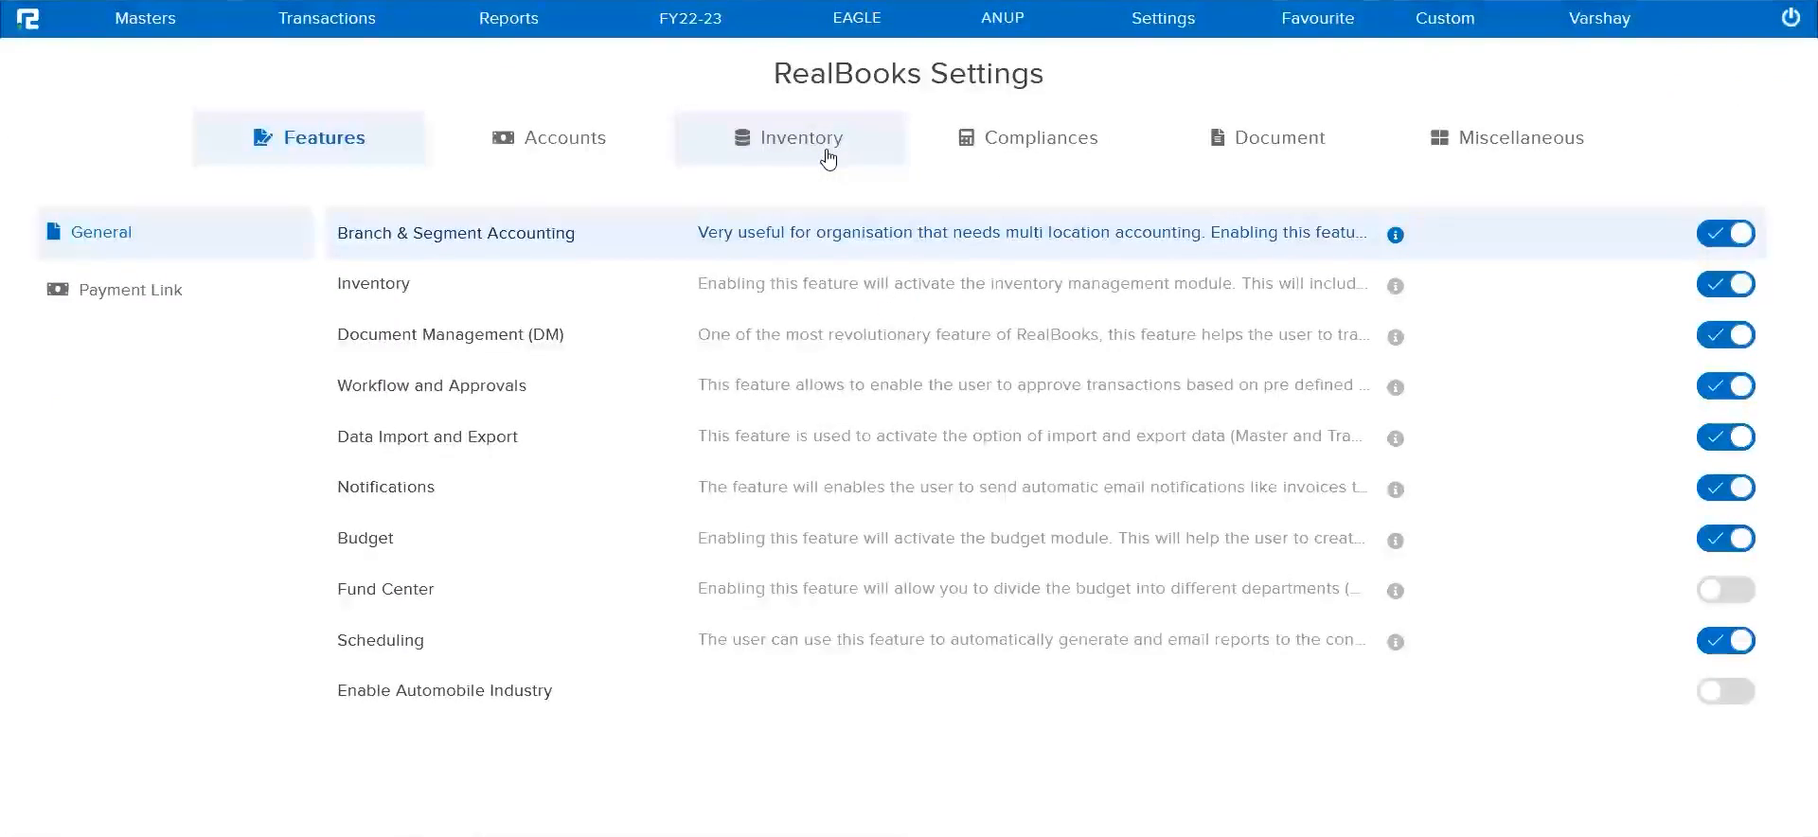
pyautogui.click(828, 155)
pyautogui.click(95, 294)
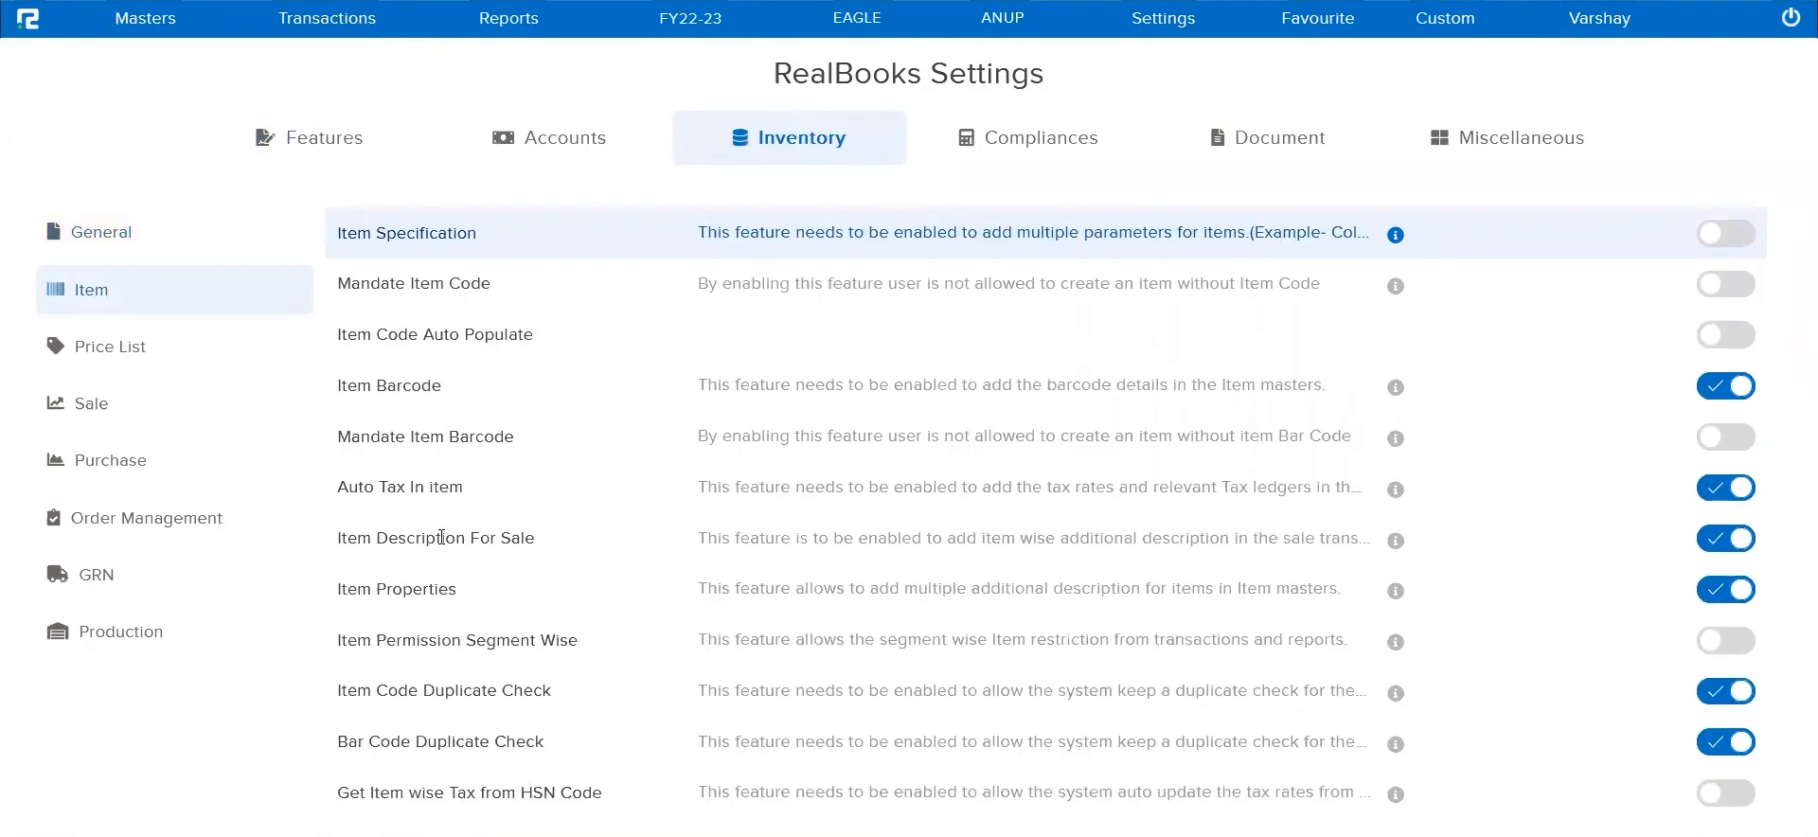
pyautogui.scroll(-2, 562, 618)
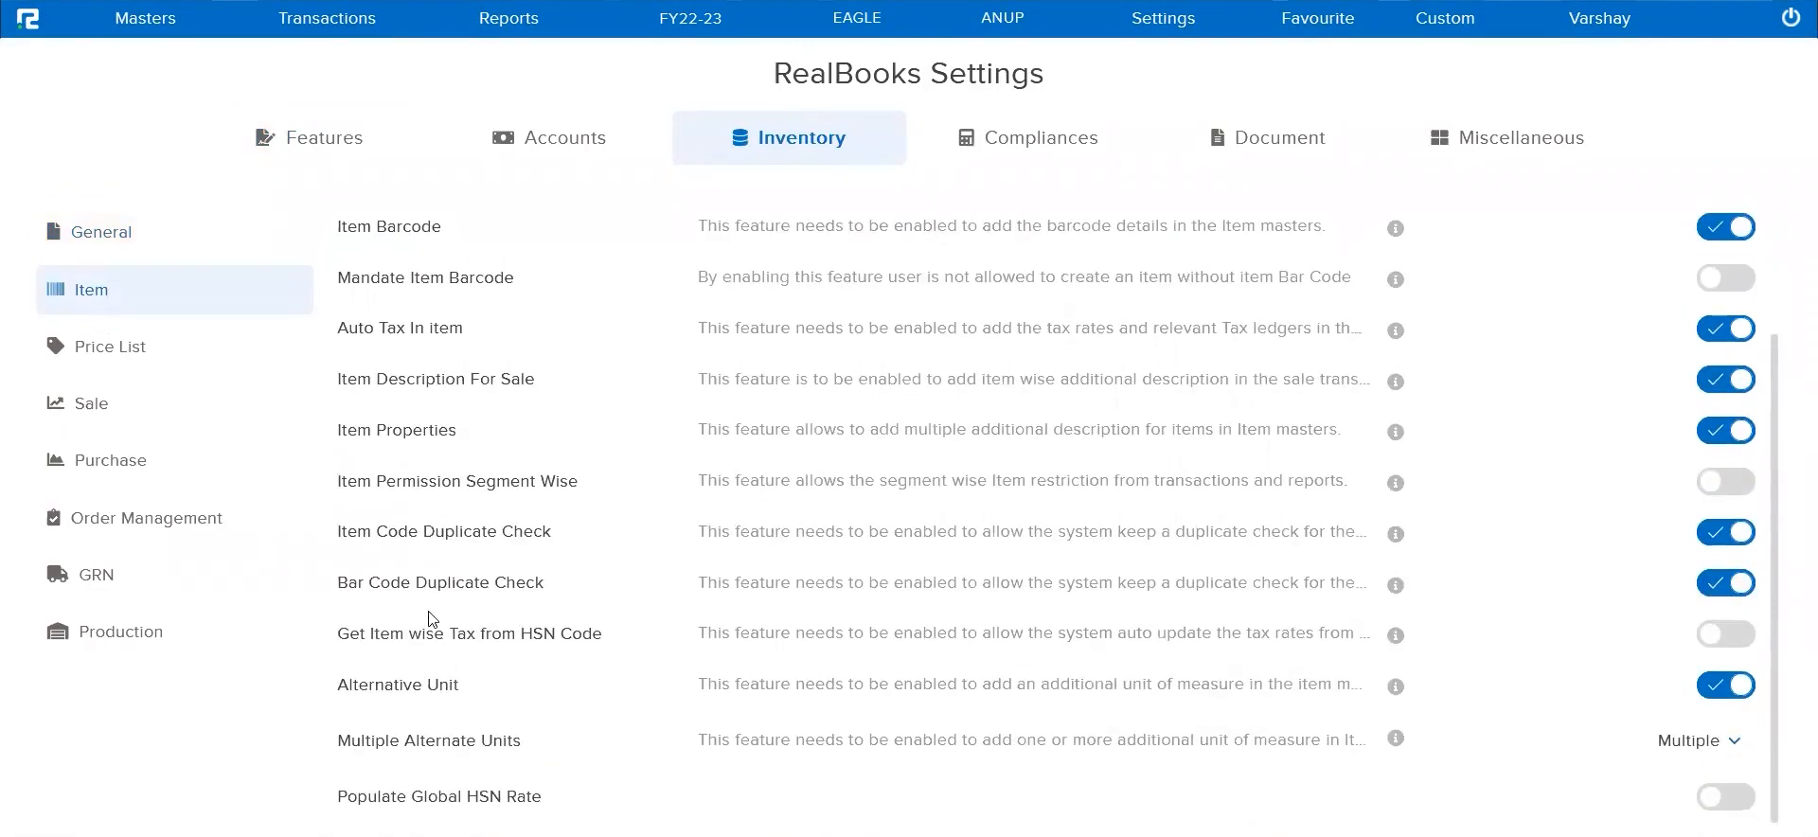
pyautogui.tripleClick(420, 430)
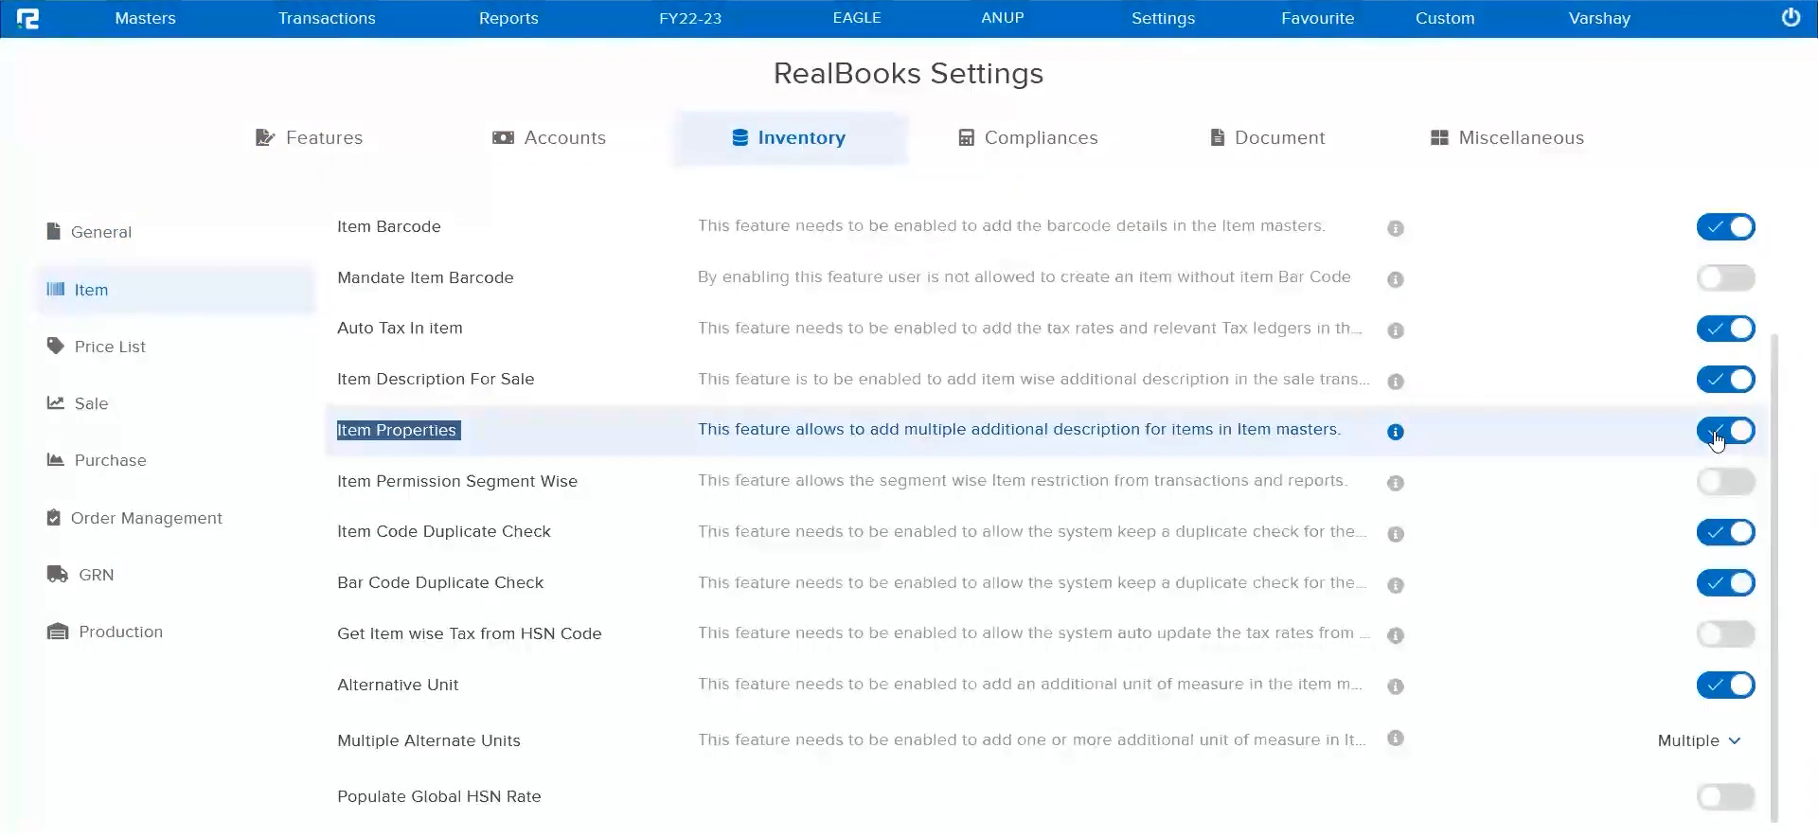
# Open the item properties configuration for inventory masters and load the Raw Materials item group
pyautogui.click(137, 21)
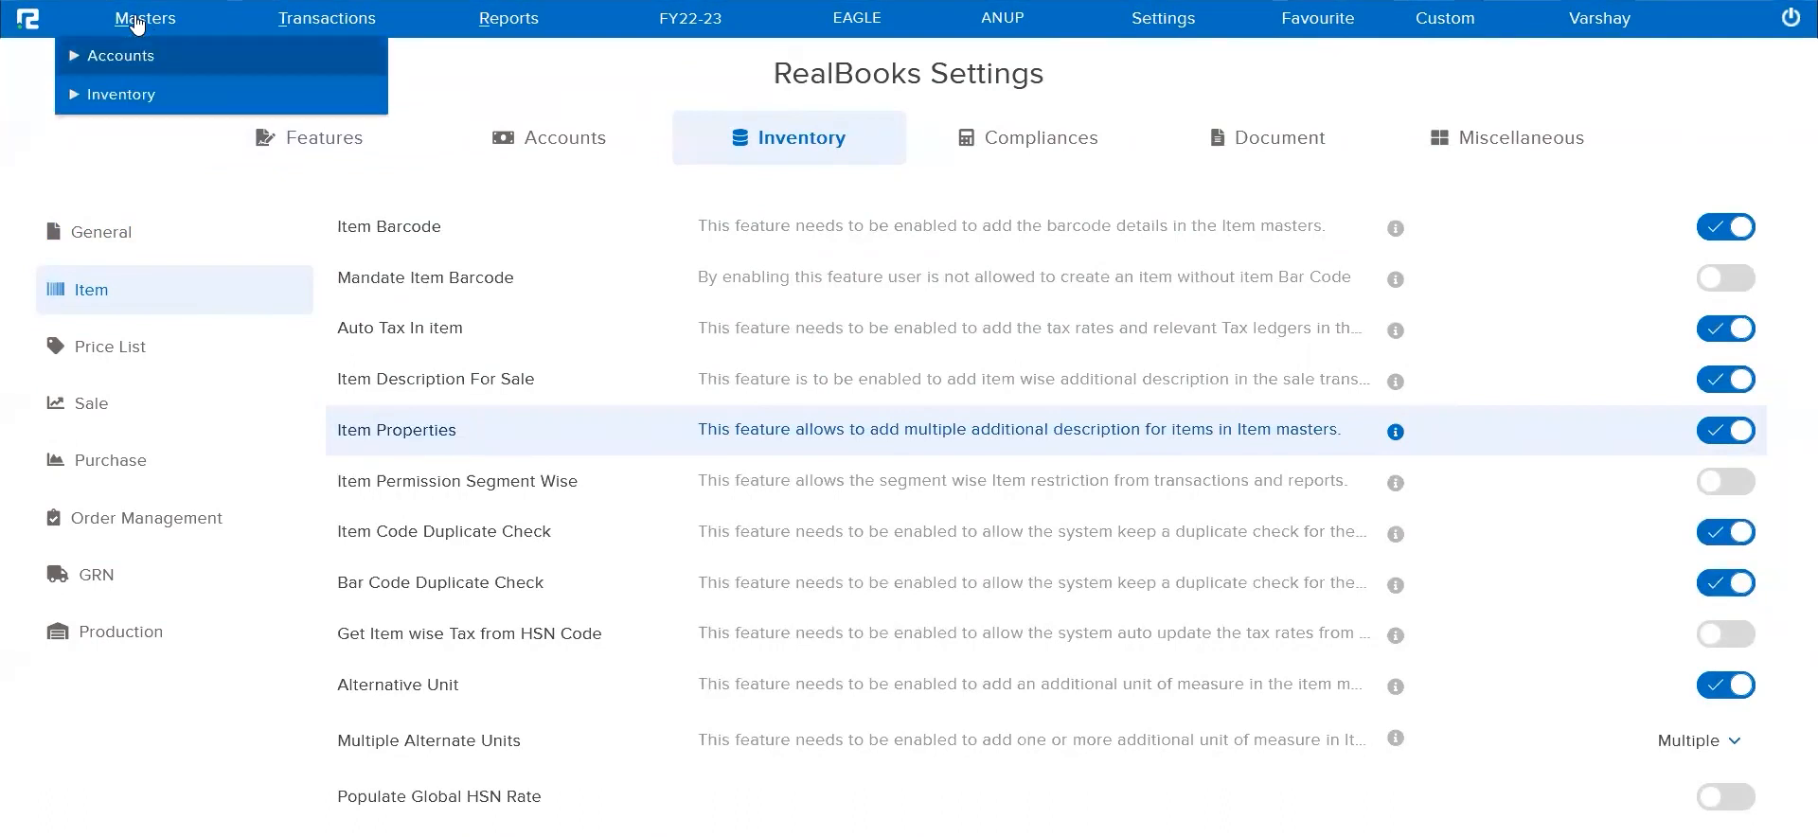
pyautogui.click(128, 97)
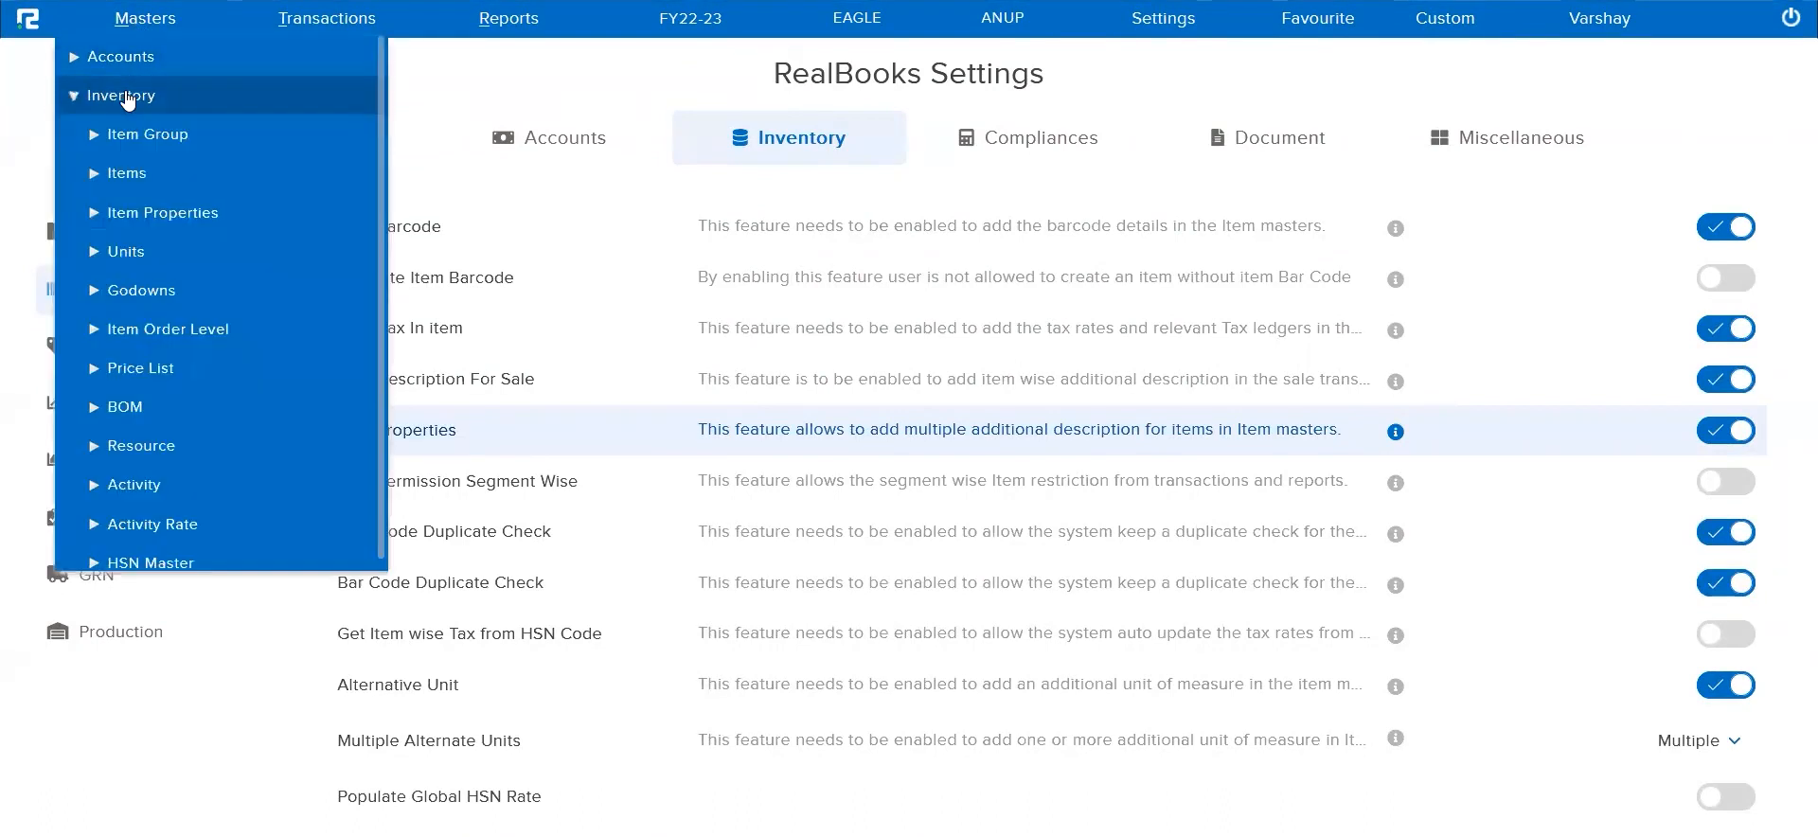
pyautogui.click(163, 213)
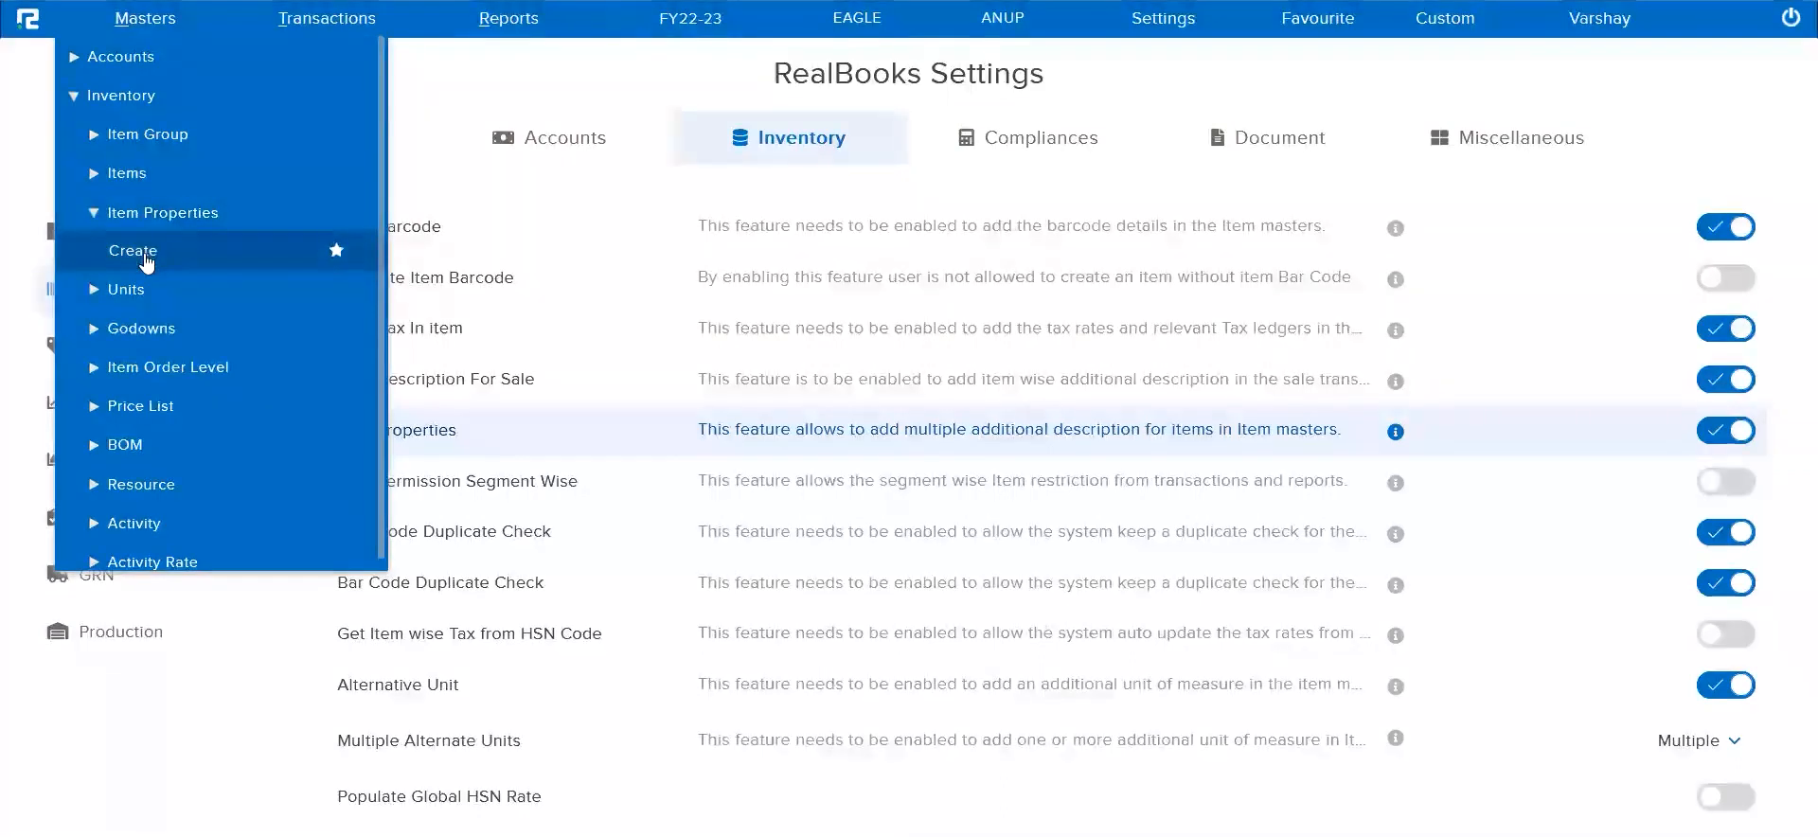
pyautogui.click(148, 258)
pyautogui.click(735, 164)
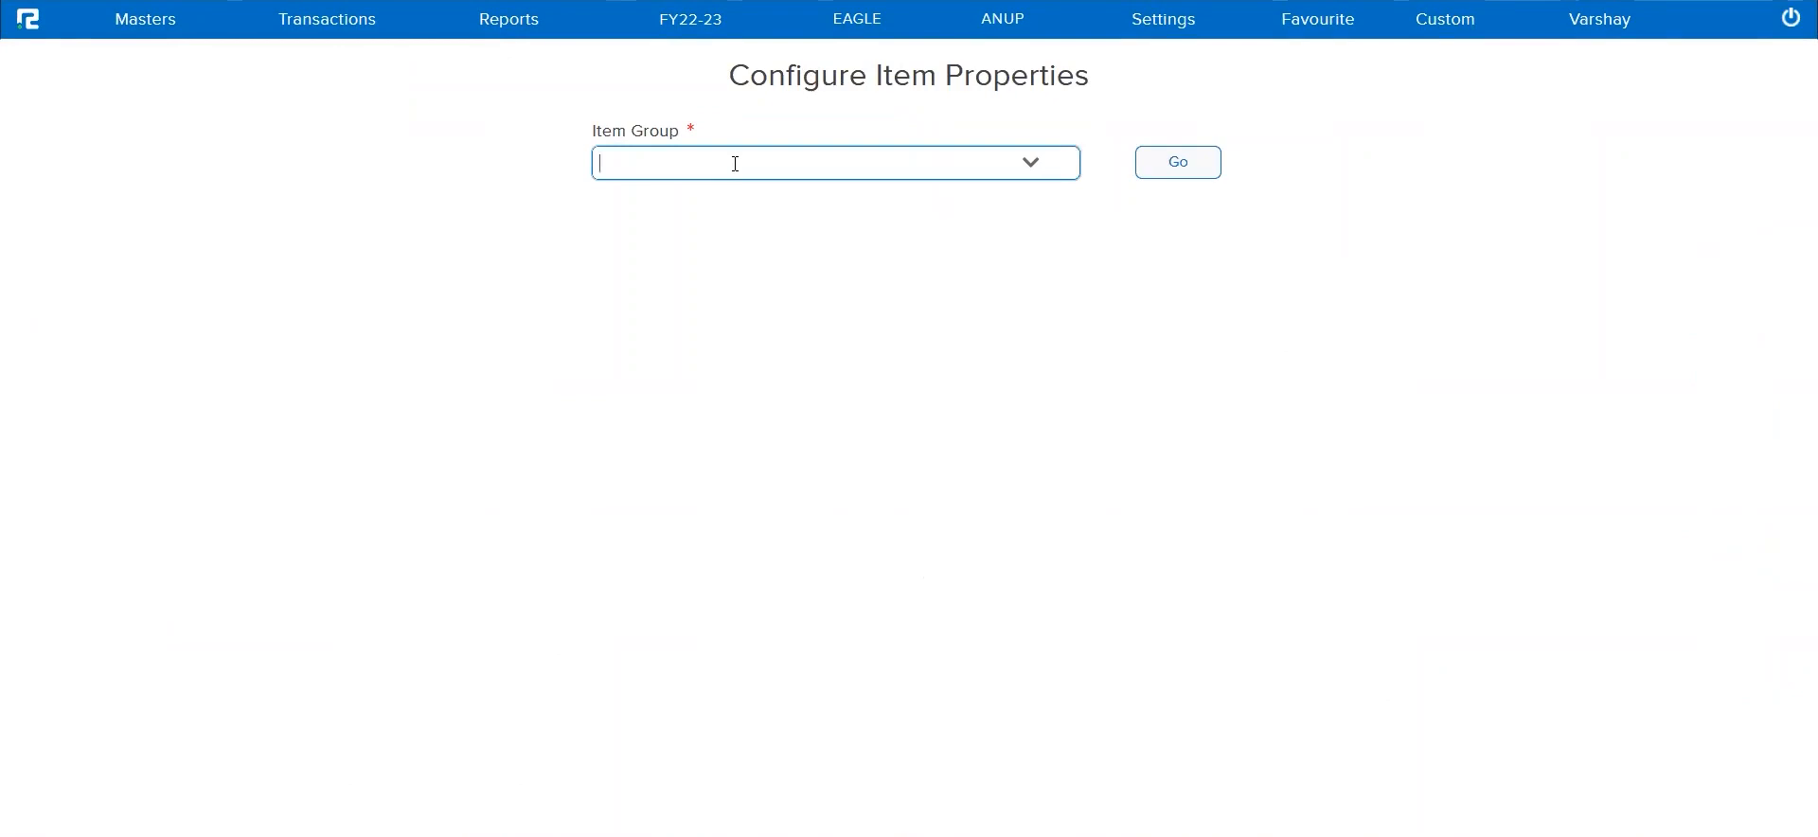
pyautogui.click(1032, 172)
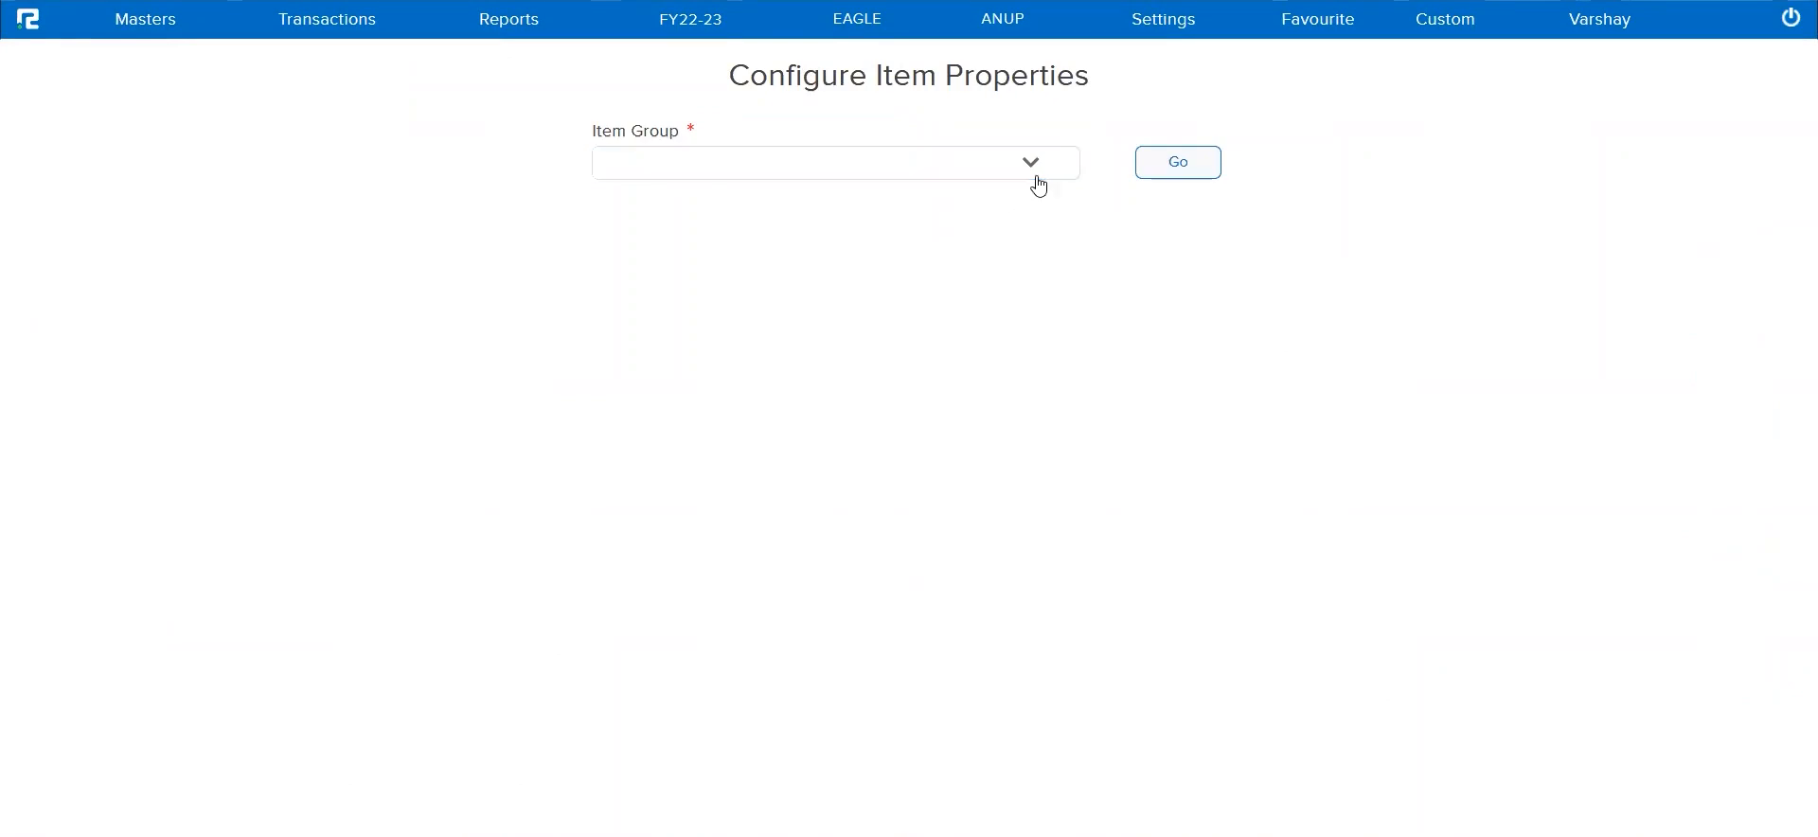
pyautogui.scroll(-10, 918, 354)
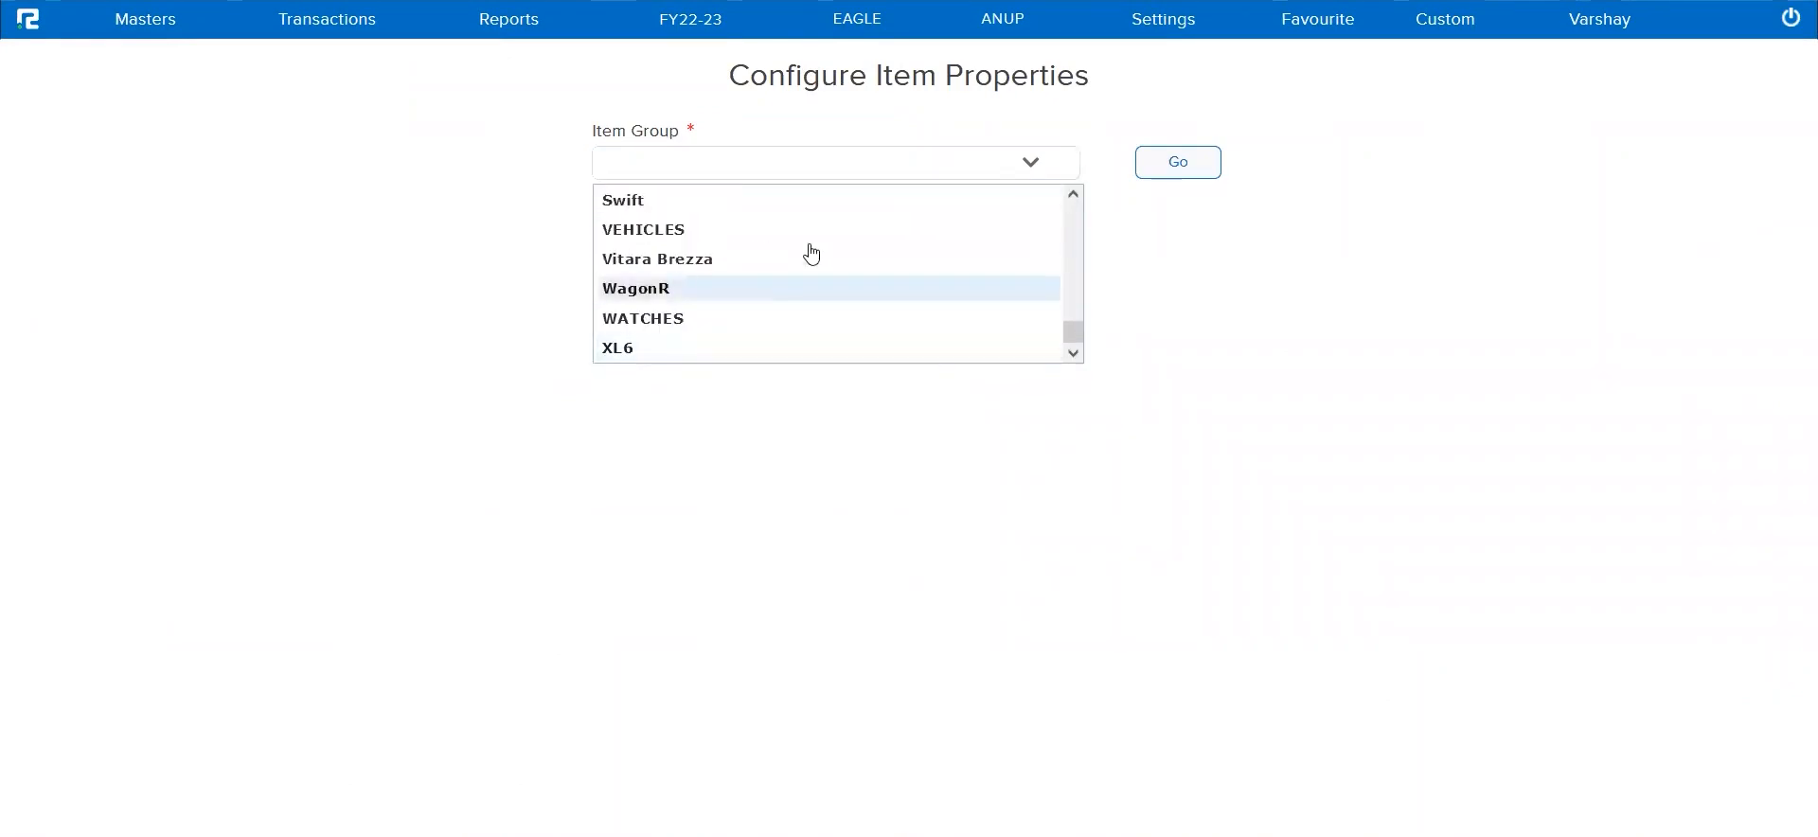
pyautogui.click(801, 160)
pyautogui.write('raw')
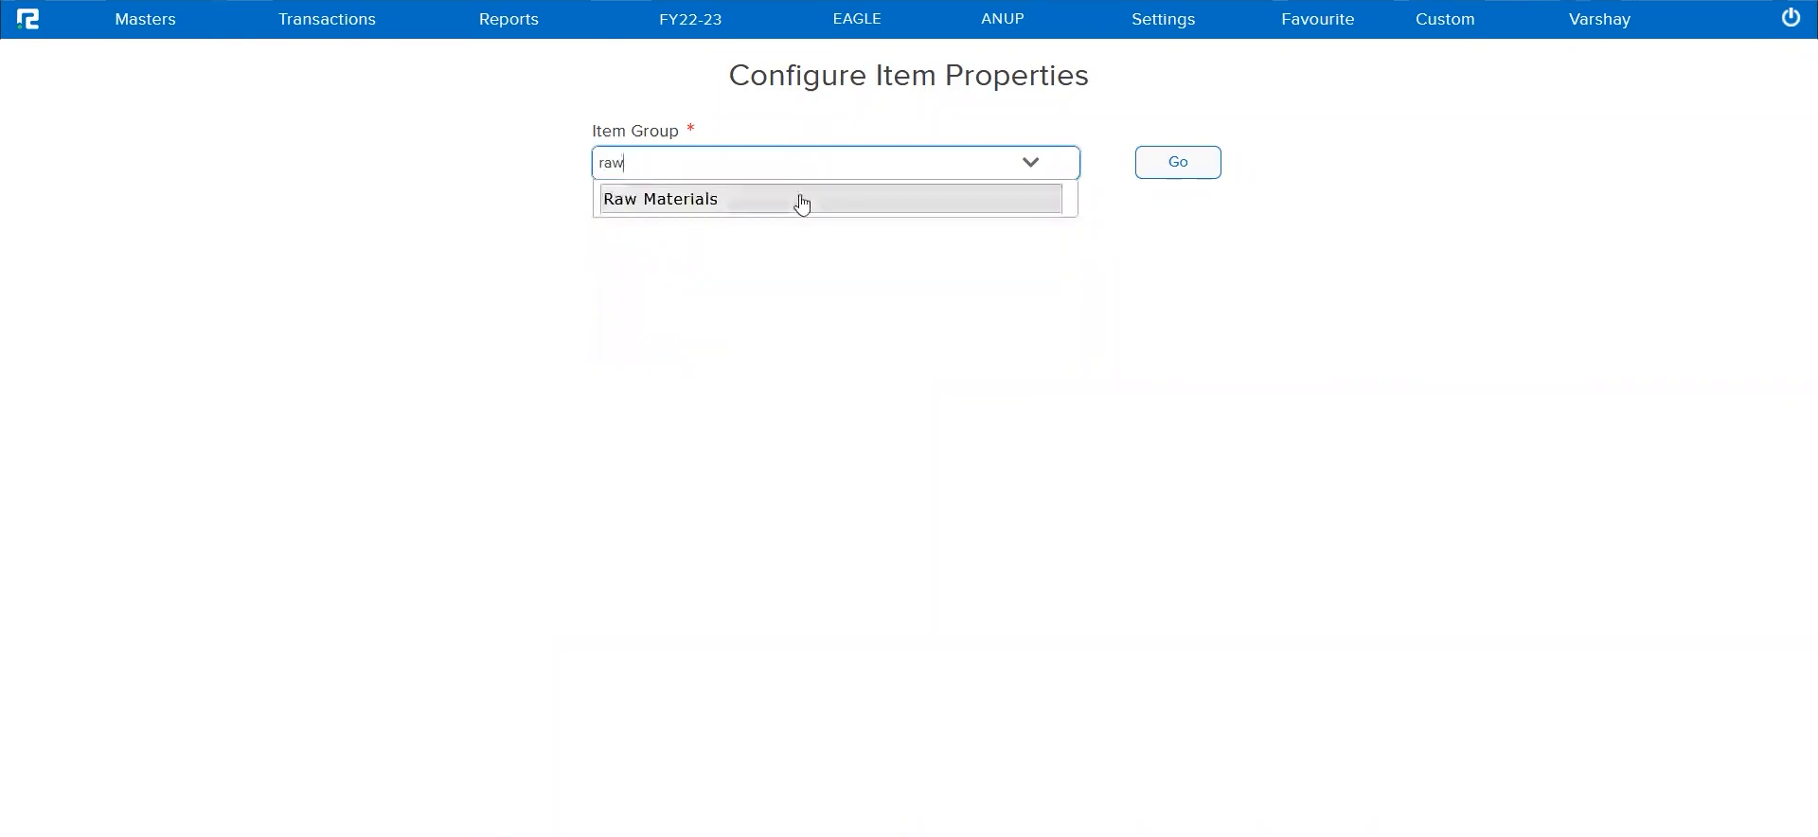
pyautogui.click(800, 198)
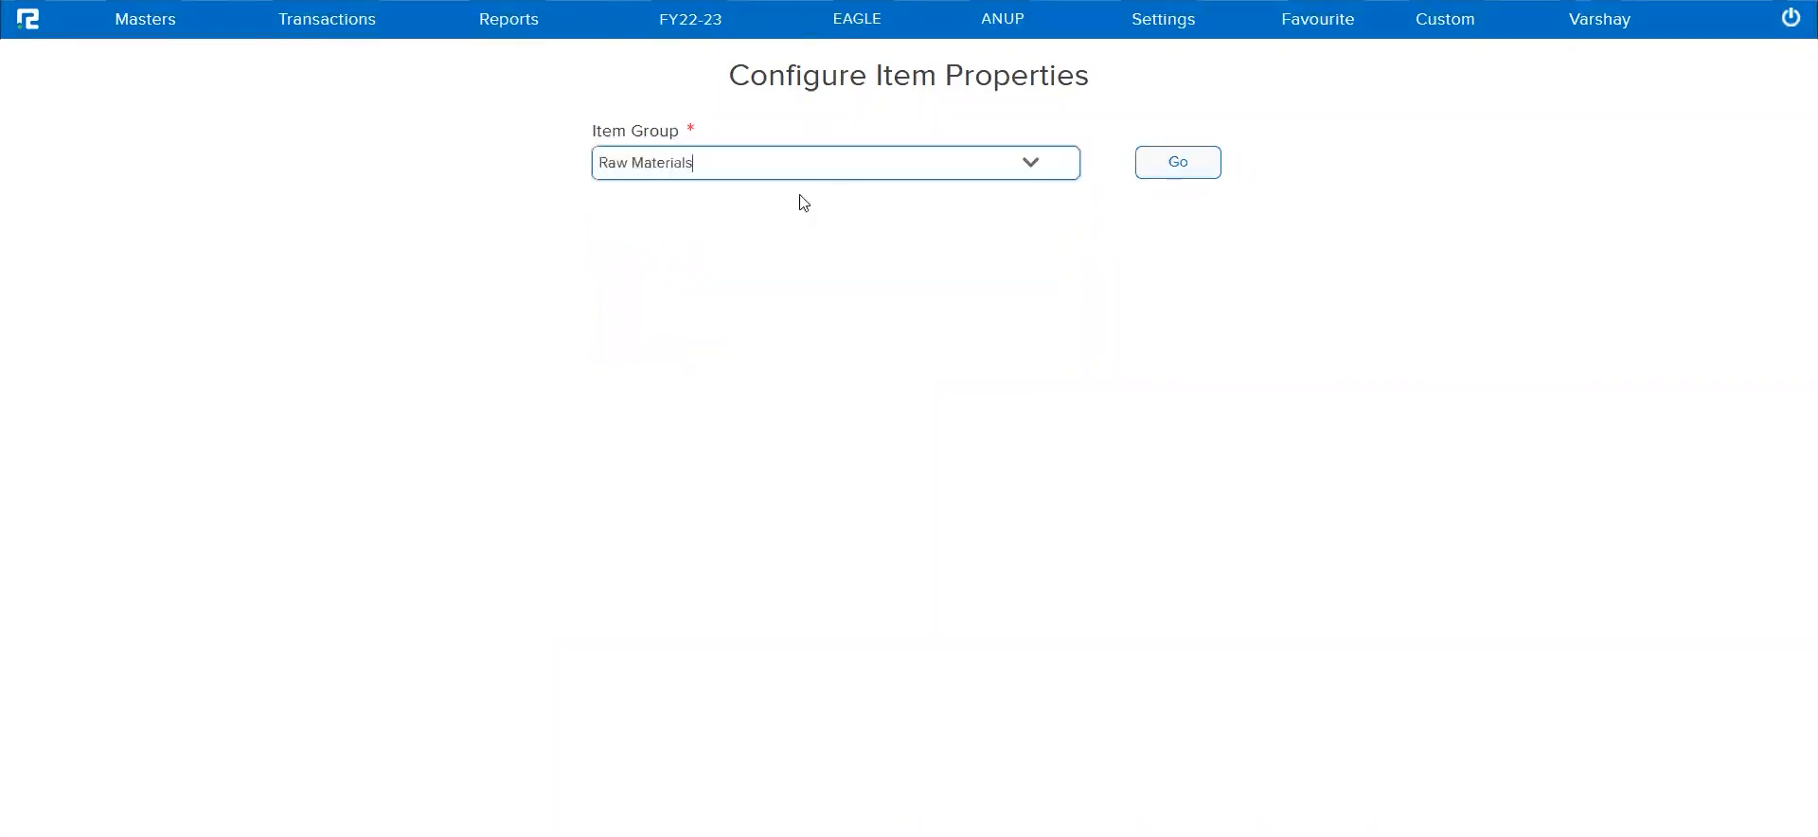
pyautogui.click(1161, 170)
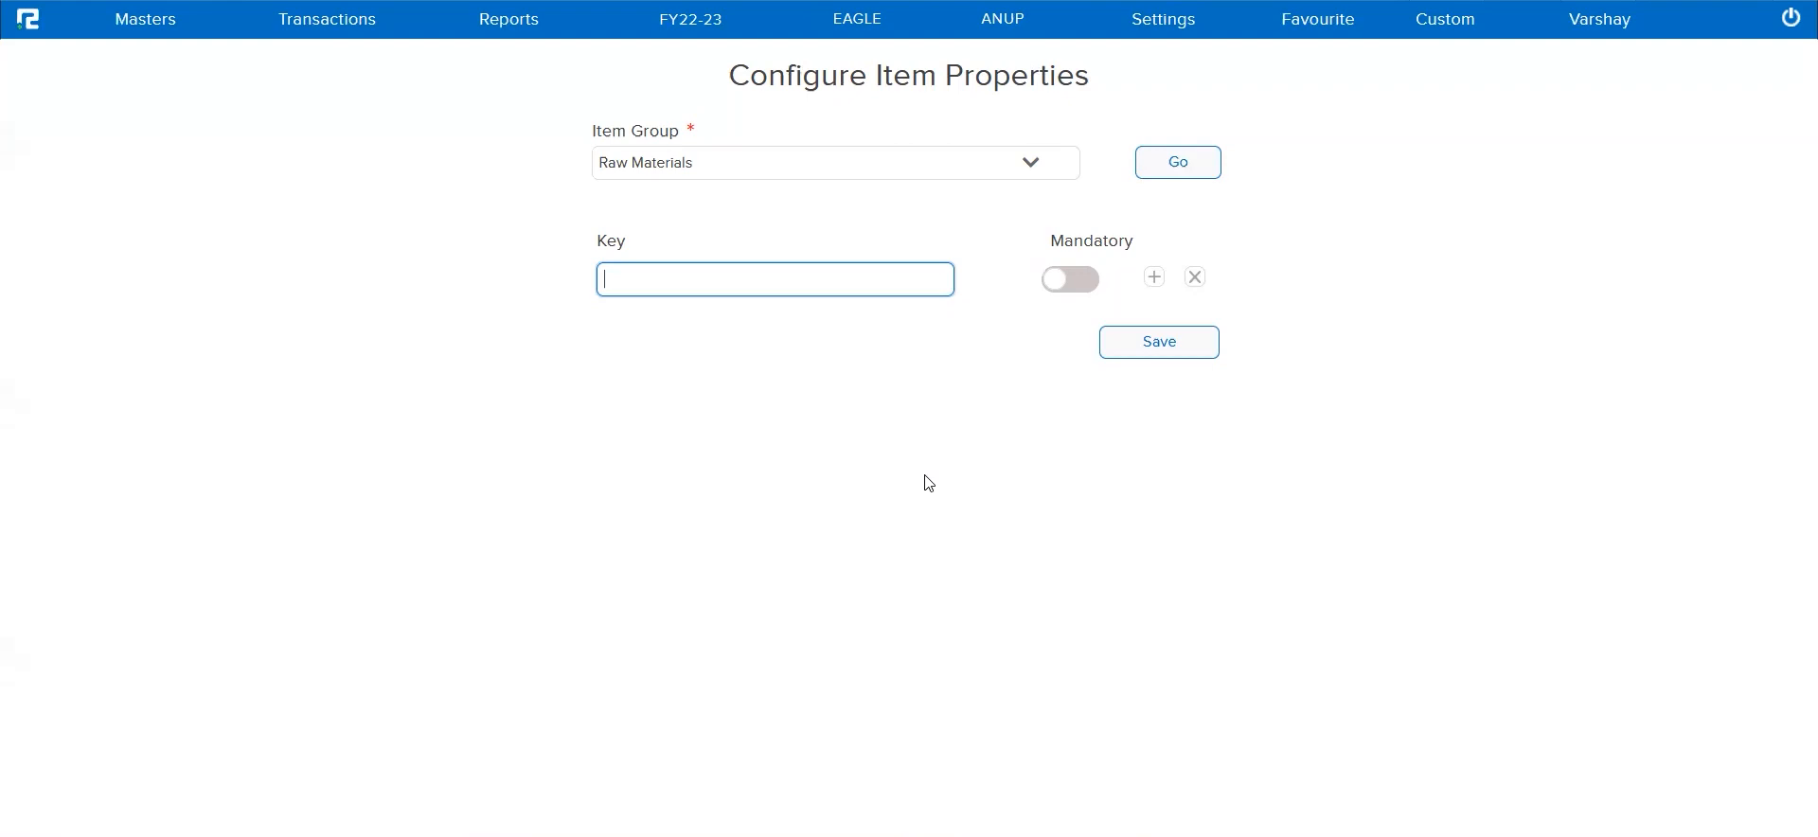
# Name the first property key of the Raw Materials group "ABC Item Property"
pyautogui.write('ABC Item Pr')
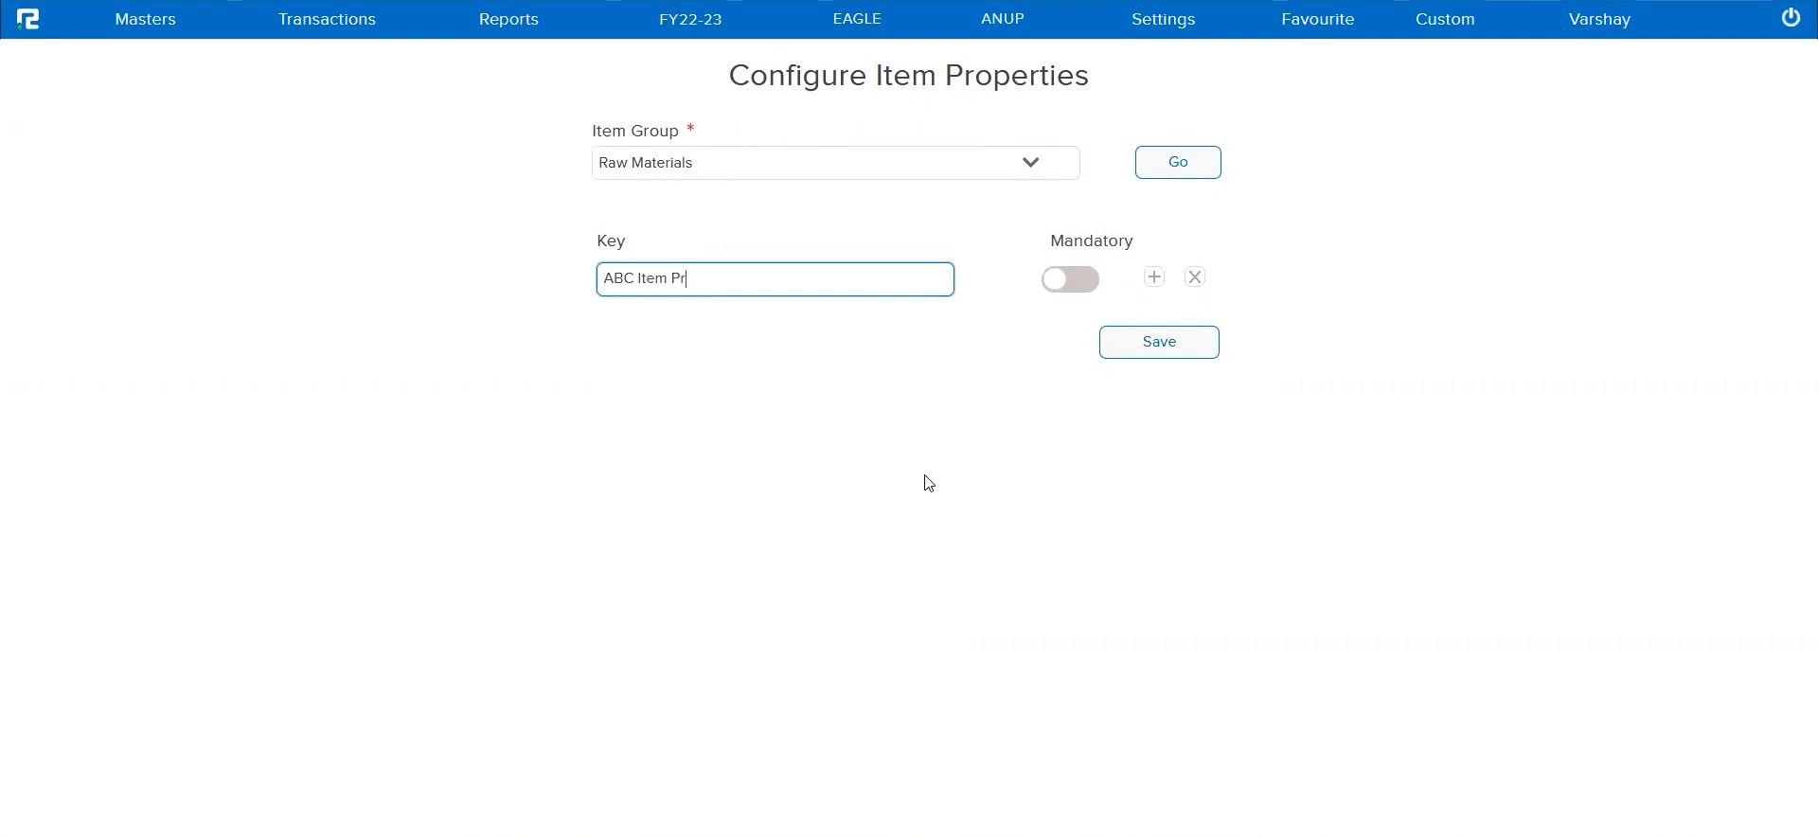
pyautogui.write('operty')
# Add a second property key named "XYZ Item Property" to the Raw Materials group
pyautogui.click(1153, 278)
pyautogui.write('XYZ')
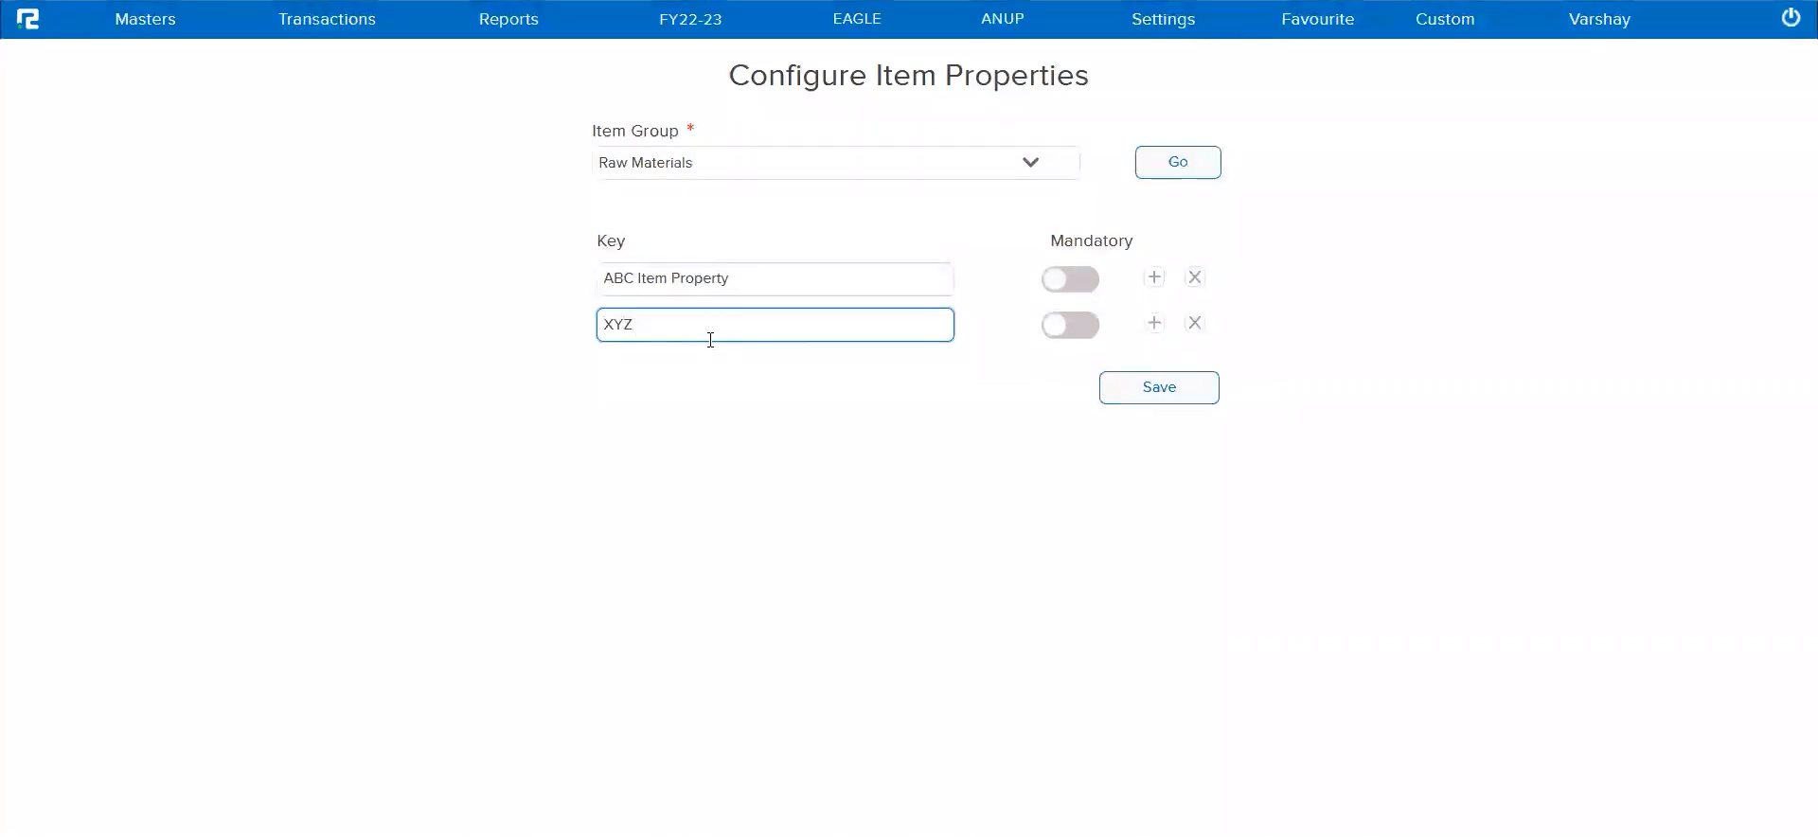
pyautogui.write(' i')
pyautogui.press('BackSpace')
pyautogui.write('Ite')
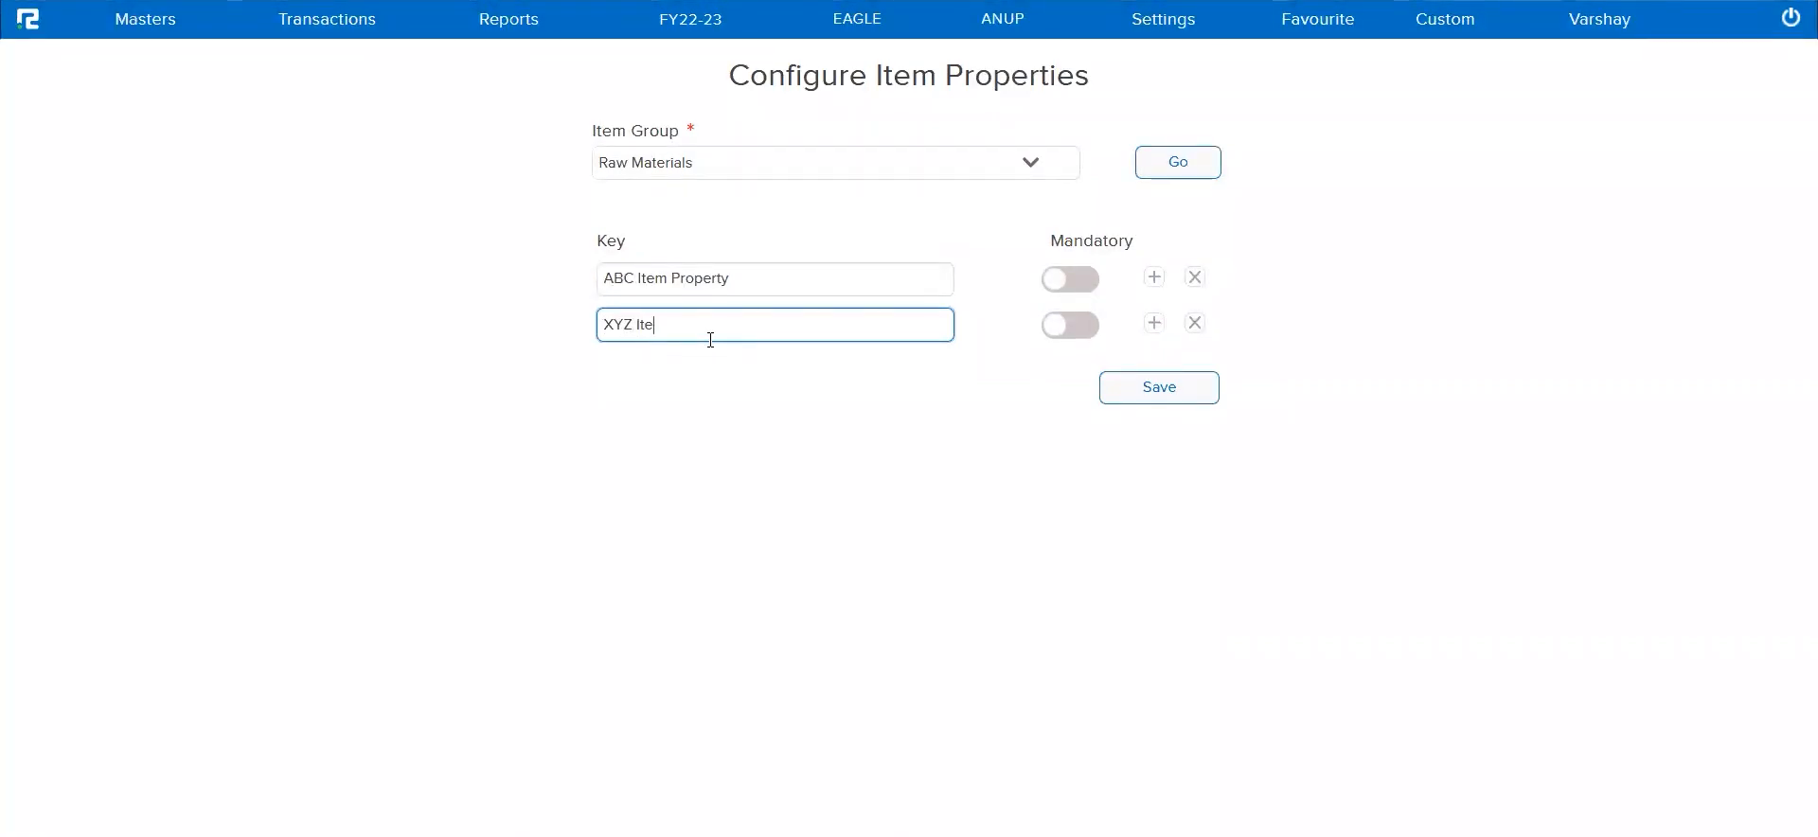
pyautogui.write('m Pr')
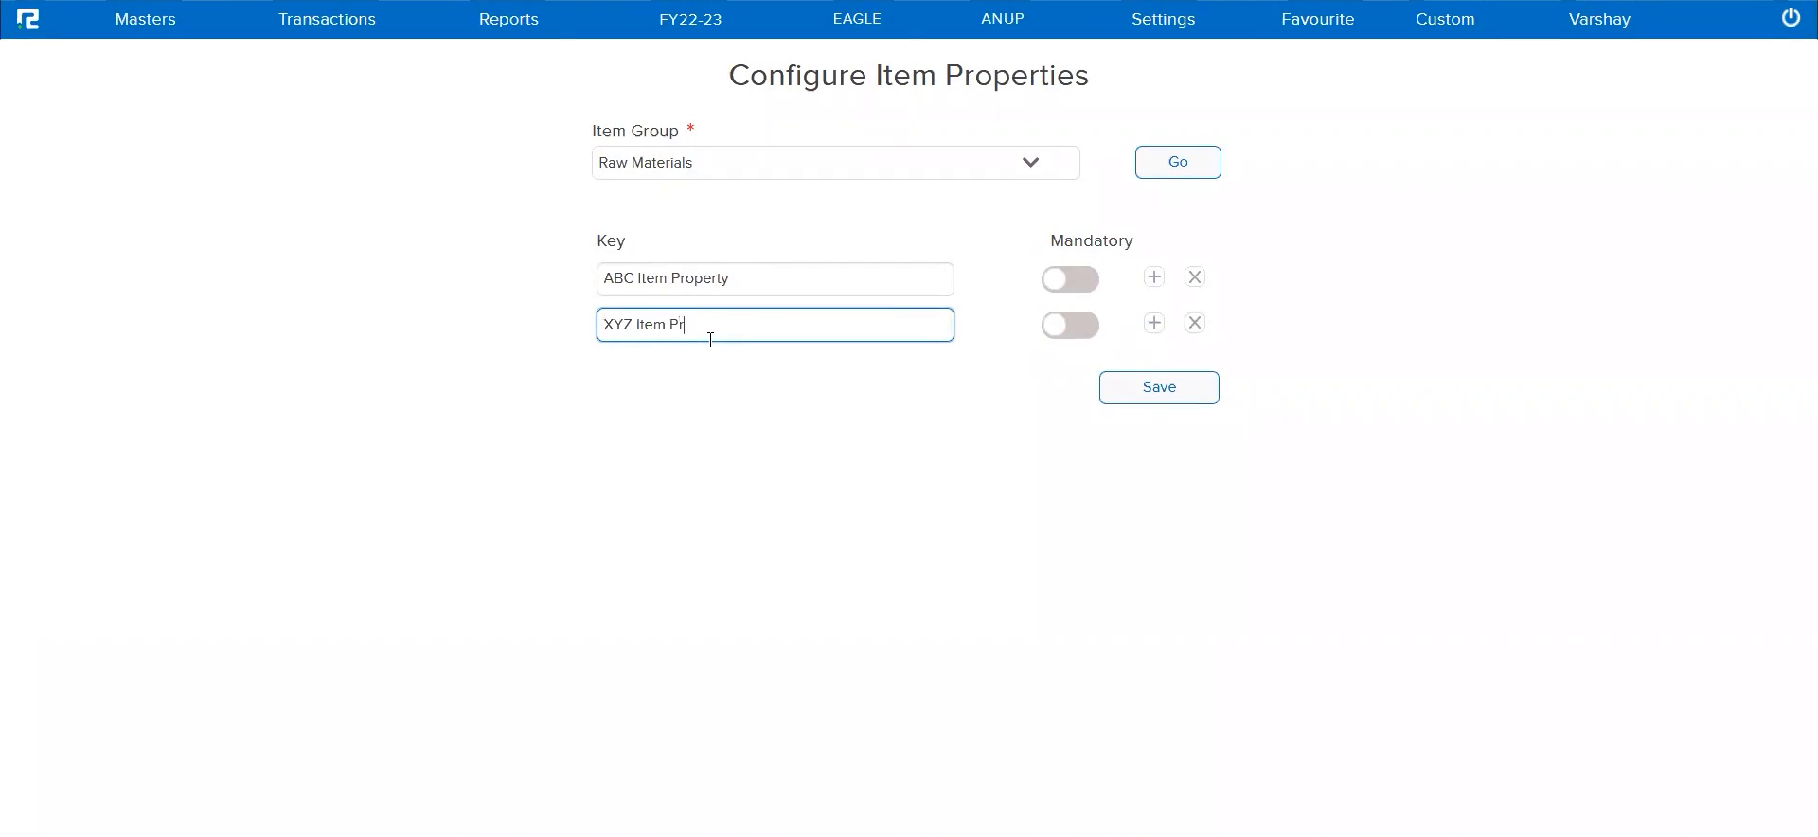
pyautogui.write('operty')
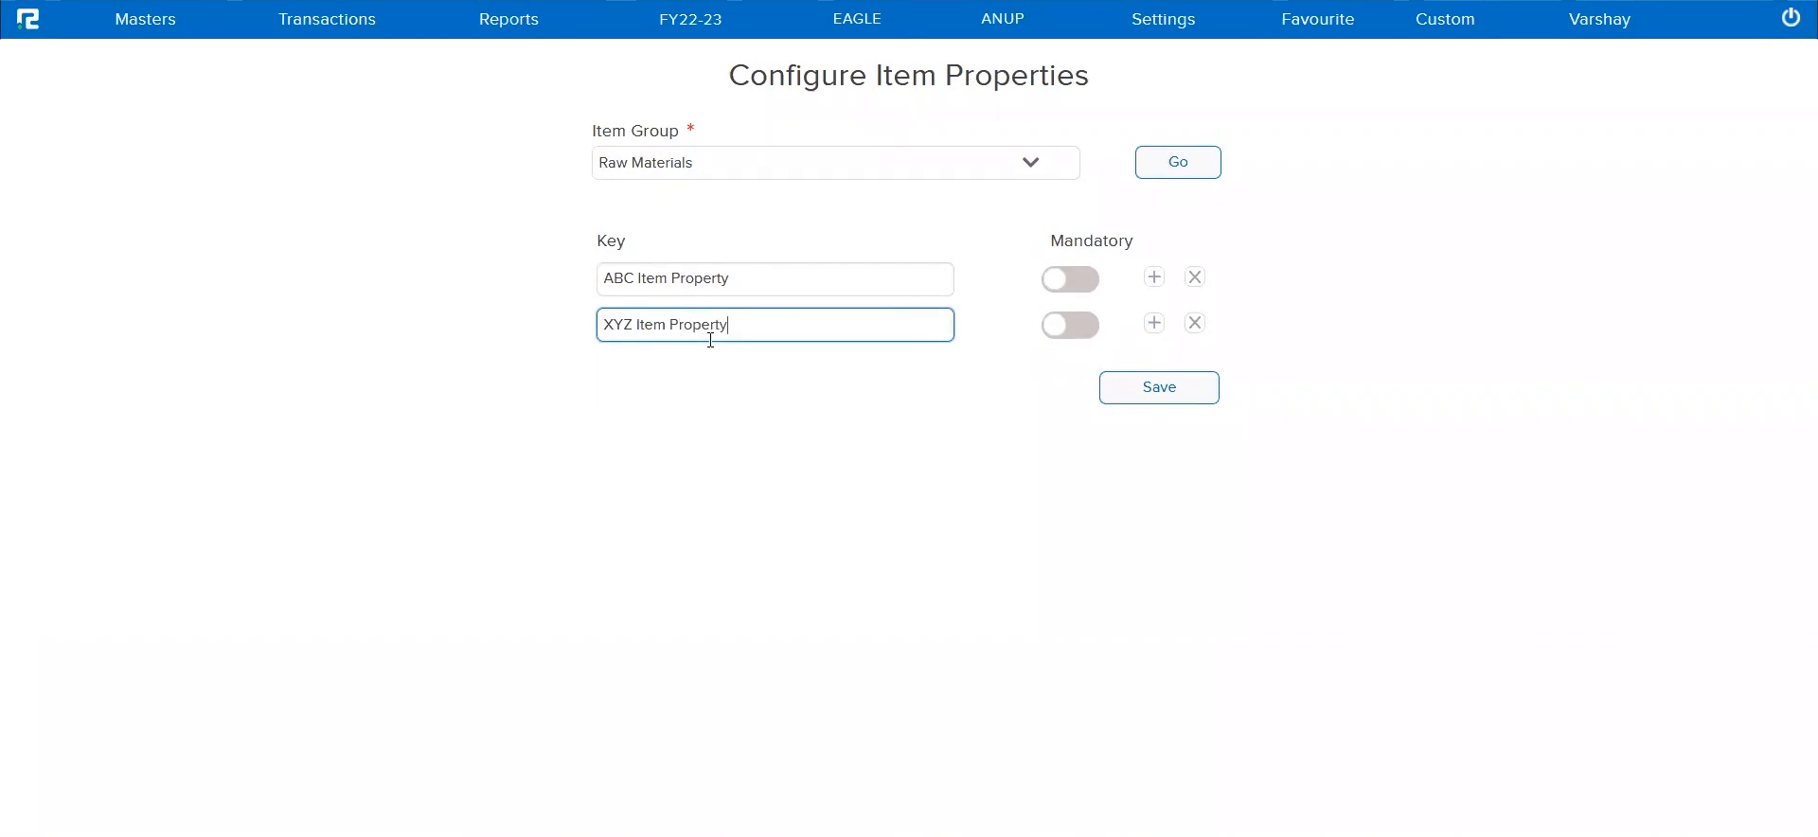
# Make XYZ Item Property mandatory and save the item properties of the Raw Materials group
pyautogui.click(1077, 325)
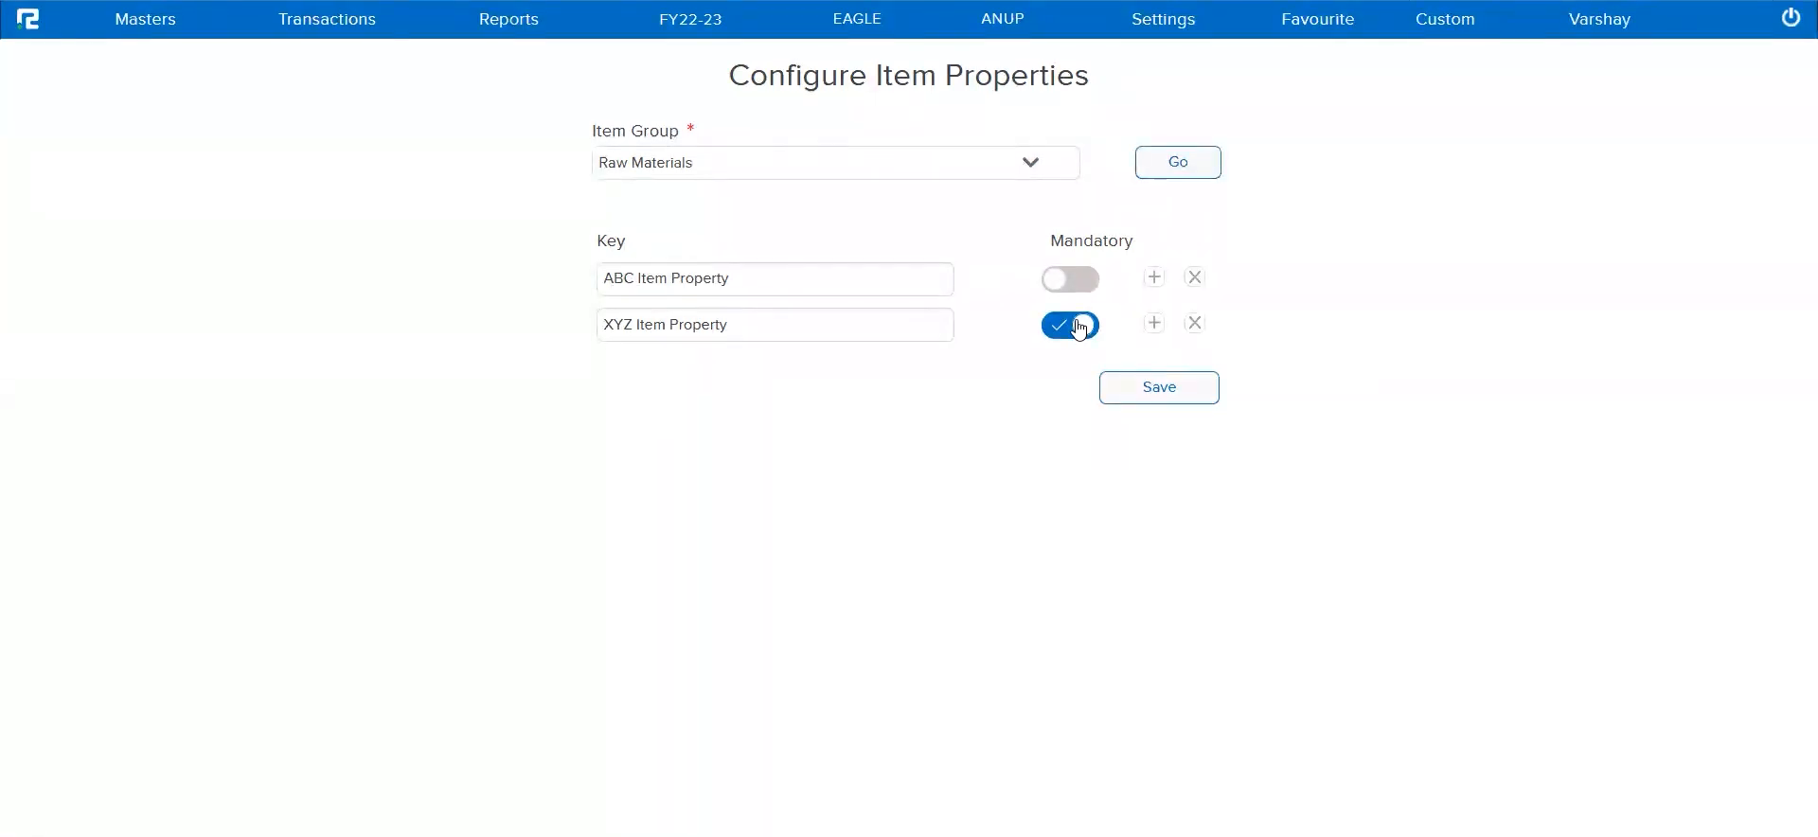
pyautogui.click(1172, 397)
pyautogui.click(905, 451)
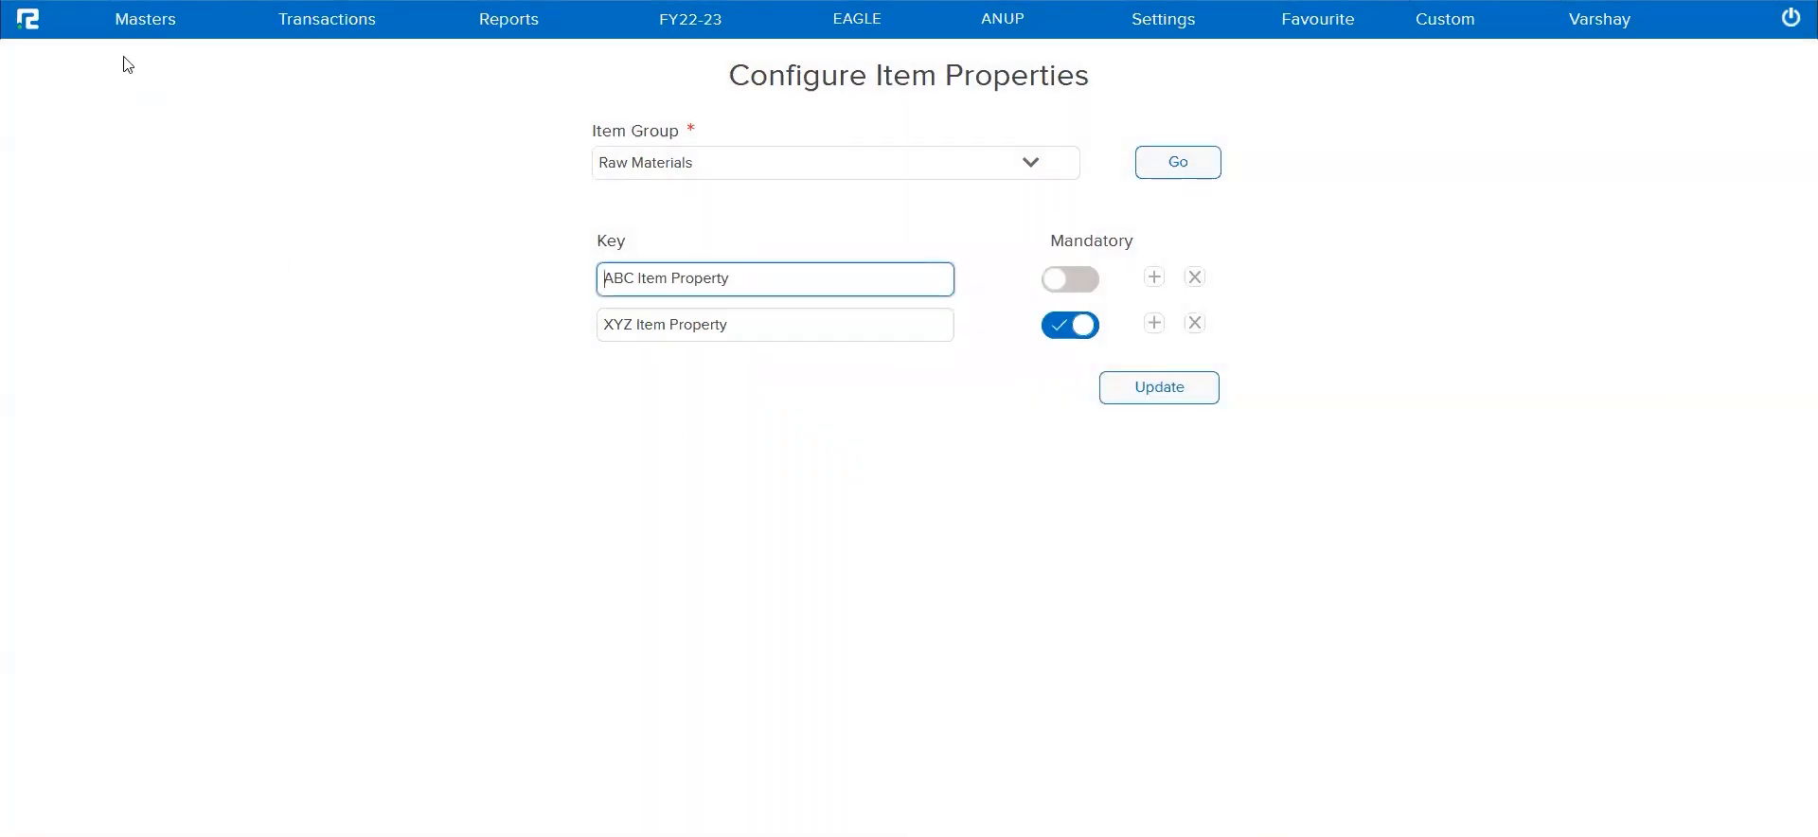
# Open the form for creating a new inventory item master
pyautogui.click(145, 34)
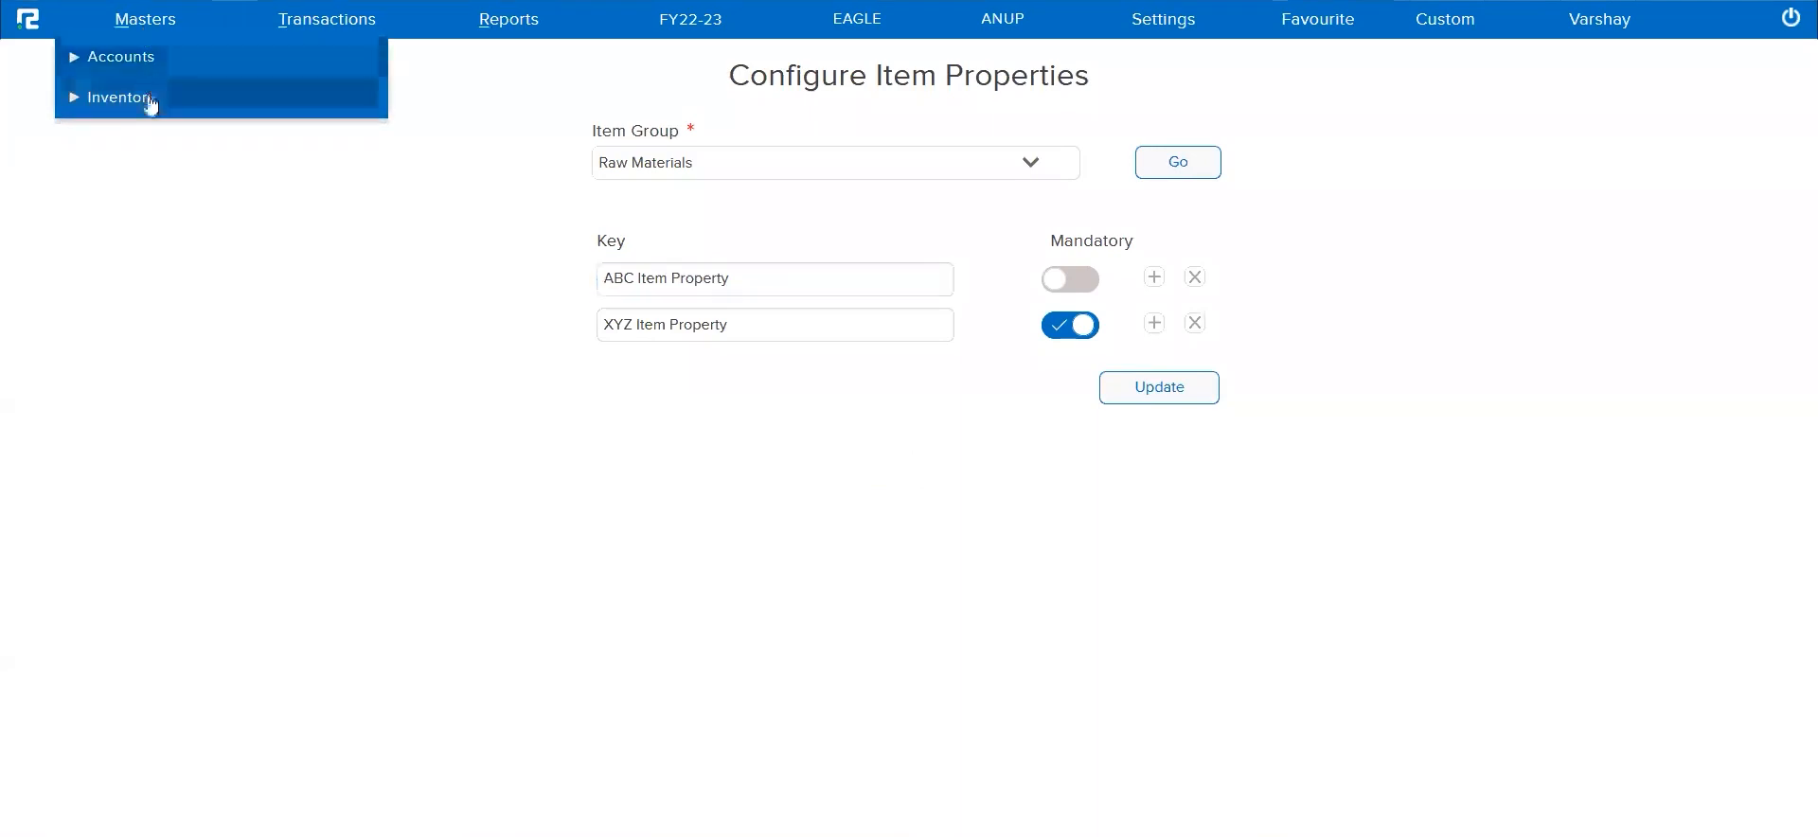
pyautogui.click(148, 102)
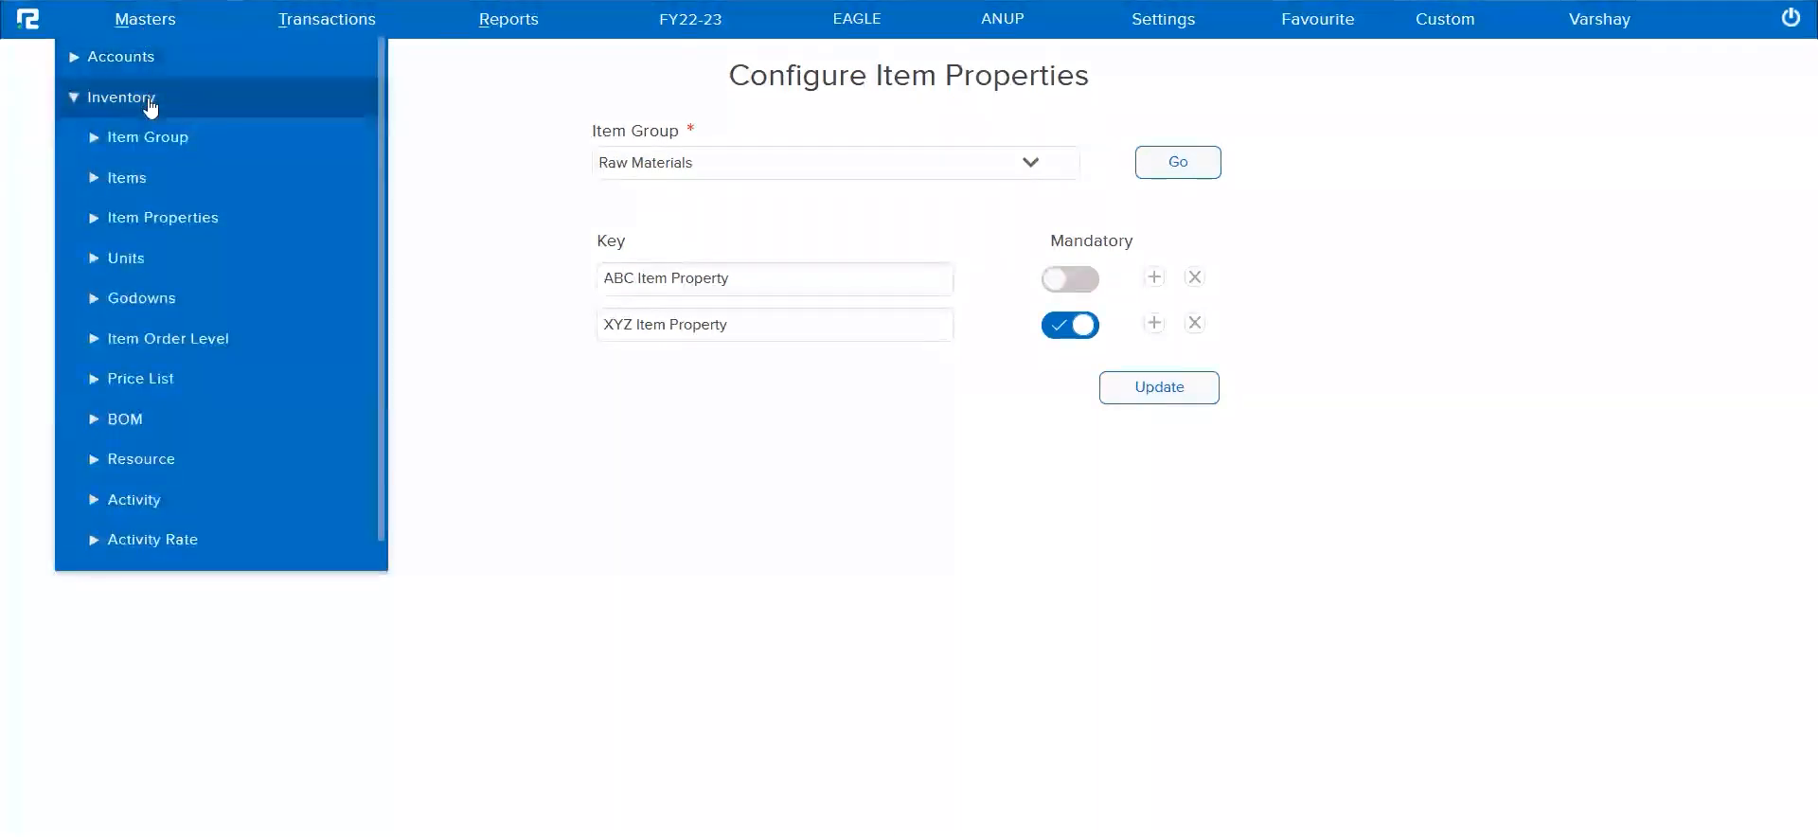
pyautogui.click(126, 178)
pyautogui.click(134, 223)
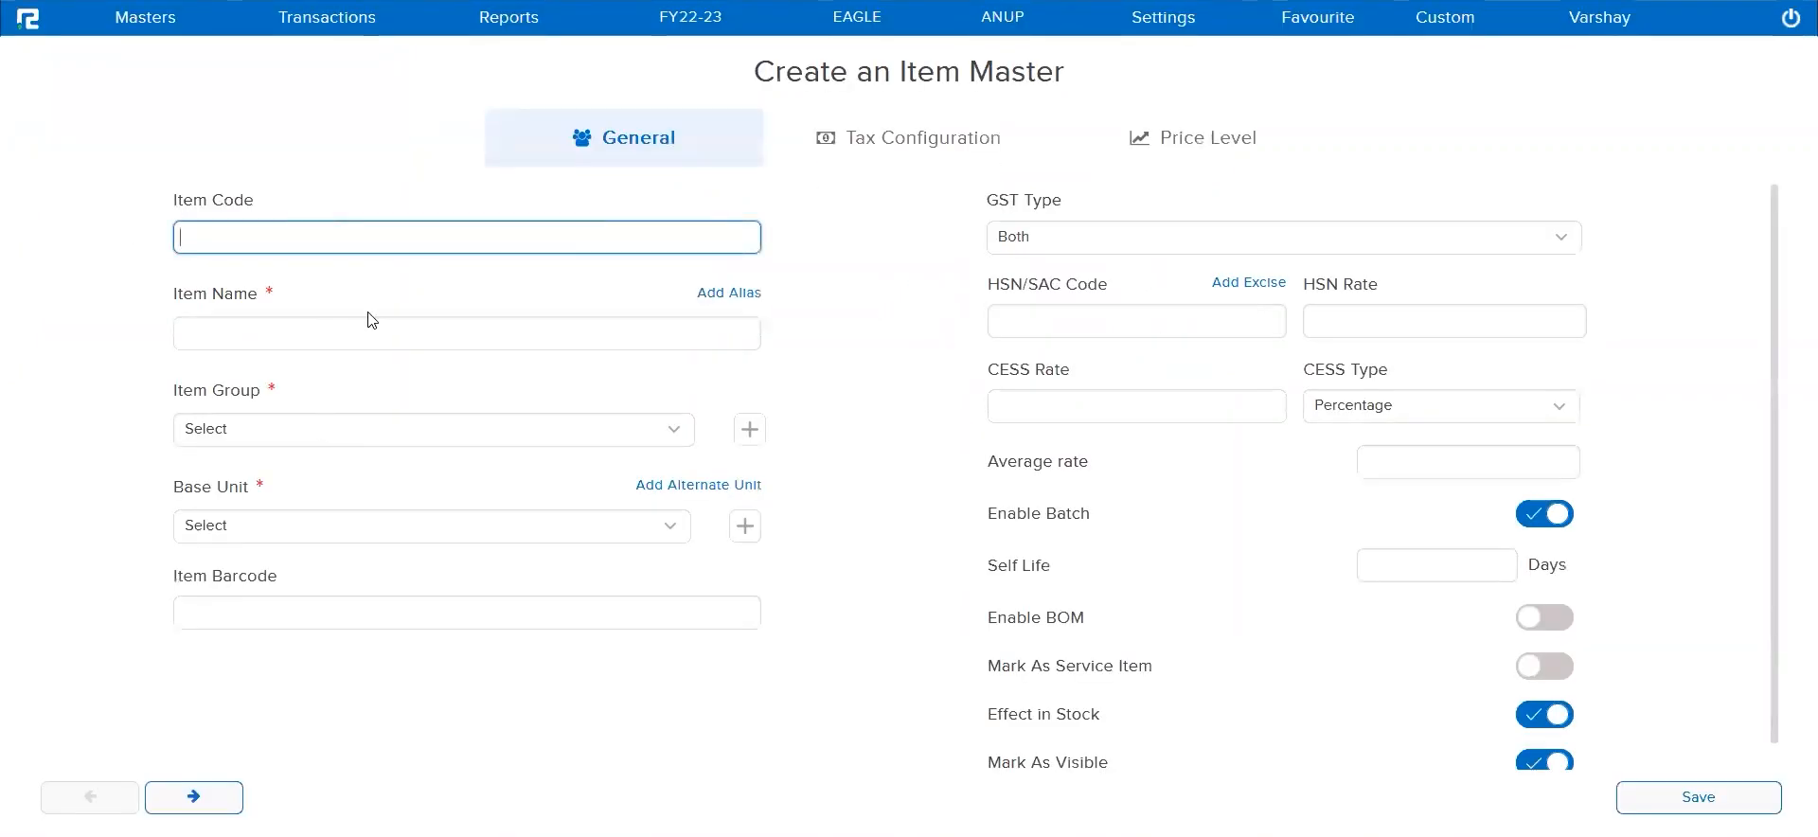
# Name the new item "Quartz", assign it to the Raw Materials group and set its base unit to Pcs
pyautogui.click(369, 334)
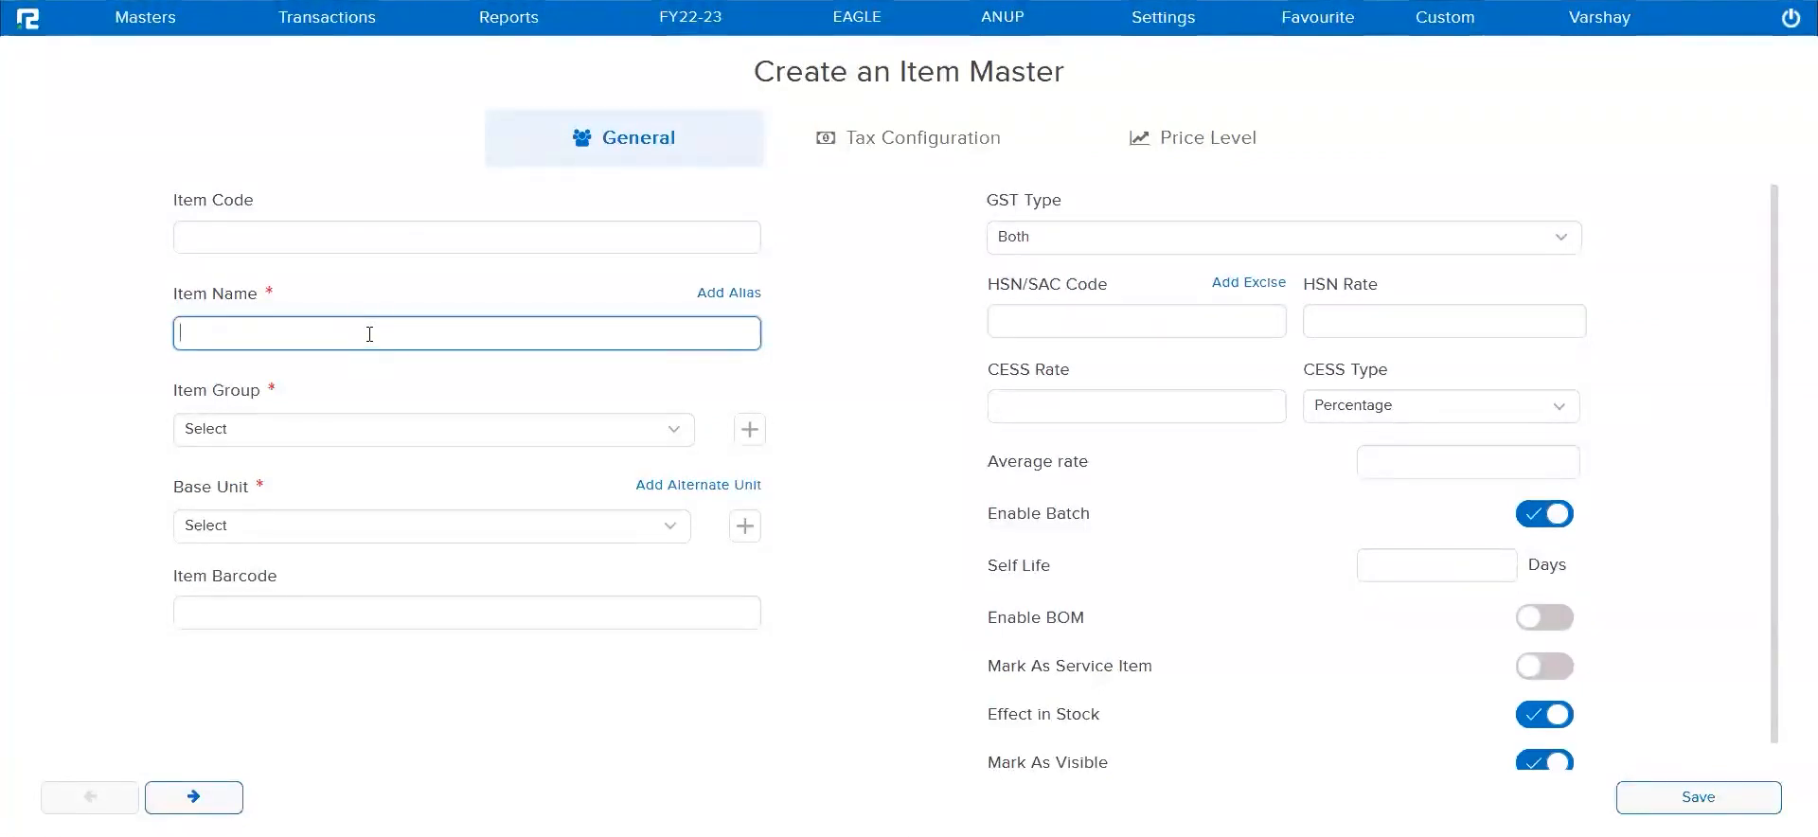
pyautogui.write('Quartz')
pyautogui.press('Tab')
pyautogui.press('r')
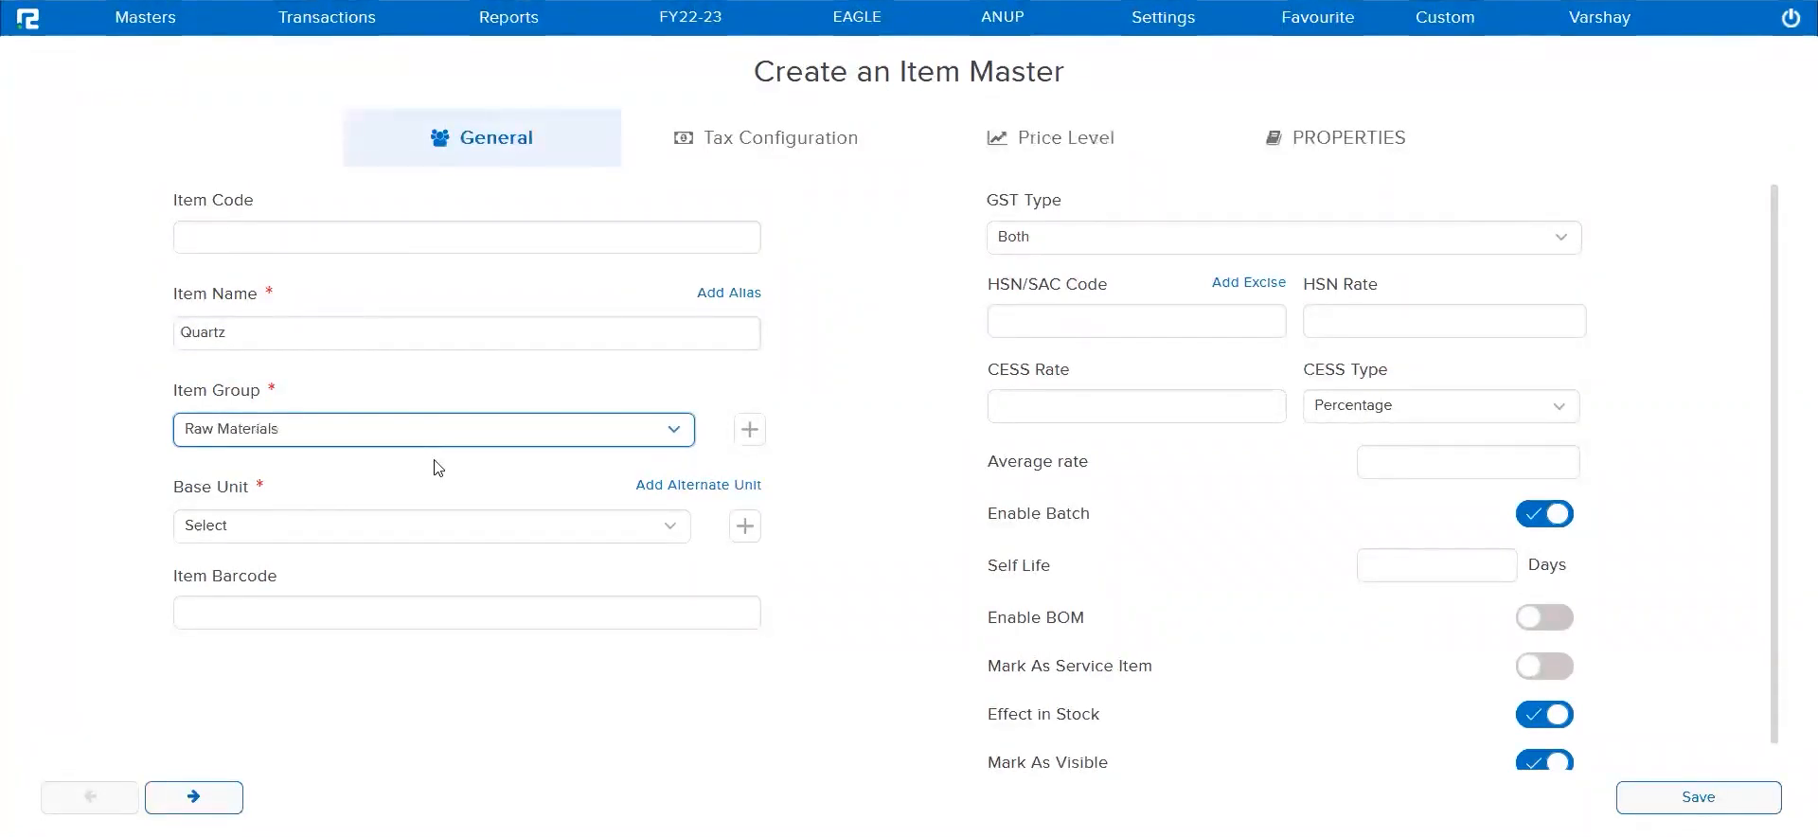
pyautogui.click(412, 526)
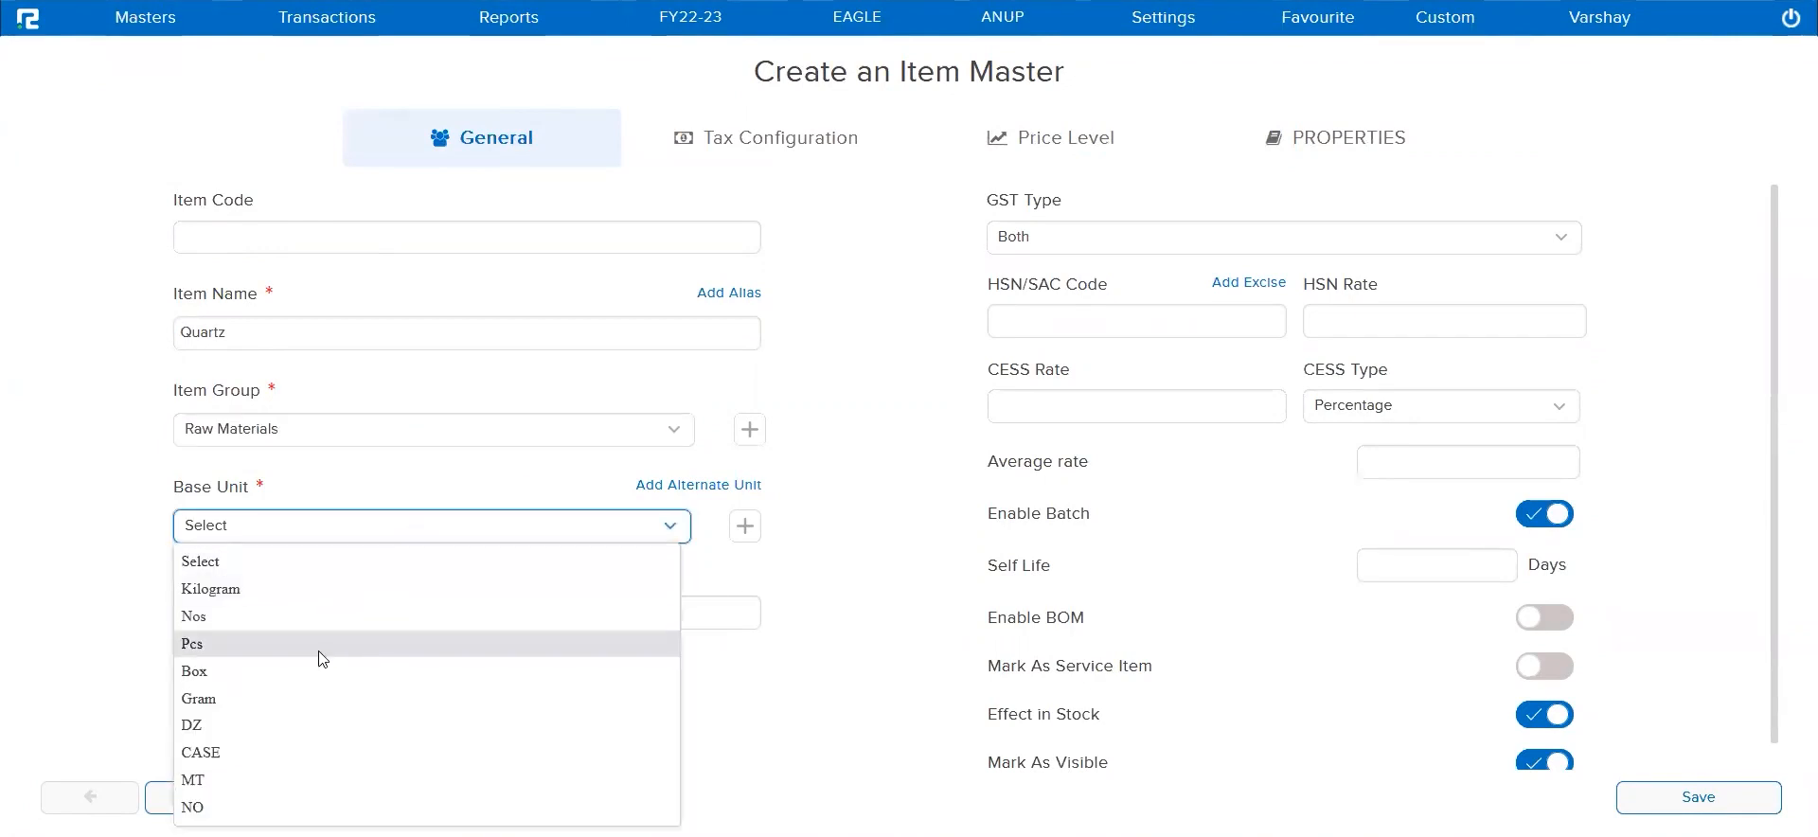
pyautogui.click(322, 649)
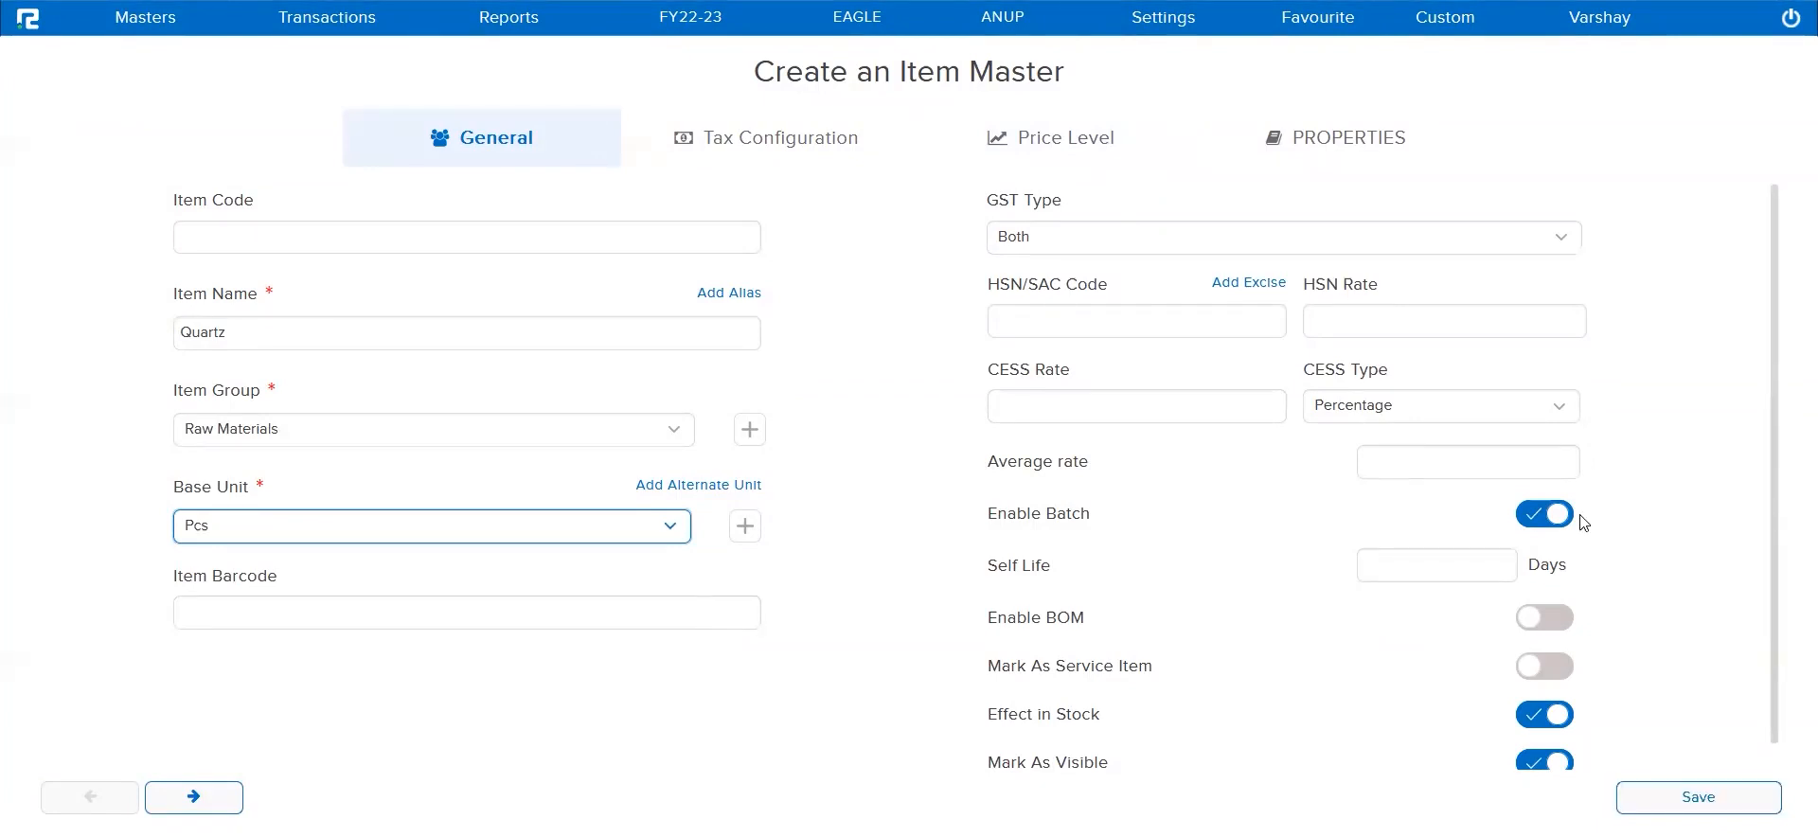
# Disable batch tracking for the Quartz item and save the item master
pyautogui.click(1541, 523)
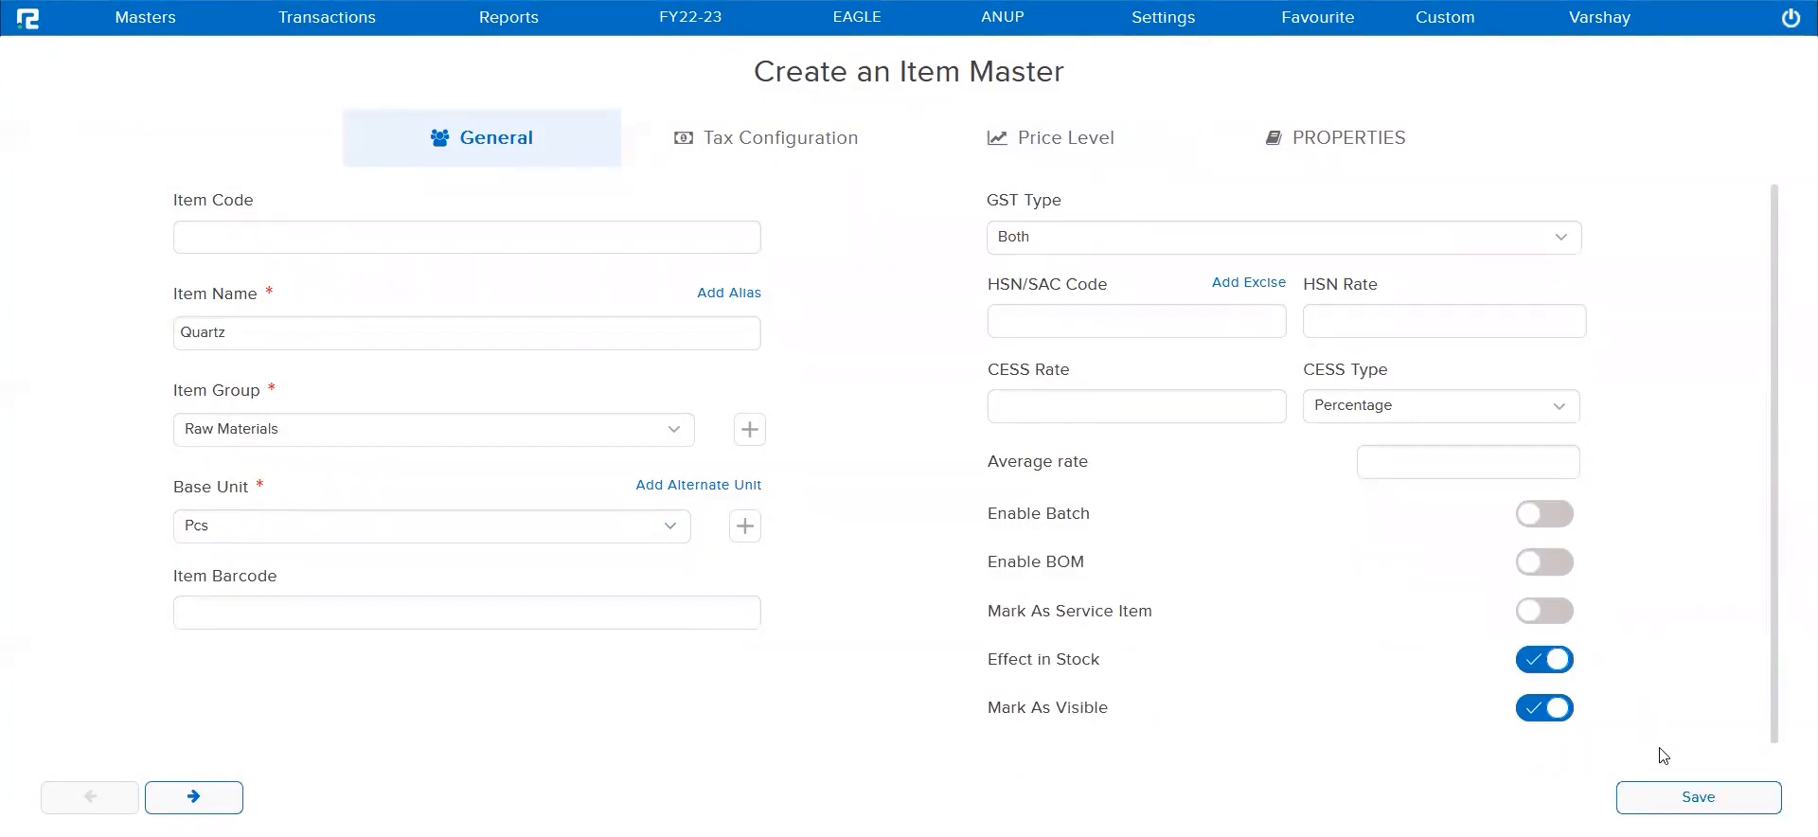
pyautogui.click(1678, 798)
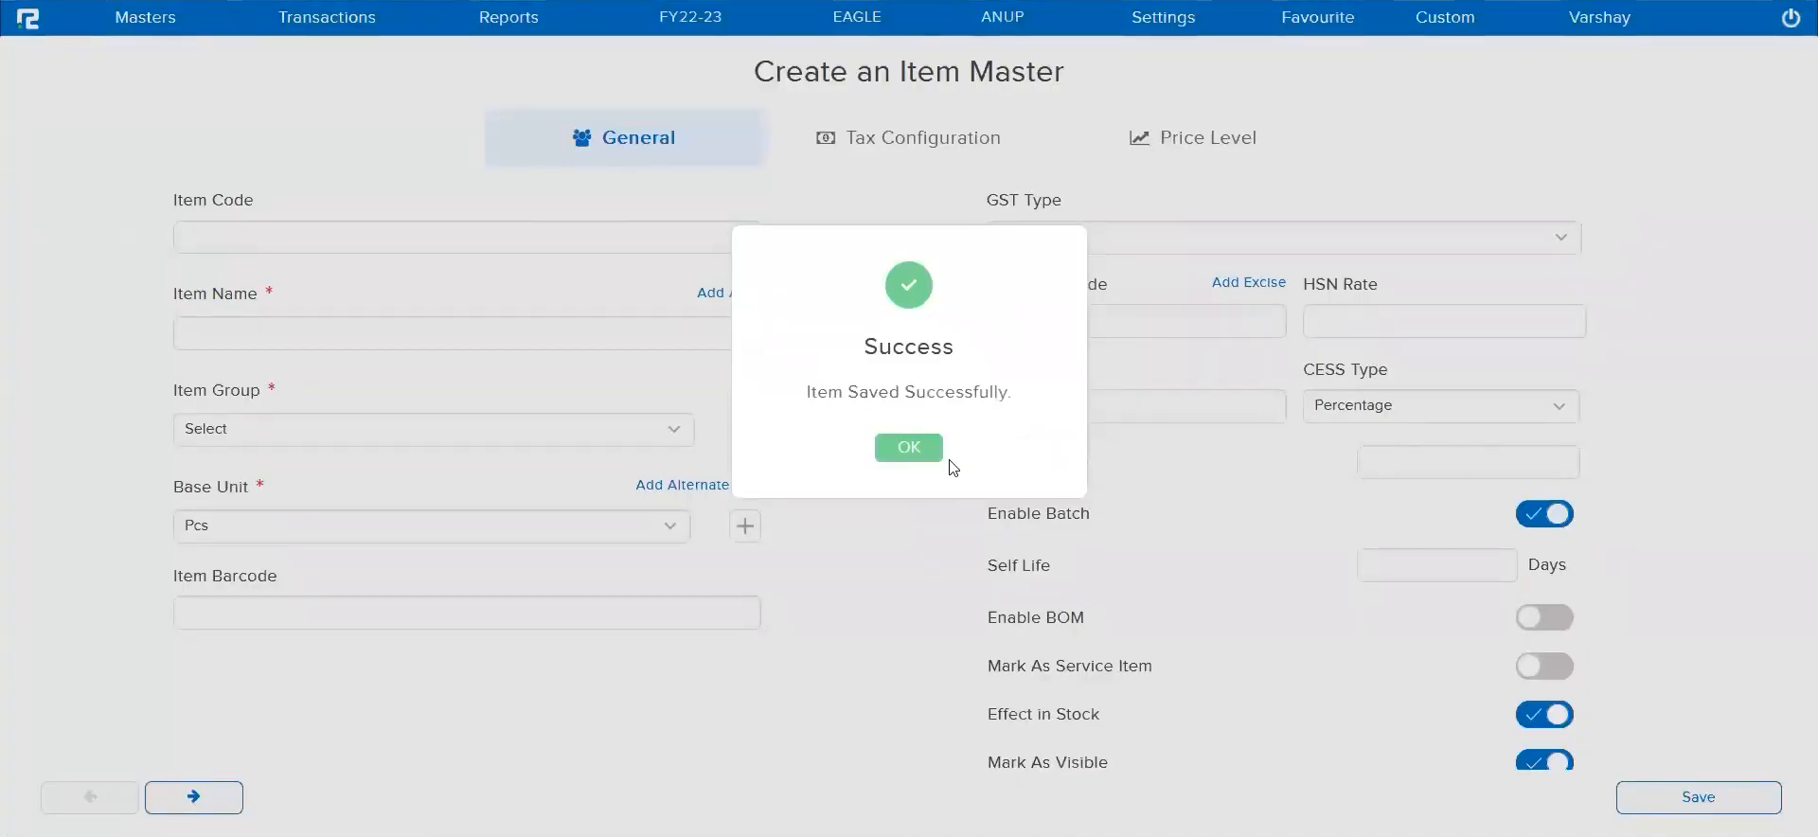
pyautogui.click(914, 451)
# Open the list of existing inventory items
pyautogui.click(114, 28)
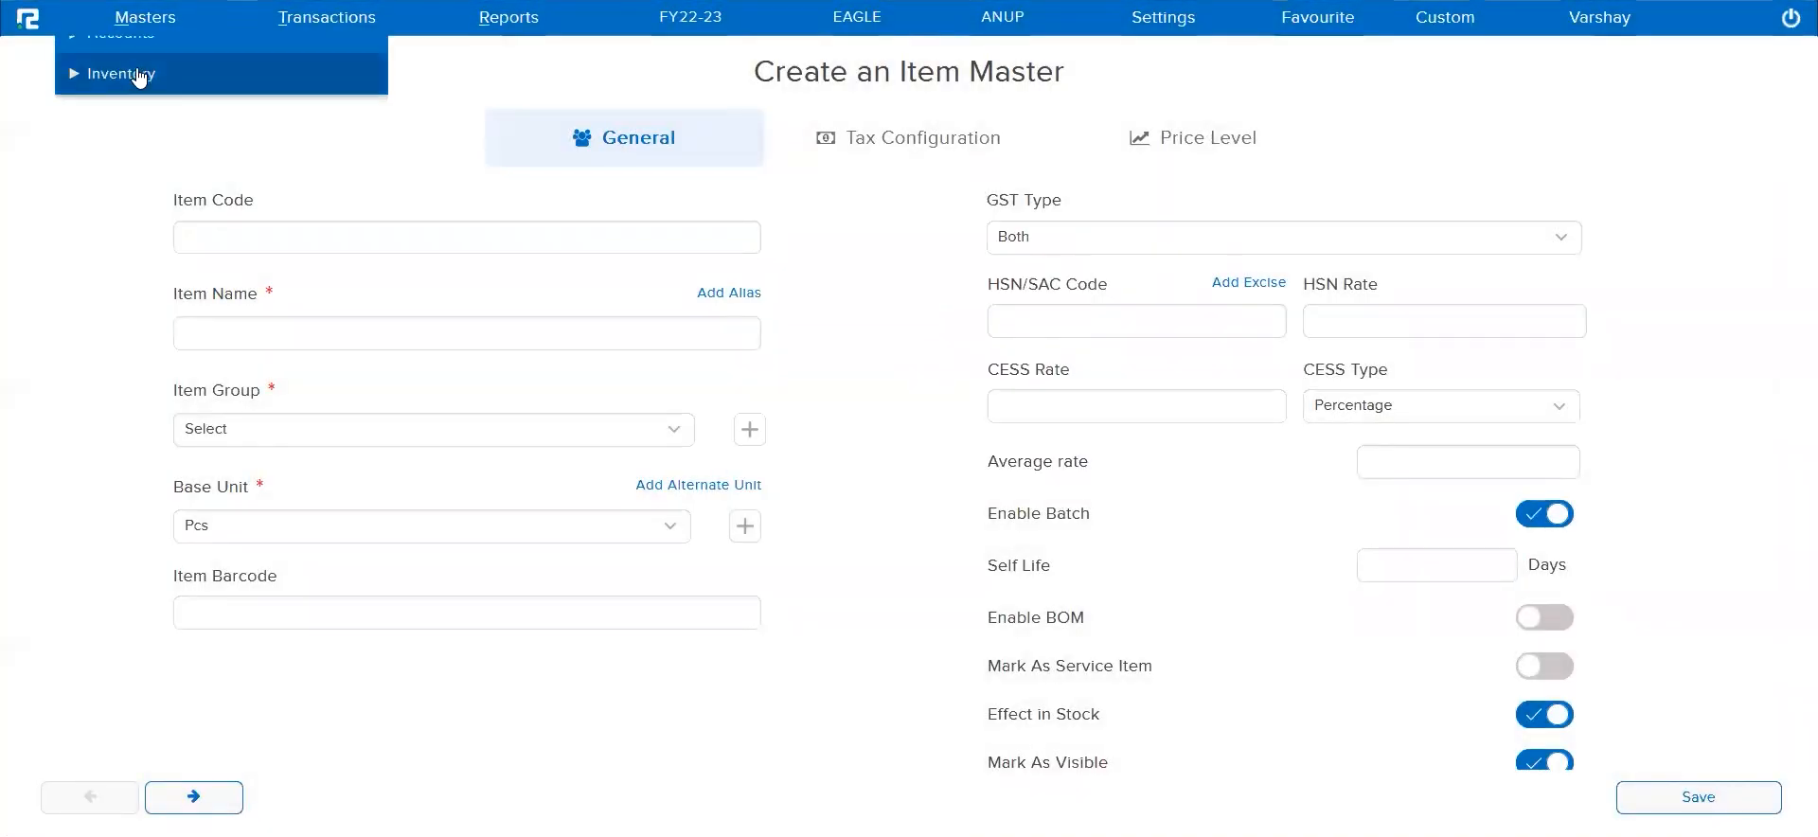
pyautogui.click(133, 60)
pyautogui.scroll(-5, 138, 366)
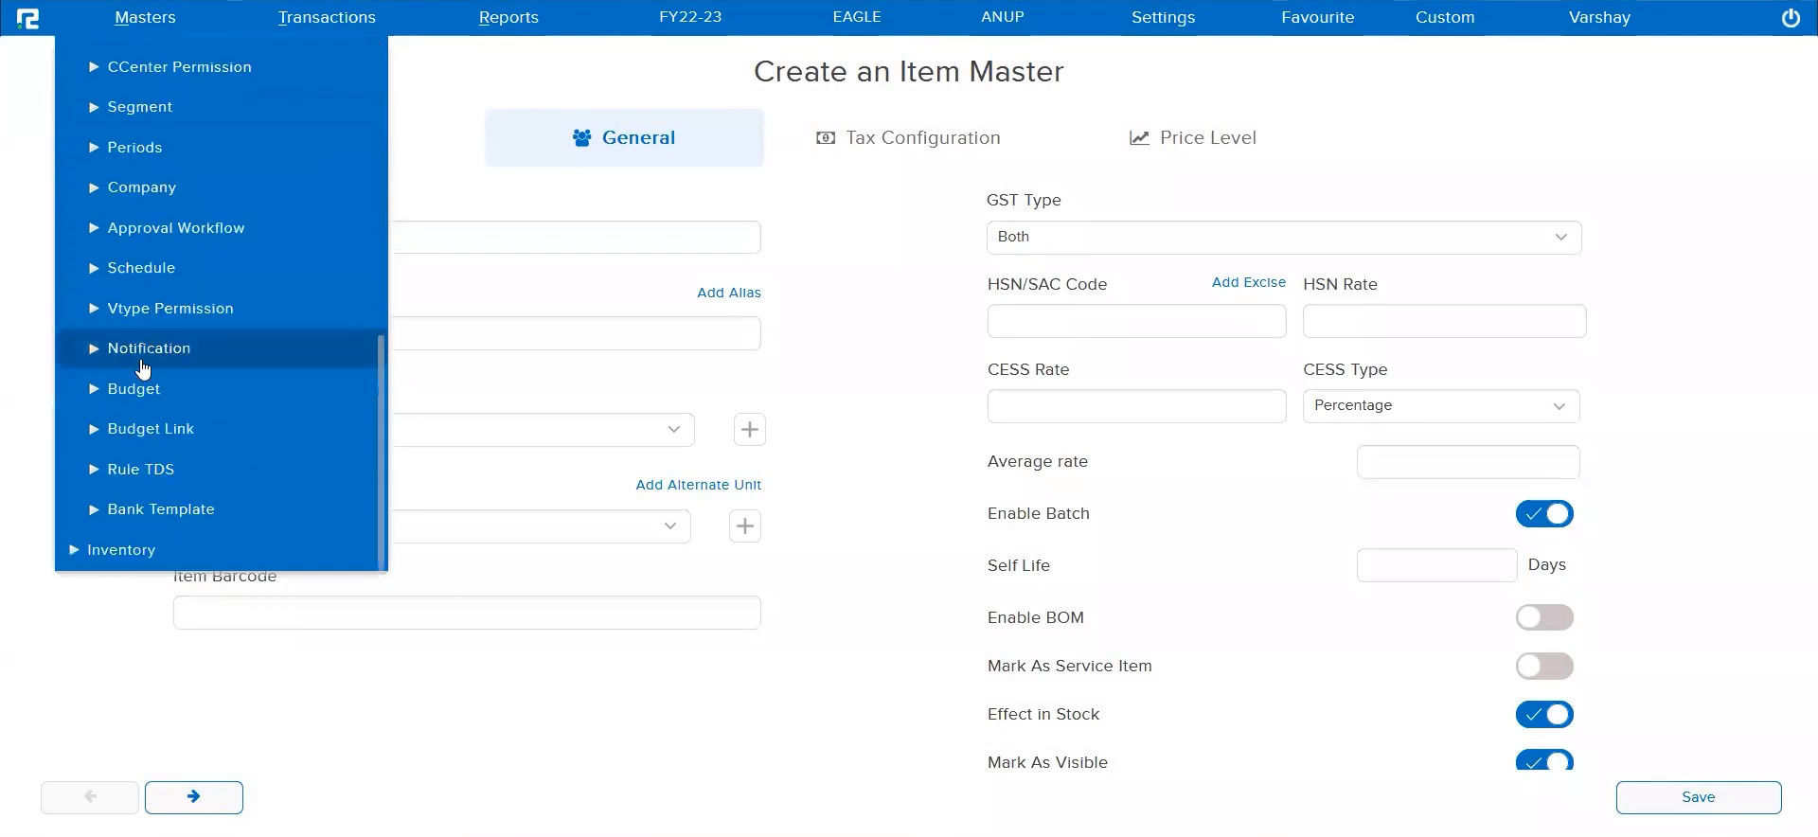
pyautogui.click(133, 549)
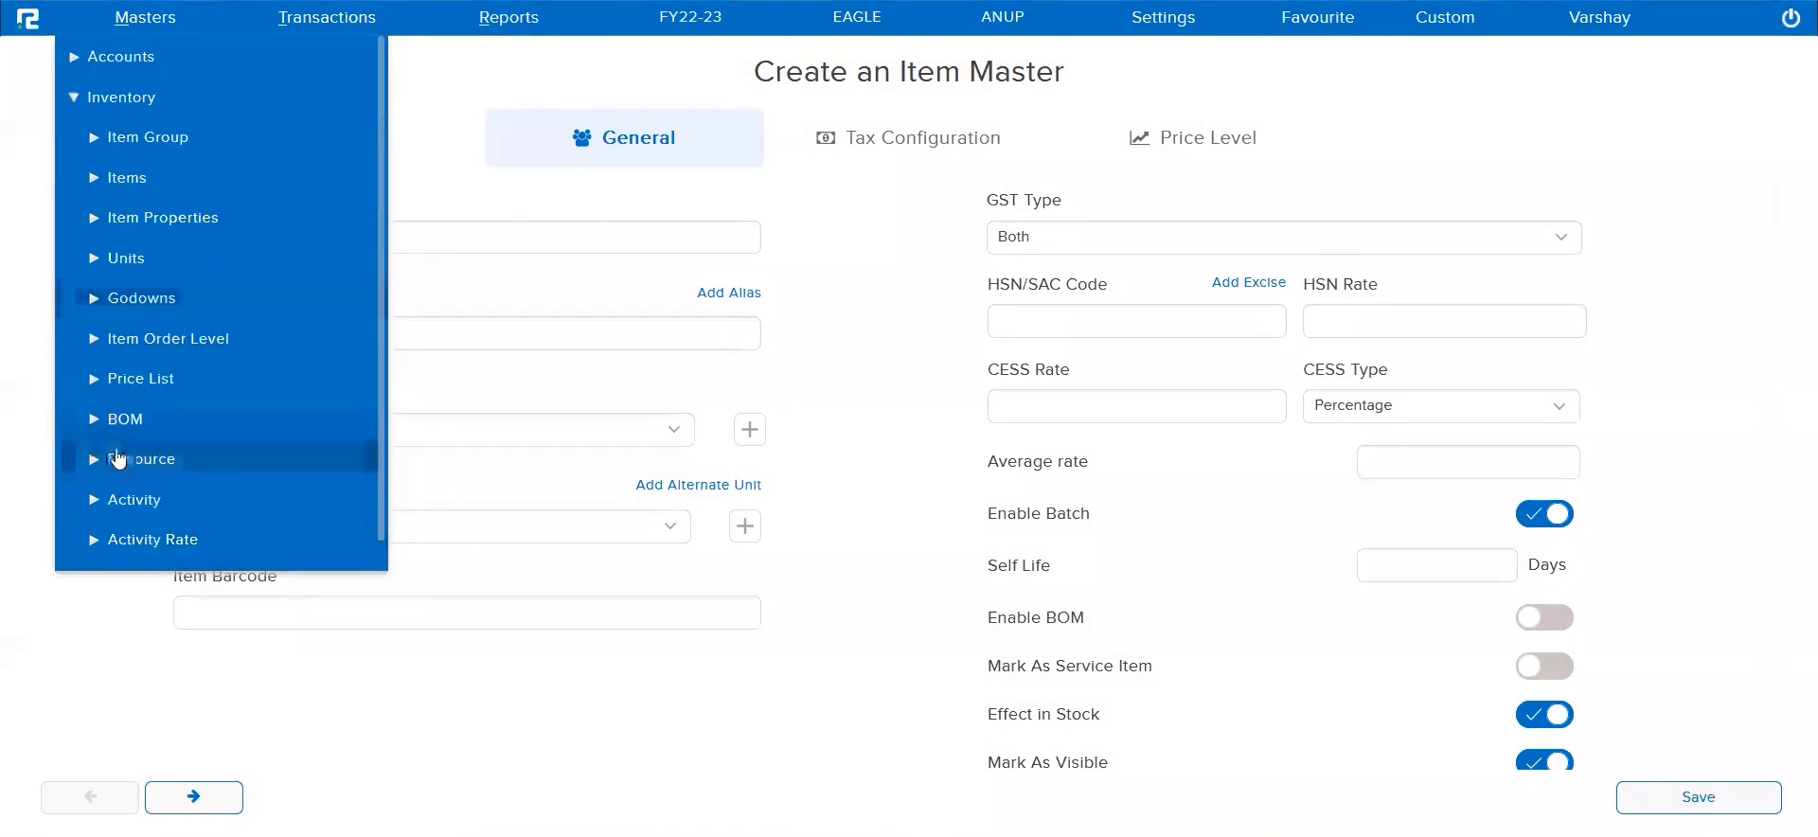
pyautogui.click(123, 178)
pyautogui.click(128, 298)
# Search the item list by name for "quartz" and open the item's custom properties for editing
pyautogui.click(1275, 57)
pyautogui.write('quartz')
pyautogui.press('Return')
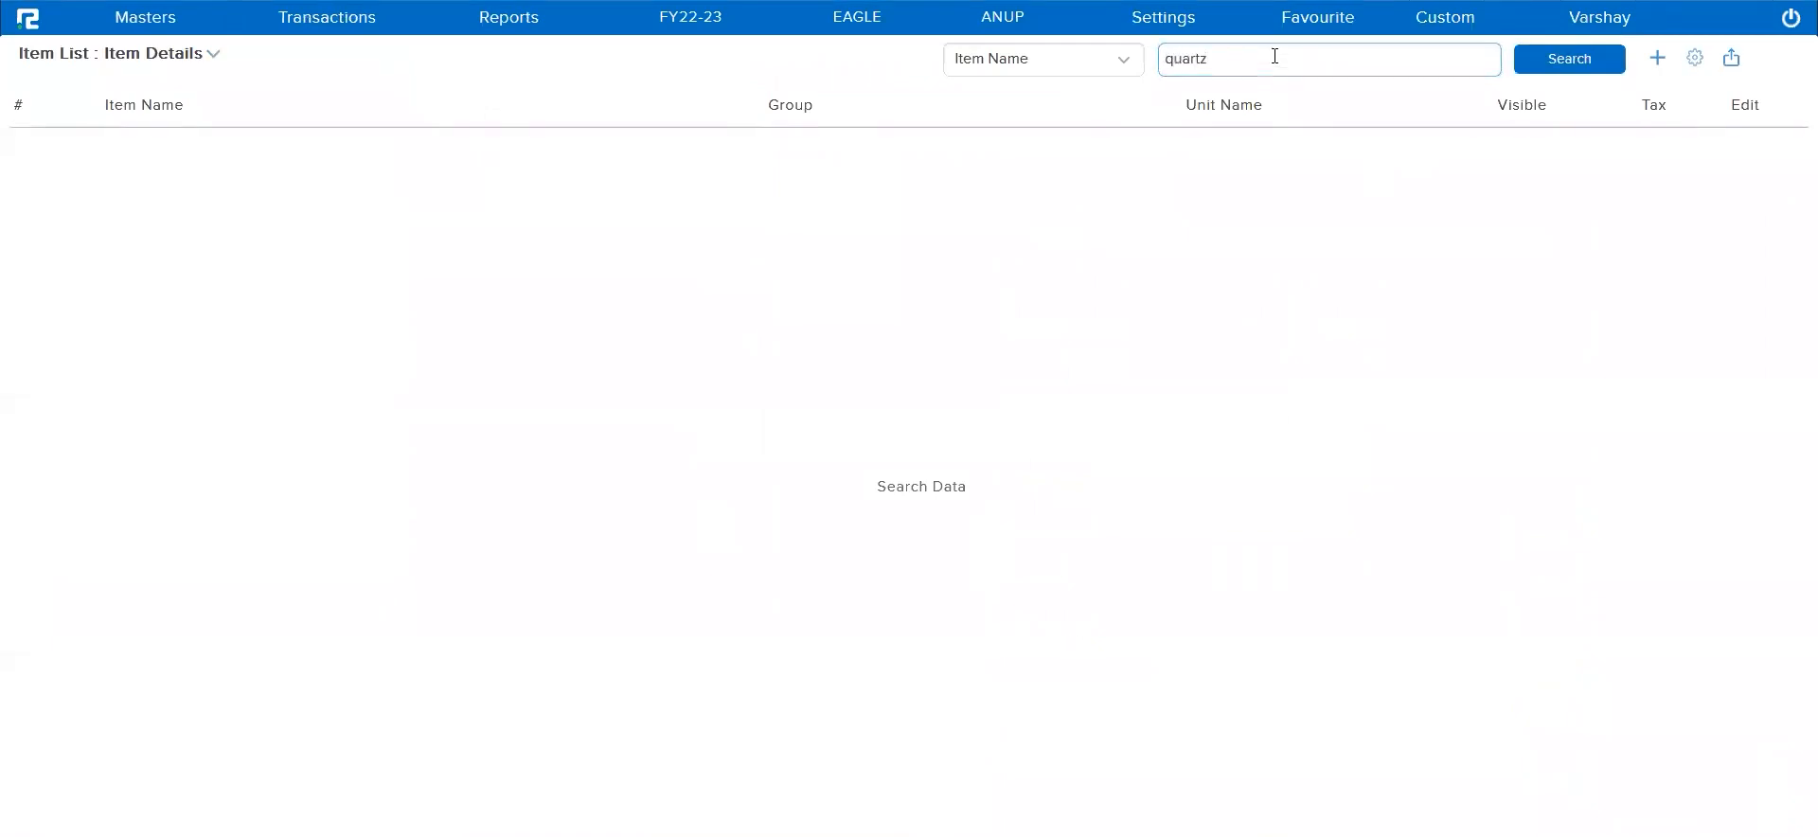
pyautogui.doubleClick(1399, 191)
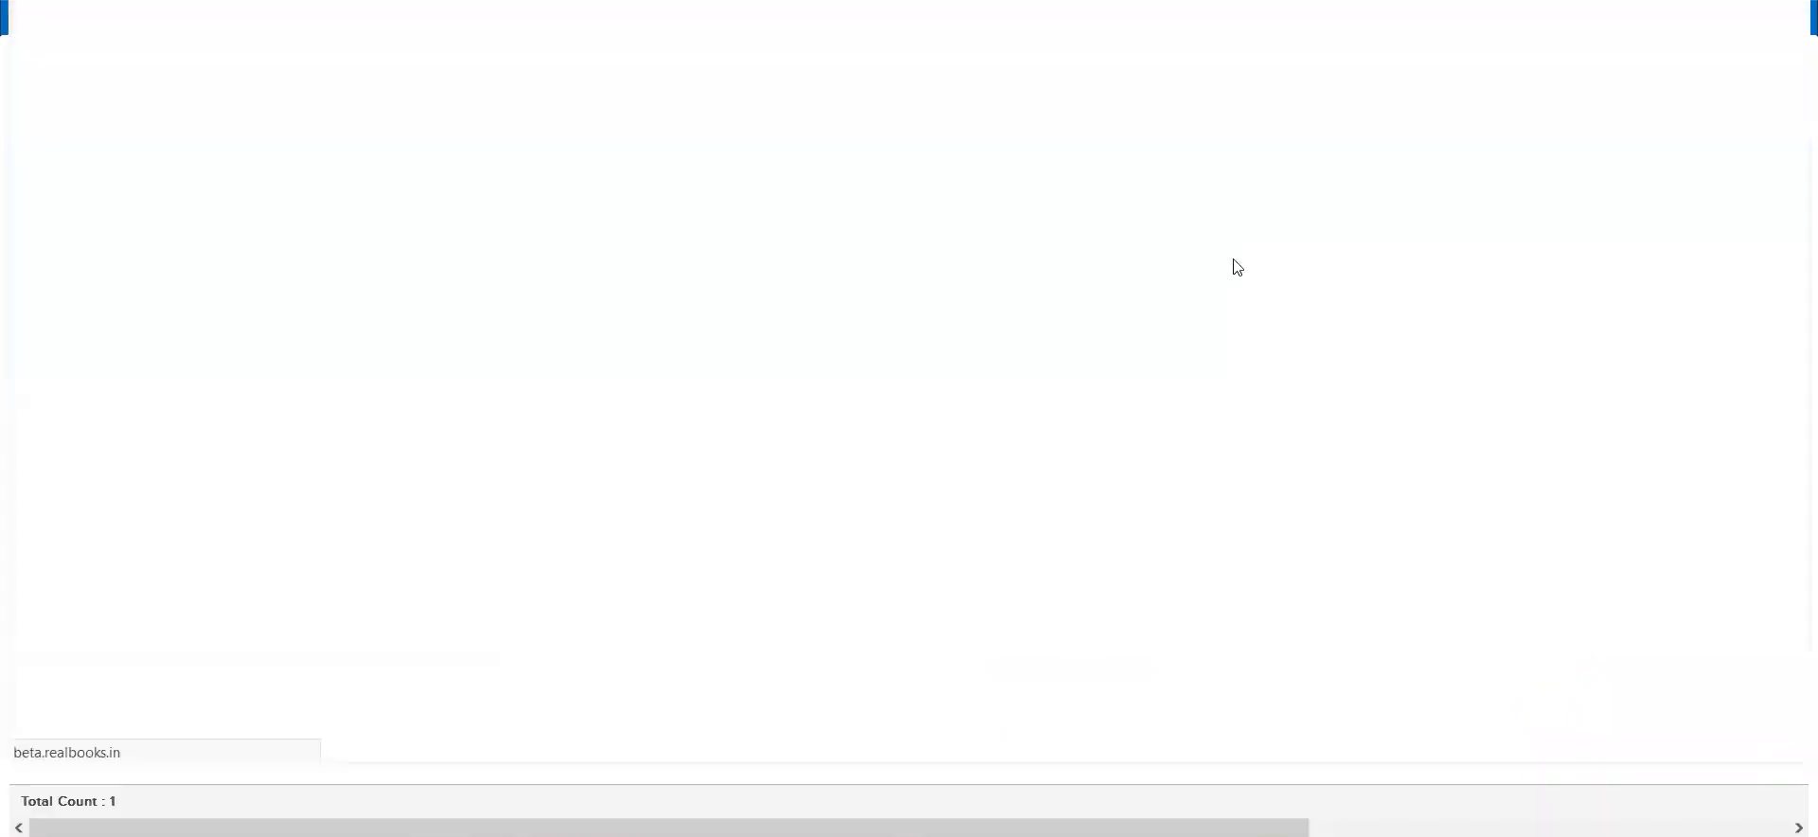
pyautogui.click(1371, 99)
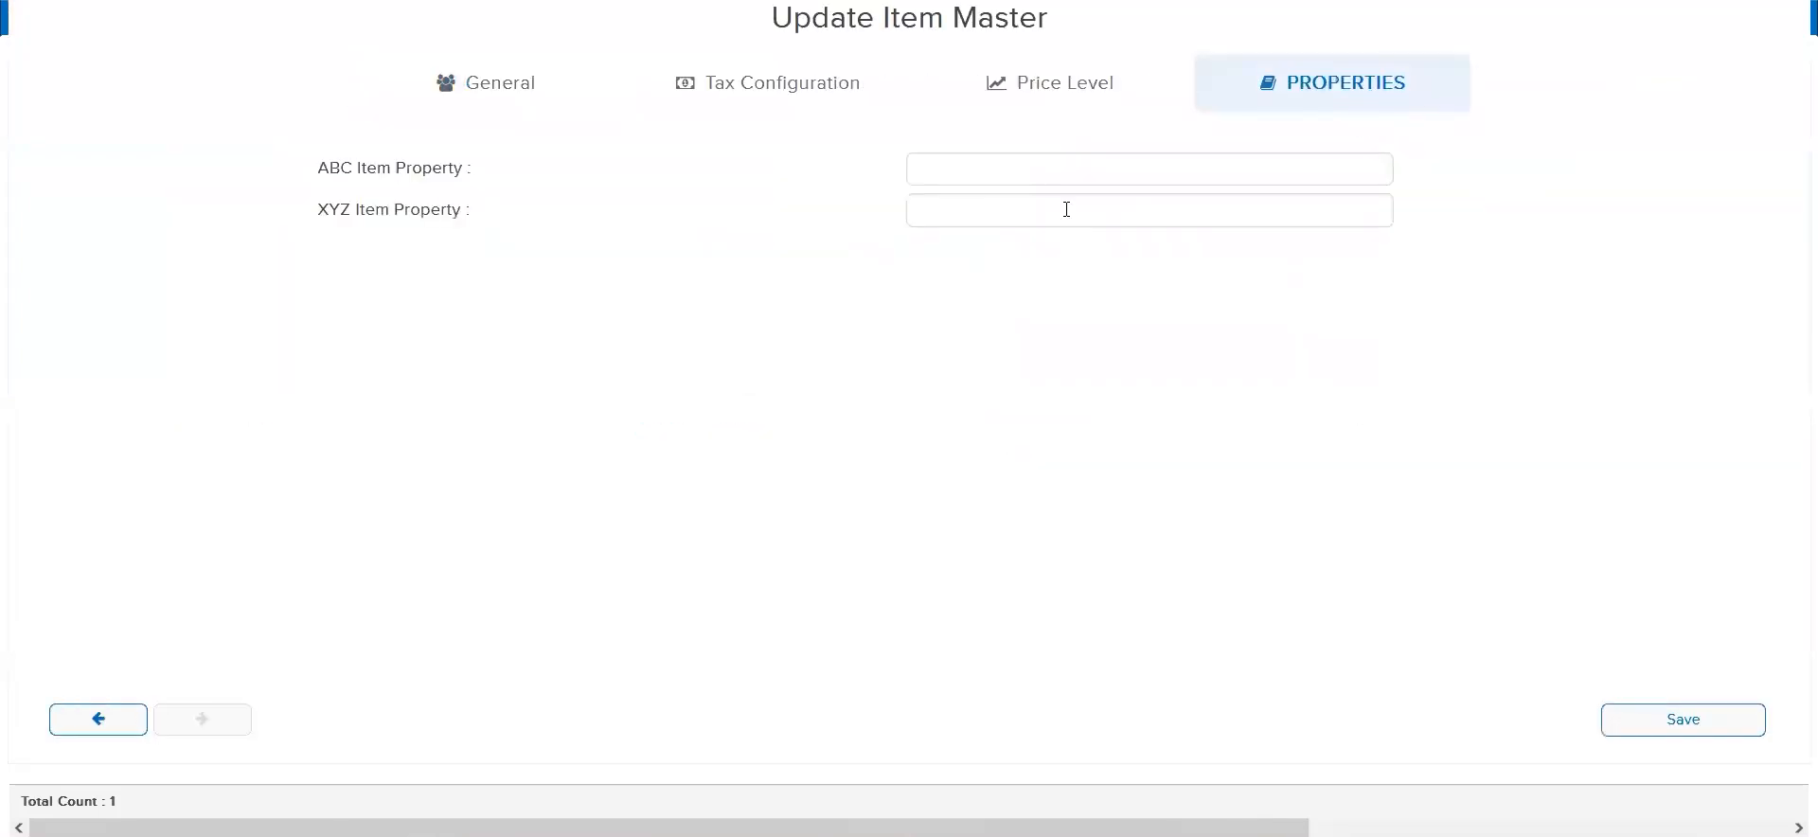
# Set the Quartz item's XYZ Item Property to 785 and ABC Item Property to 125, and save the item
pyautogui.tripleClick(433, 171)
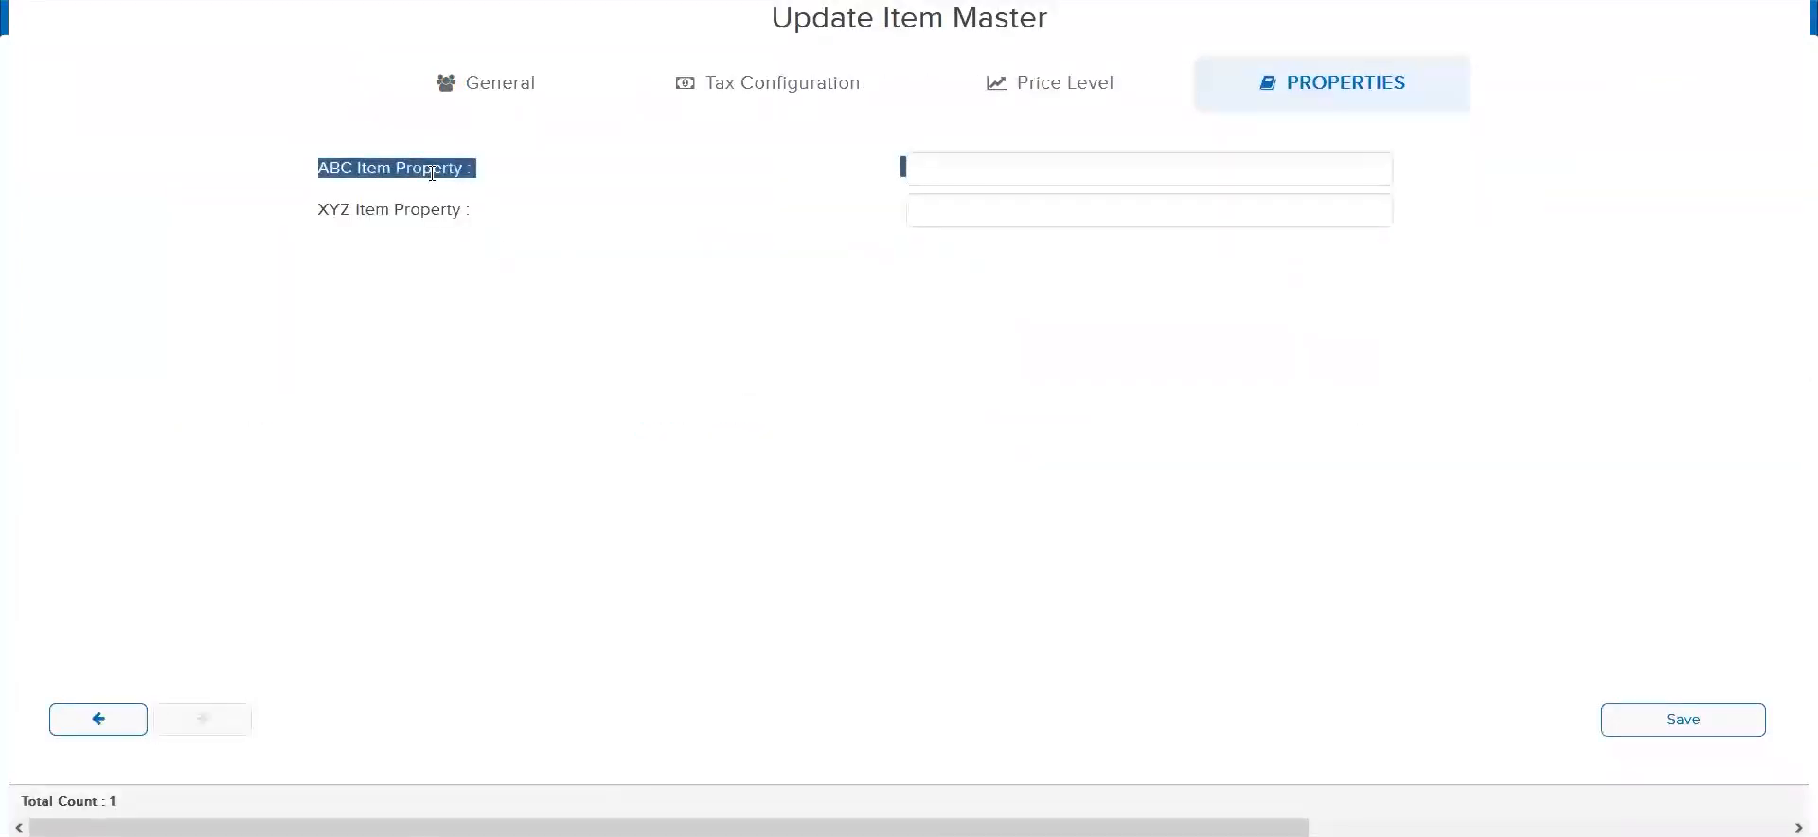
pyautogui.doubleClick(434, 212)
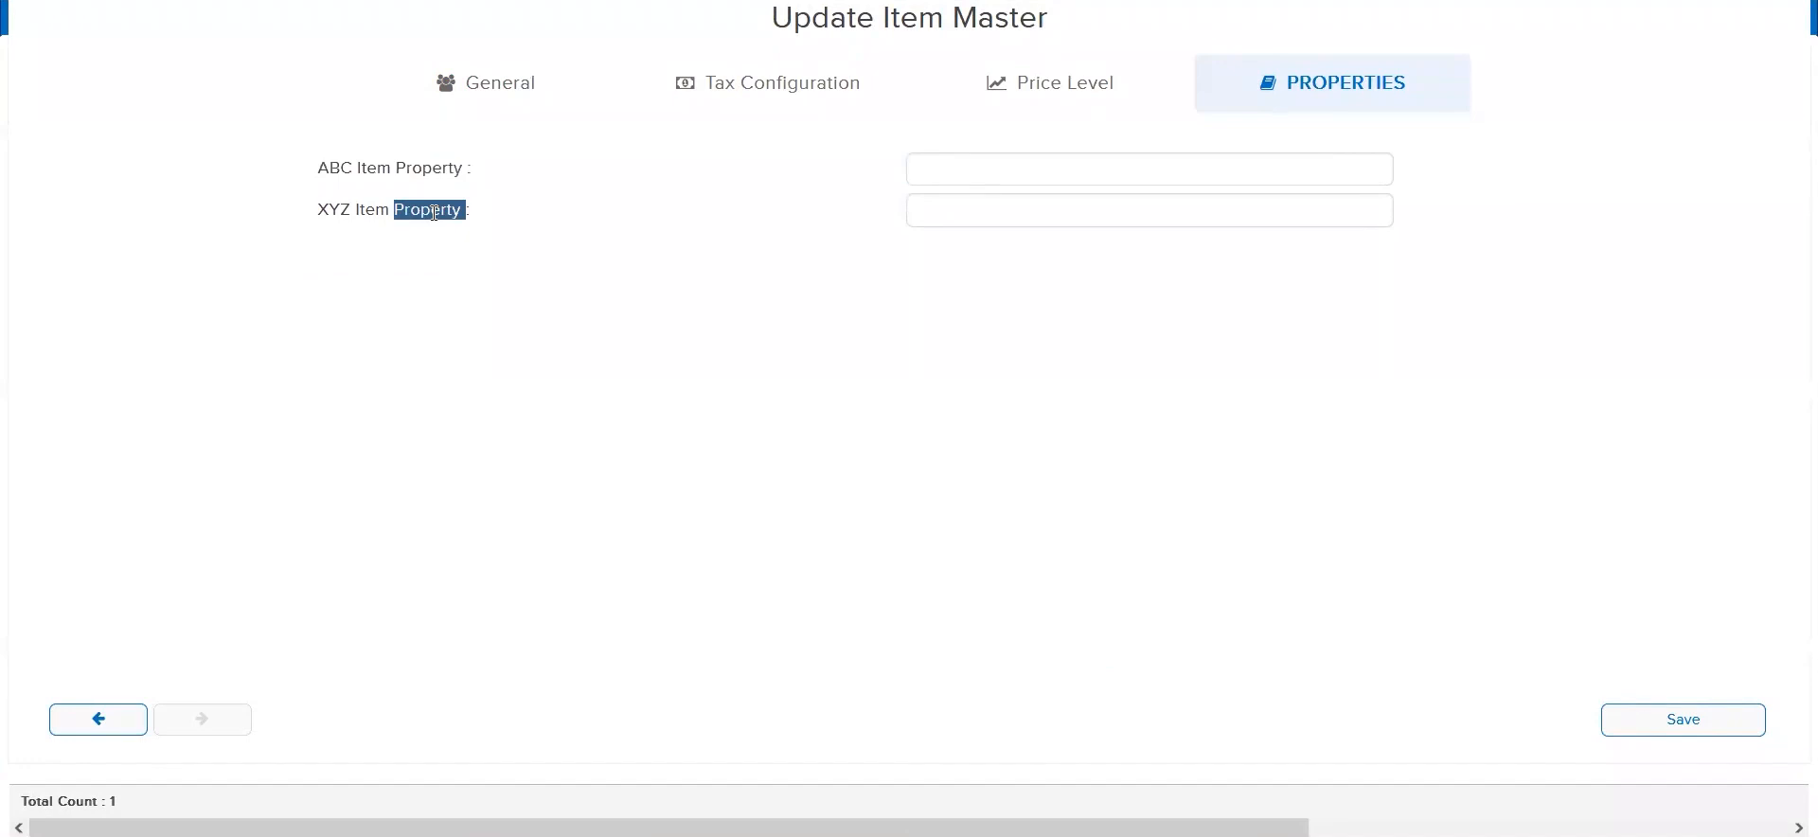
pyautogui.tripleClick(435, 212)
pyautogui.click(953, 216)
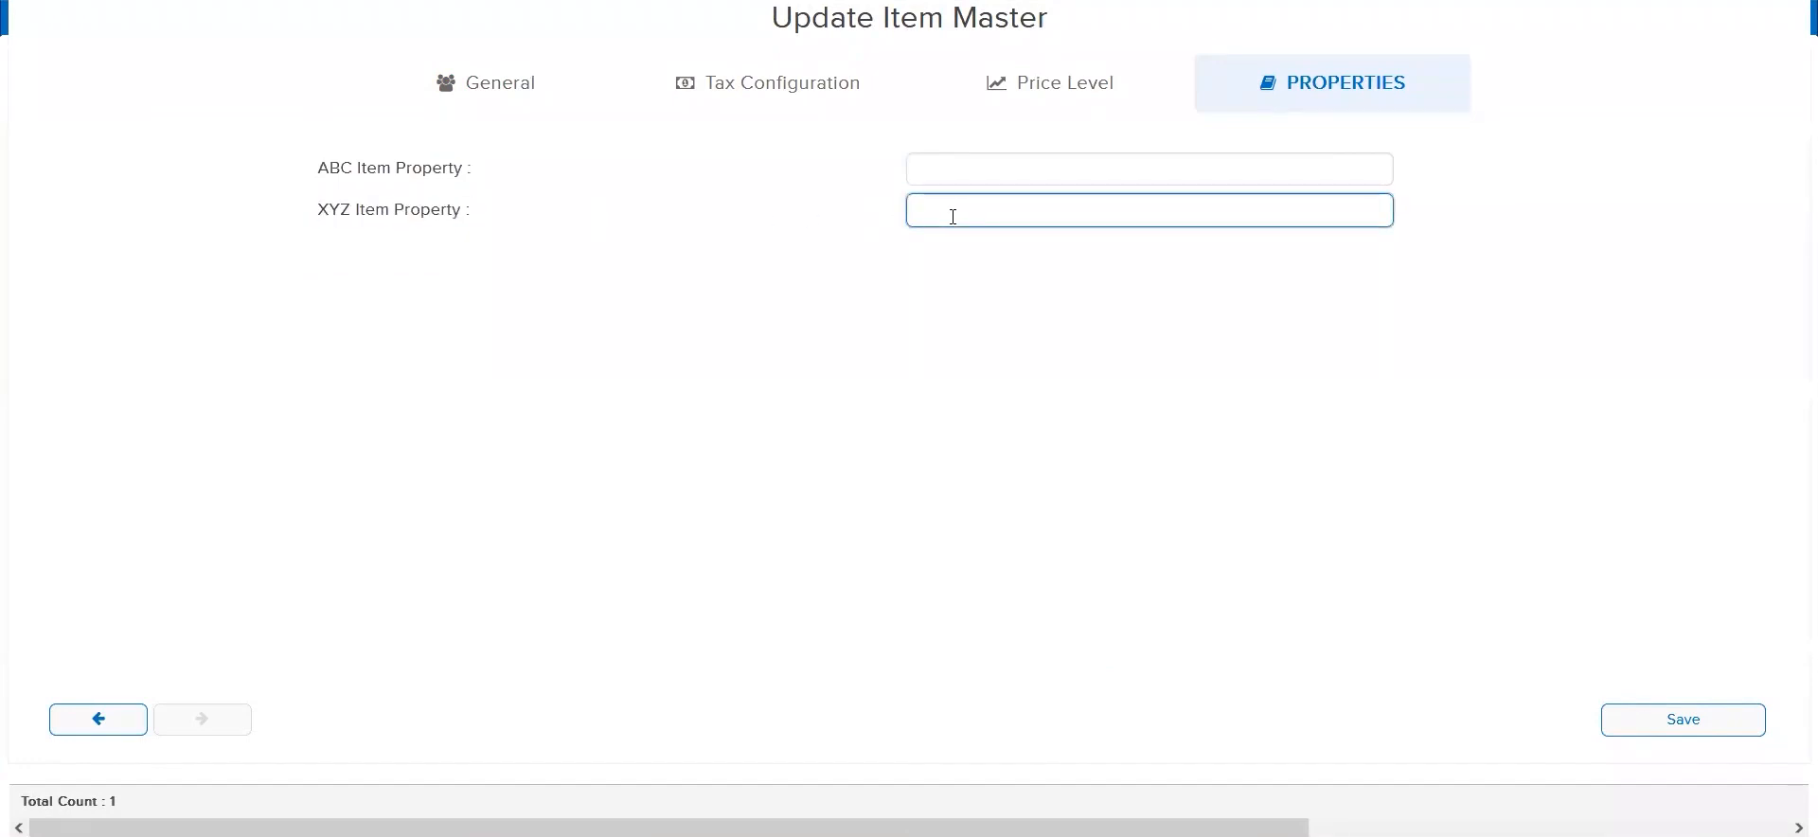
pyautogui.write('785')
pyautogui.click(974, 168)
pyautogui.write('125')
pyautogui.click(1677, 737)
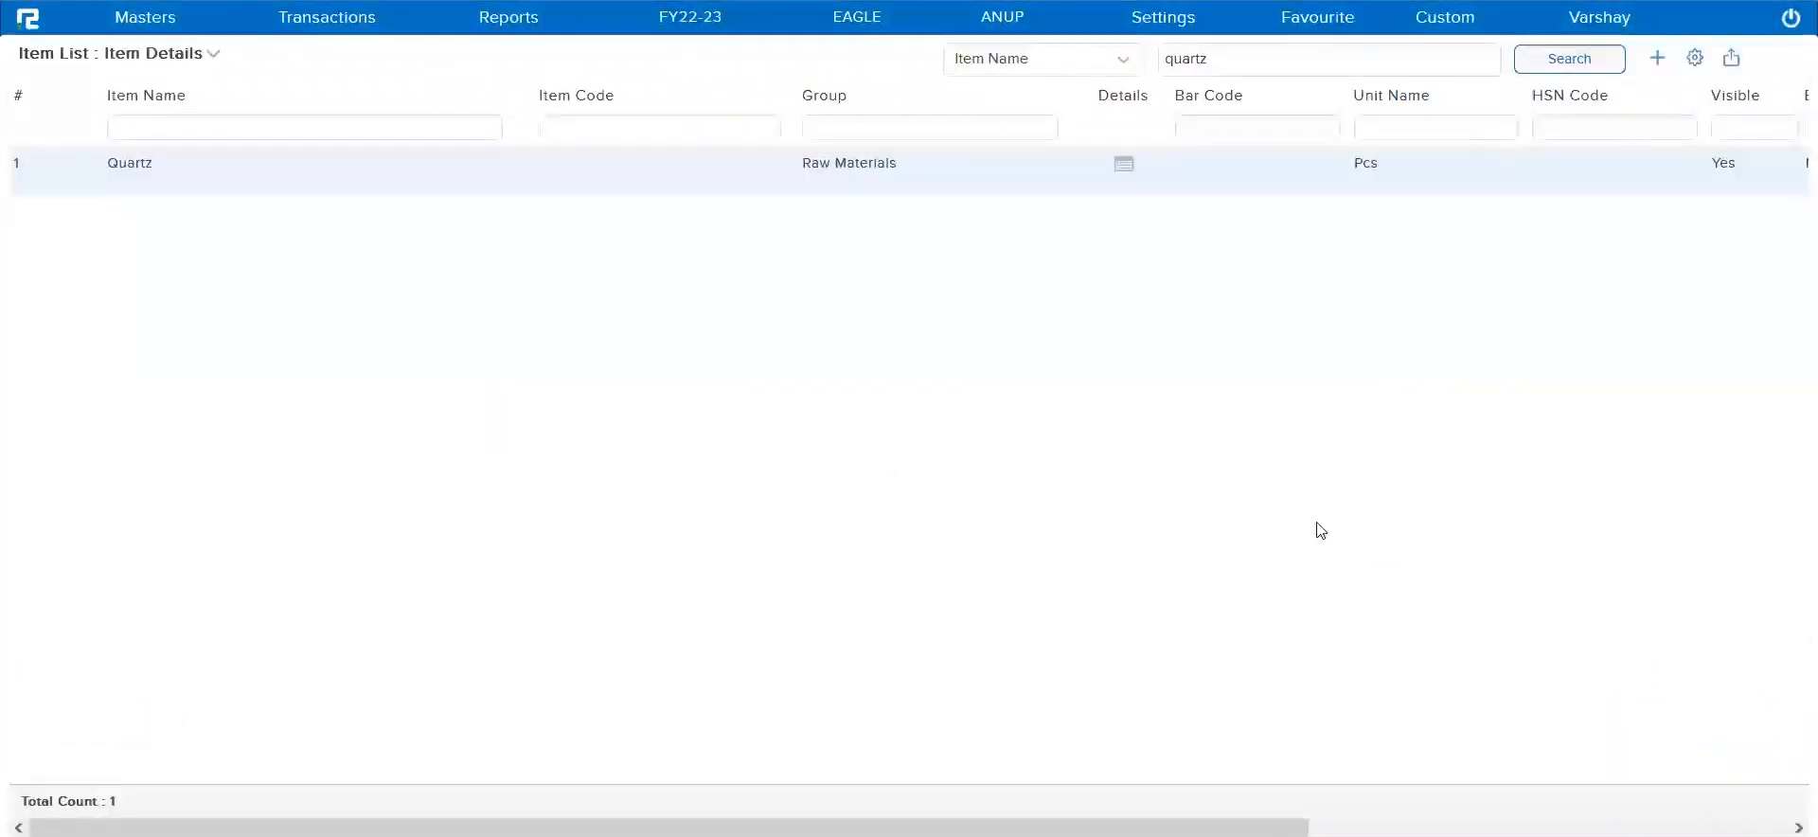